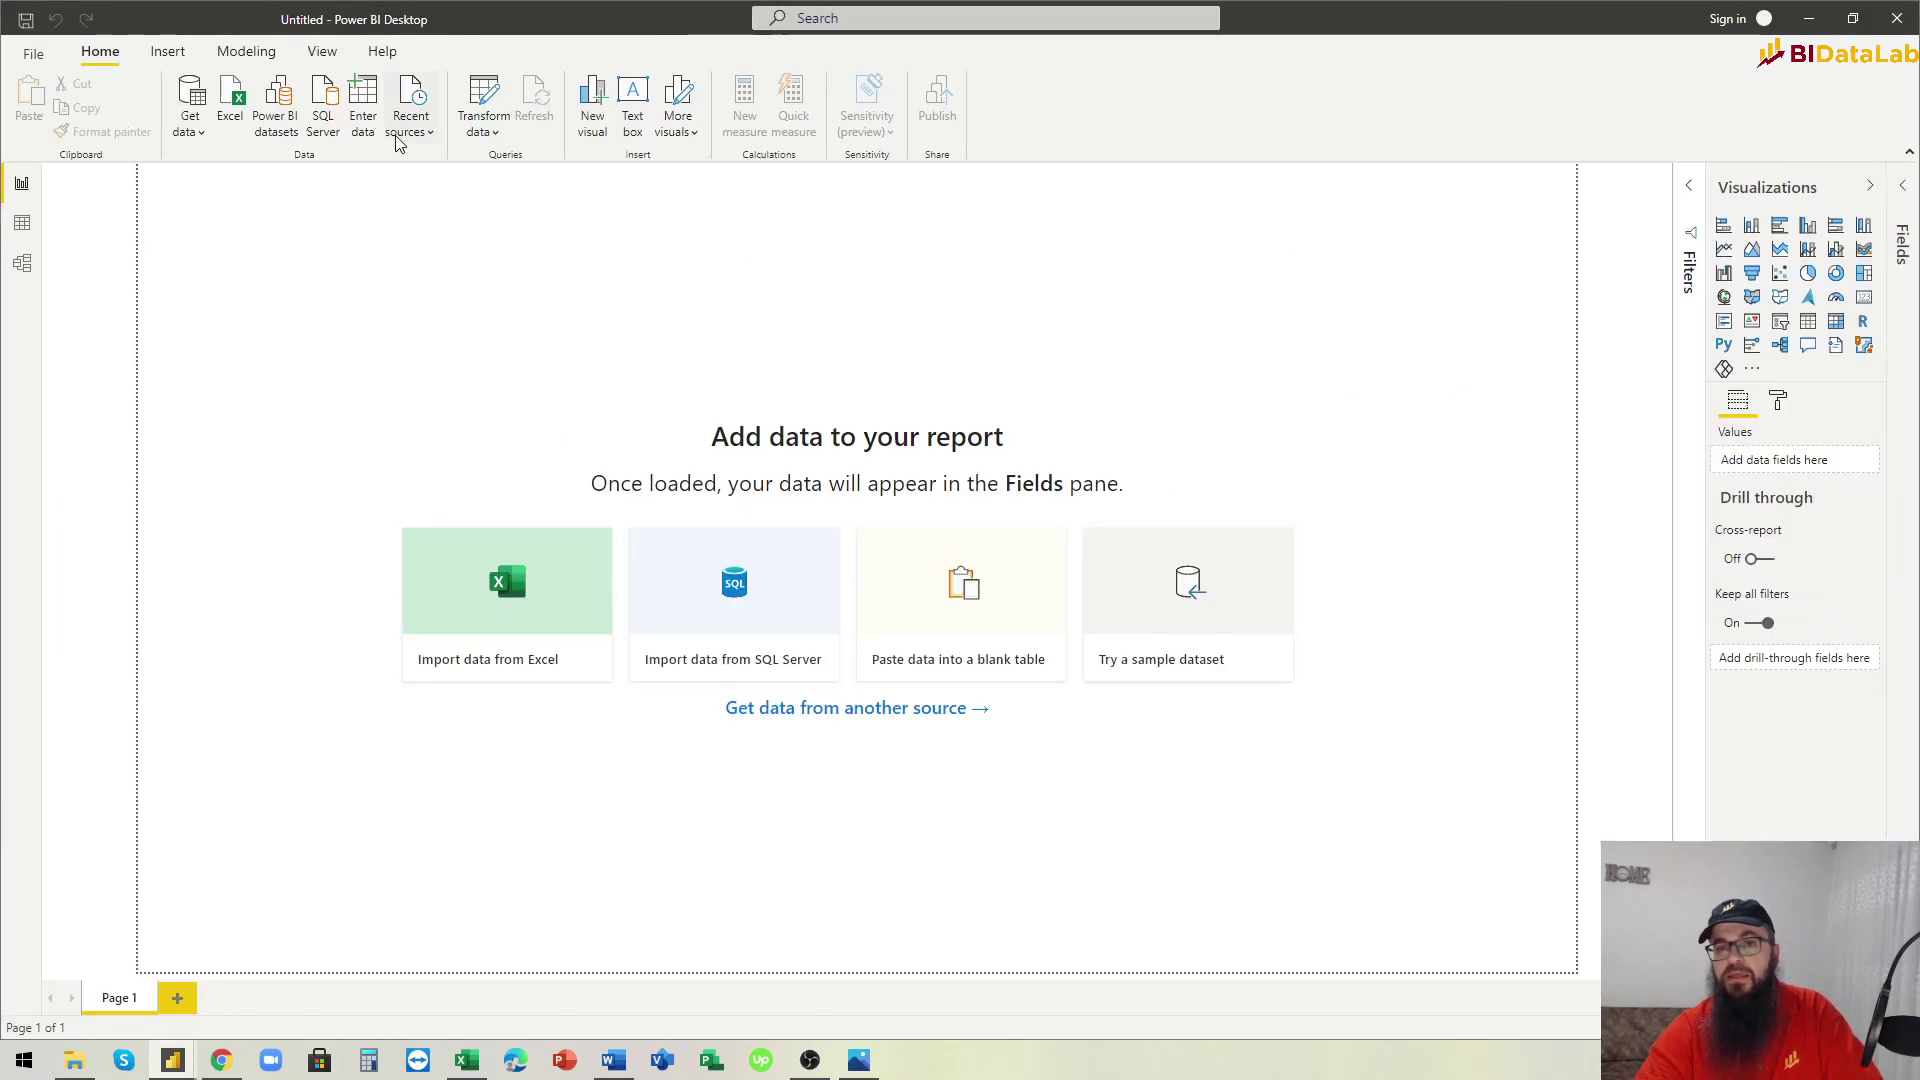
Import the Survey sheet from the recent source sample_file.xlsx and open it for transformation in Power Query Editor.
left_click(403, 130)
left_click(447, 196)
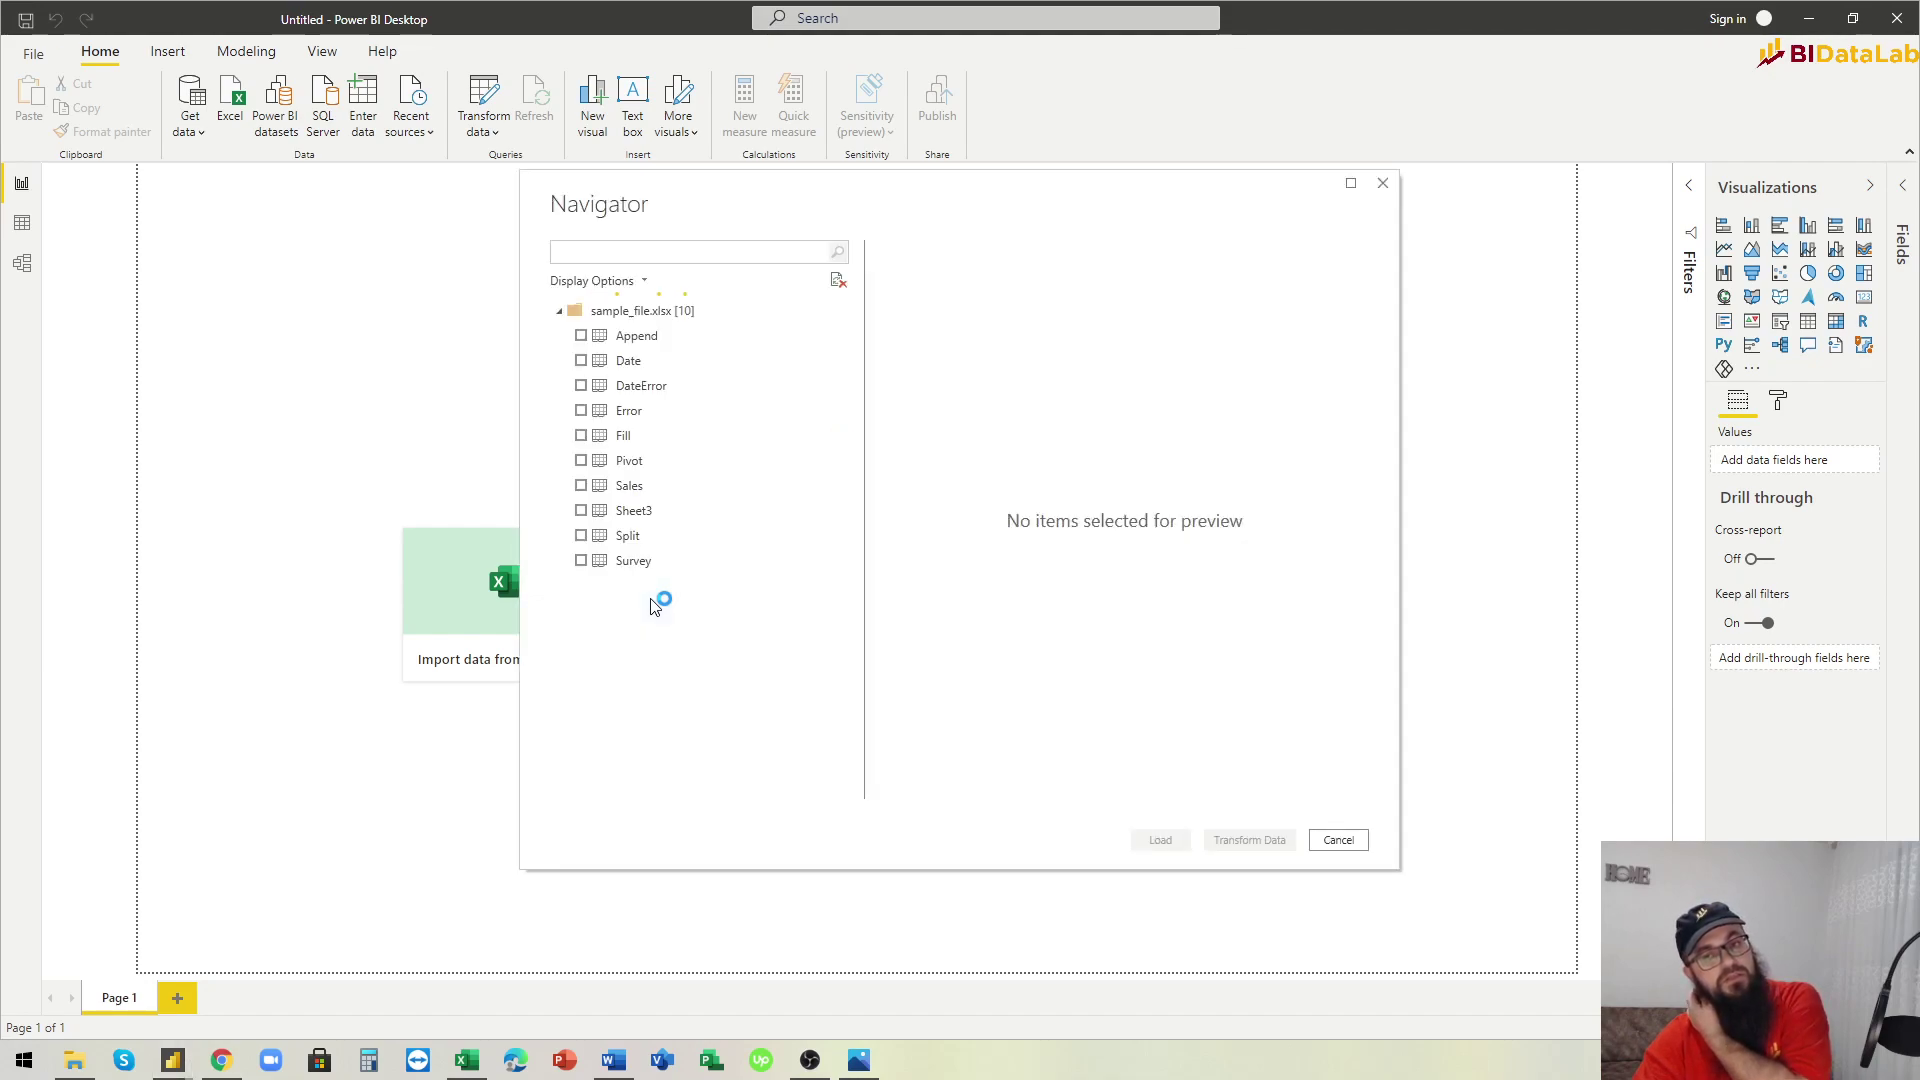
left_click(588, 562)
left_click(580, 562)
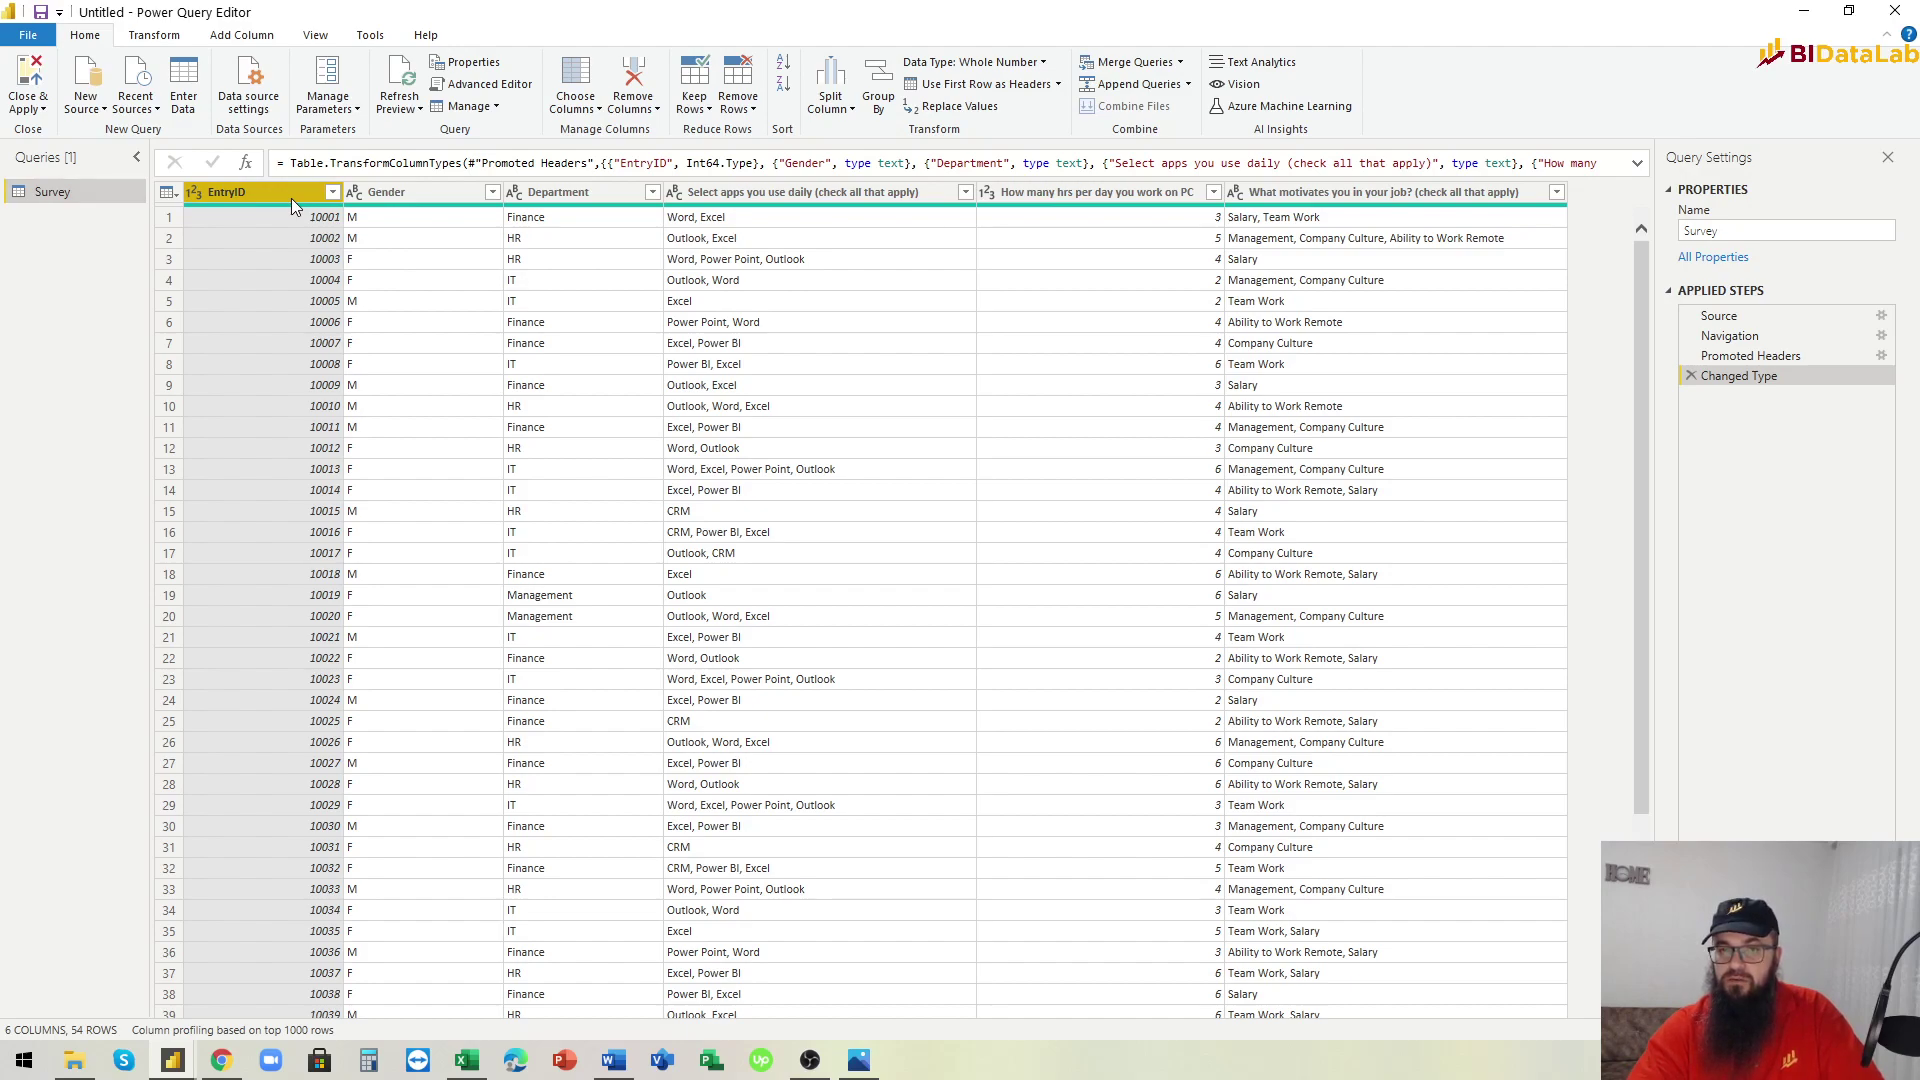
Add an index column starting from 1 to the Survey query.
left_click(239, 37)
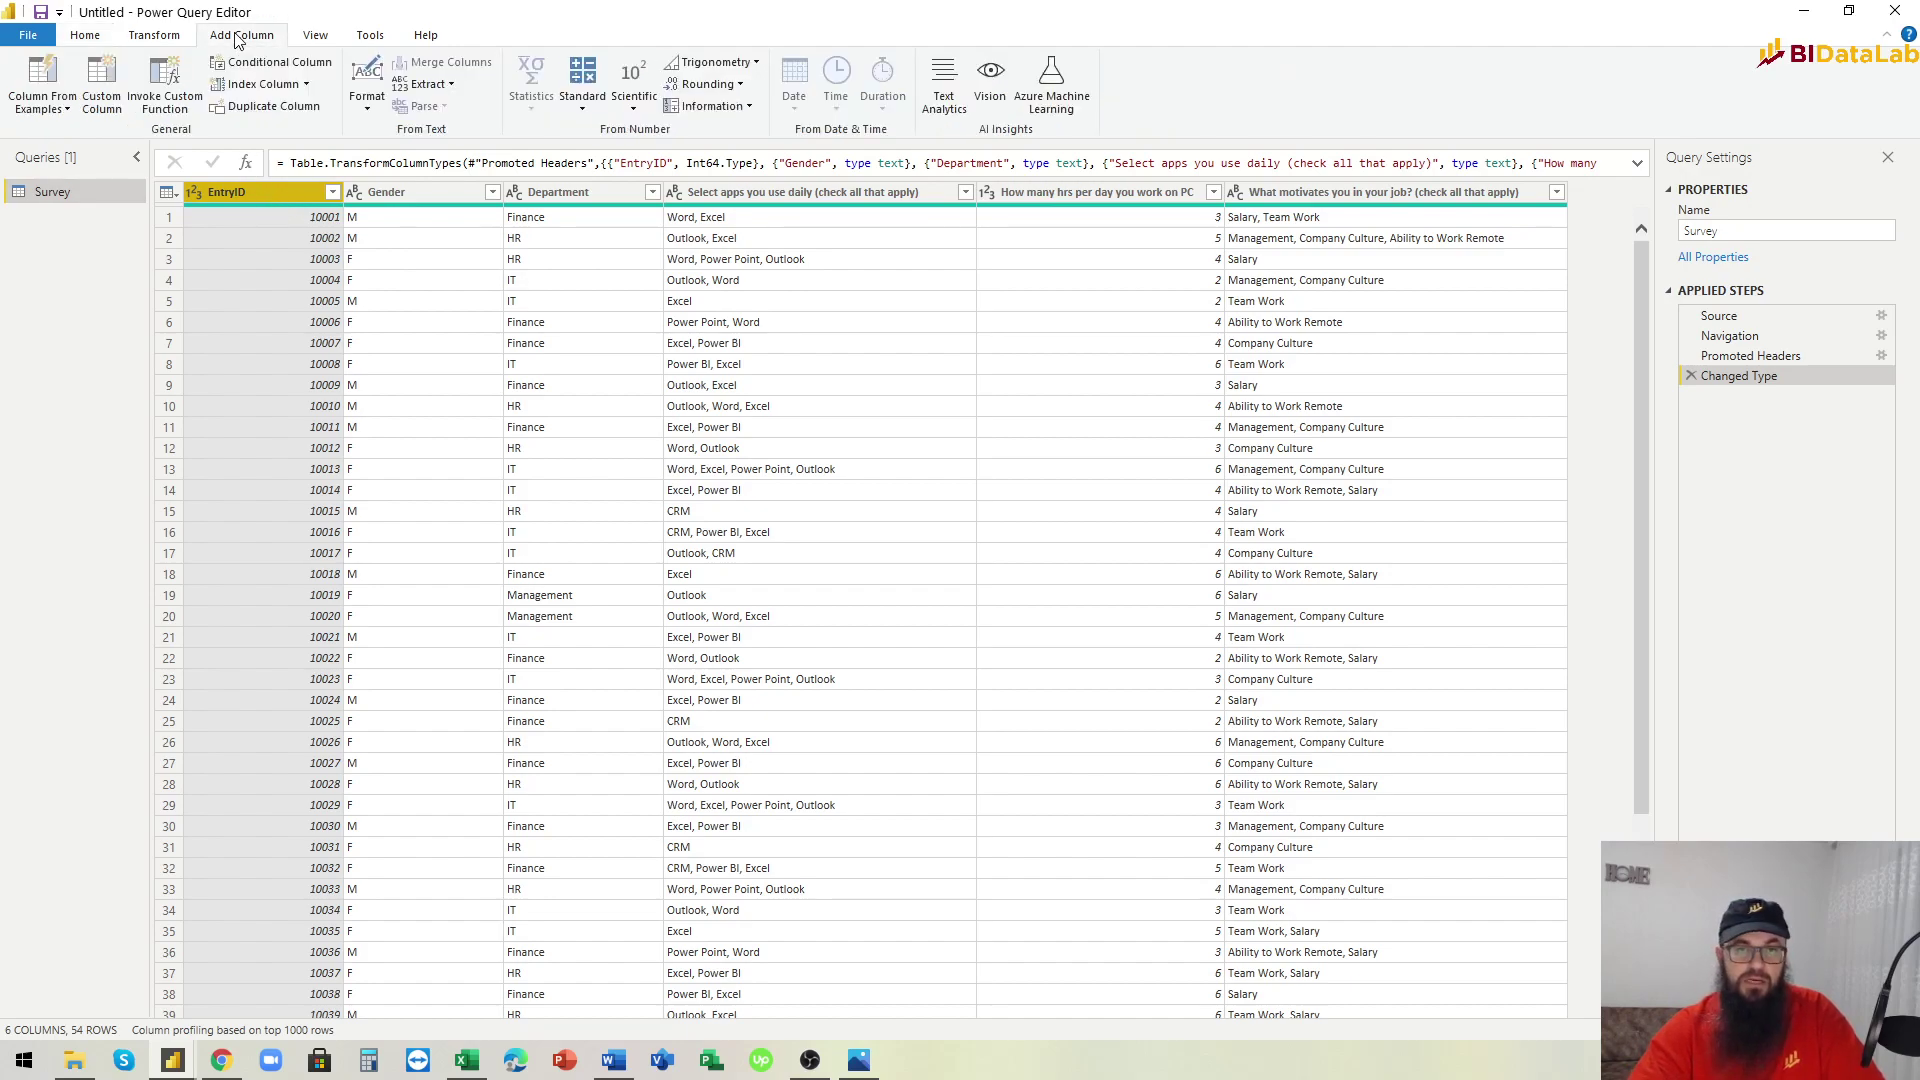
left_click(306, 85)
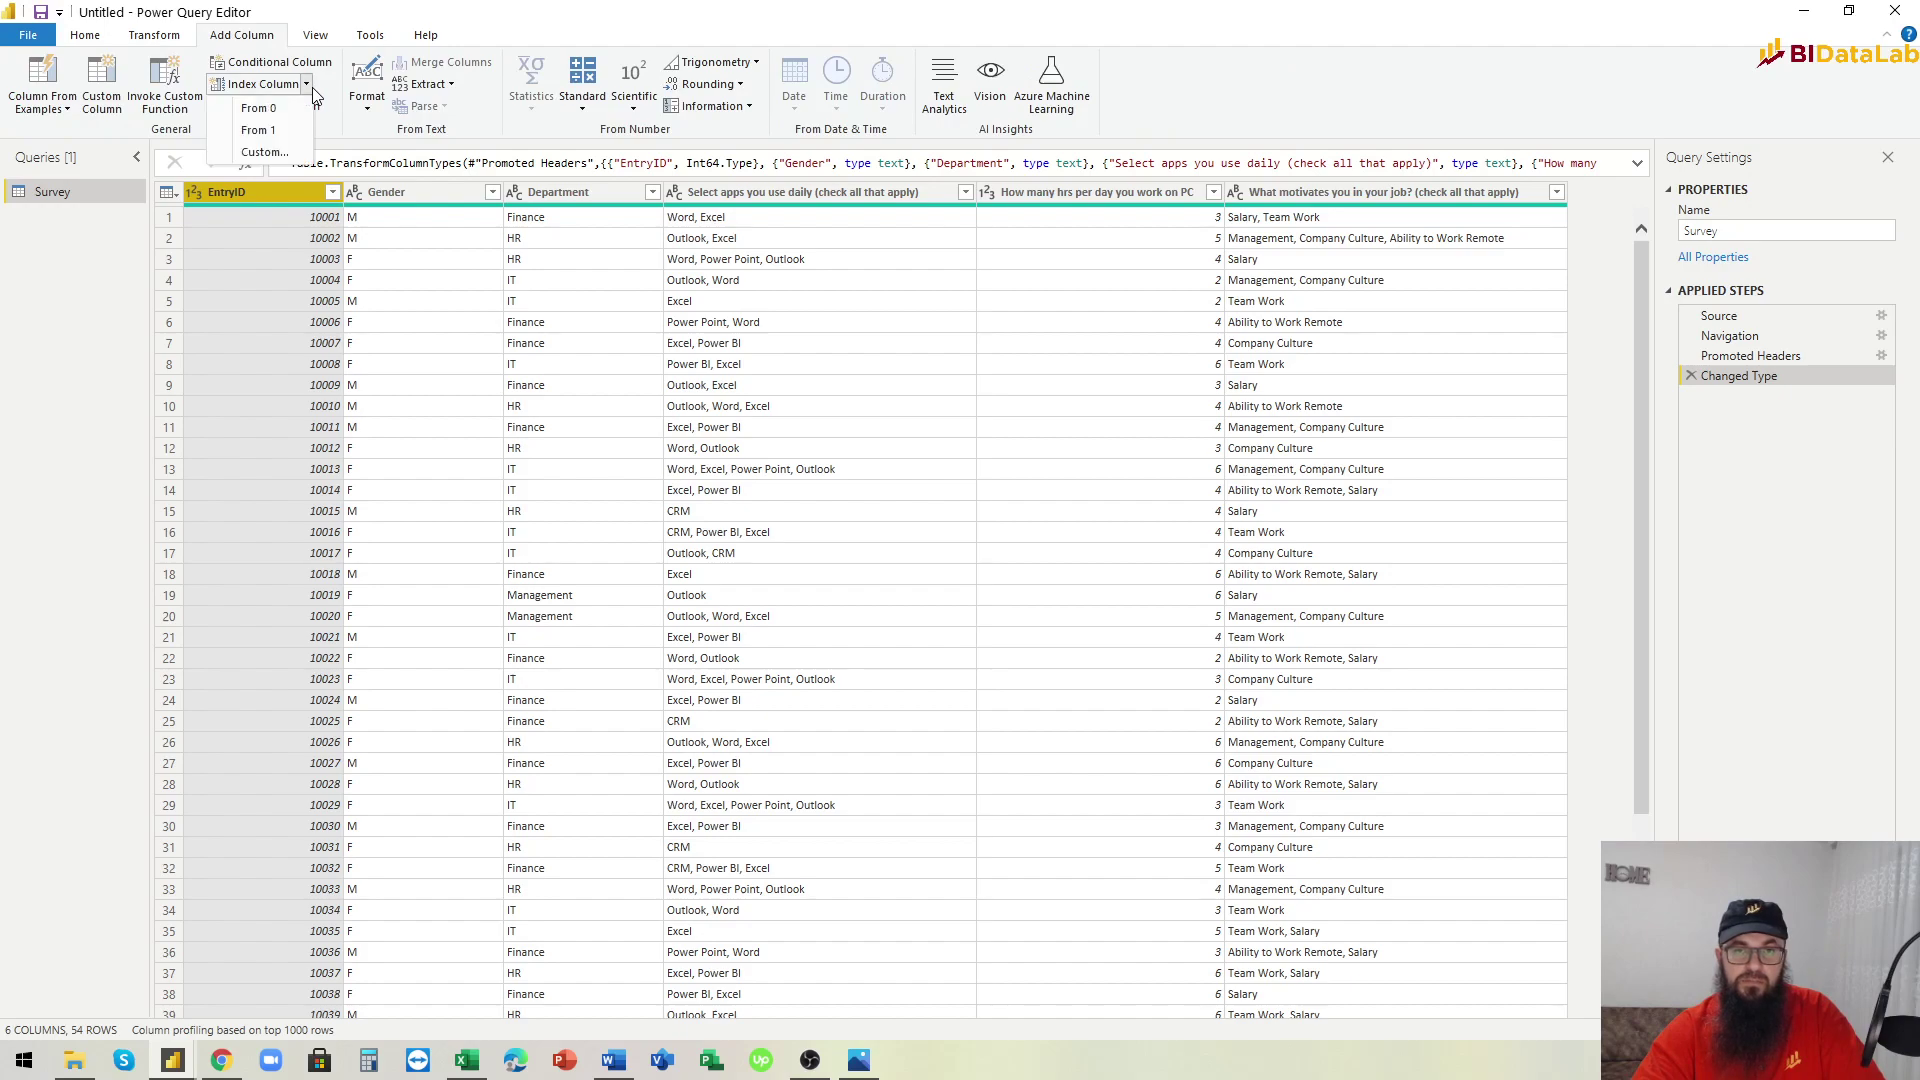
left_click(262, 132)
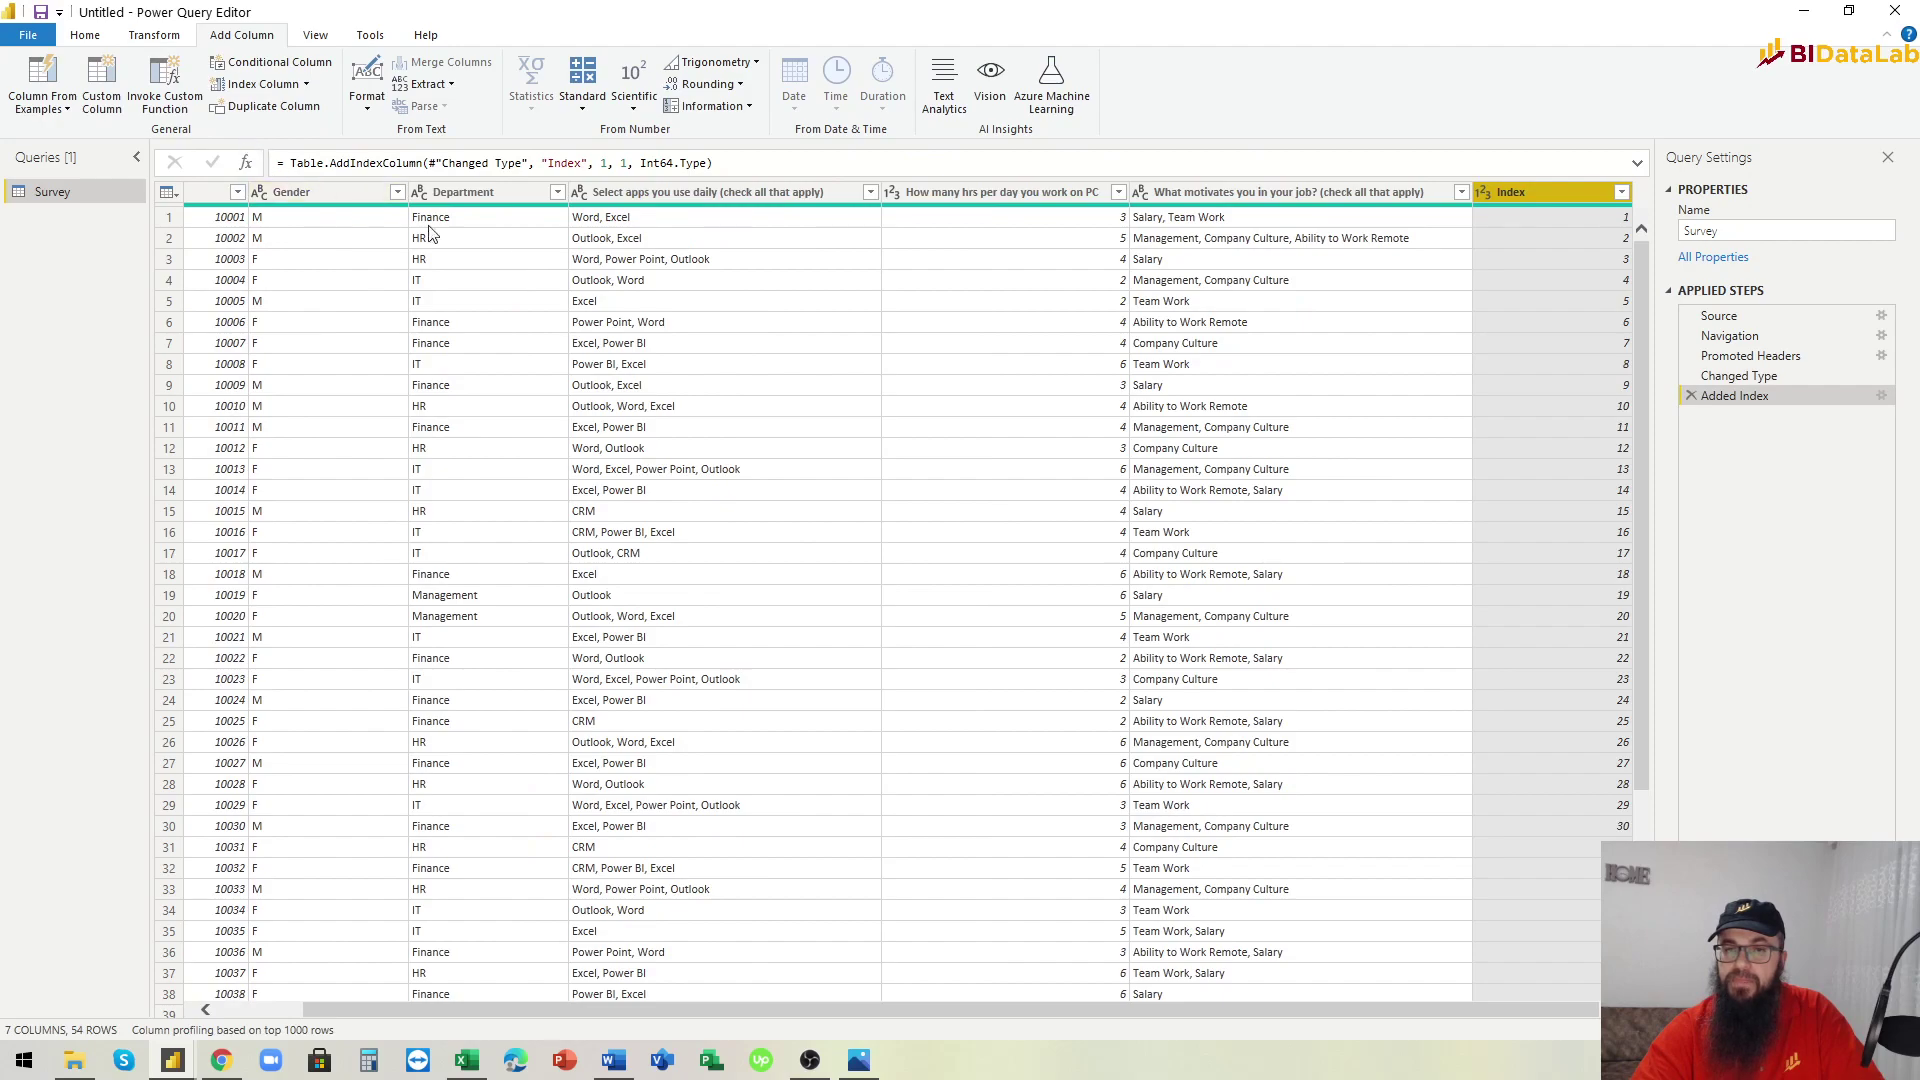
Add the "Select apps you use daily" column as a new query and convert its list to a table with no delimiter.
left_click(655, 195)
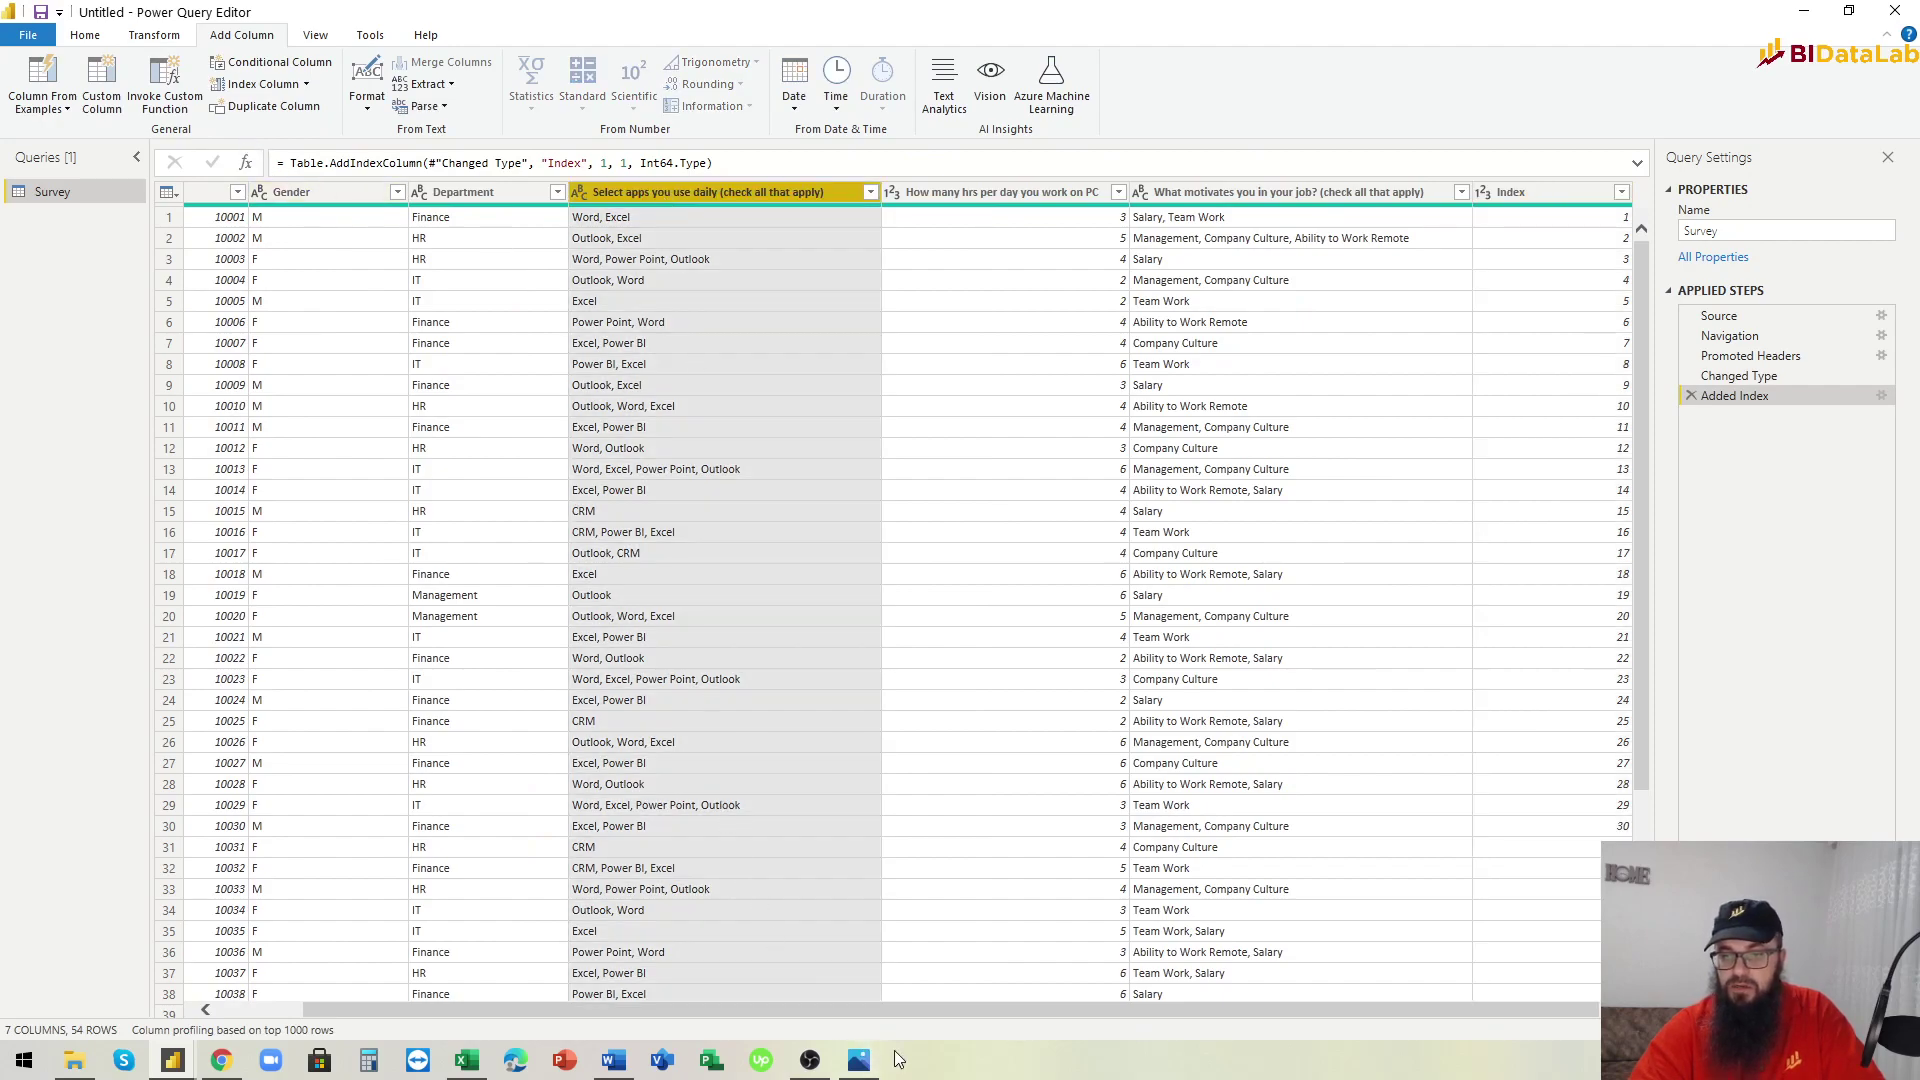
left_click(1299, 196)
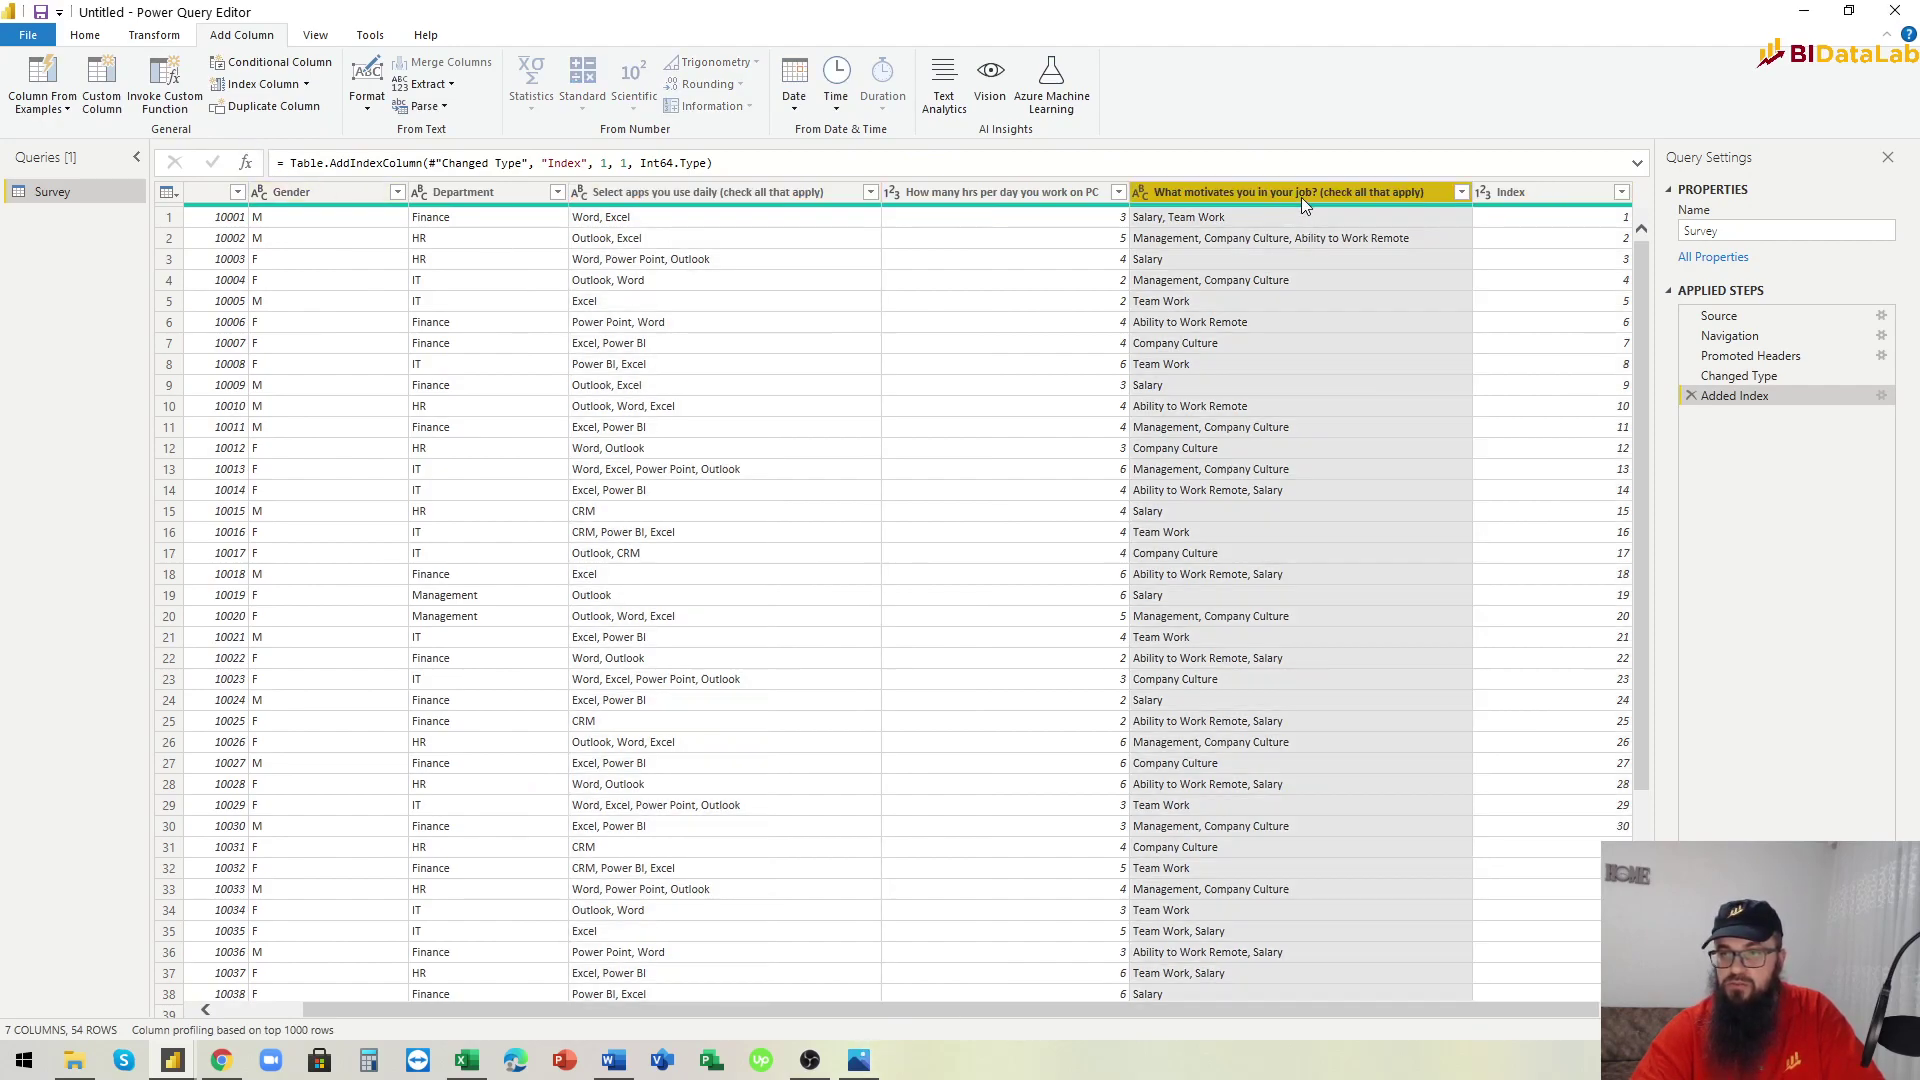
left_click(724, 194)
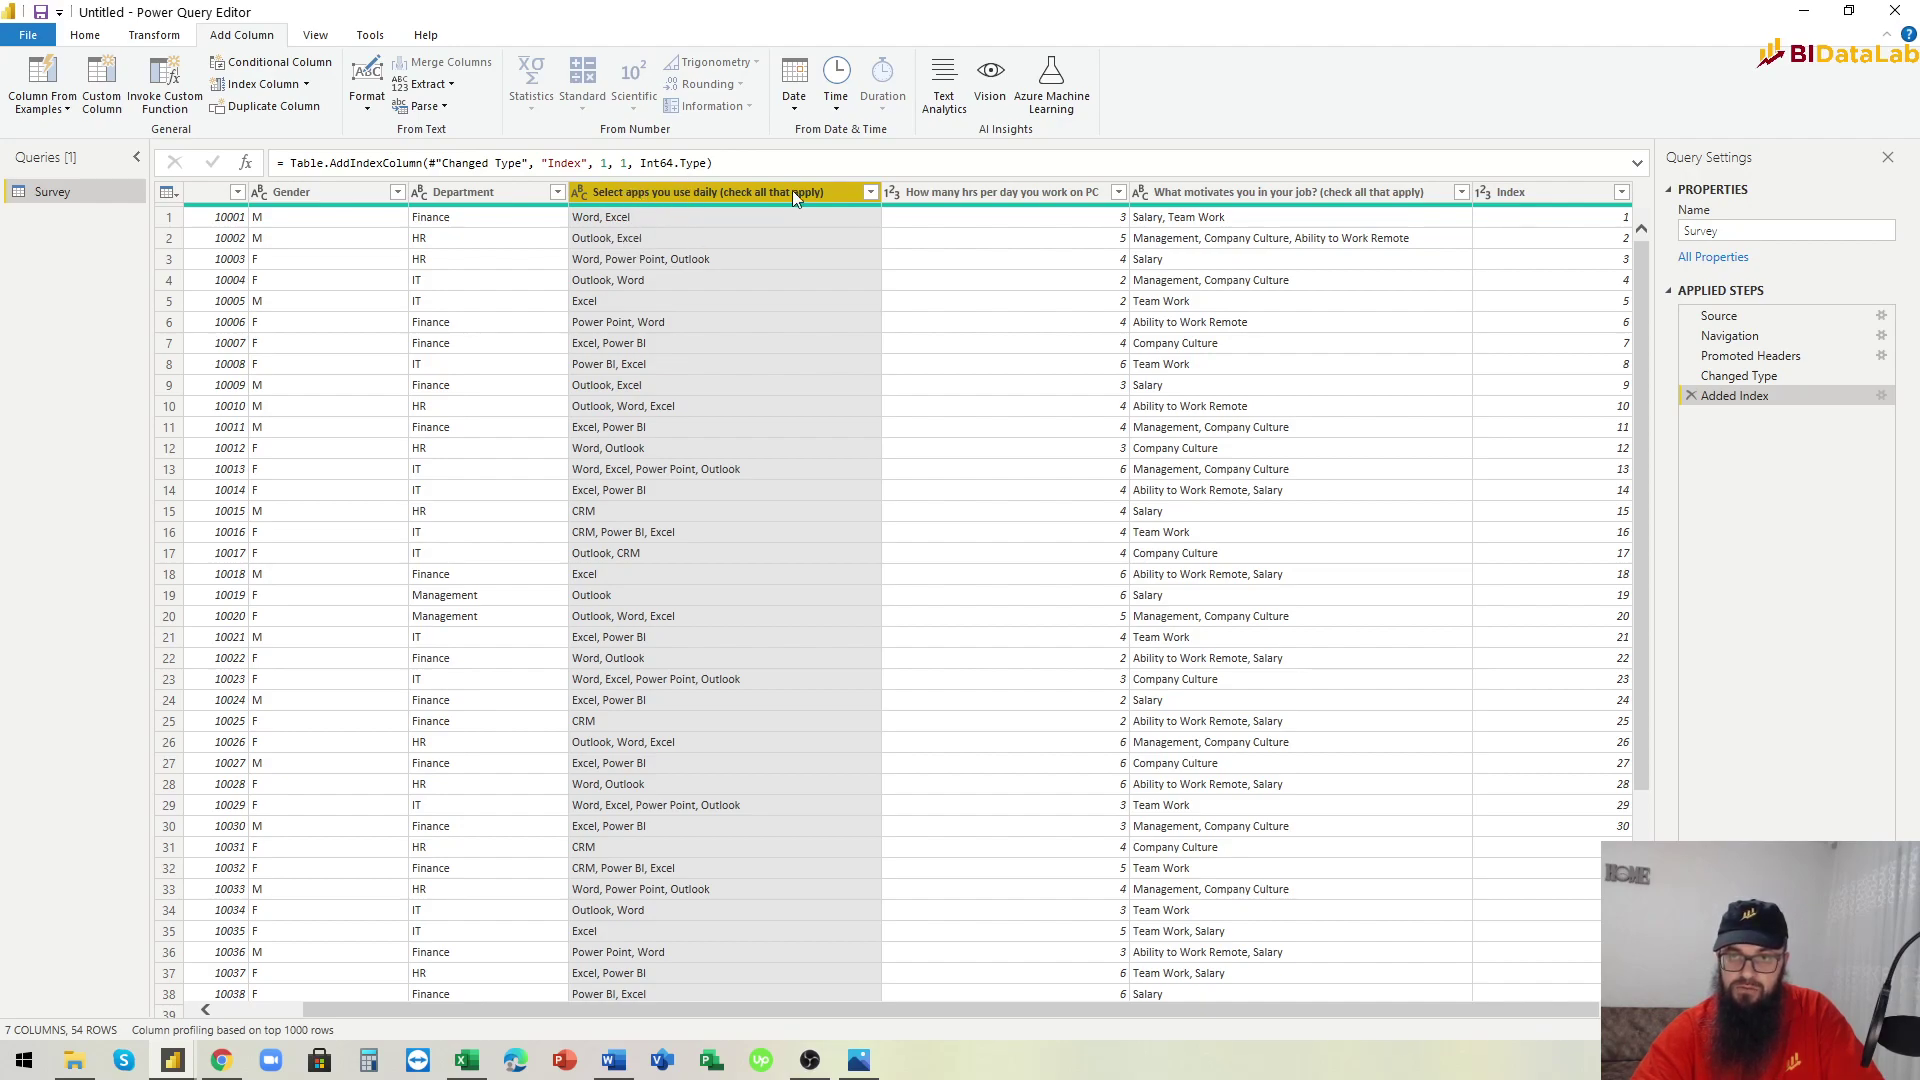
left_click_drag(718, 1012, 630, 1023)
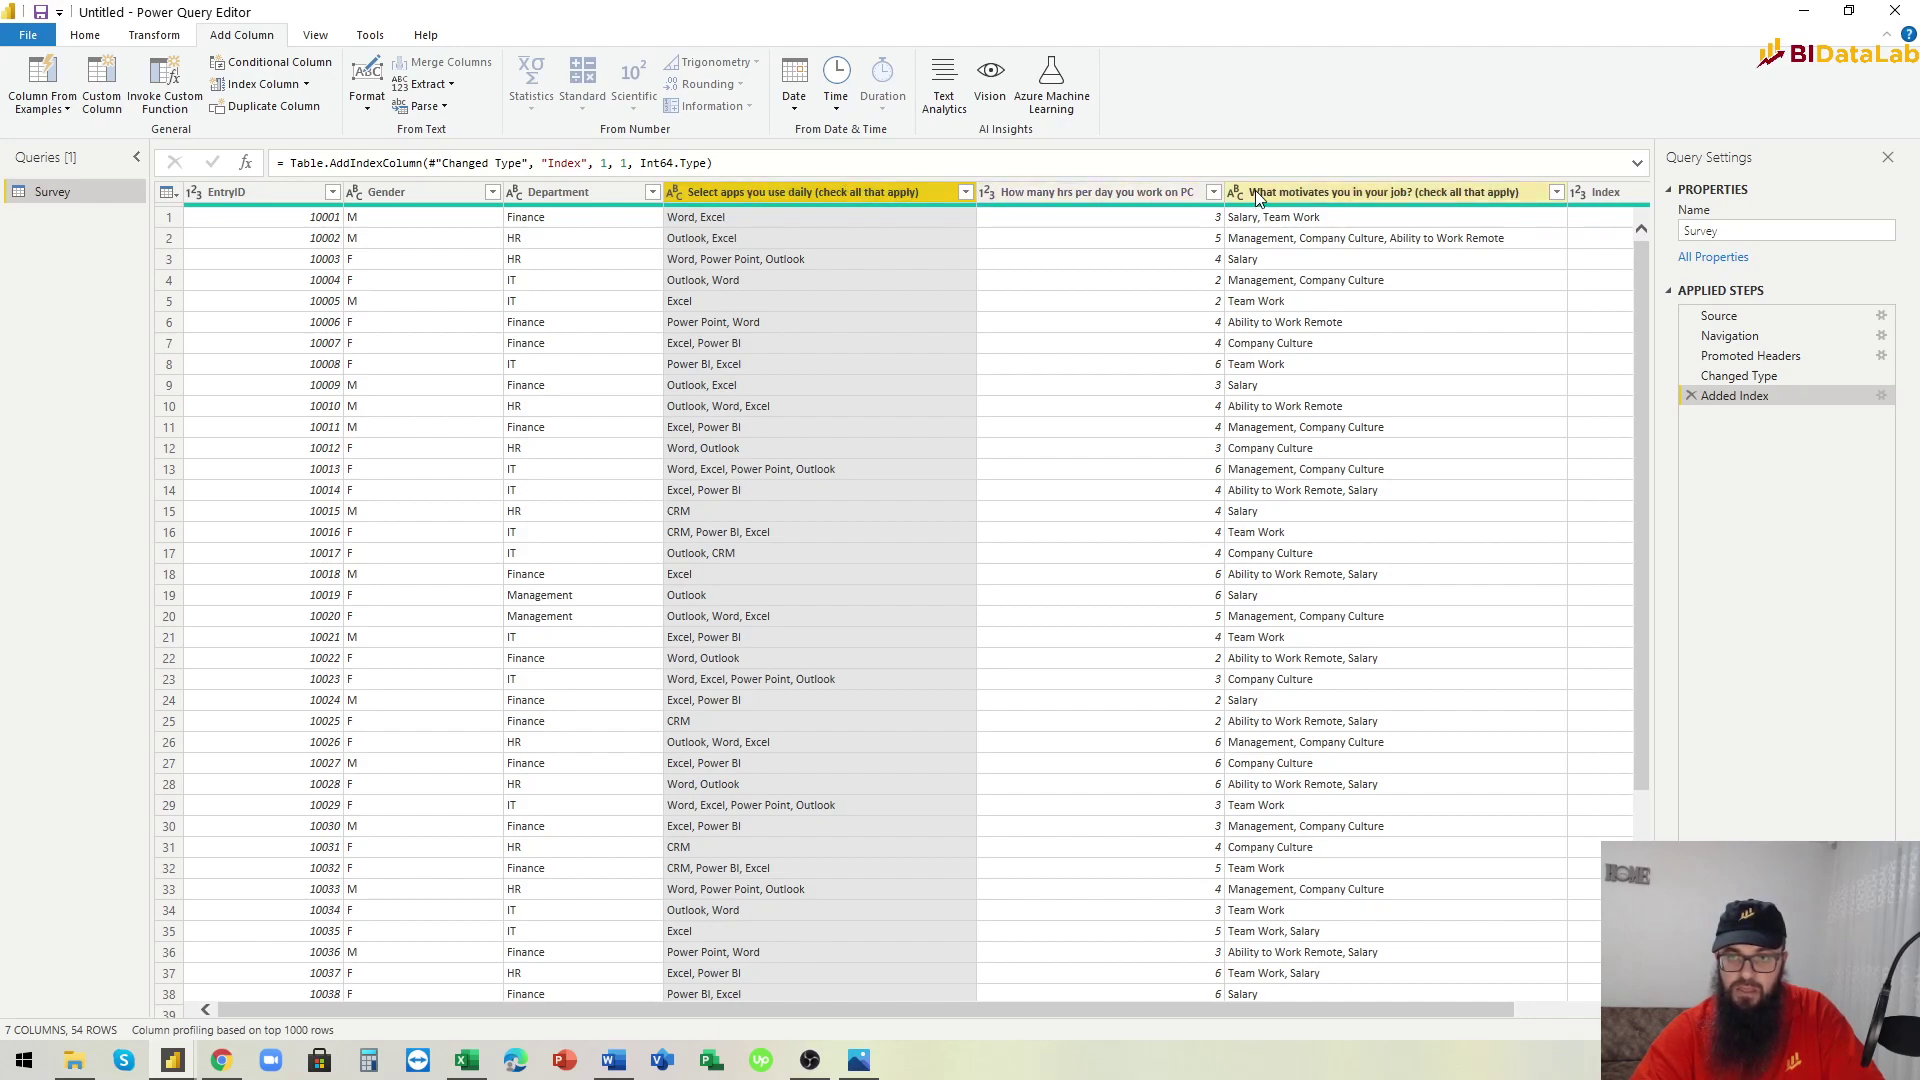
right_click(788, 196)
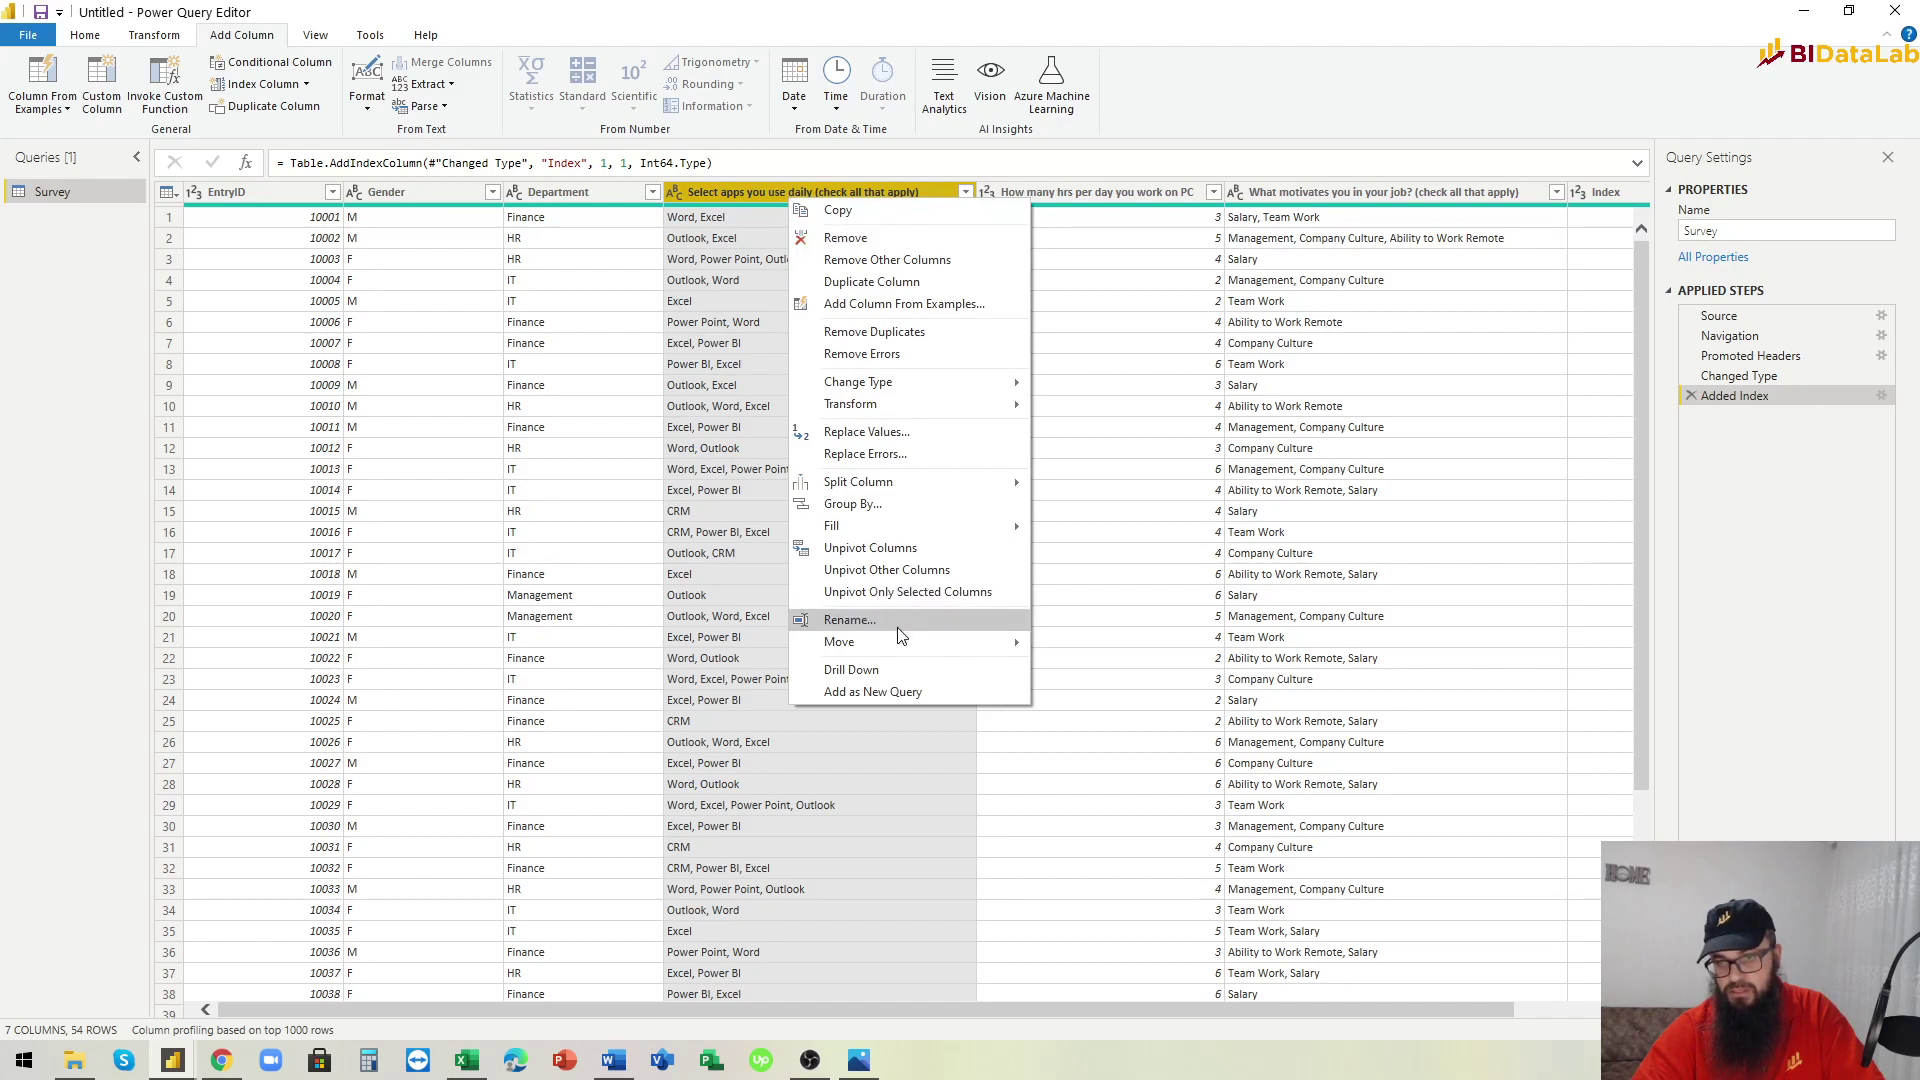
left_click(904, 692)
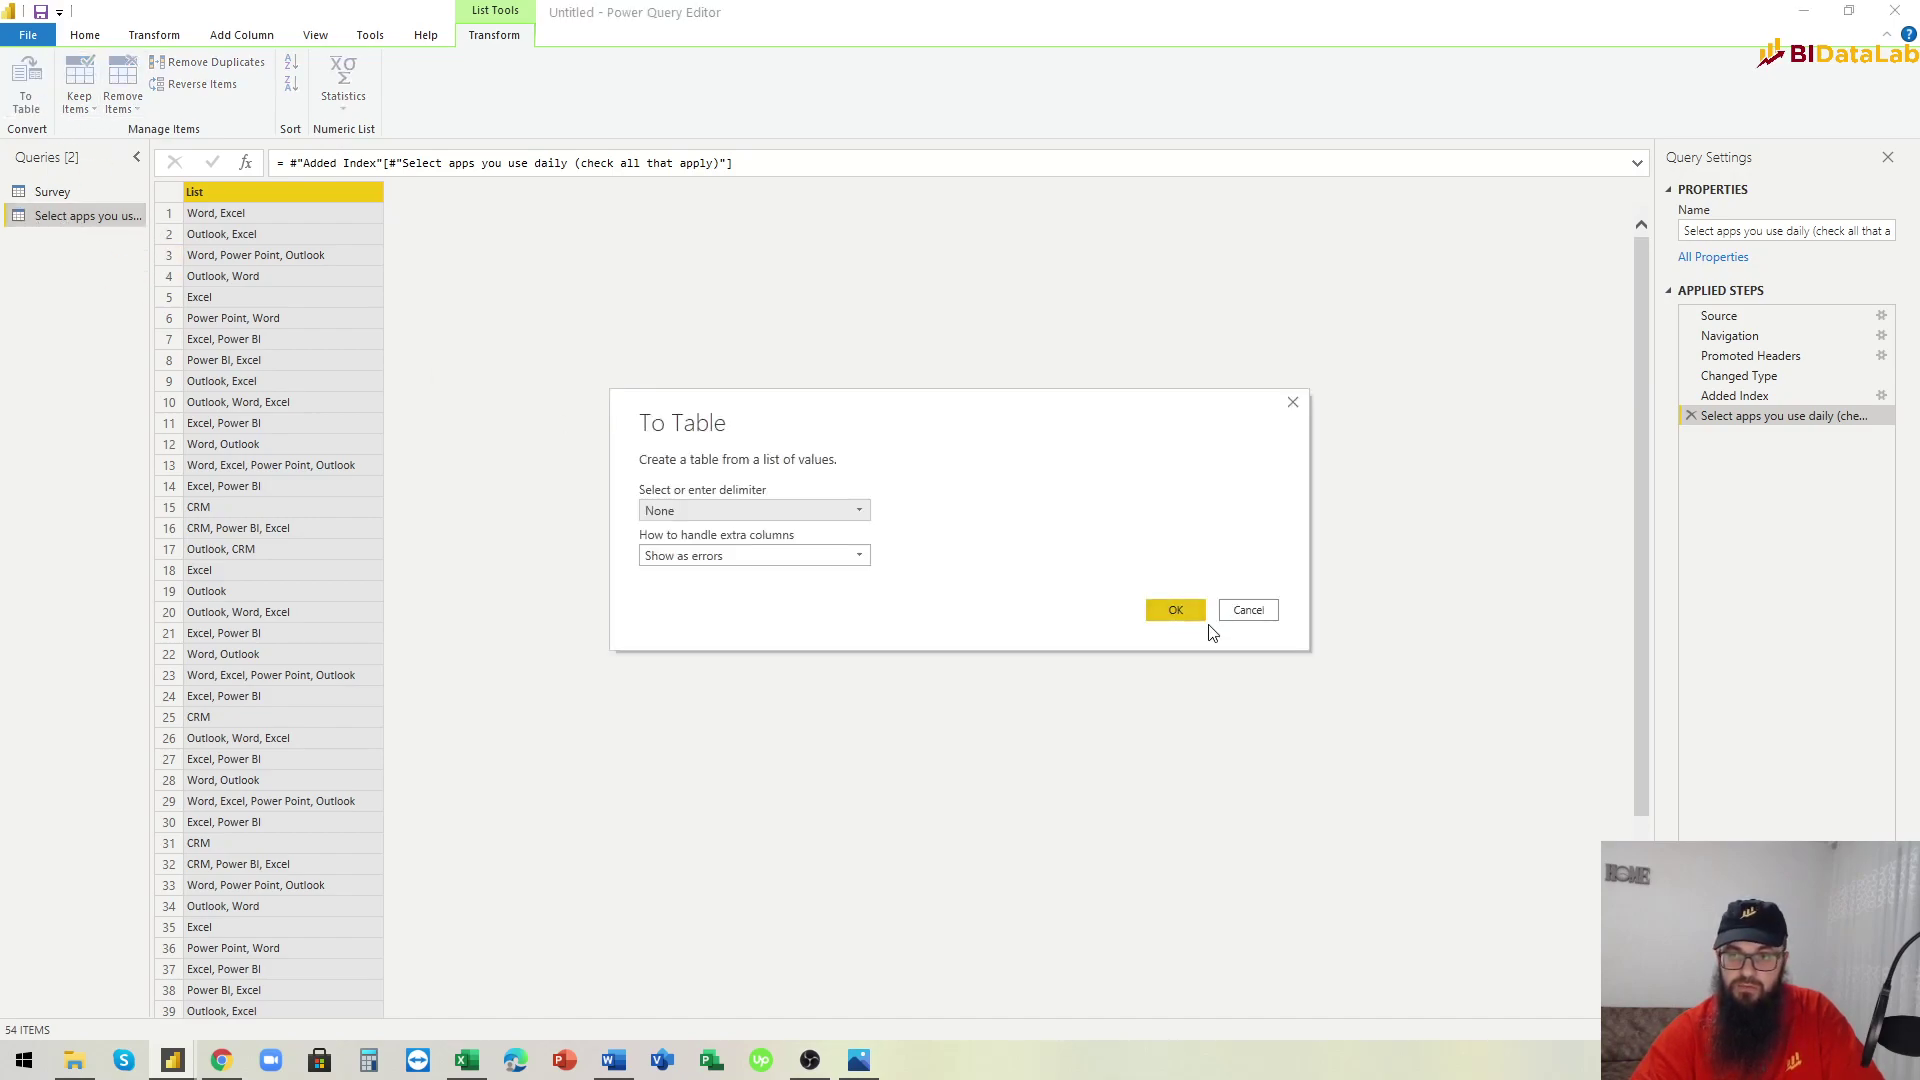
left_click(1176, 611)
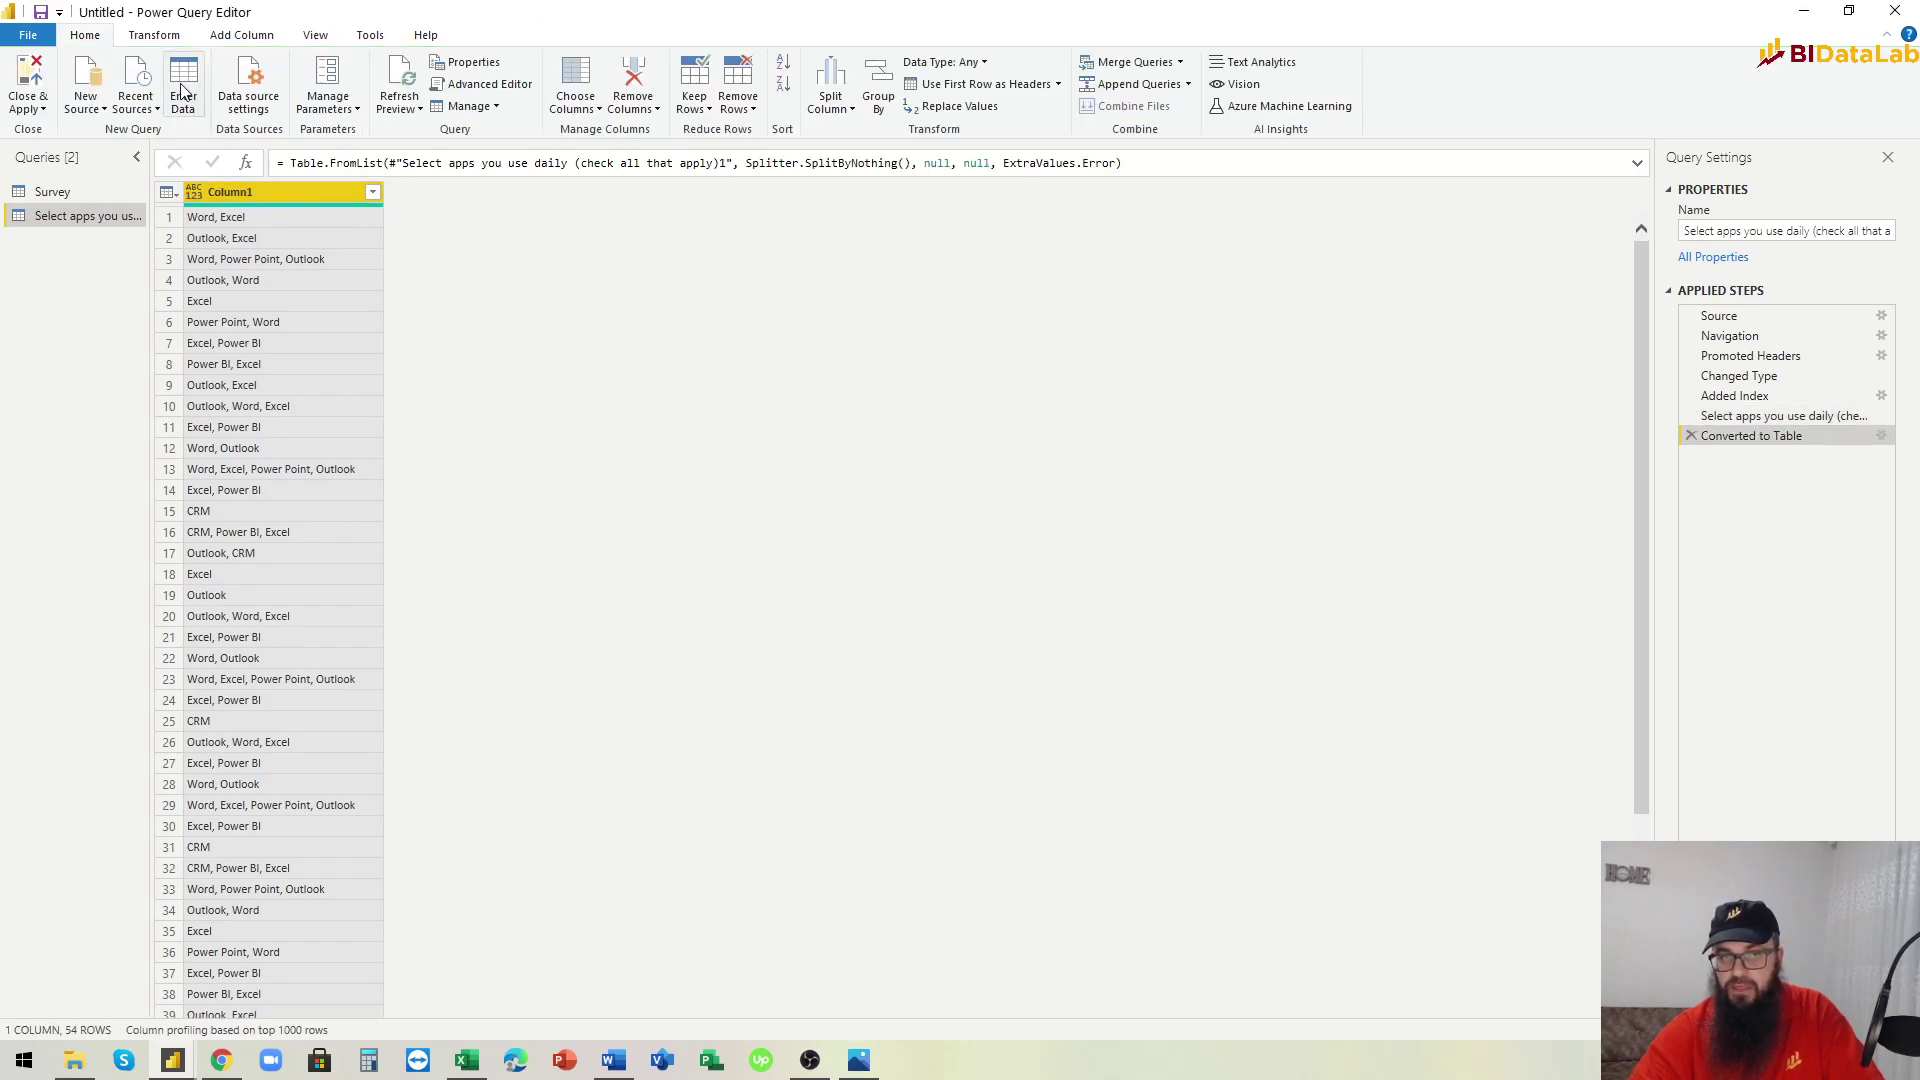
Add an index column starting from 1 to the new apps table and place it before Column1.
left_click(226, 42)
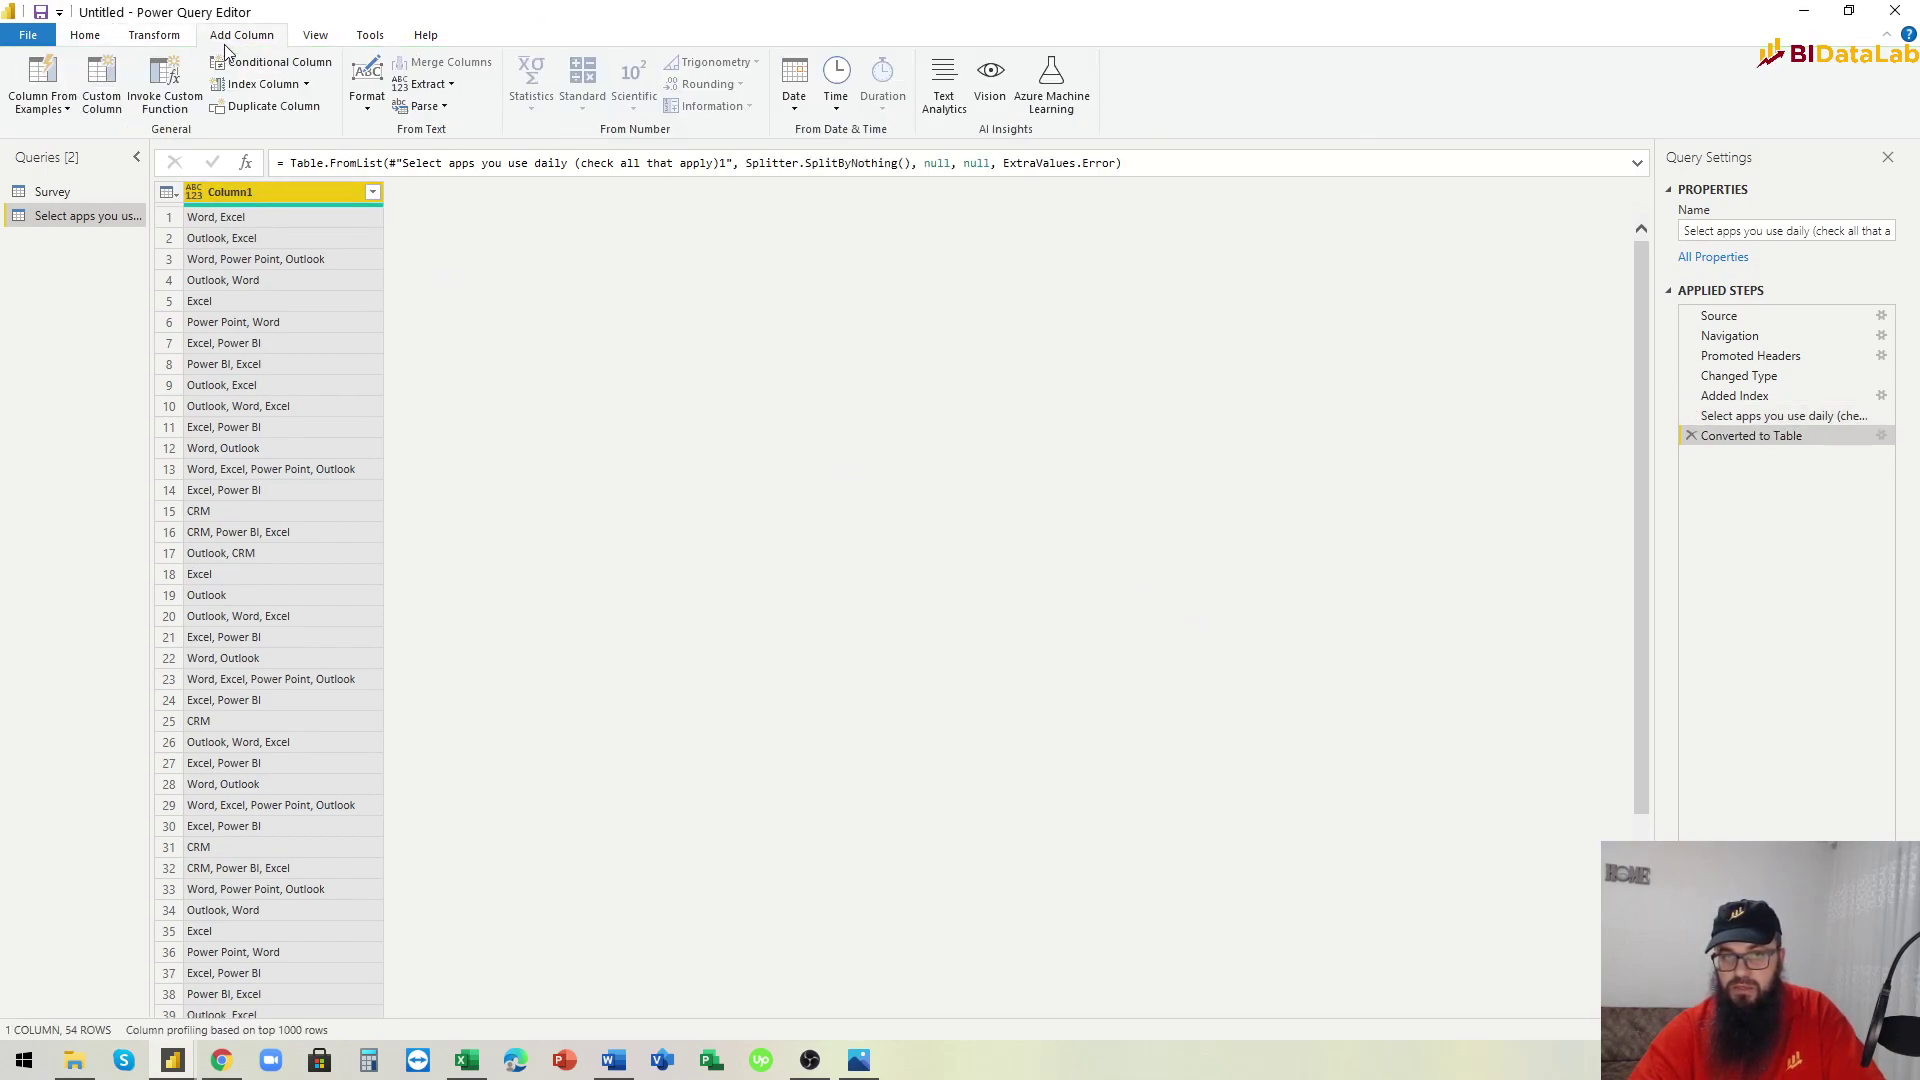
left_click(307, 85)
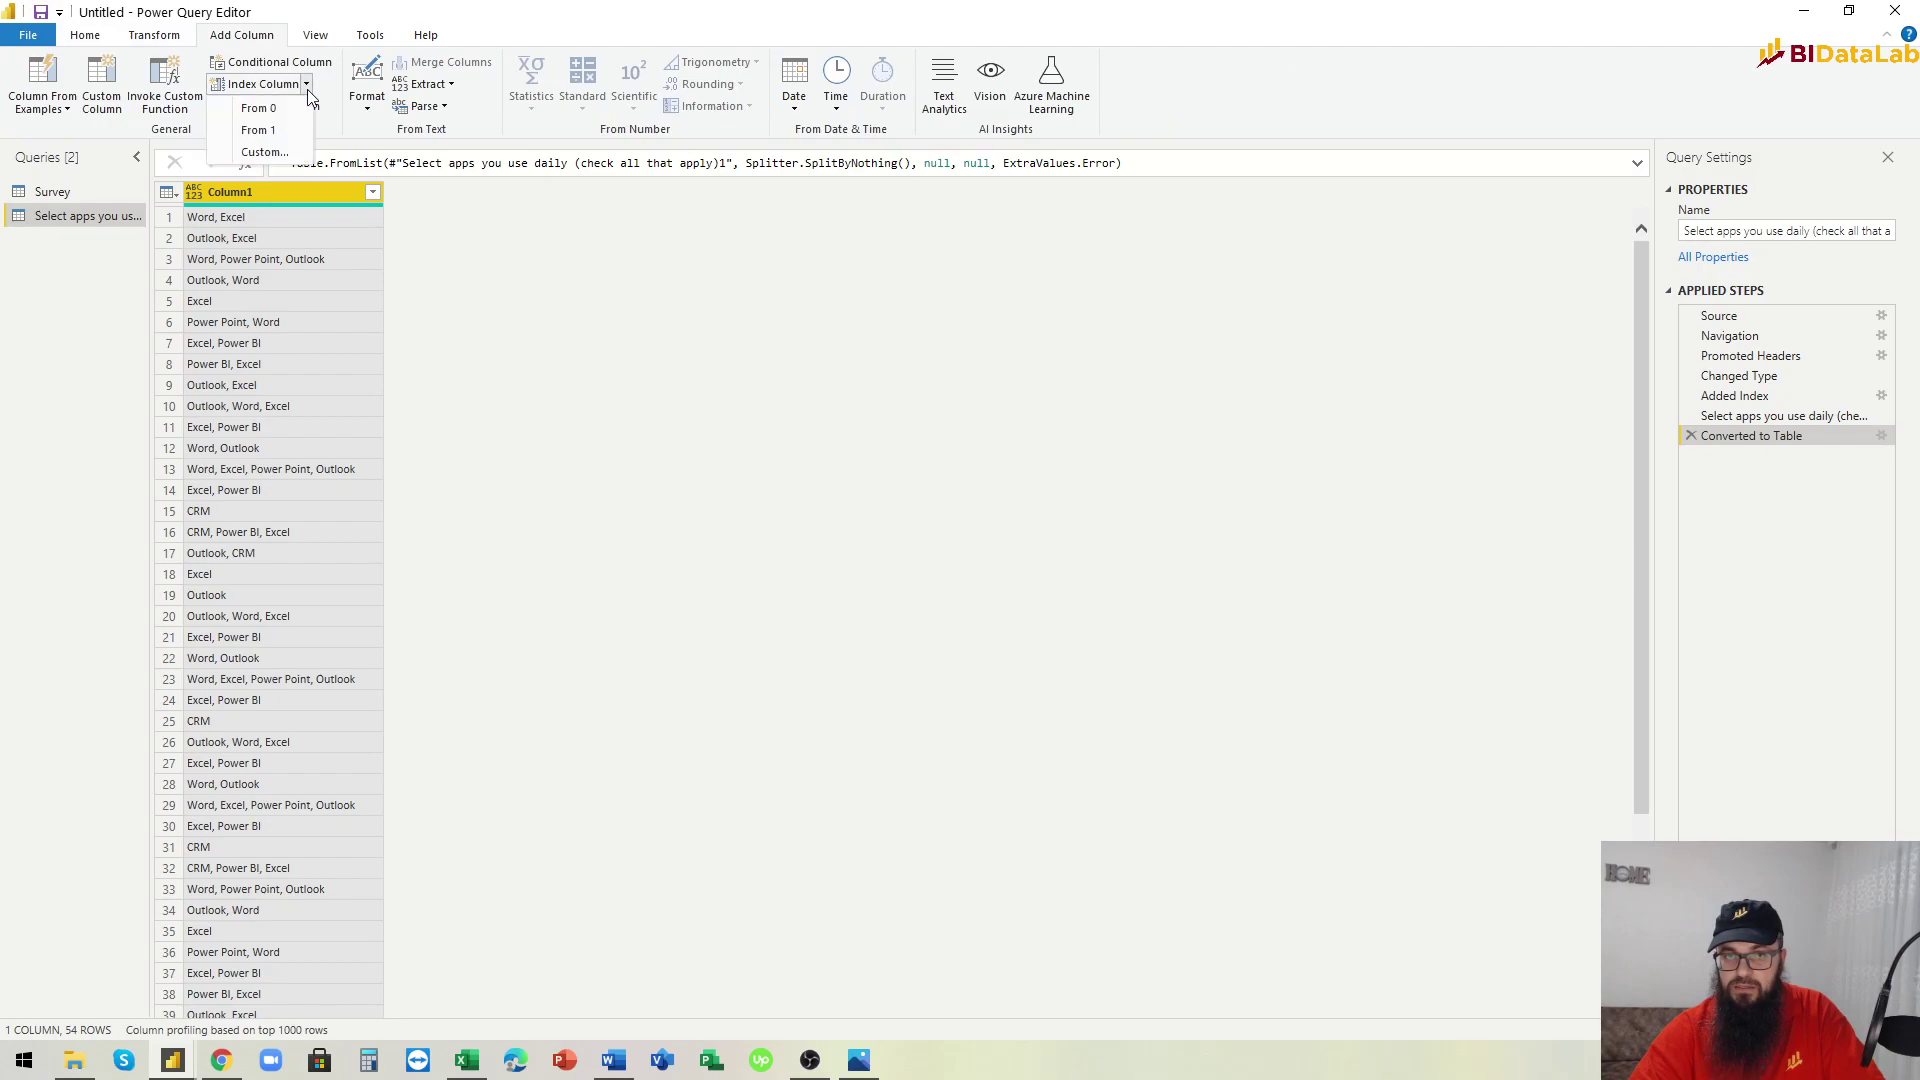
left_click(272, 131)
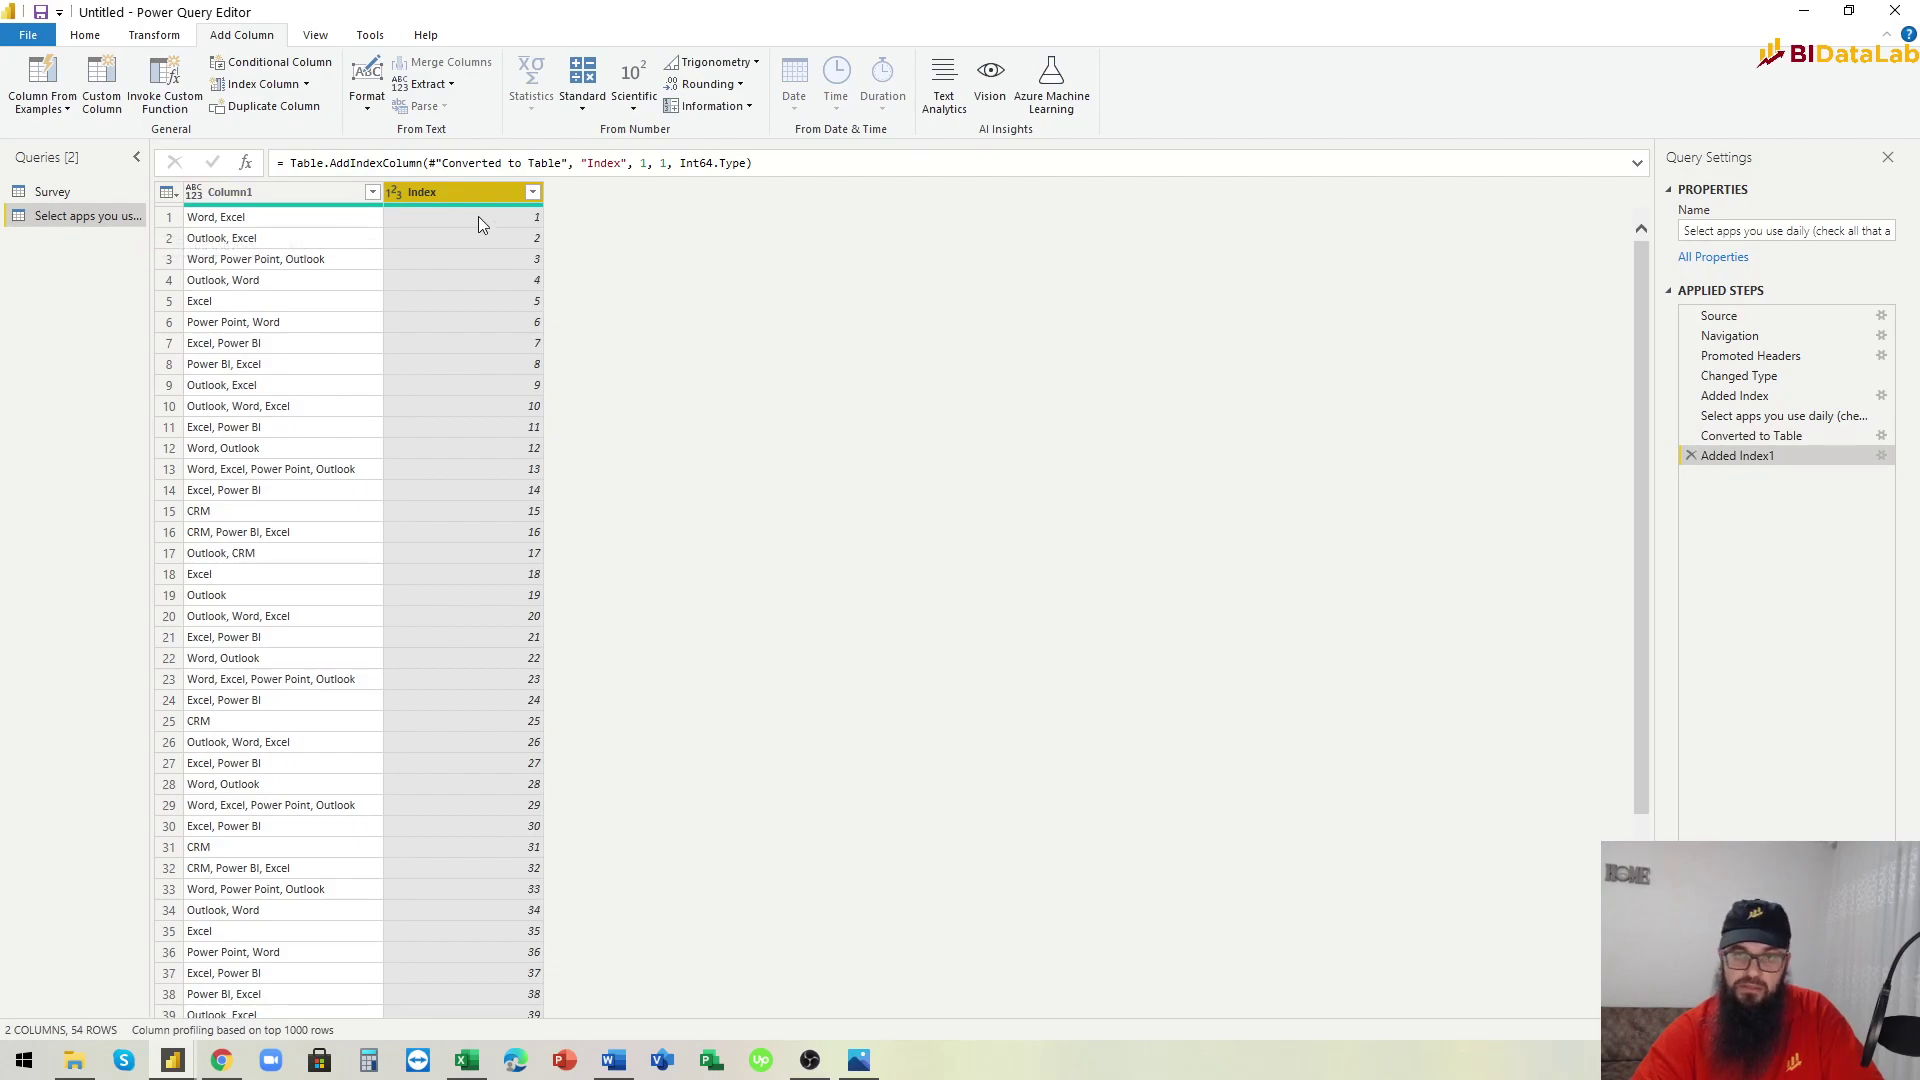
left_click_drag(488, 196, 243, 190)
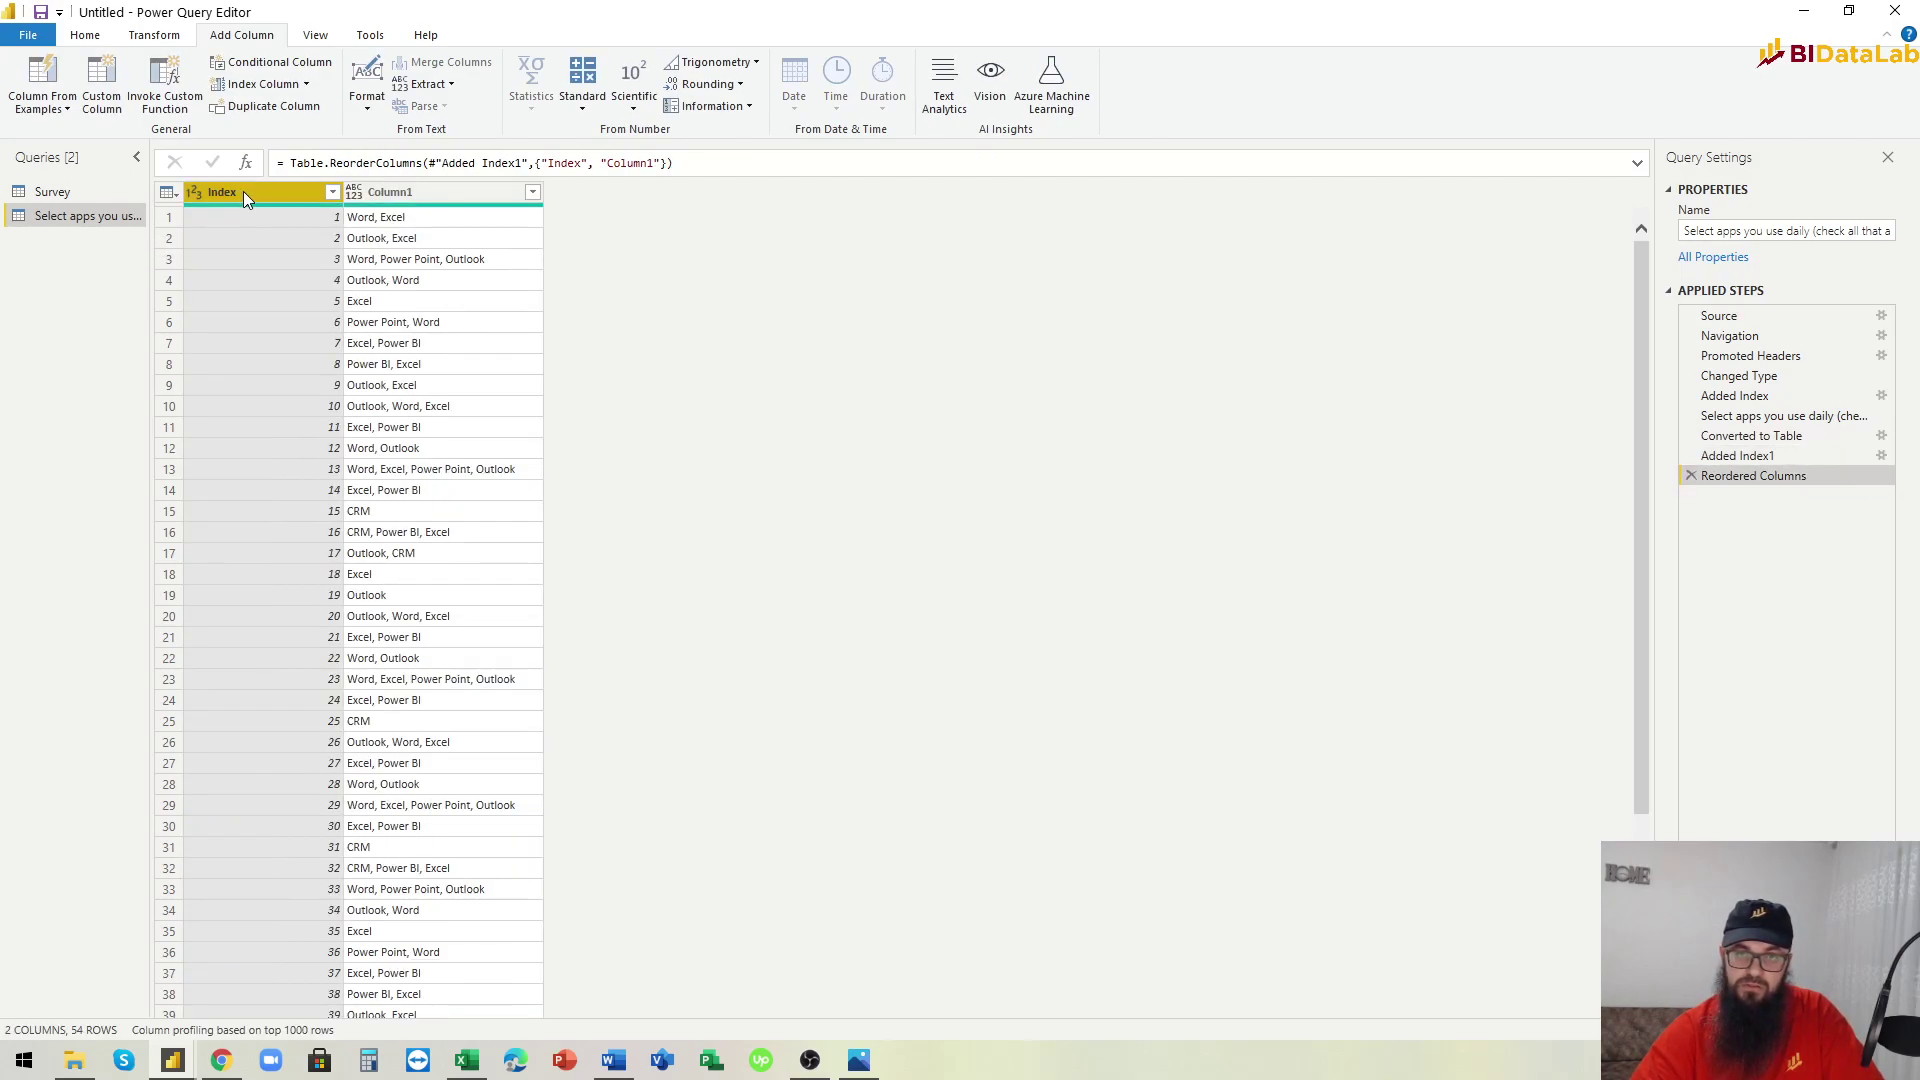
Split Column1 of the apps query by comma at each occurrence of the delimiter.
left_click(437, 191)
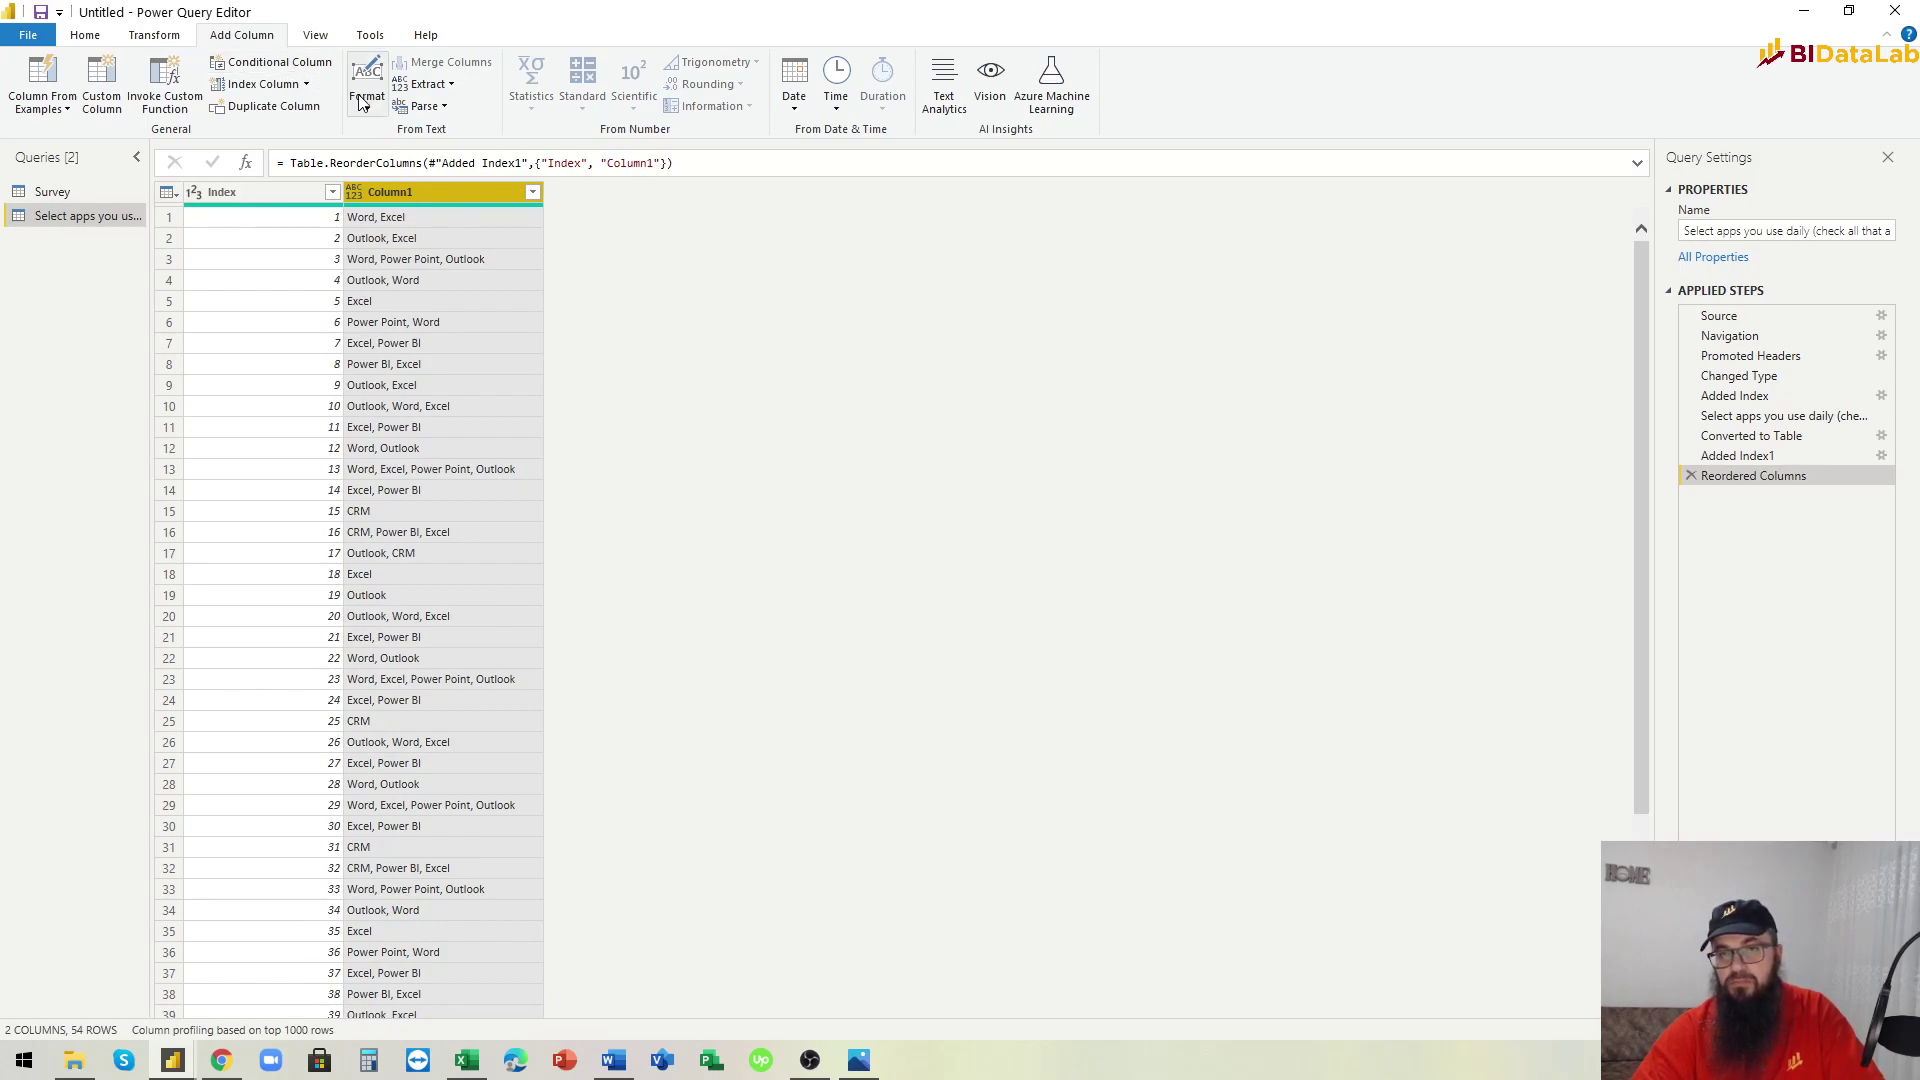
left_click(154, 35)
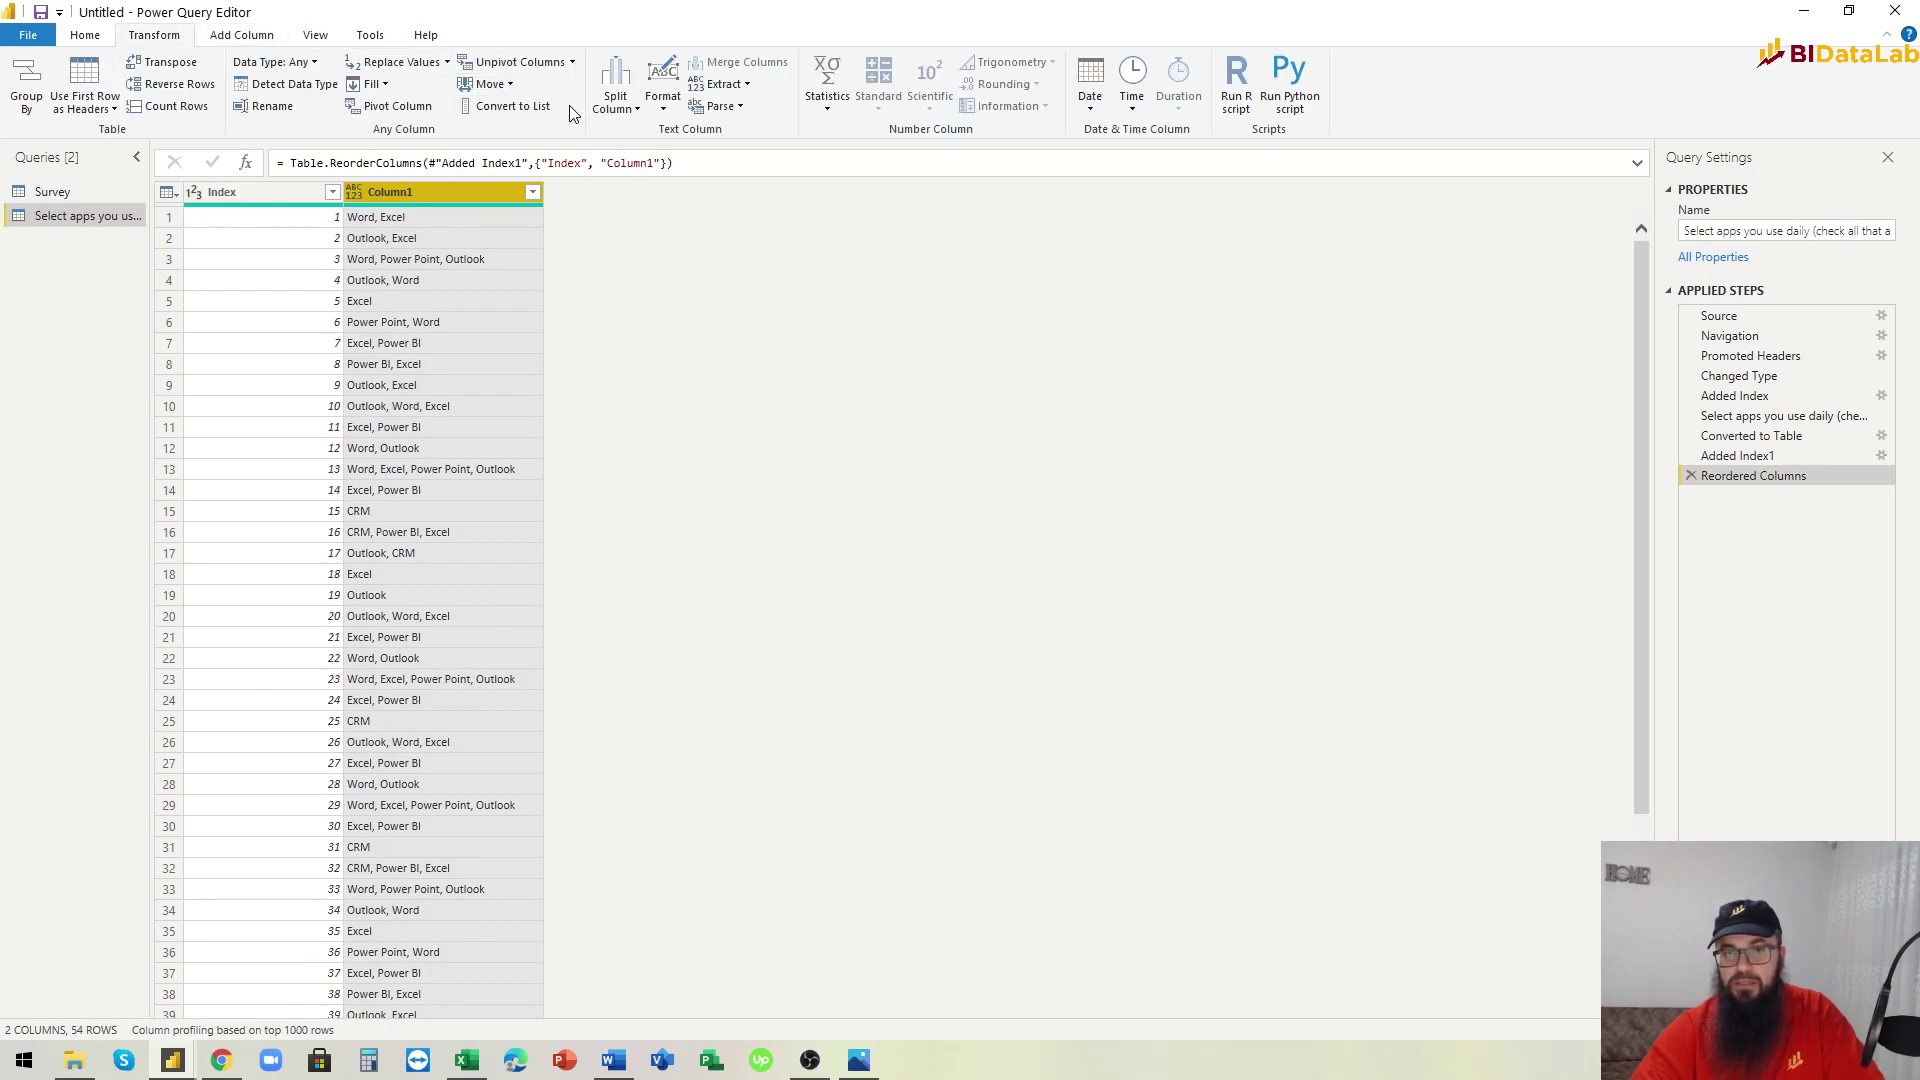
left_click(616, 109)
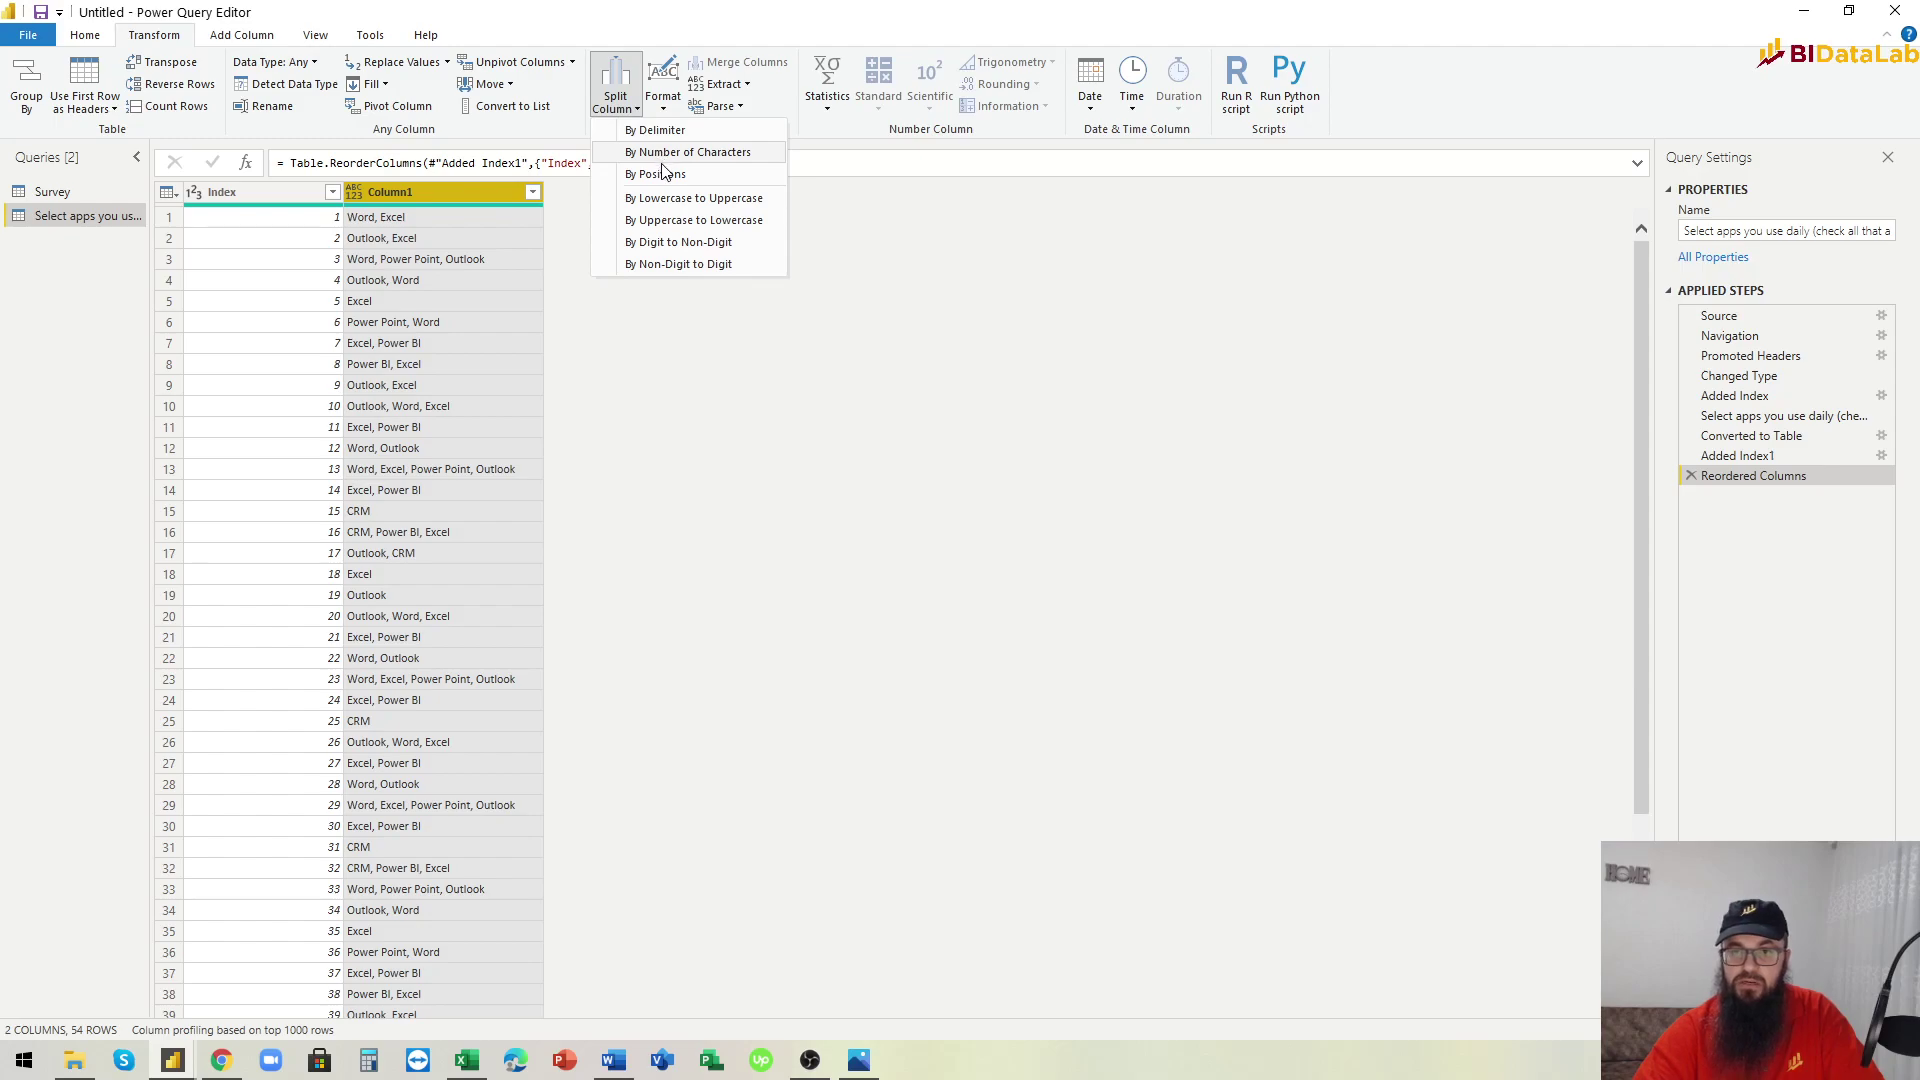
left_click(662, 131)
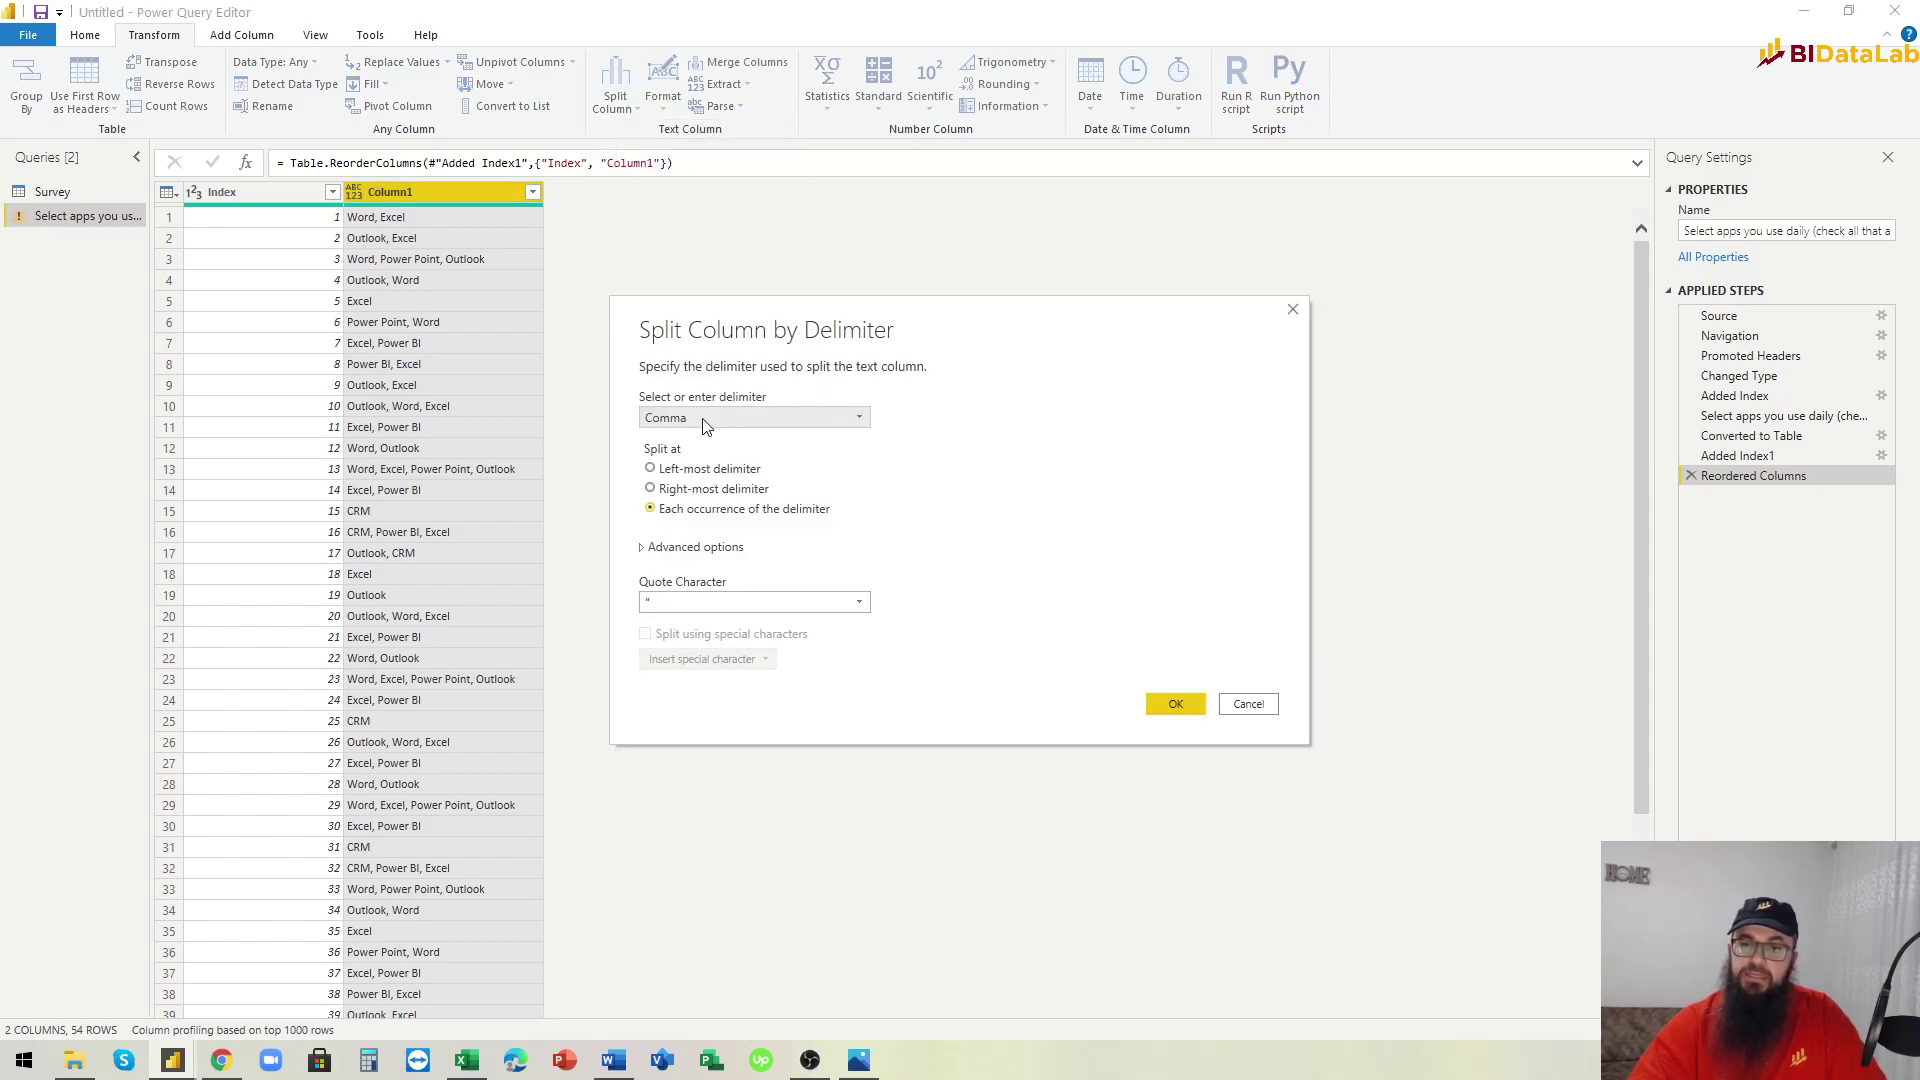
left_click(1170, 704)
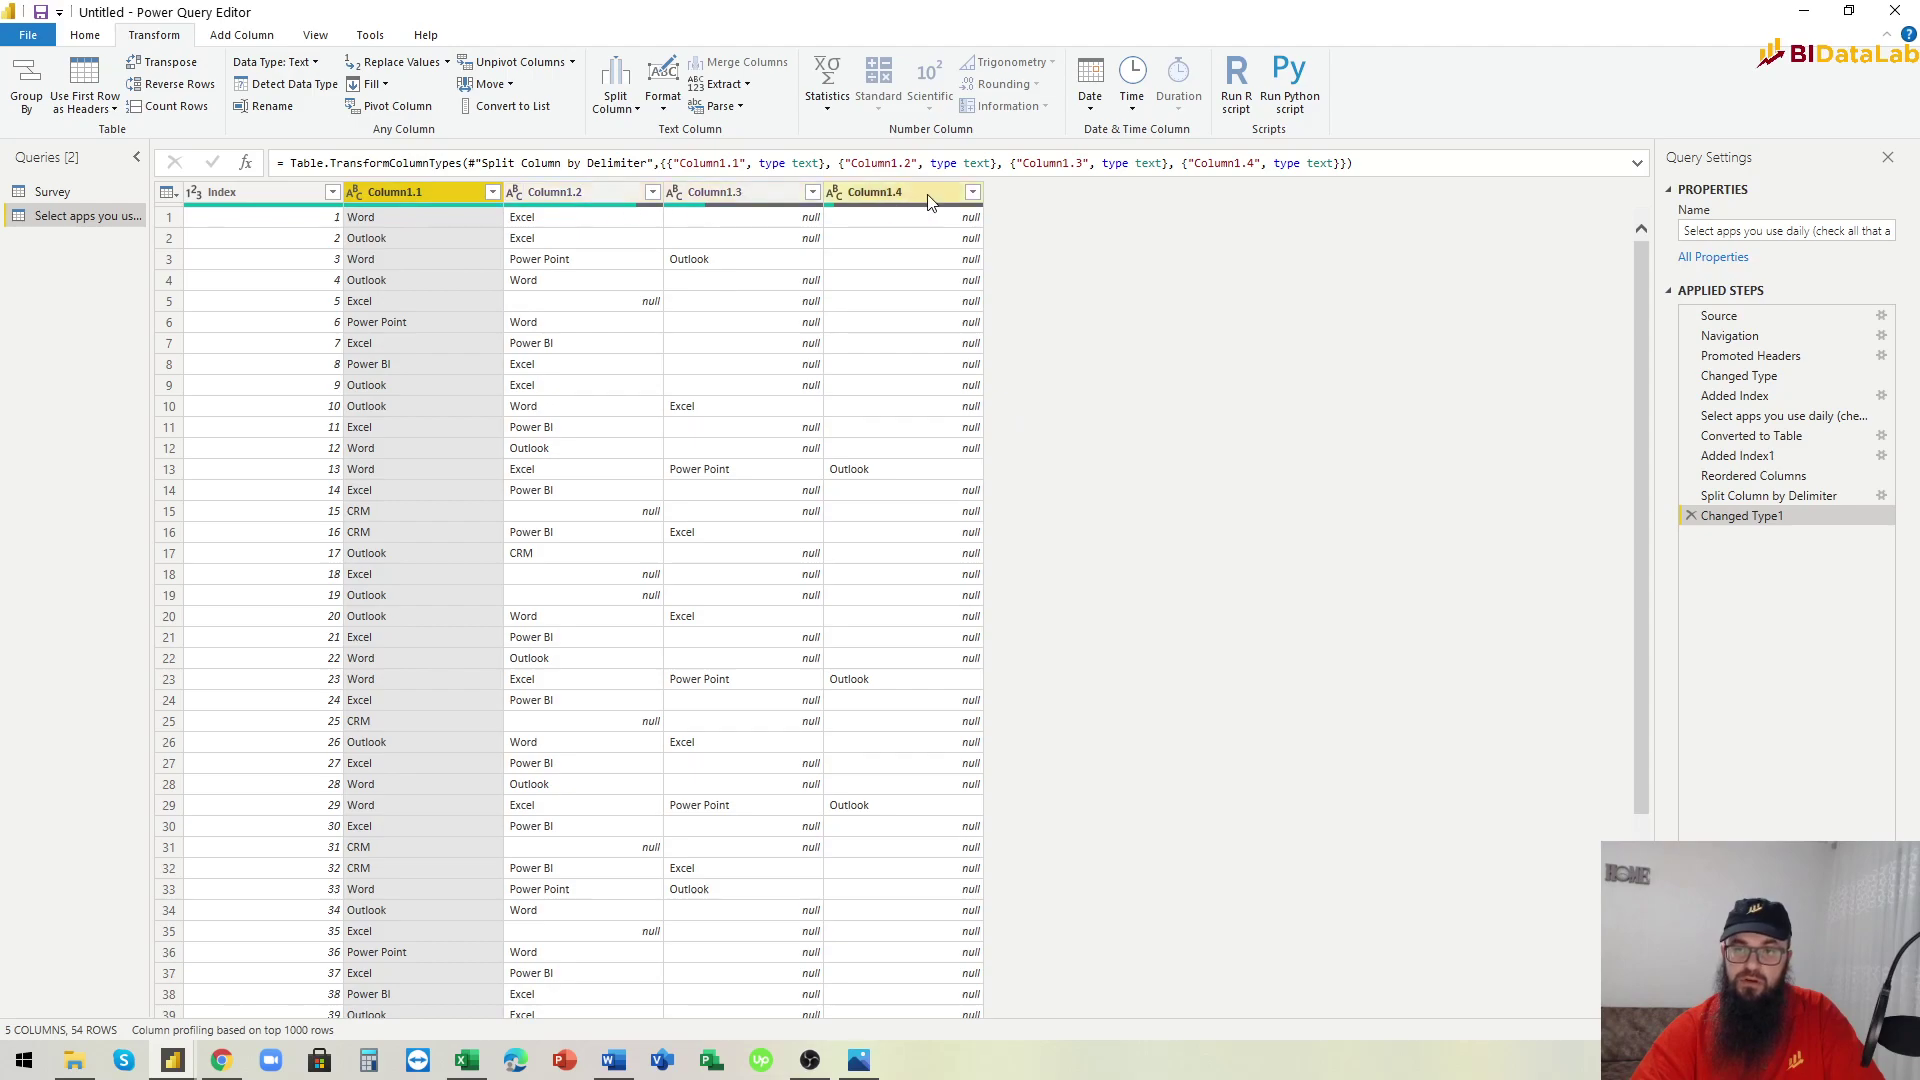
left_click(264, 199)
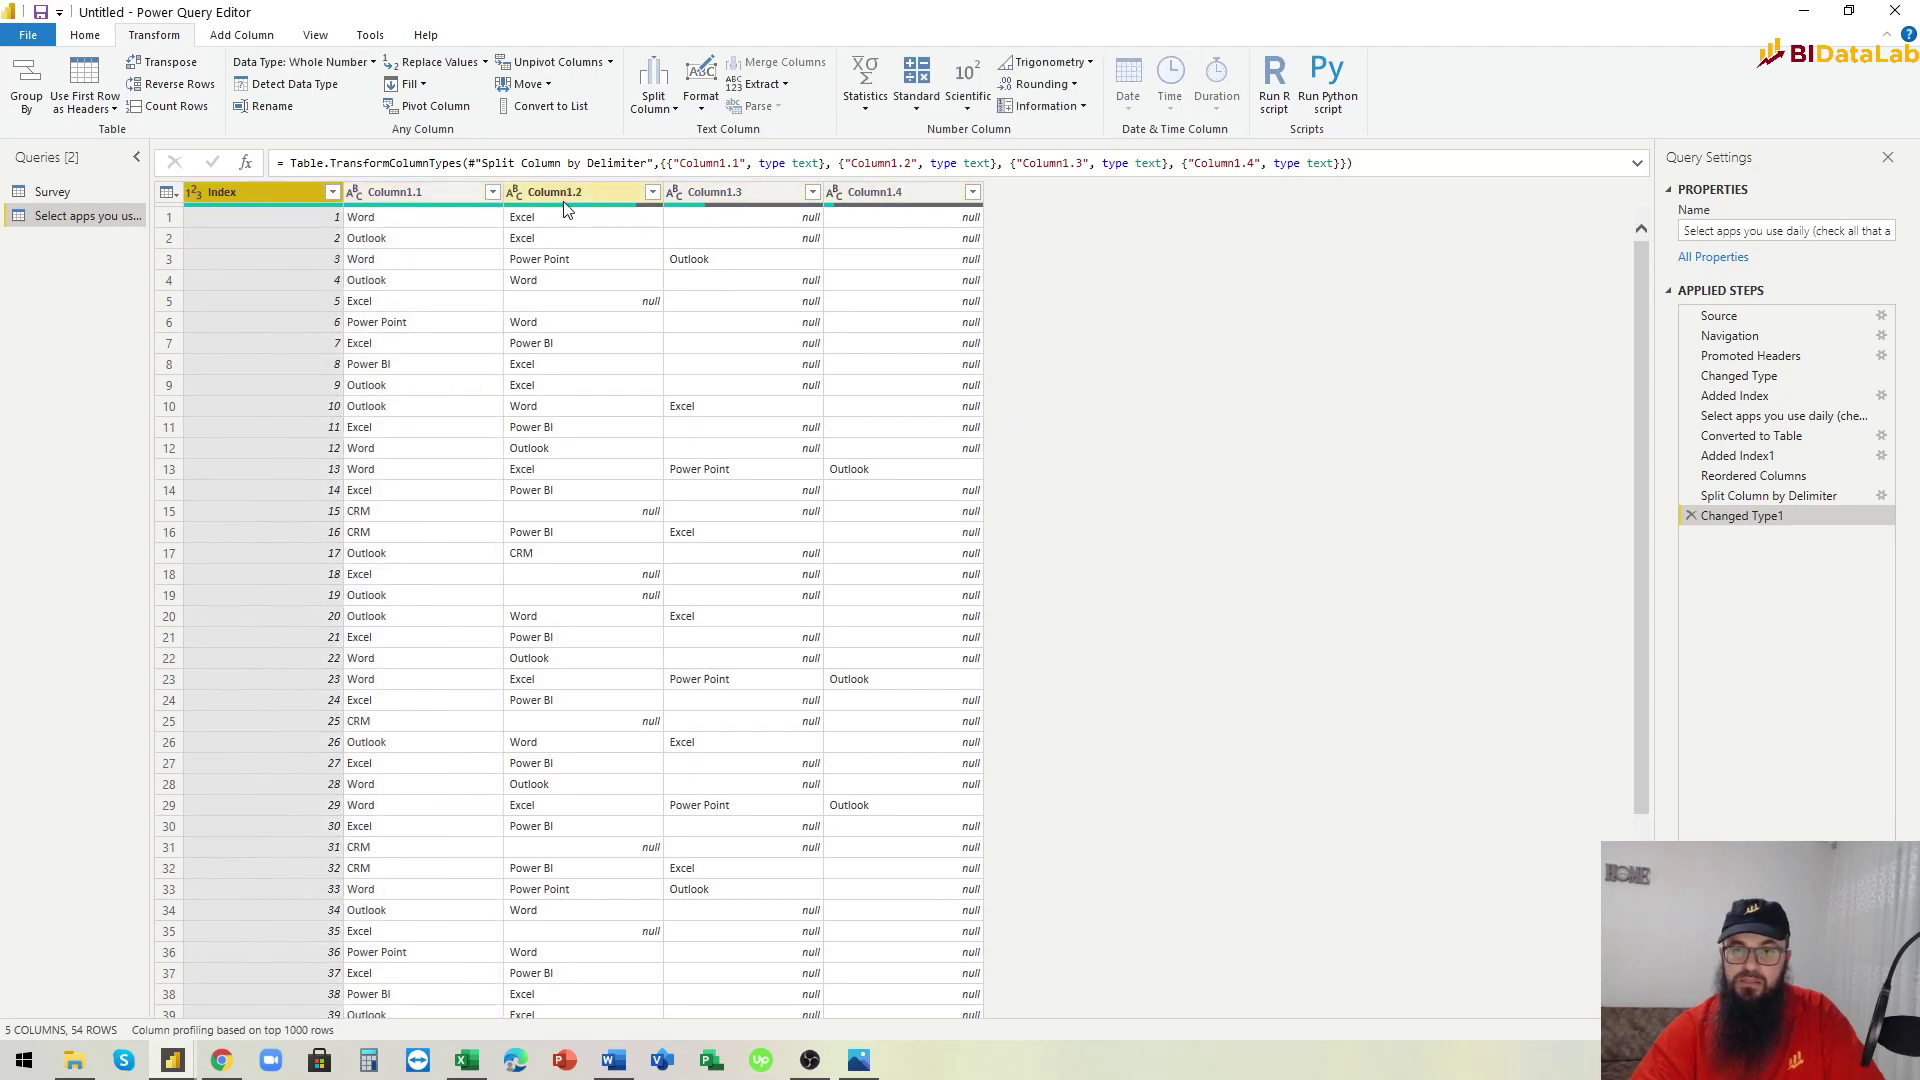
left_click(380, 201)
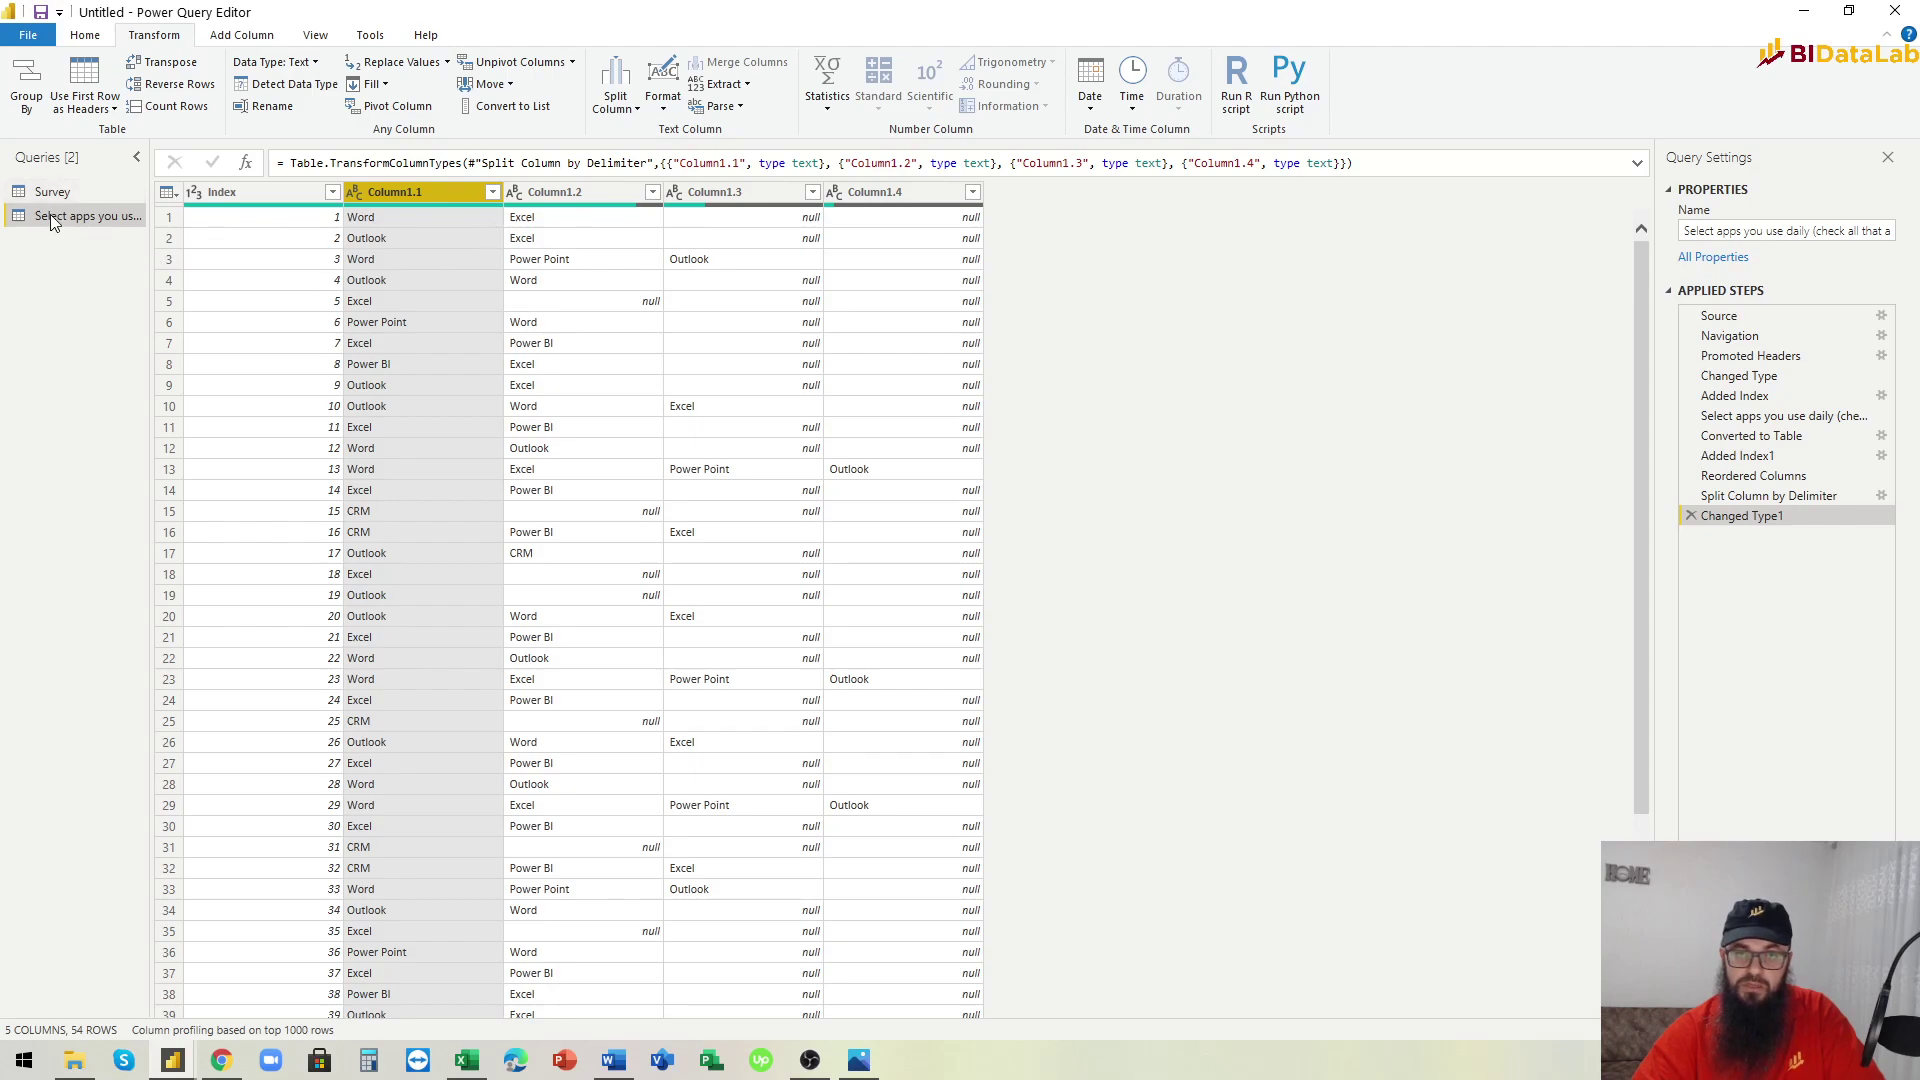
left_click(171, 261)
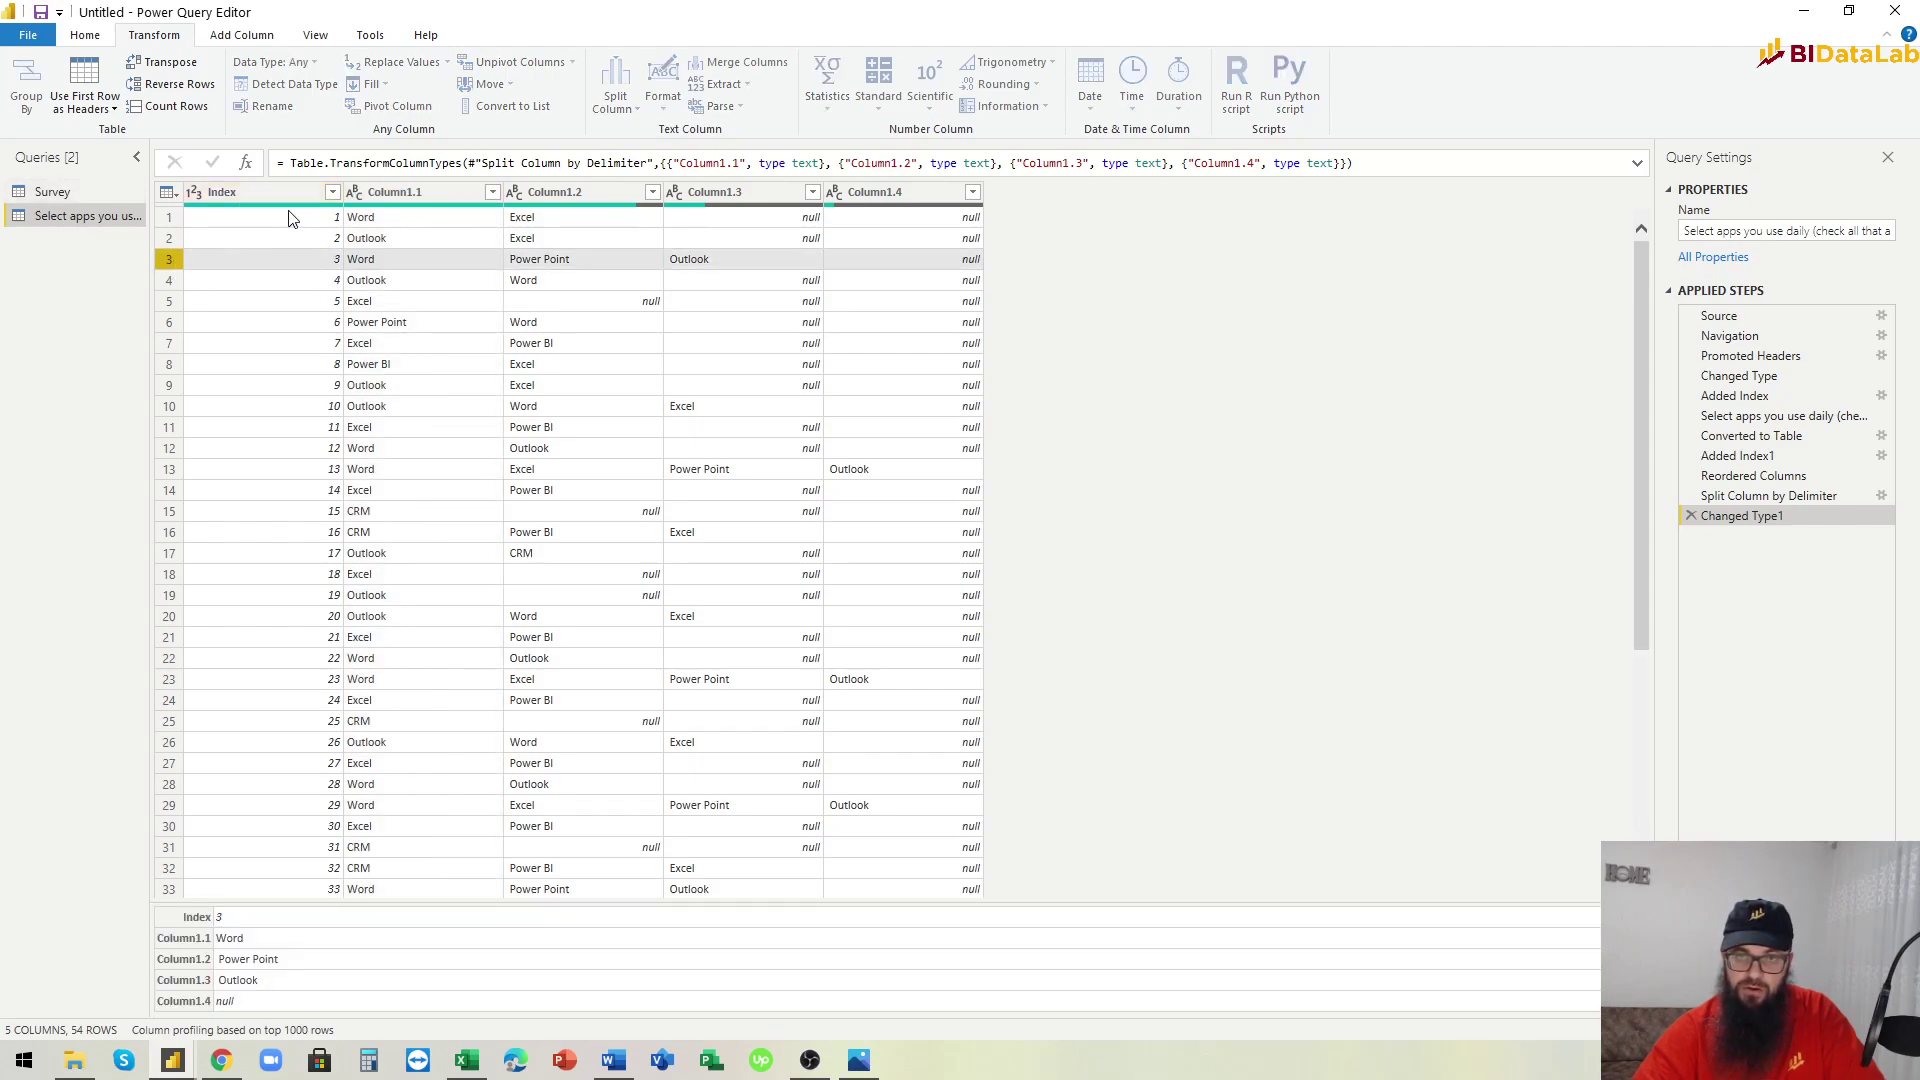
Move the Index column of the Survey query to the beginning of the table.
left_click(52, 195)
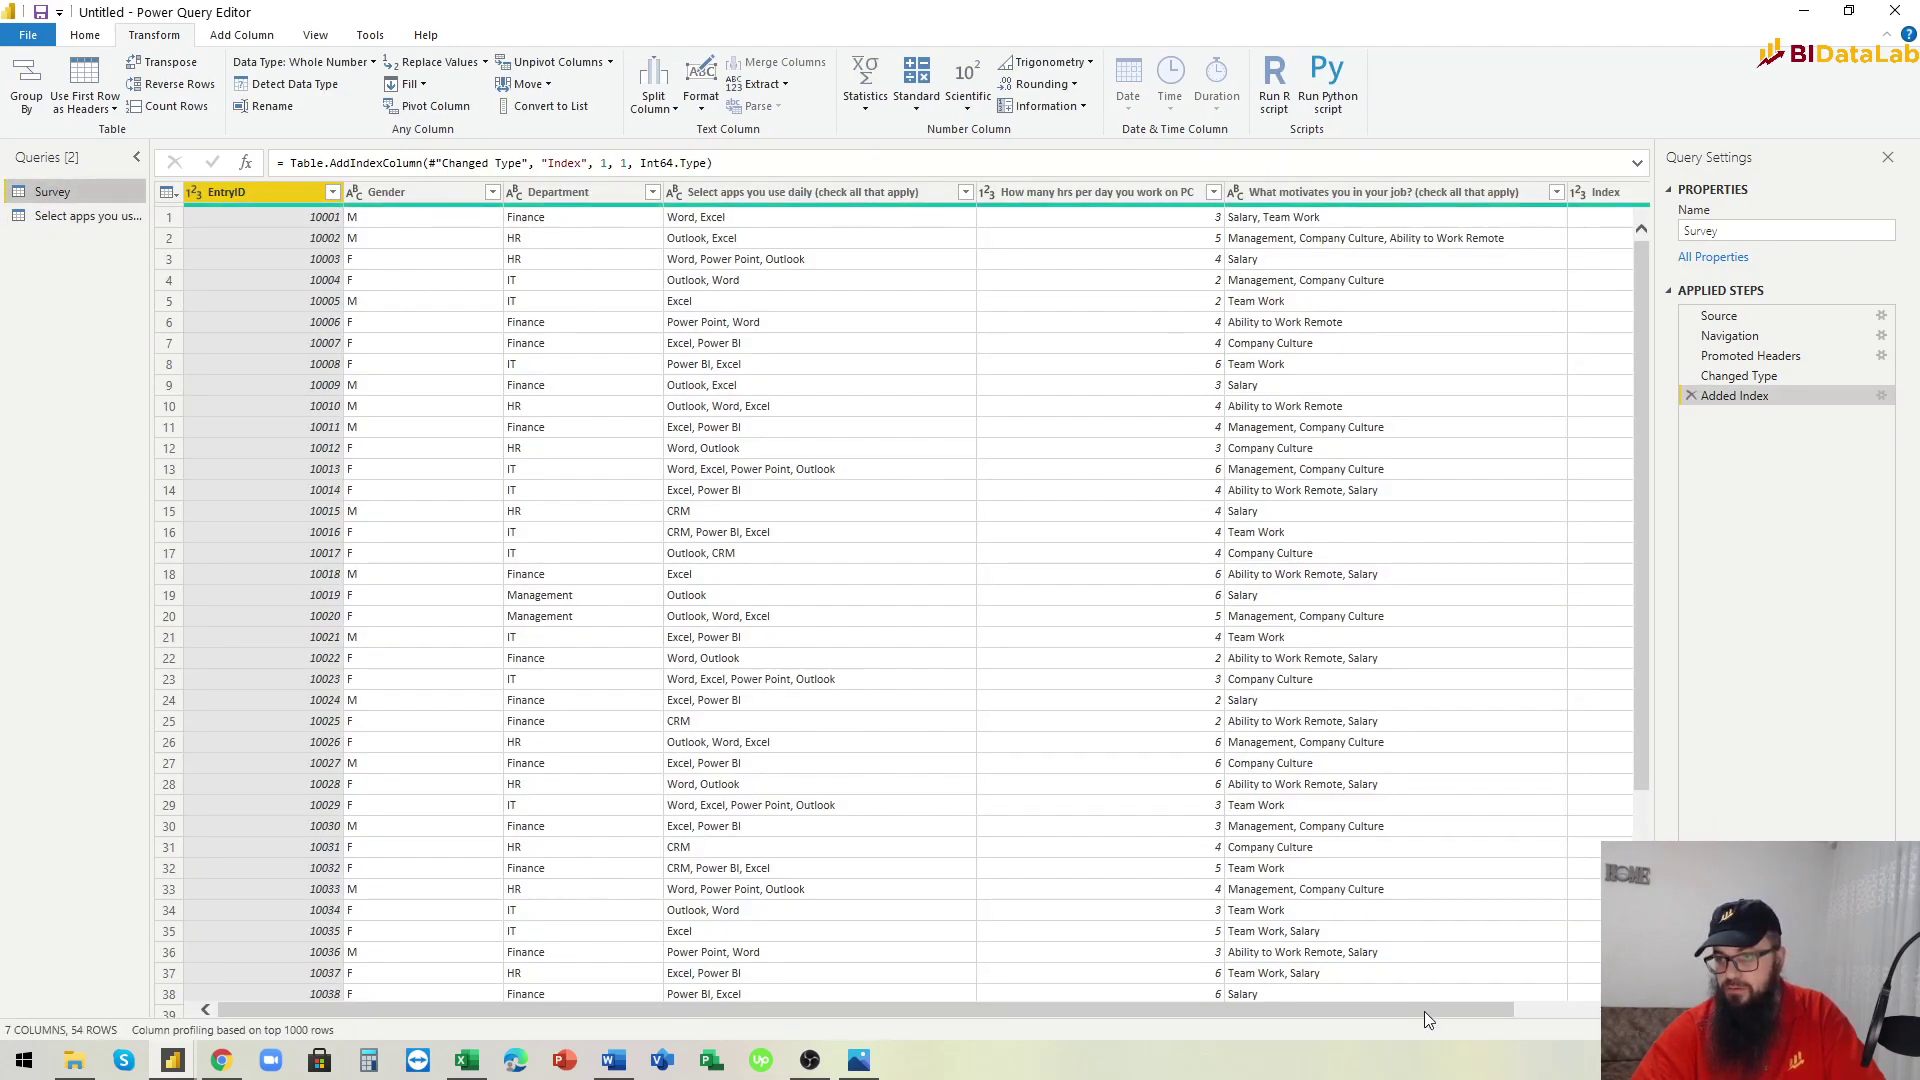
left_click_drag(1424, 1011, 1518, 1011)
left_click(1562, 192)
right_click(1562, 192)
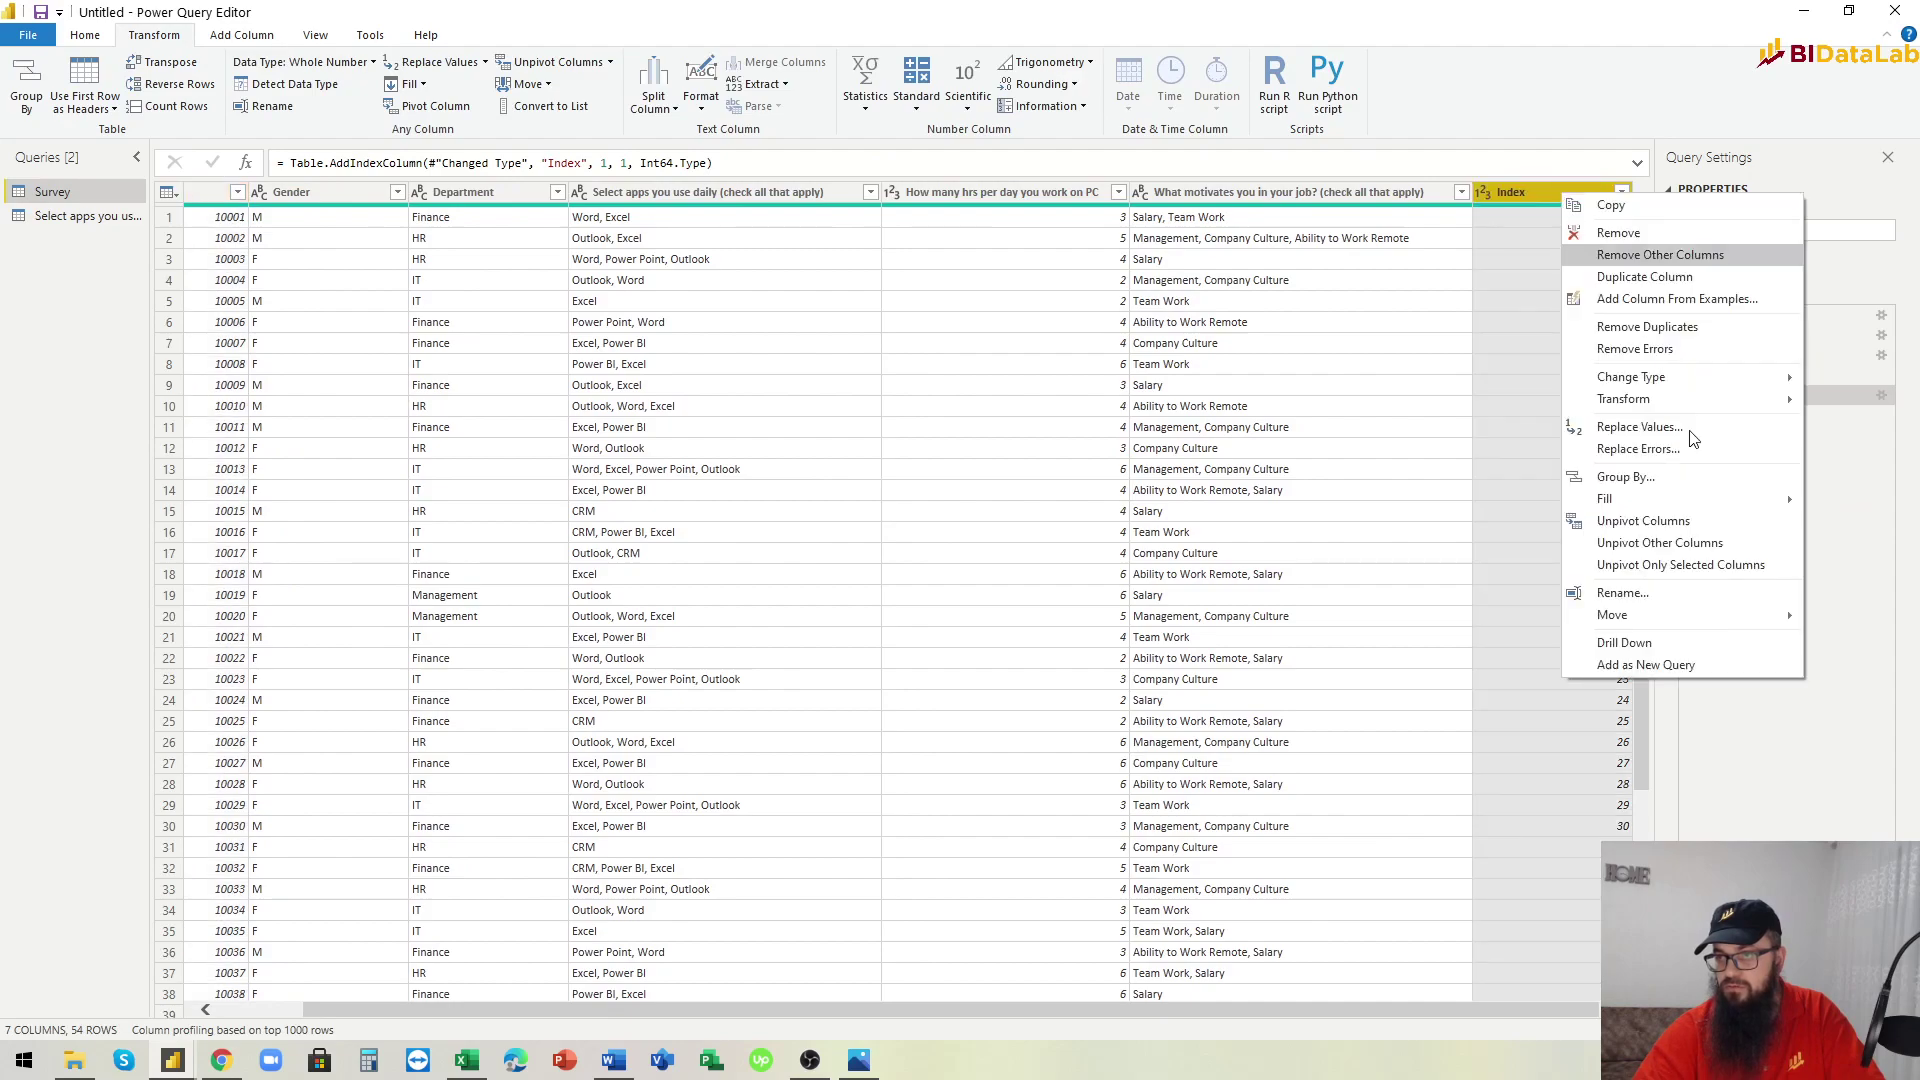
mouse_move(1647, 617)
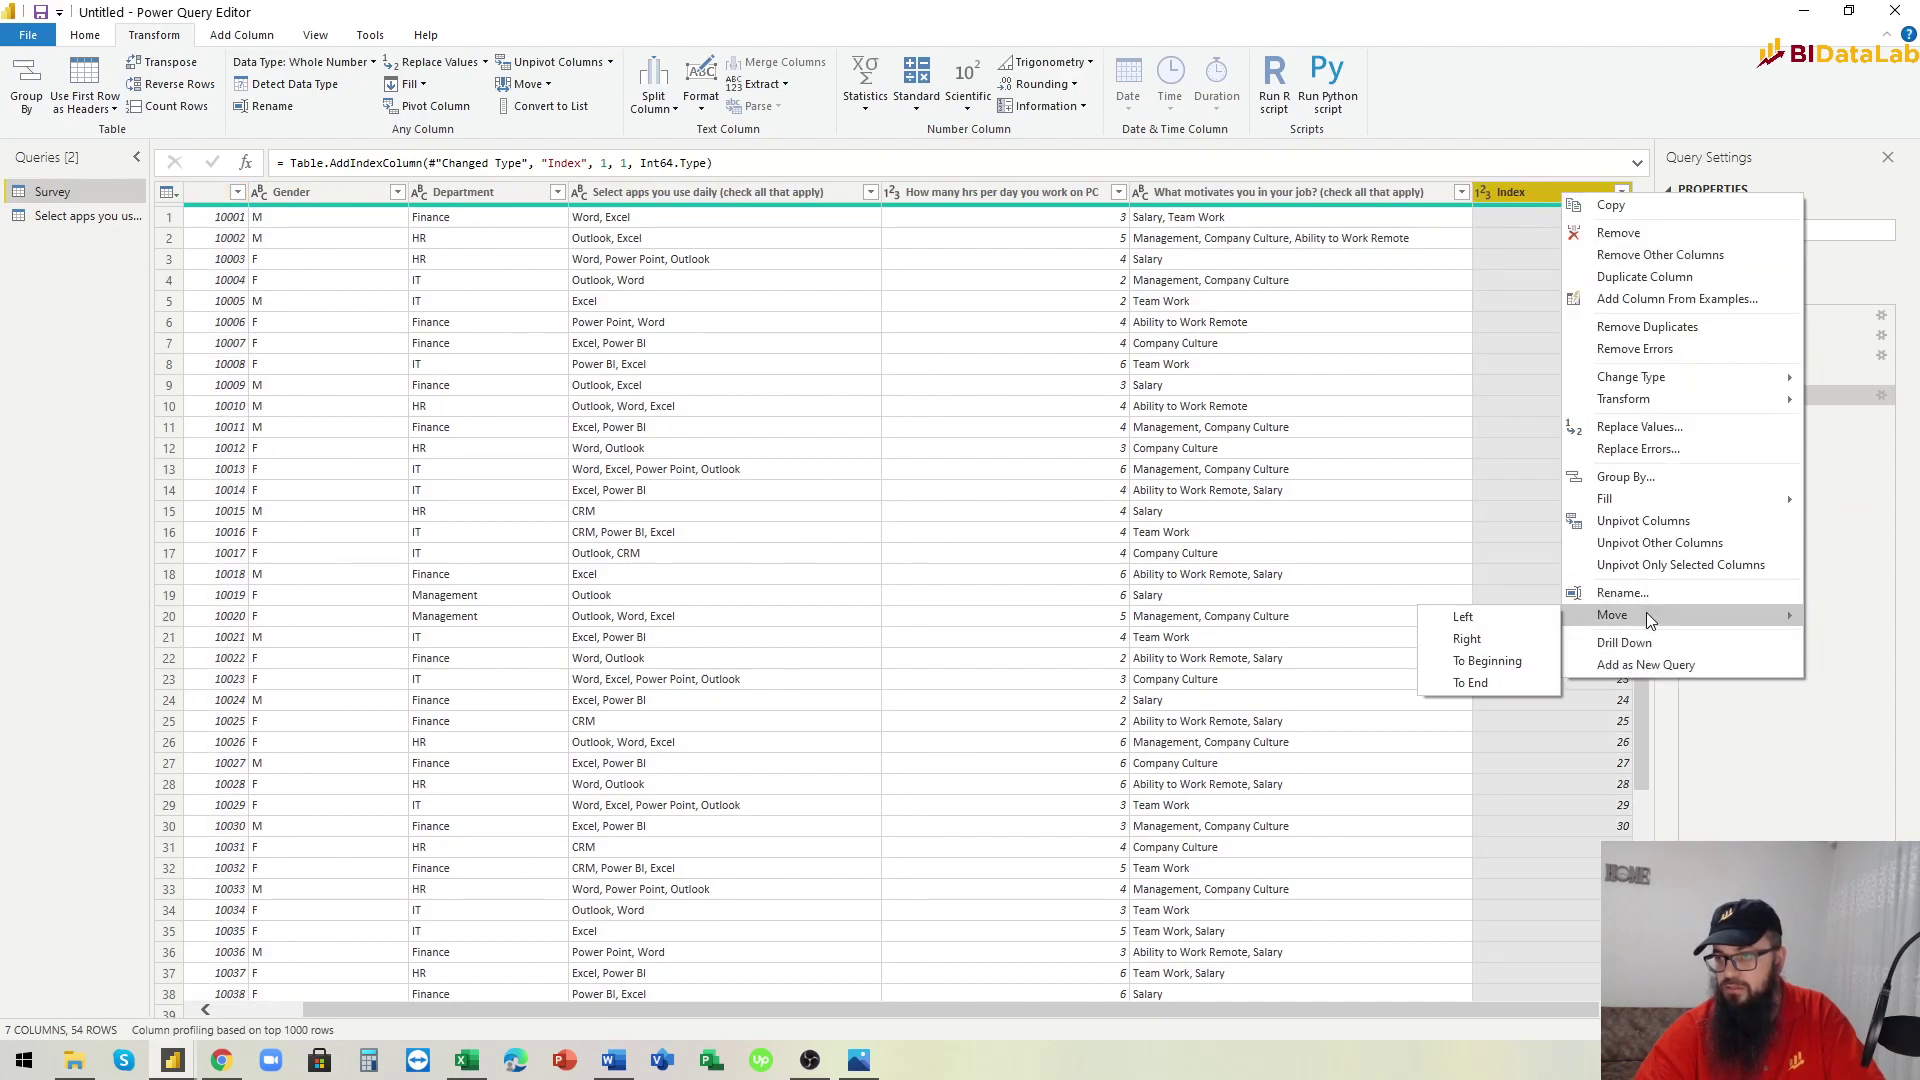
left_click(1472, 662)
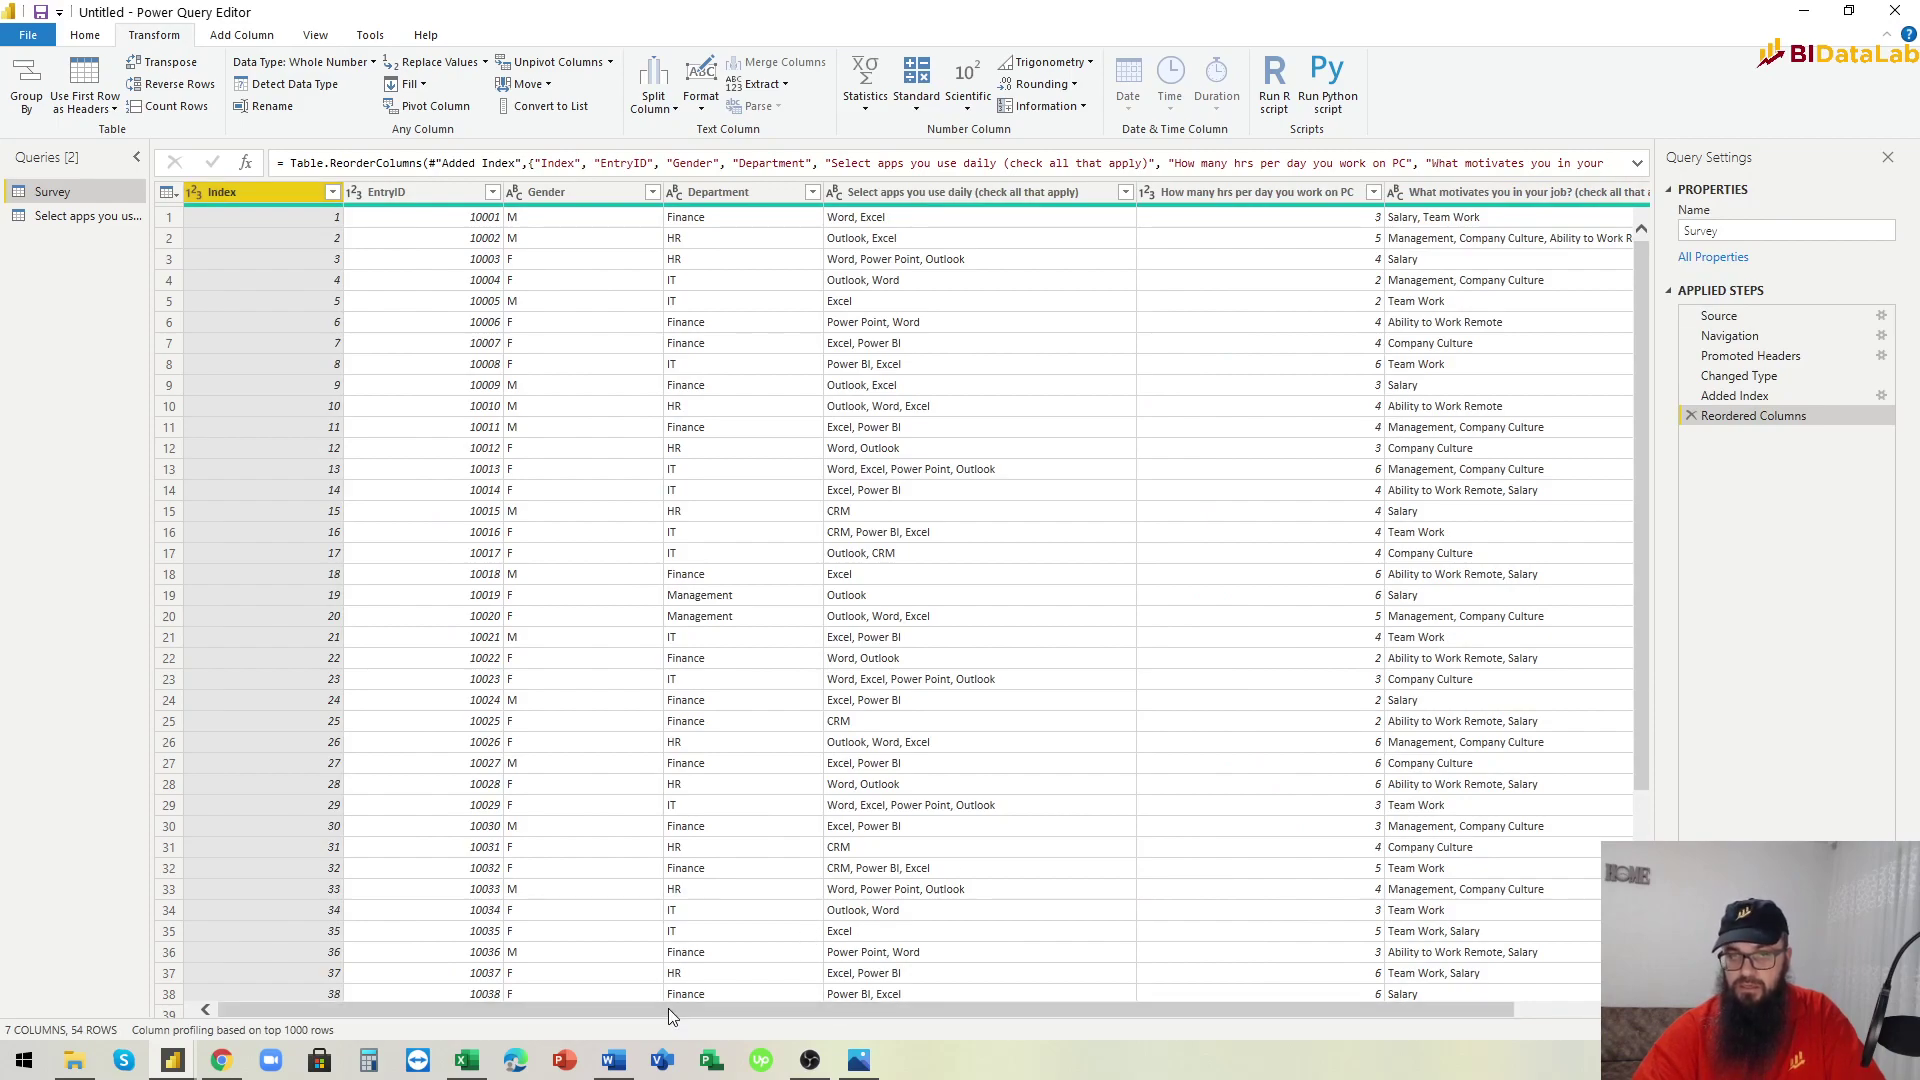
Compare the third record and the Index column between the Survey query and the split apps query.
left_click(168, 263)
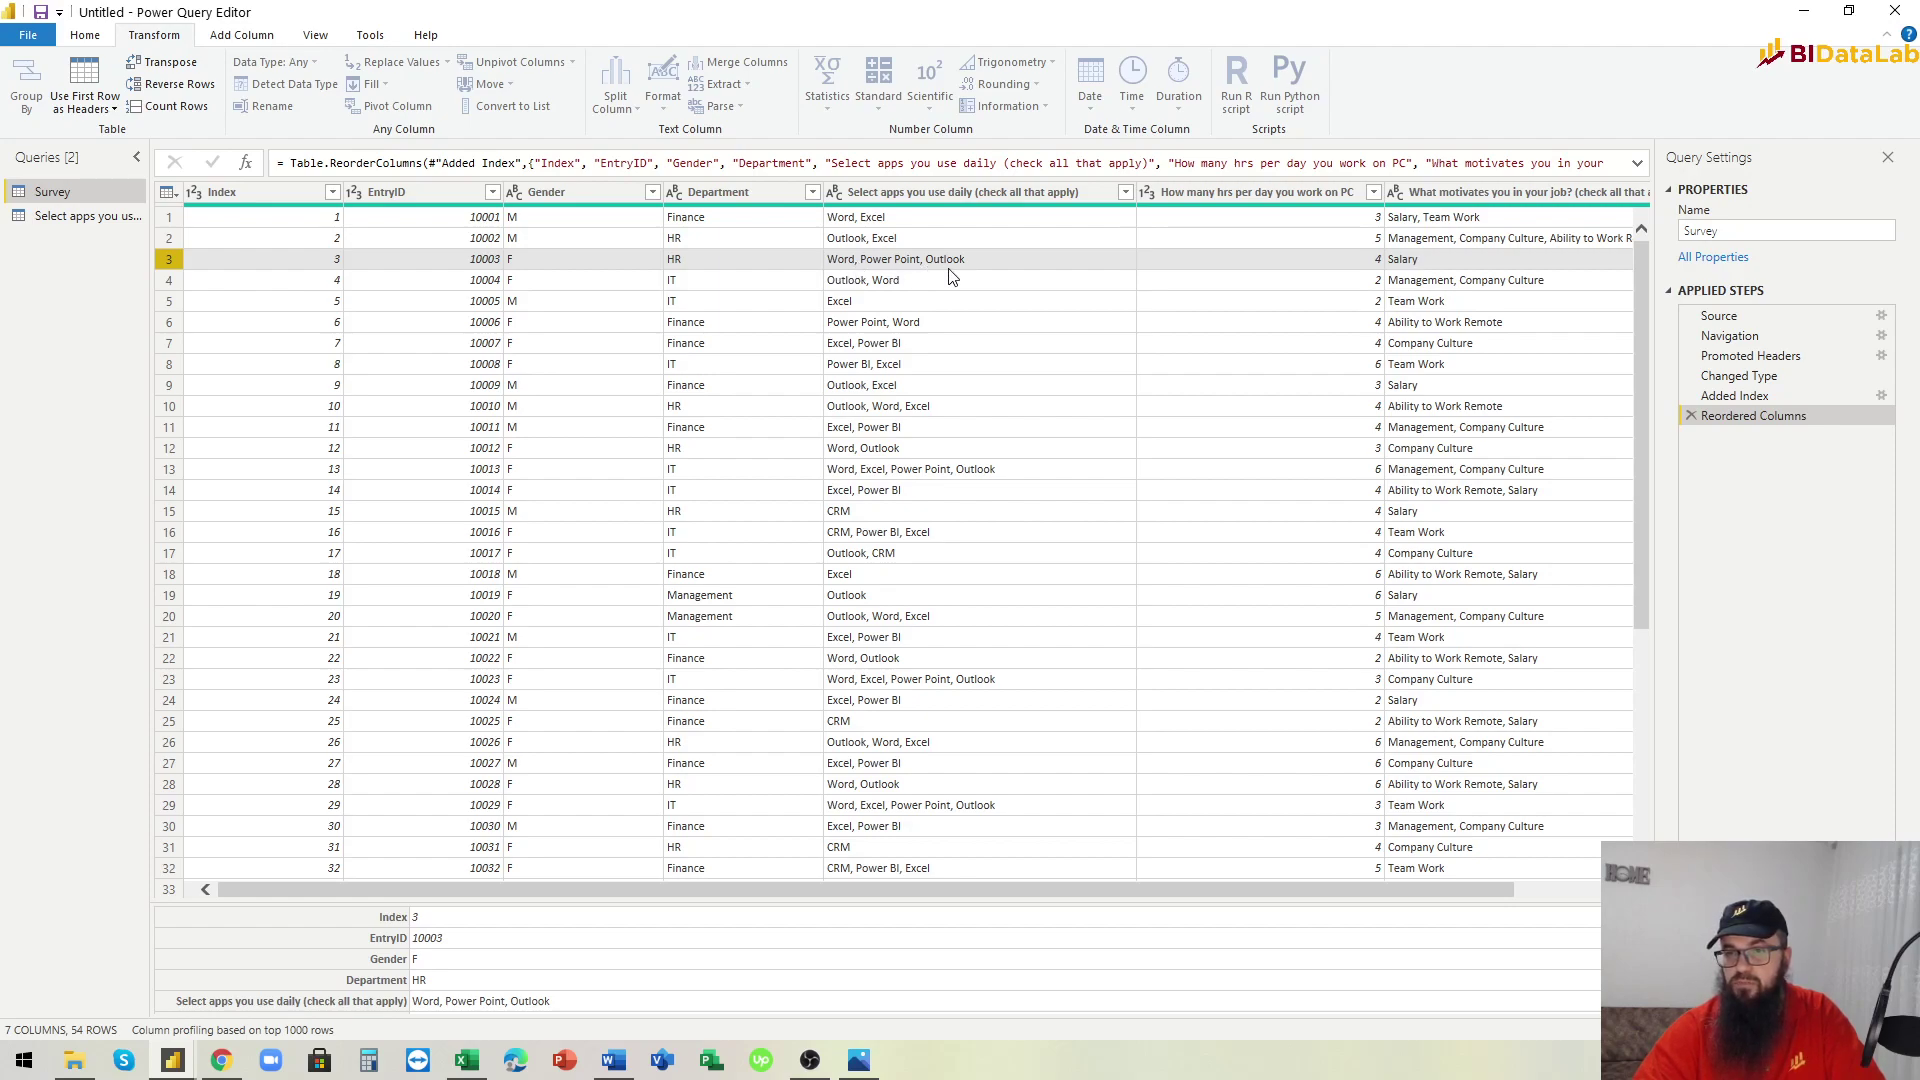
left_click(82, 218)
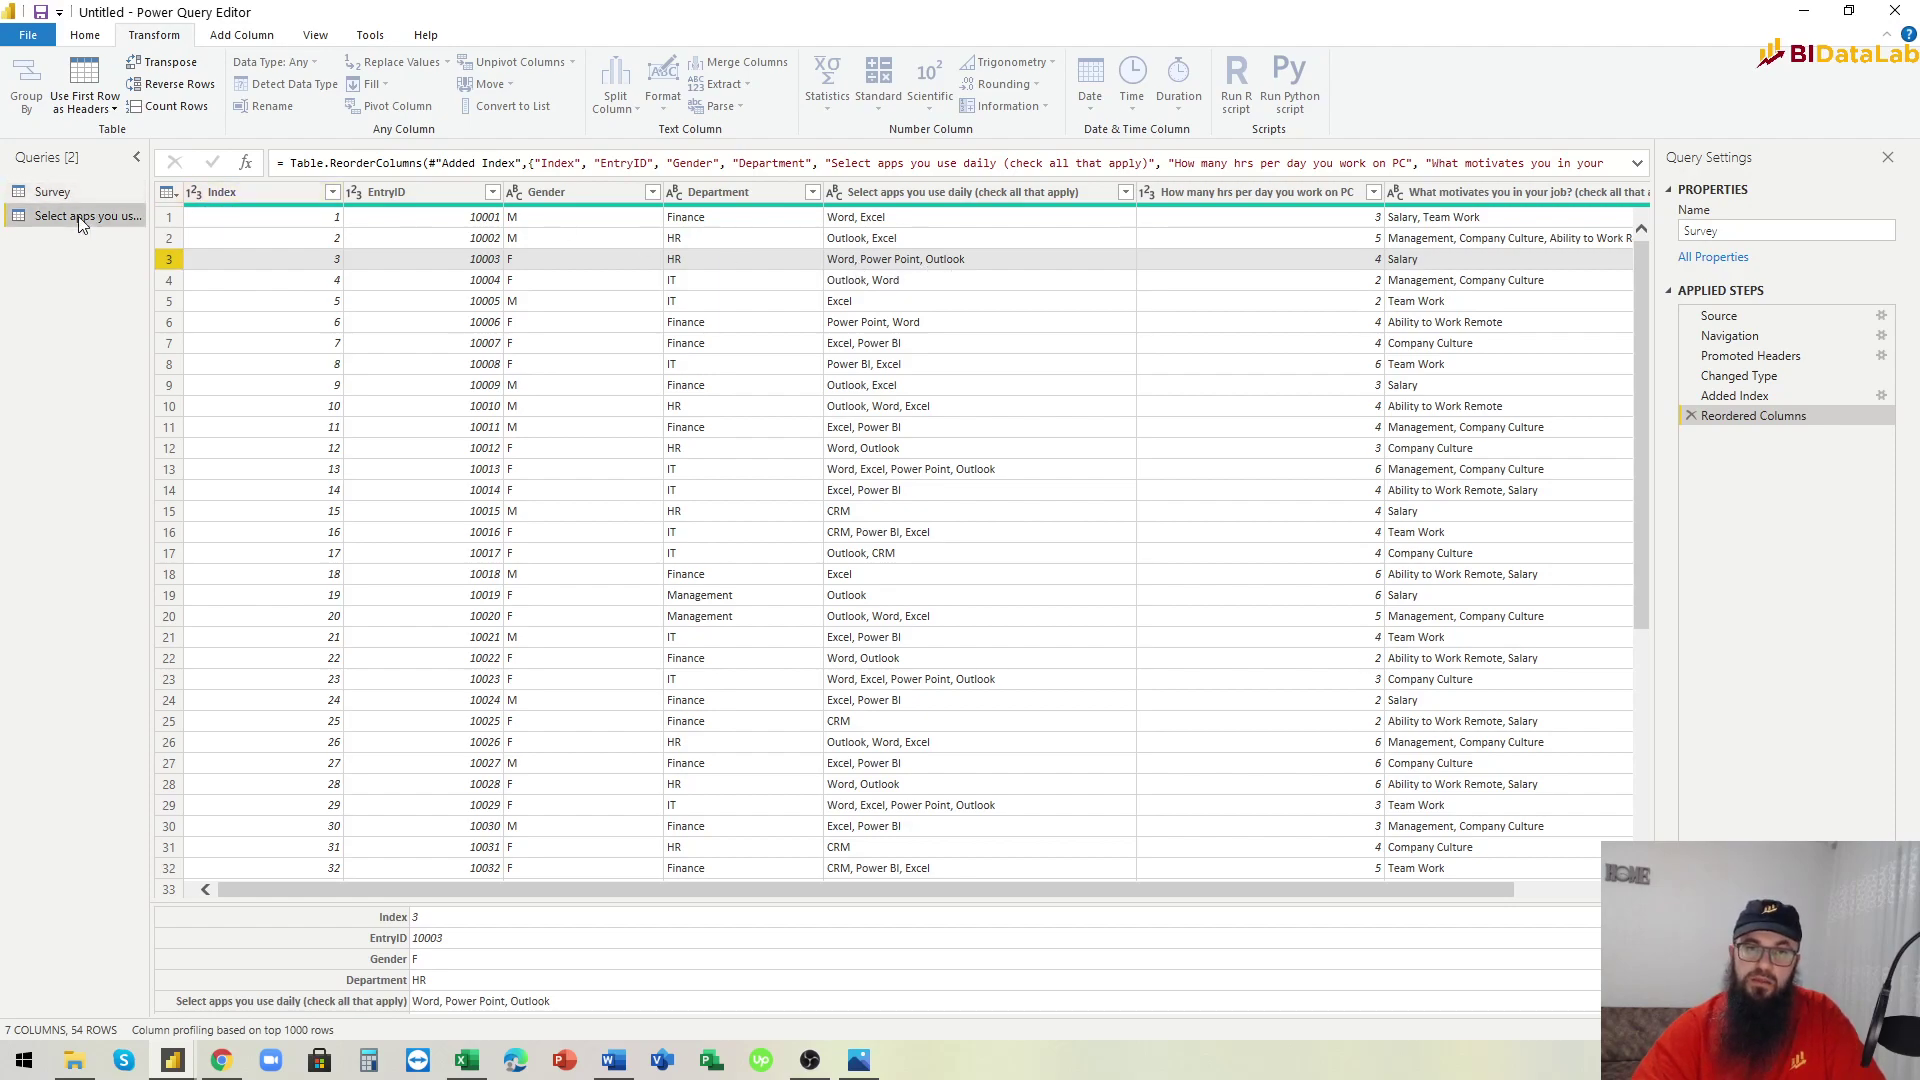
left_click(170, 262)
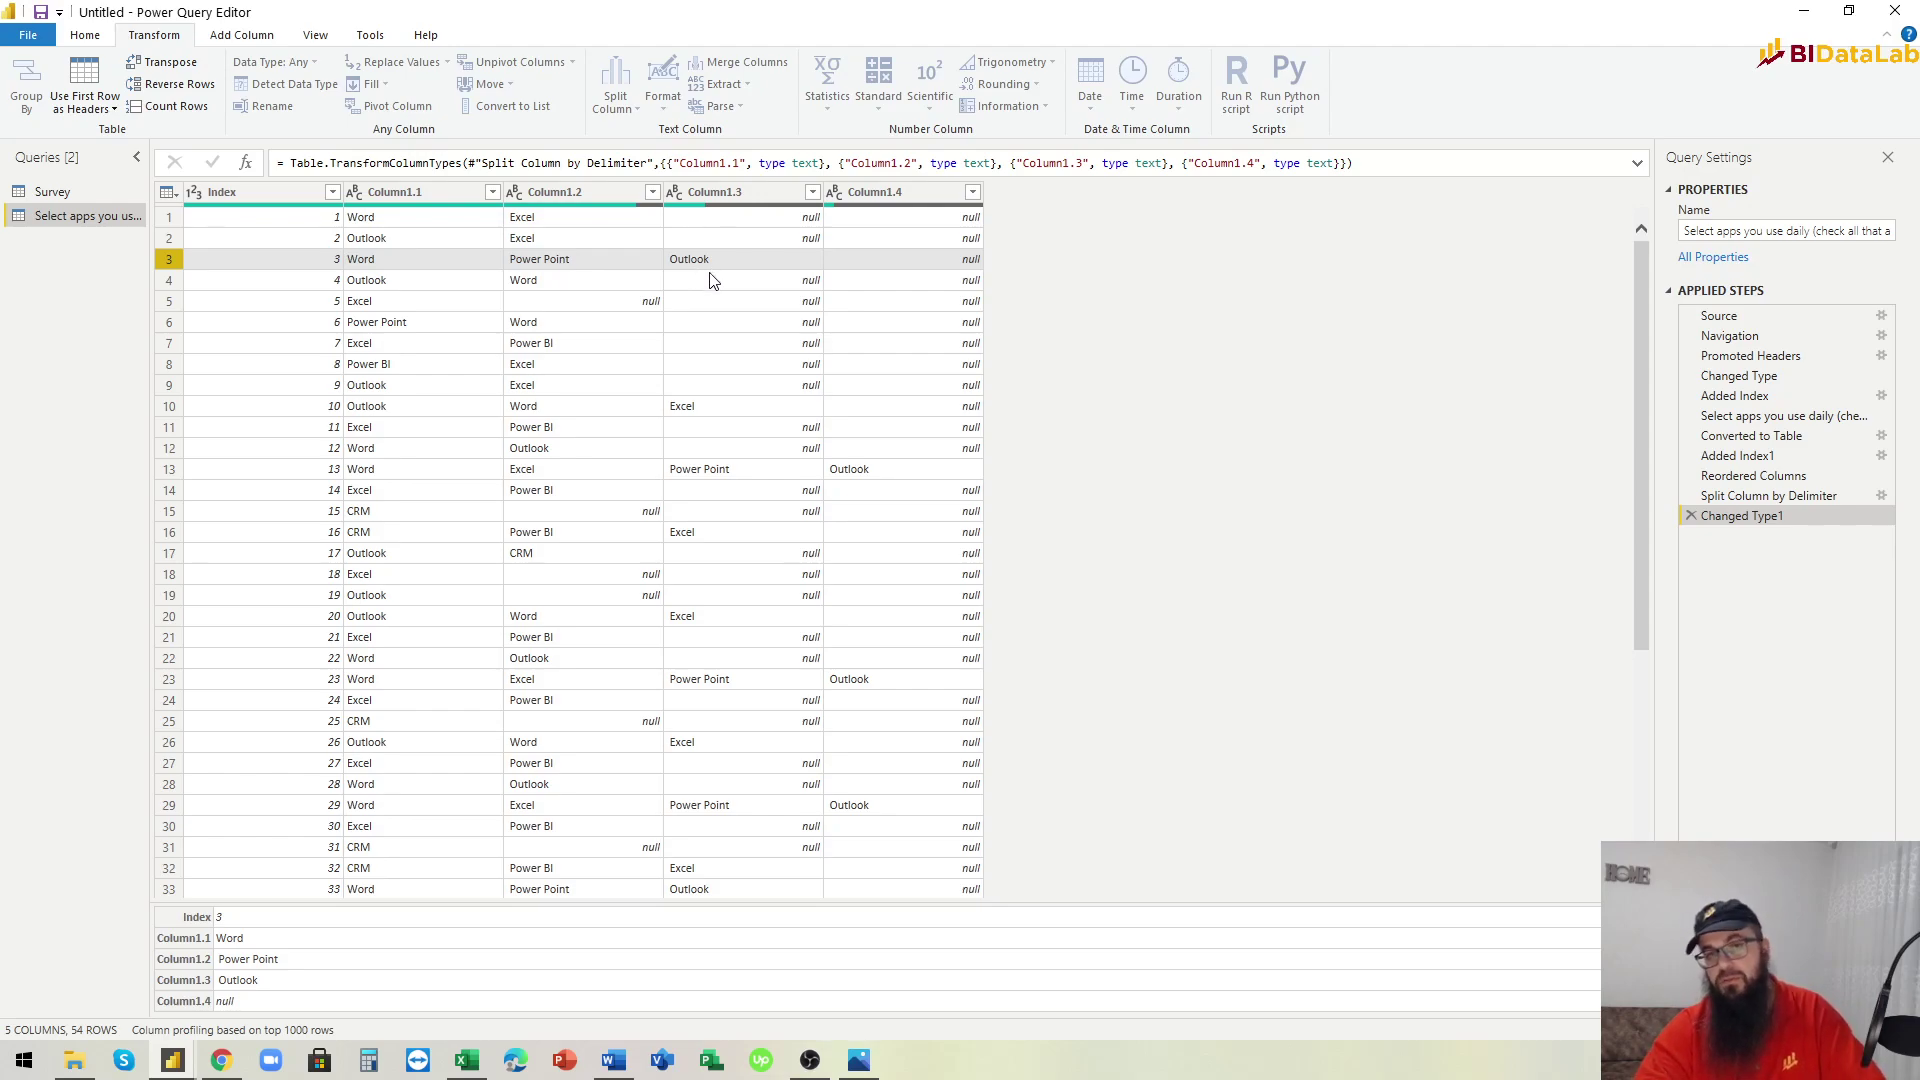
left_click(232, 196)
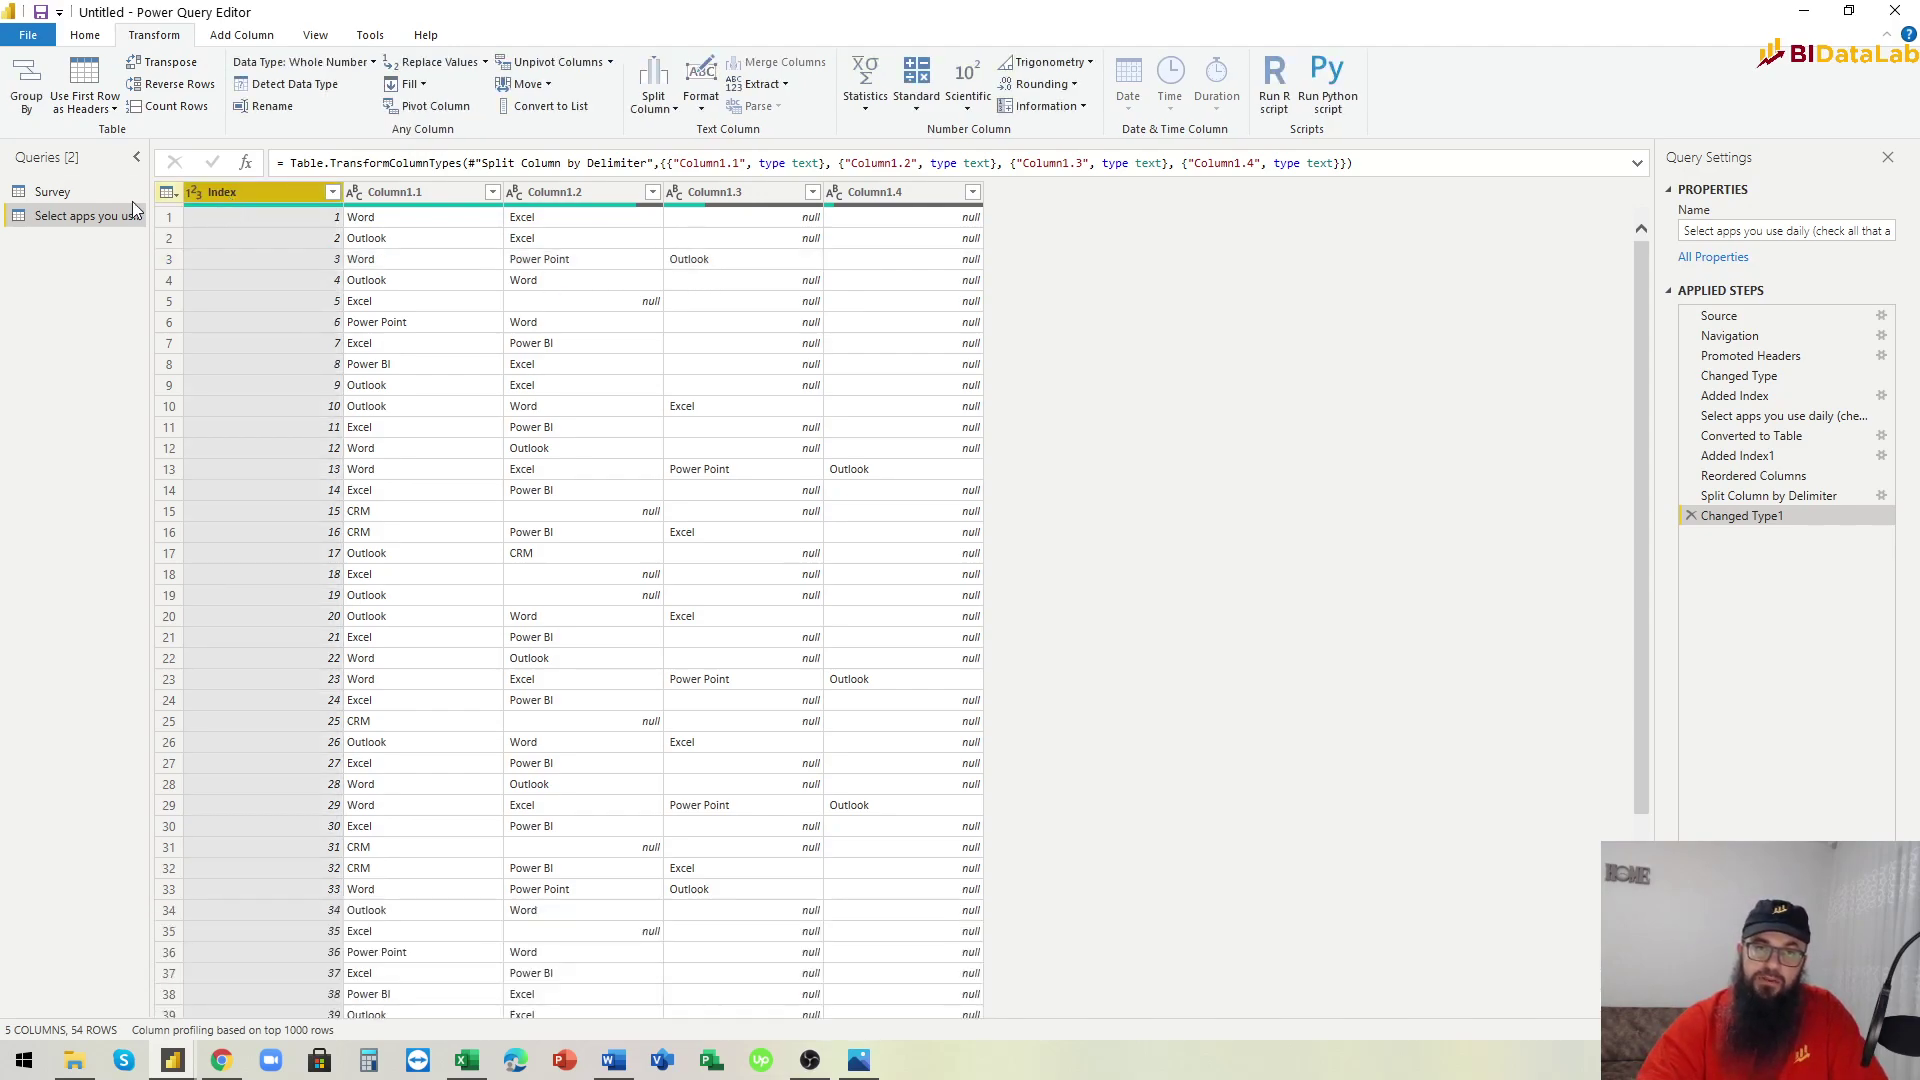
left_click(70, 195)
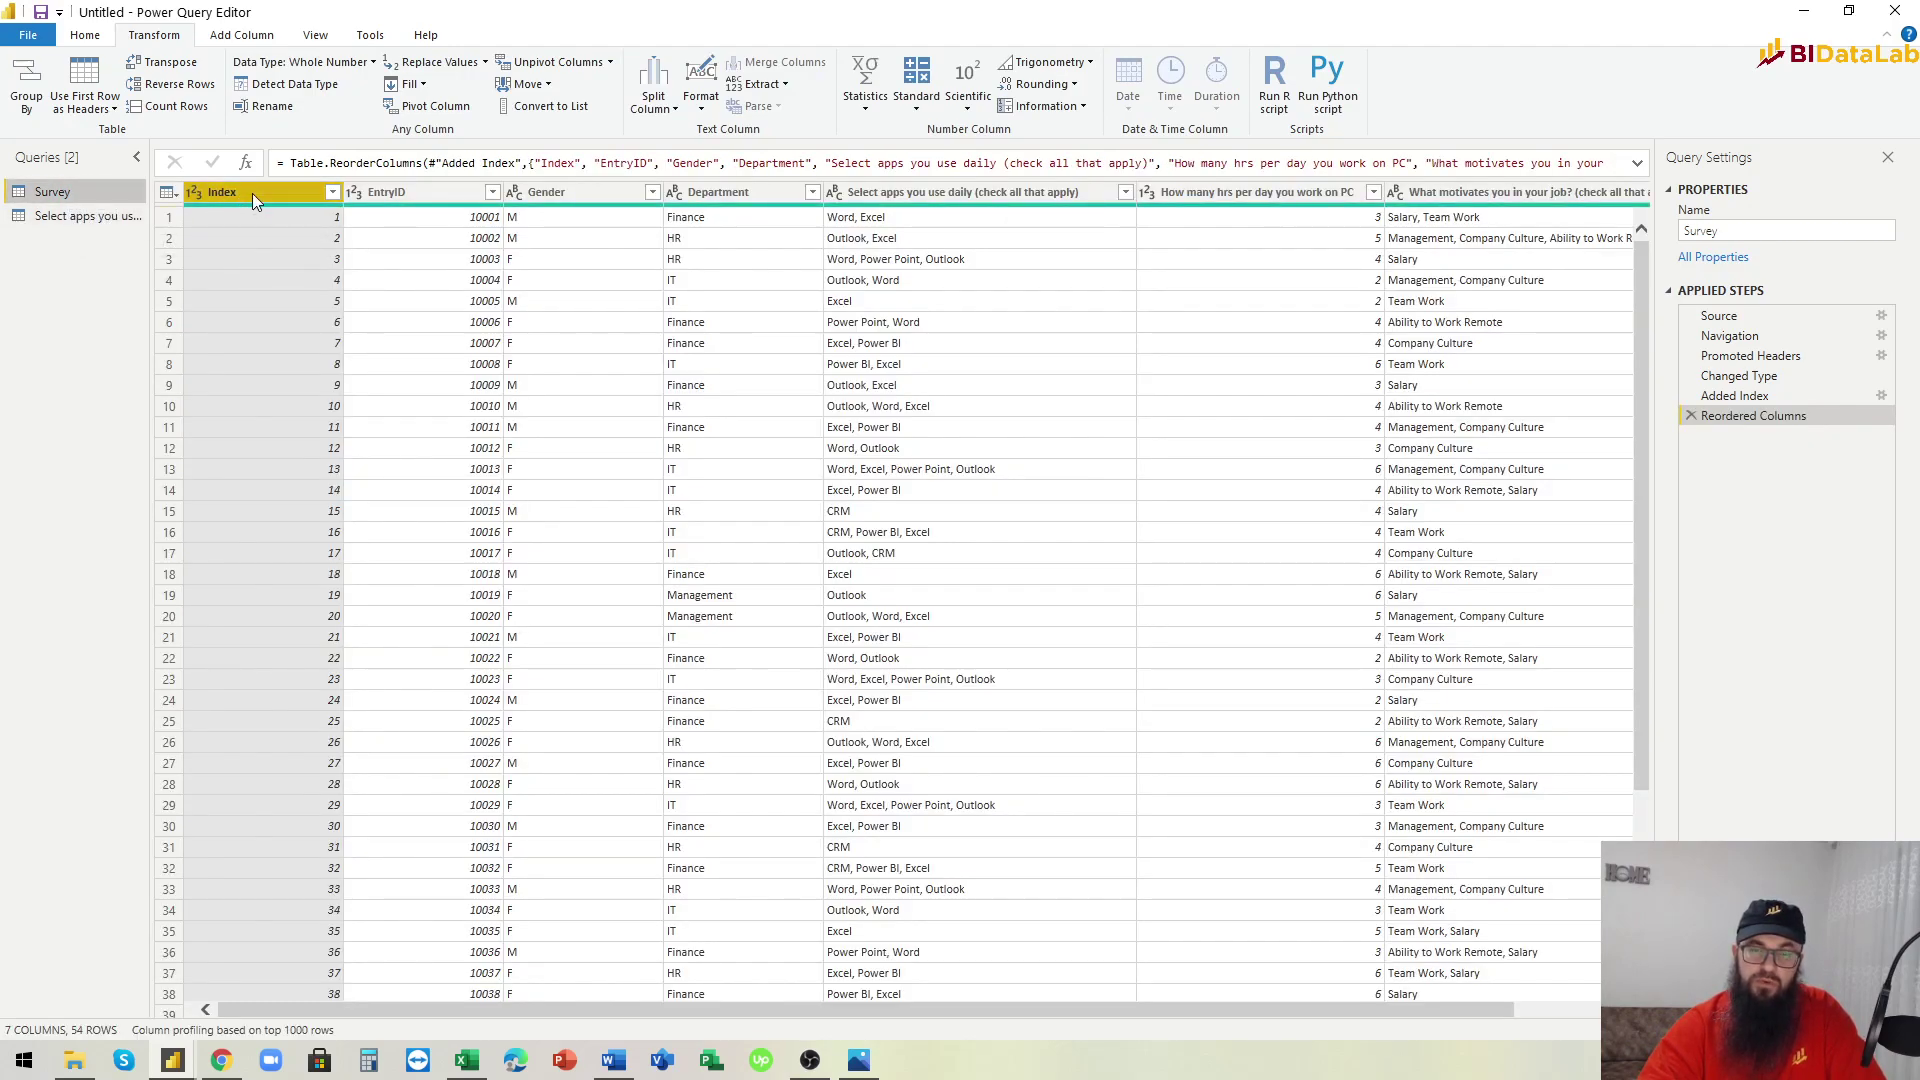
left_click(103, 217)
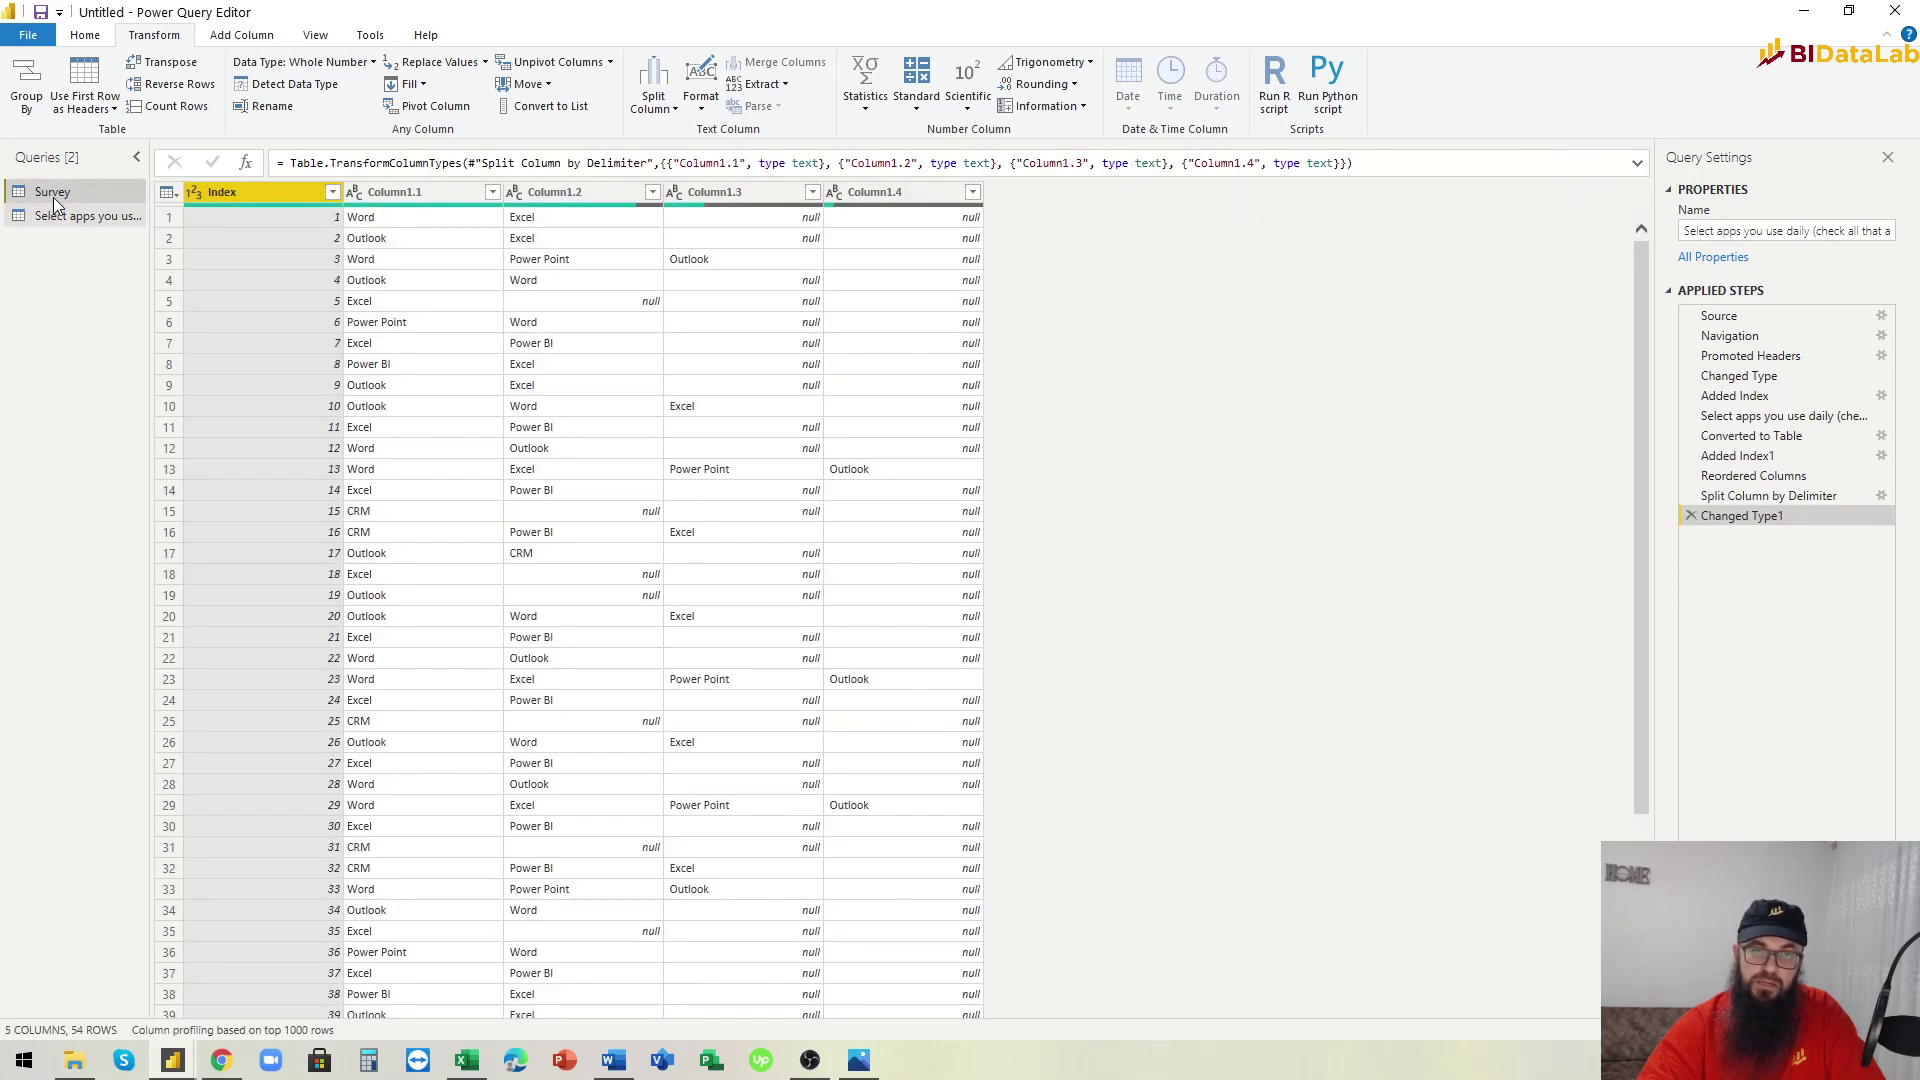
left_click(52, 196)
left_click(64, 216)
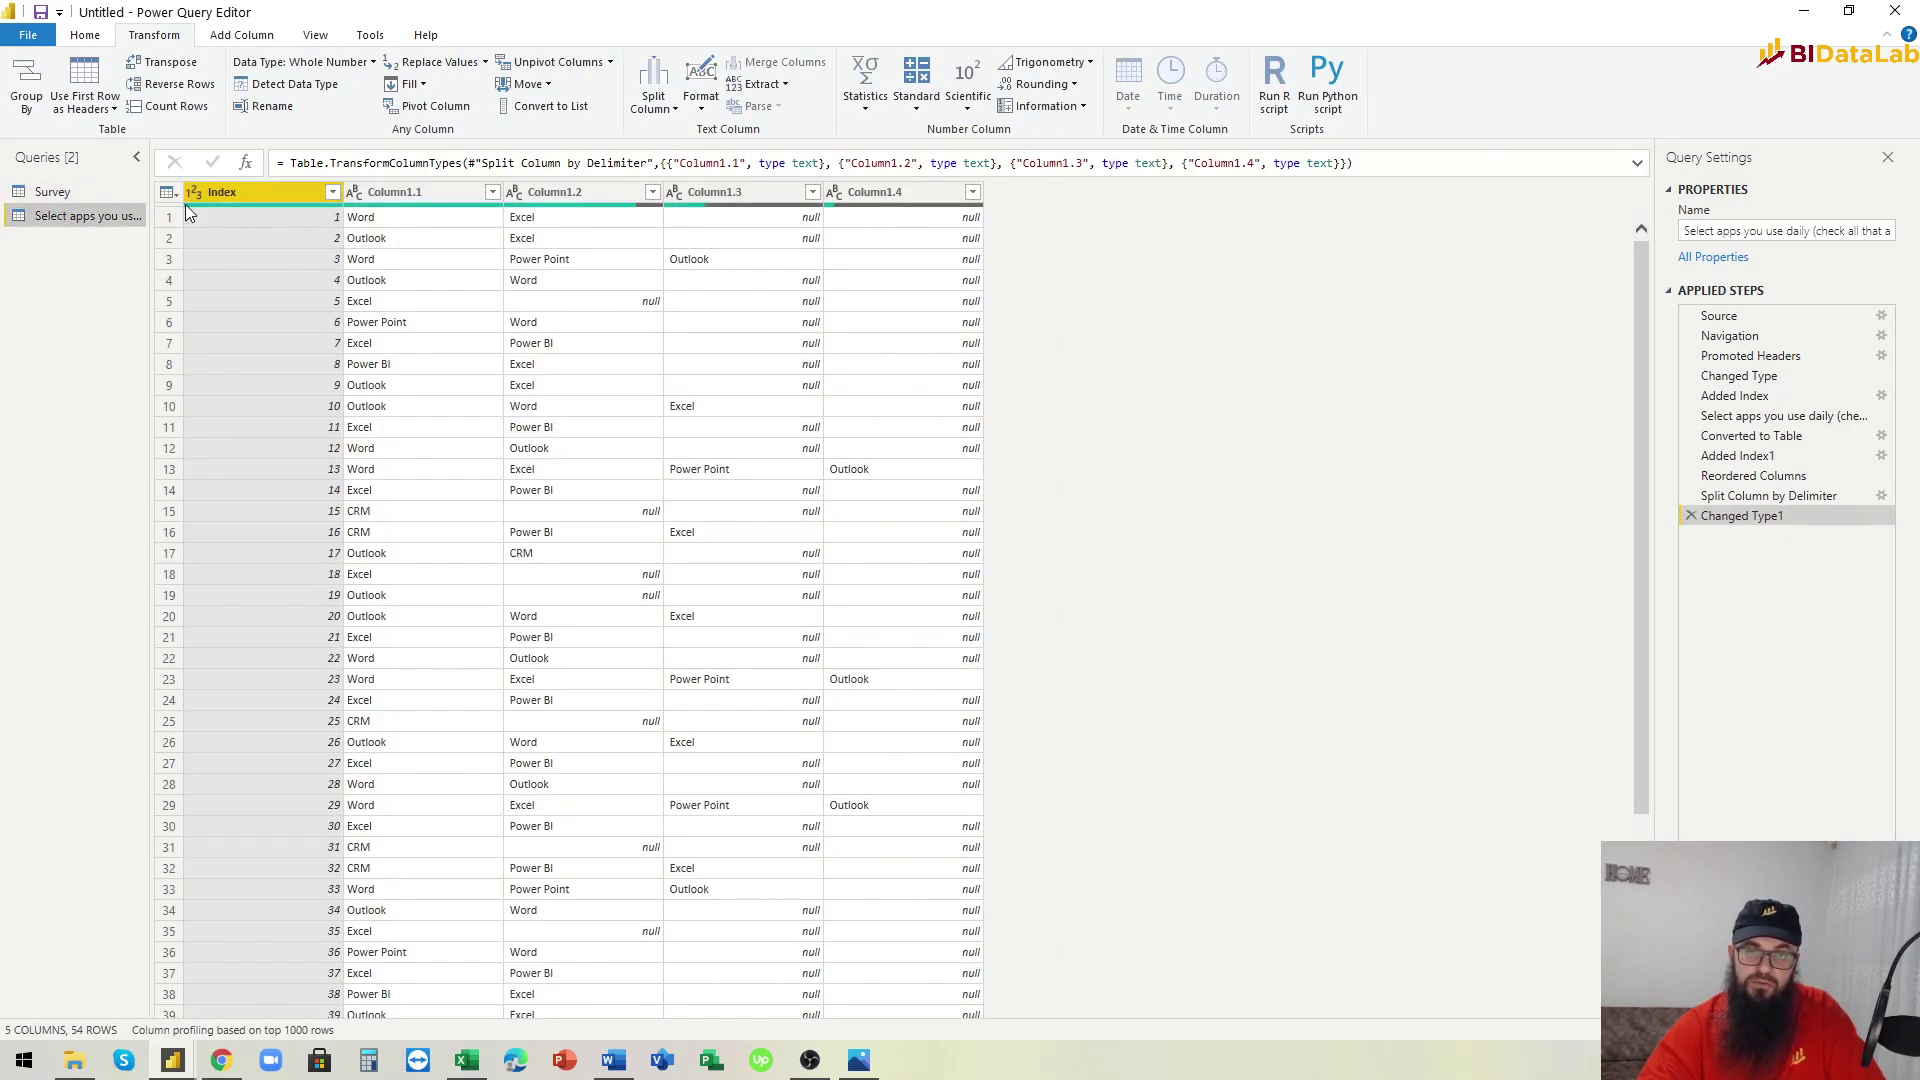
Unpivot all columns except Index in the apps query and remove the resulting Attribute column.
right_click(246, 192)
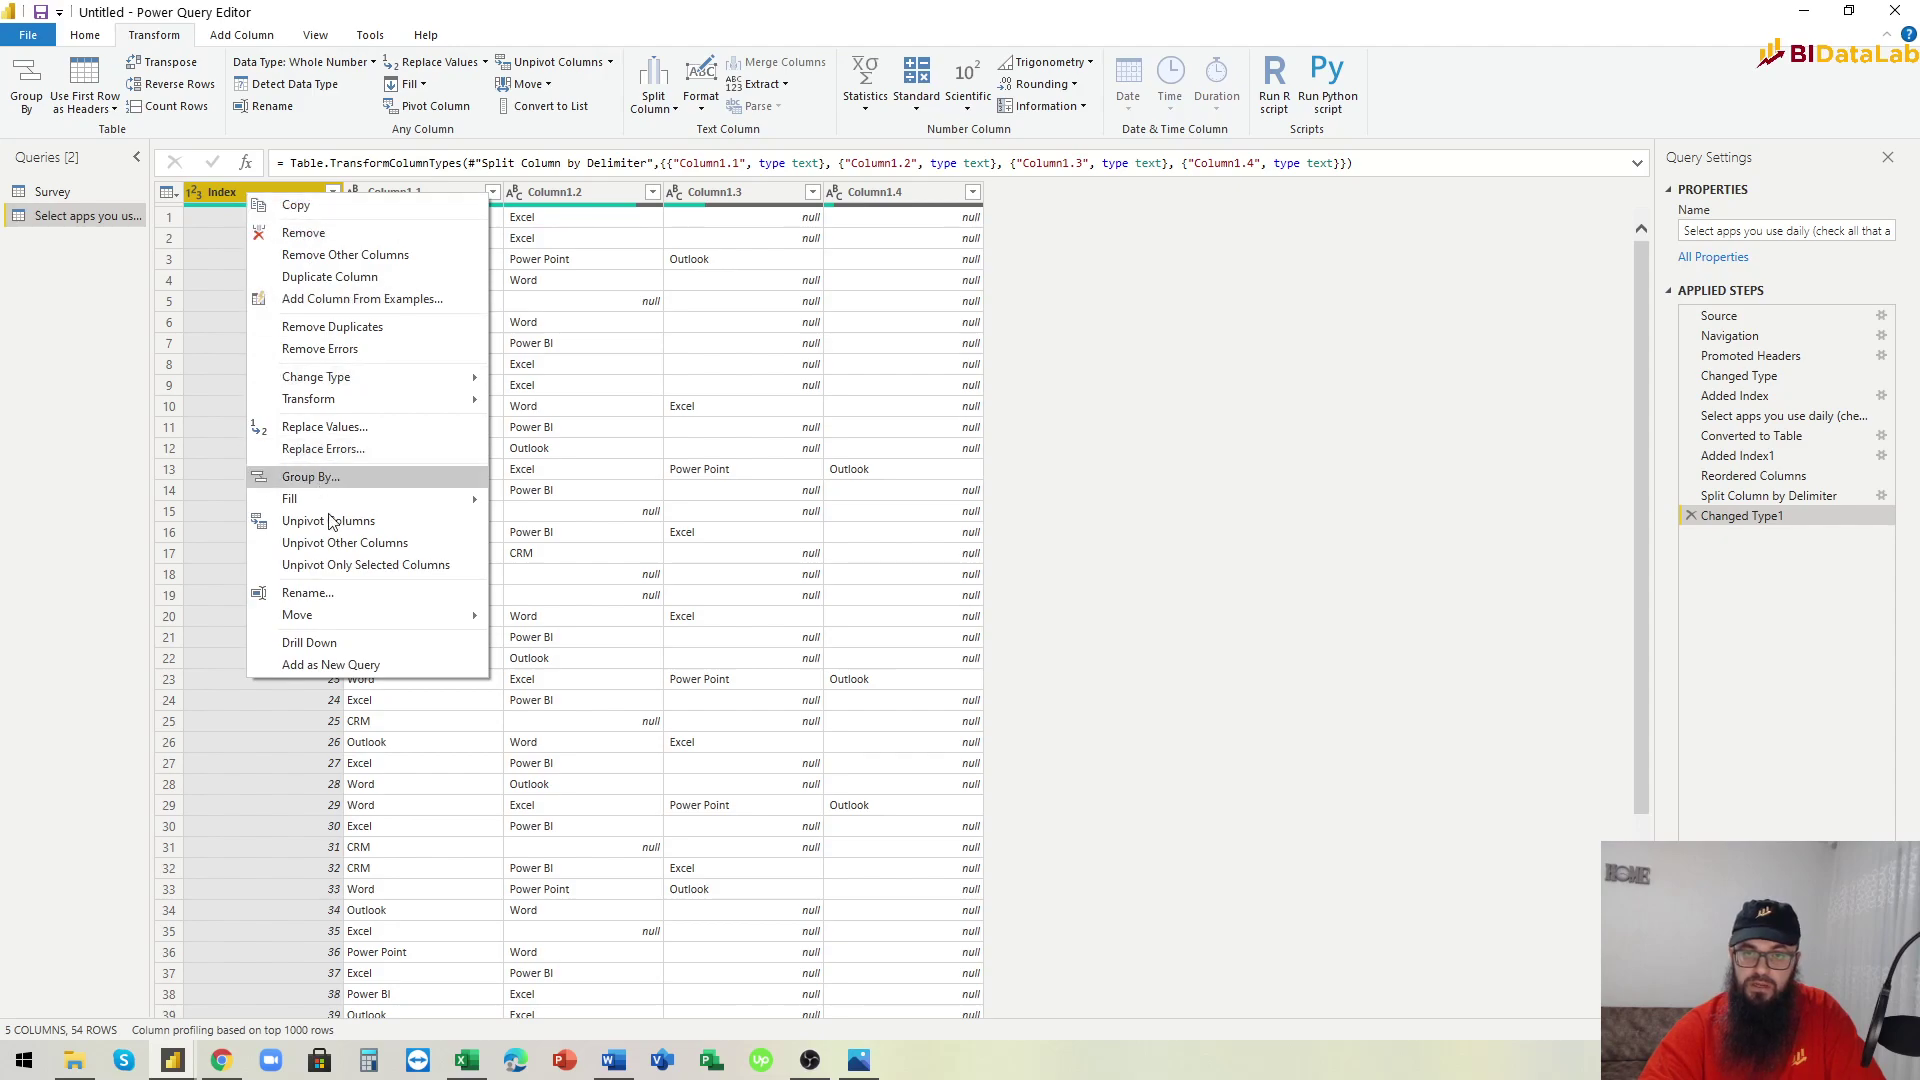
left_click(340, 545)
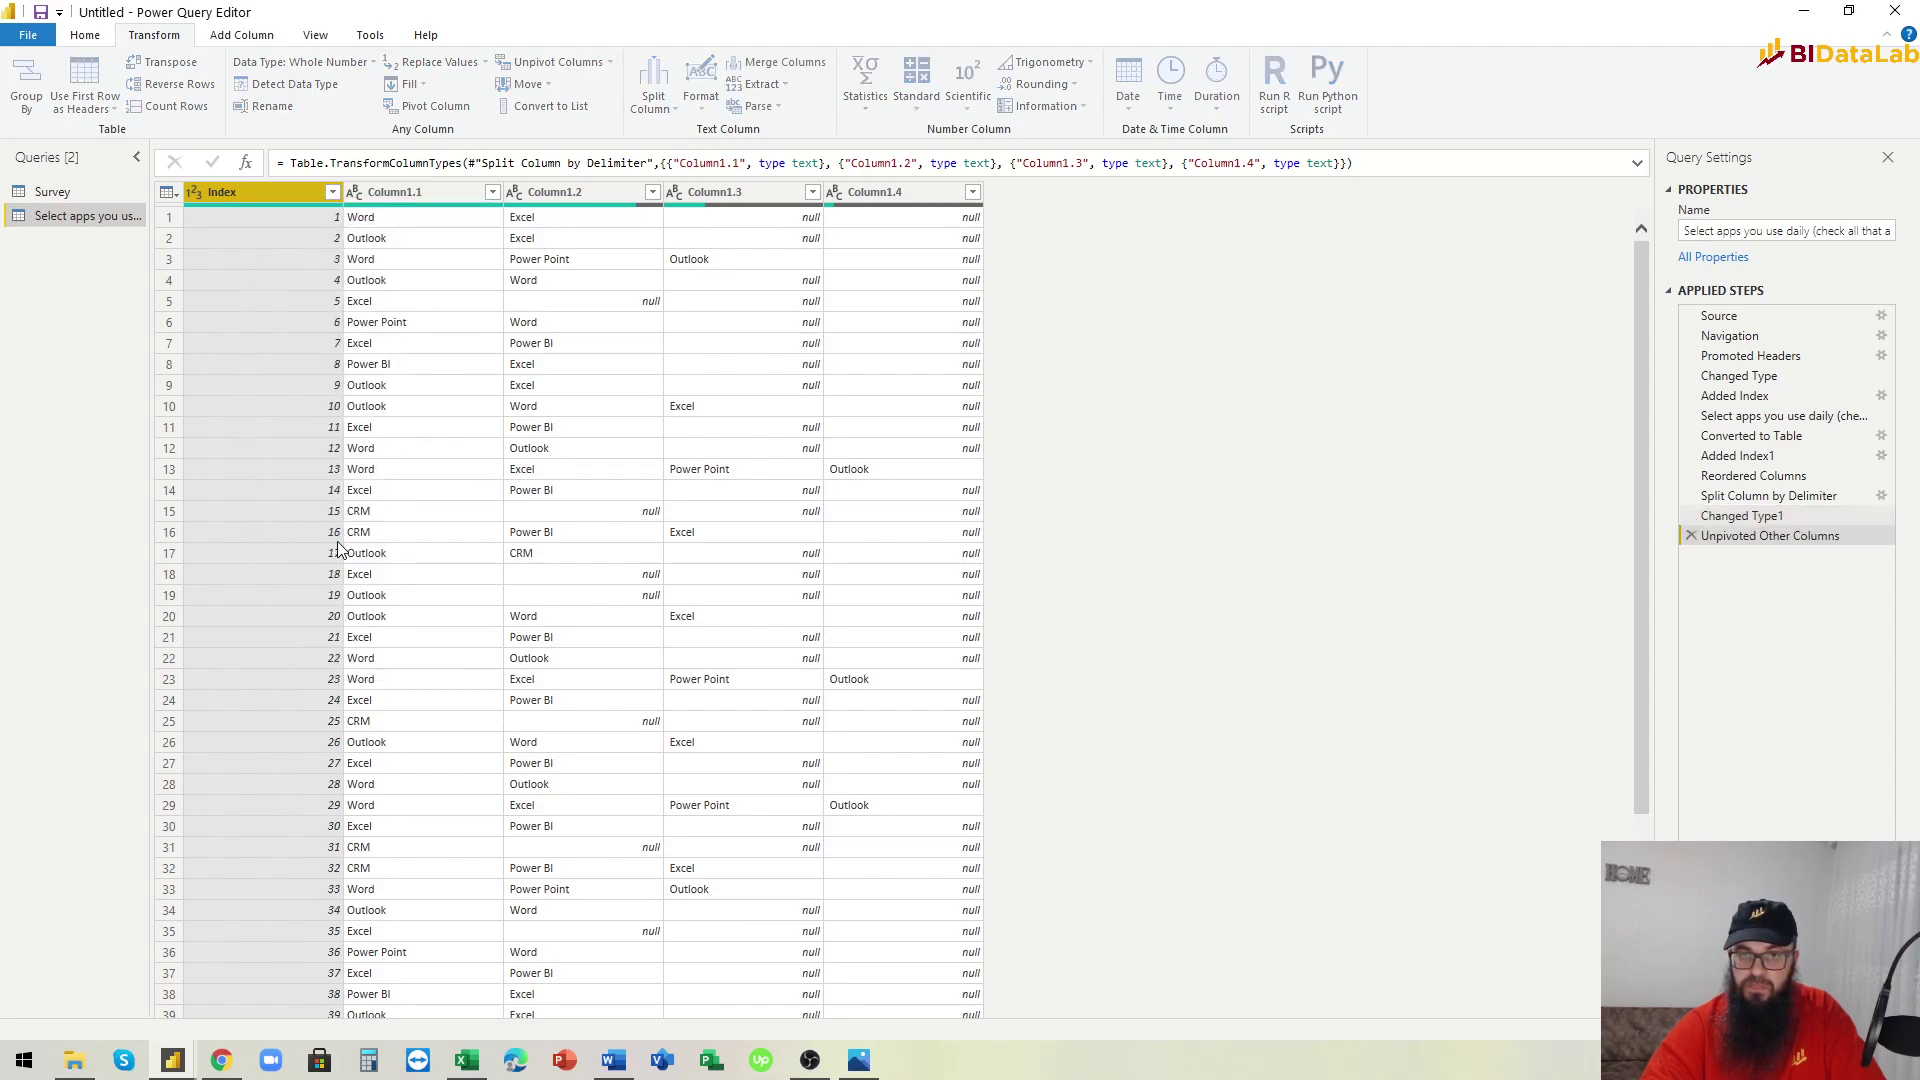
left_click(422, 195)
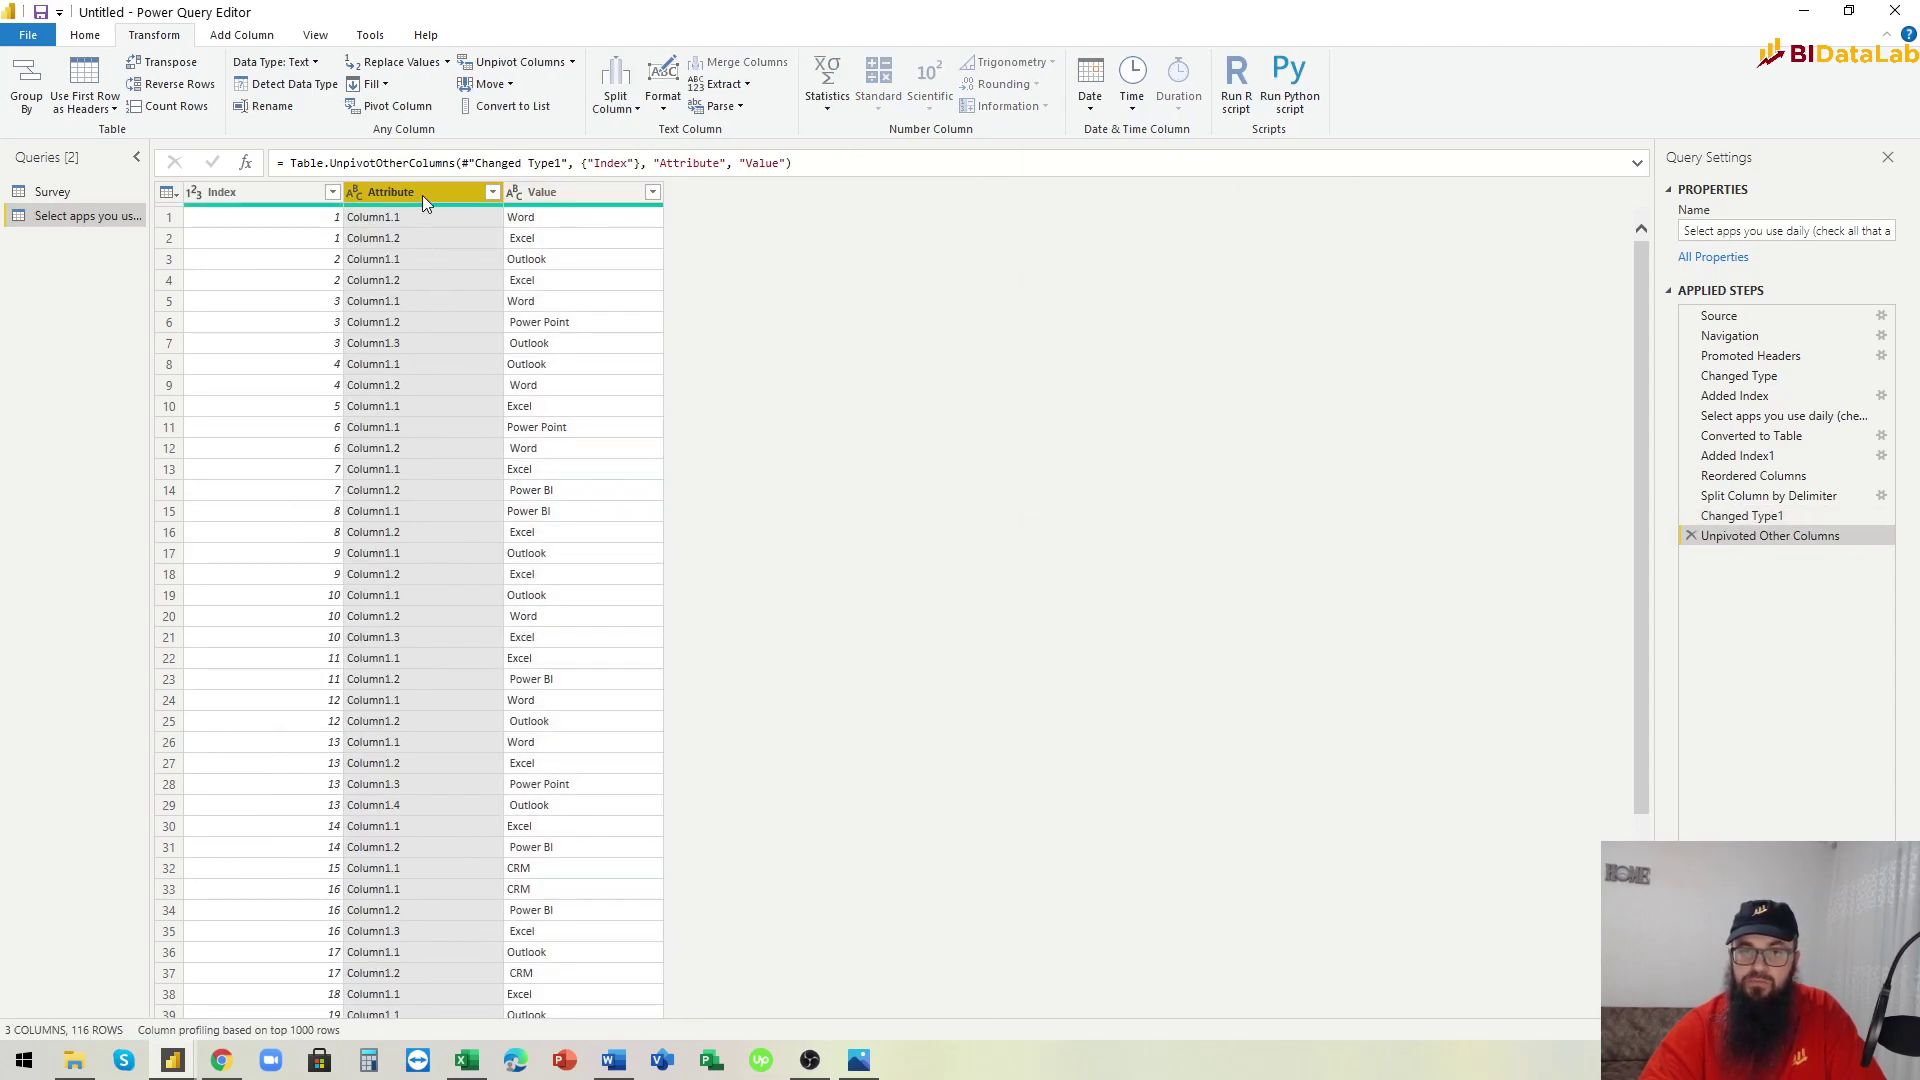
right_click(422, 194)
left_click(470, 236)
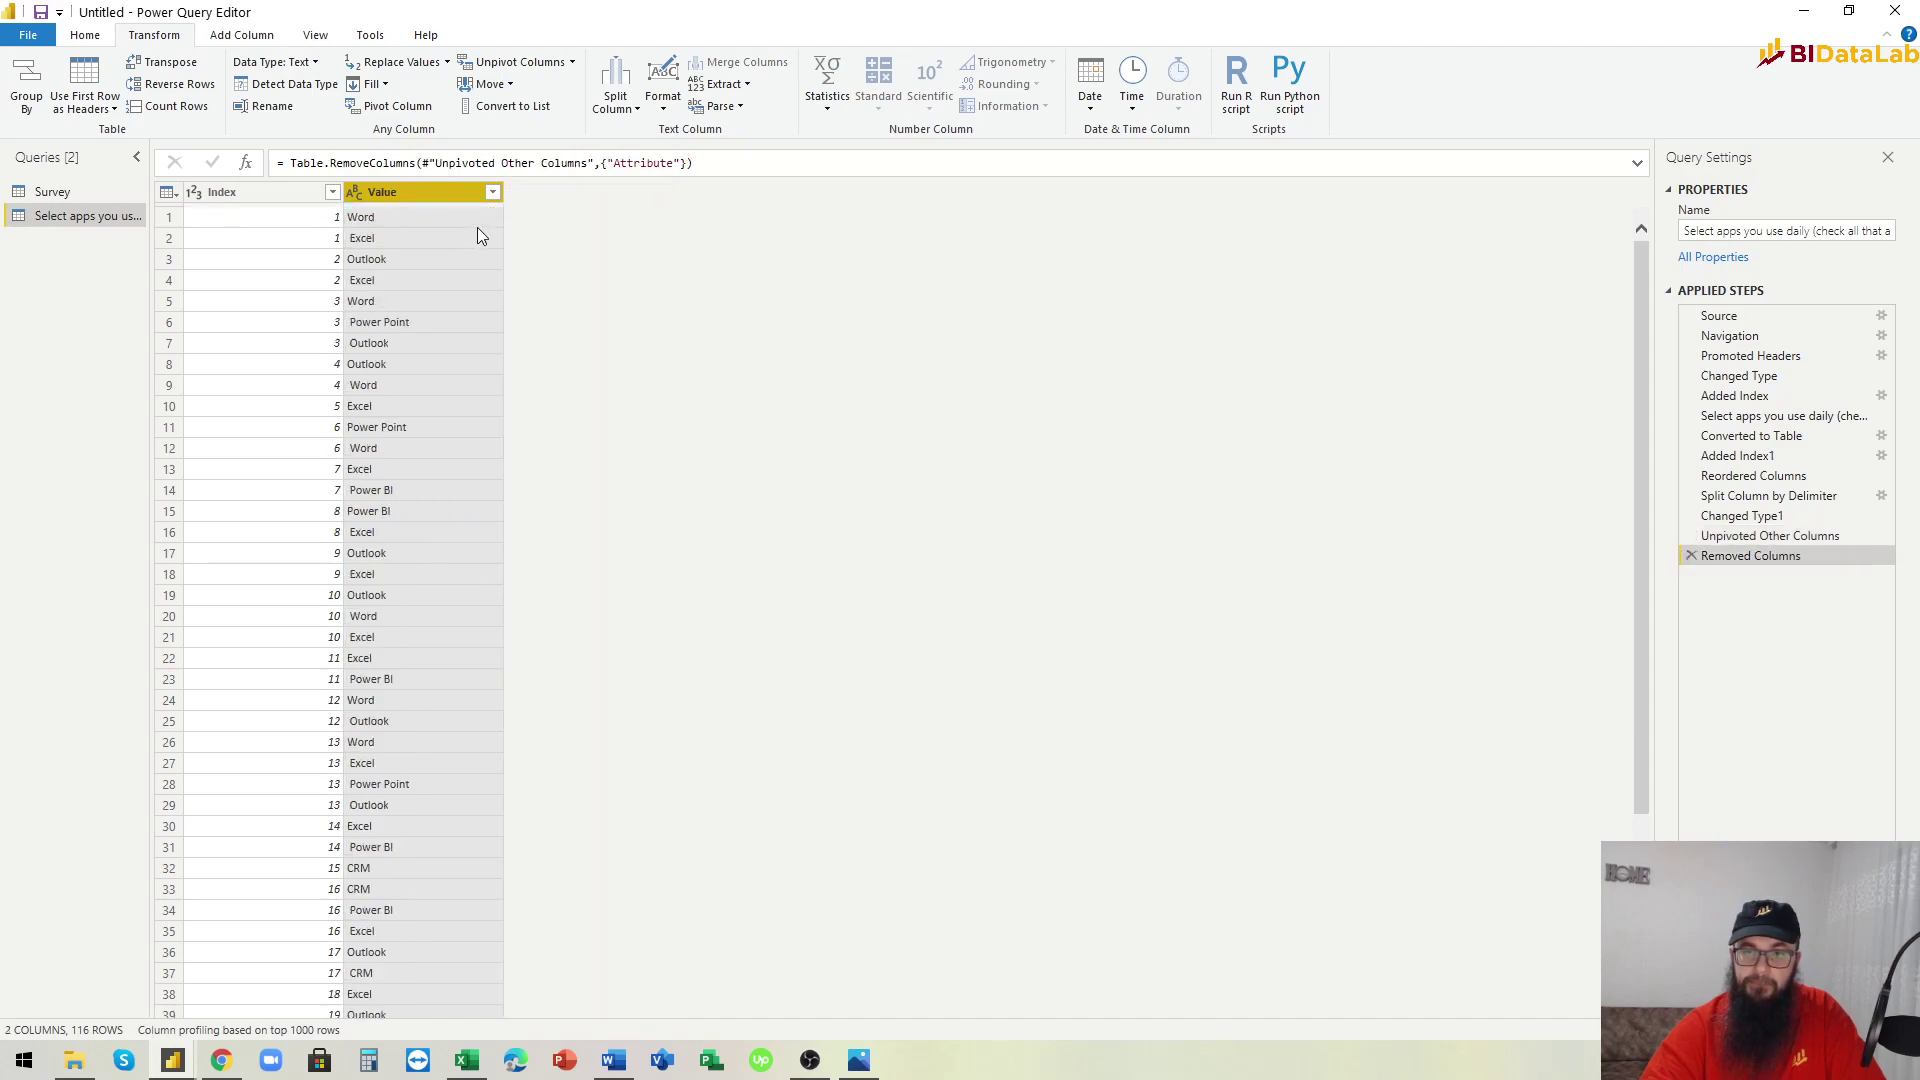
Rename the Value column of the apps query to Application.
double_click(424, 189)
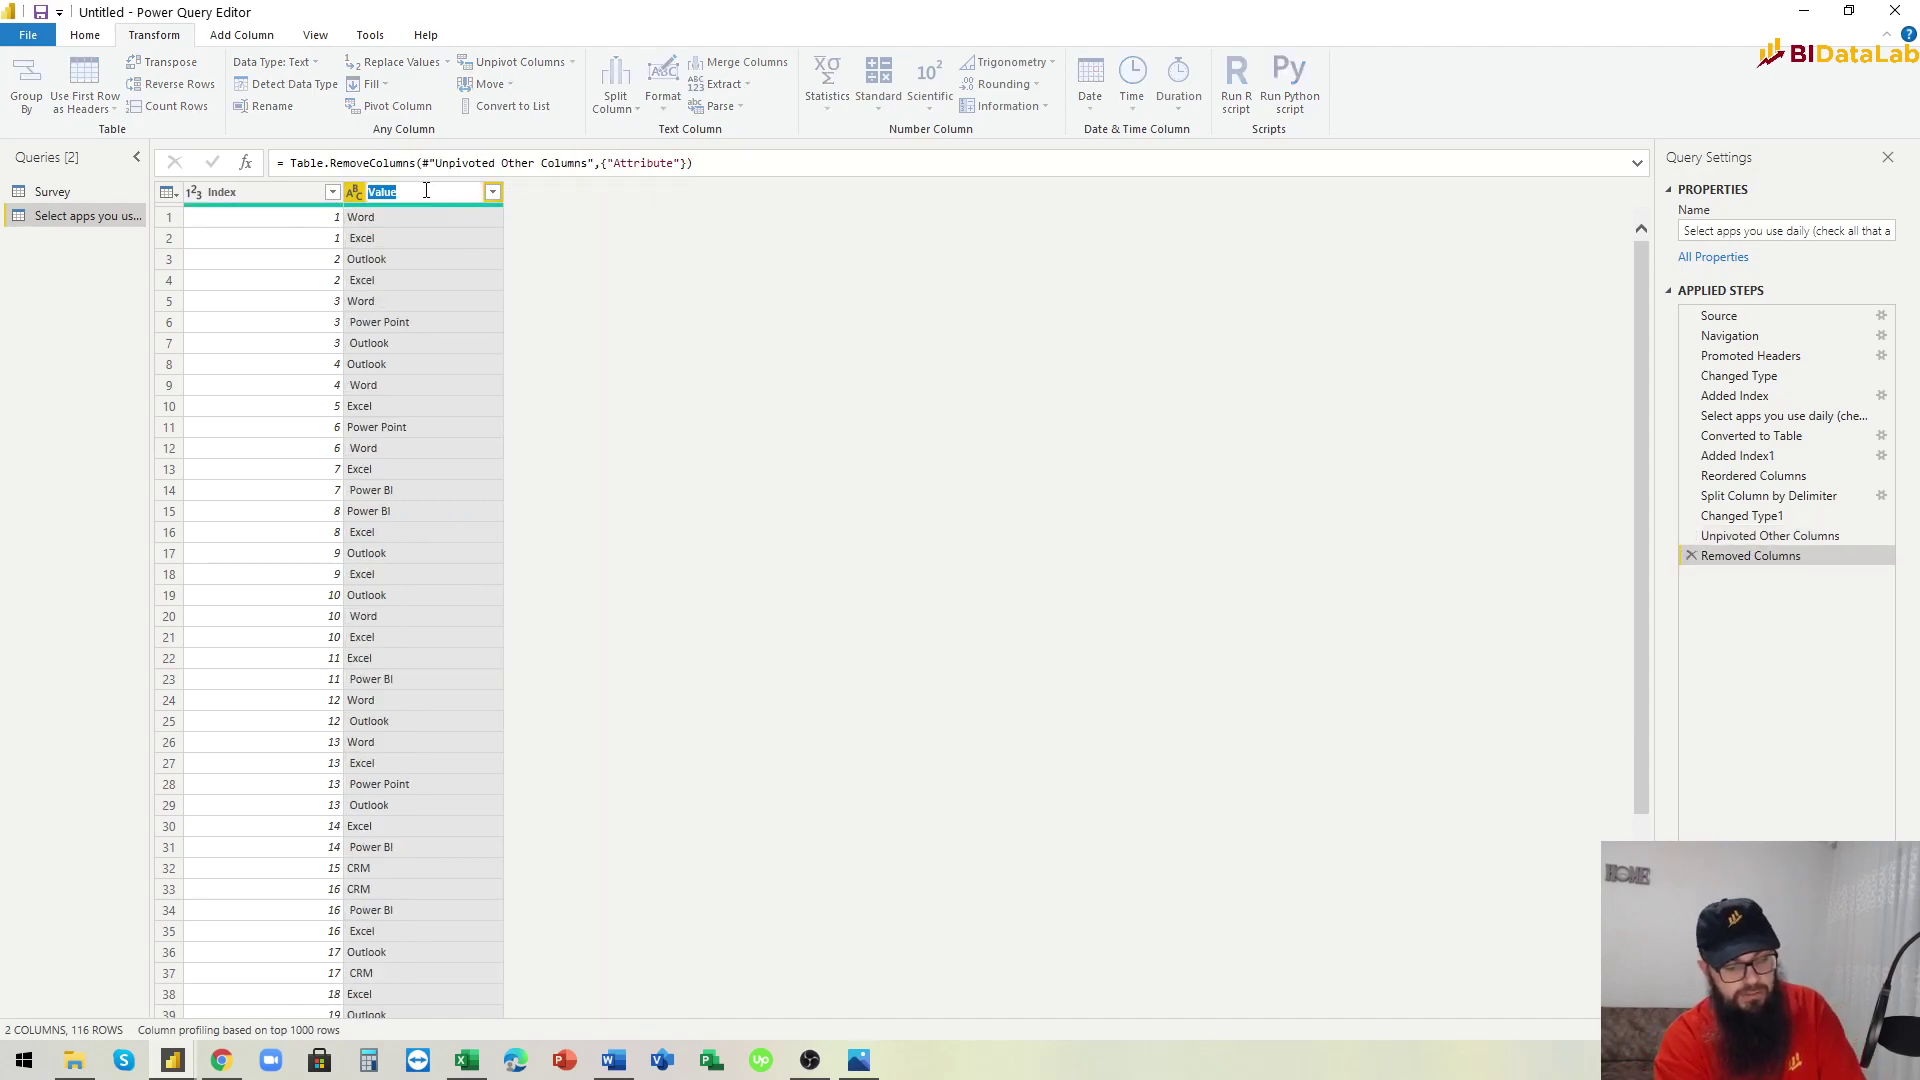
type("Application")
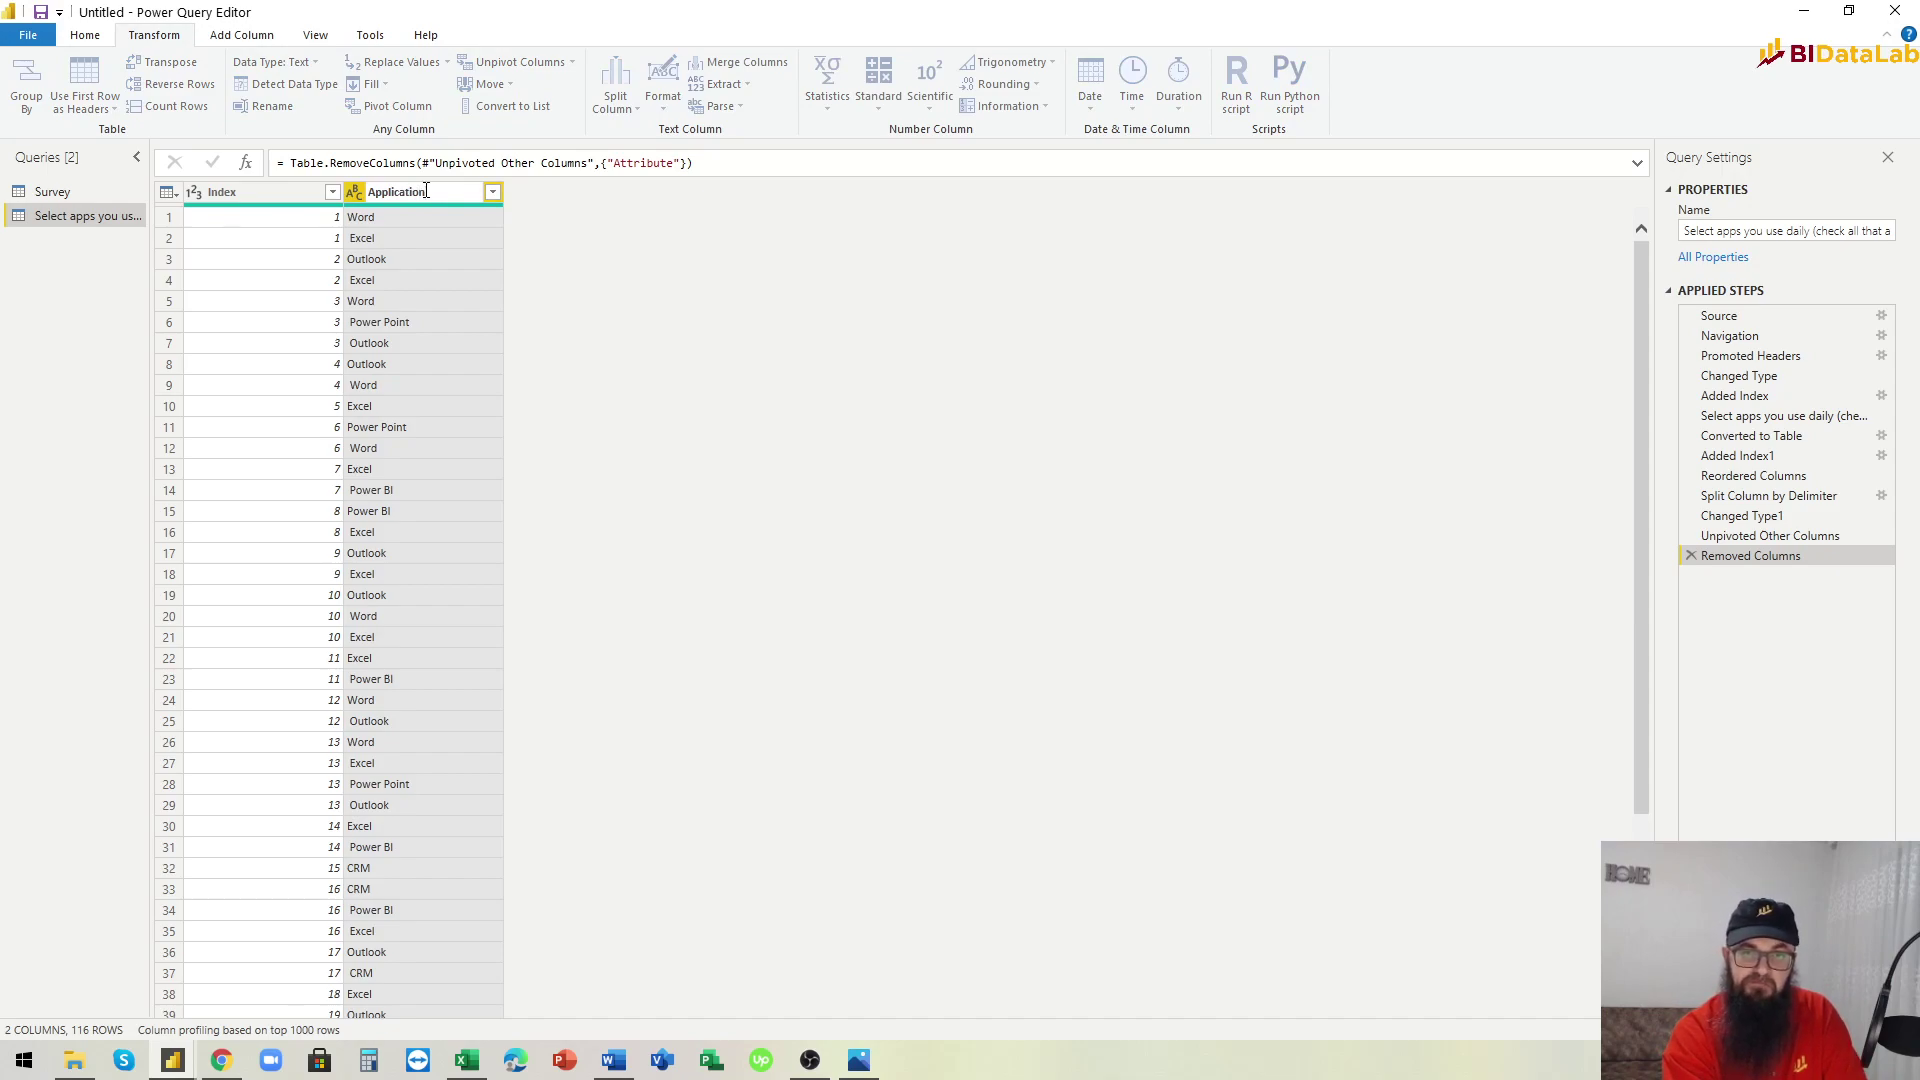
key("Return")
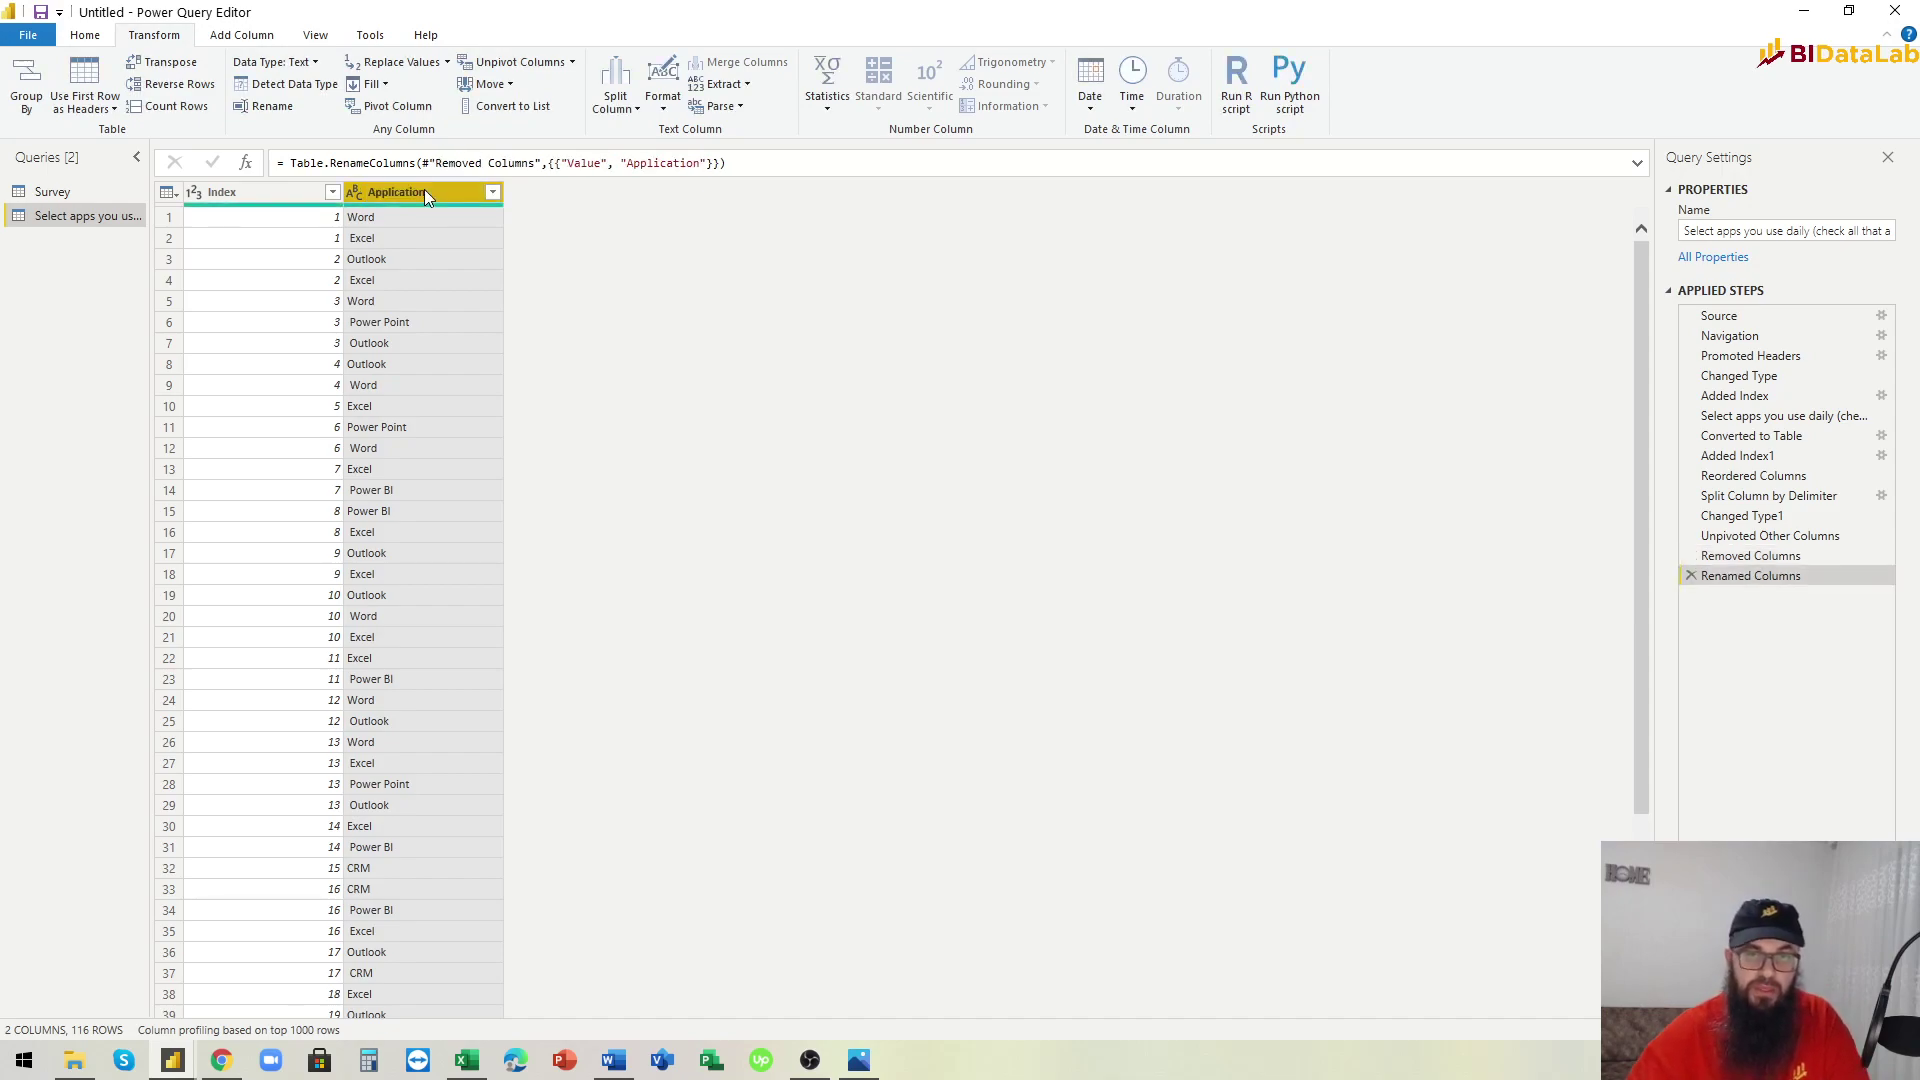
Compare the Index 1 record and its app answers between the unpivoted apps query and the Survey query.
left_click(302, 220)
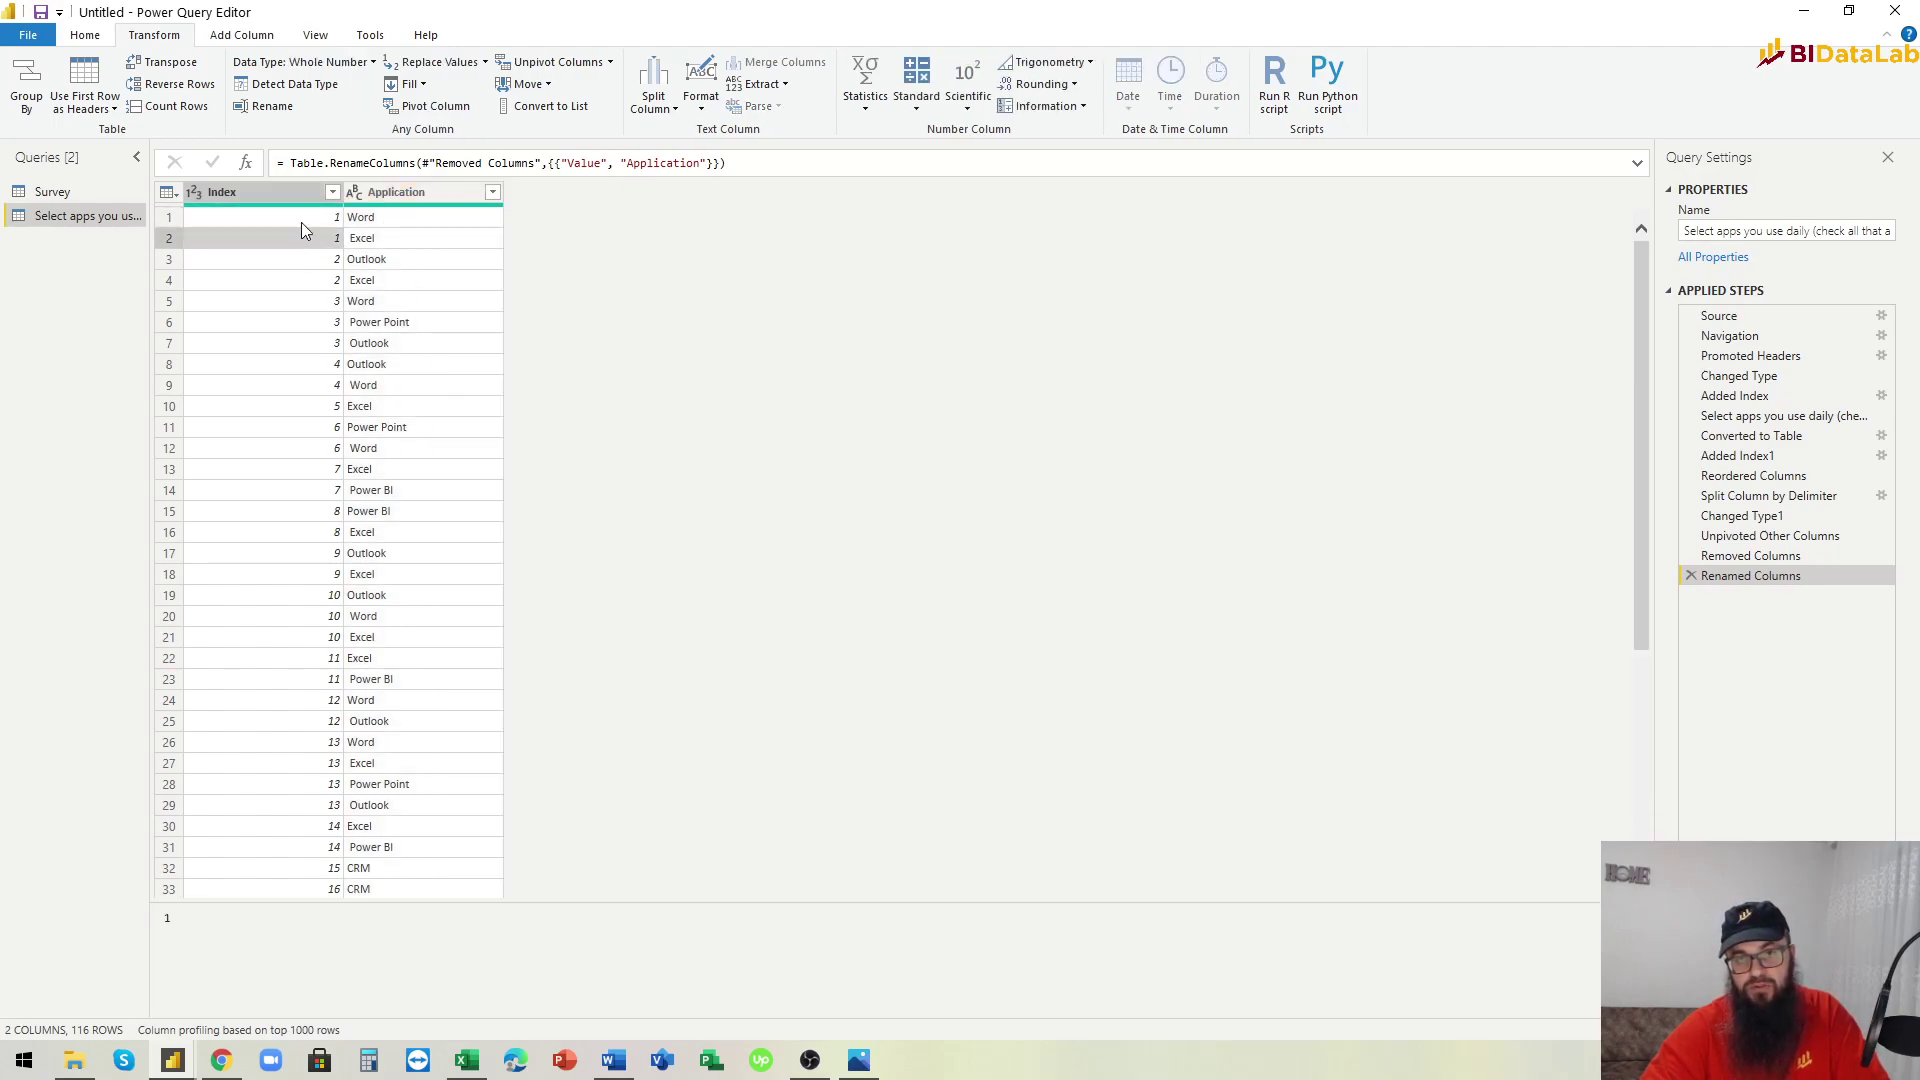
left_click(306, 239)
left_click(64, 194)
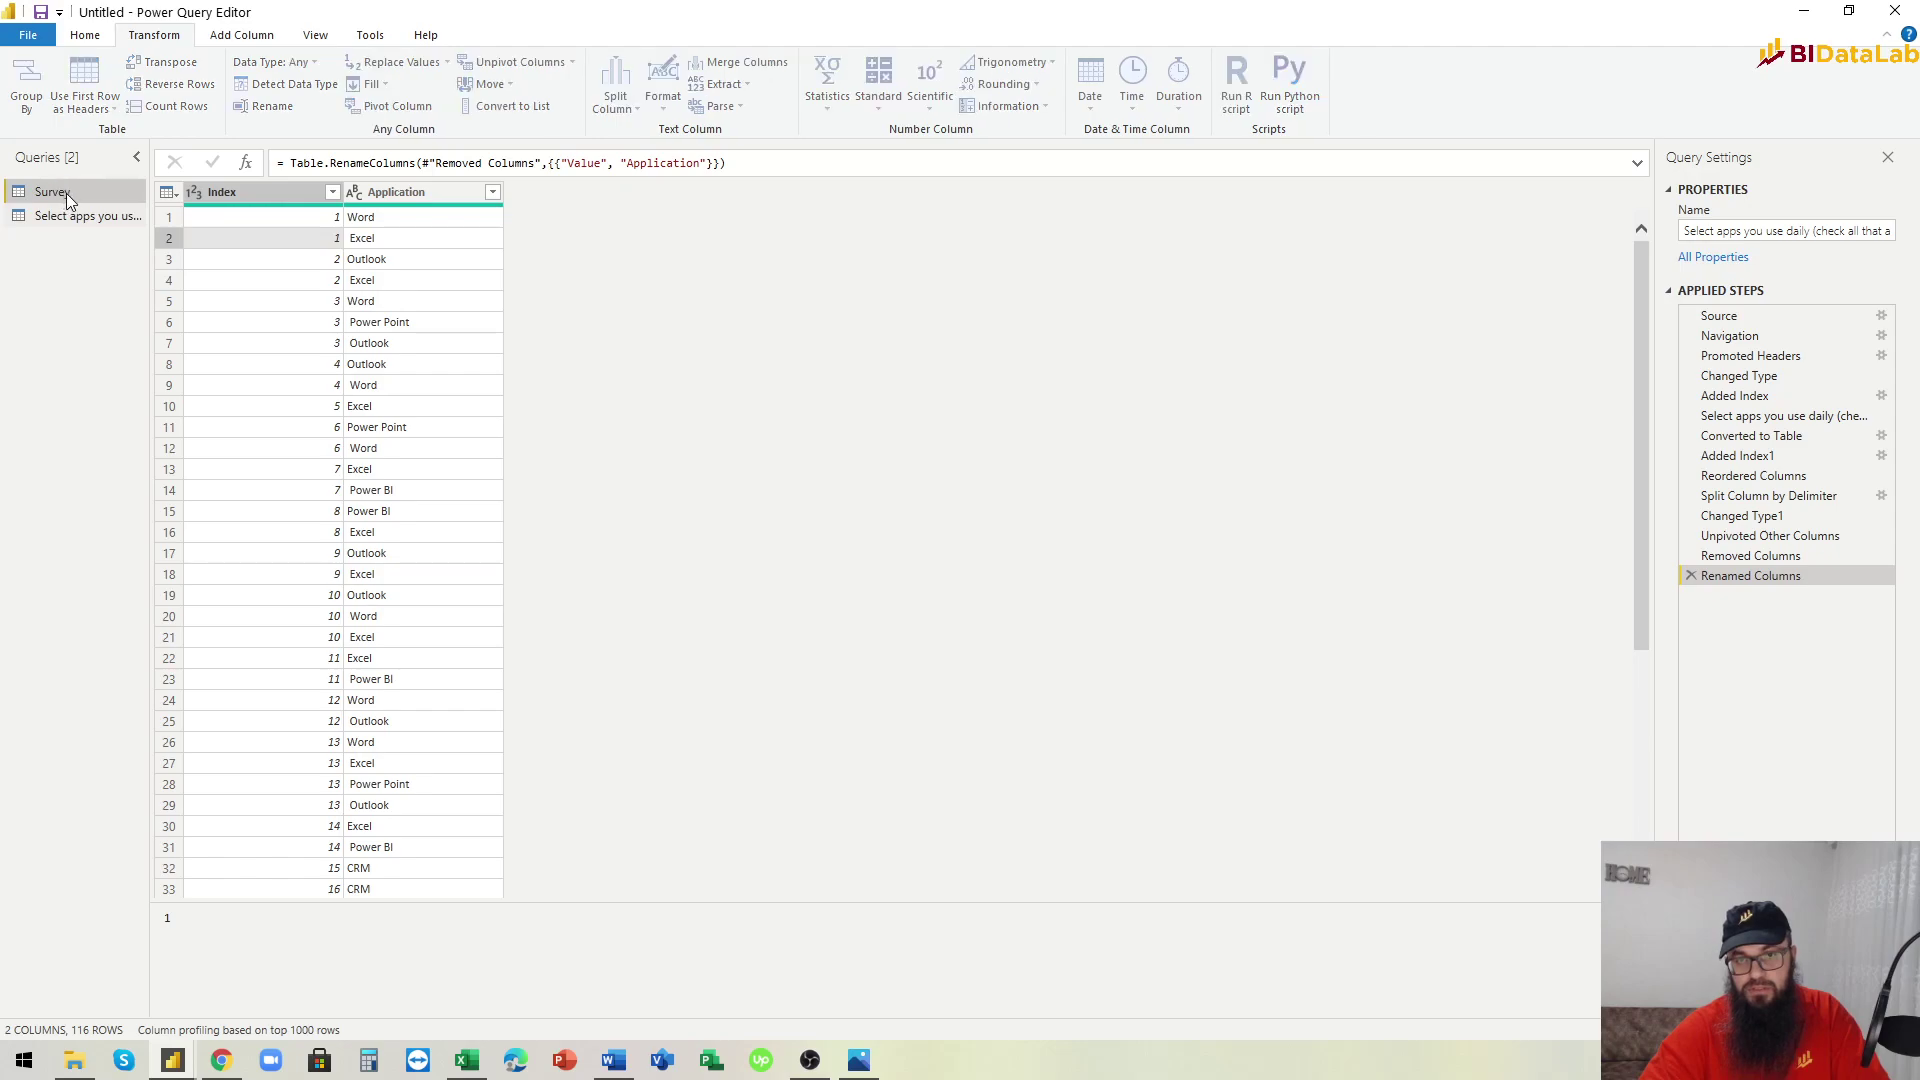
left_click(355, 226)
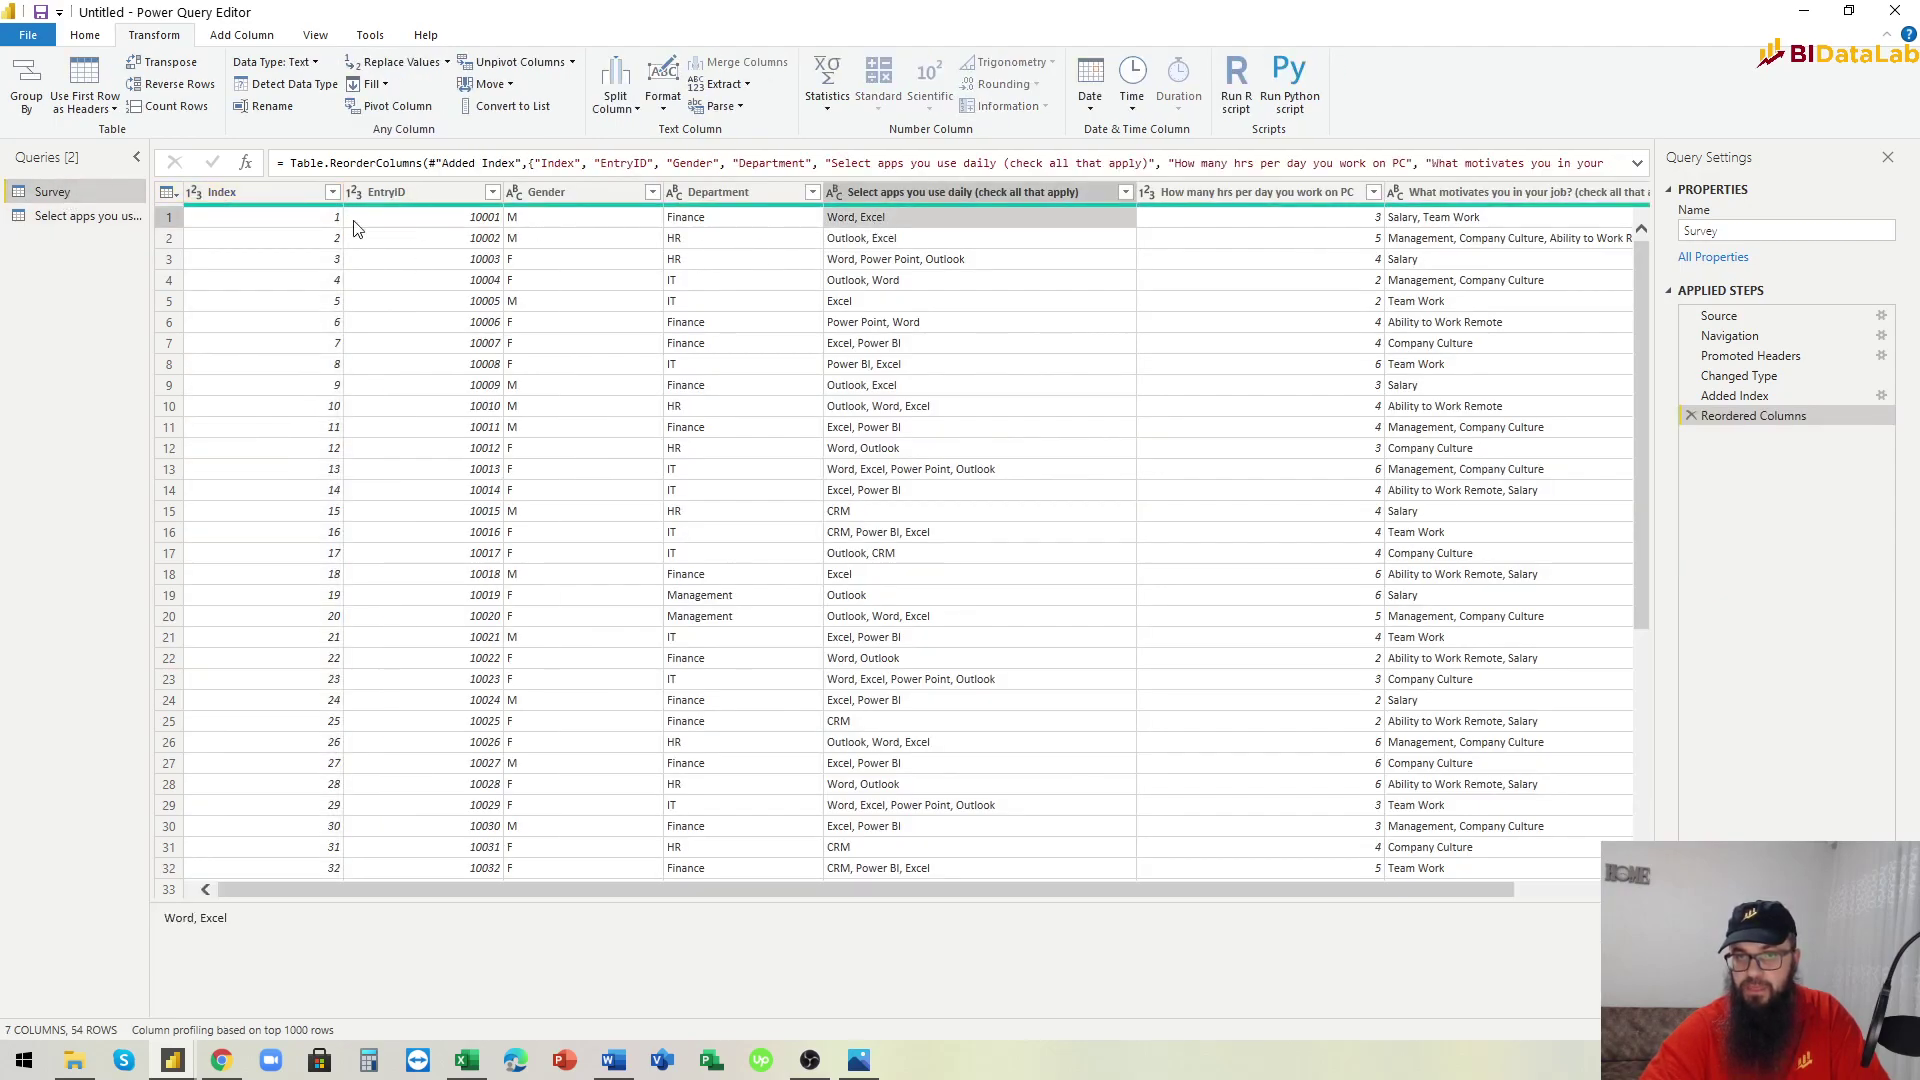
left_click(849, 222)
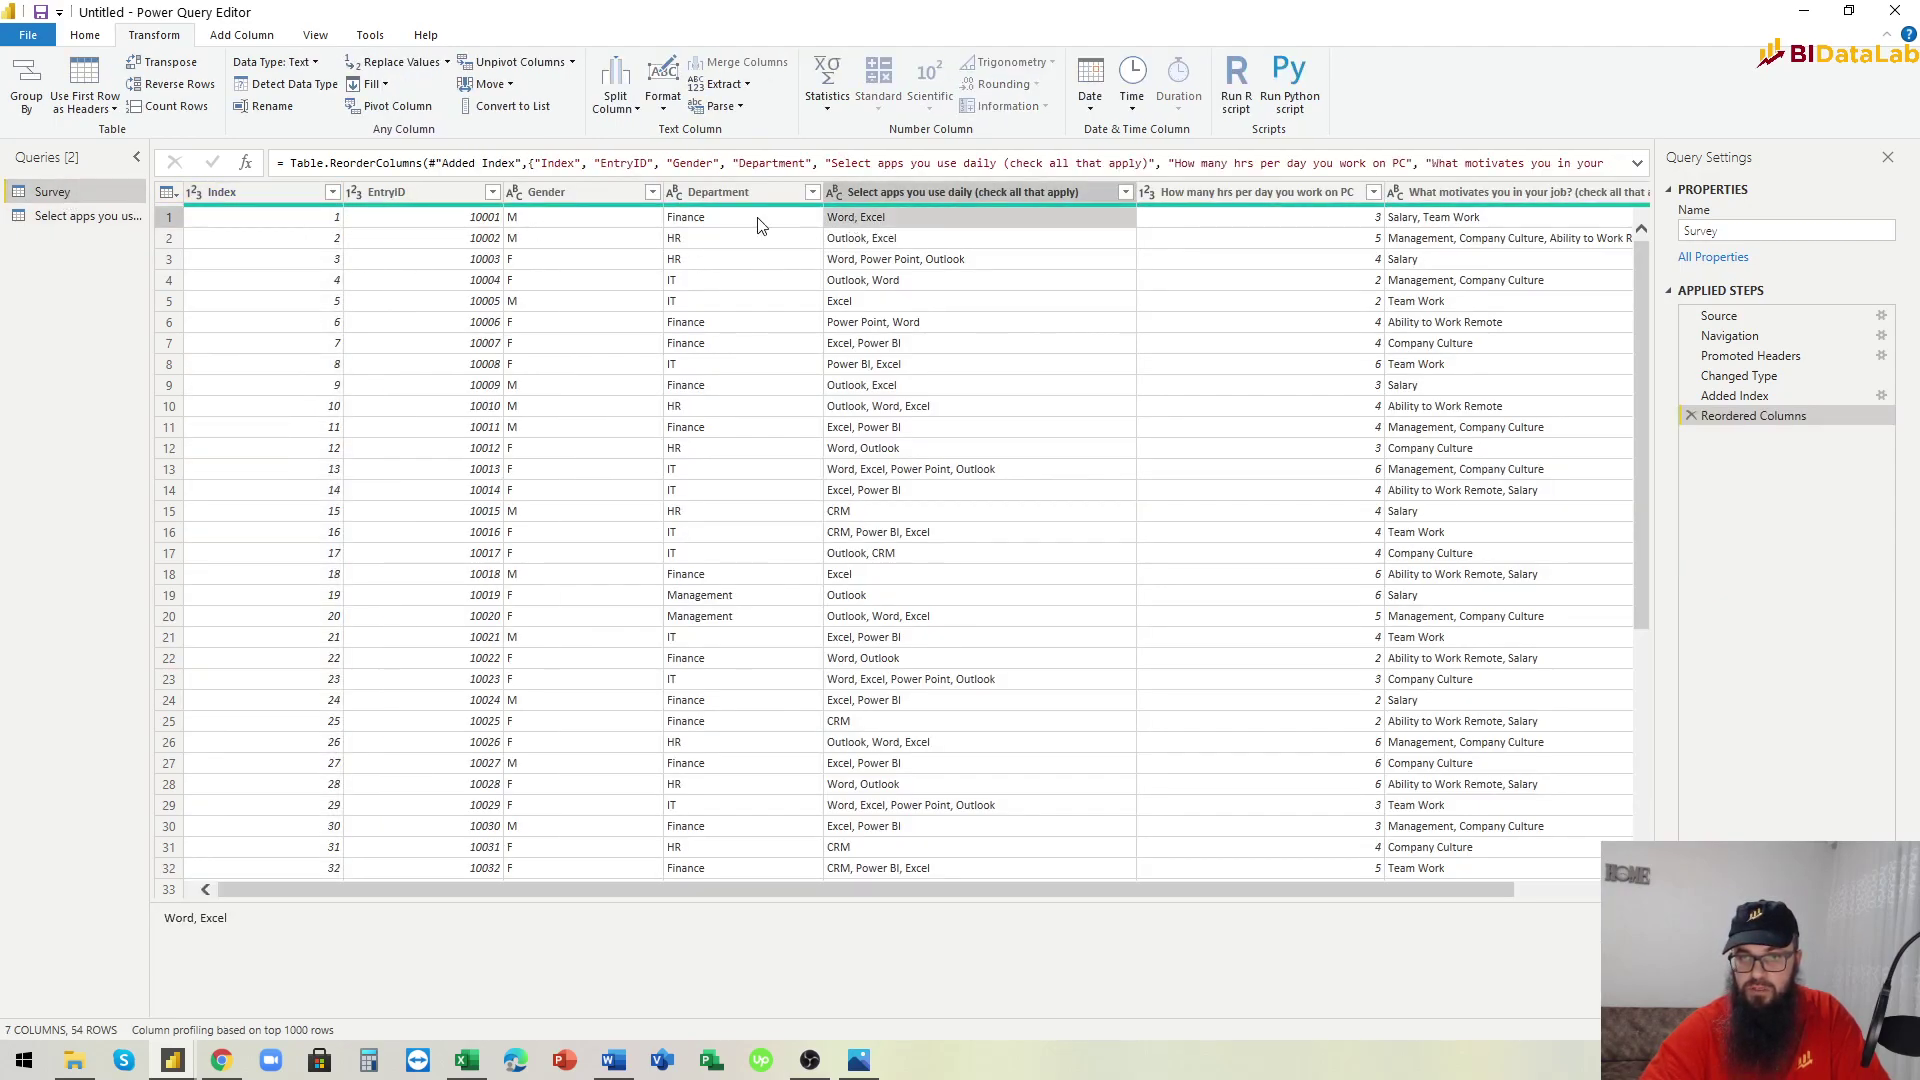
left_click(295, 227)
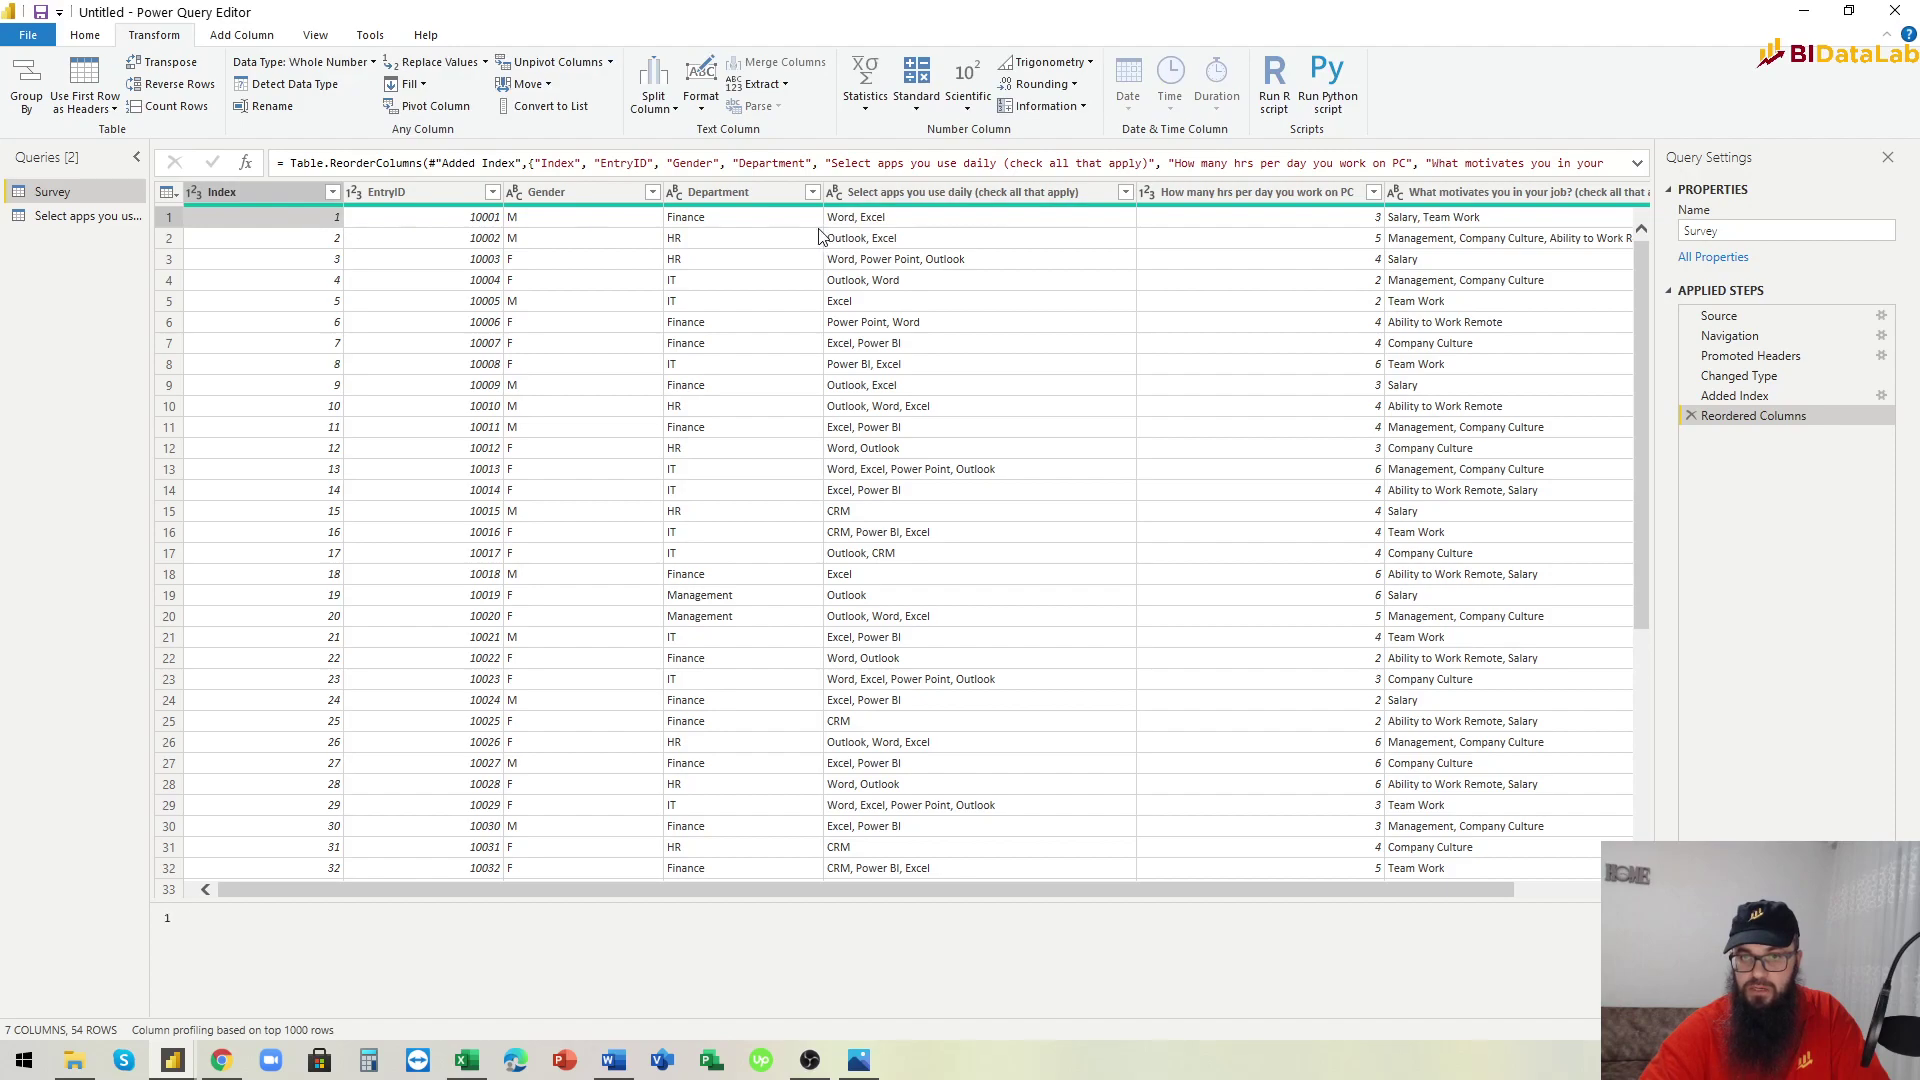
left_click(869, 222)
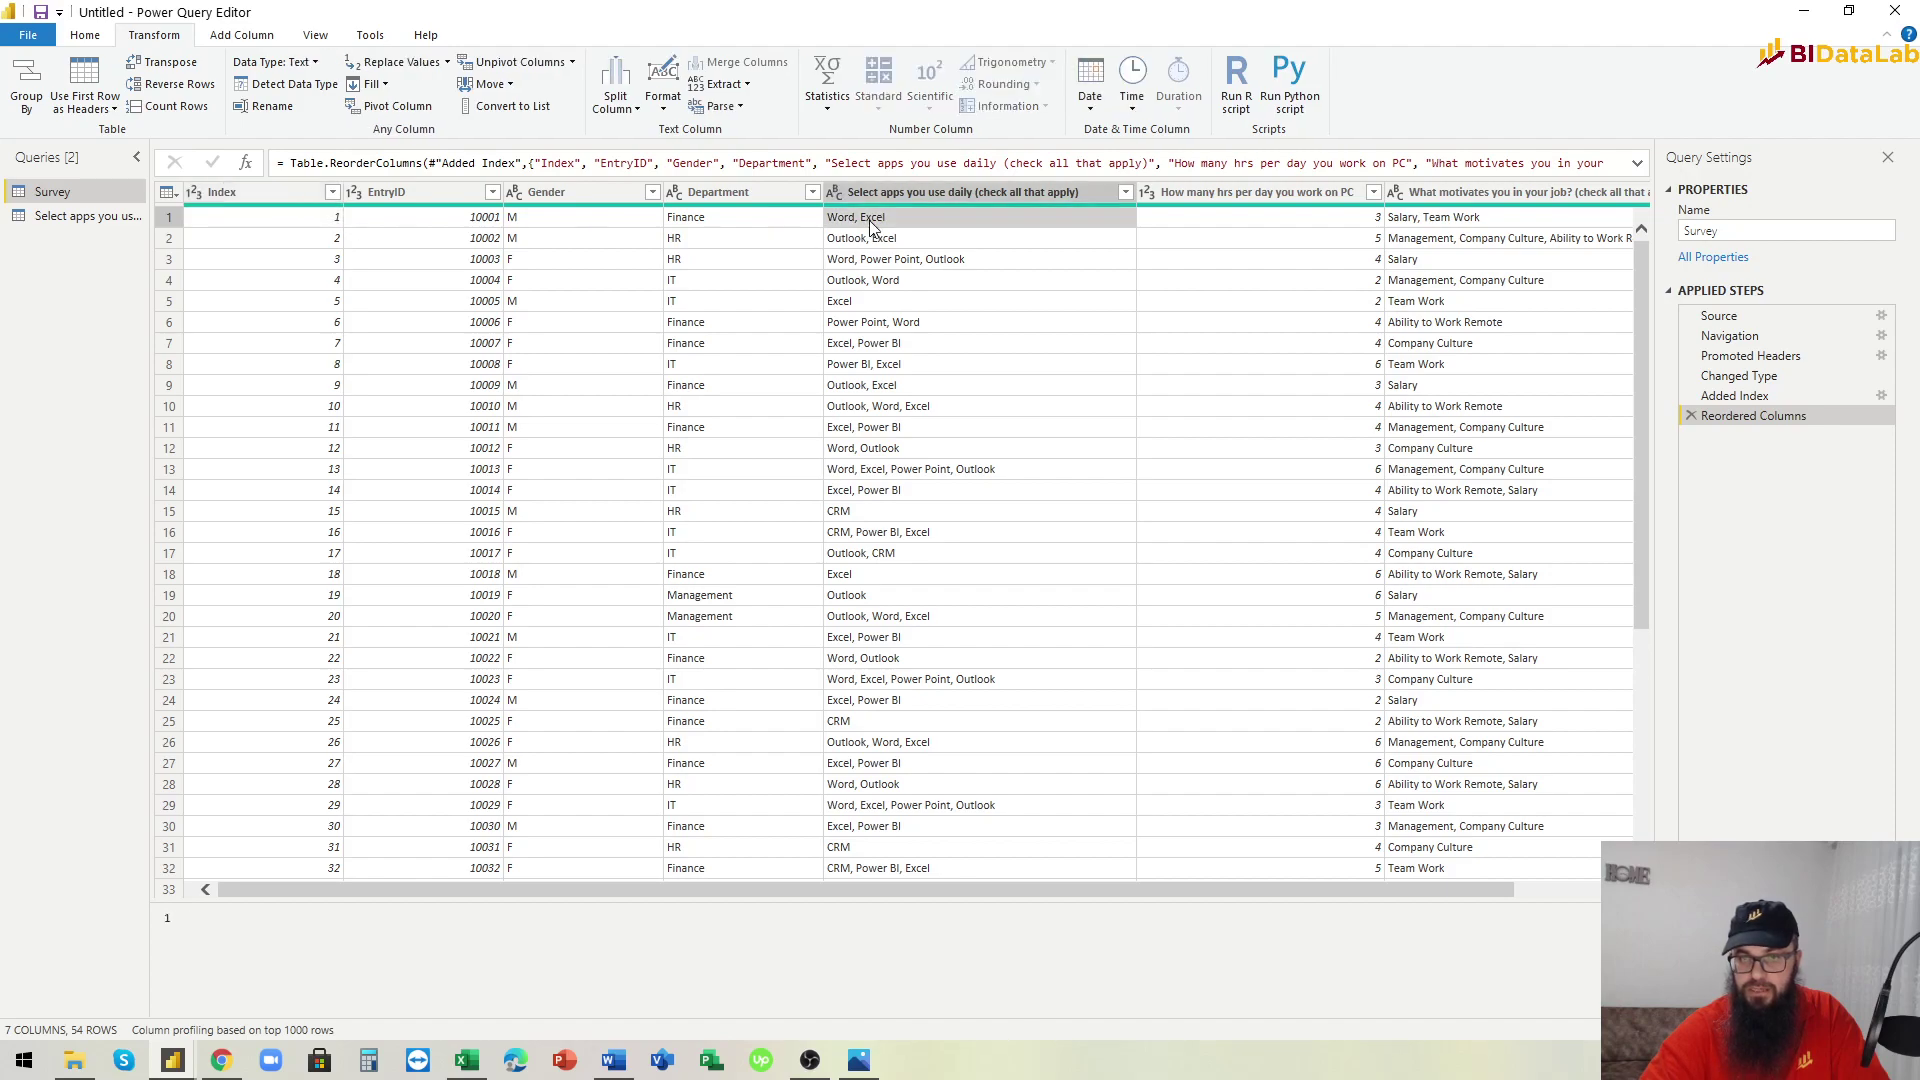
left_click(90, 218)
left_click(305, 229)
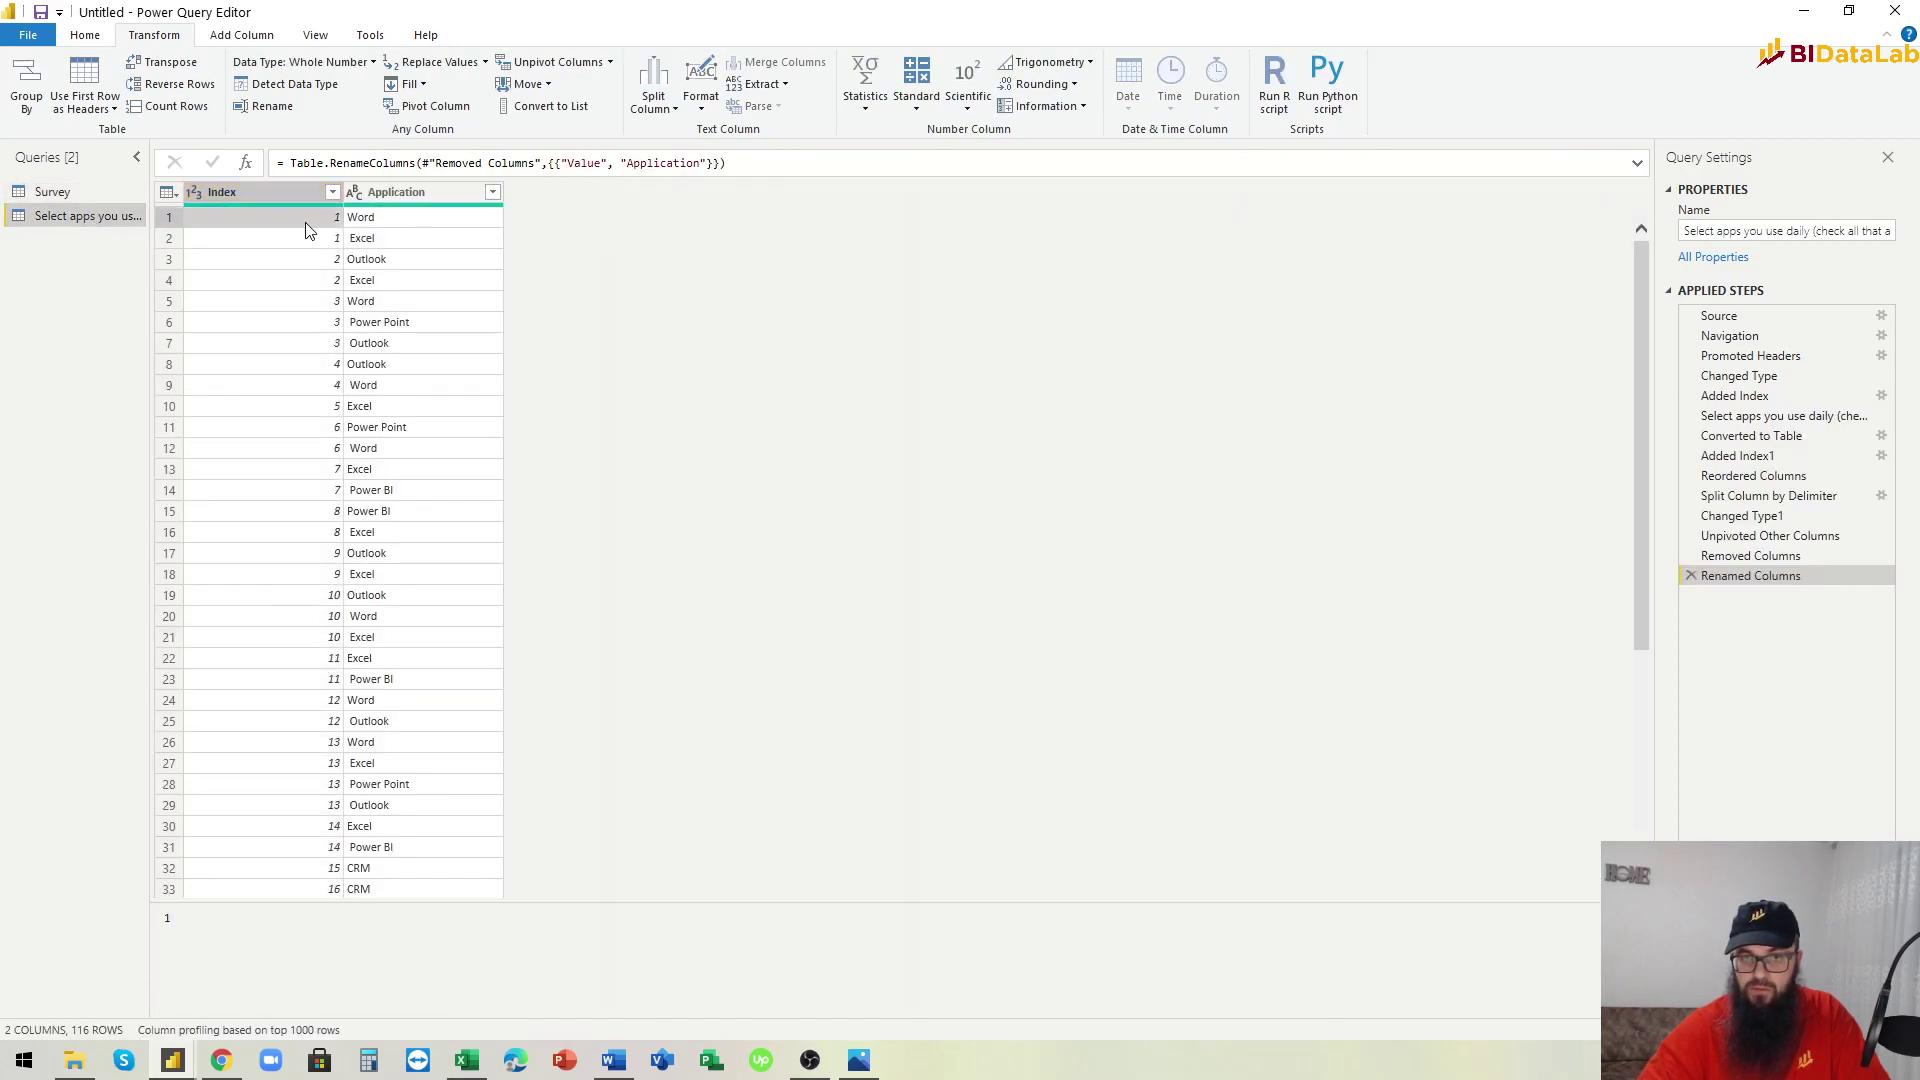
left_click(366, 225)
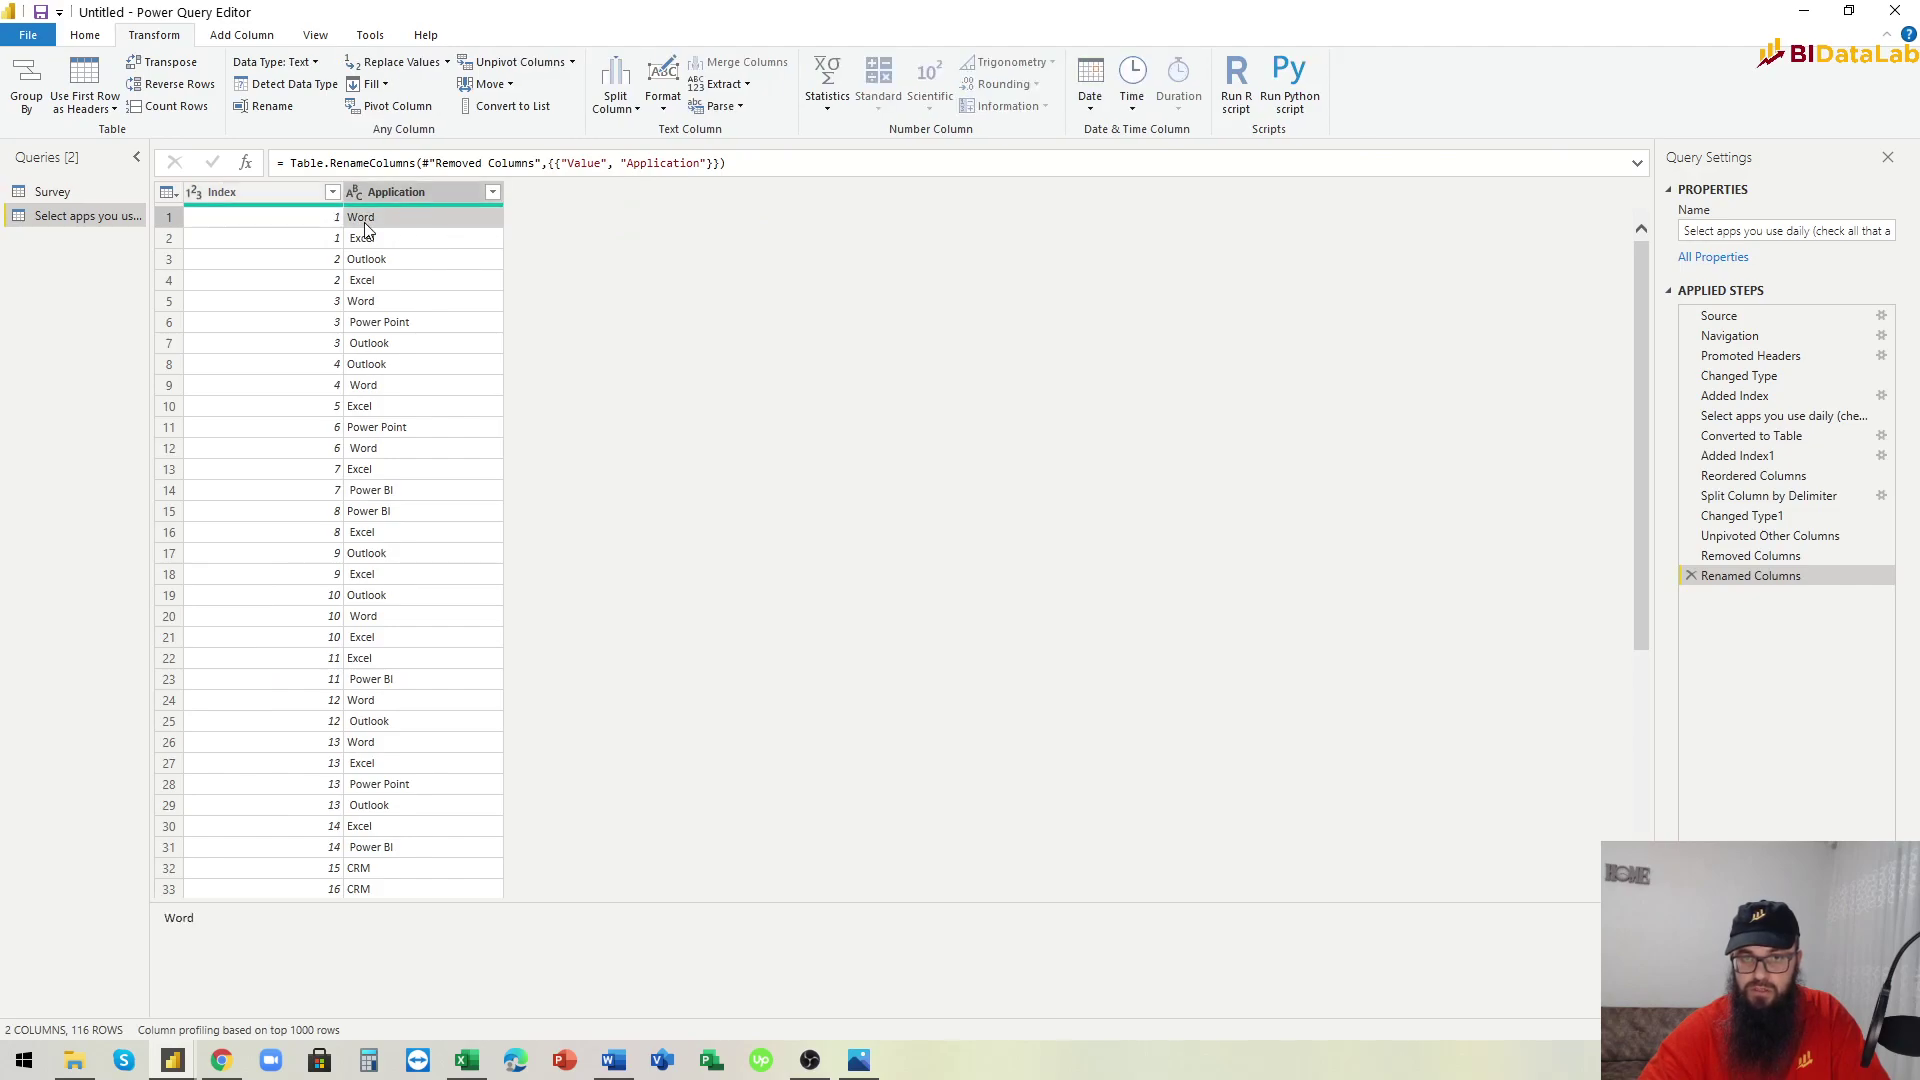
left_click(288, 246)
left_click(408, 246)
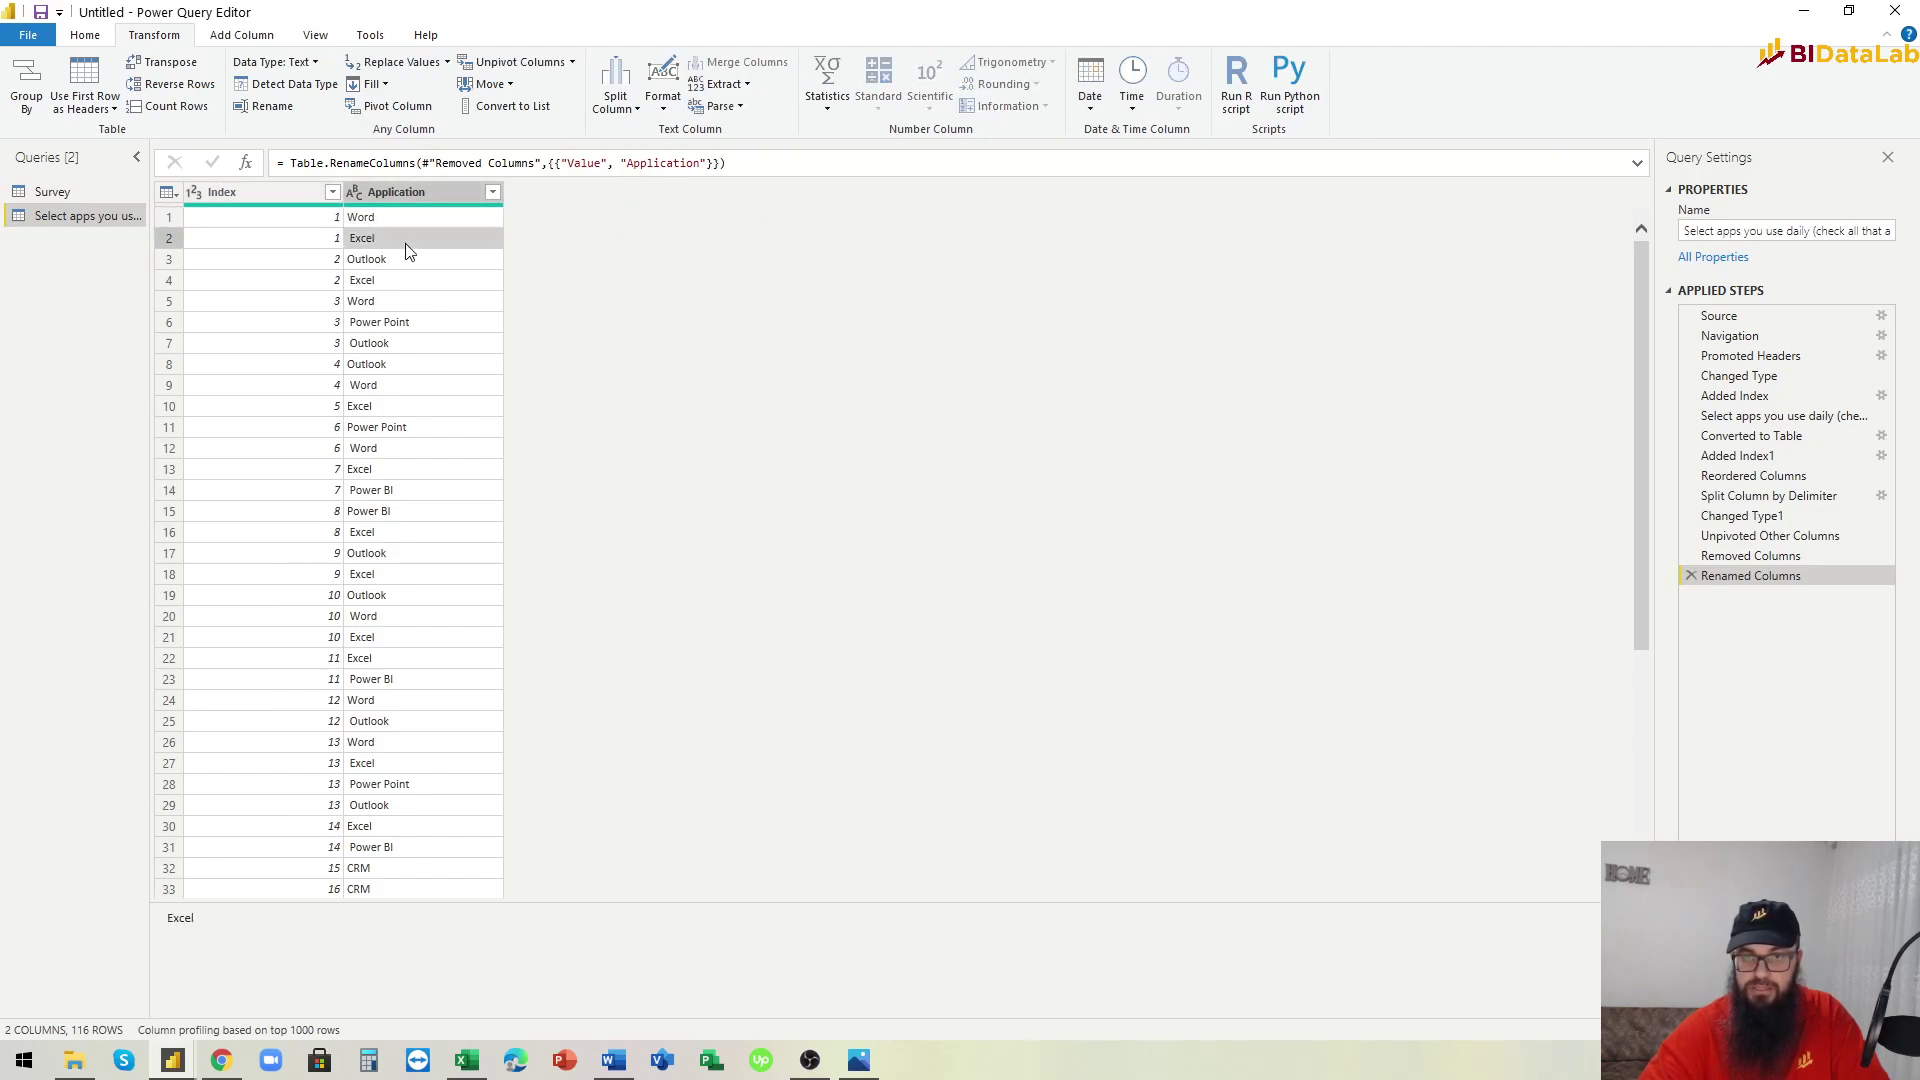
Add the Survey column "What motivates you in your job? (check all that apply)" as a new query and convert it to a table without a delimiter.
left_click(52, 192)
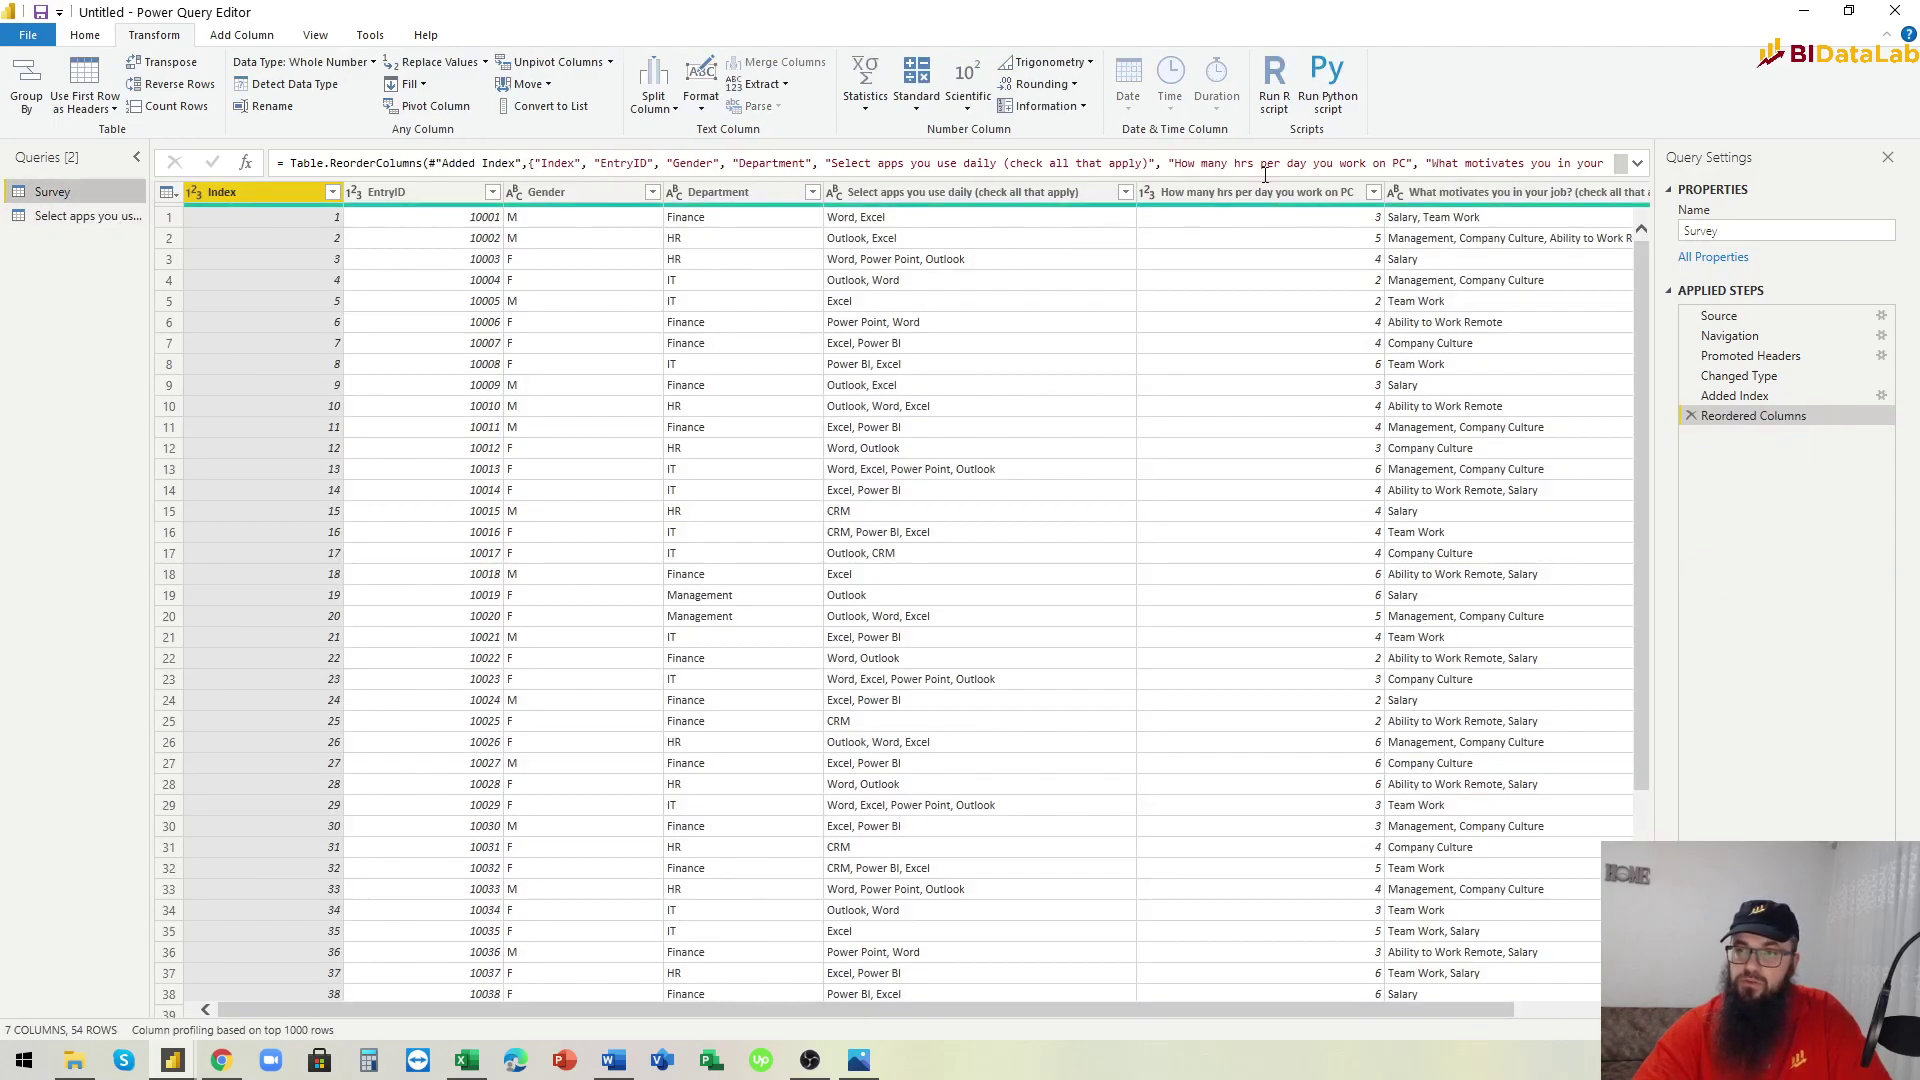
left_click(1504, 194)
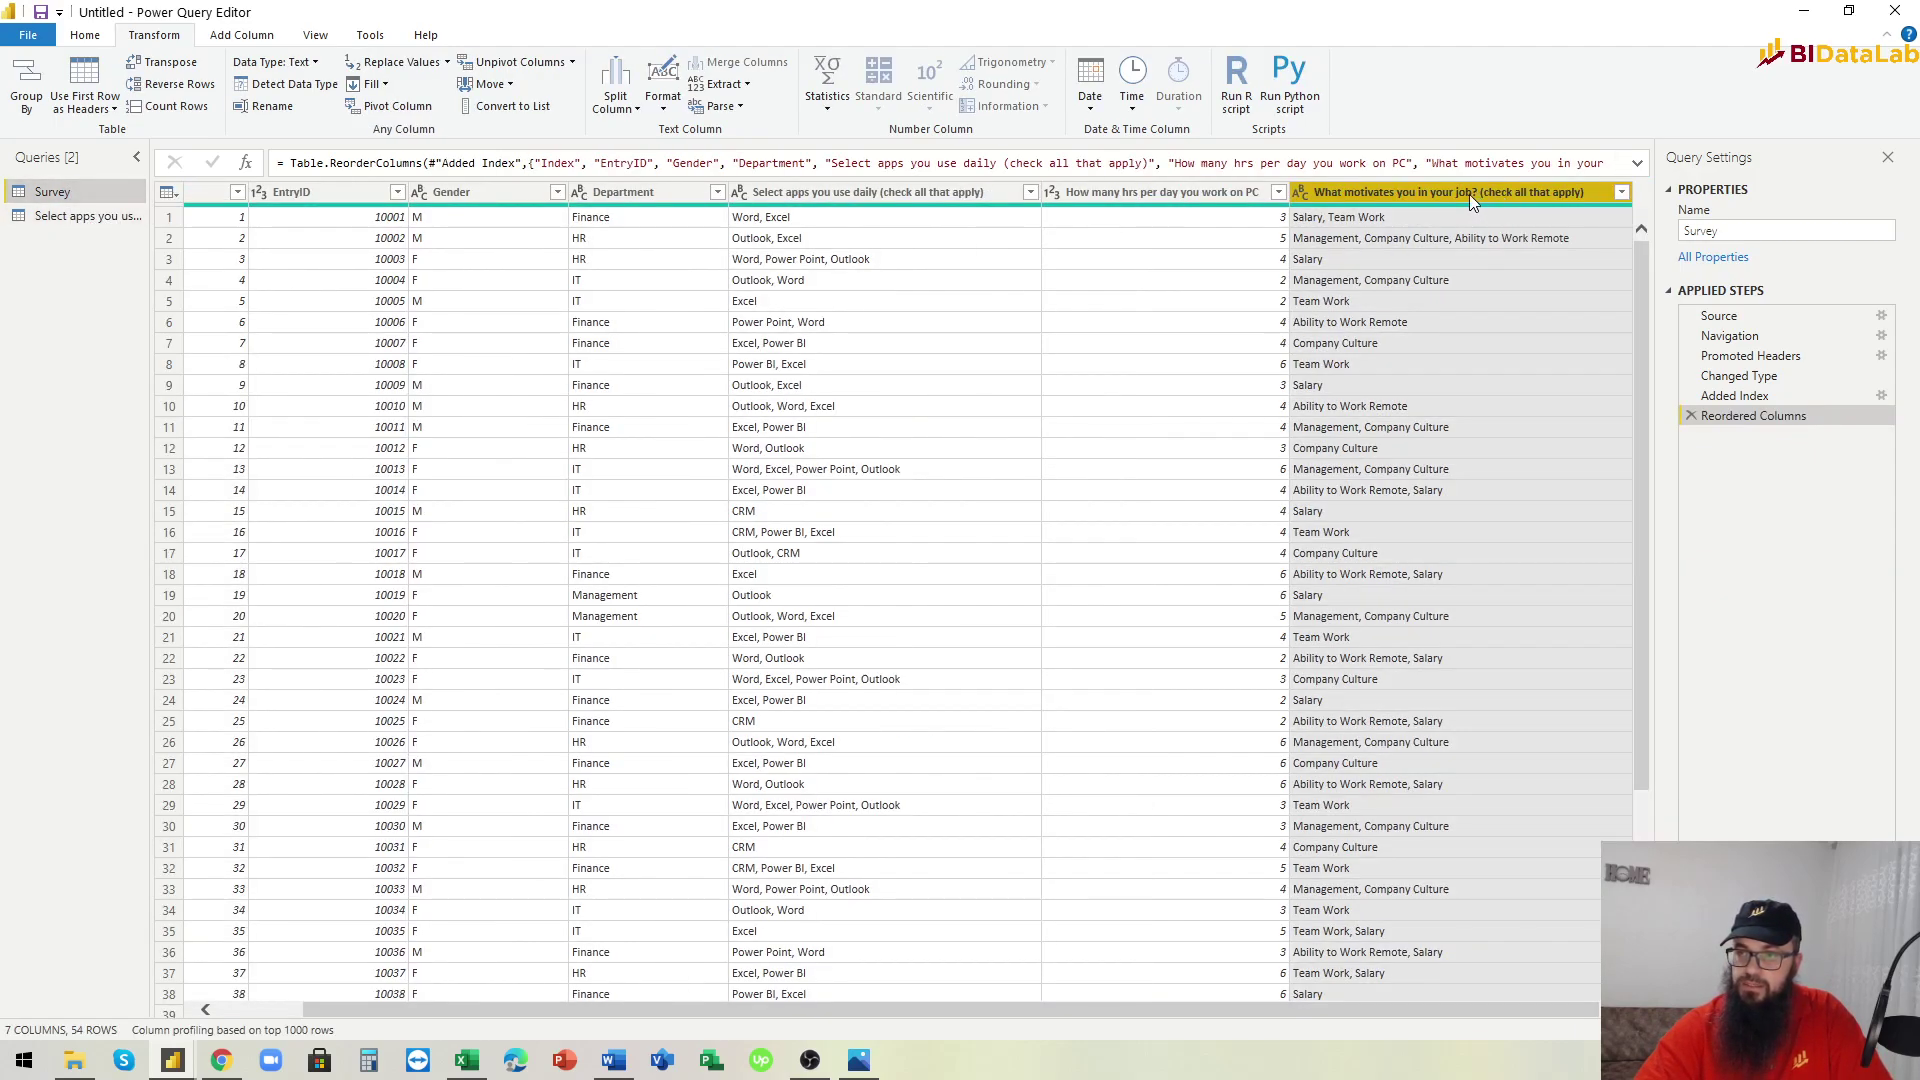
right_click(1468, 194)
left_click(1545, 689)
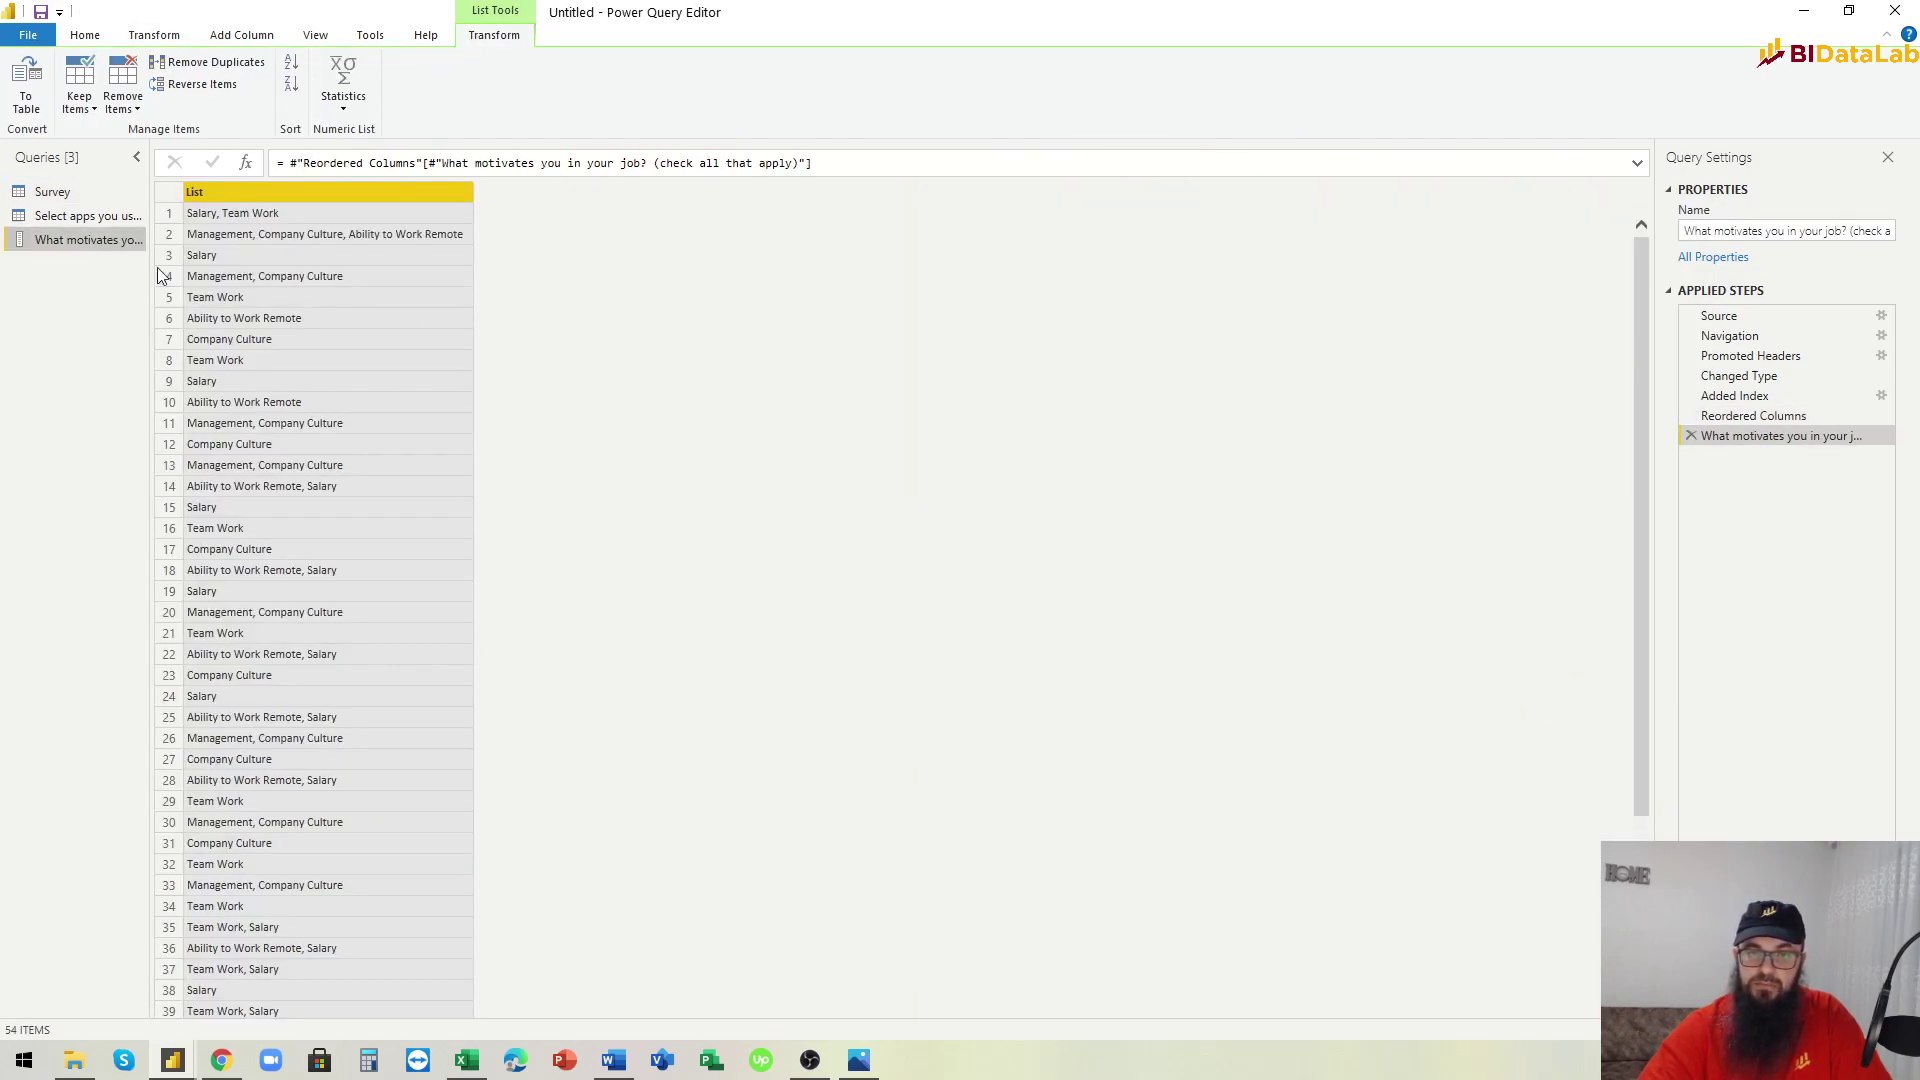
left_click(28, 90)
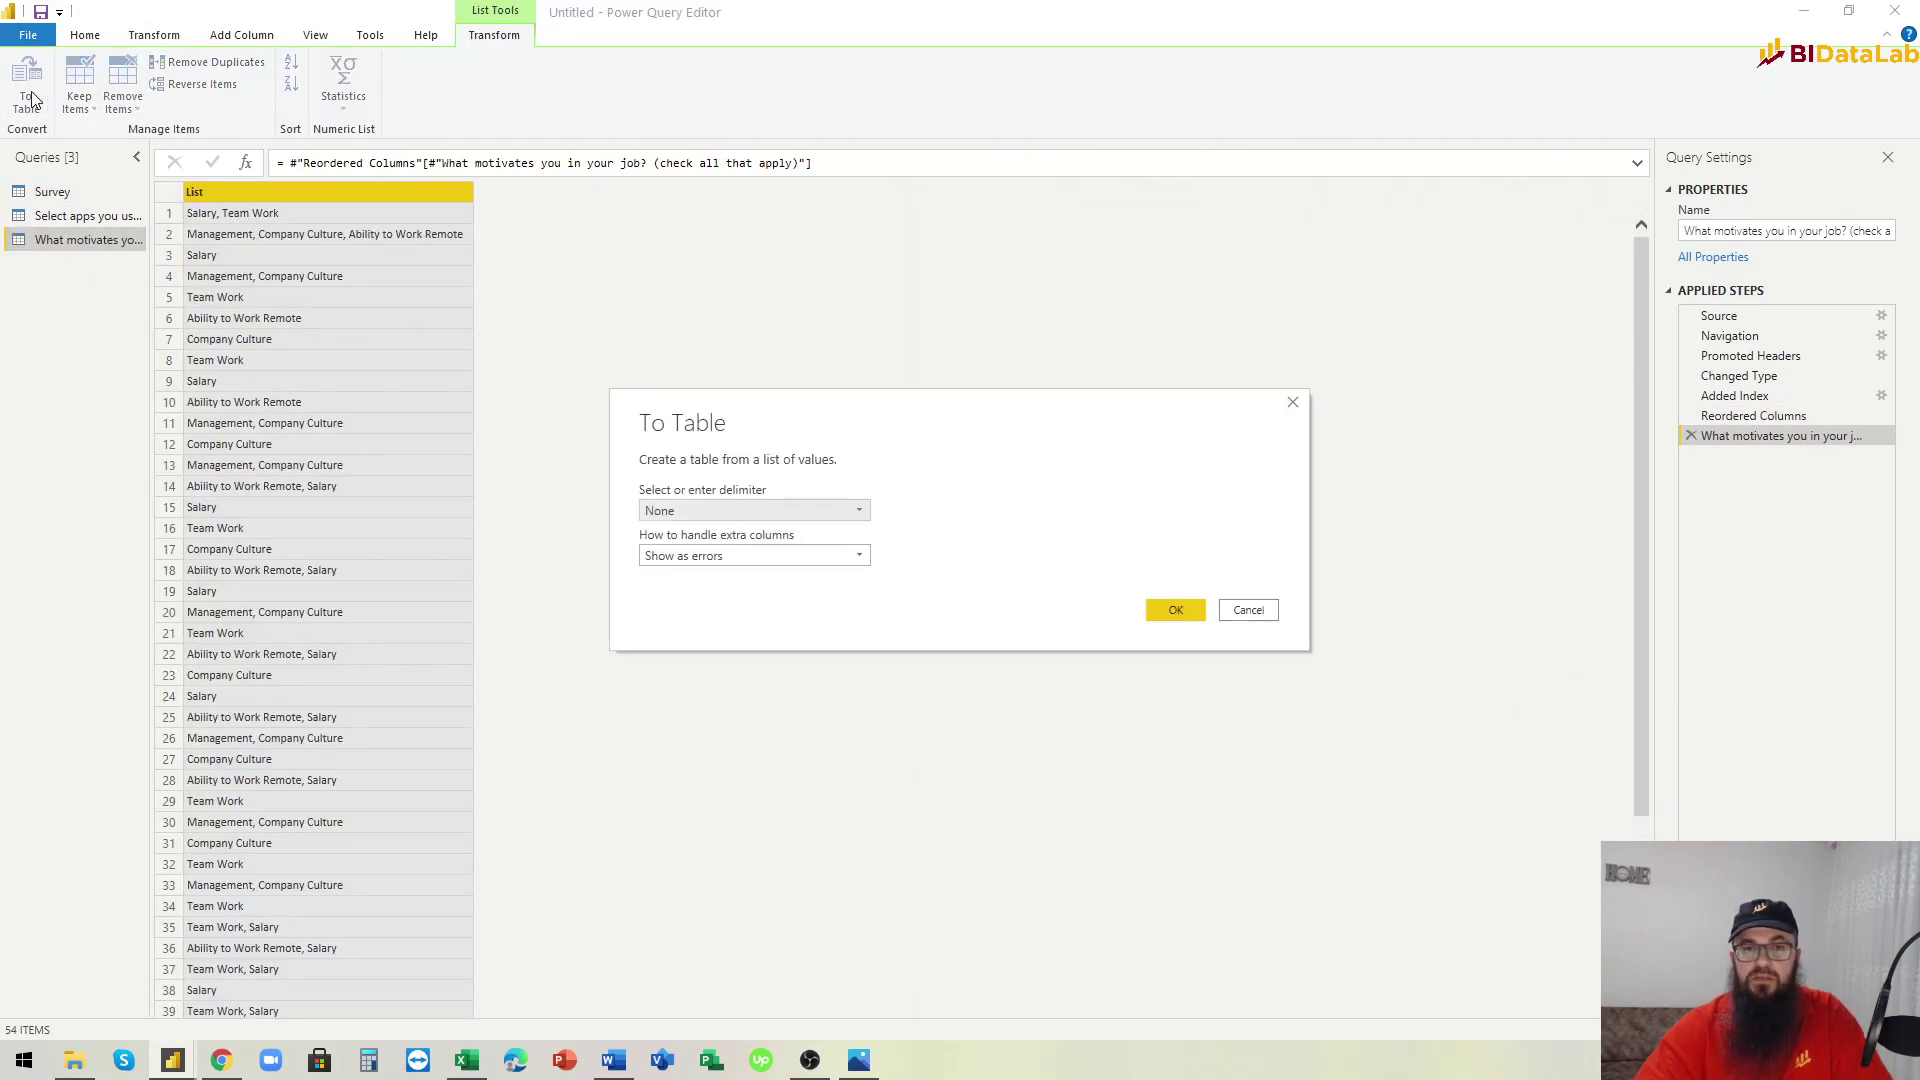
left_click(1186, 610)
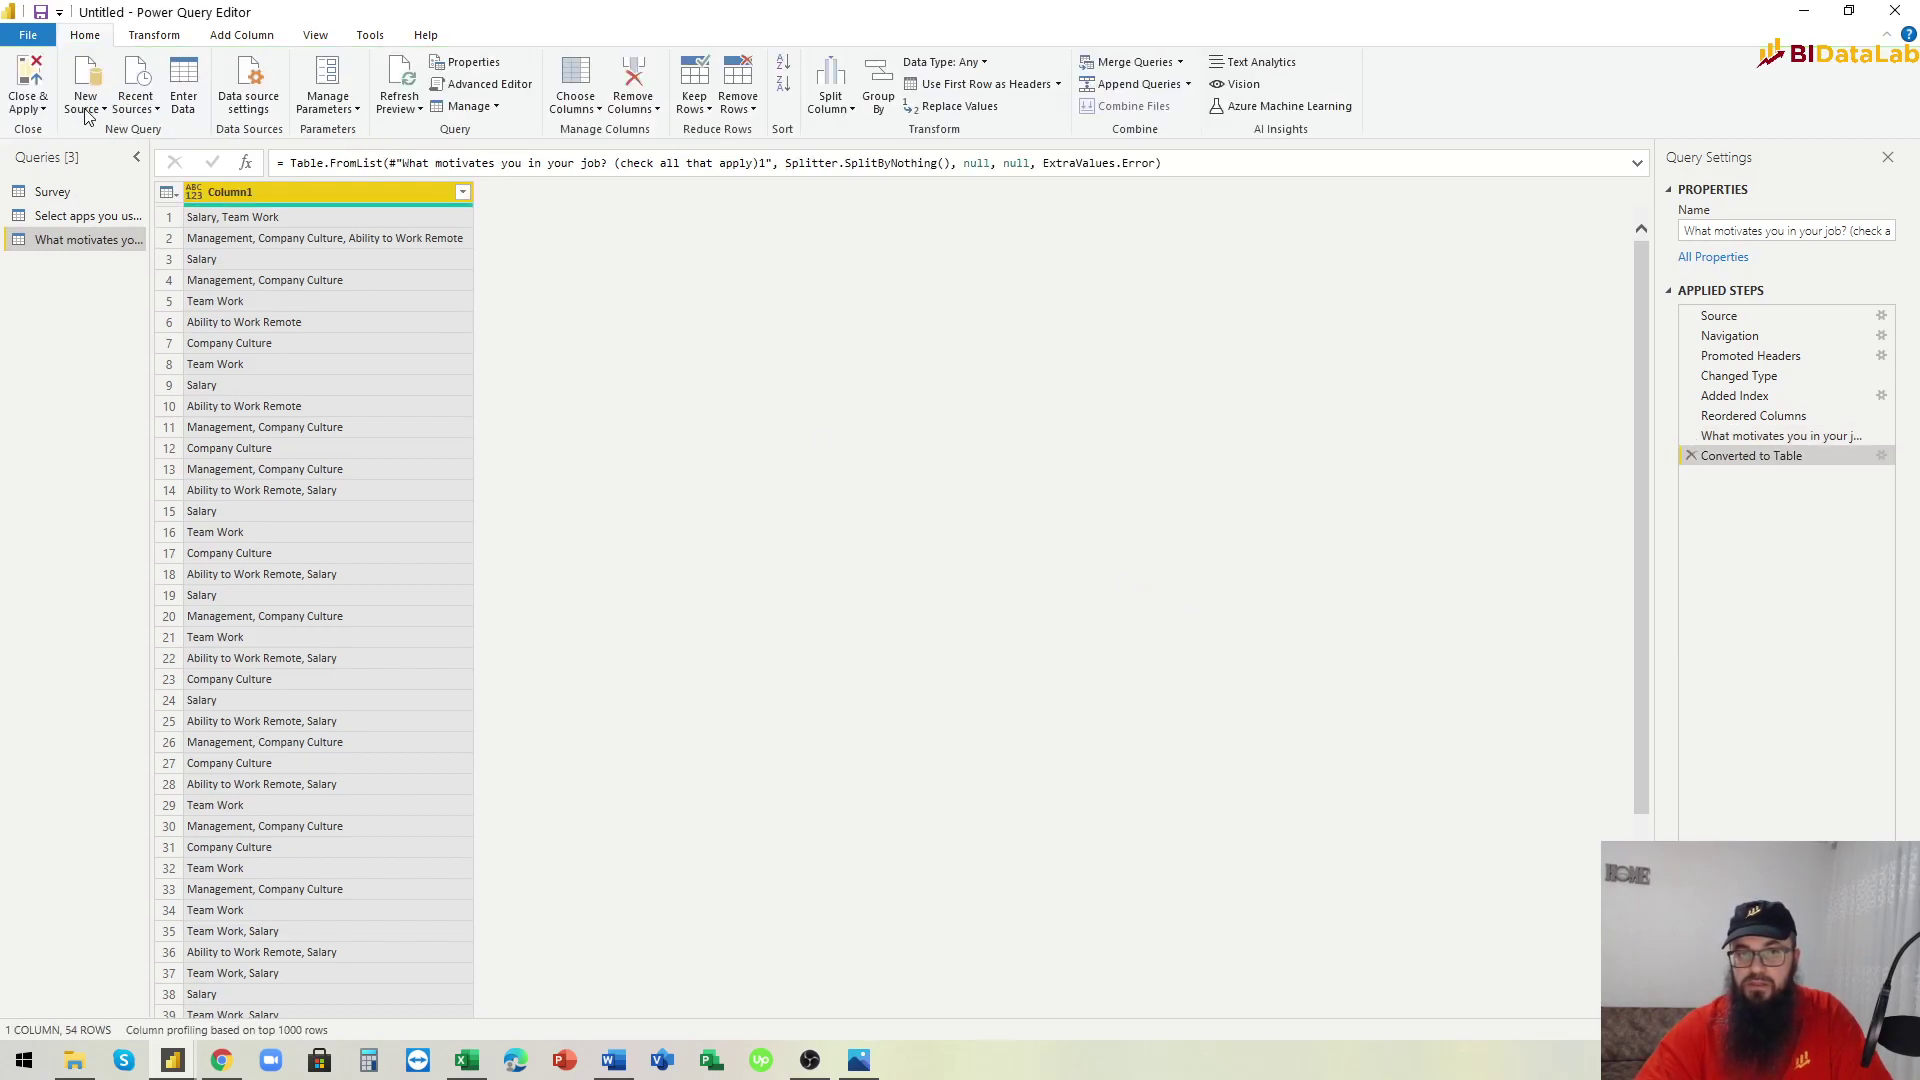
Add an index column starting from 1 to the motivation table and place it before Column1.
left_click(241, 35)
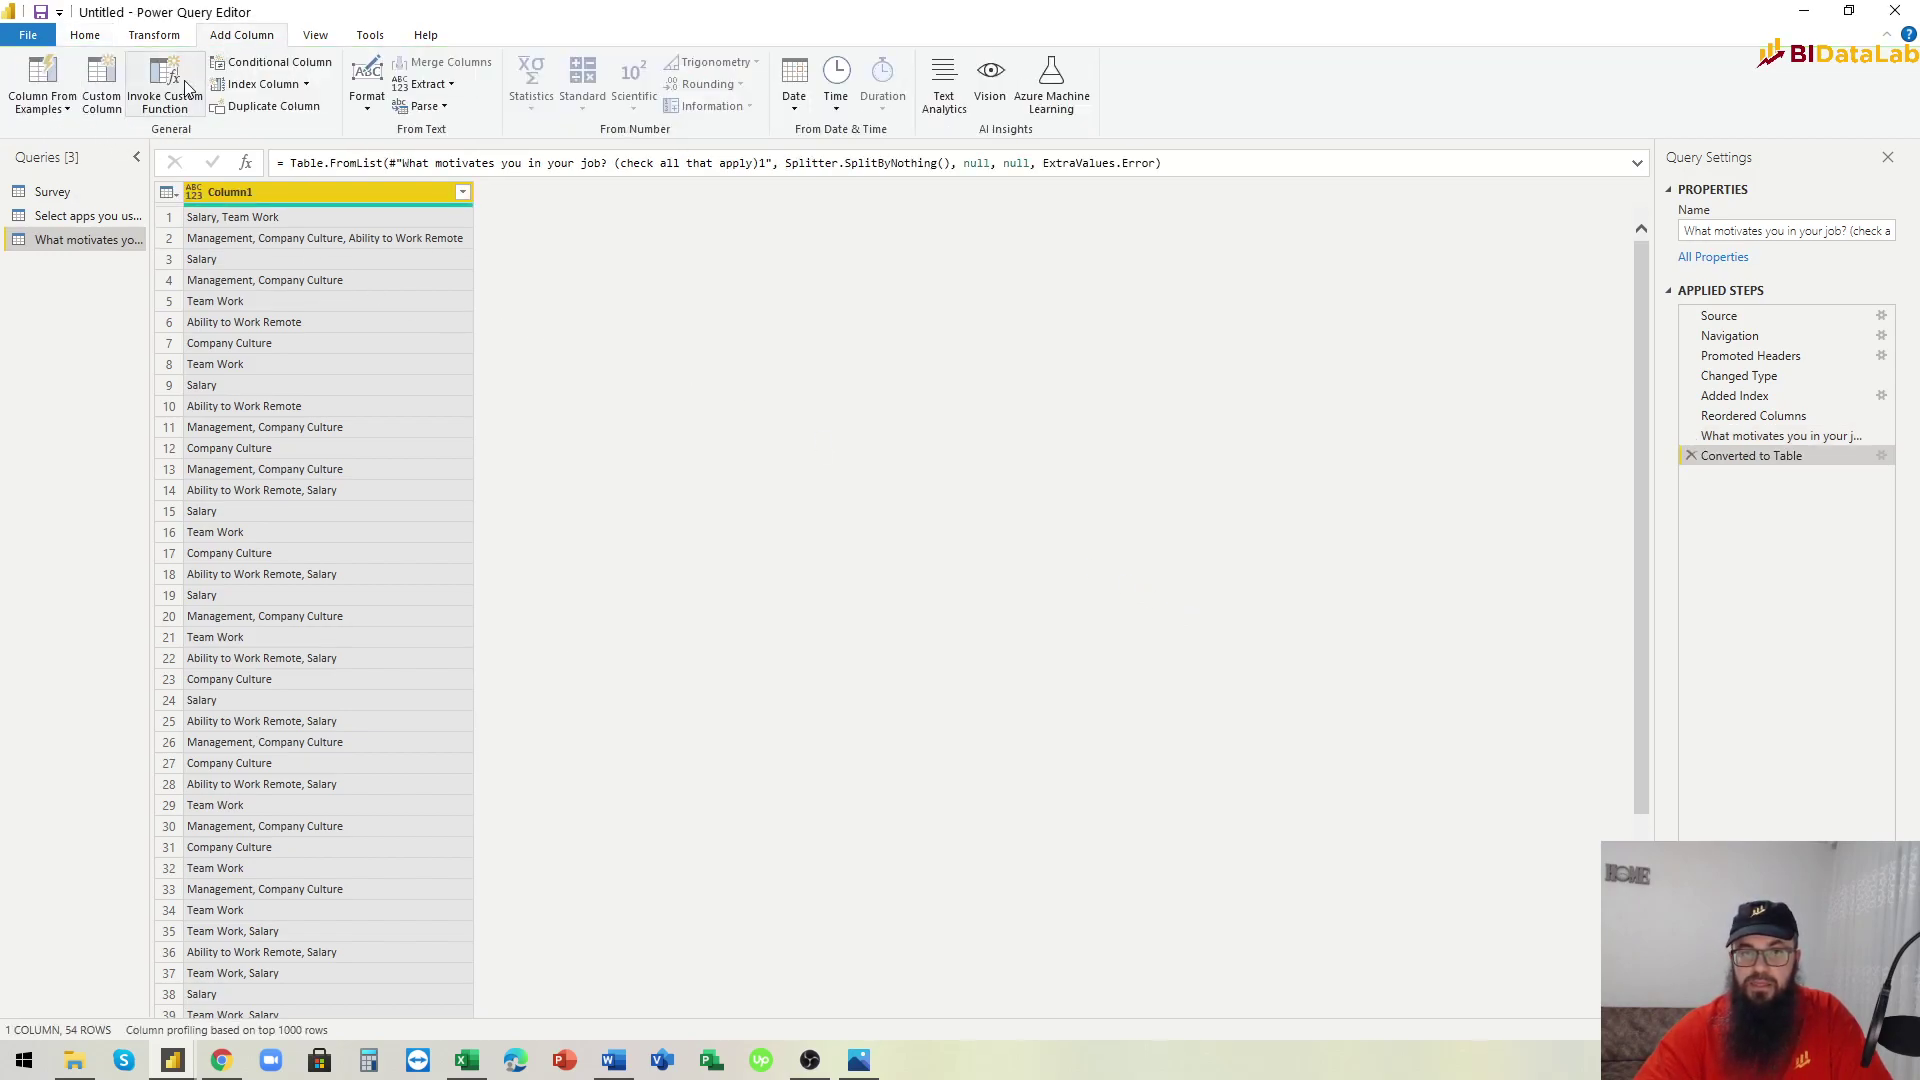
left_click(305, 84)
left_click(281, 134)
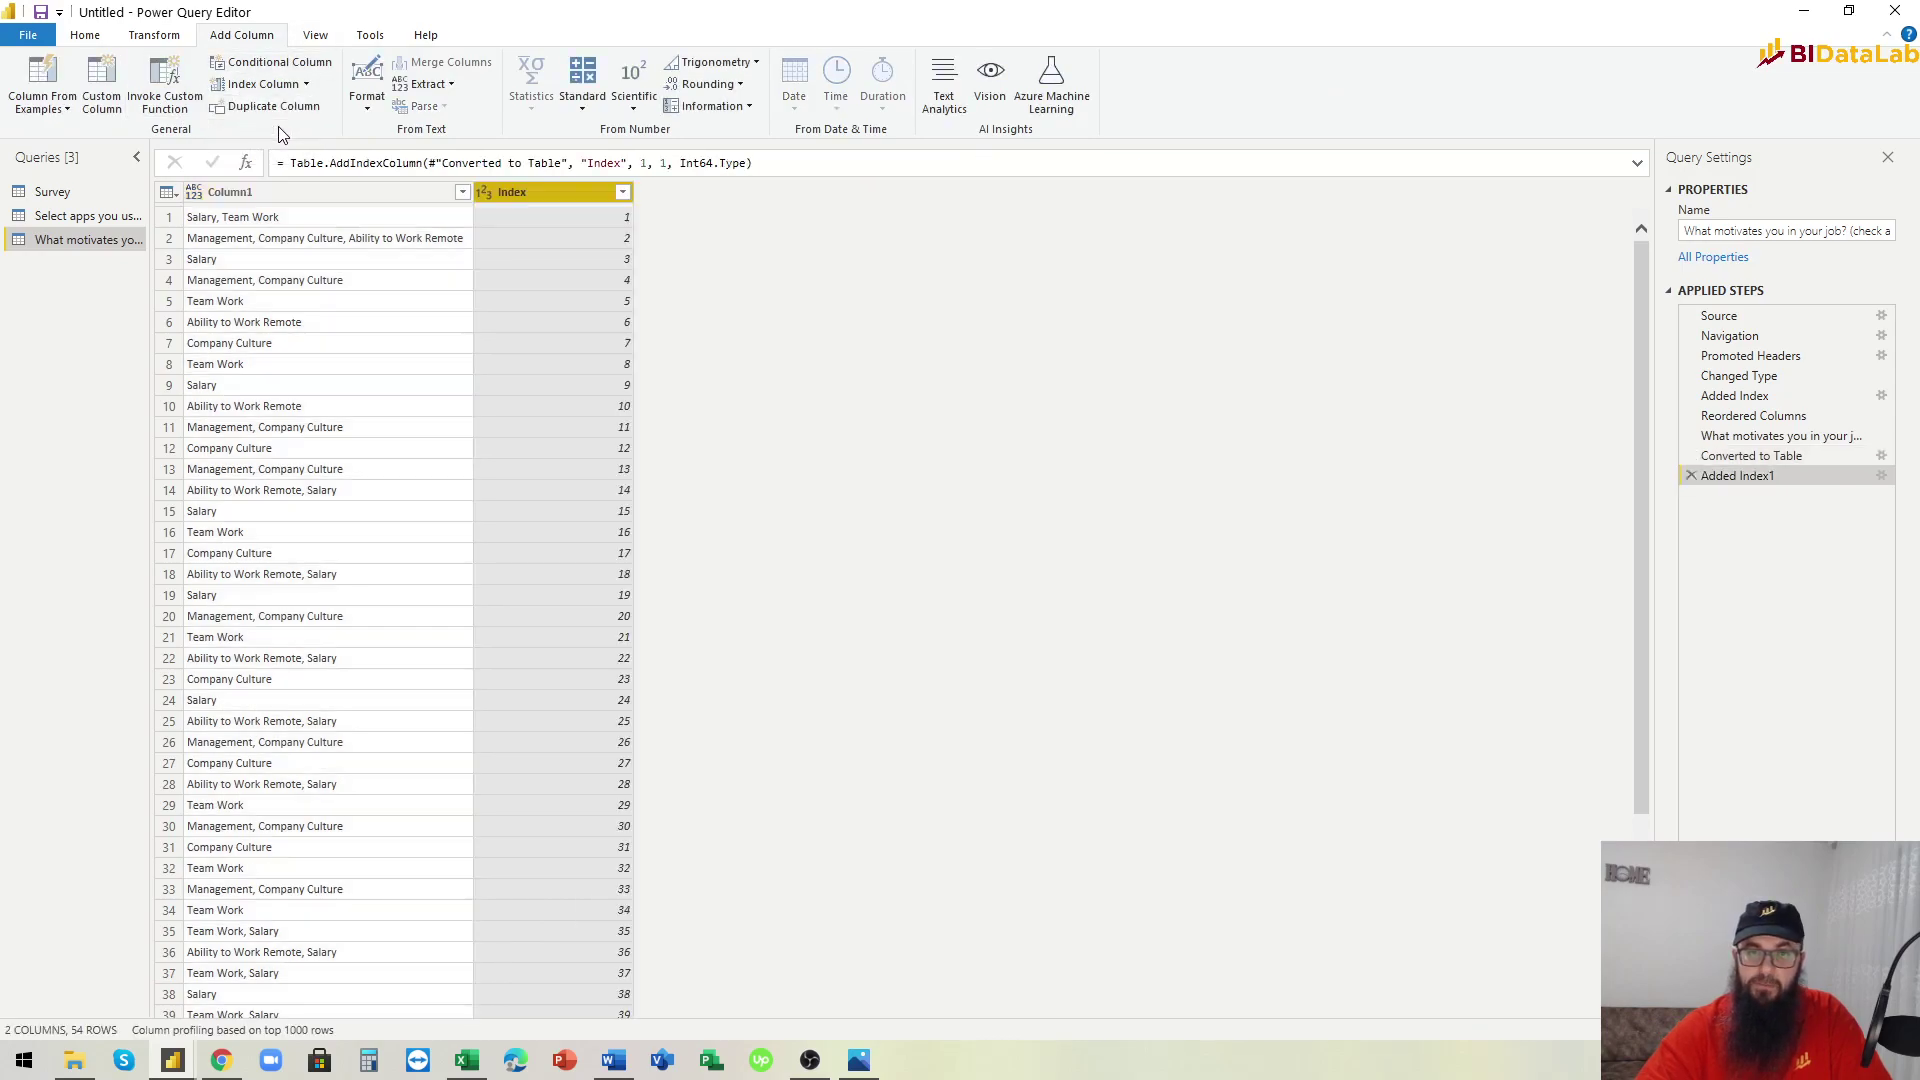
left_click_drag(554, 192, 248, 201)
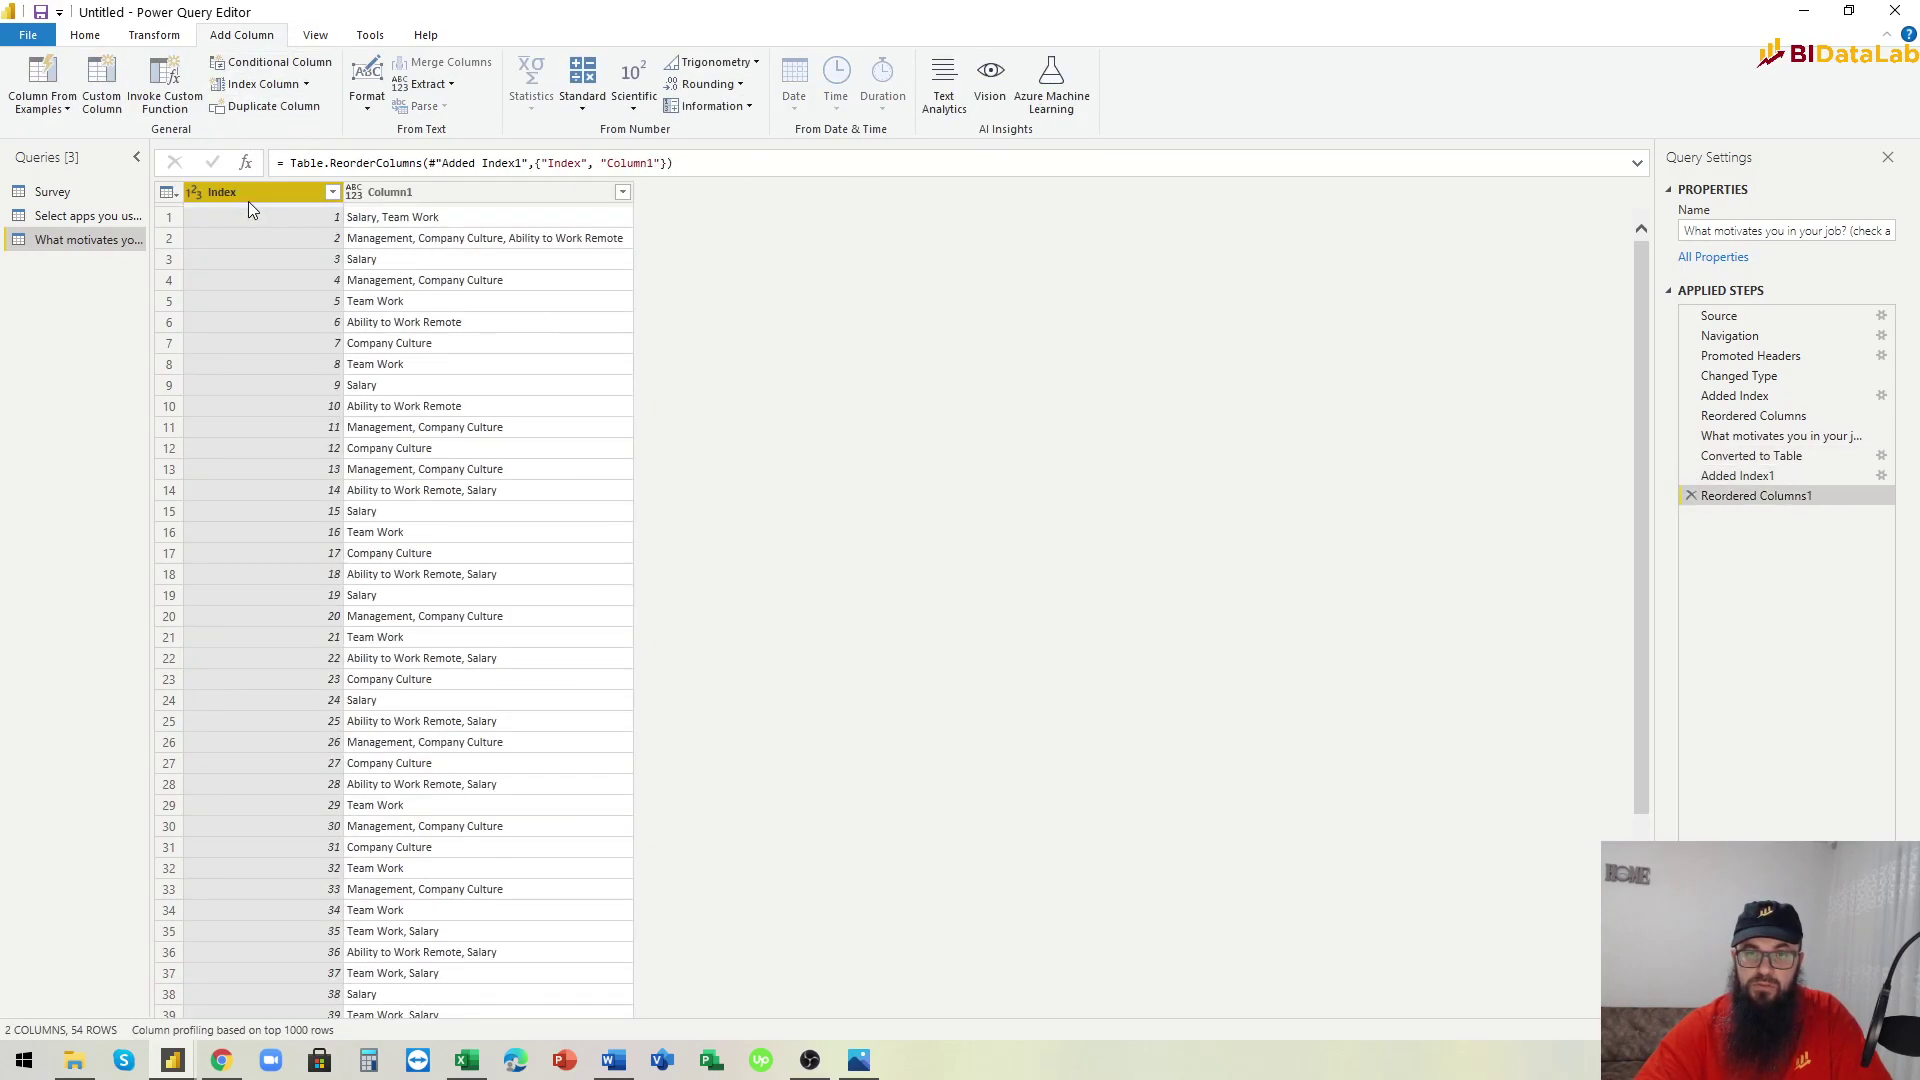
Split Column1 of the motivation query by comma at each occurrence of the delimiter.
left_click(442, 195)
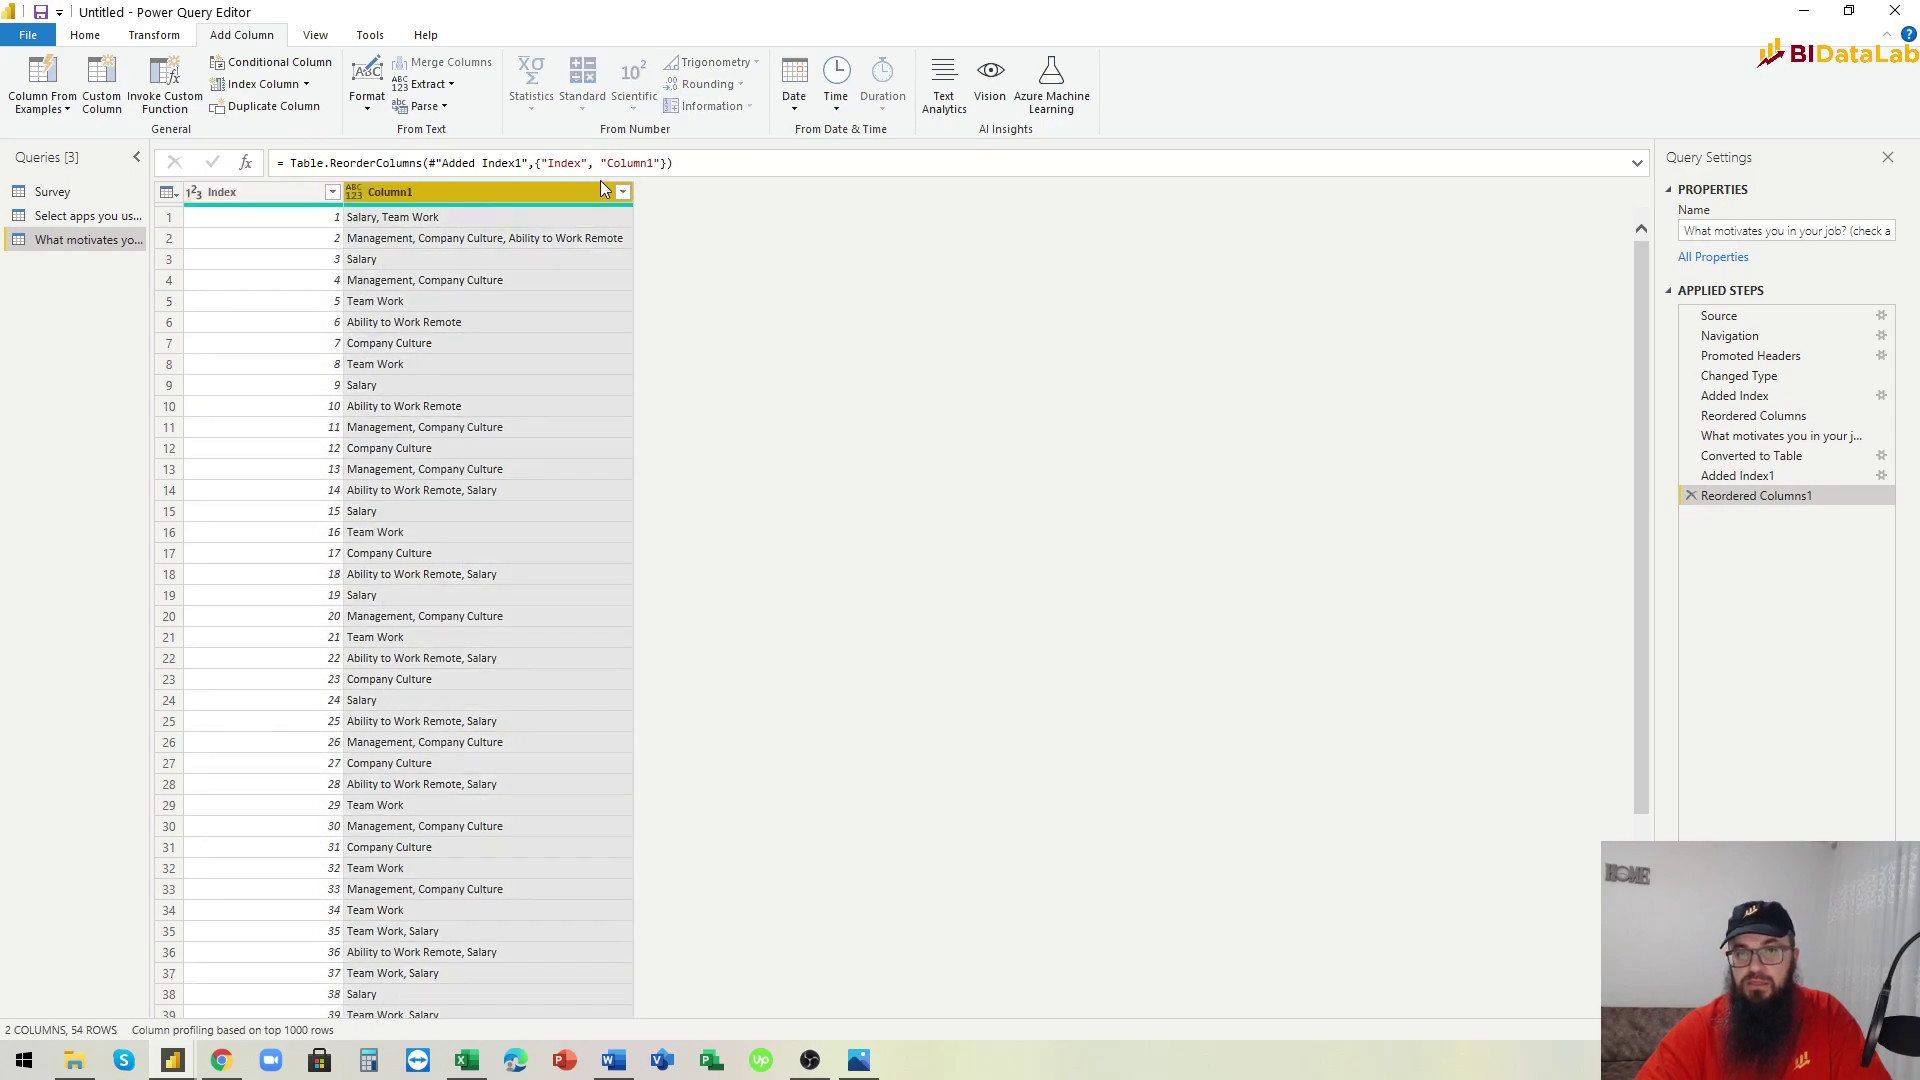
left_click(157, 37)
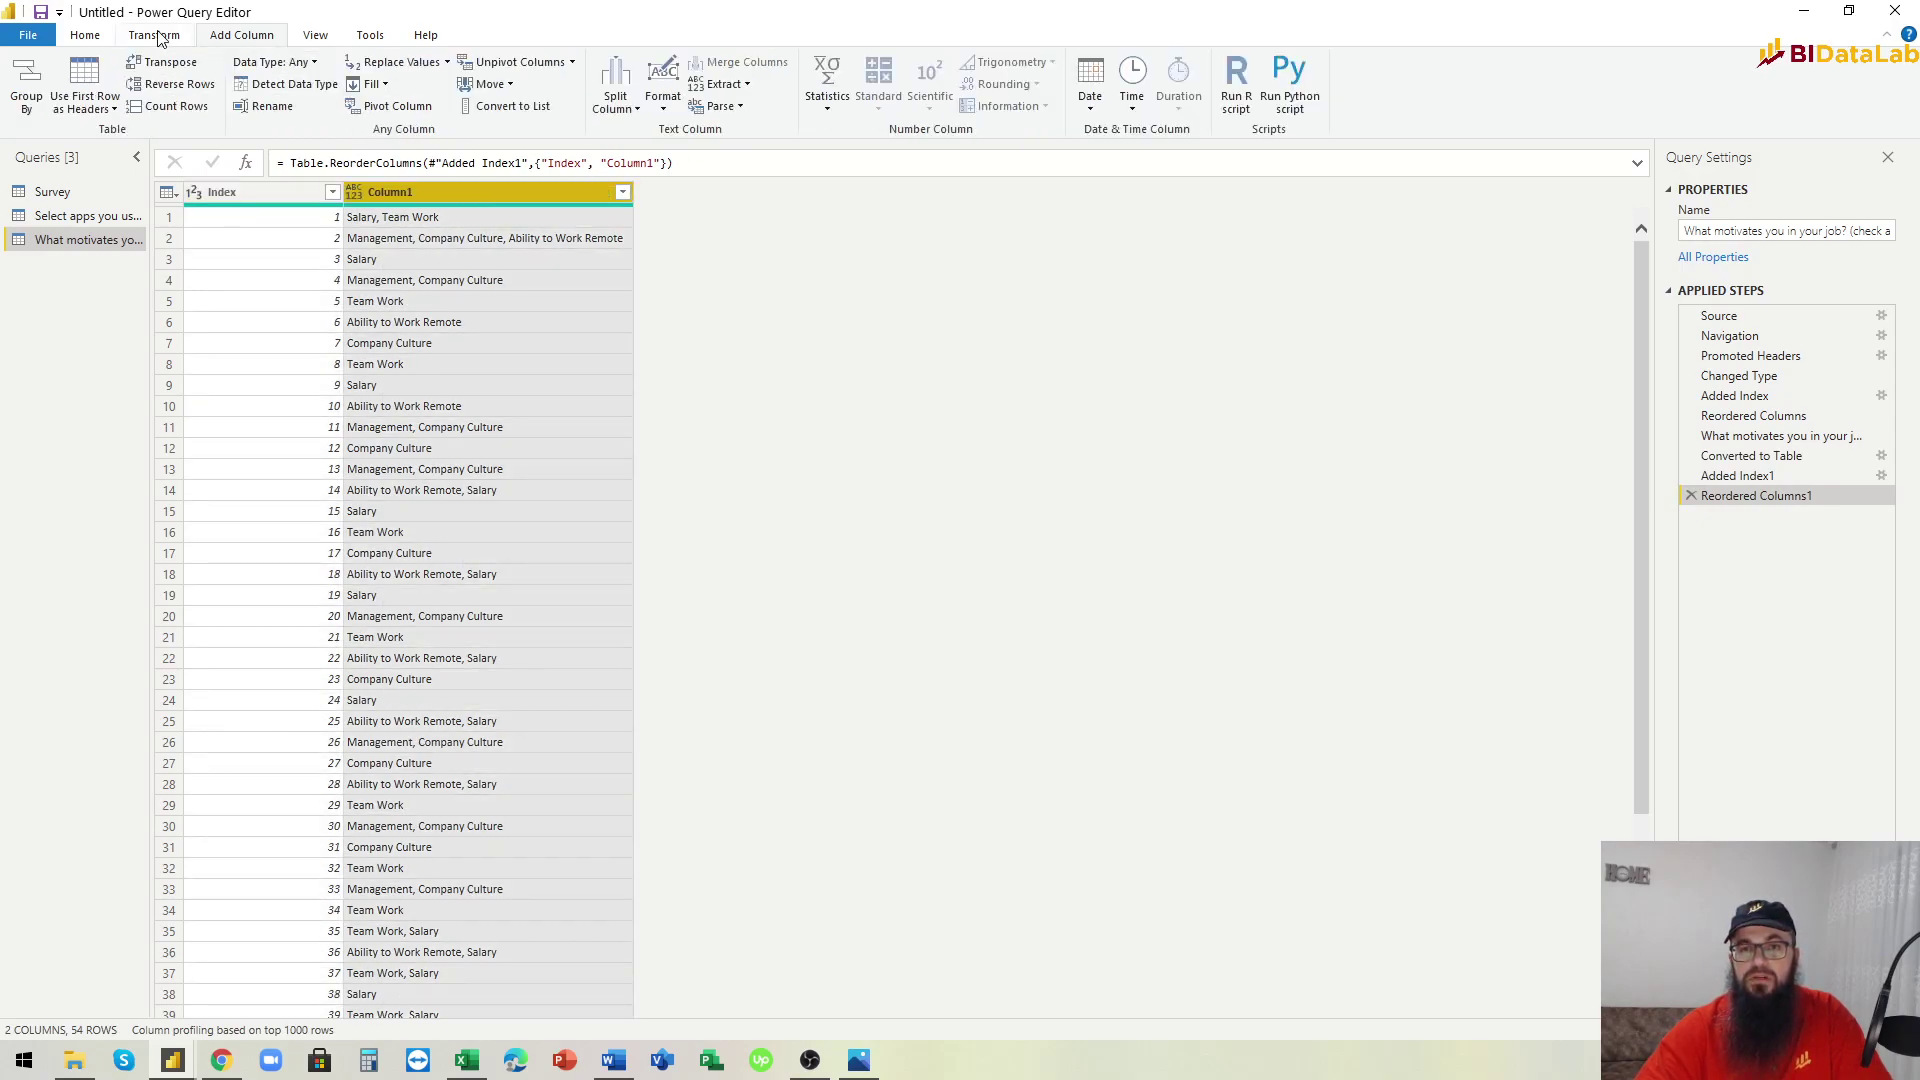
left_click(618, 108)
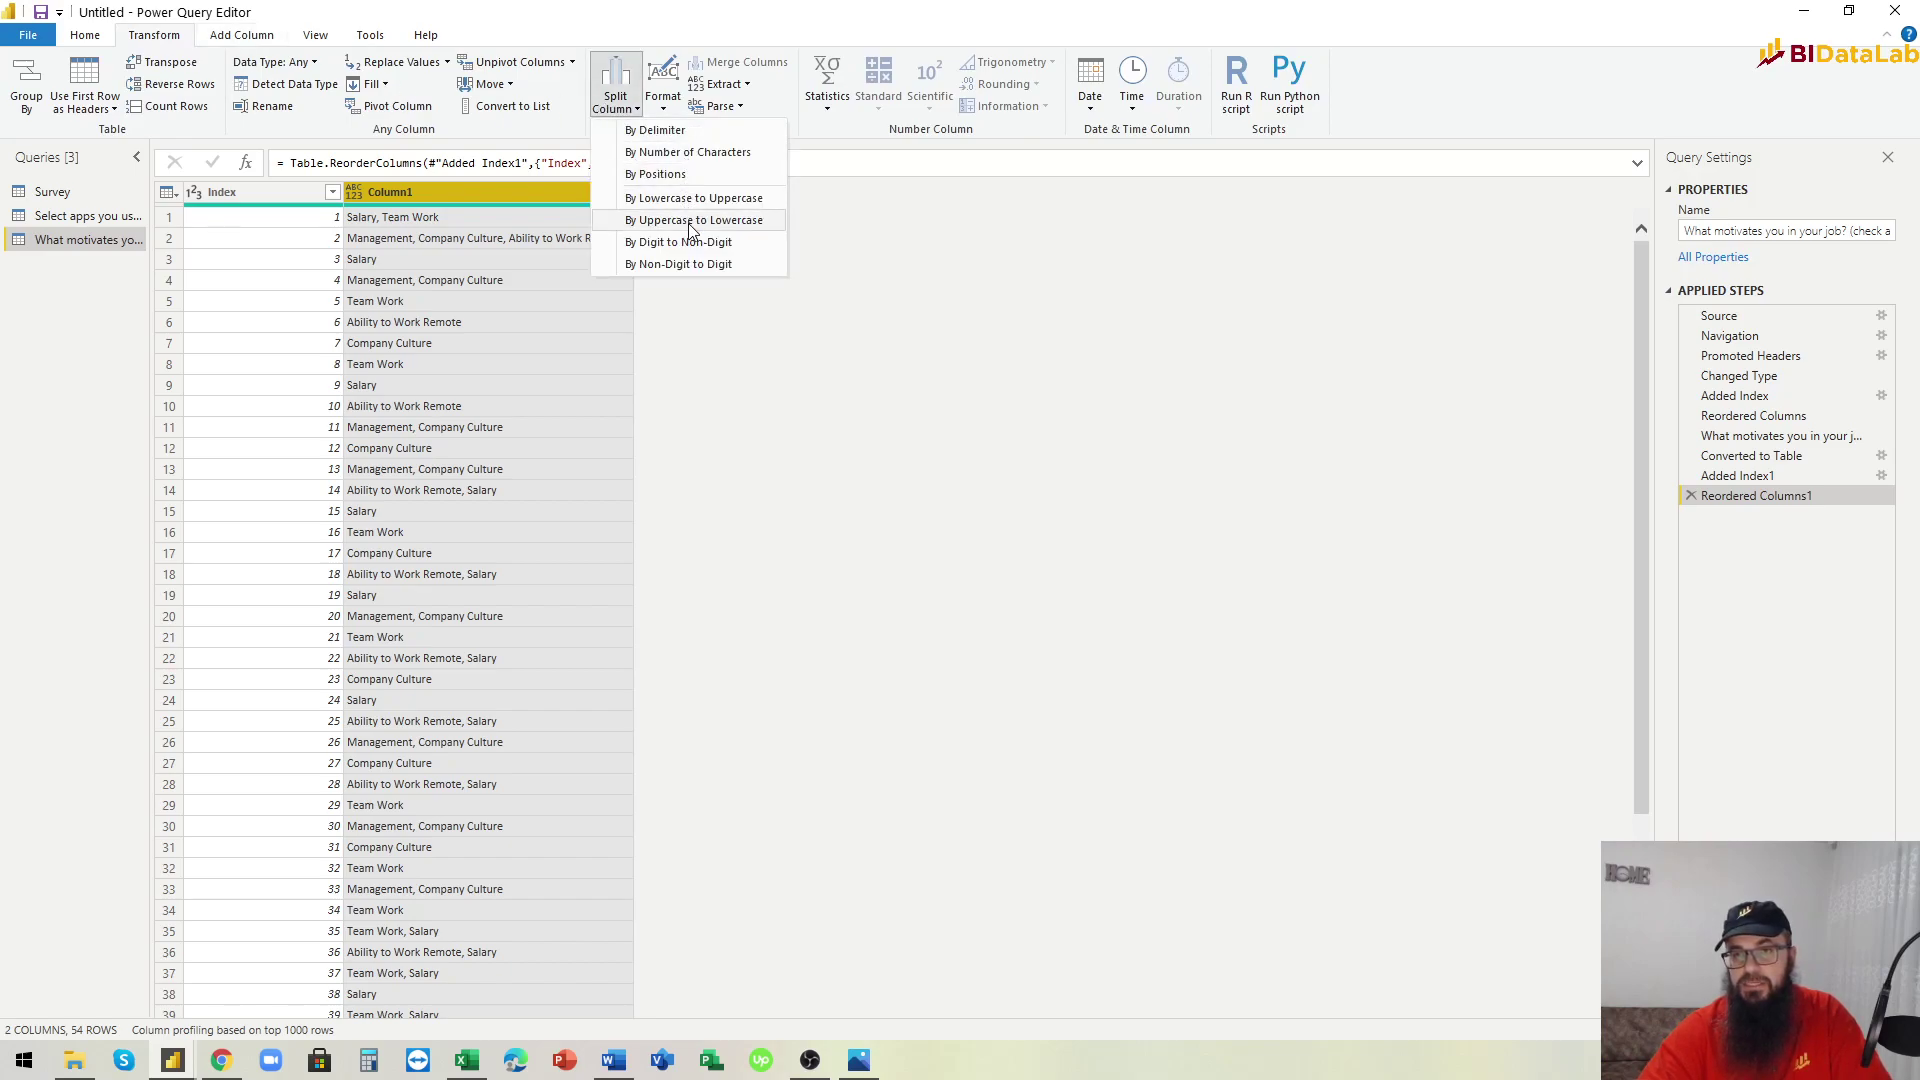
left_click(662, 131)
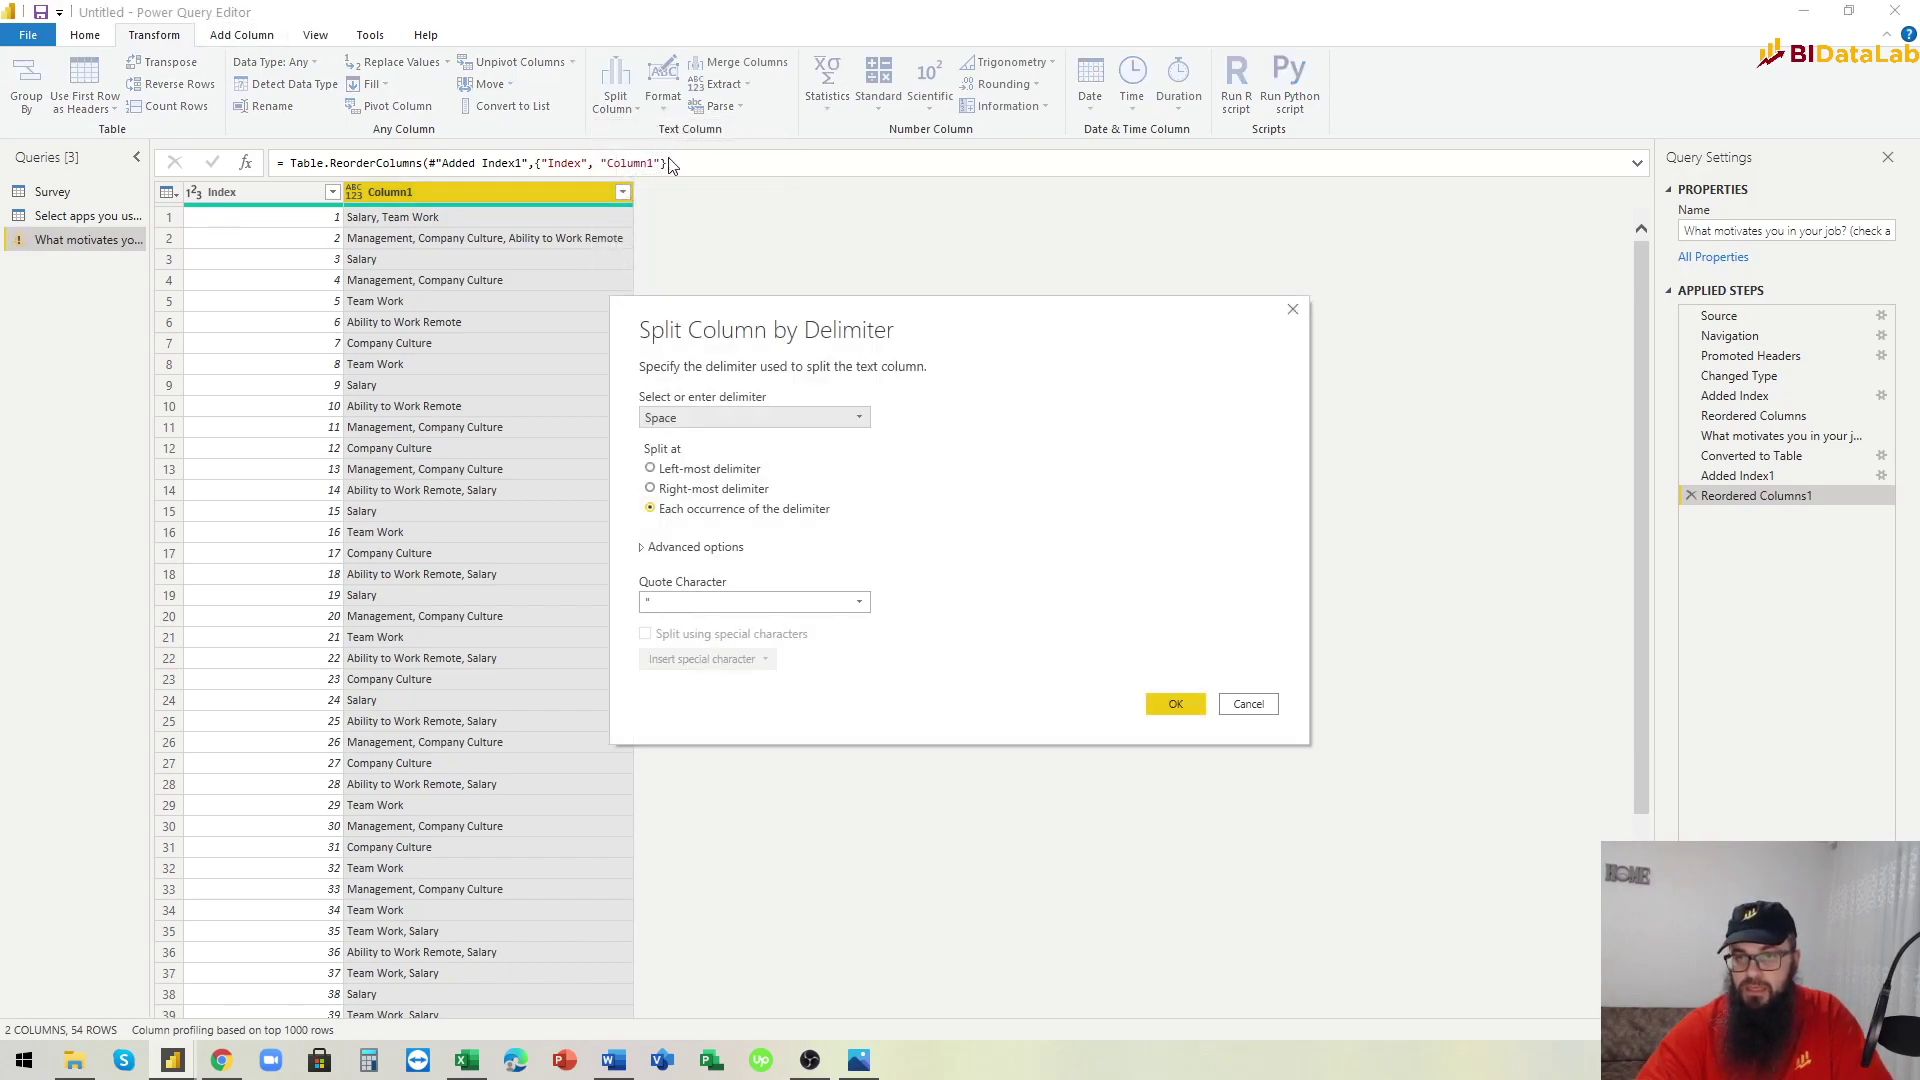
left_click(700, 419)
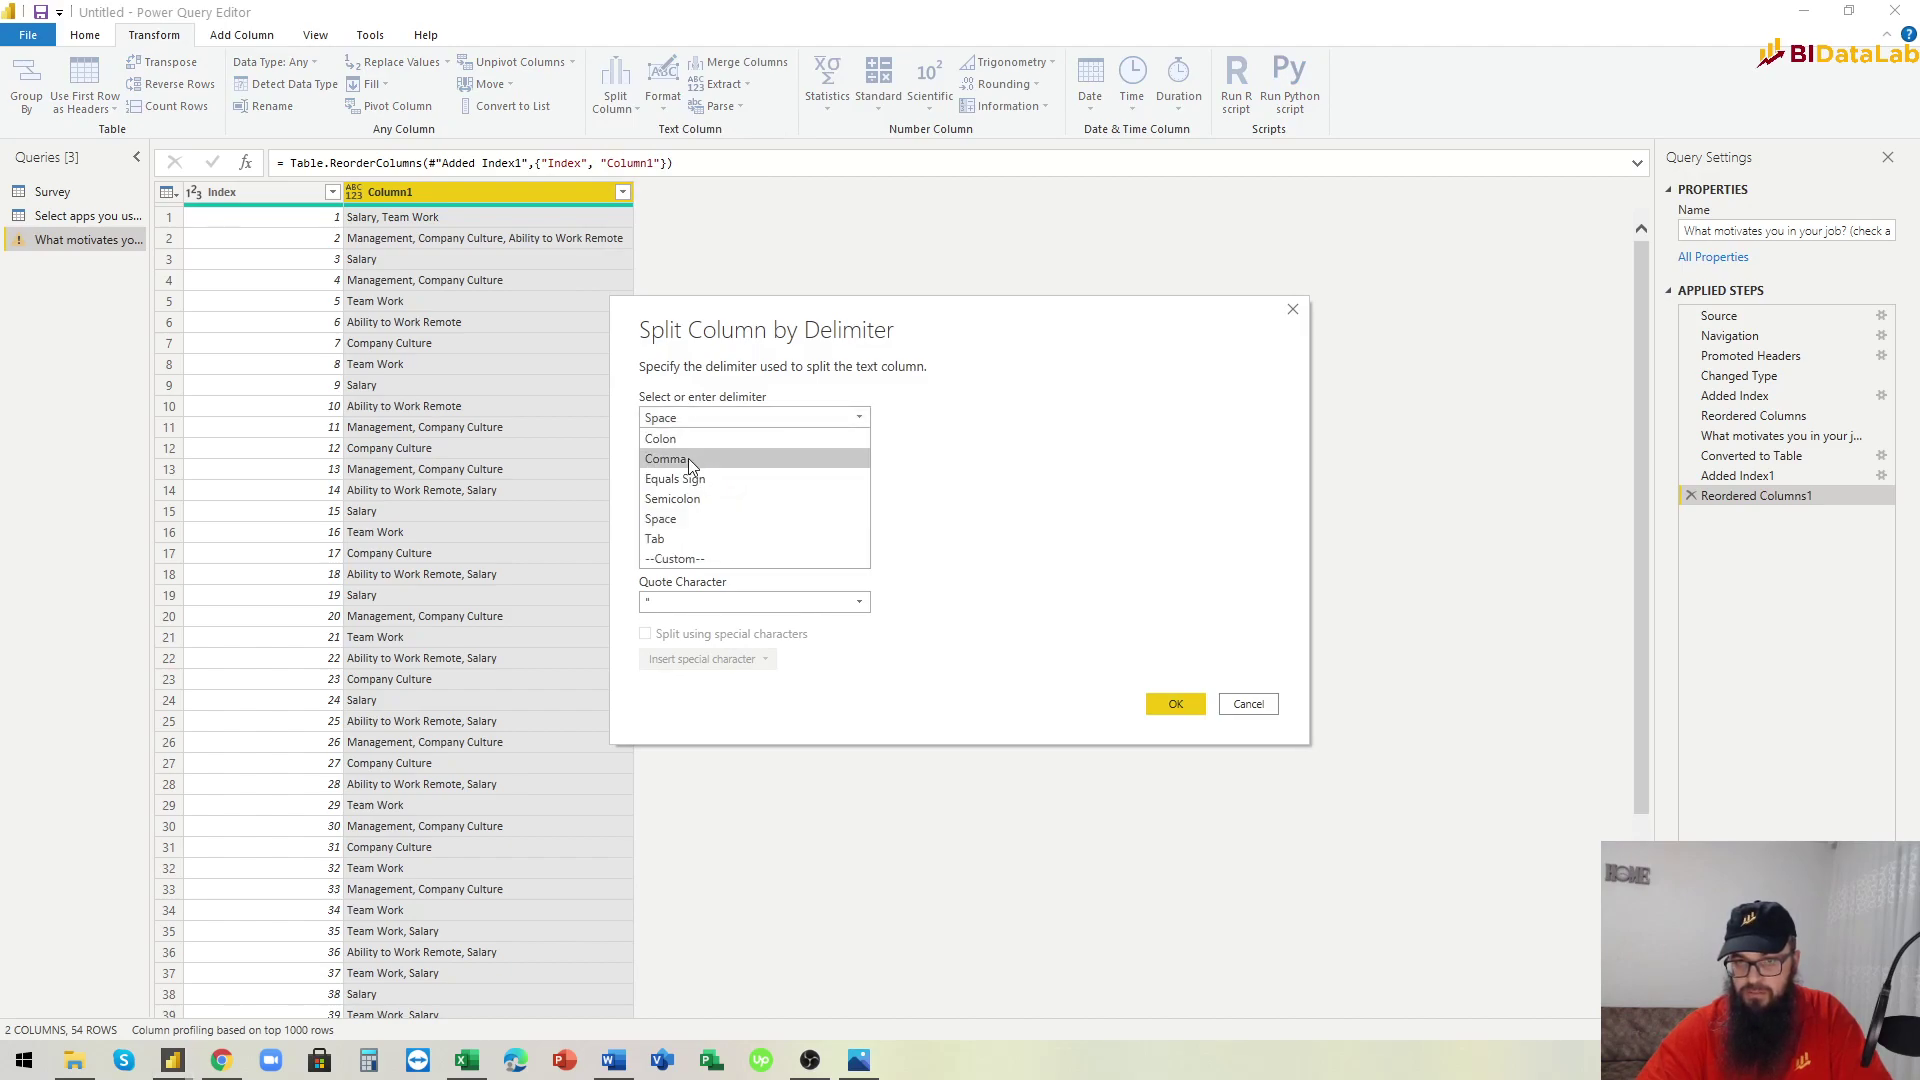
left_click(688, 458)
left_click(1176, 705)
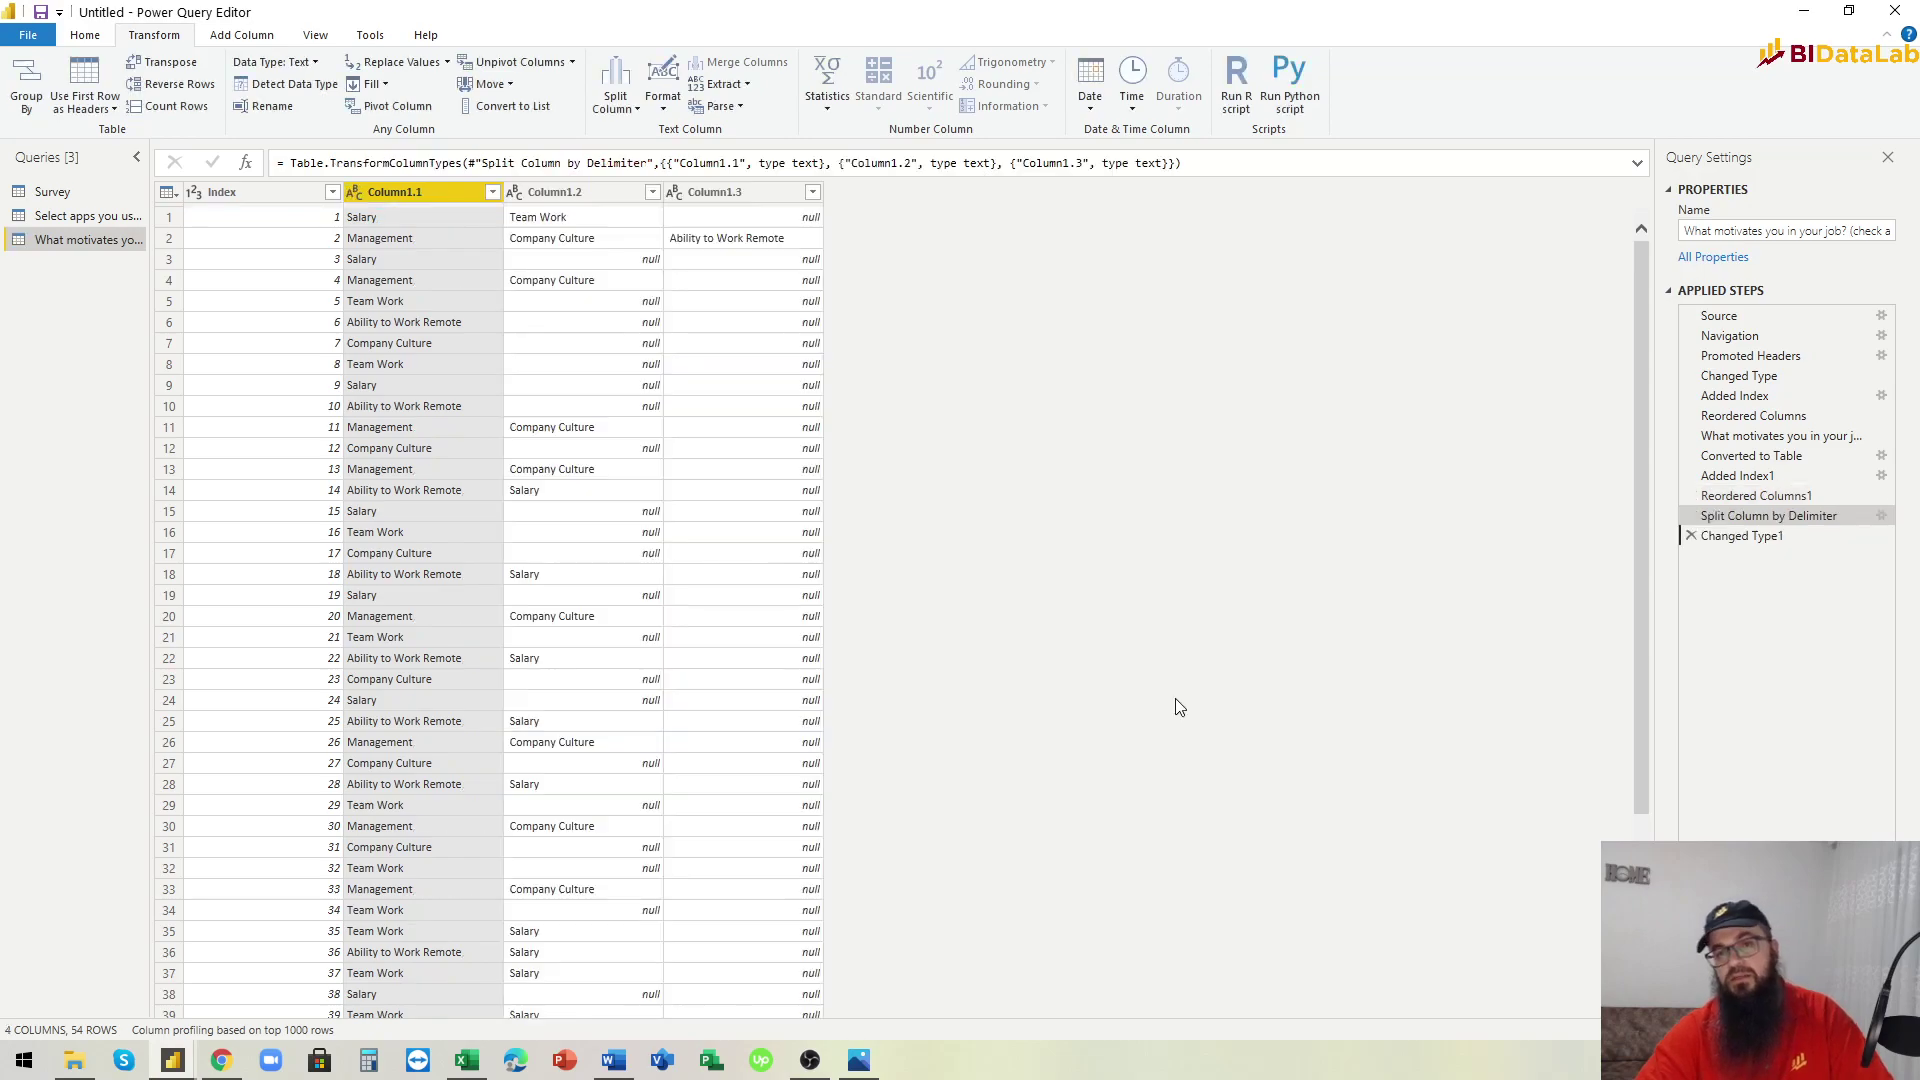
Unpivot all columns except Index in the motivation query and remove the resulting Attribute column.
left_click(230, 194)
right_click(230, 194)
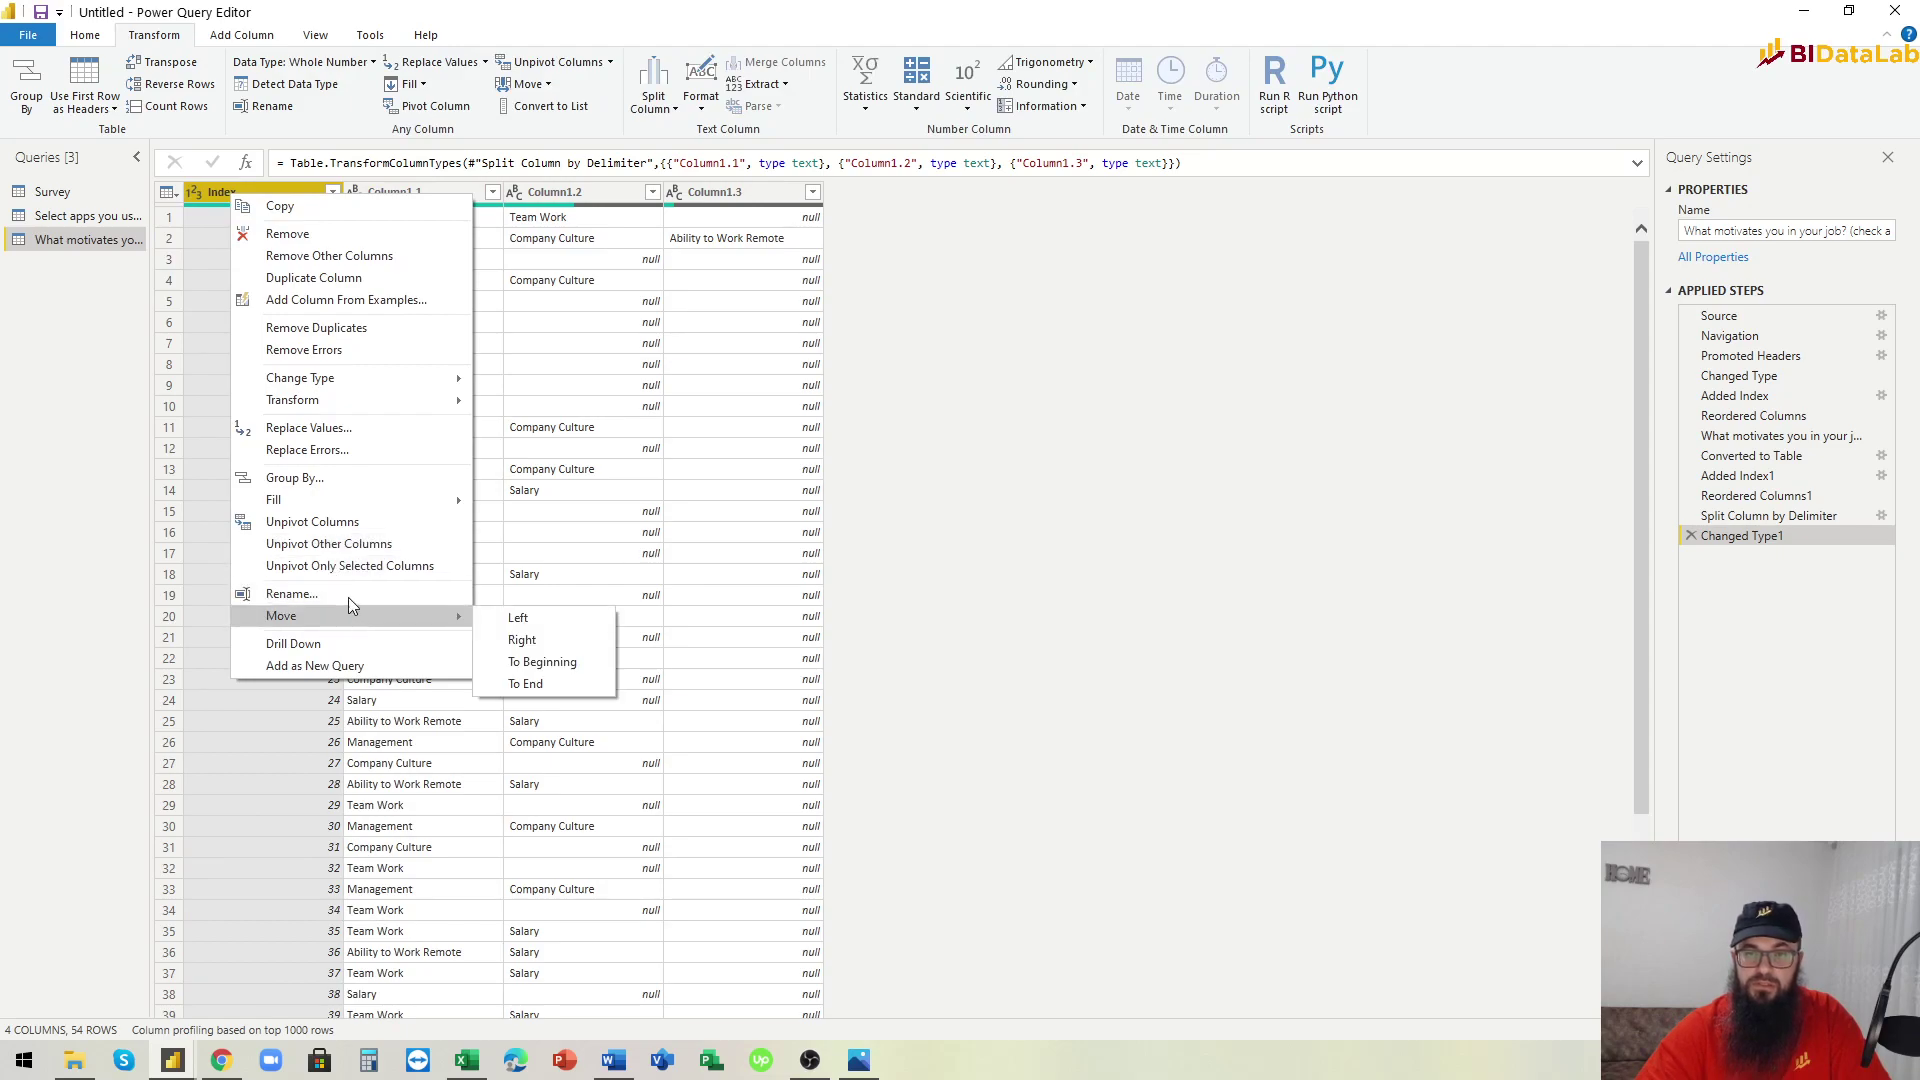
left_click(329, 543)
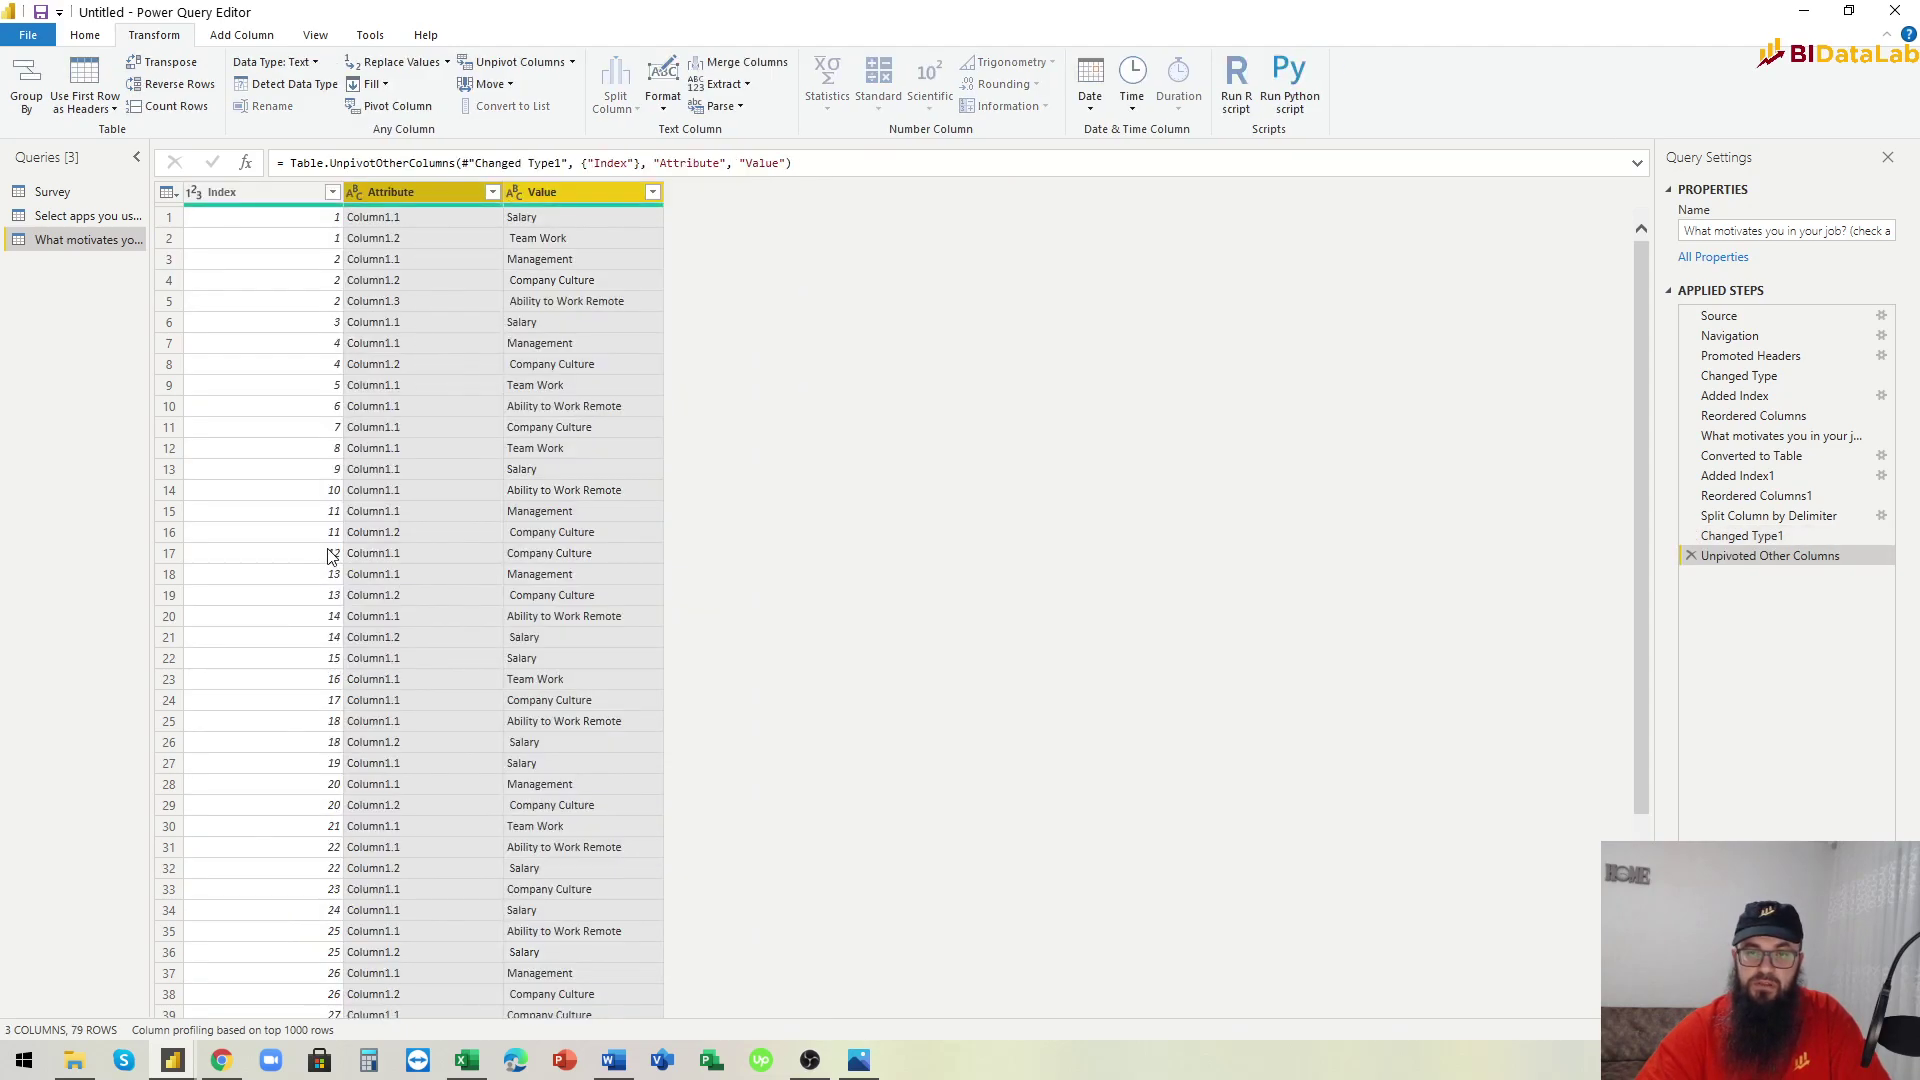
right_click(432, 204)
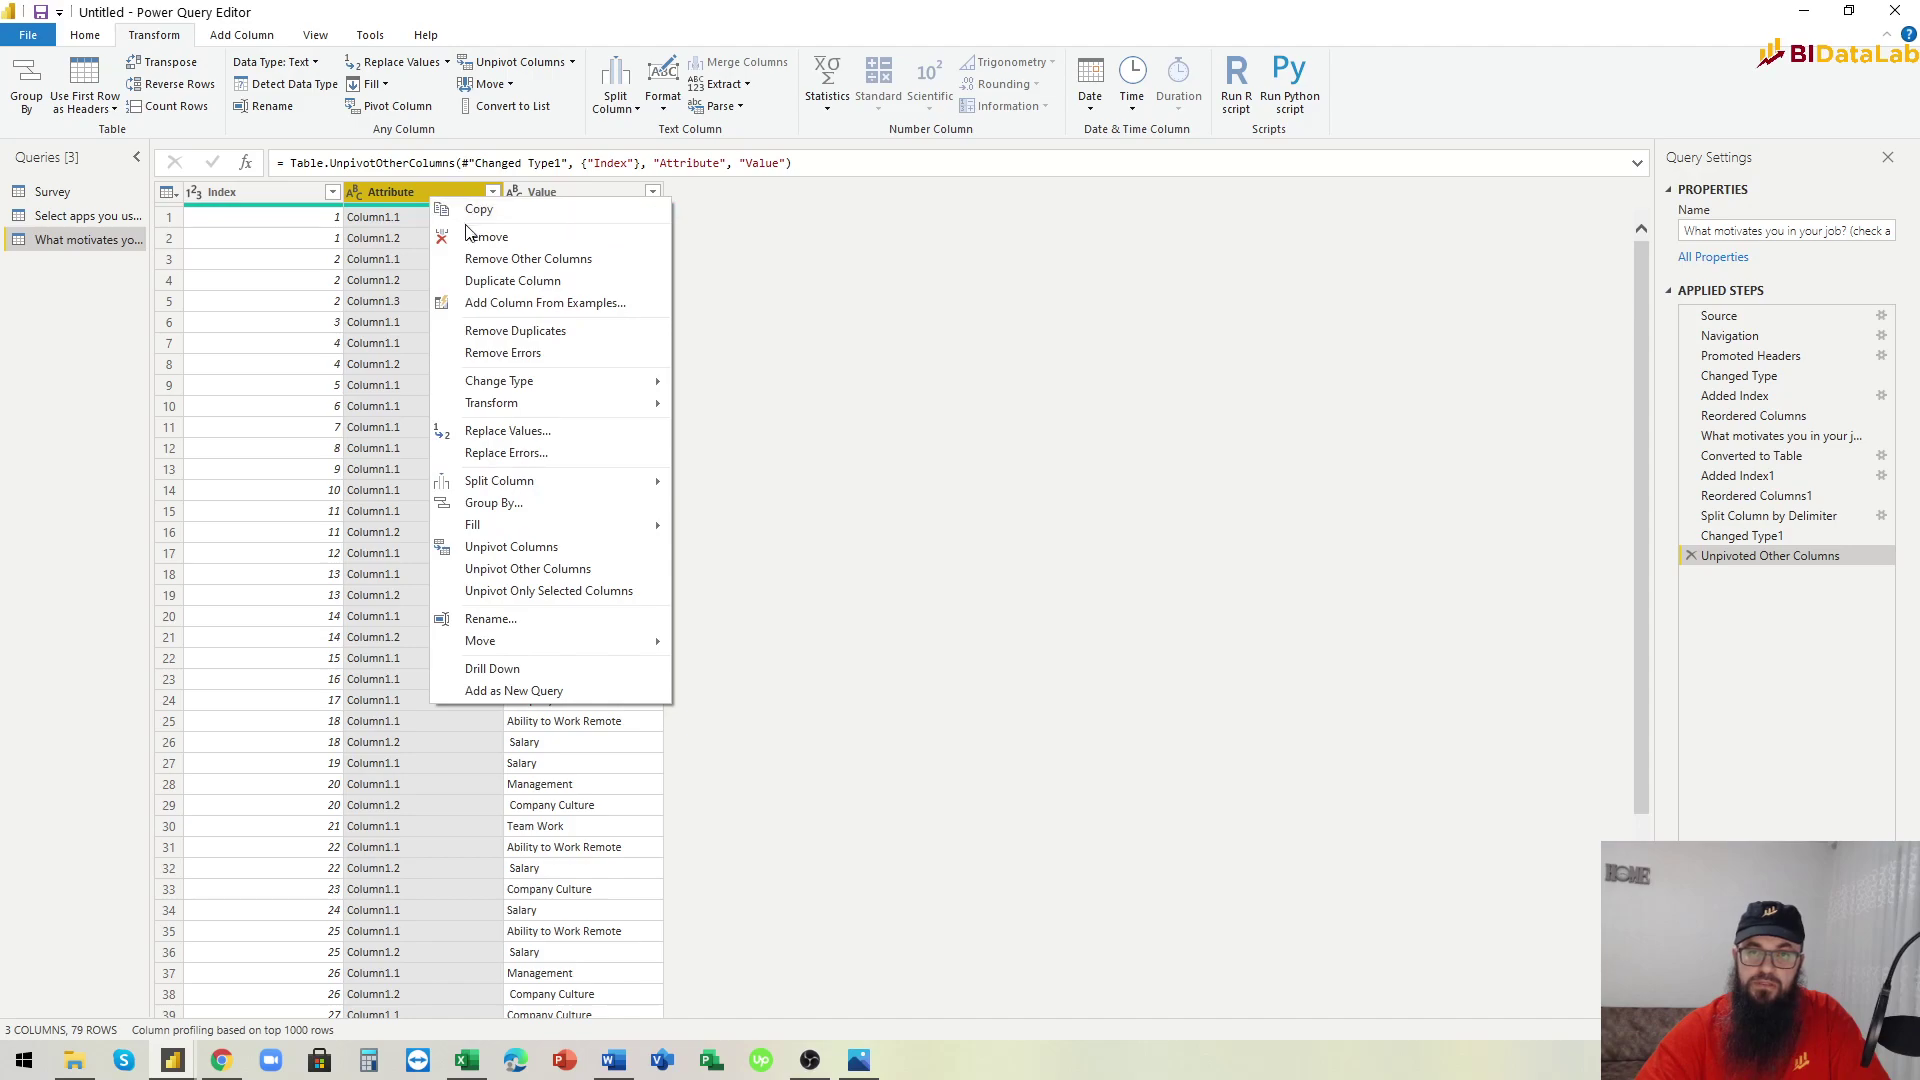
left_click(476, 240)
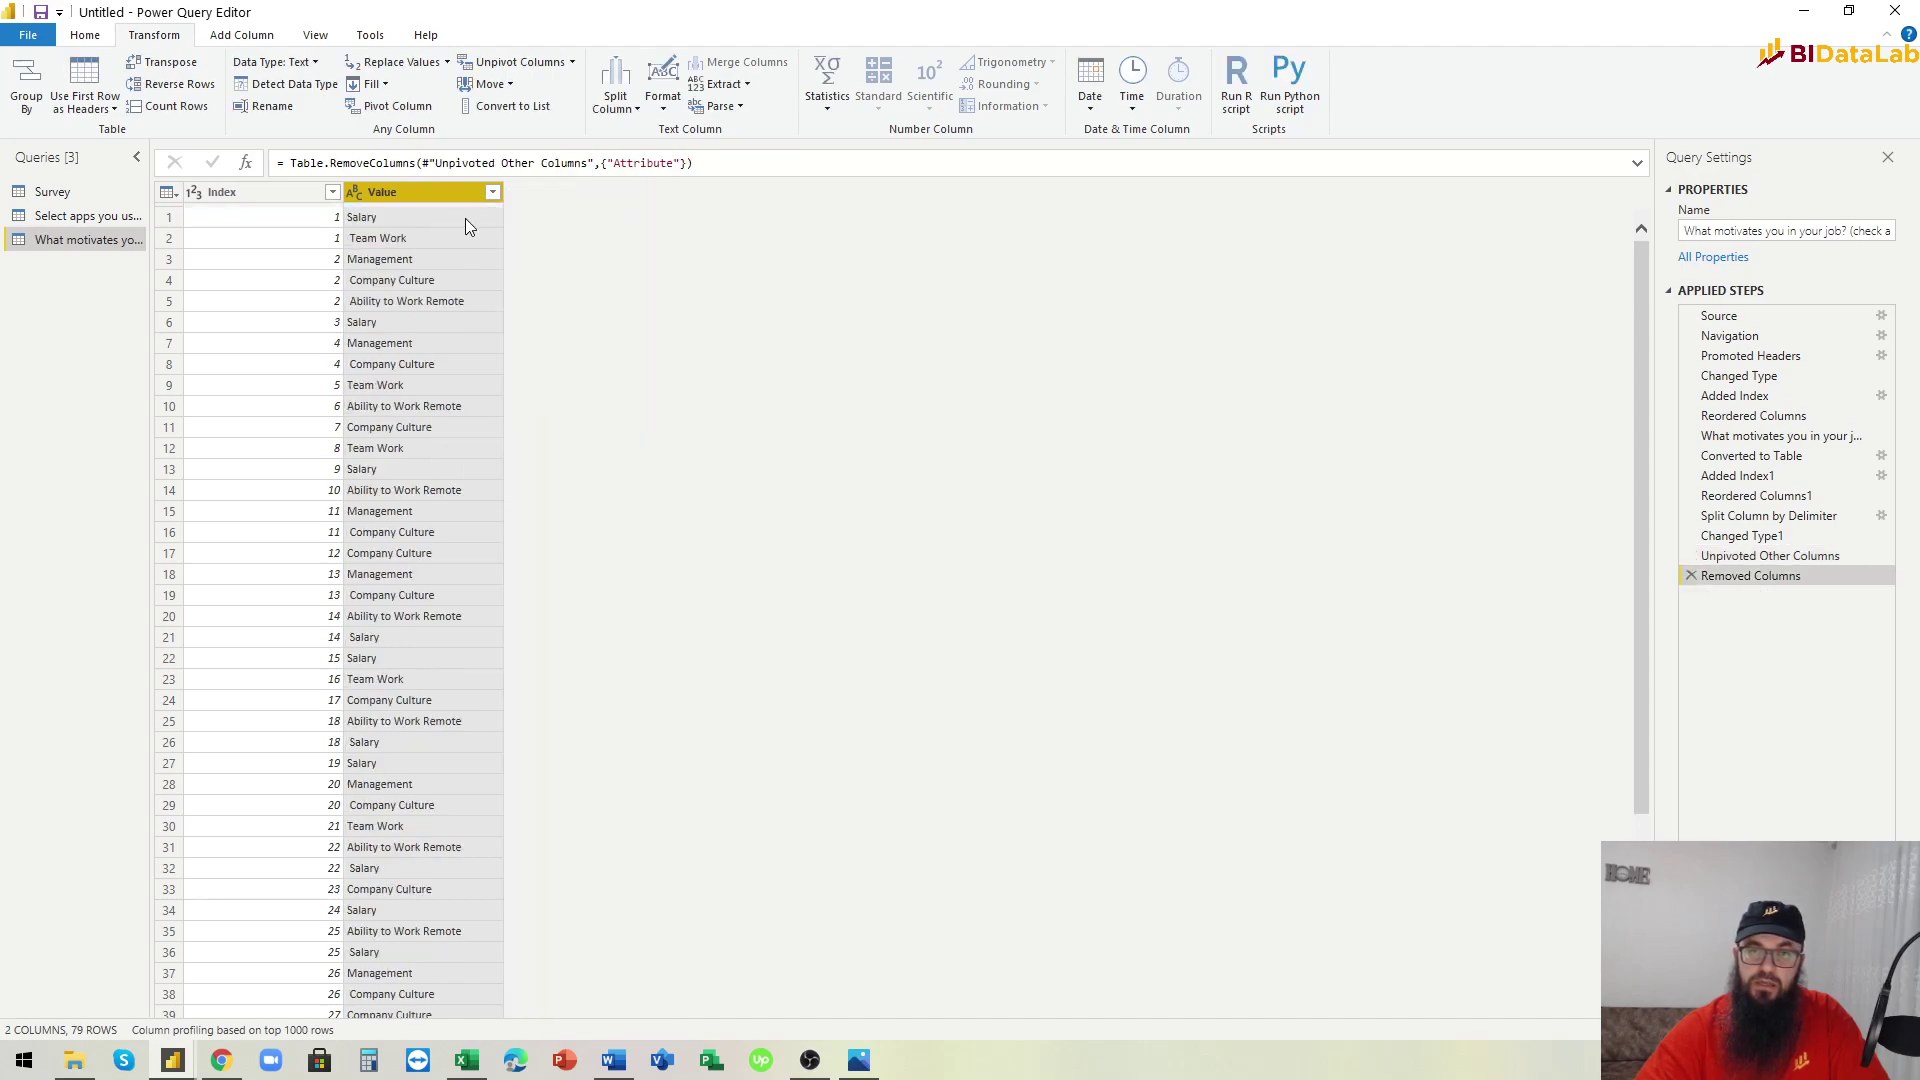
Rename the Value column of the motivation query to Motivator.
double_click(435, 188)
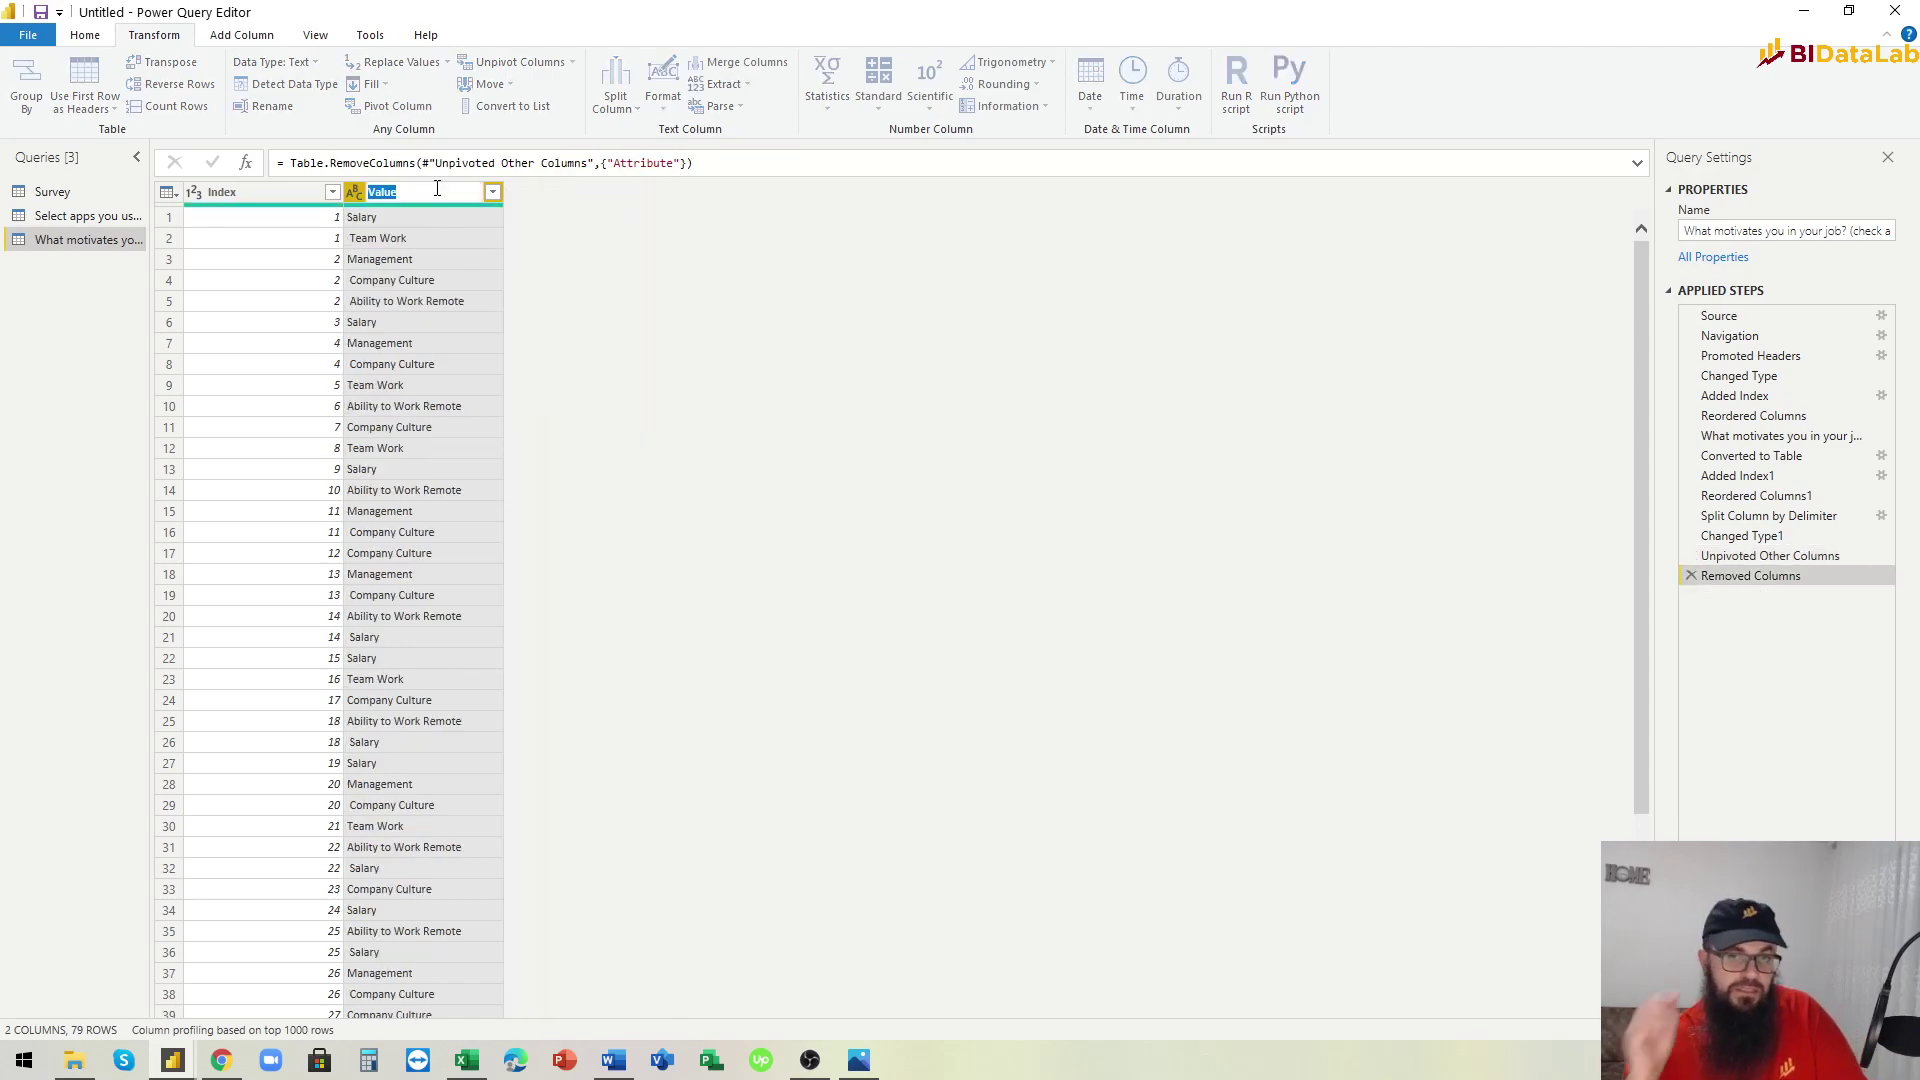
type("Mo")
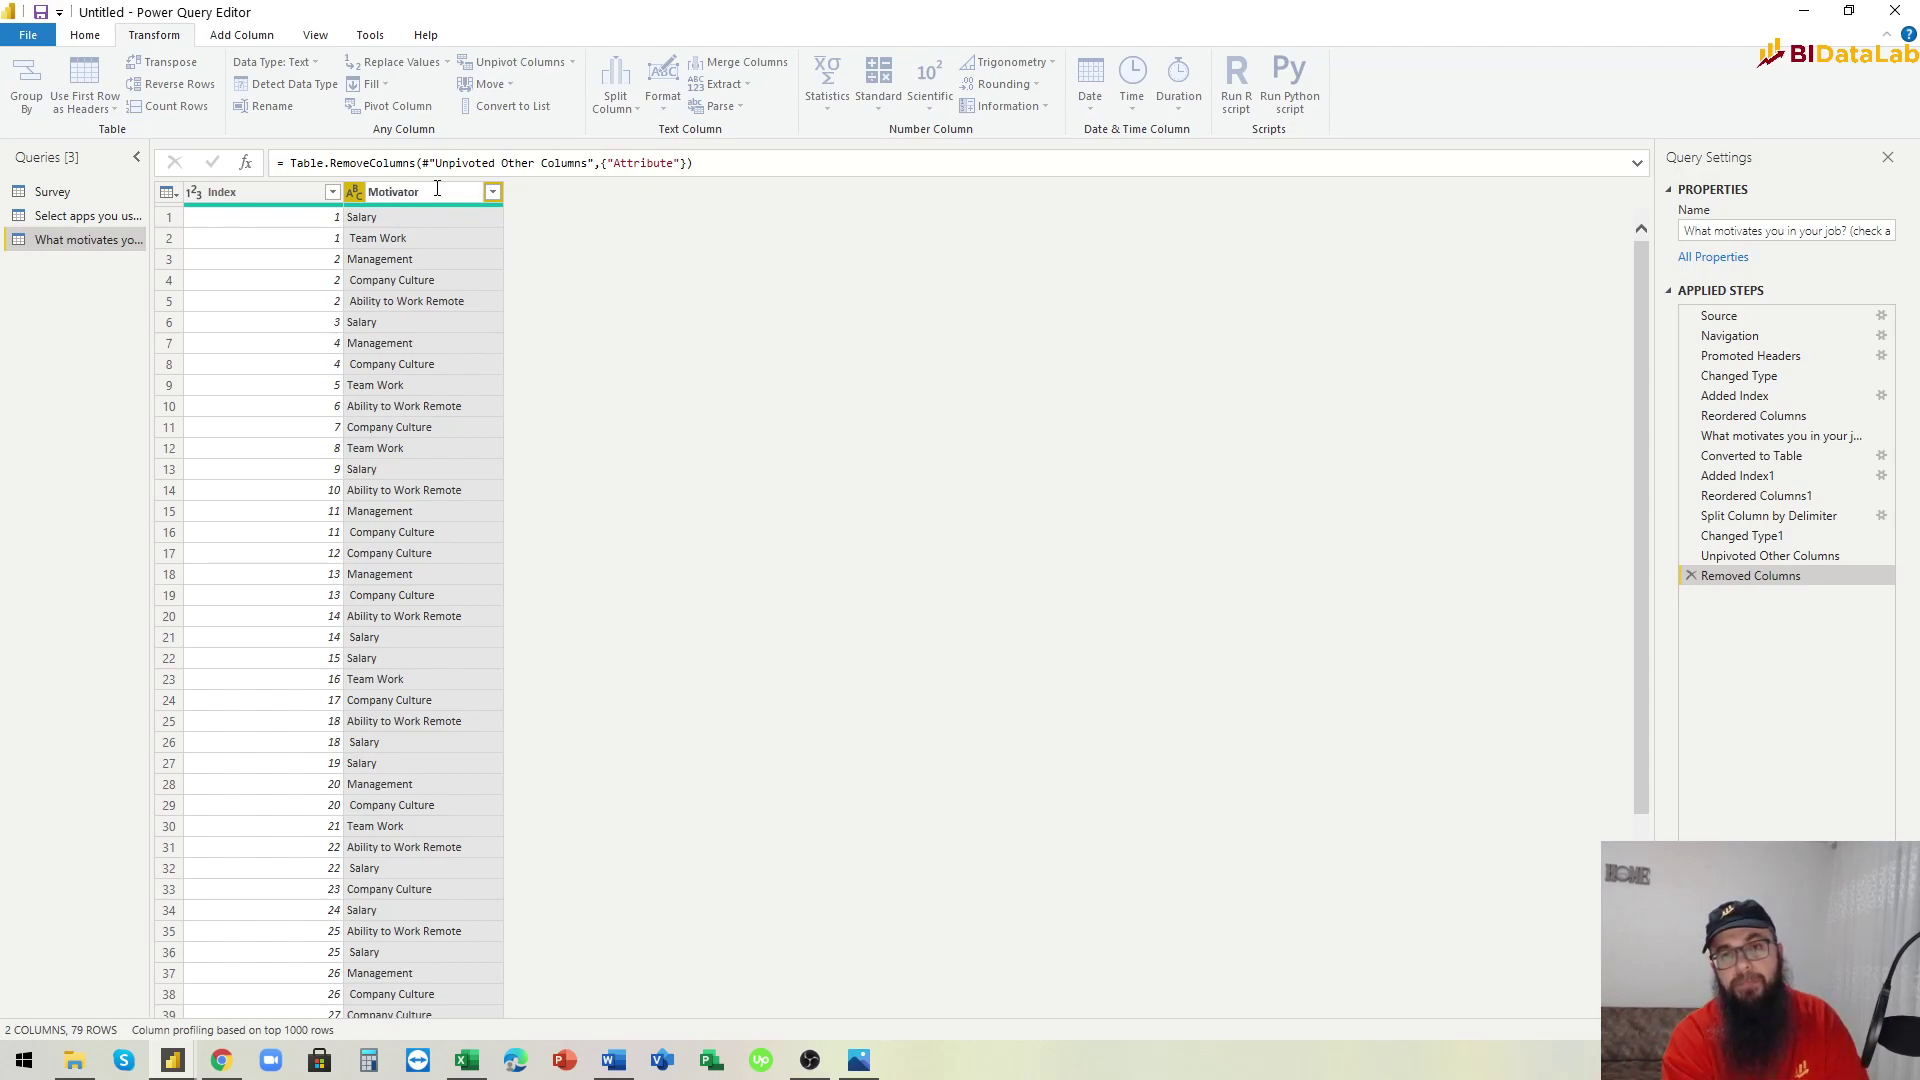
type("tivator")
key("Return")
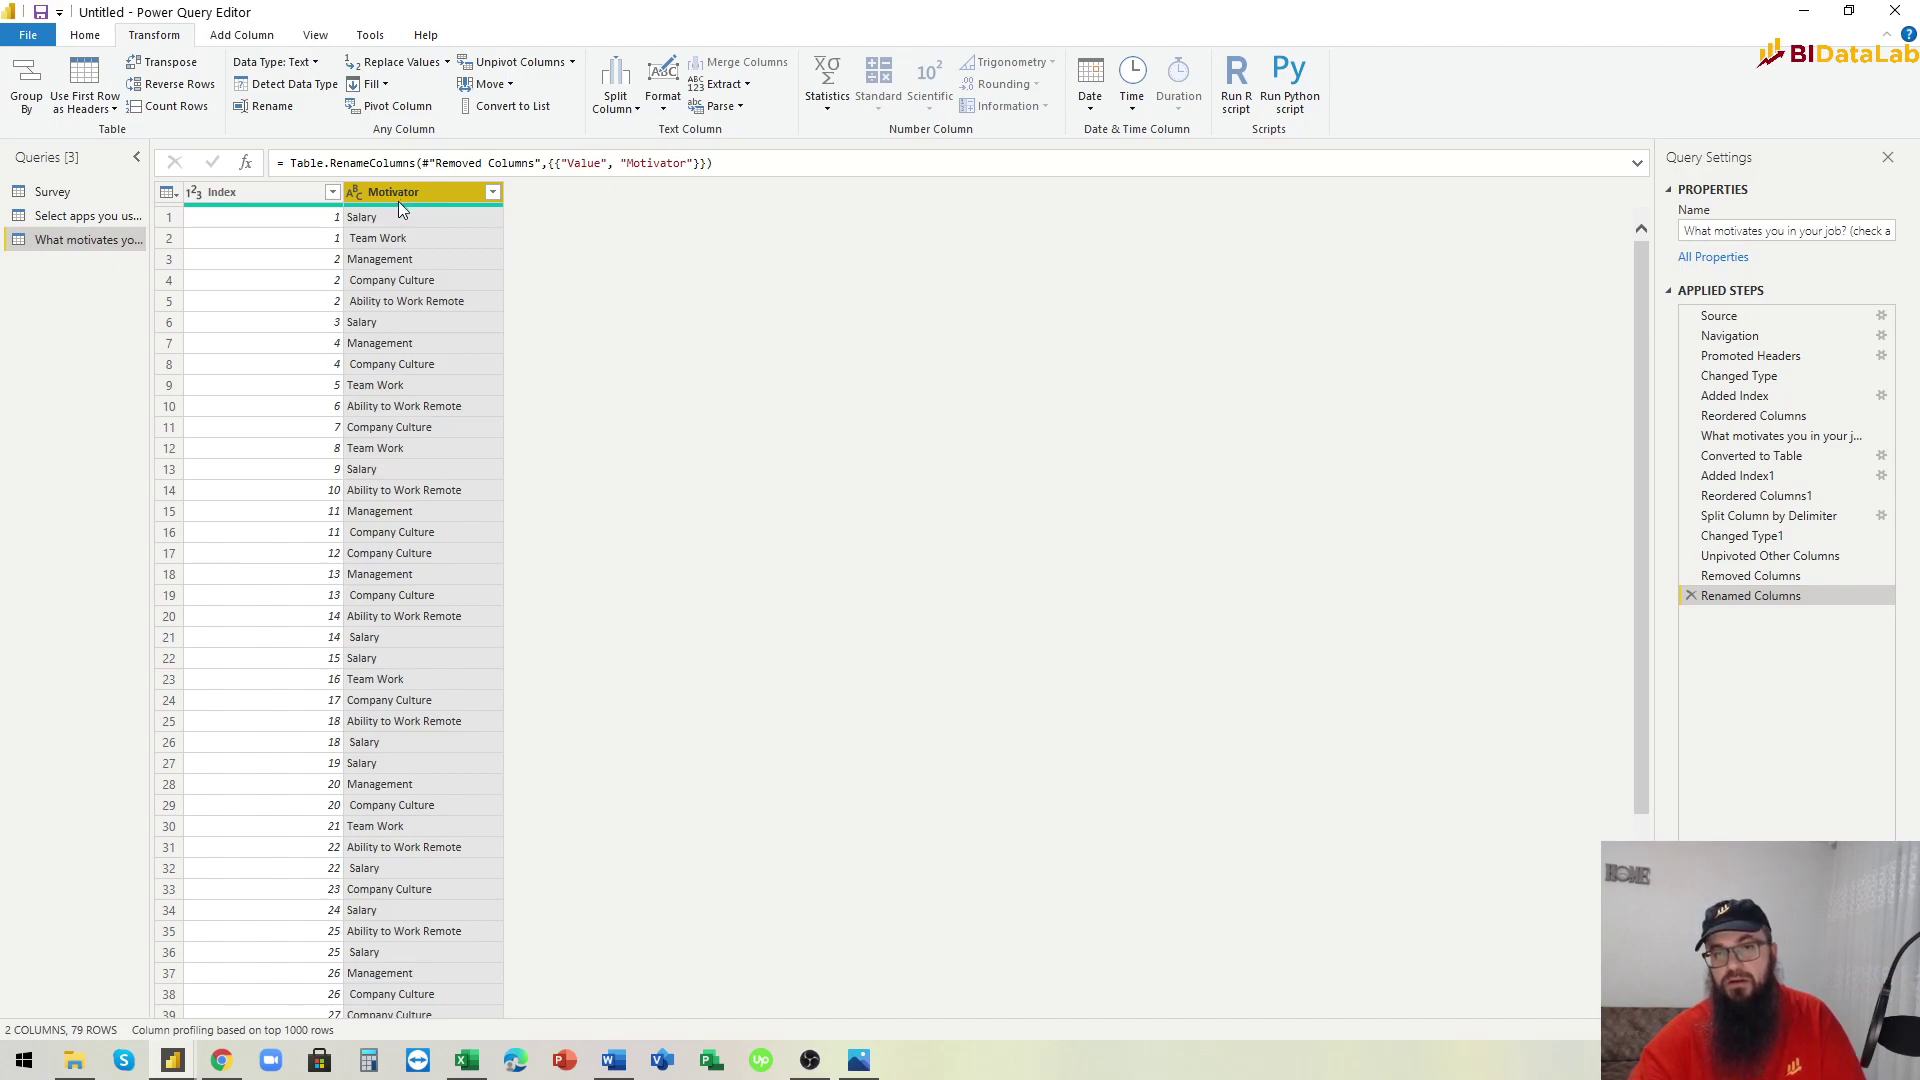
Trim and clean the text in the Motivator column.
left_click(665, 106)
left_click(688, 196)
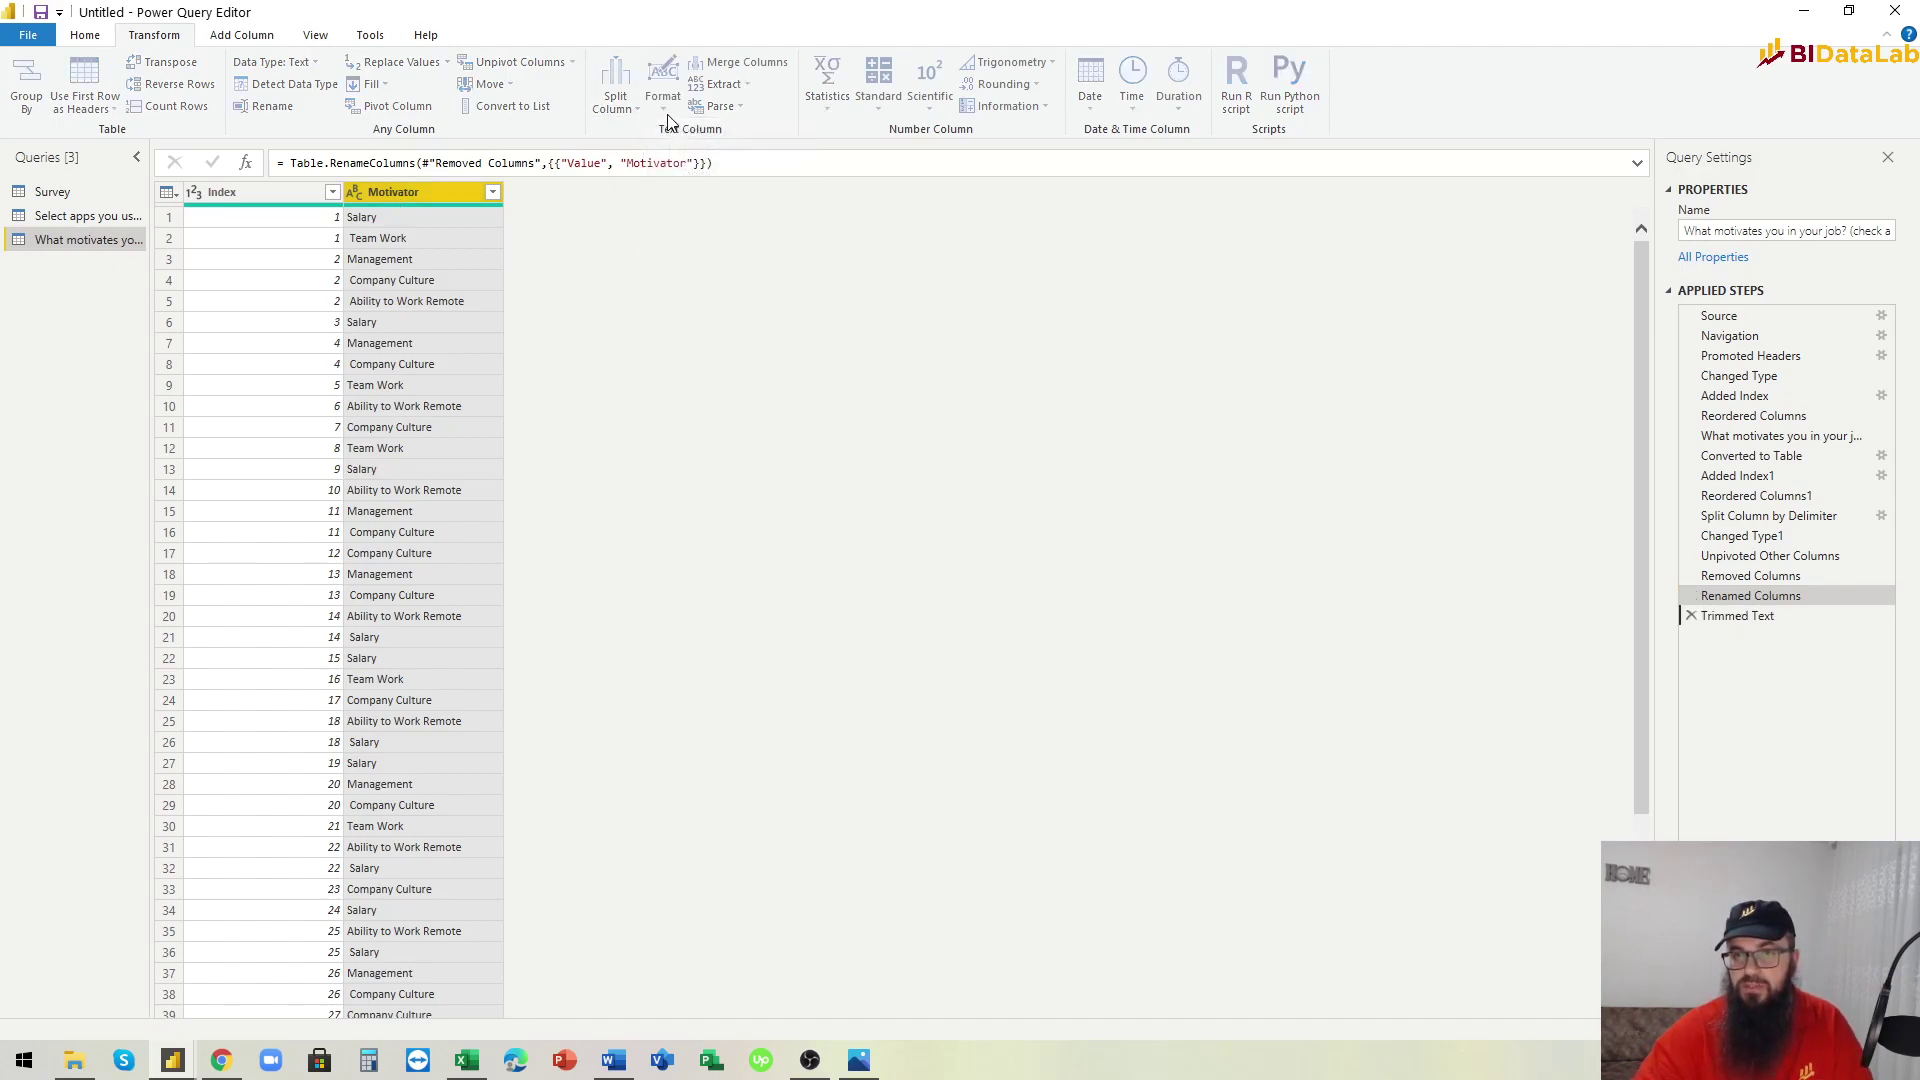
left_click(667, 108)
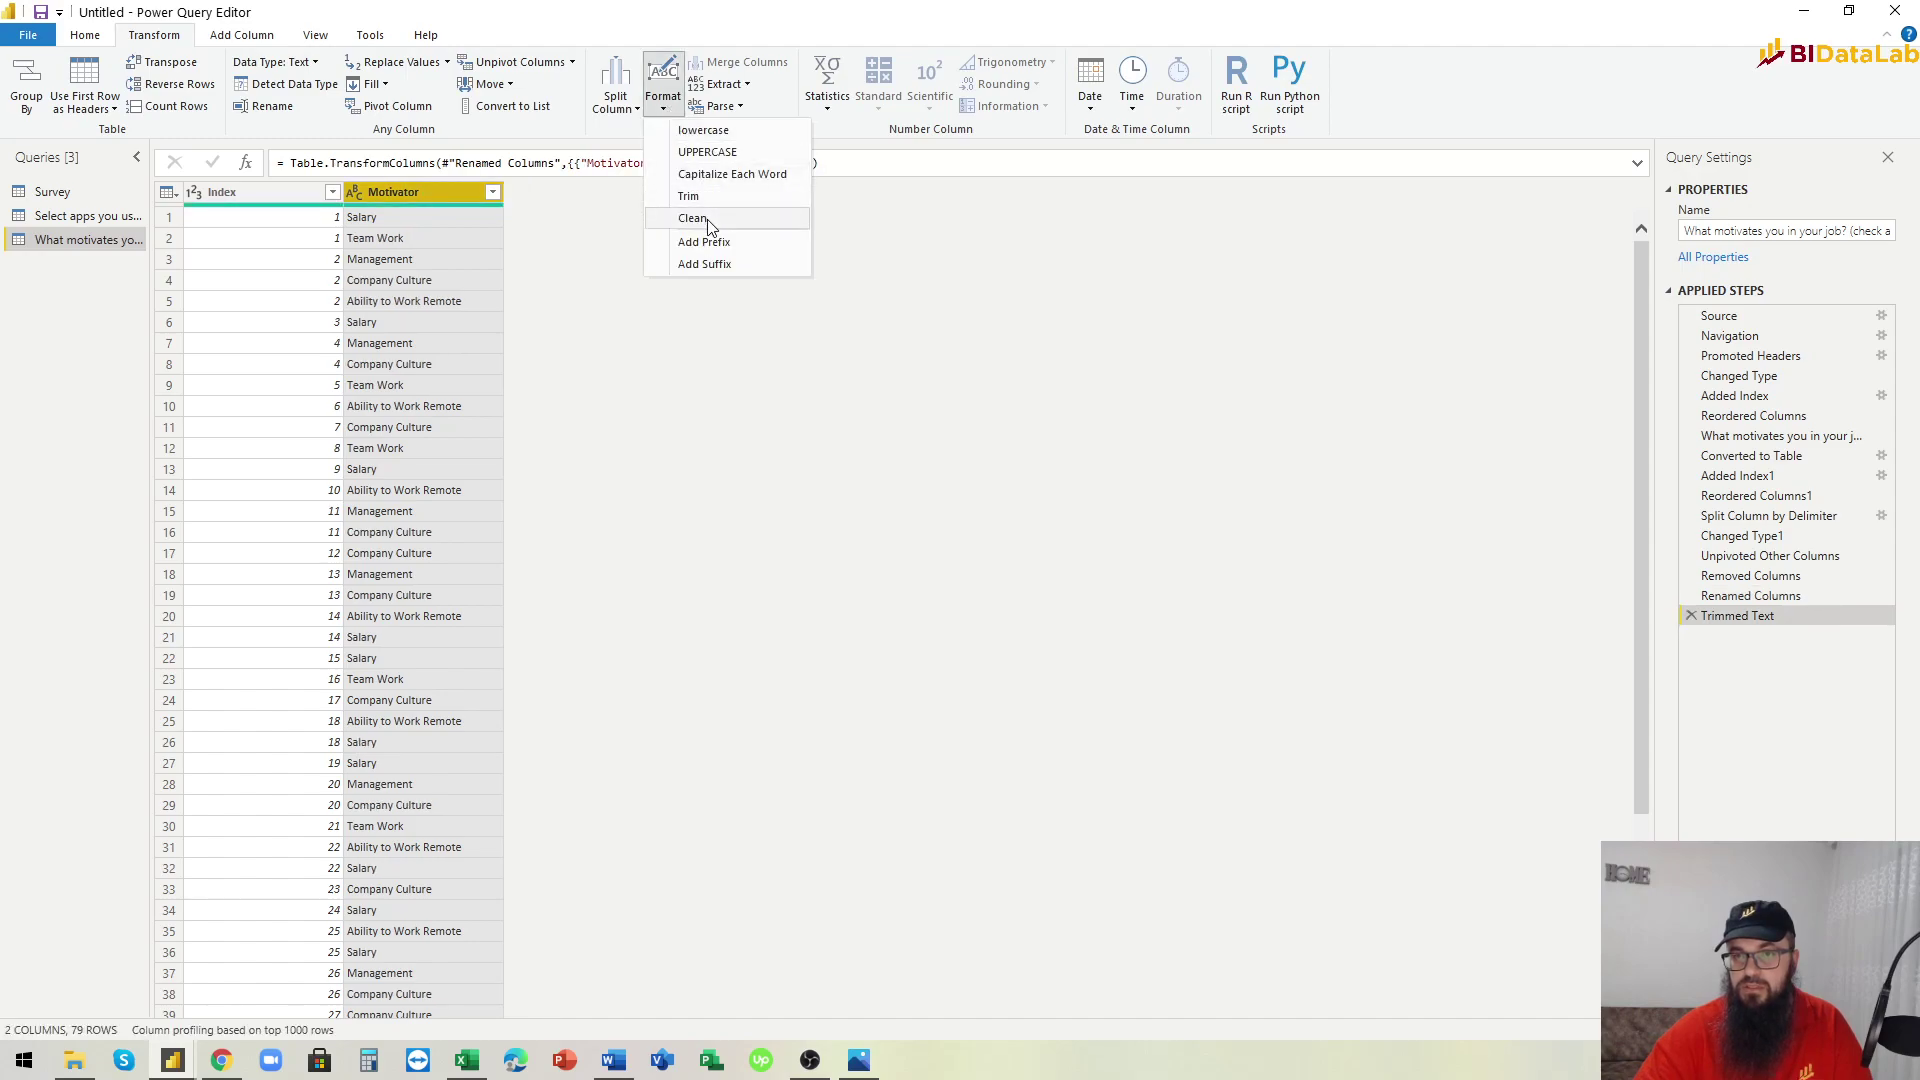
left_click(707, 220)
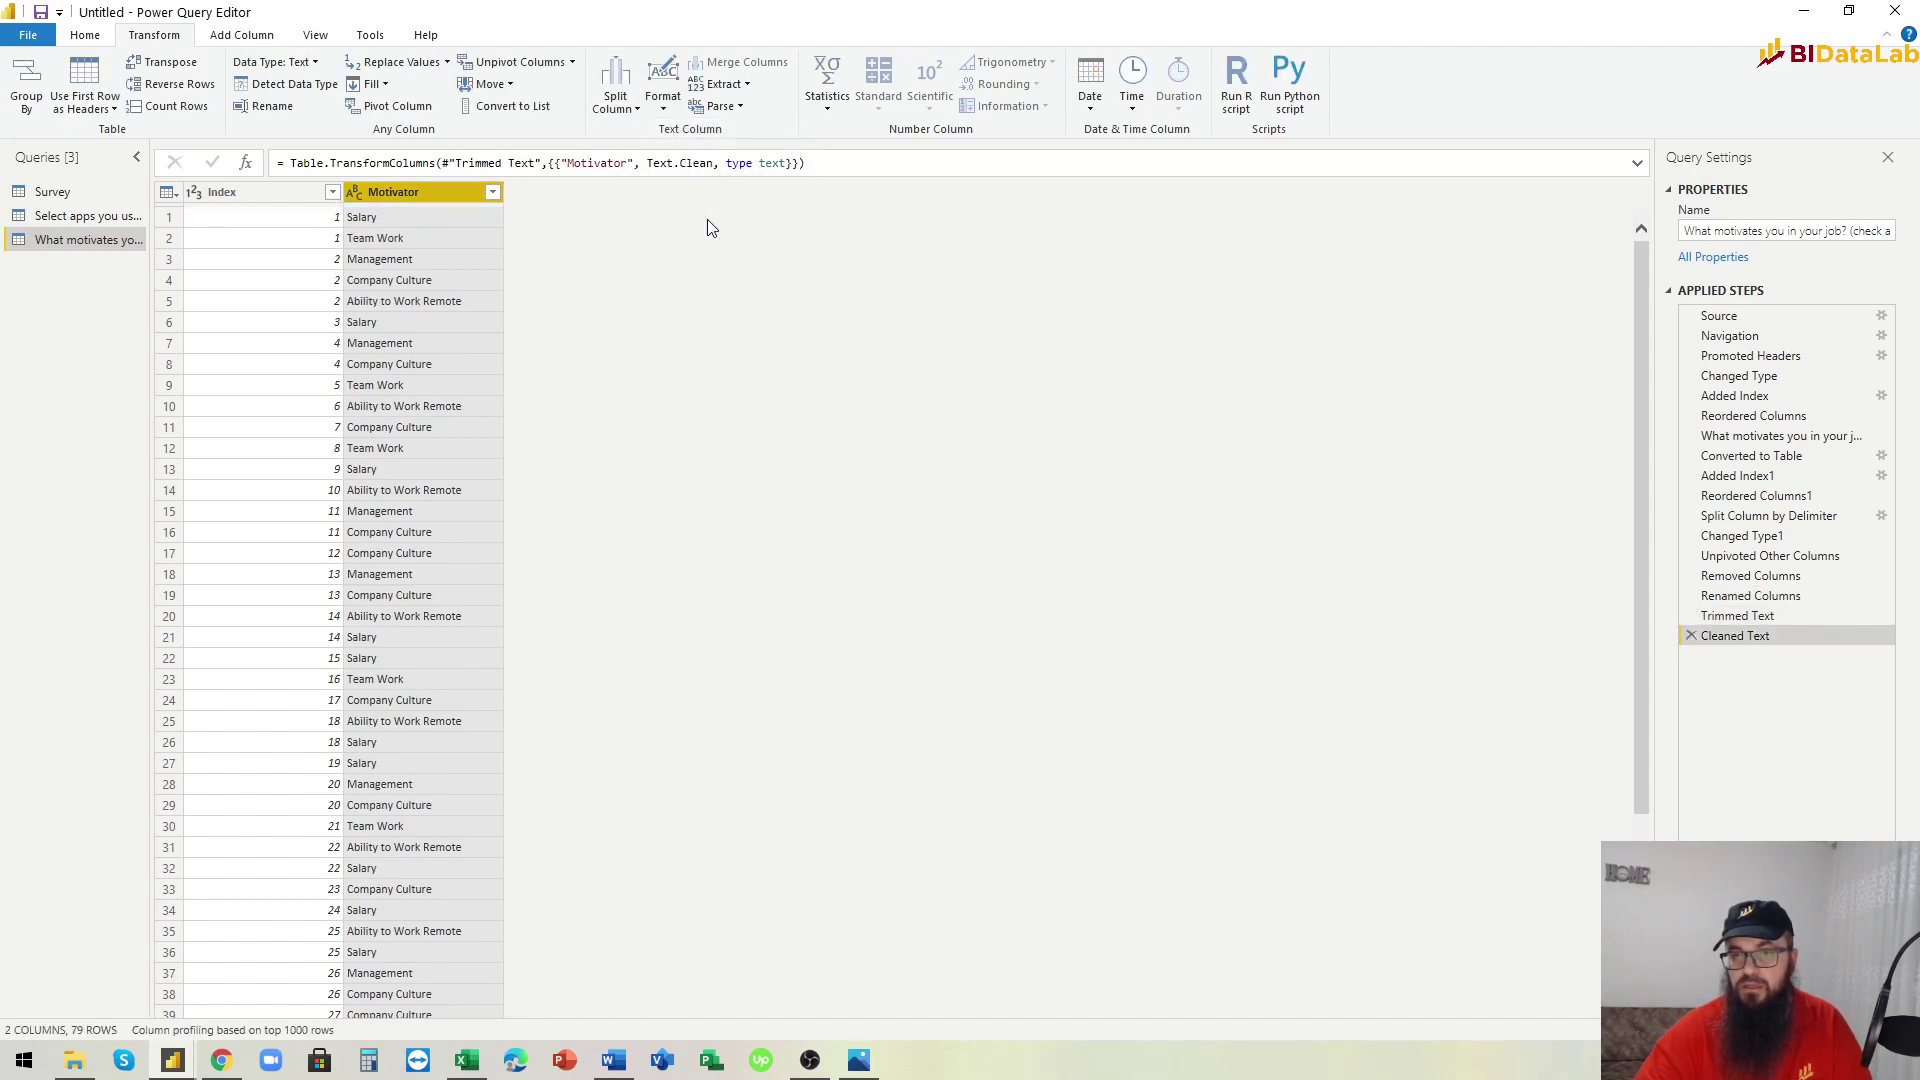
Trim and clean the text in the Application column of the "Select apps you use daily" query.
left_click(93, 219)
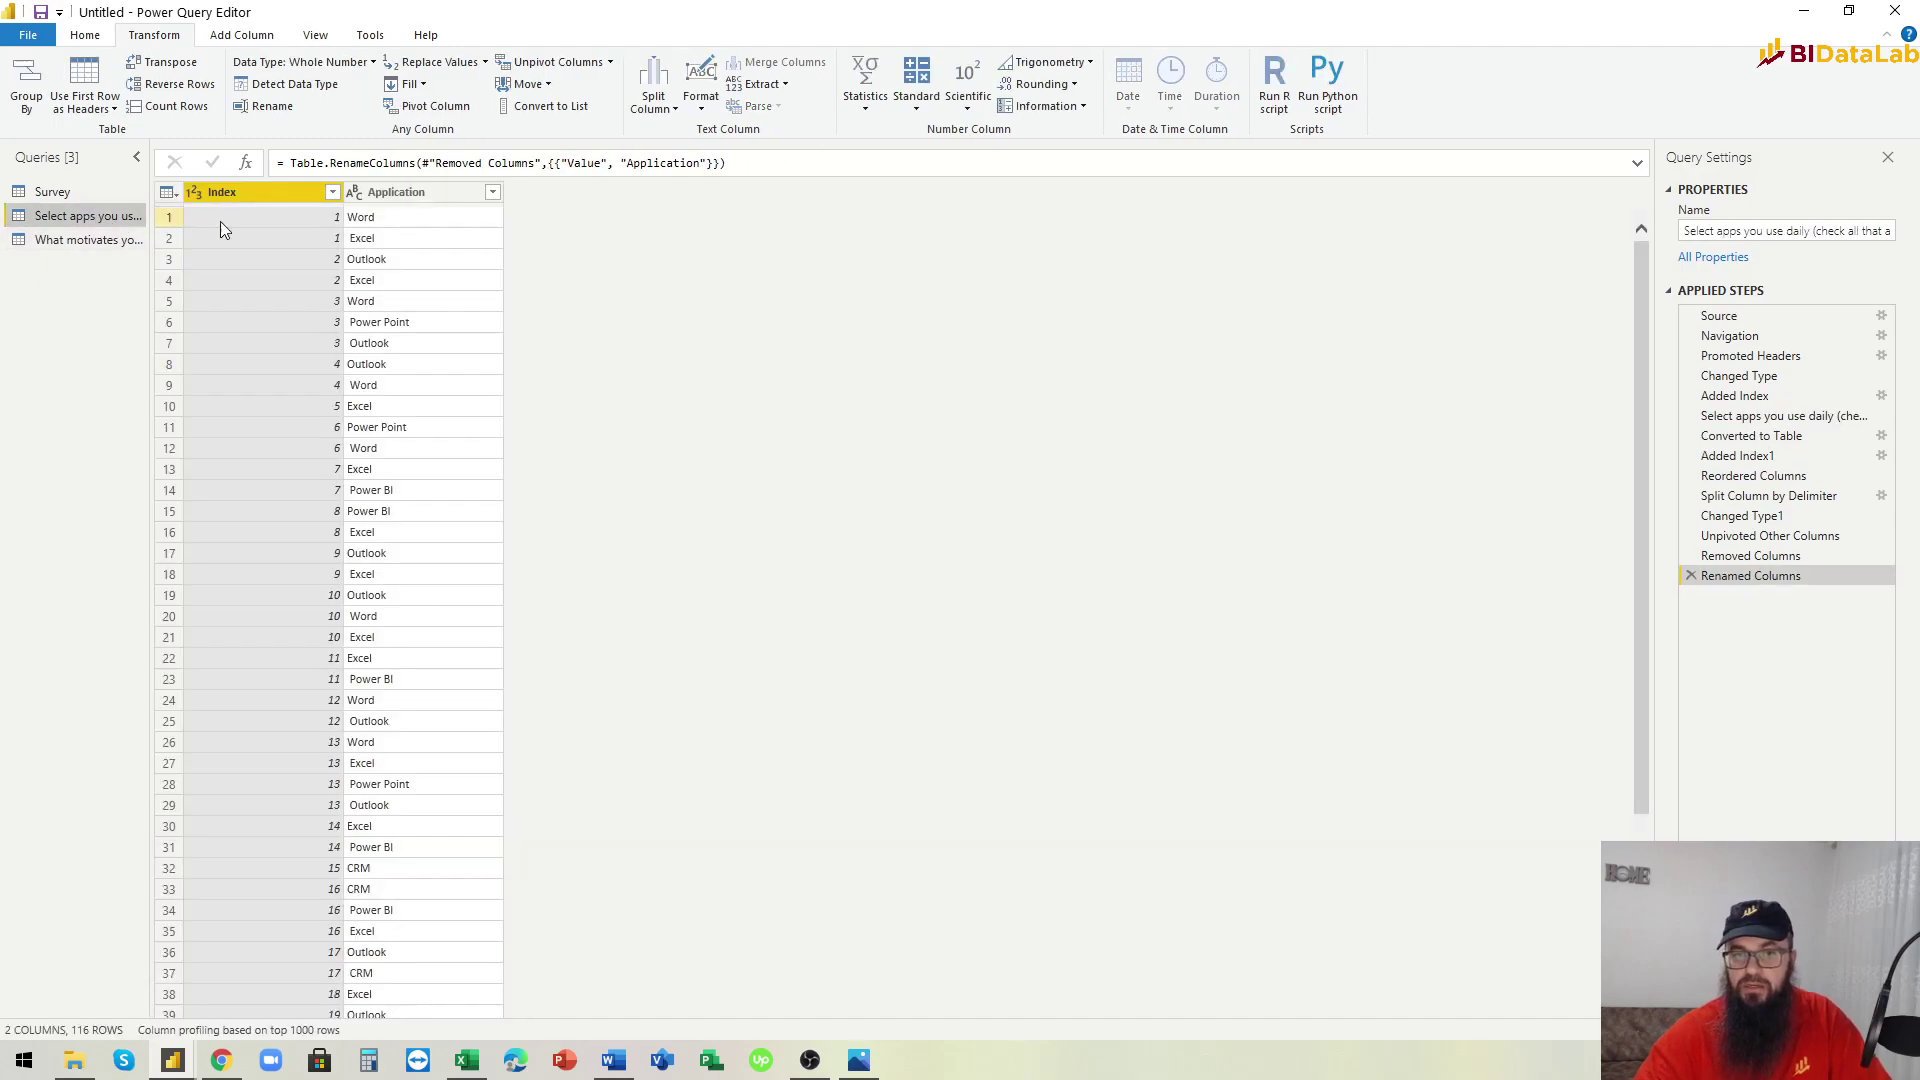
left_click(415, 193)
left_click(647, 113)
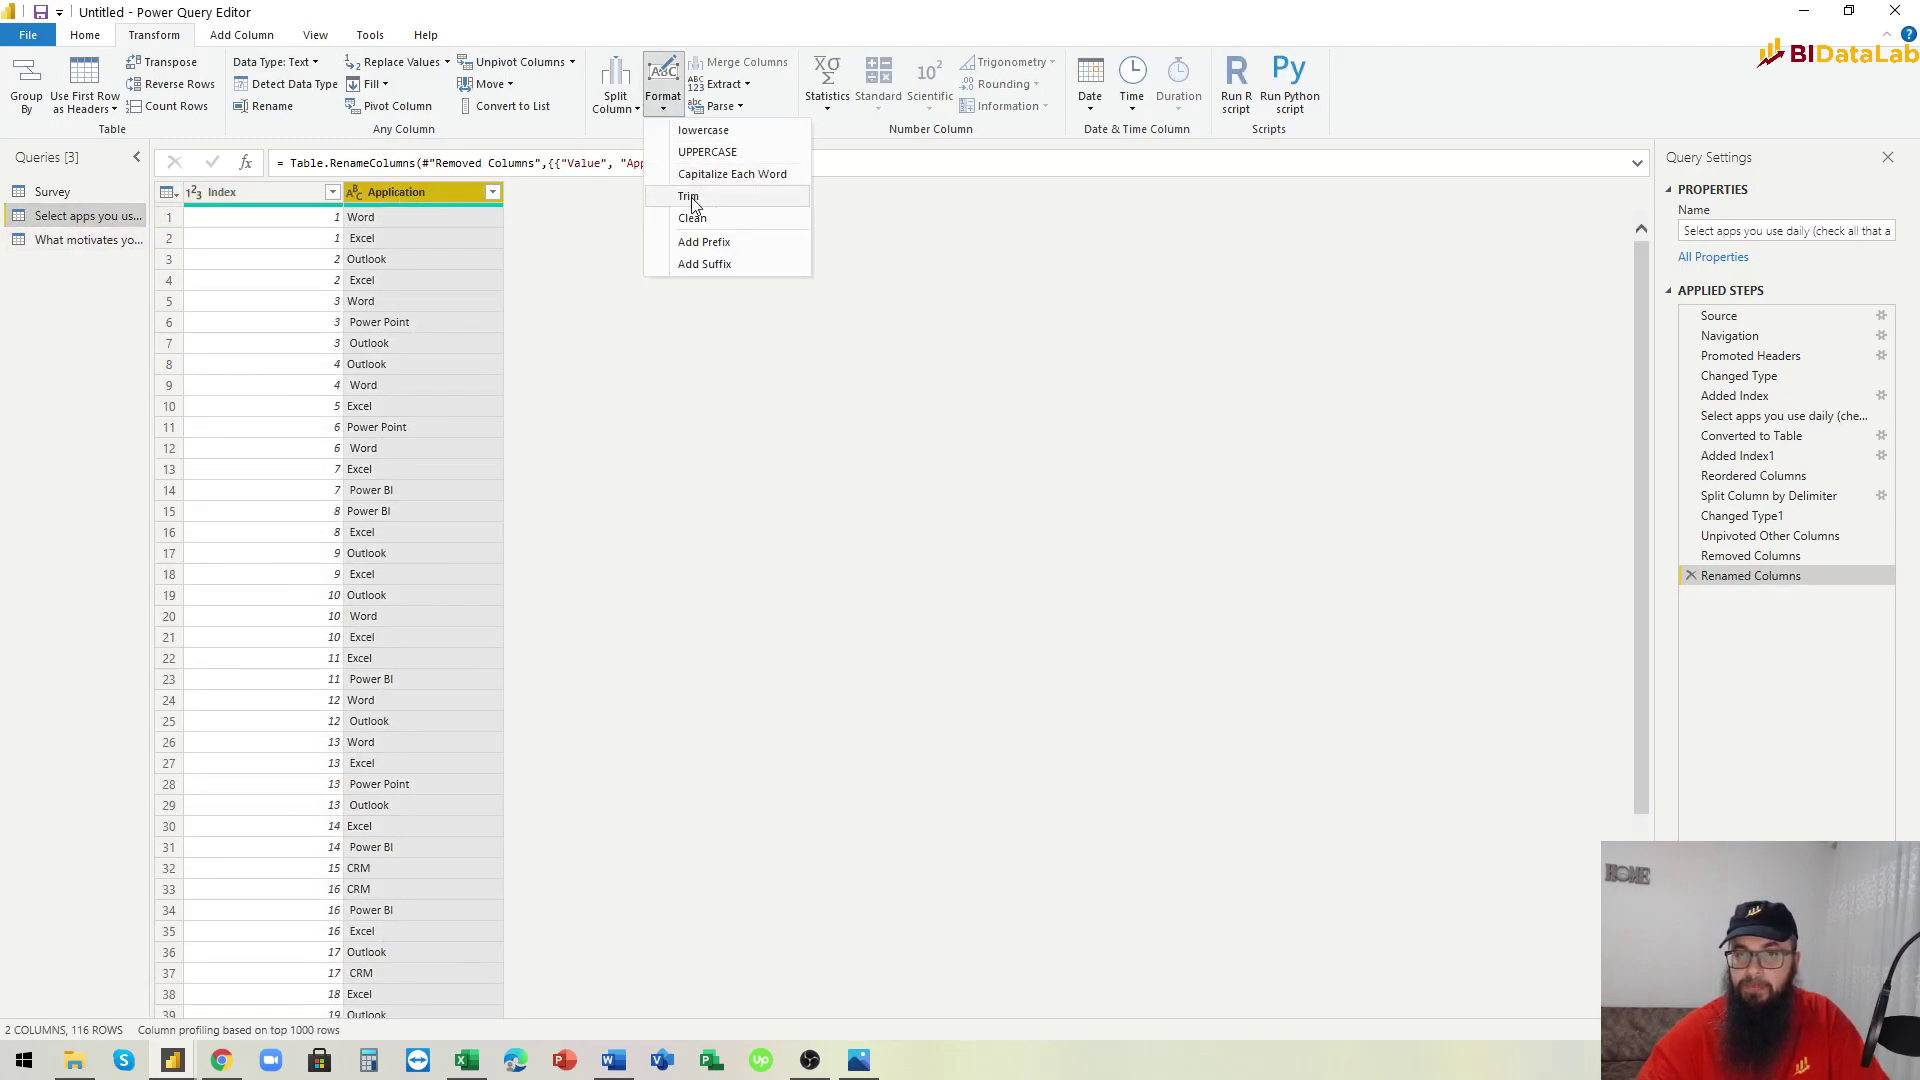
left_click(689, 197)
left_click(660, 115)
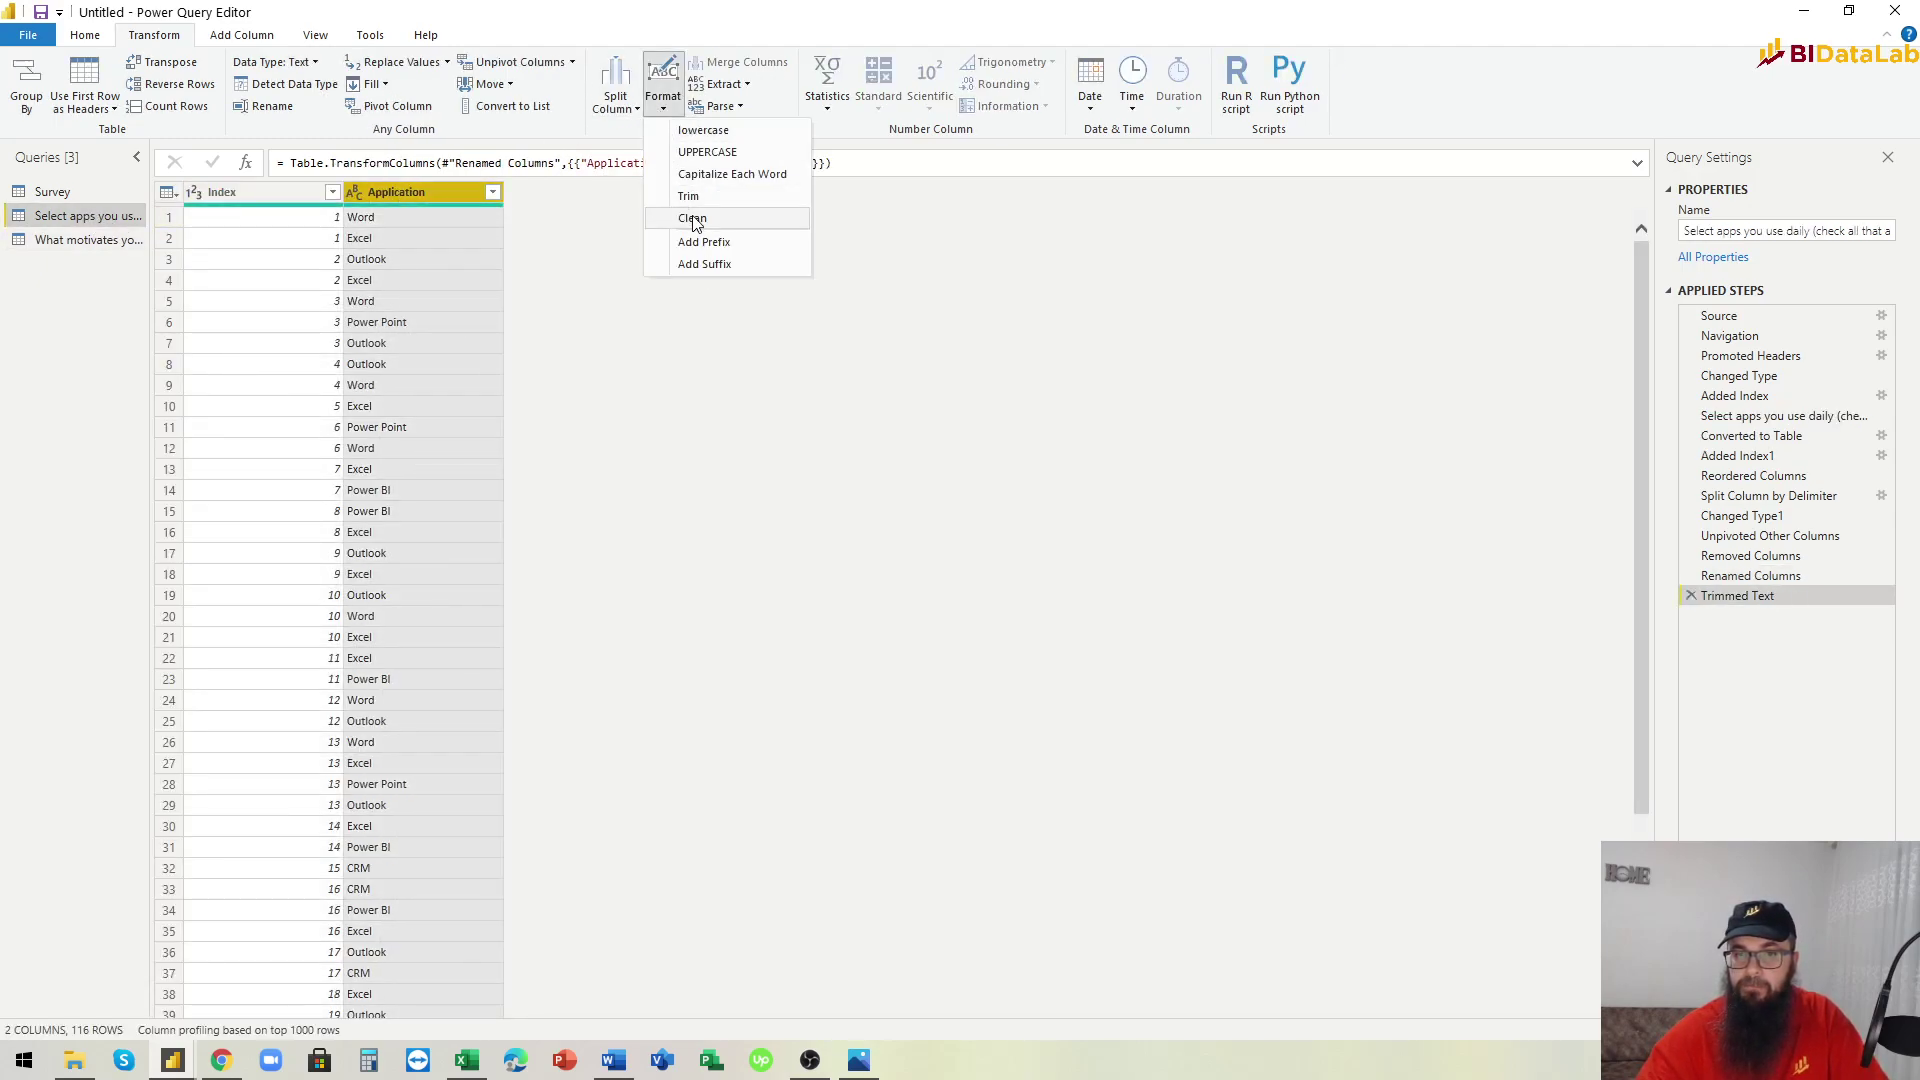
left_click(694, 220)
Remove the "Select apps you use daily" and "What motivates you in your job?" columns from the Survey query.
left_click(55, 193)
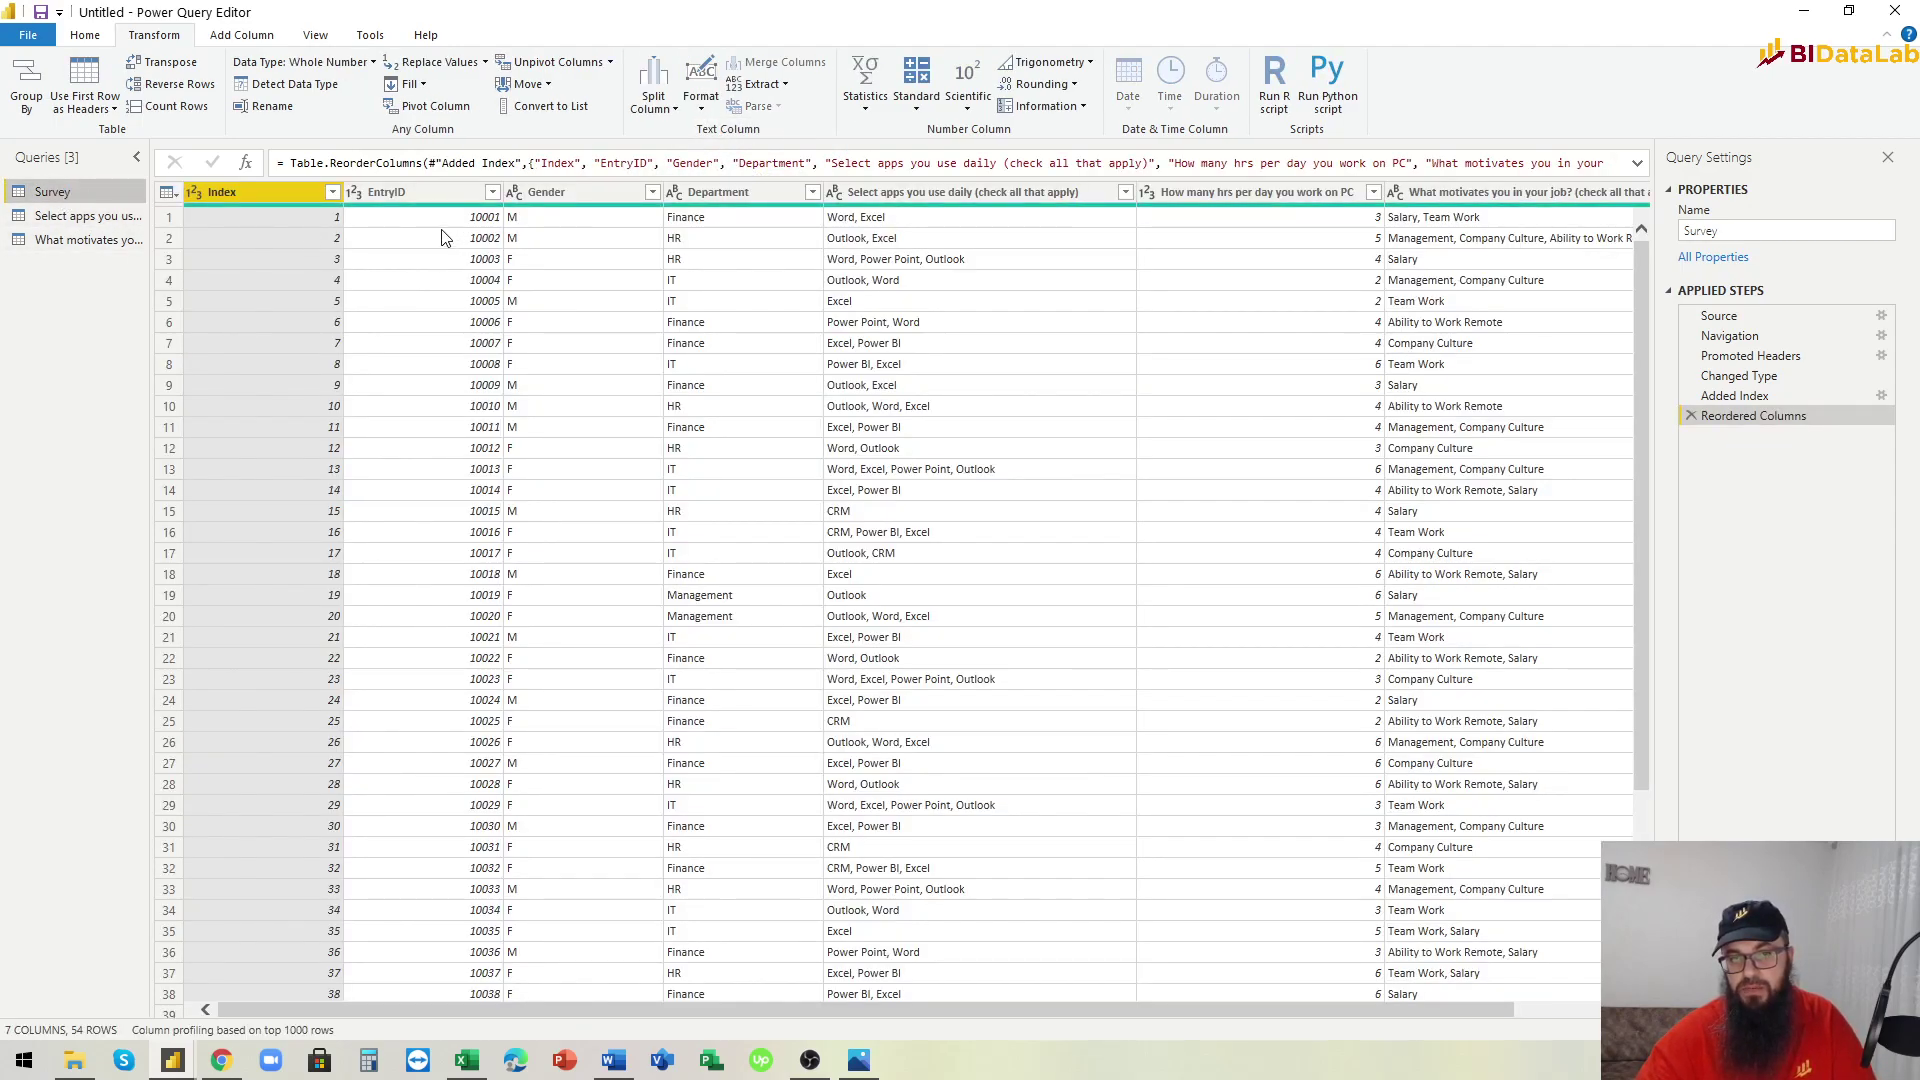
left_click(940, 193)
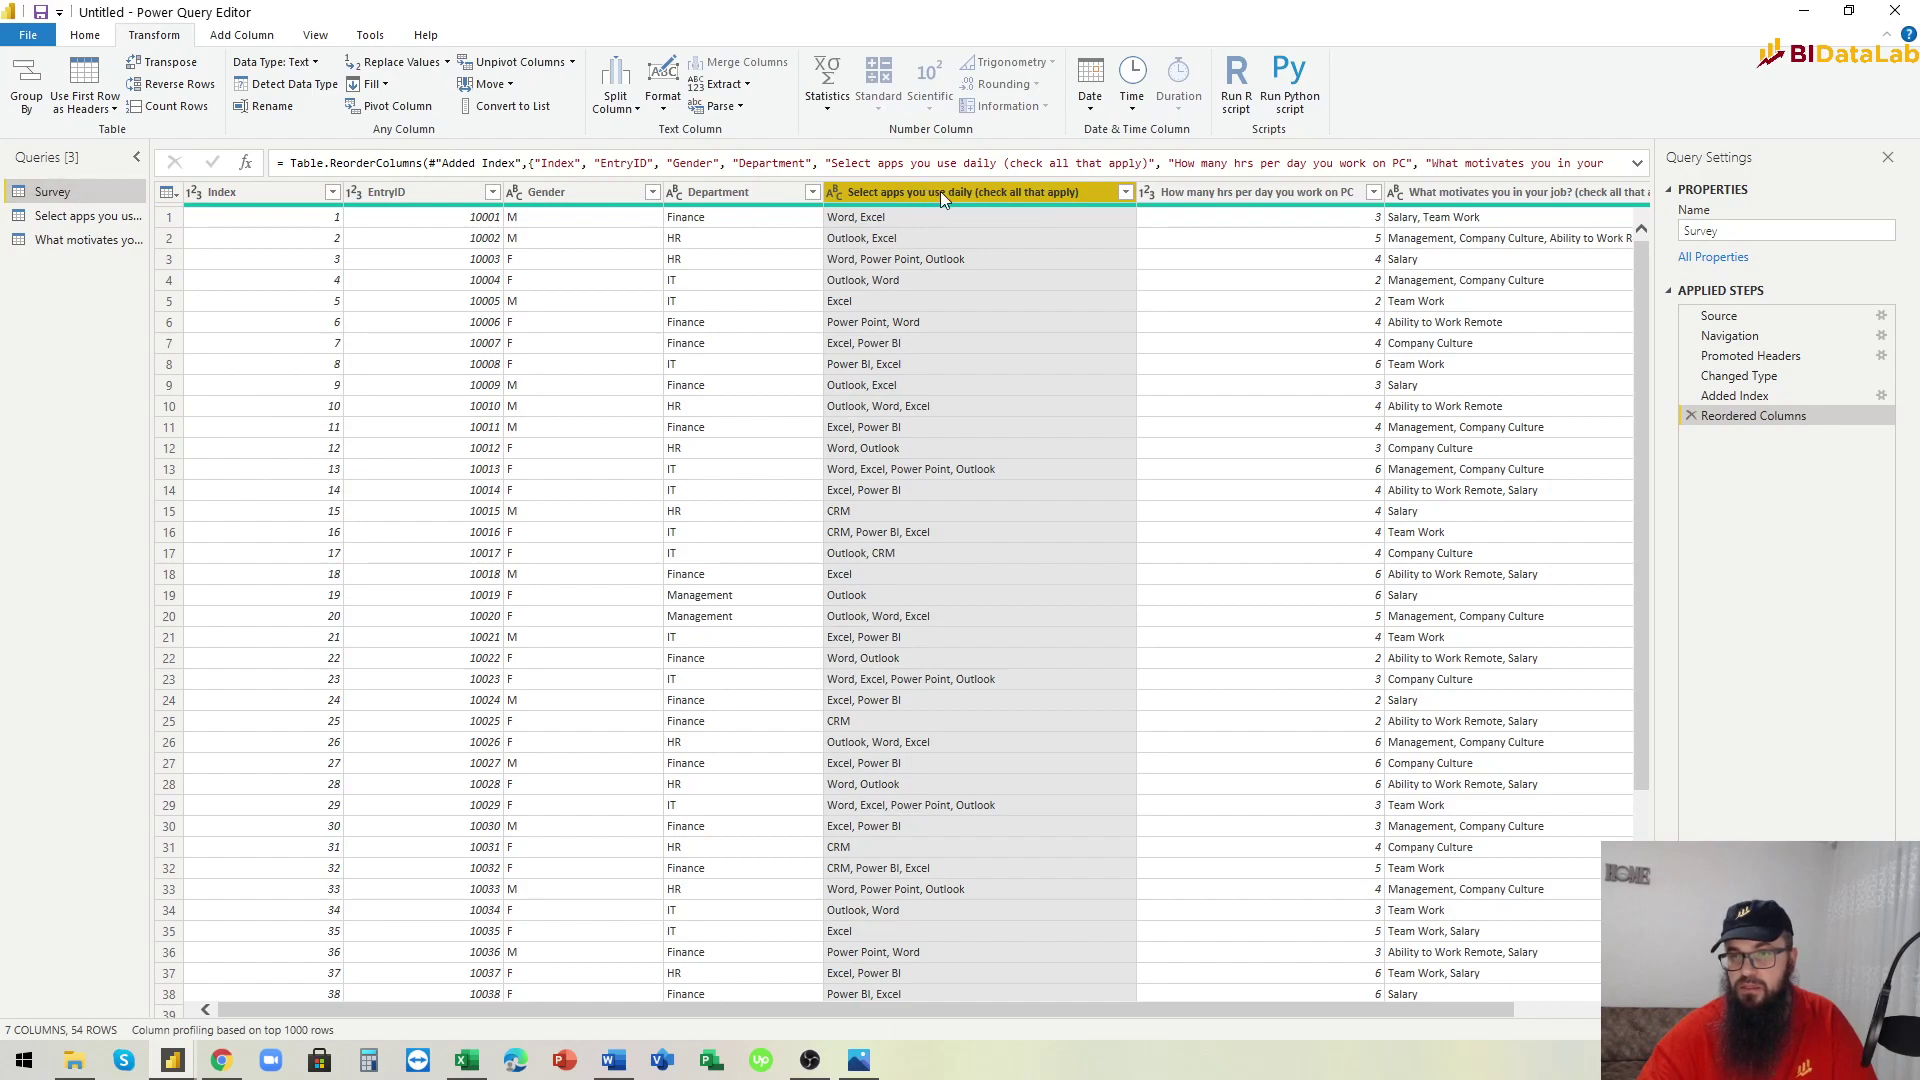
right_click(940, 193)
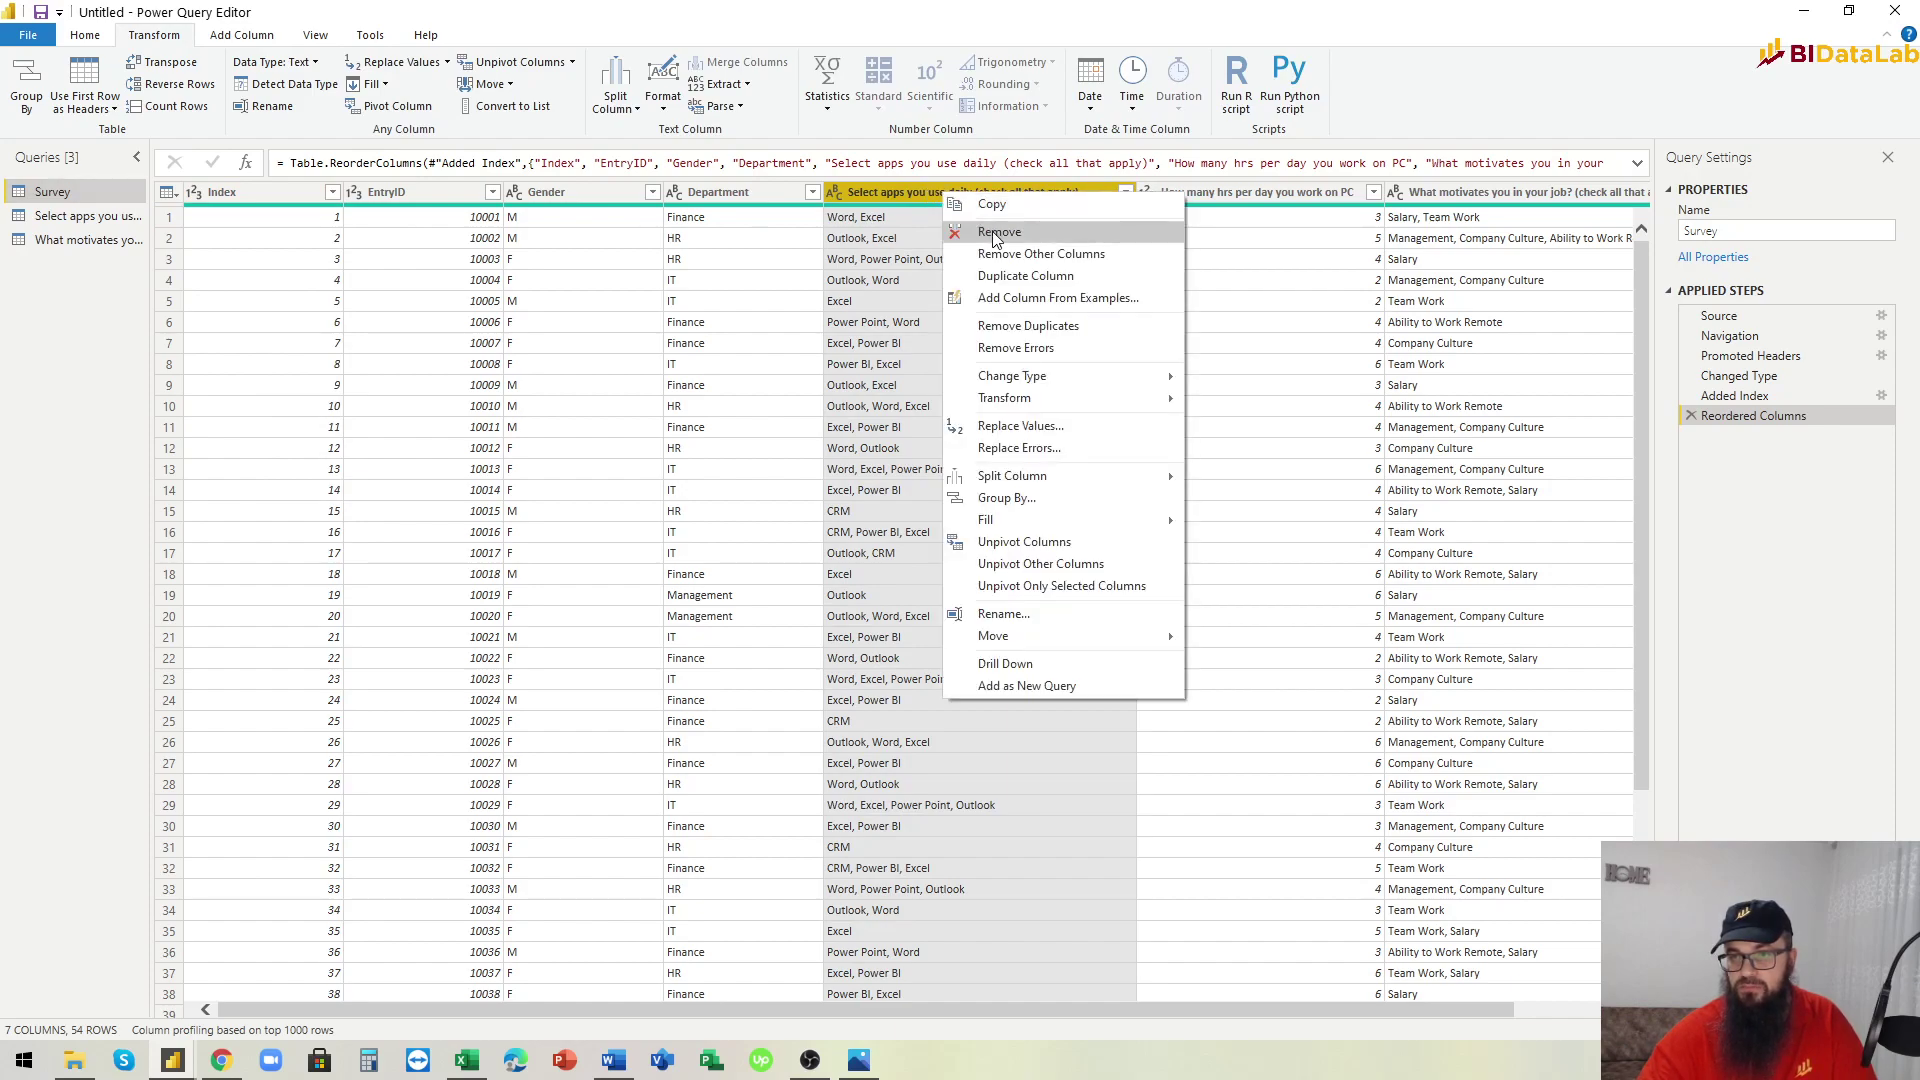
left_click(996, 234)
left_click(1252, 195)
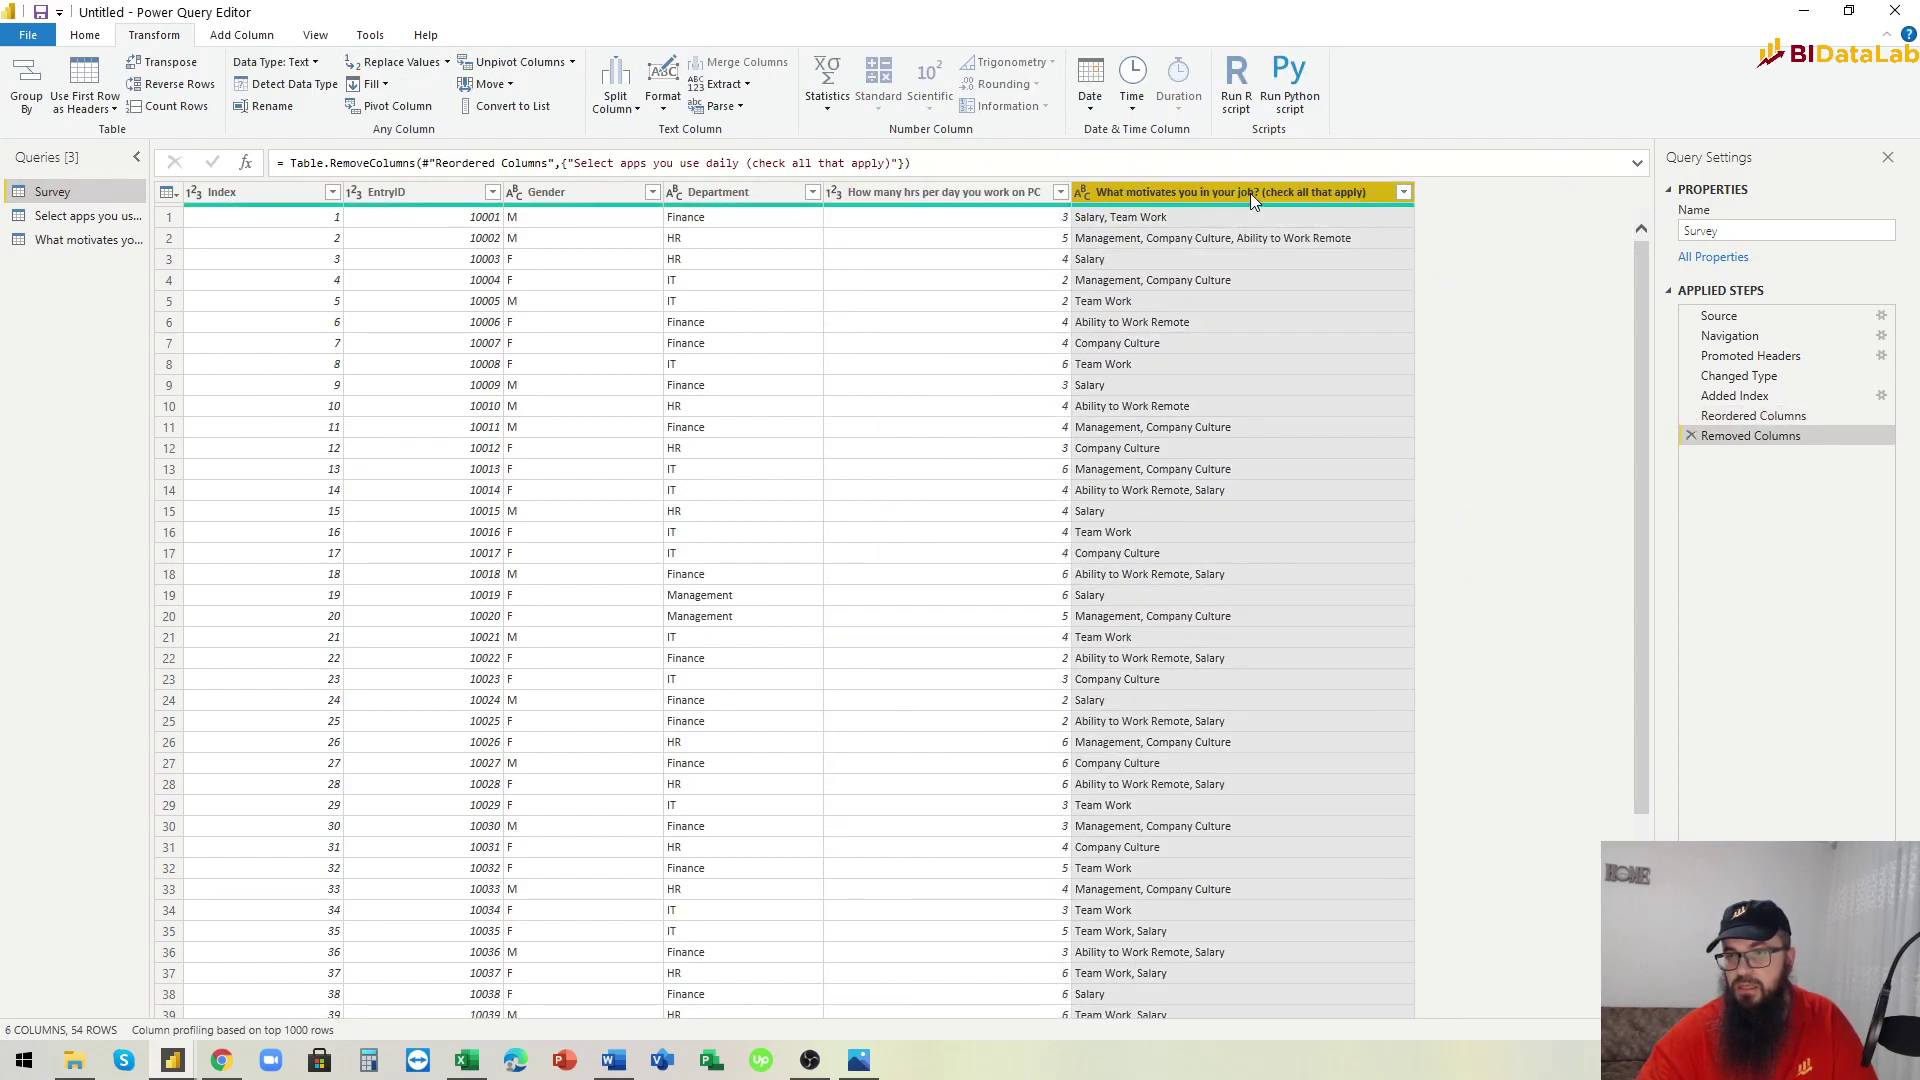
right_click(1252, 195)
left_click(1297, 240)
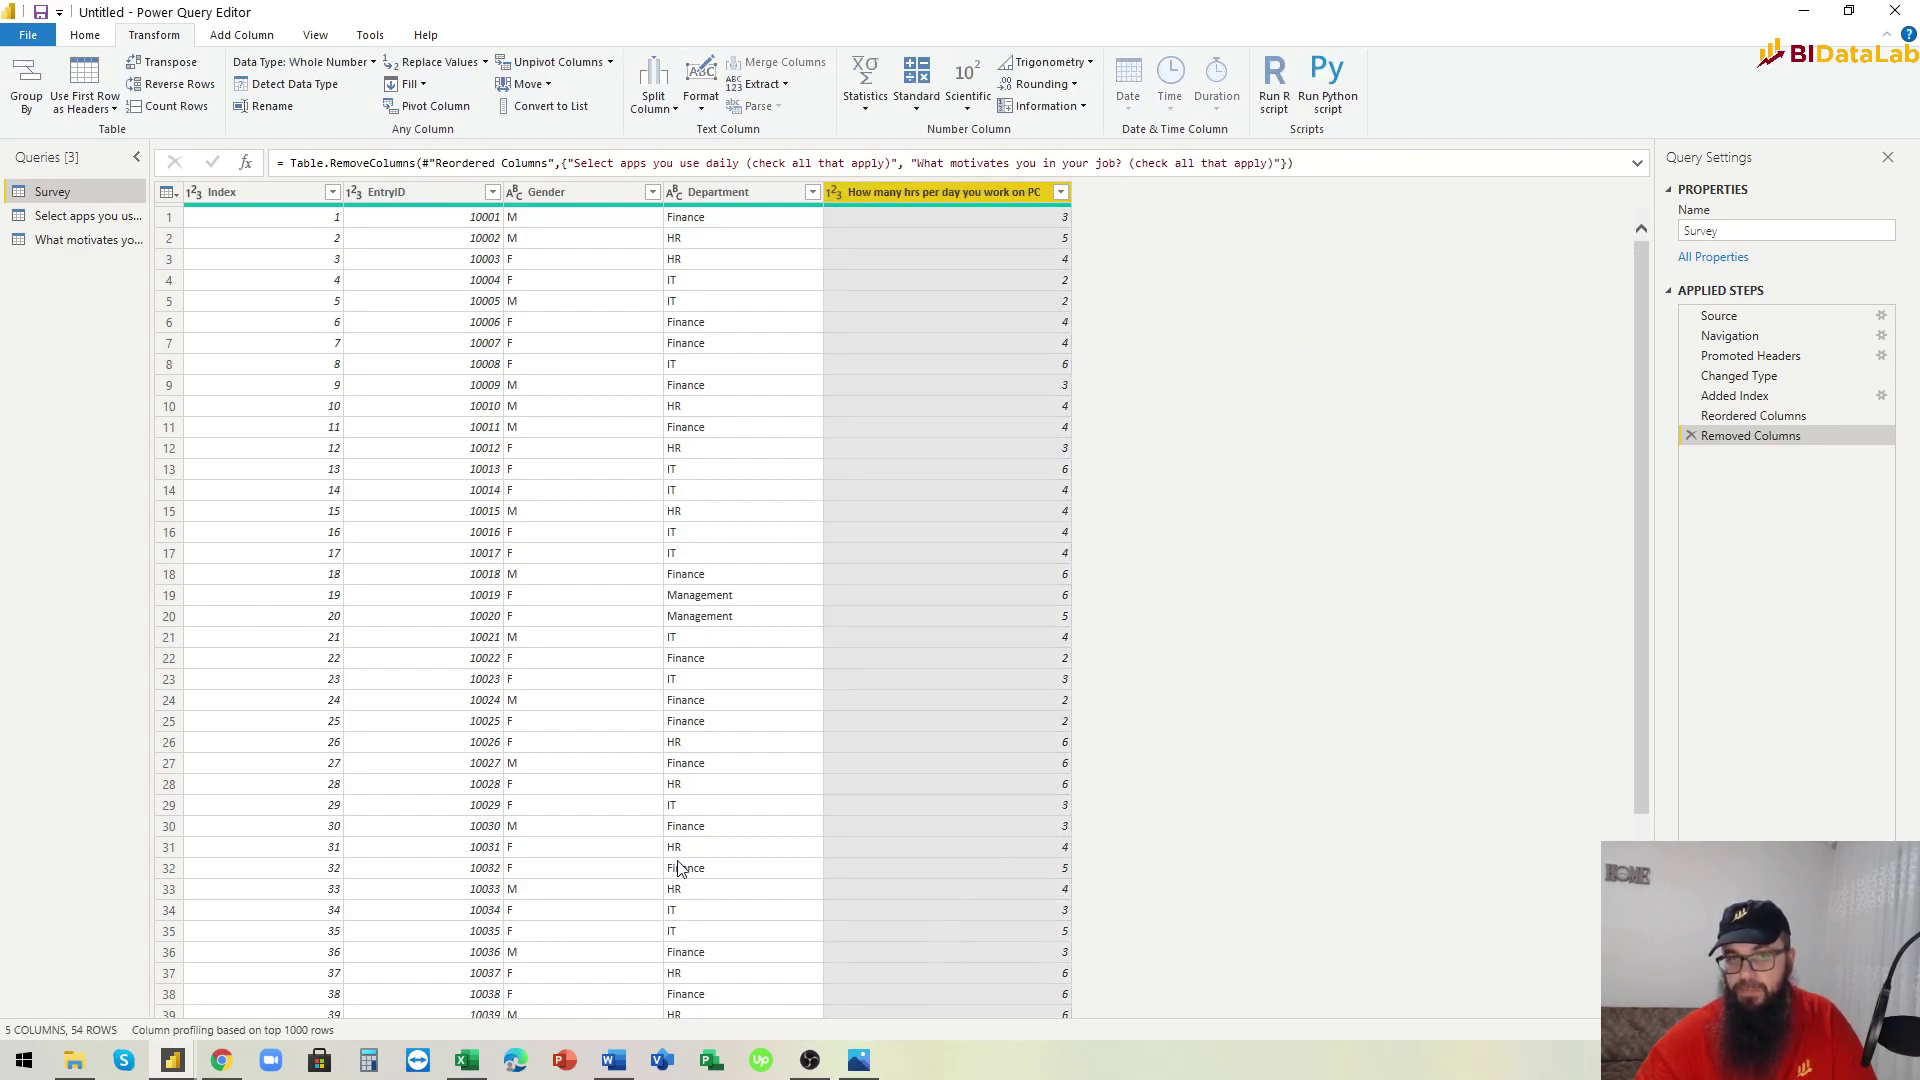
Close and apply the query changes, and show the loaded tables in the model view.
left_click(85, 35)
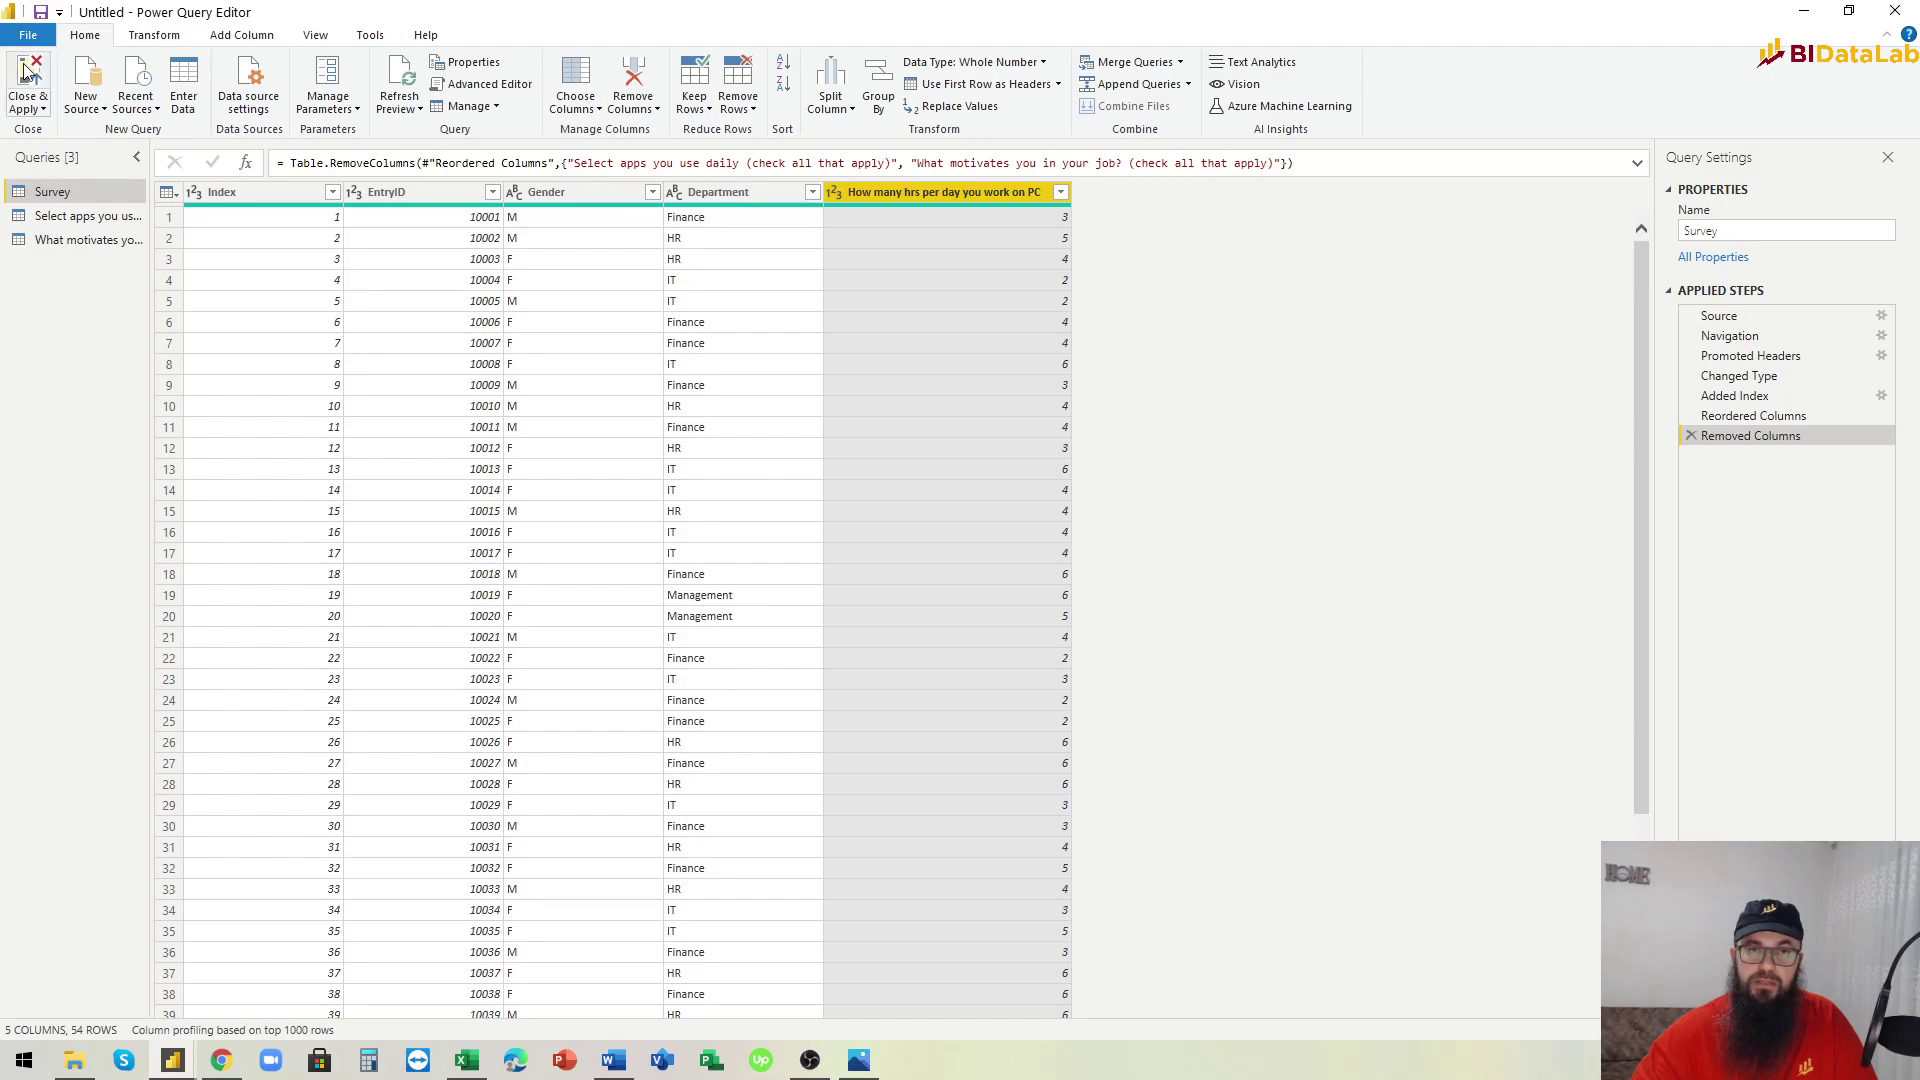
left_click(24, 68)
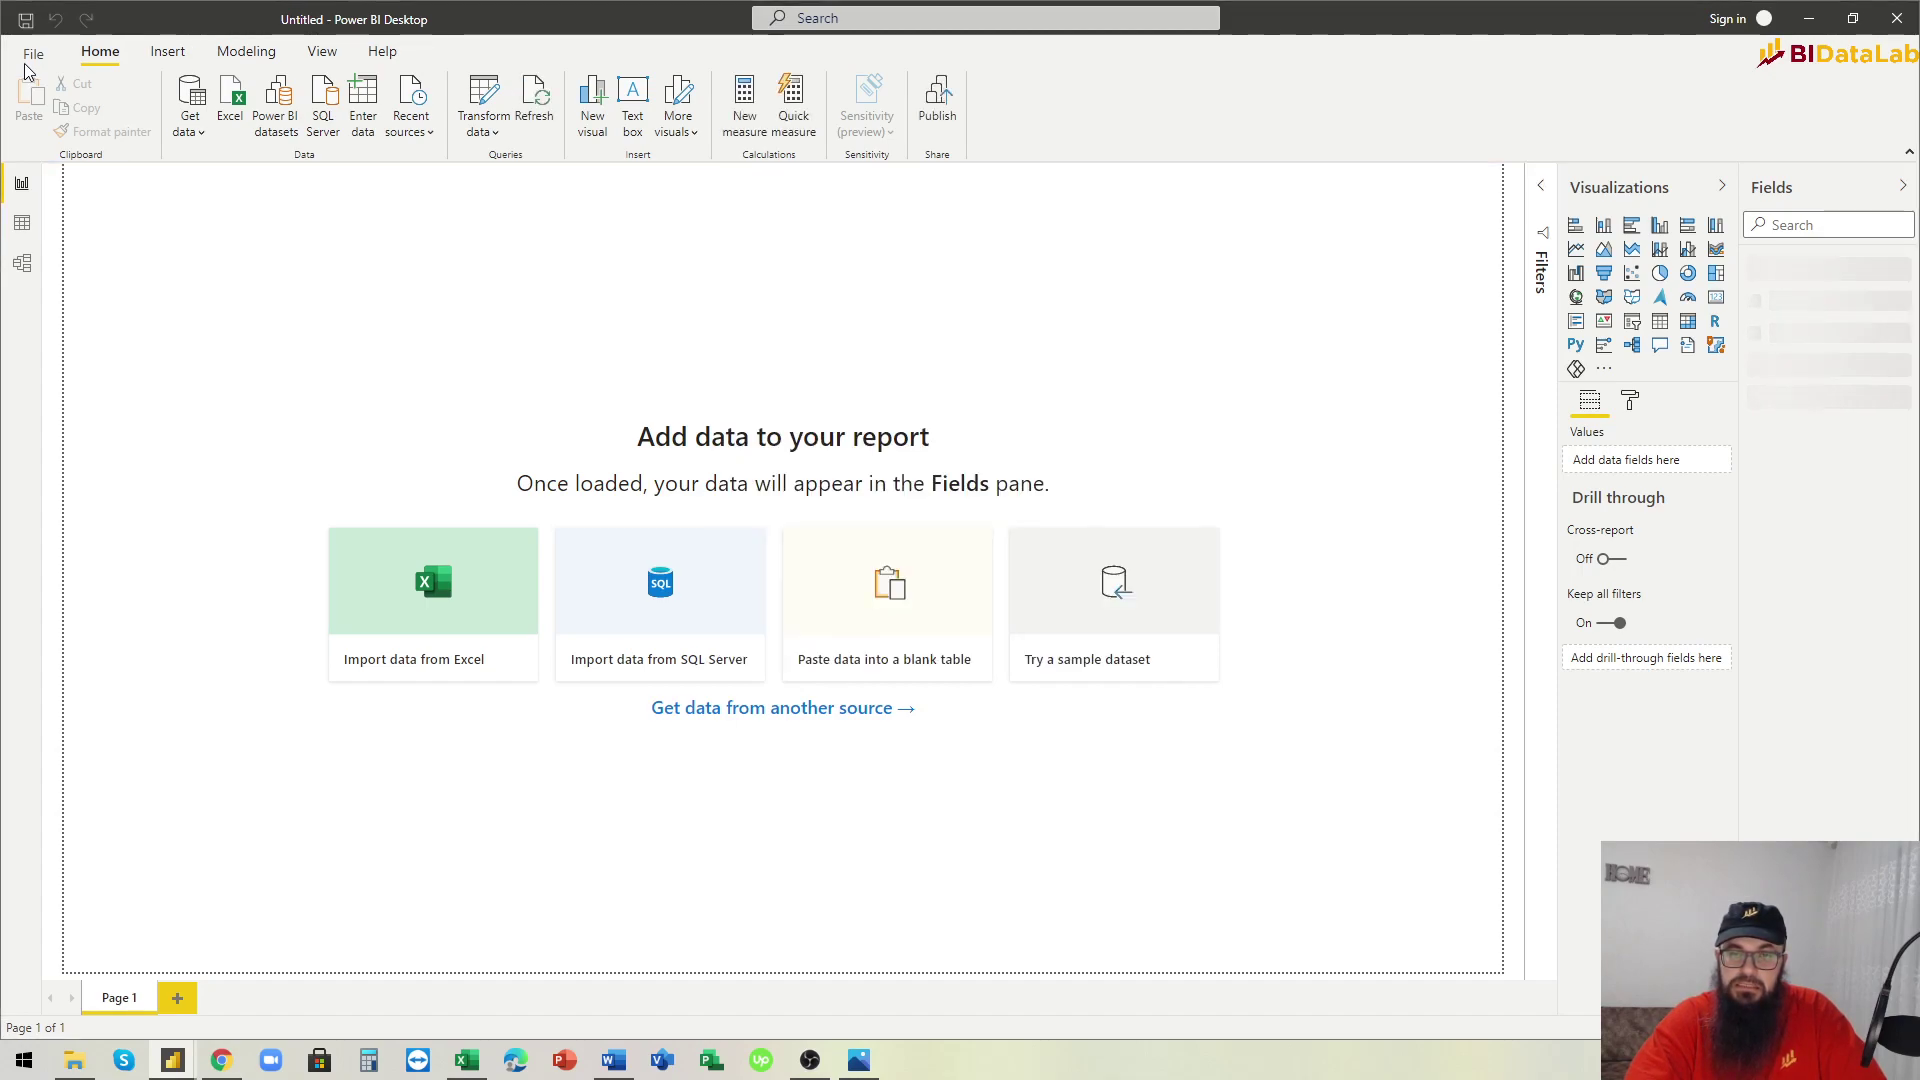
left_click(28, 268)
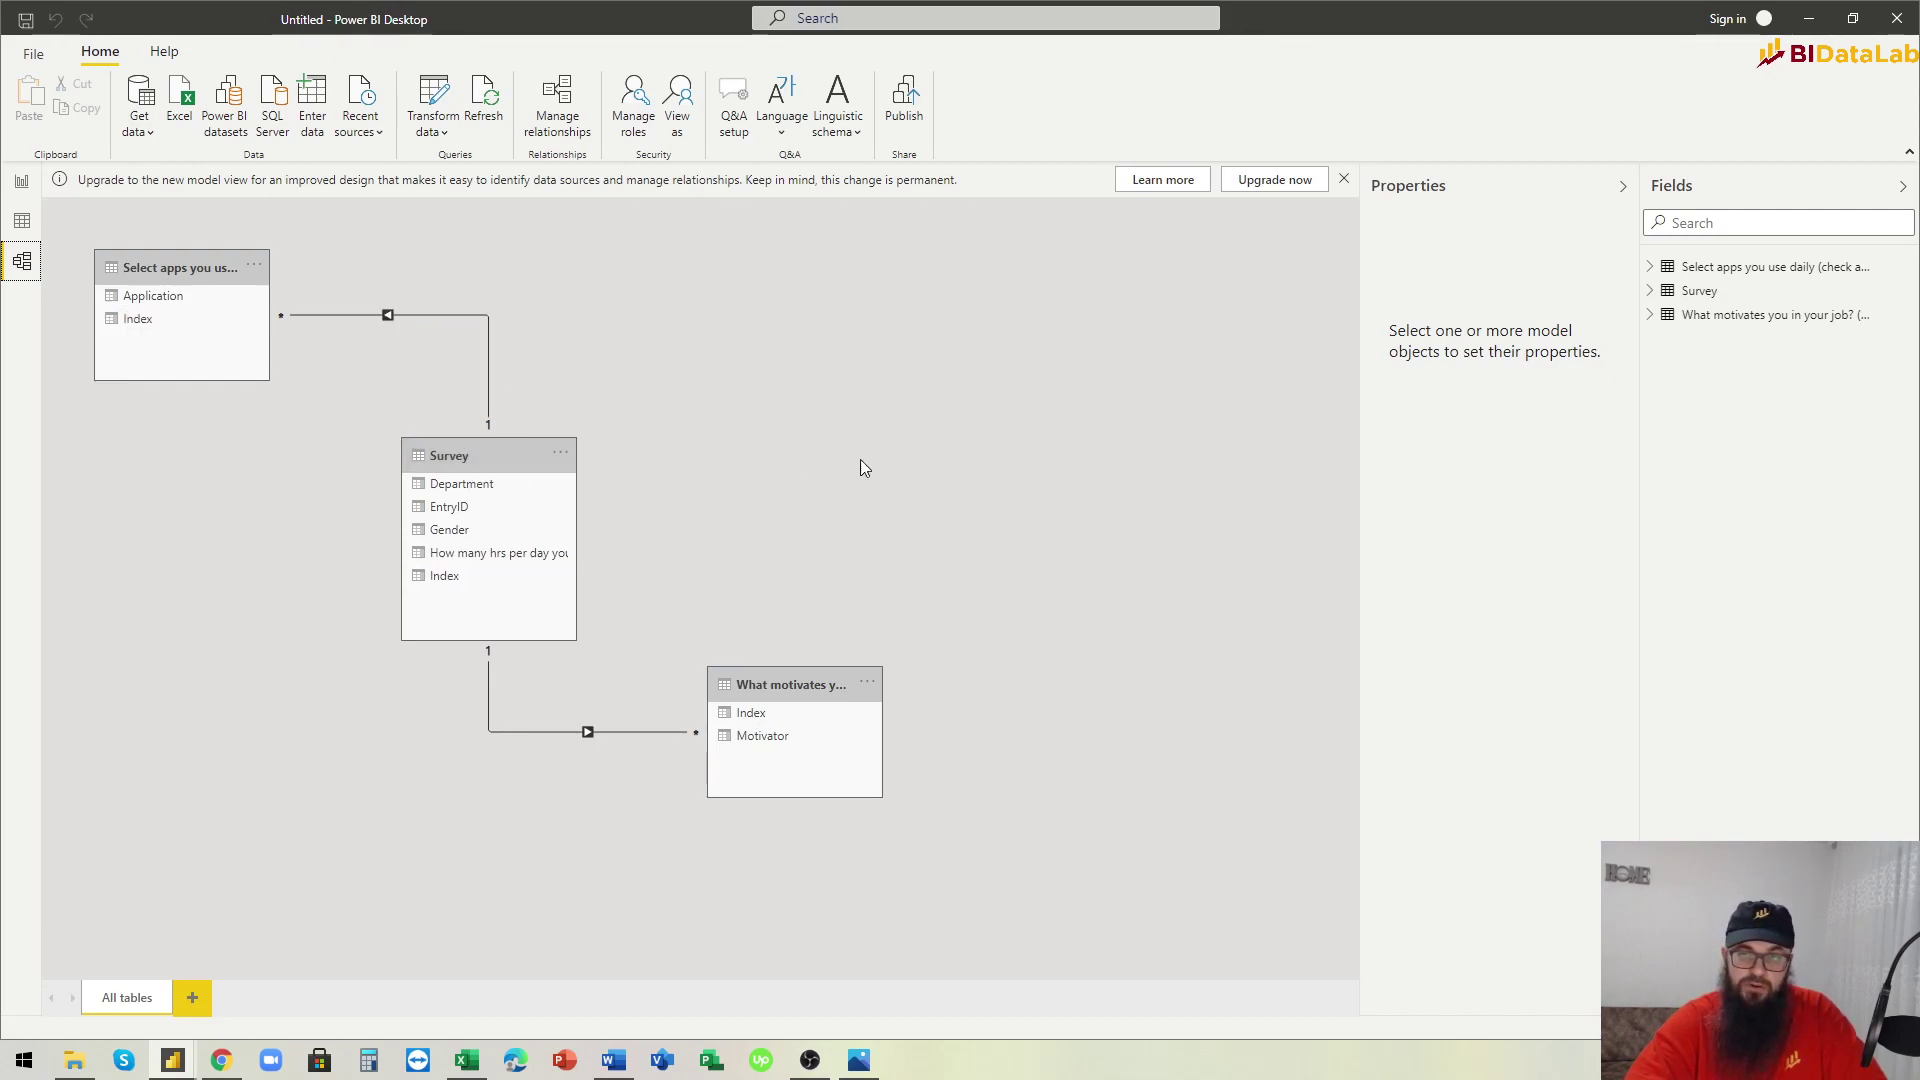
Upgrade to the new model view, and move the motivation table's card away from Survey and widen it.
left_click(1262, 179)
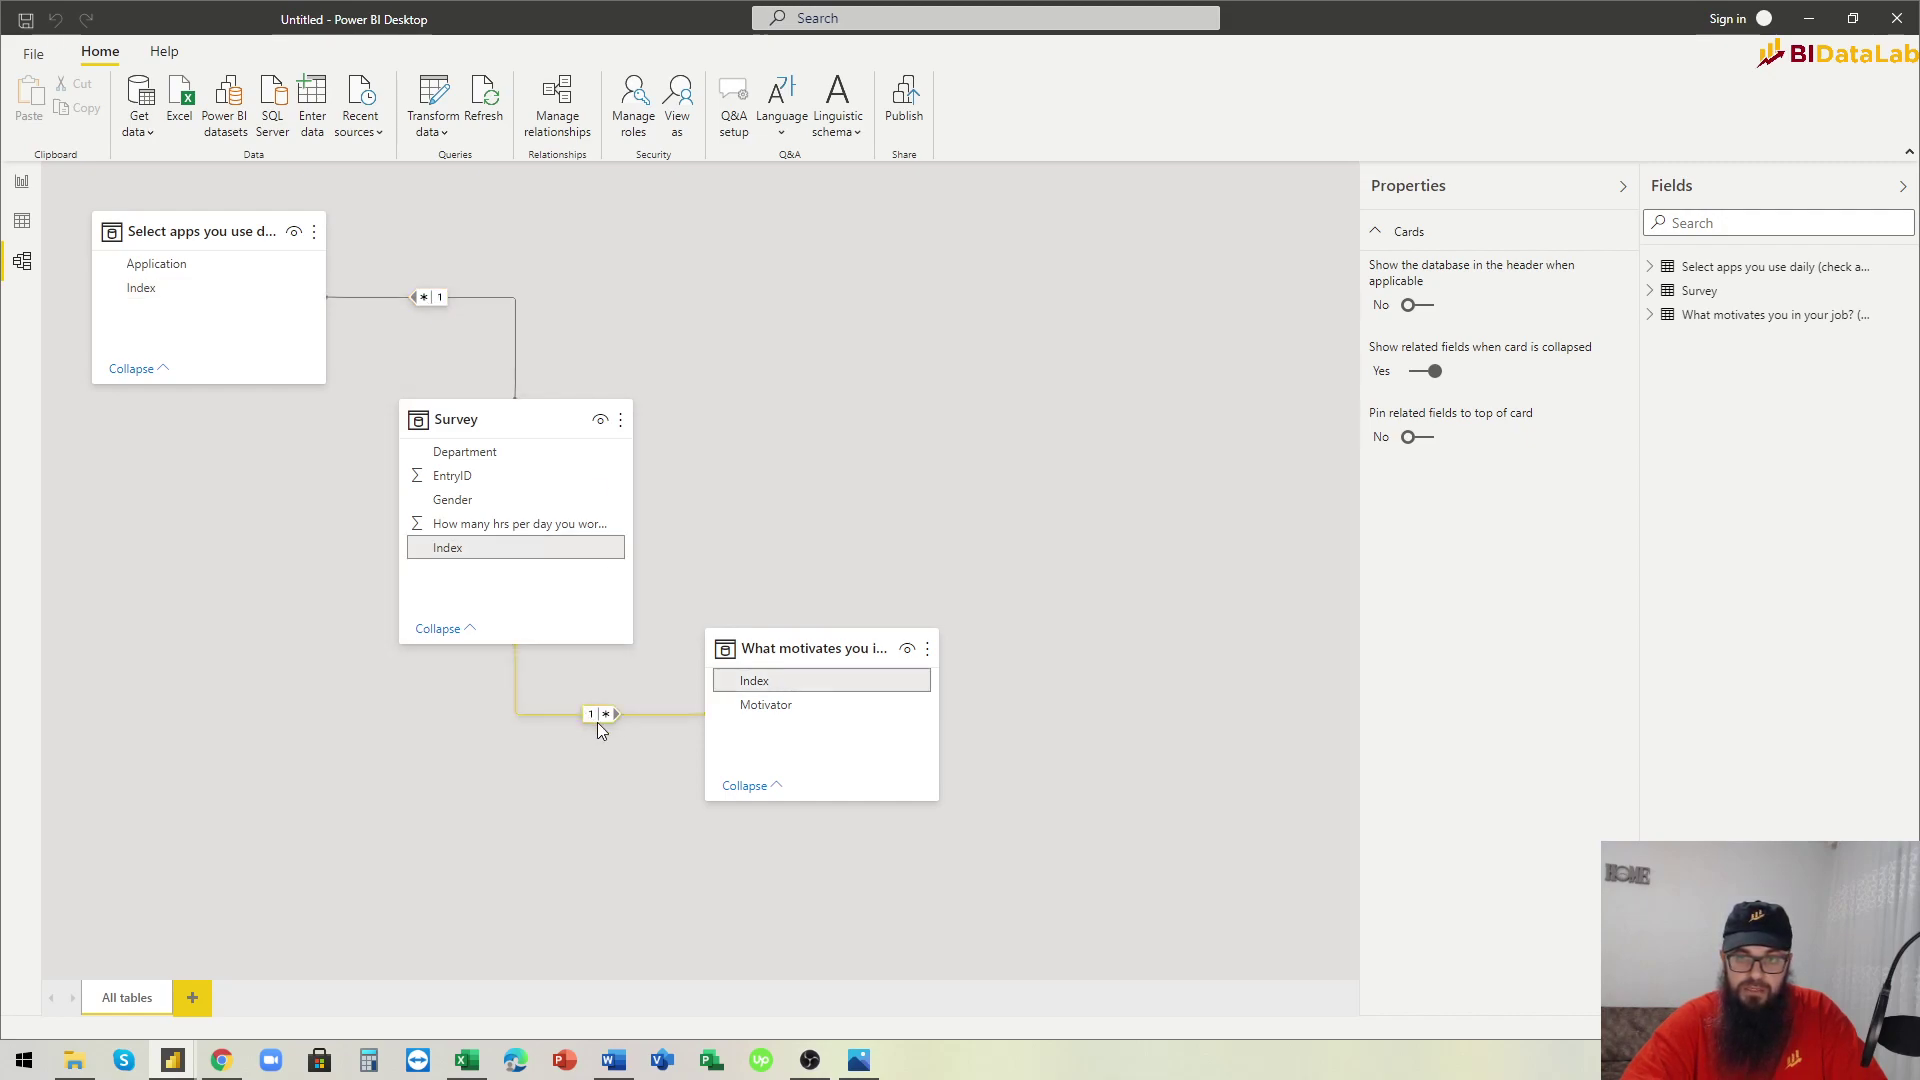
left_click_drag(799, 648, 924, 643)
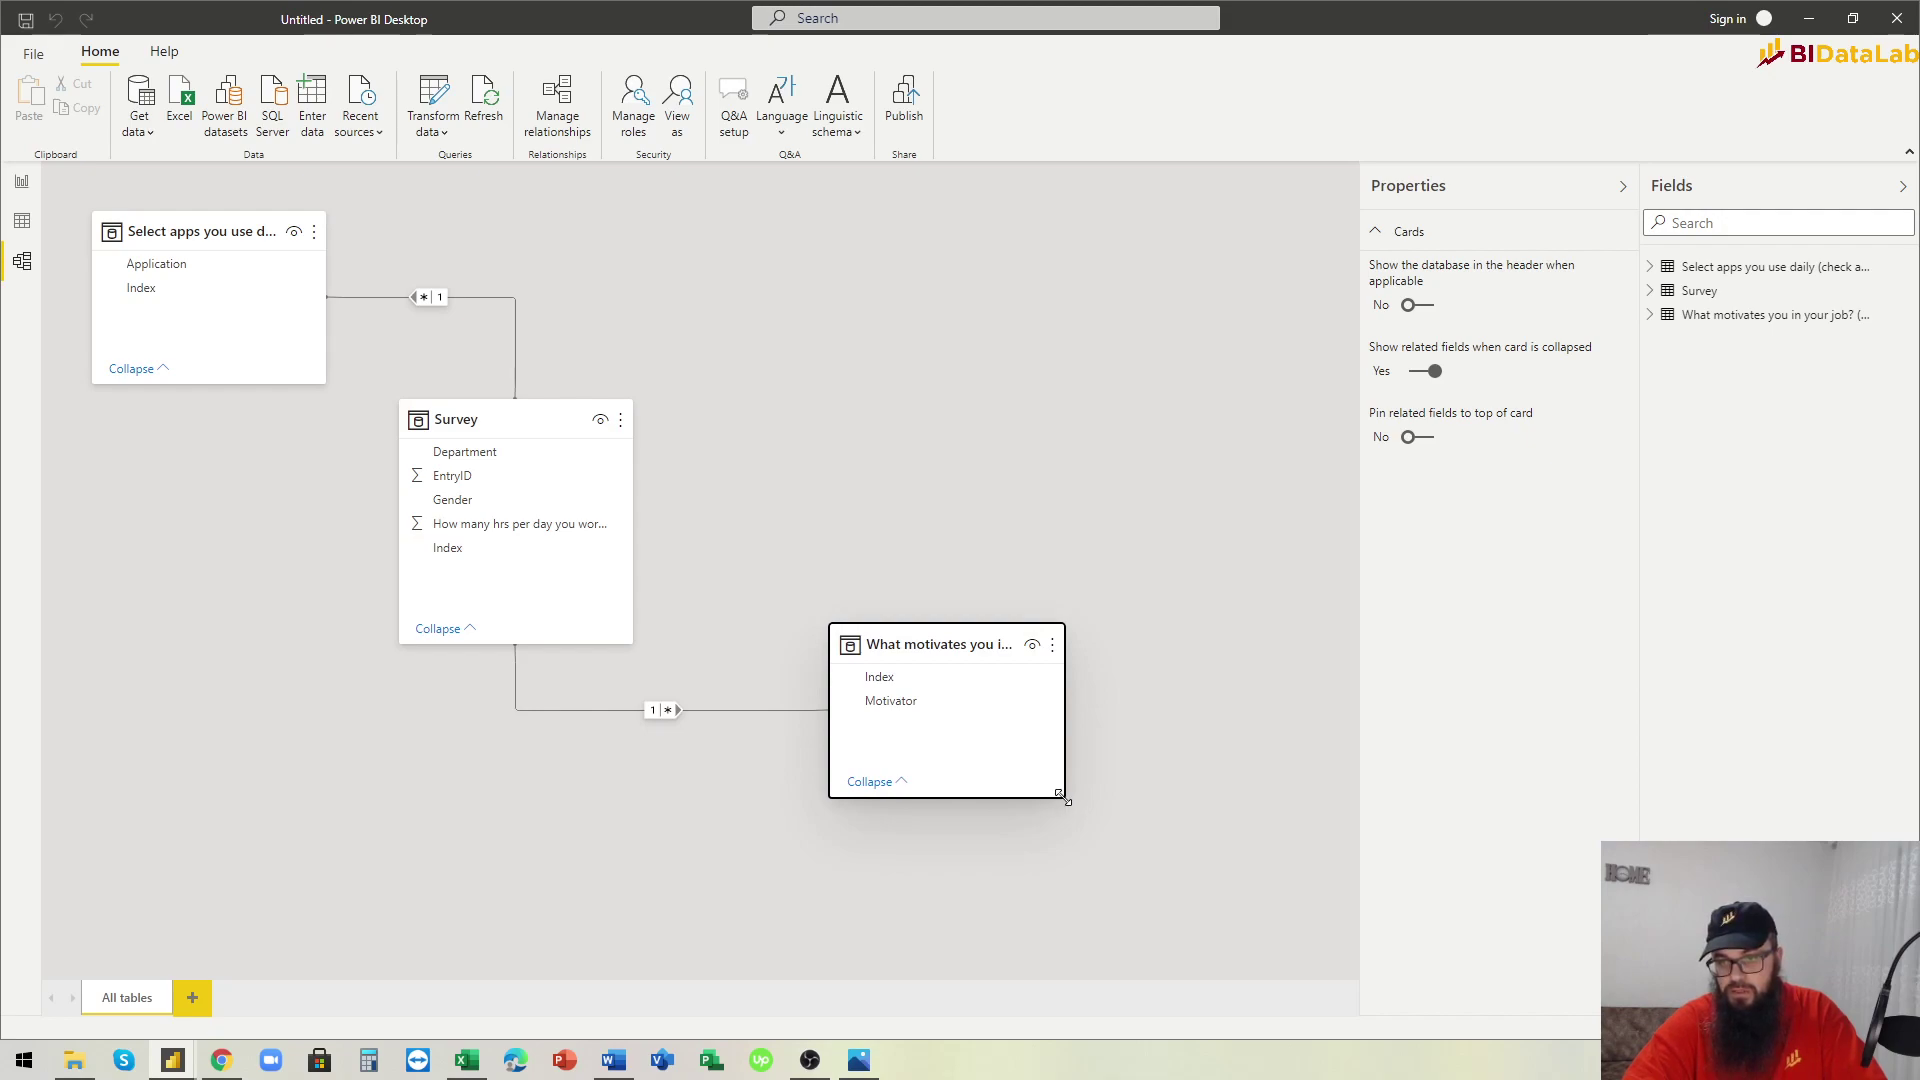
left_click_drag(1060, 797, 1151, 793)
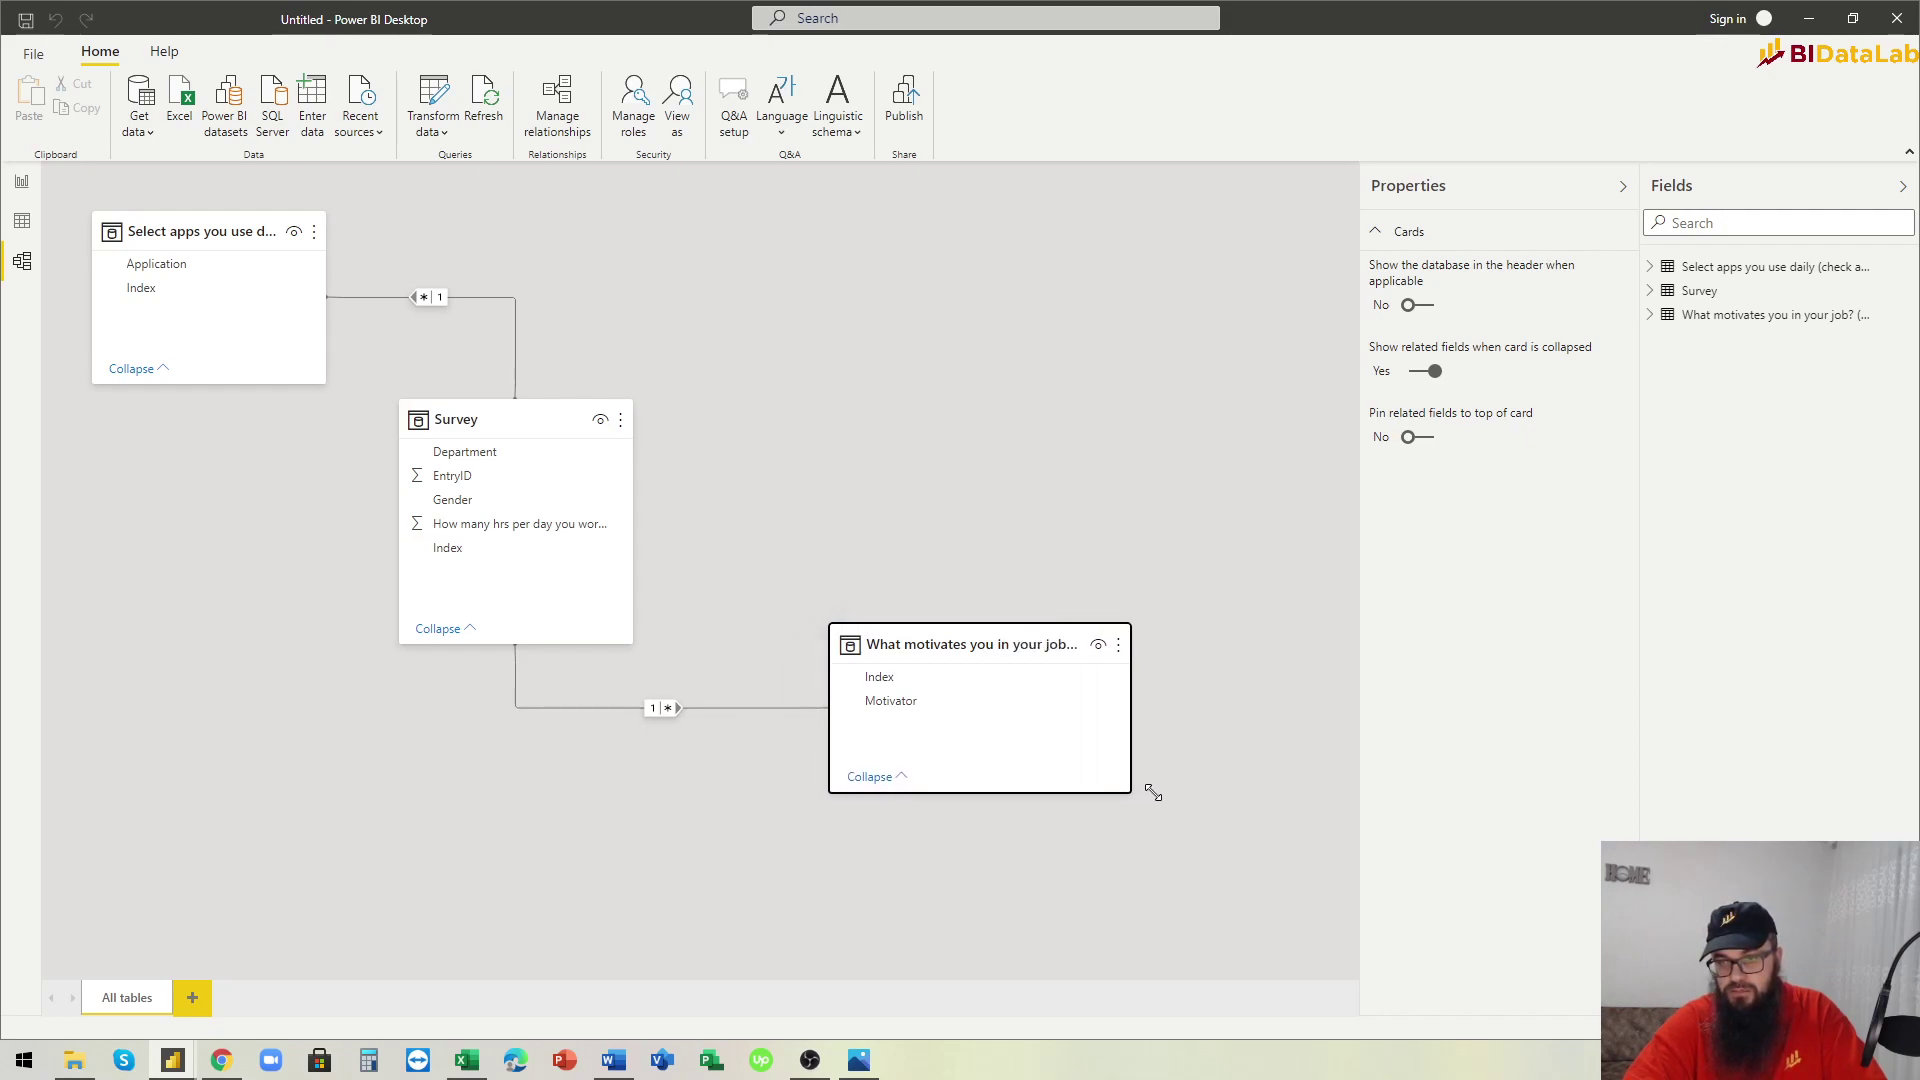
Return to the report view and rename the "Select apps you use daily" table to Application.
left_click(21, 185)
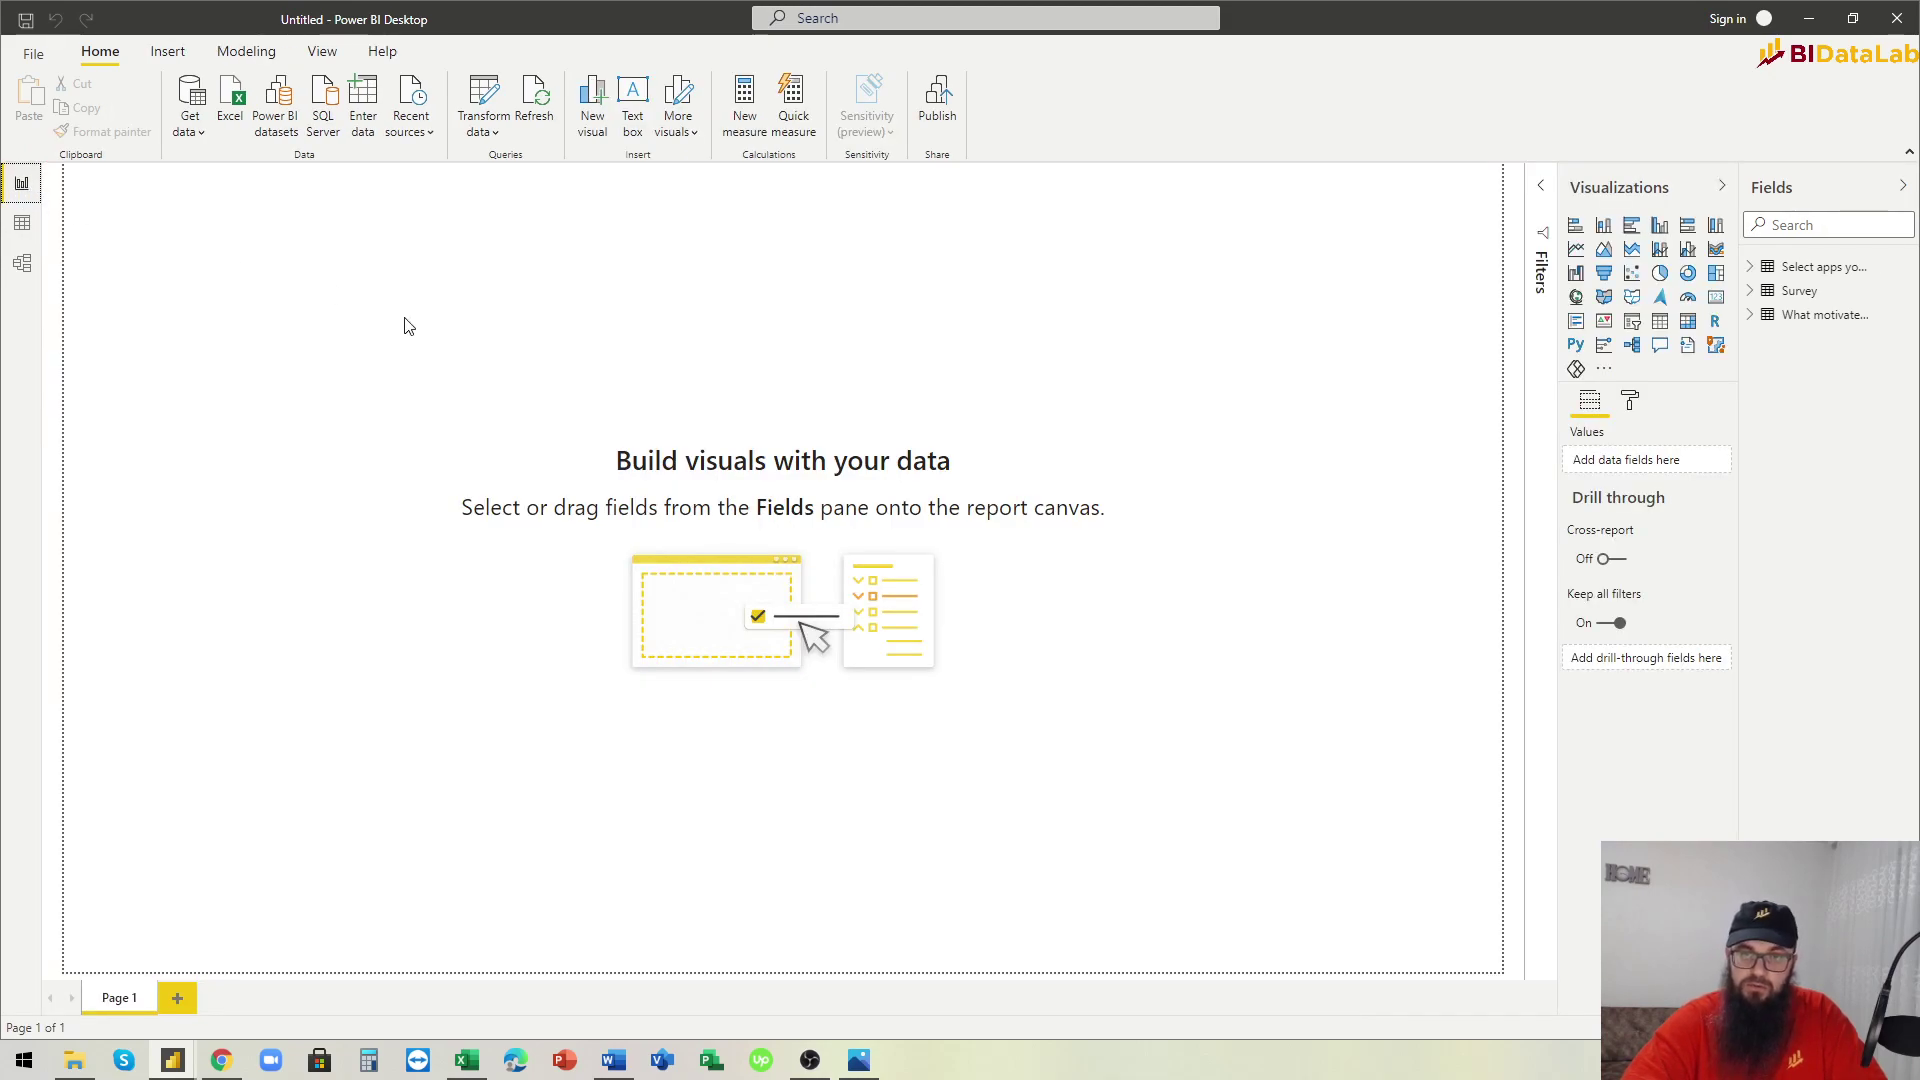
left_click(1813, 273)
double_click(1813, 267)
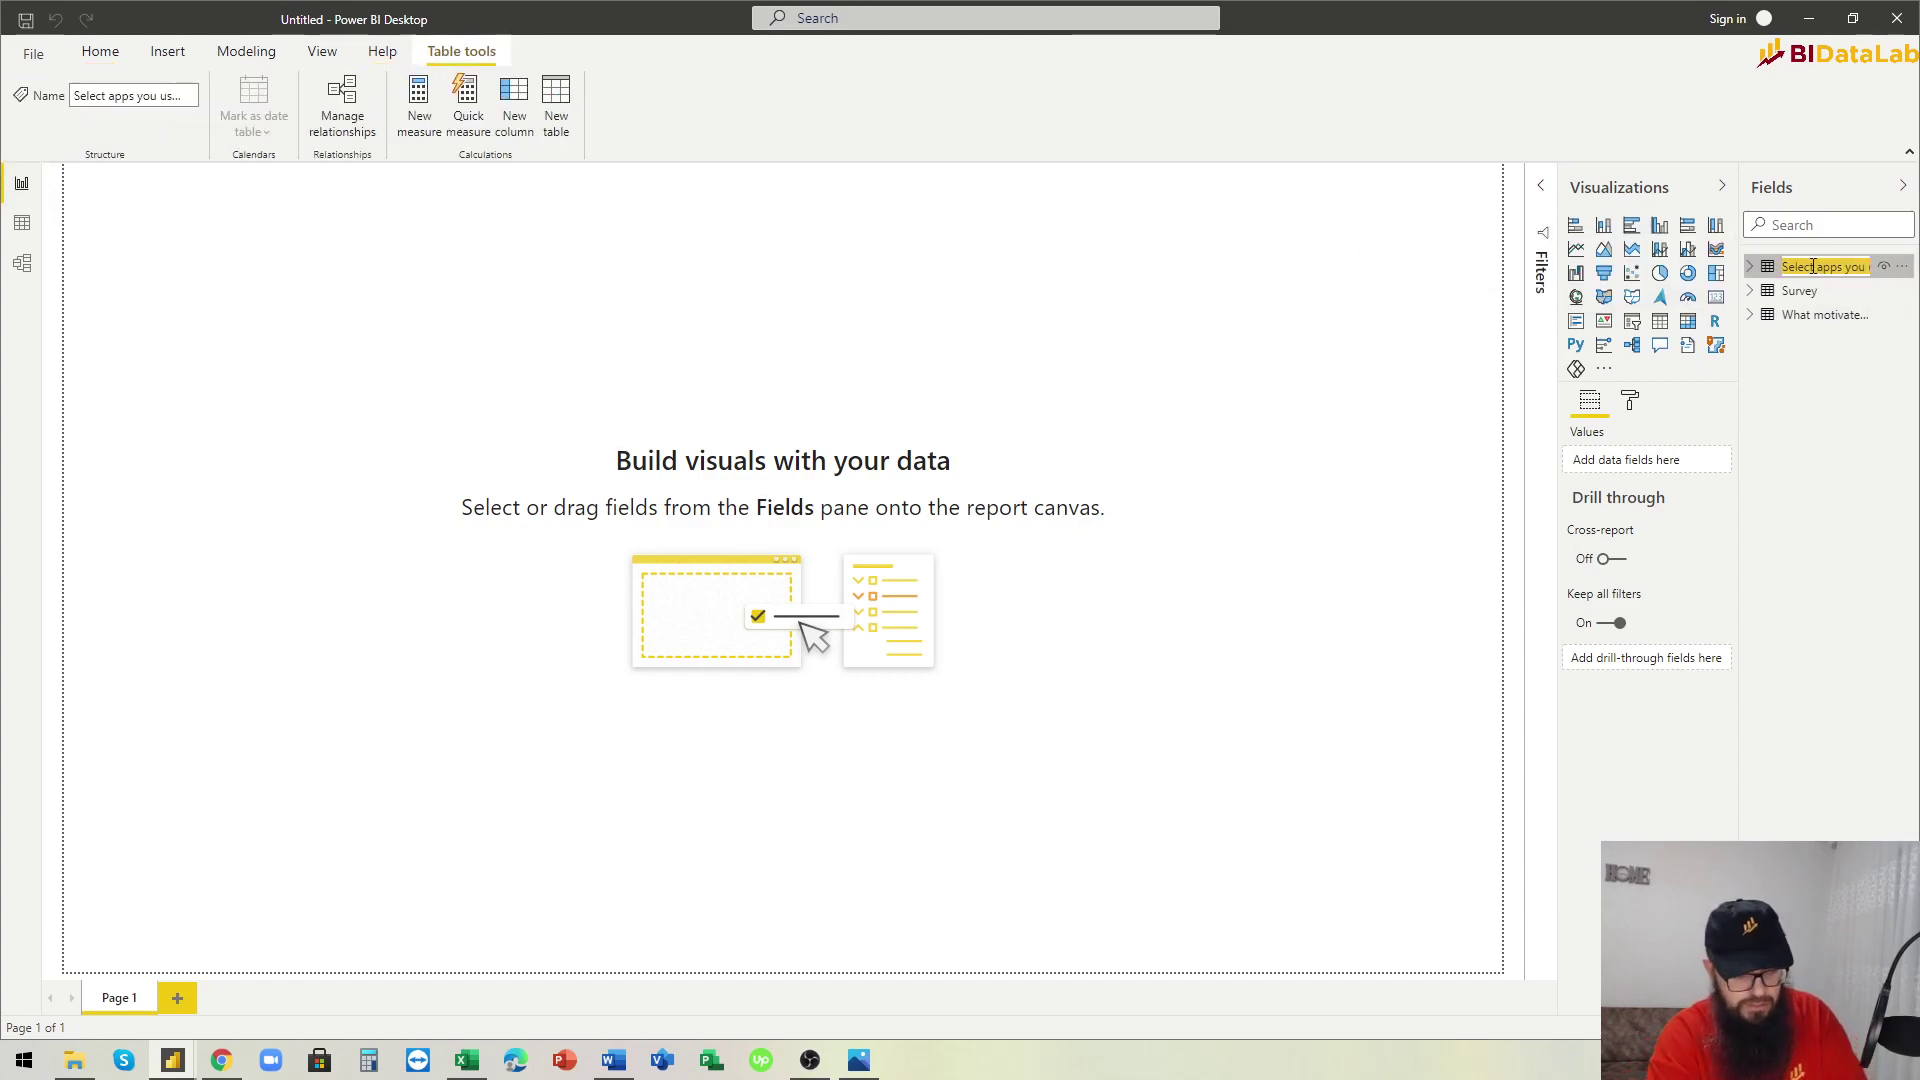
type("Appli")
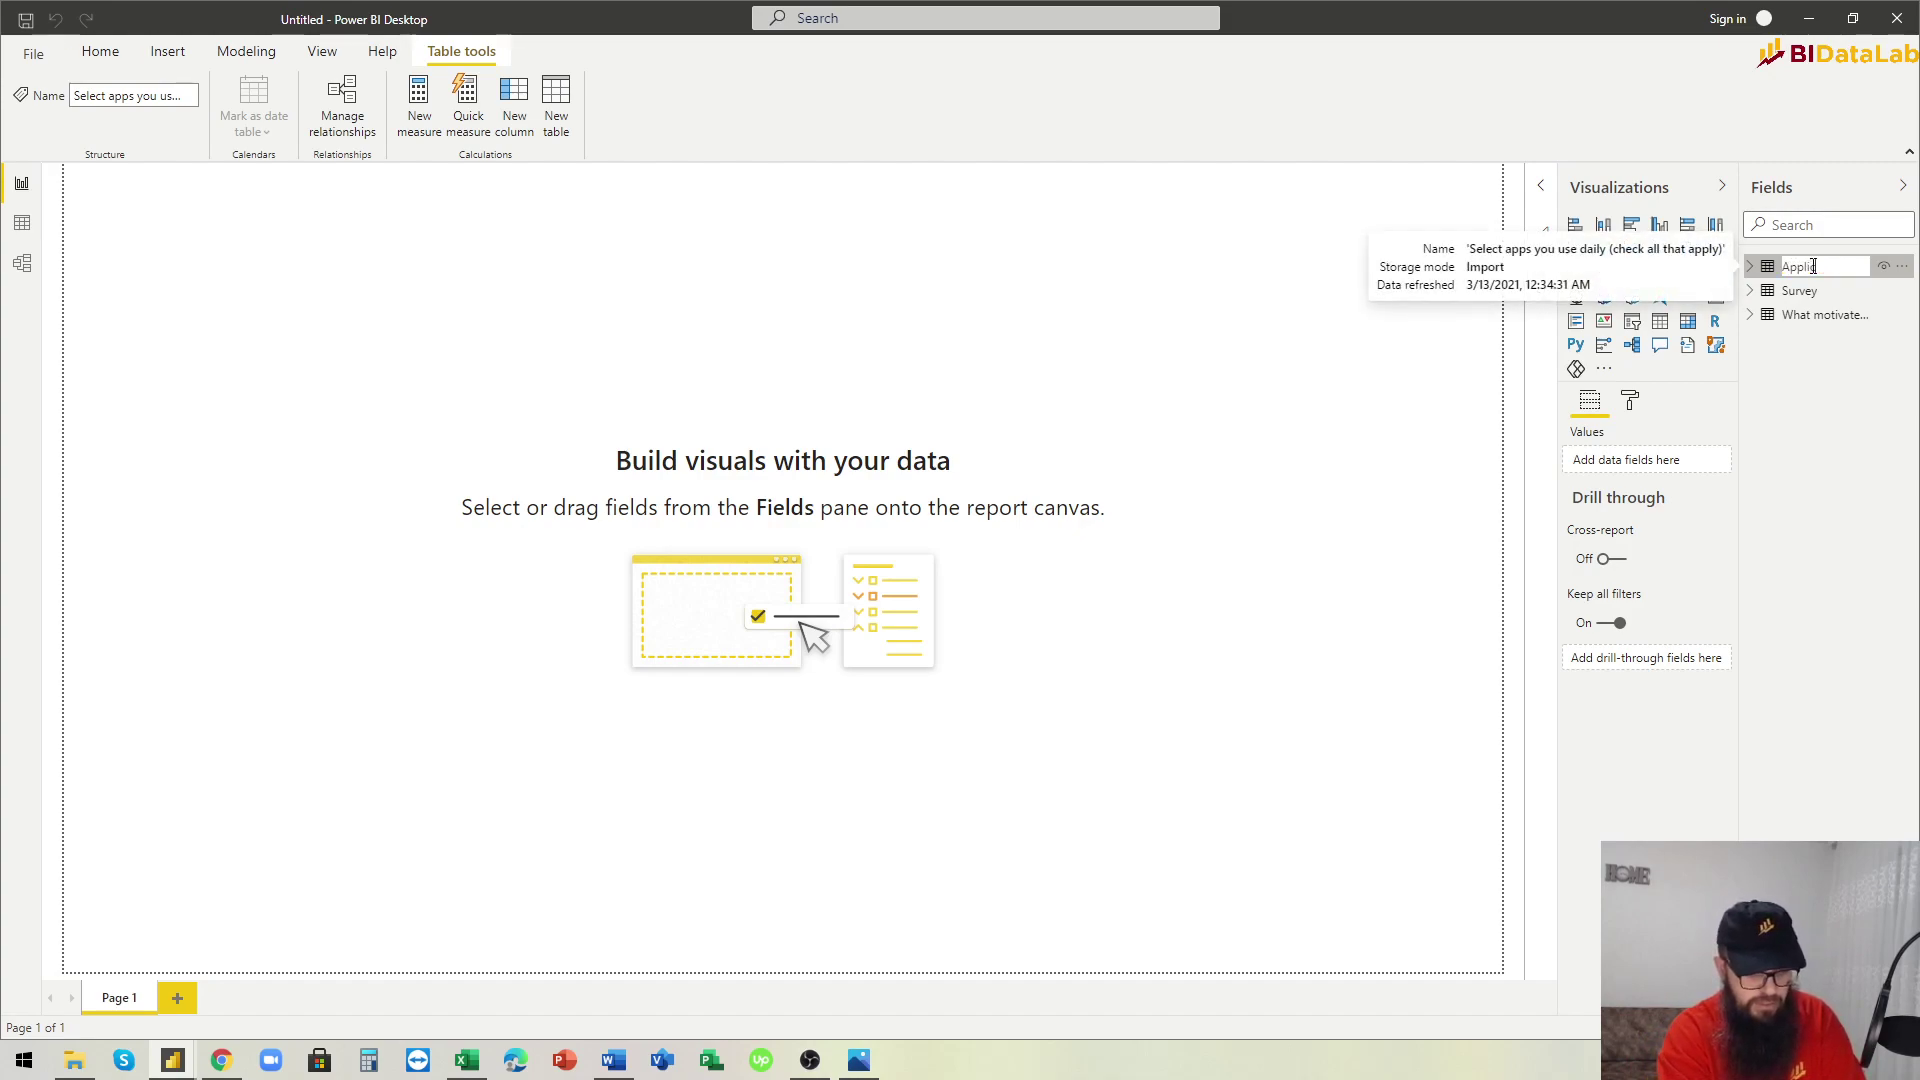
type("cation")
key("Return")
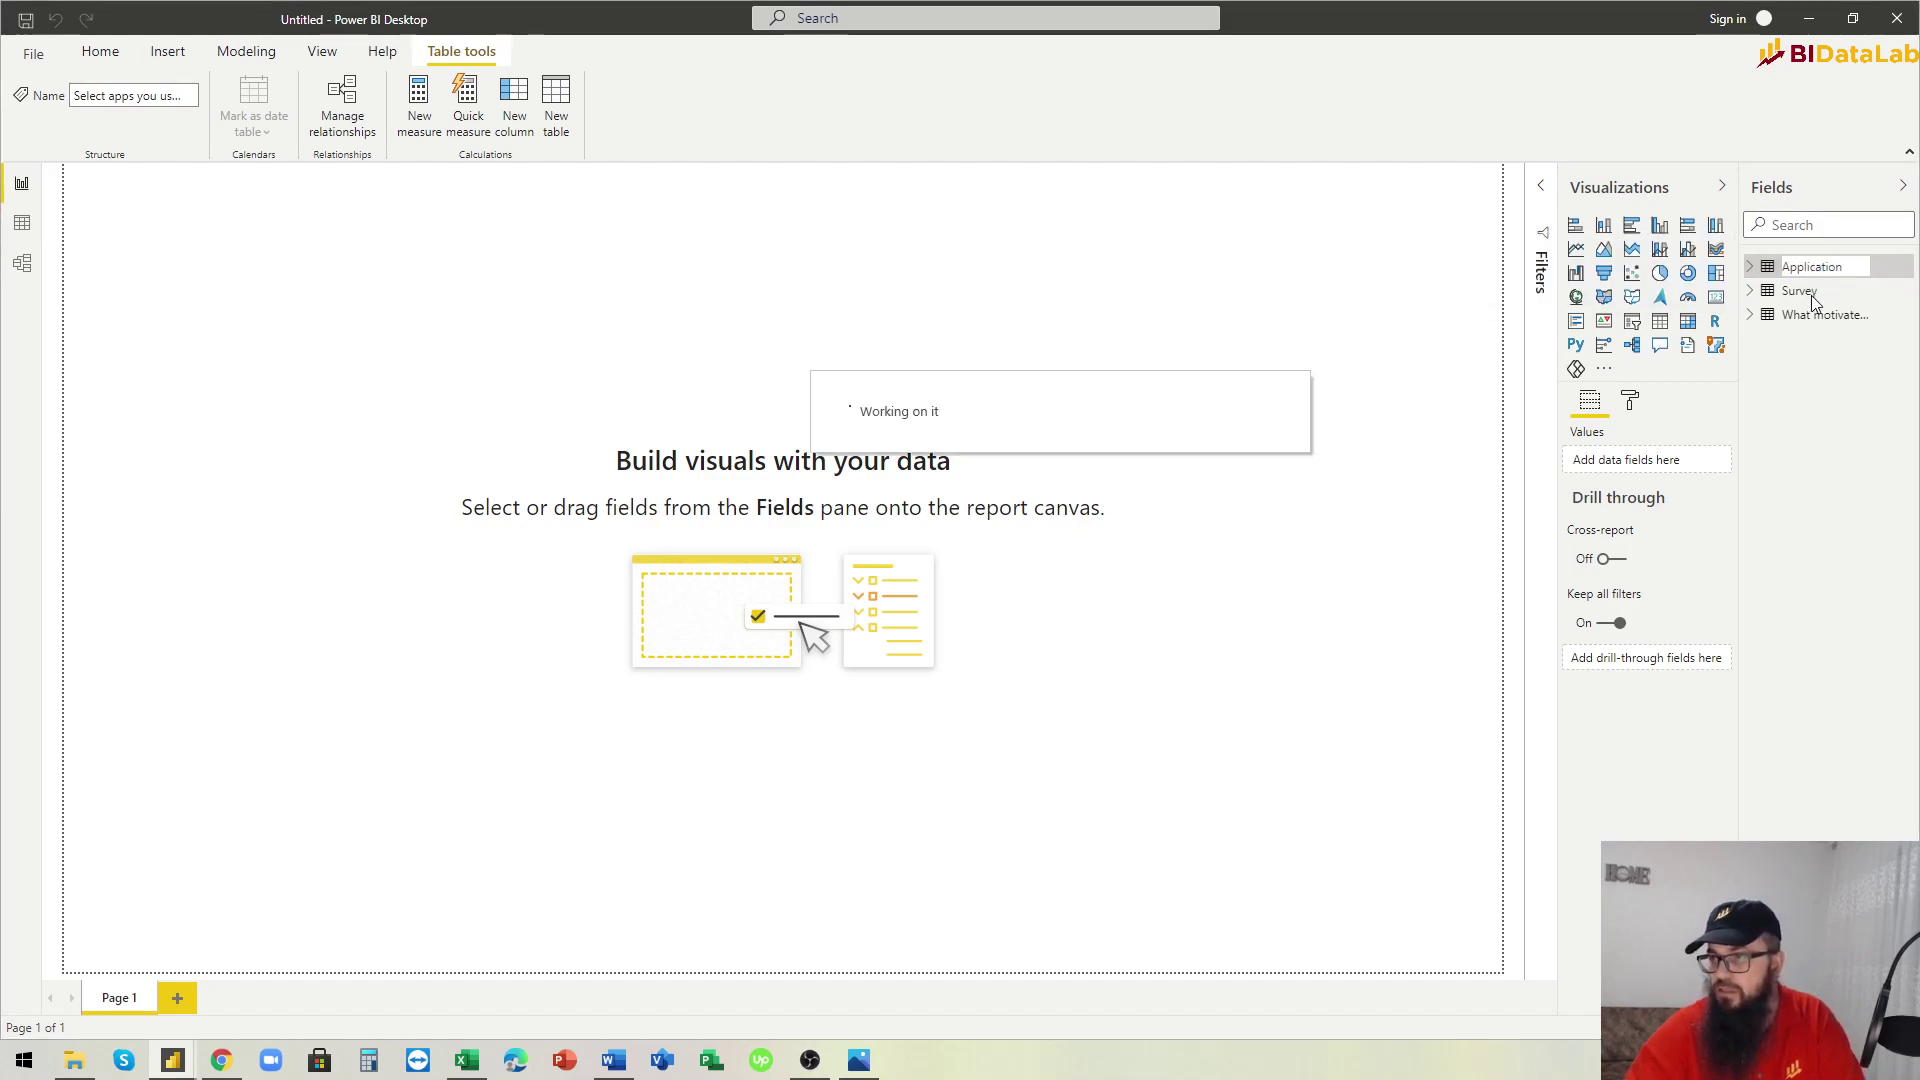
Rename the "What motivates you in your job?" table to Motivator.
left_click(1815, 322)
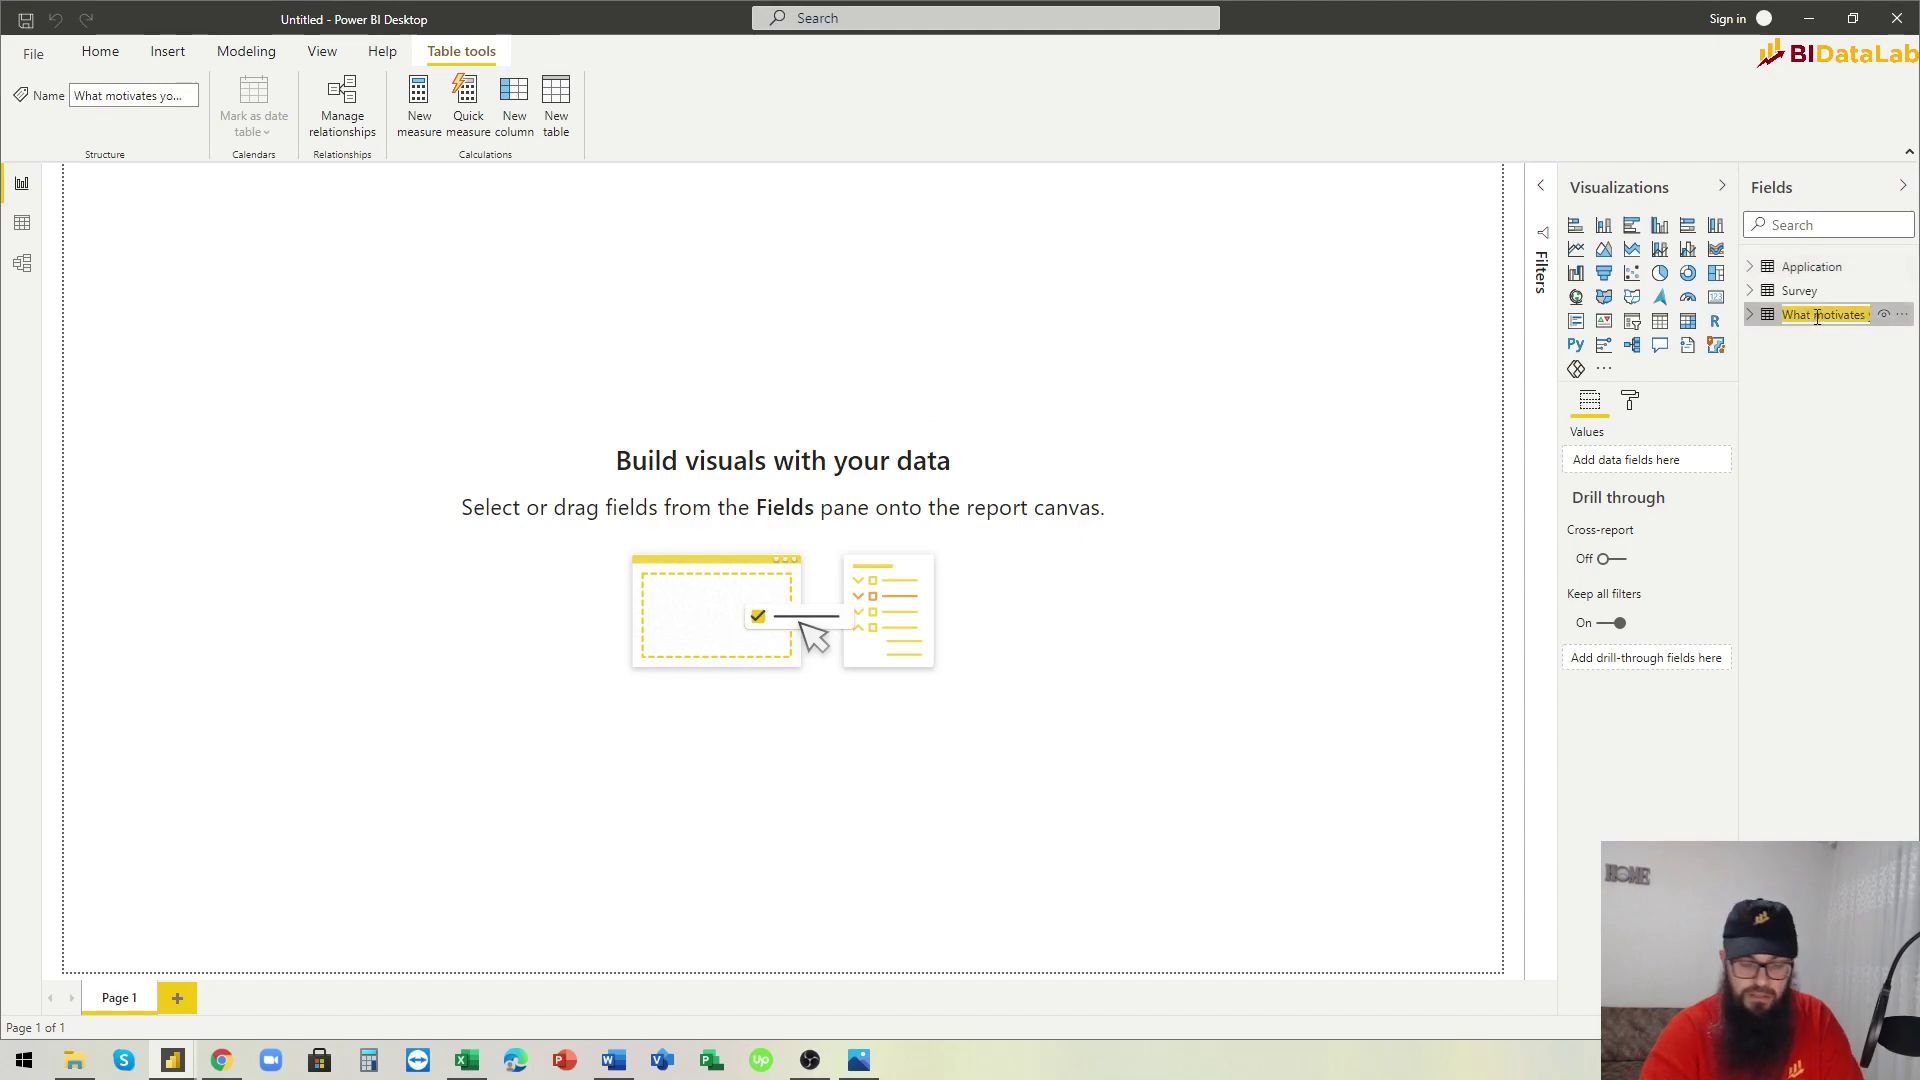
double_click(1816, 316)
type("Motivator")
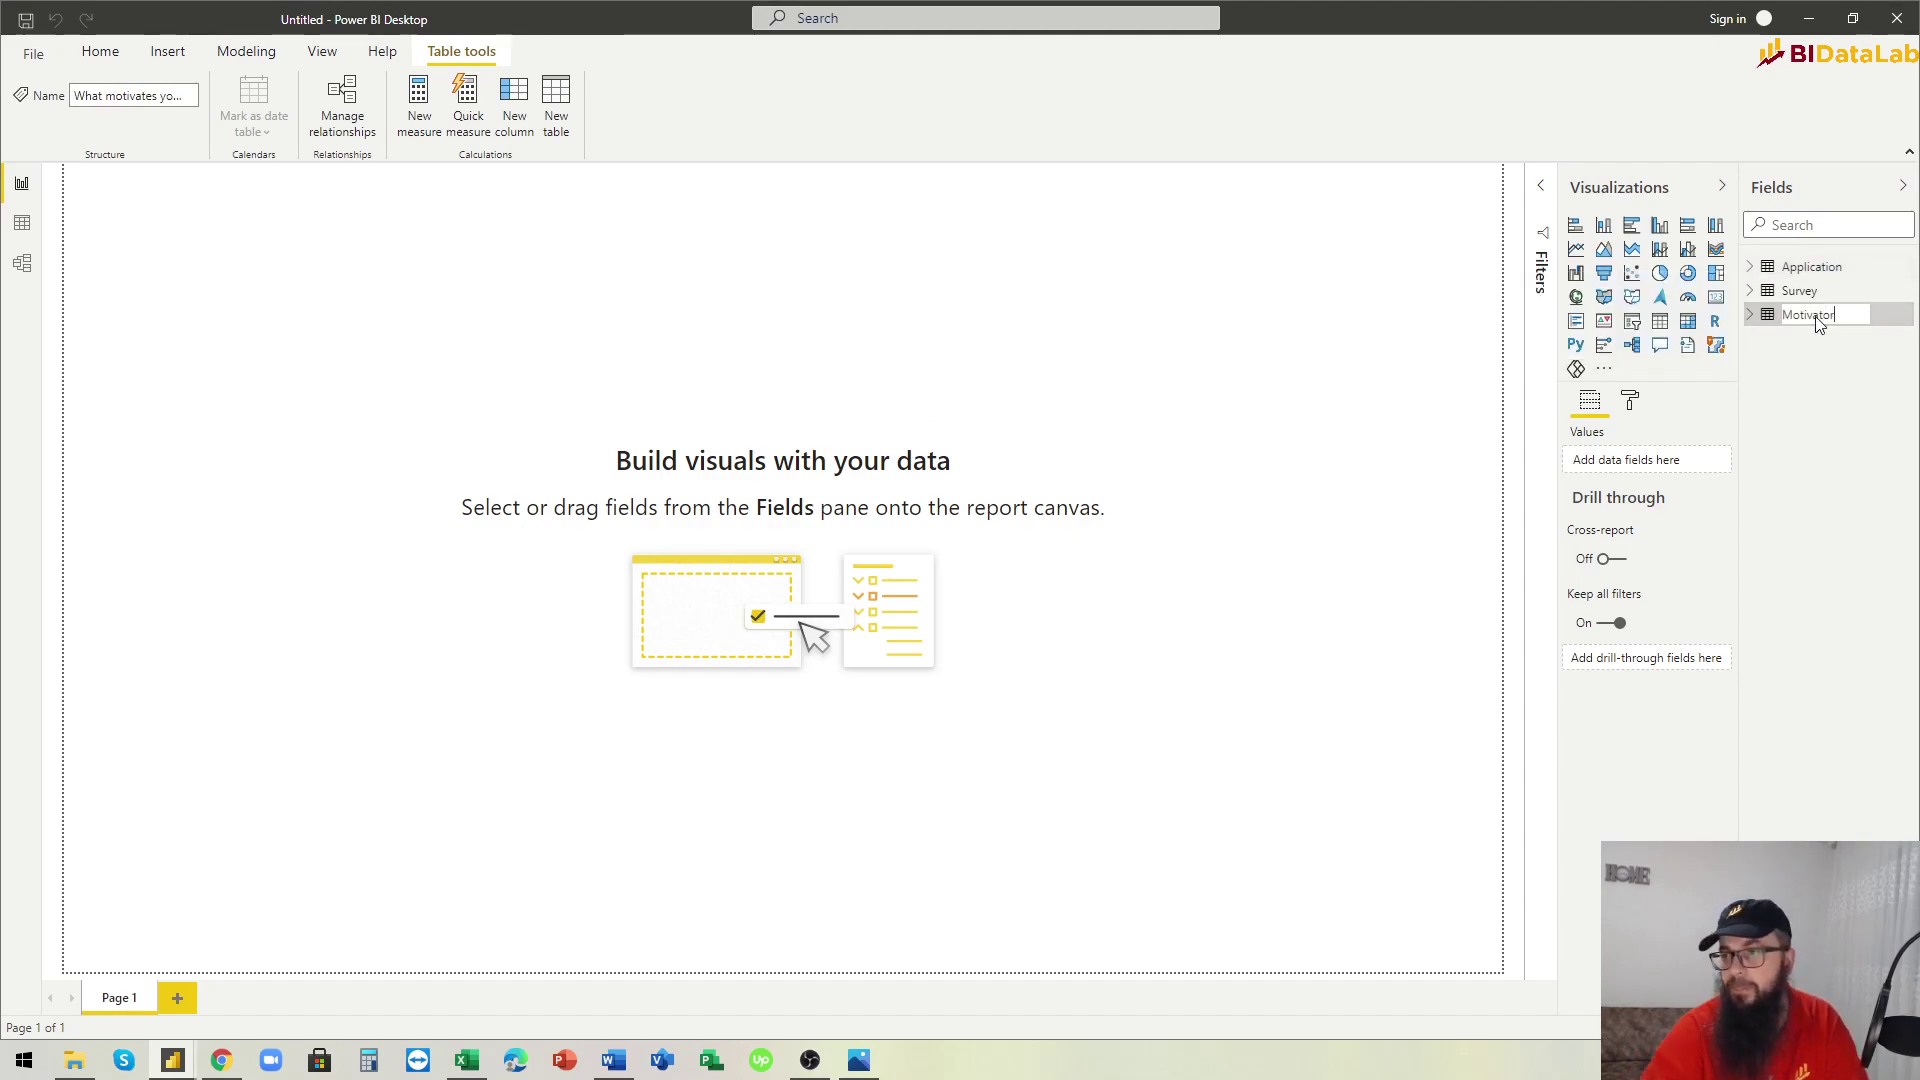
key("Return")
Create a new measure in the Survey table with the formula Entries = COUNTROWS(Survey).
left_click(1793, 318)
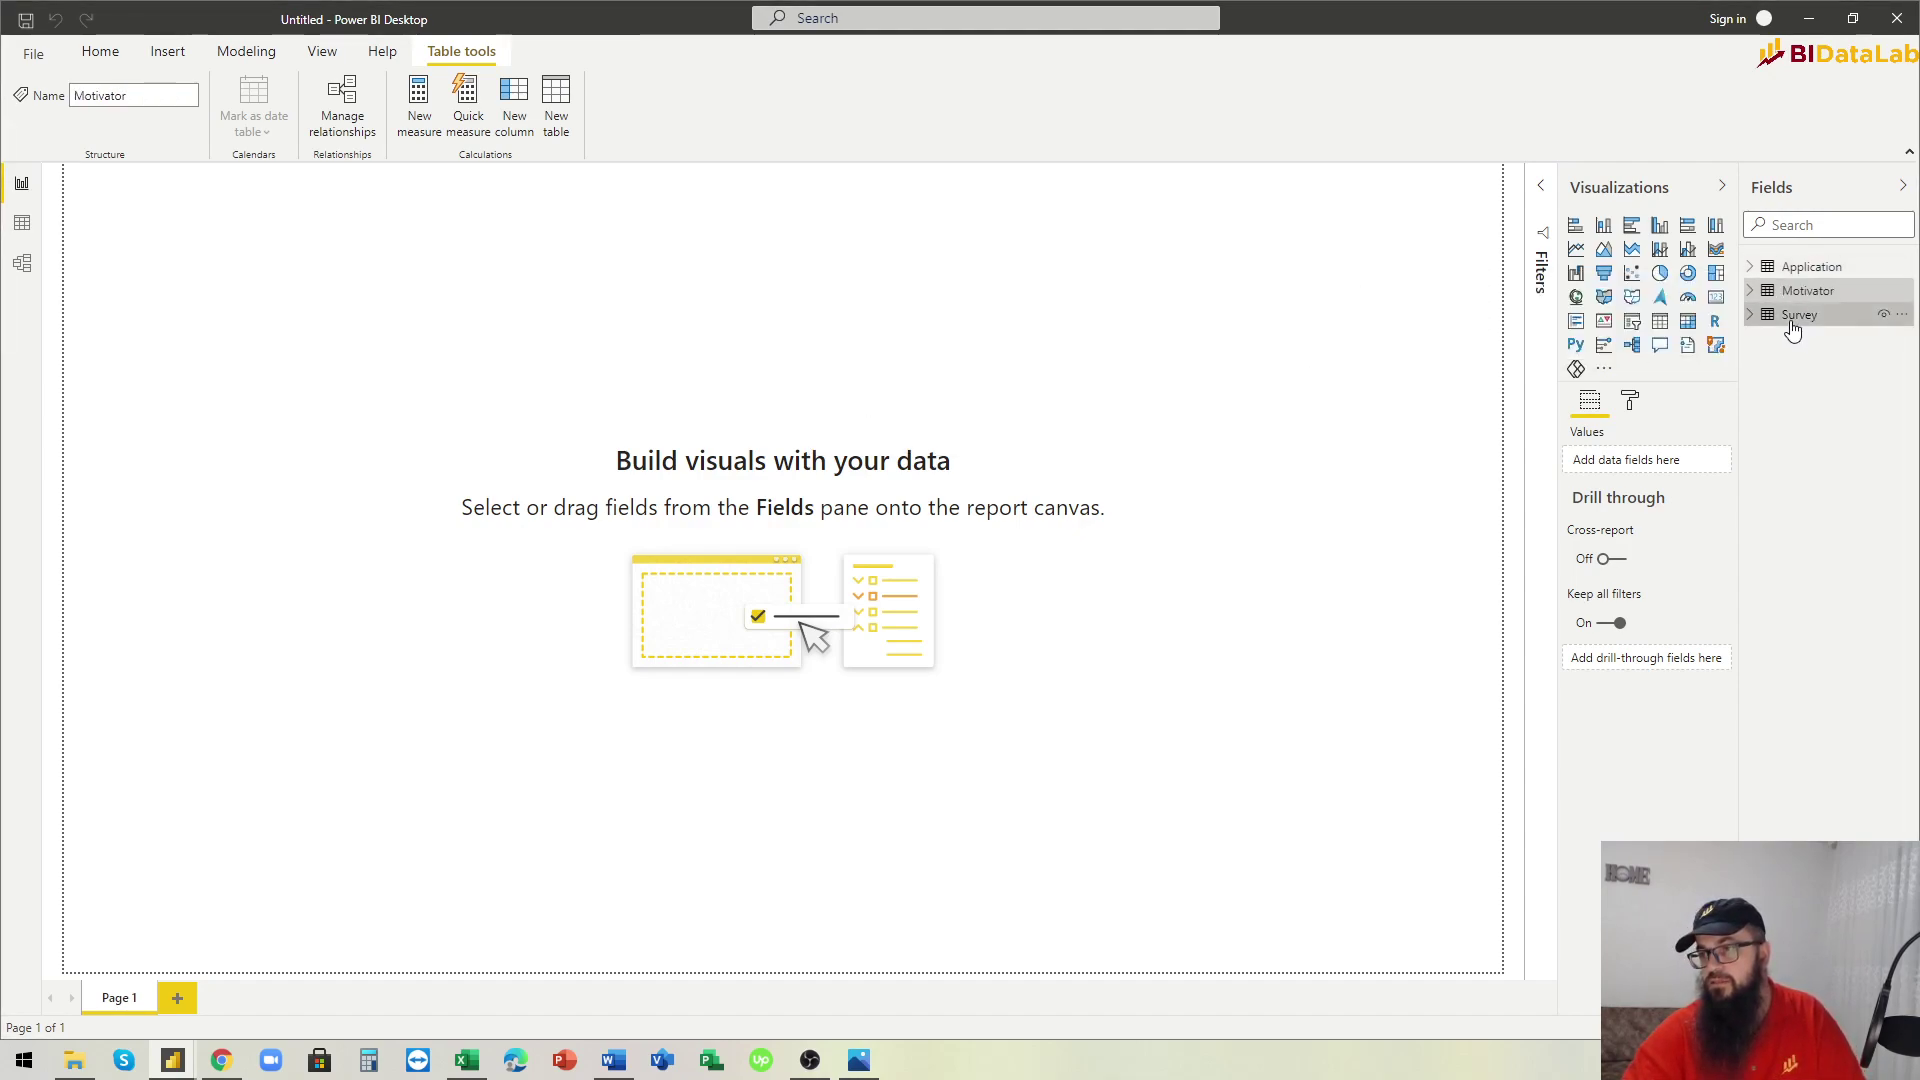
left_click(1751, 316)
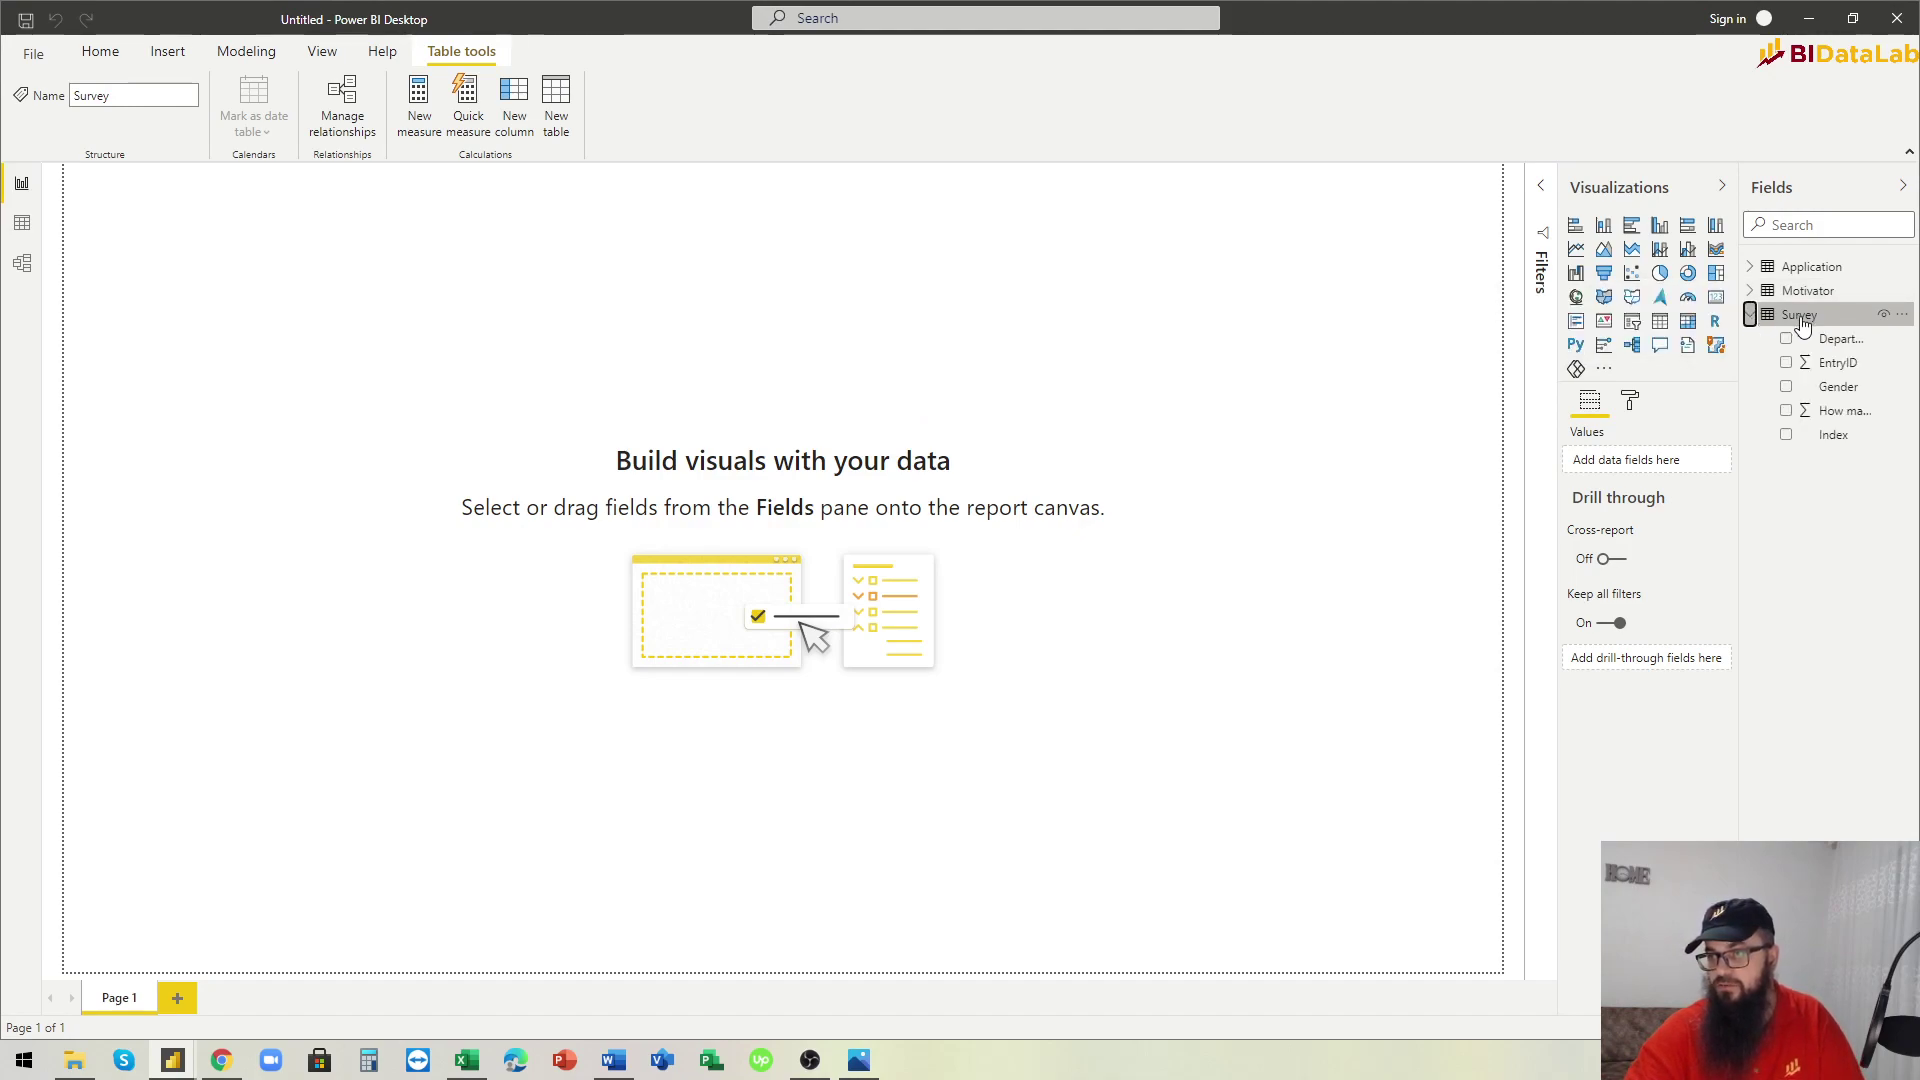
right_click(1800, 318)
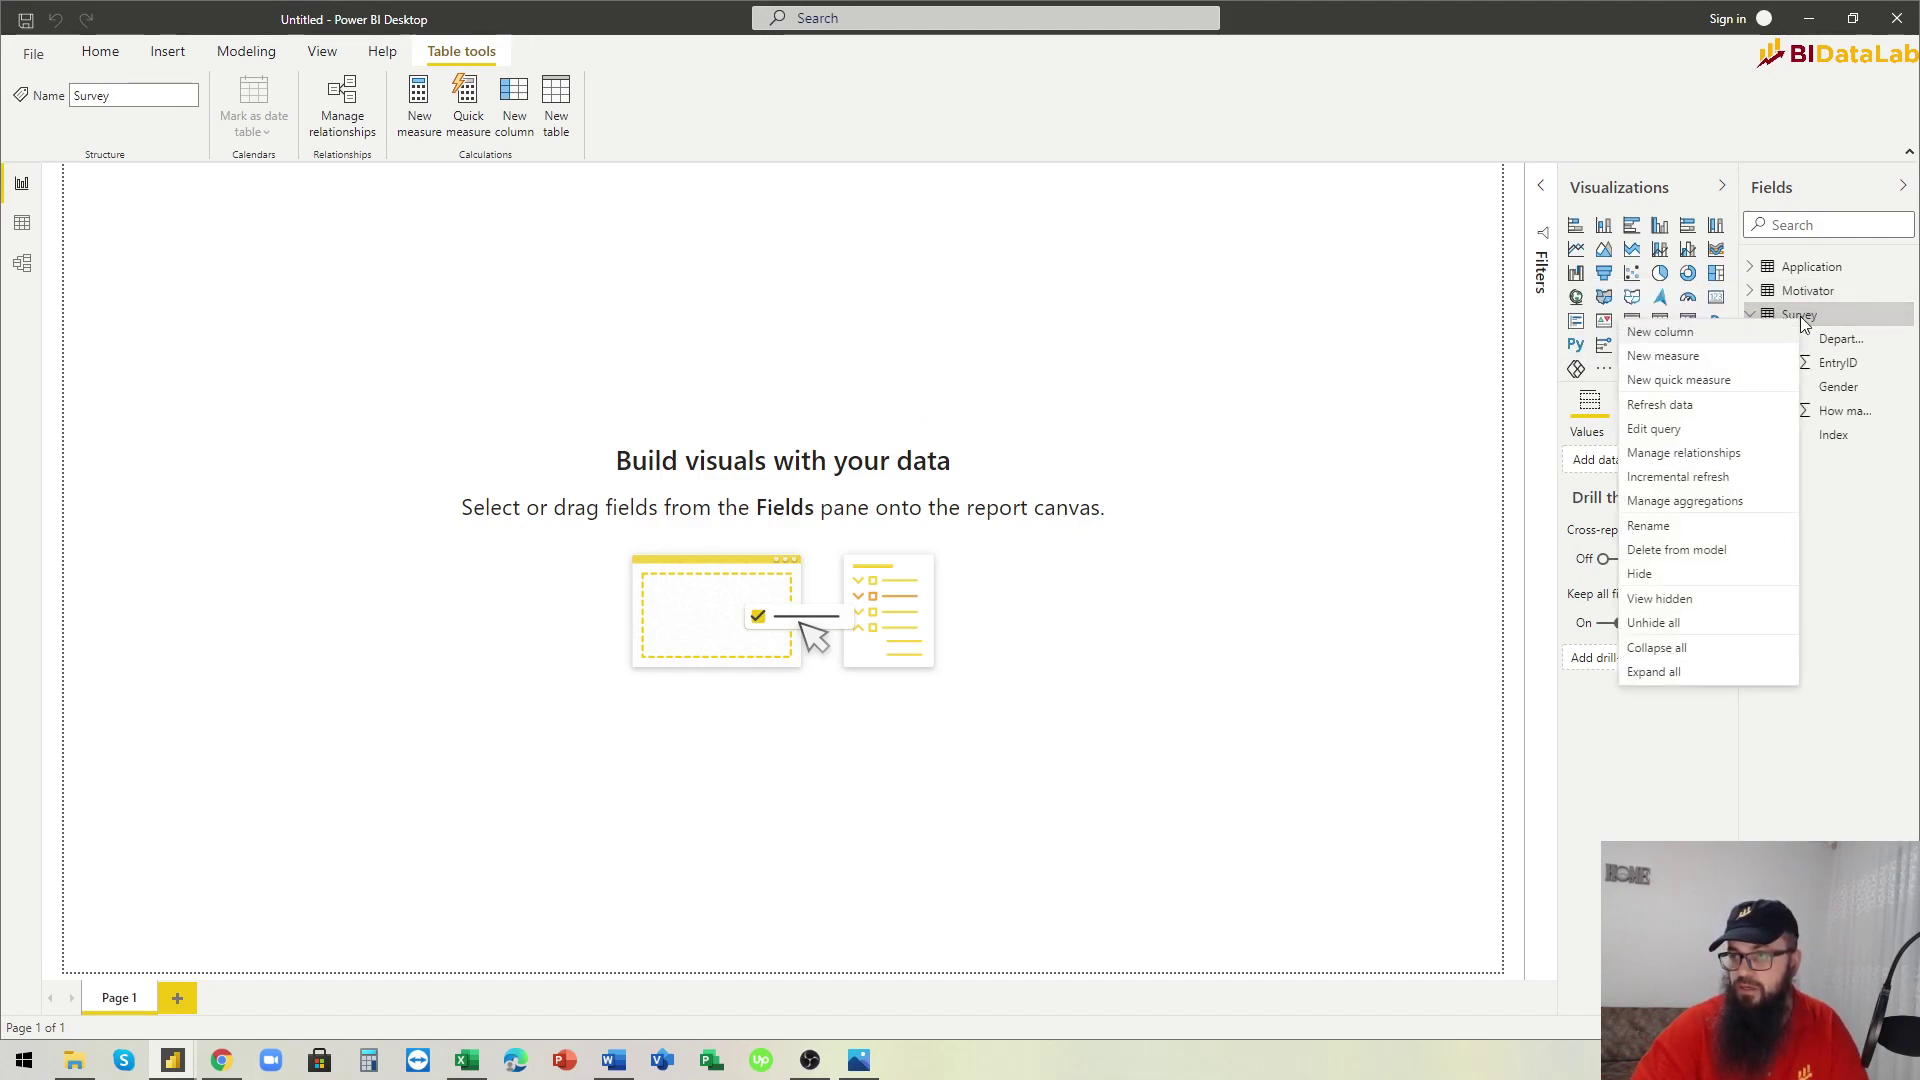
left_click(1699, 356)
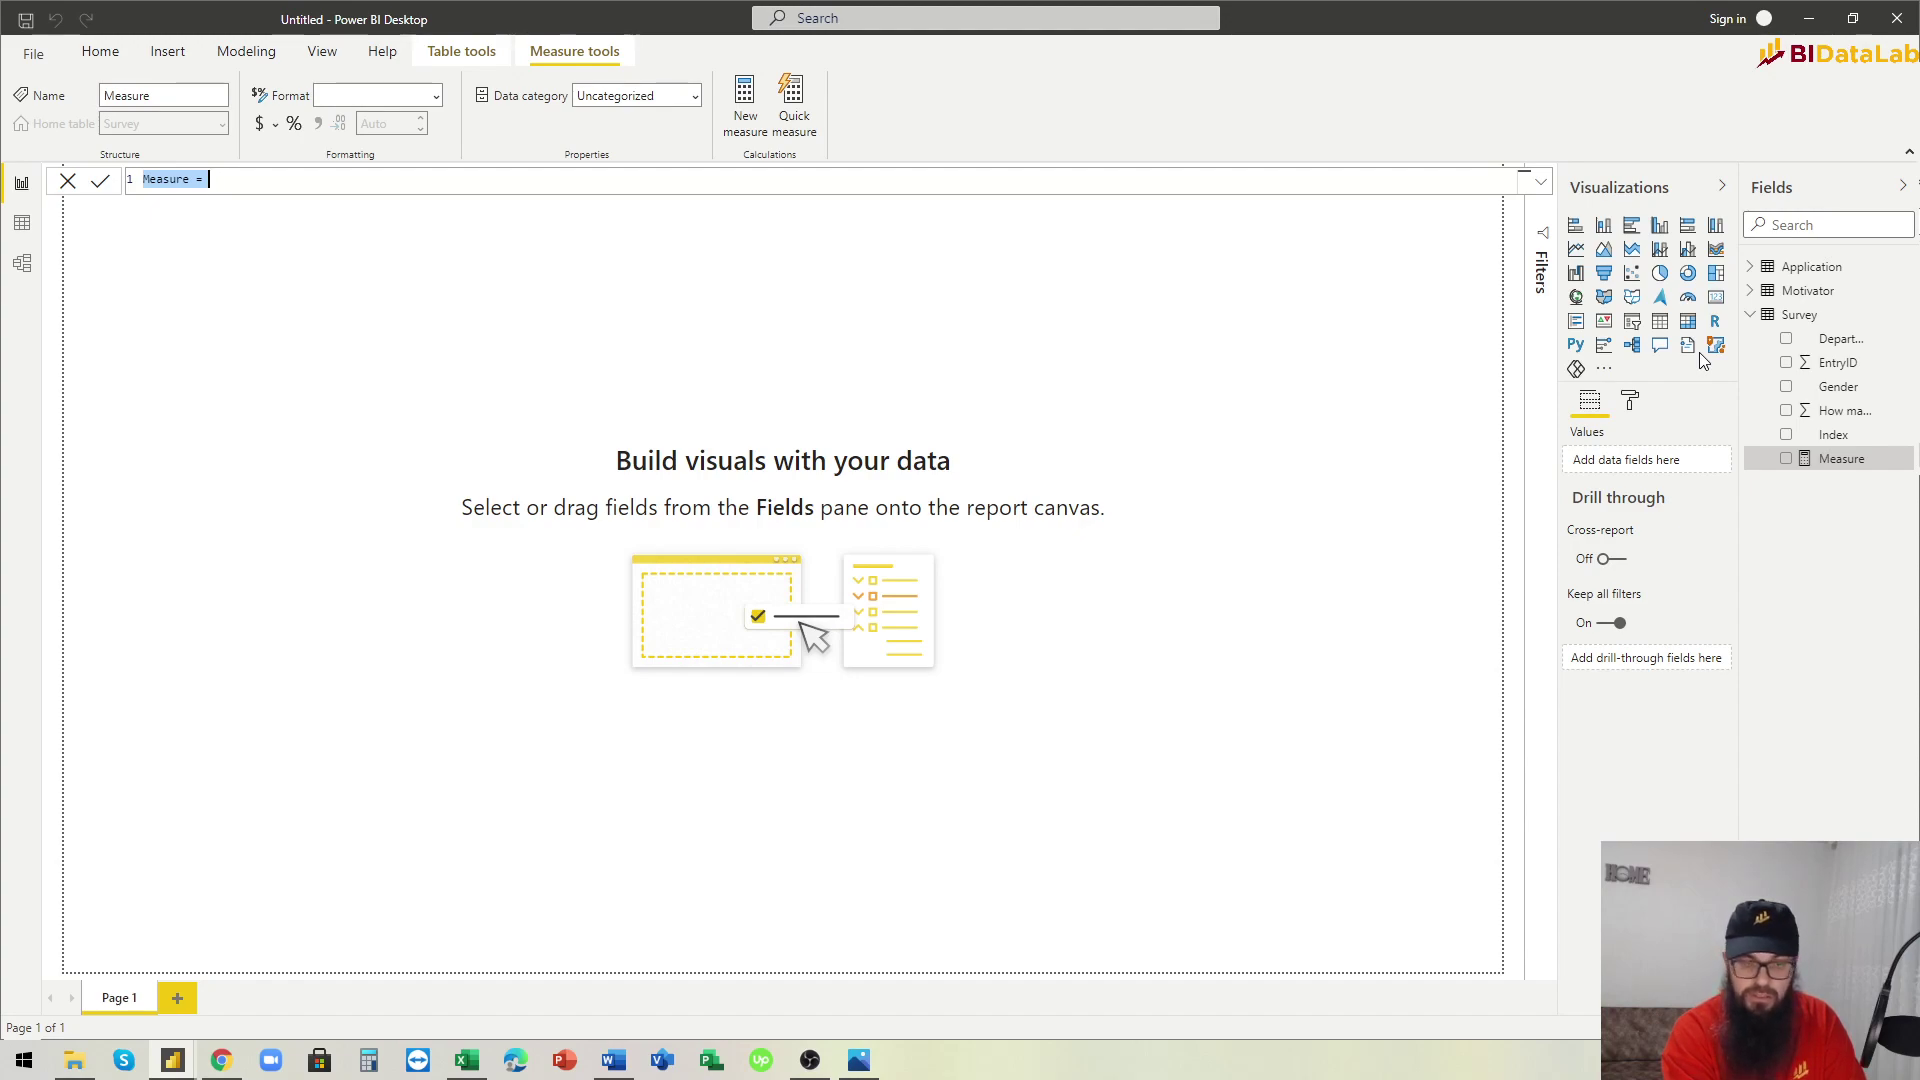
type("Er")
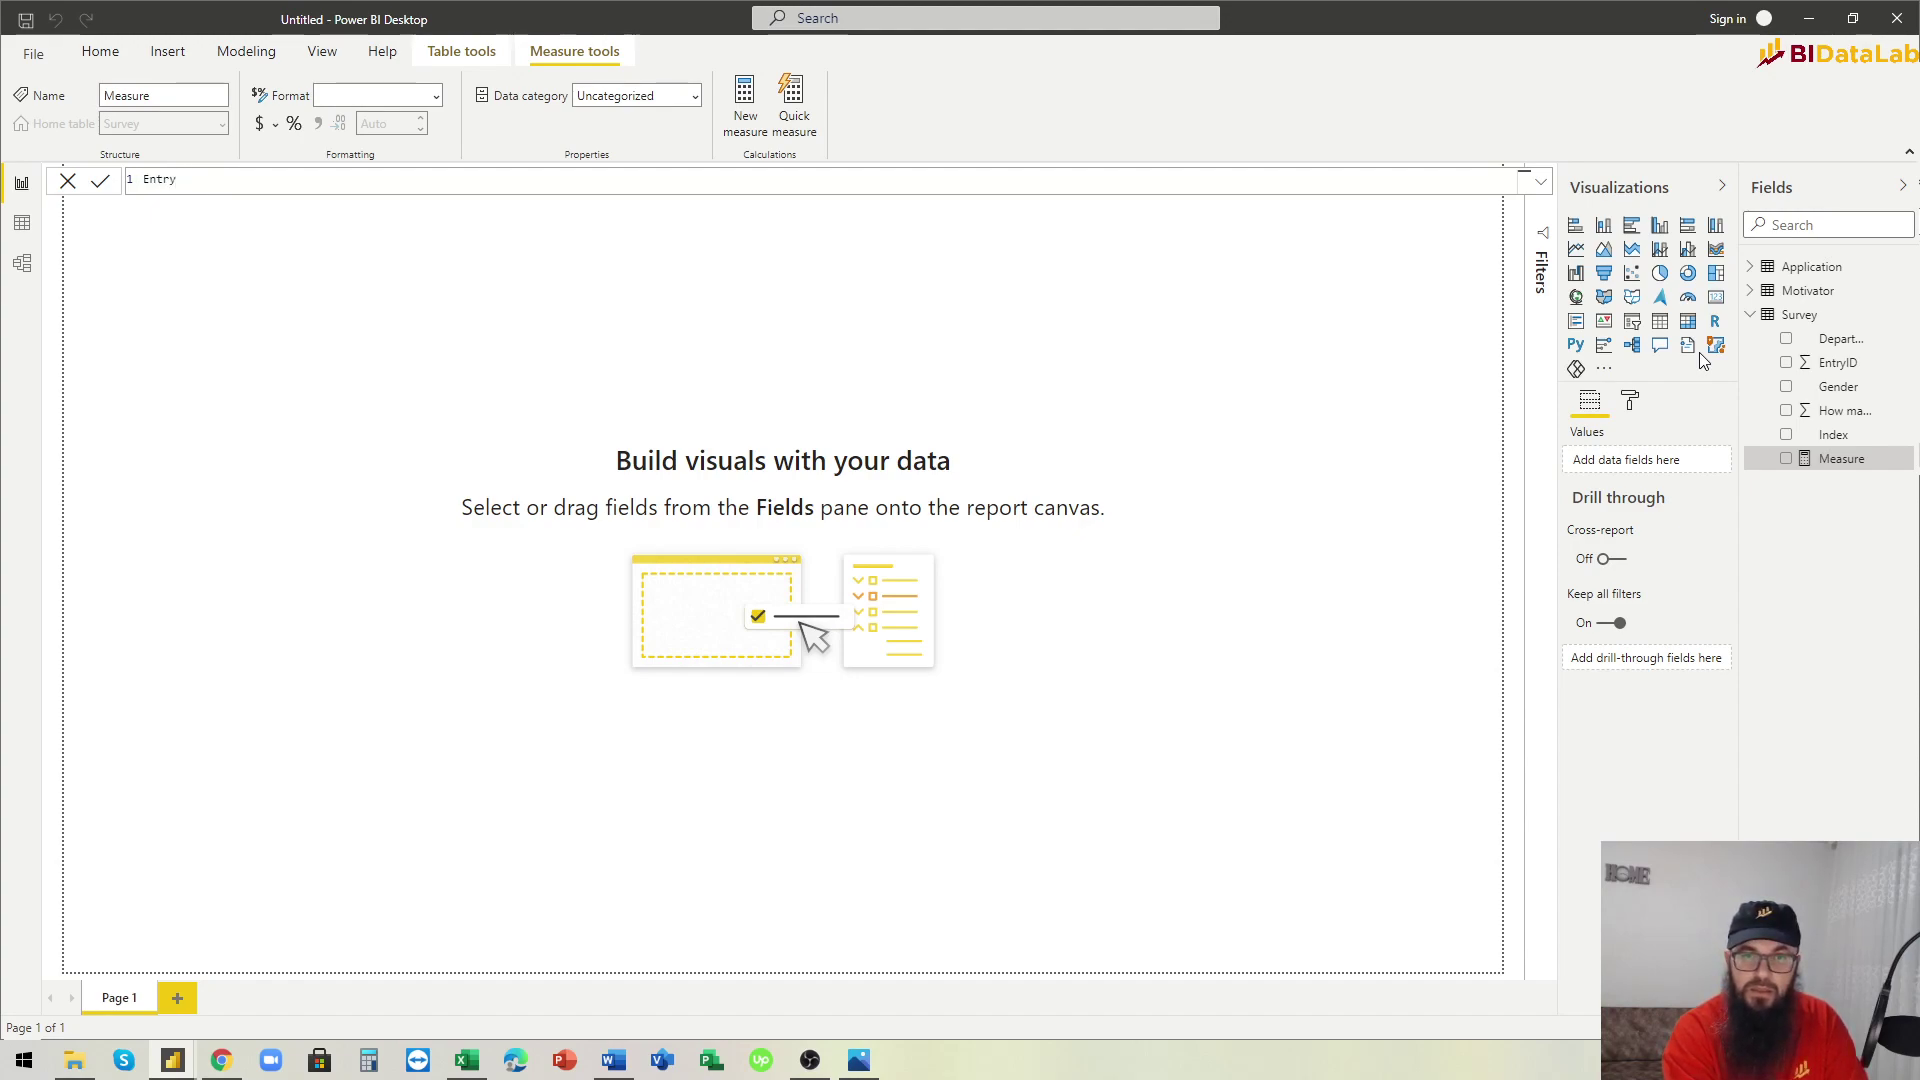
type("try")
key("BackSpace")
type("it")
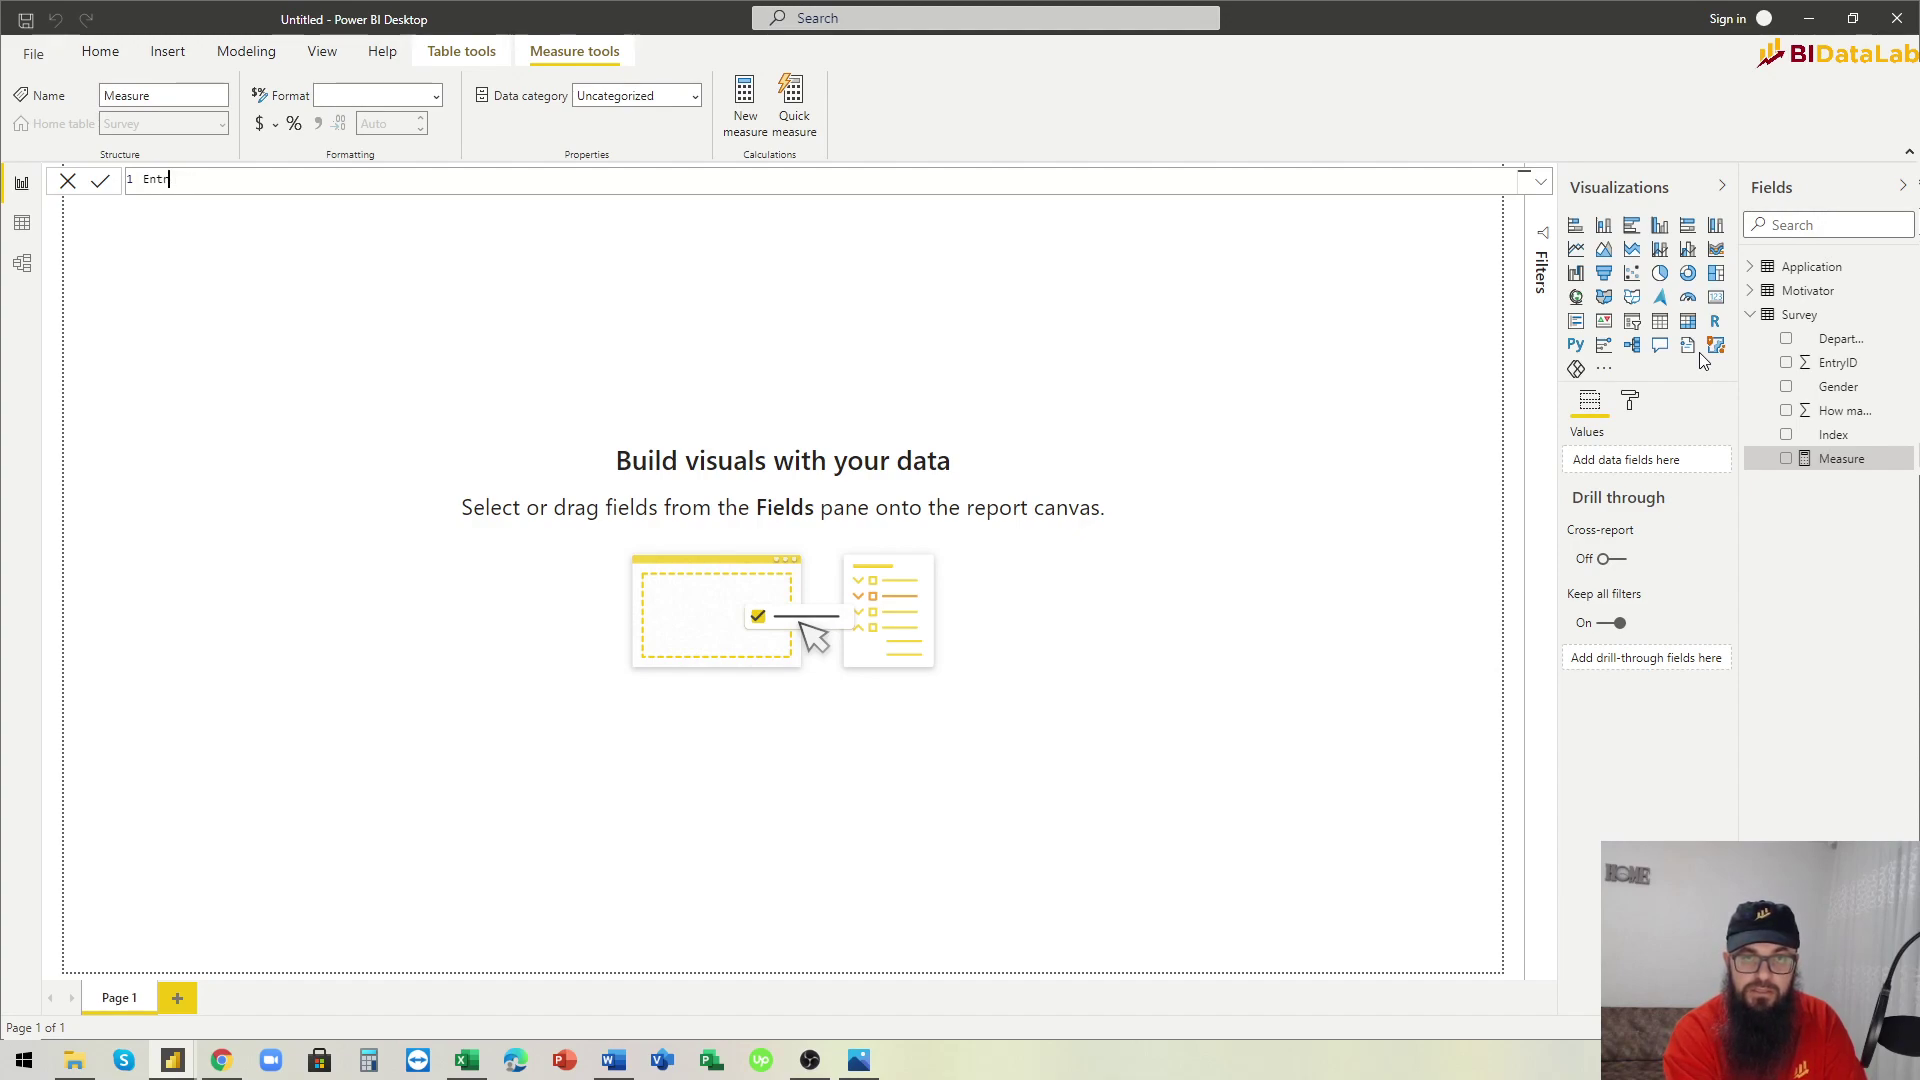
type("= COUNTROWS(")
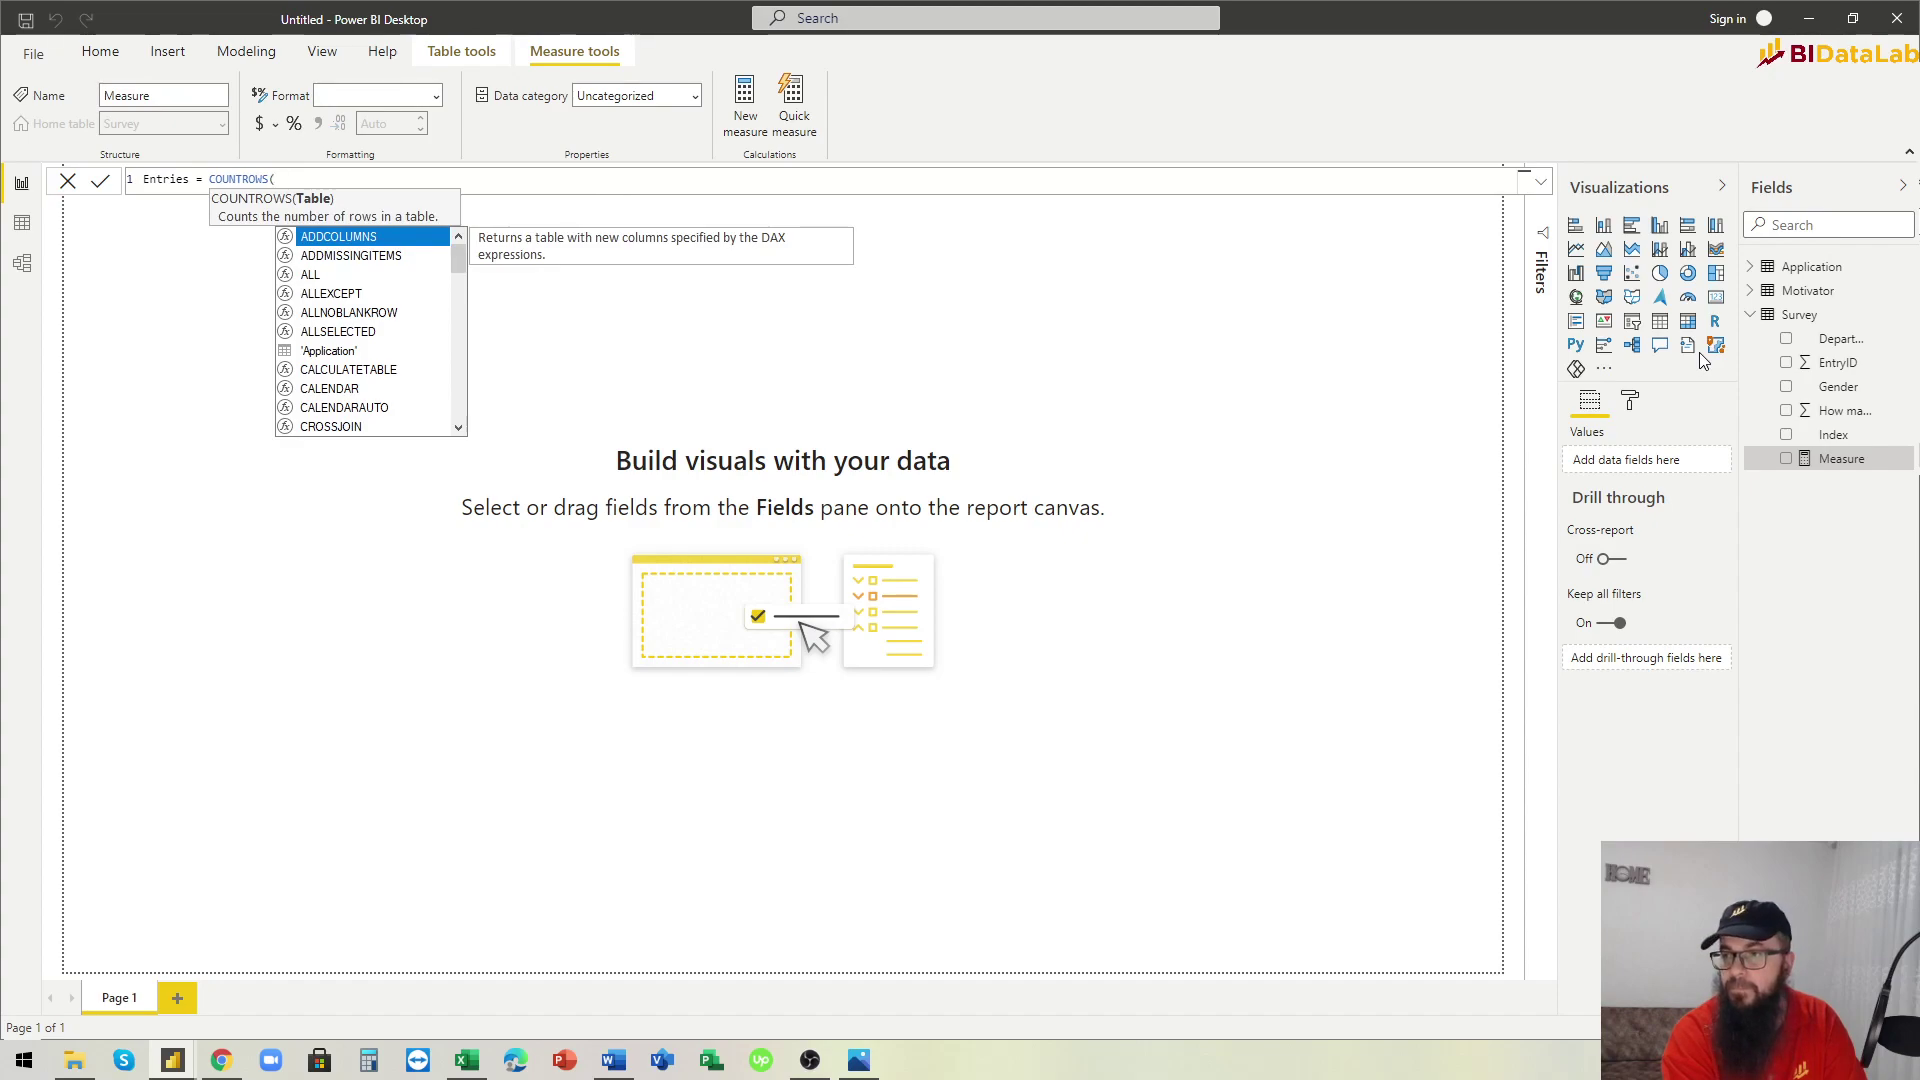
type("survey")
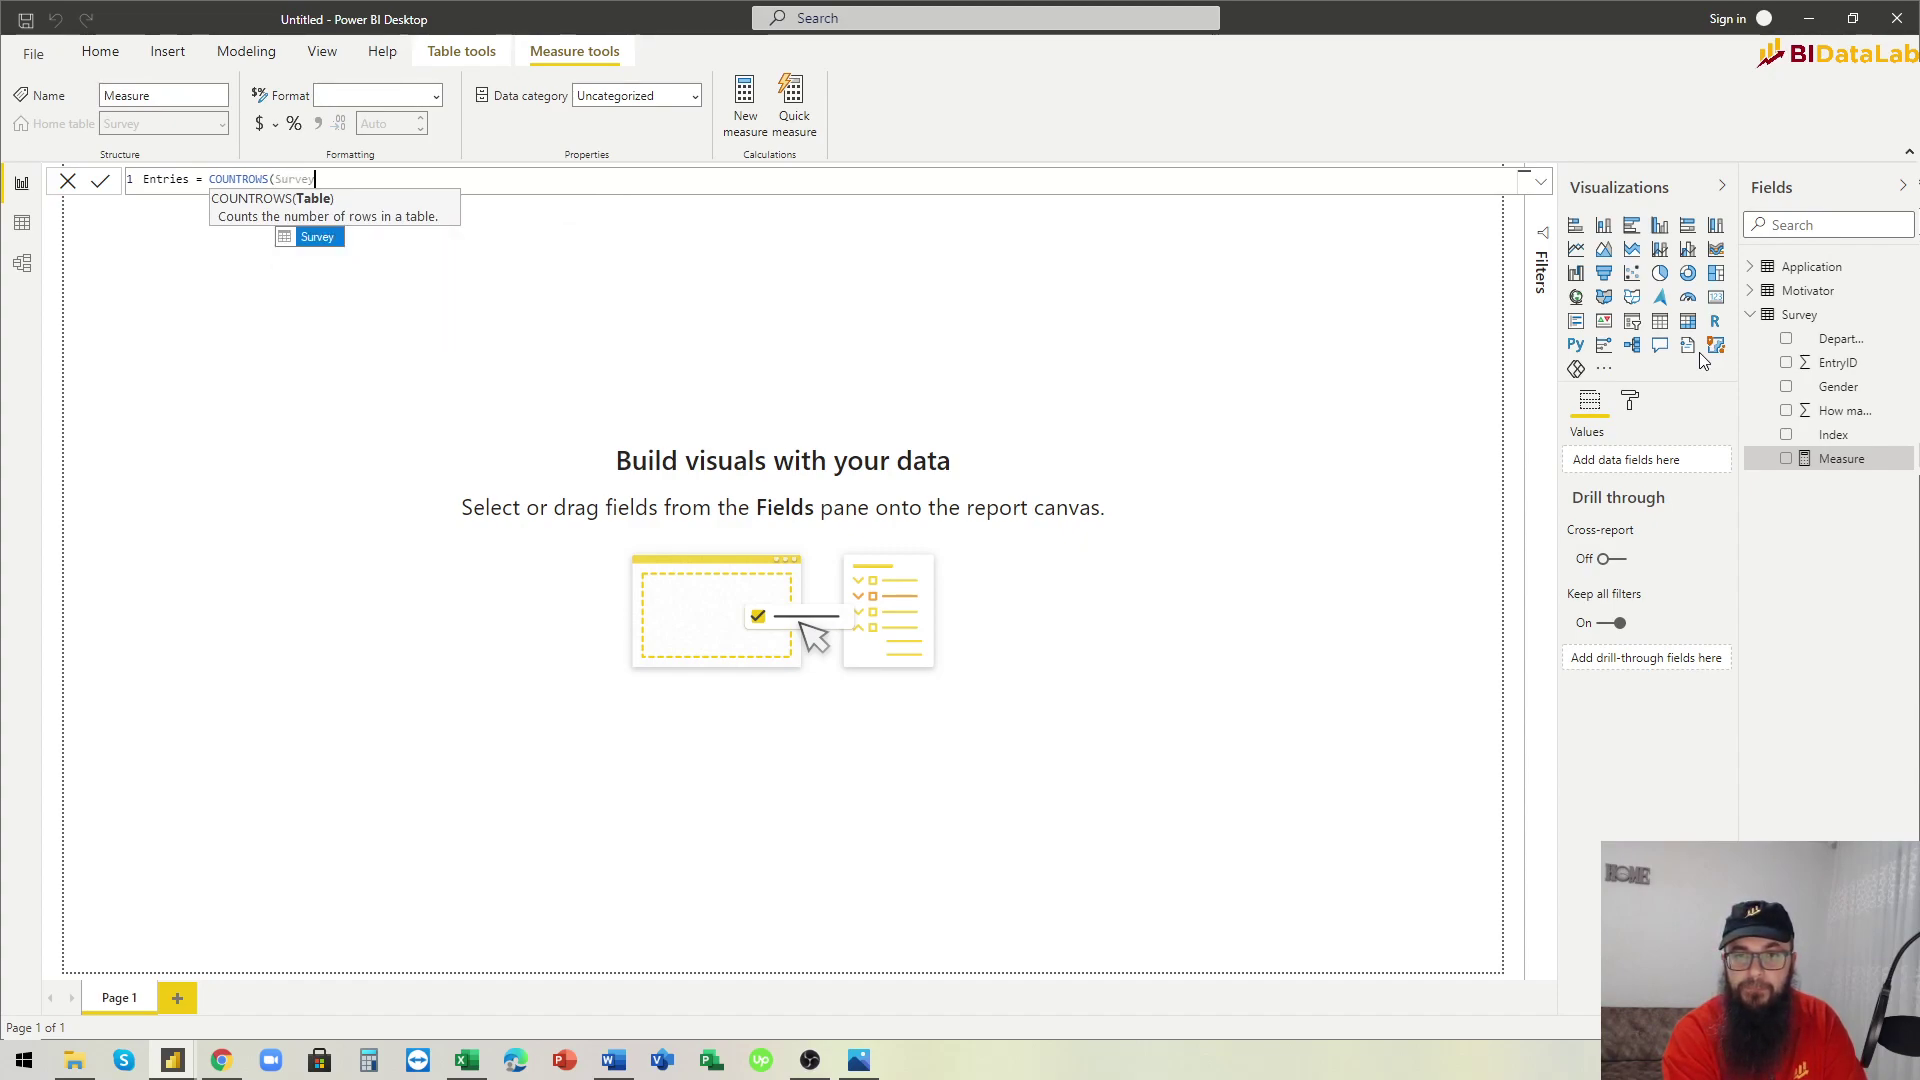
key("Tab")
type(")")
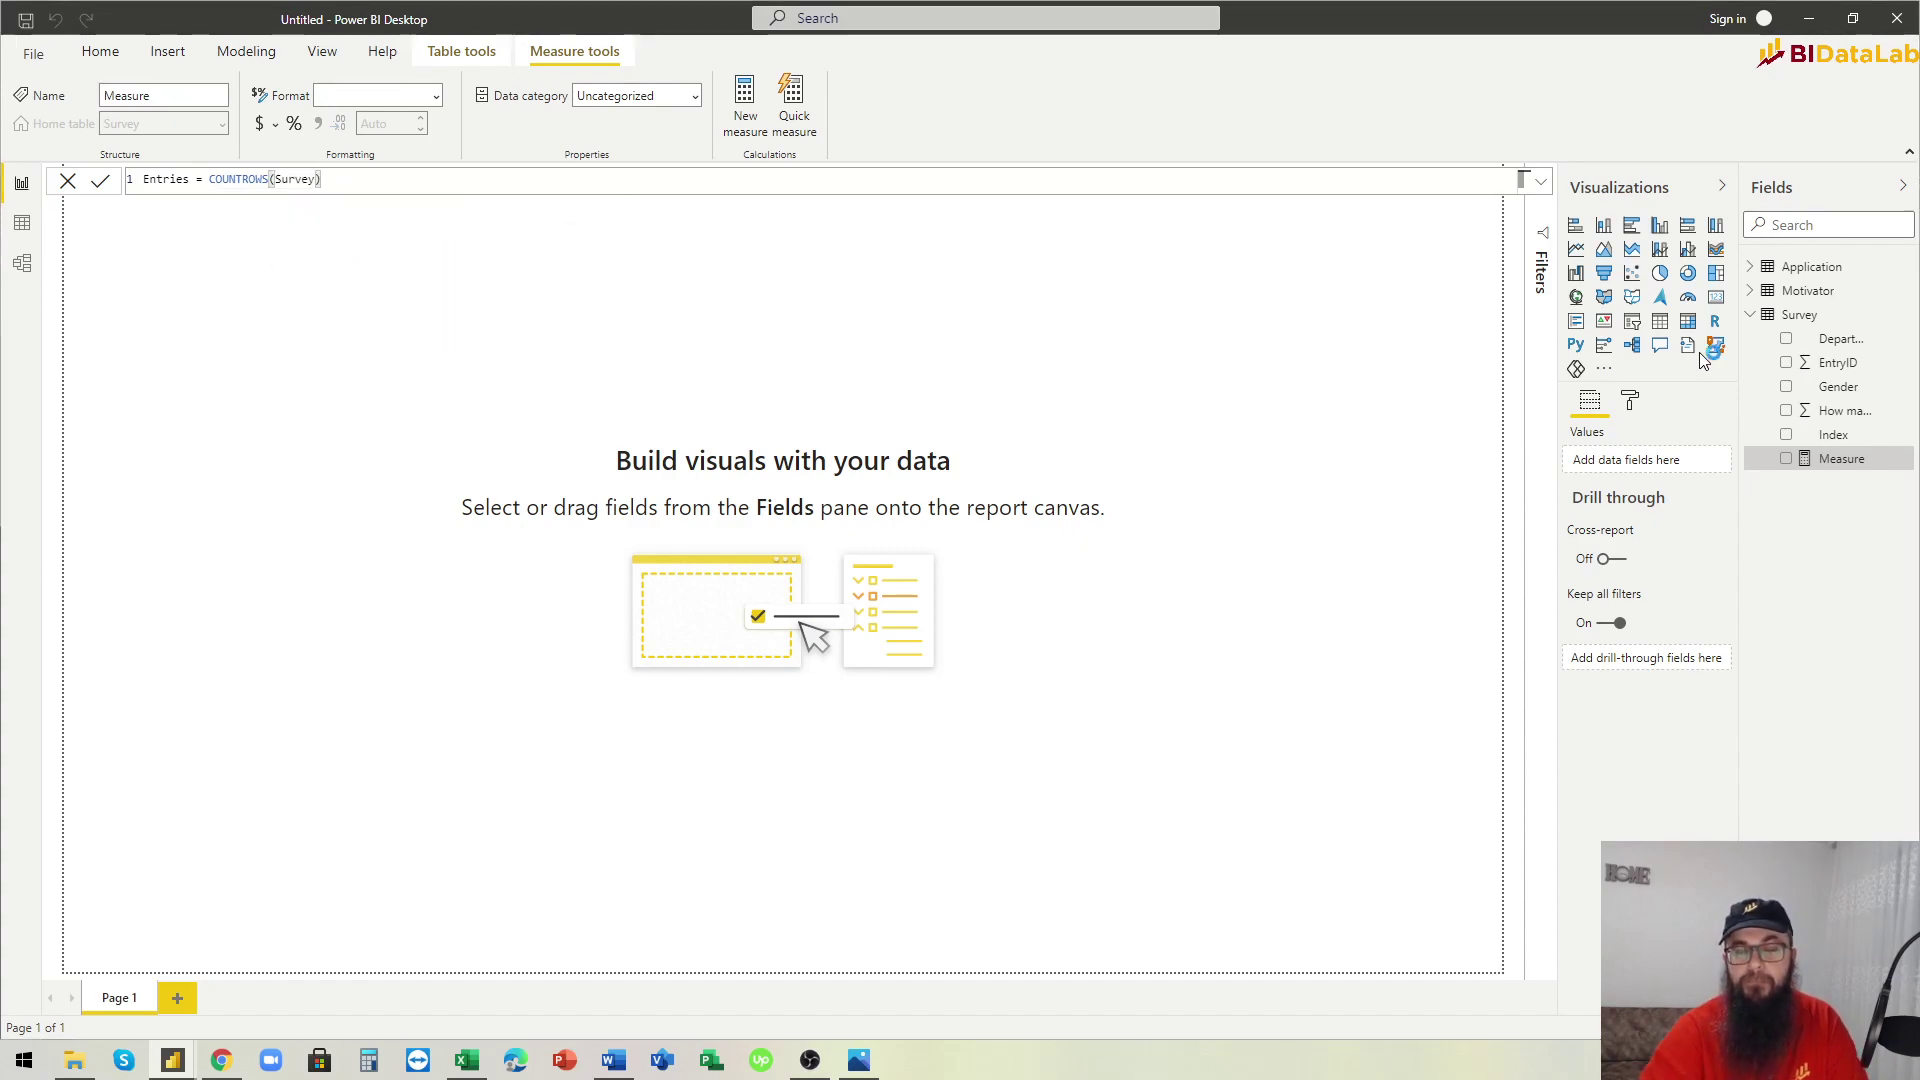
Commit the Entries measure and show it as a card visual, moved to the page's upper-left corner and made smaller.
key("Return")
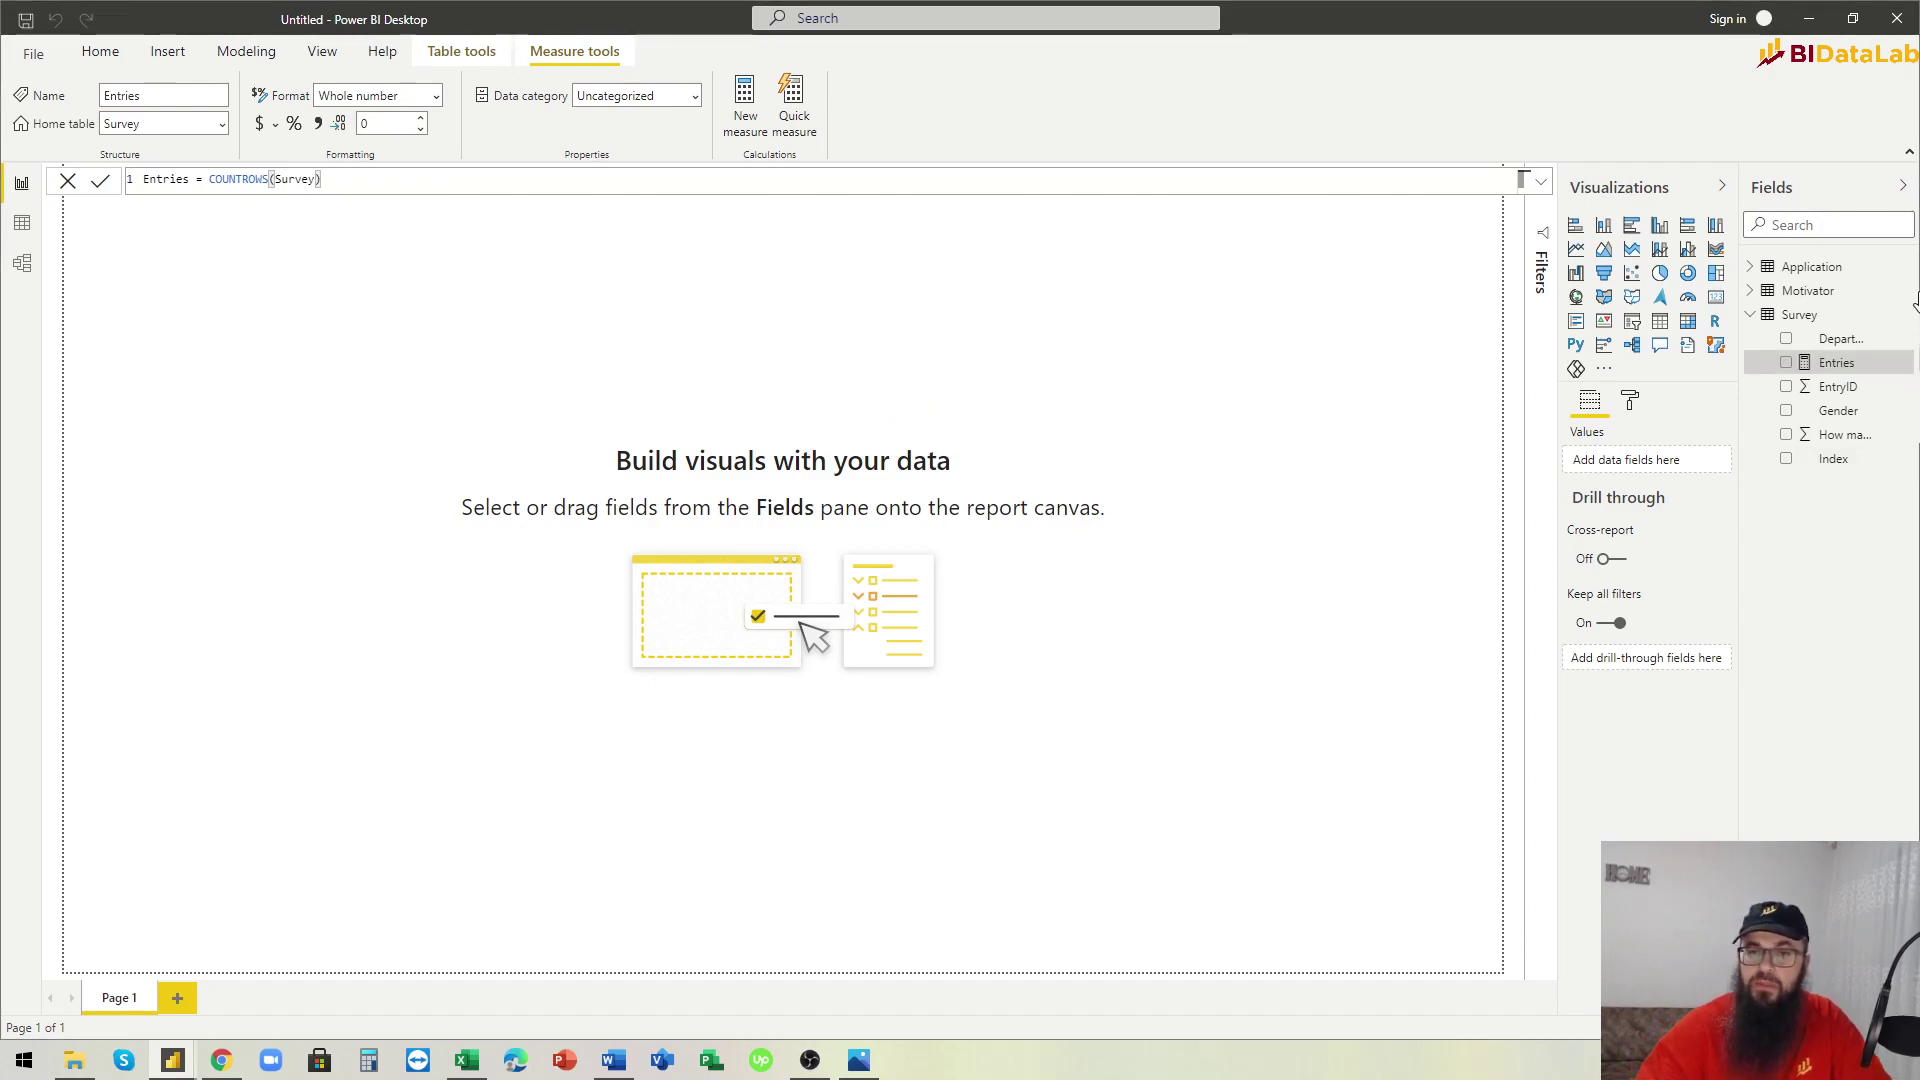
left_click_drag(1842, 372, 880, 375)
left_click(1714, 300)
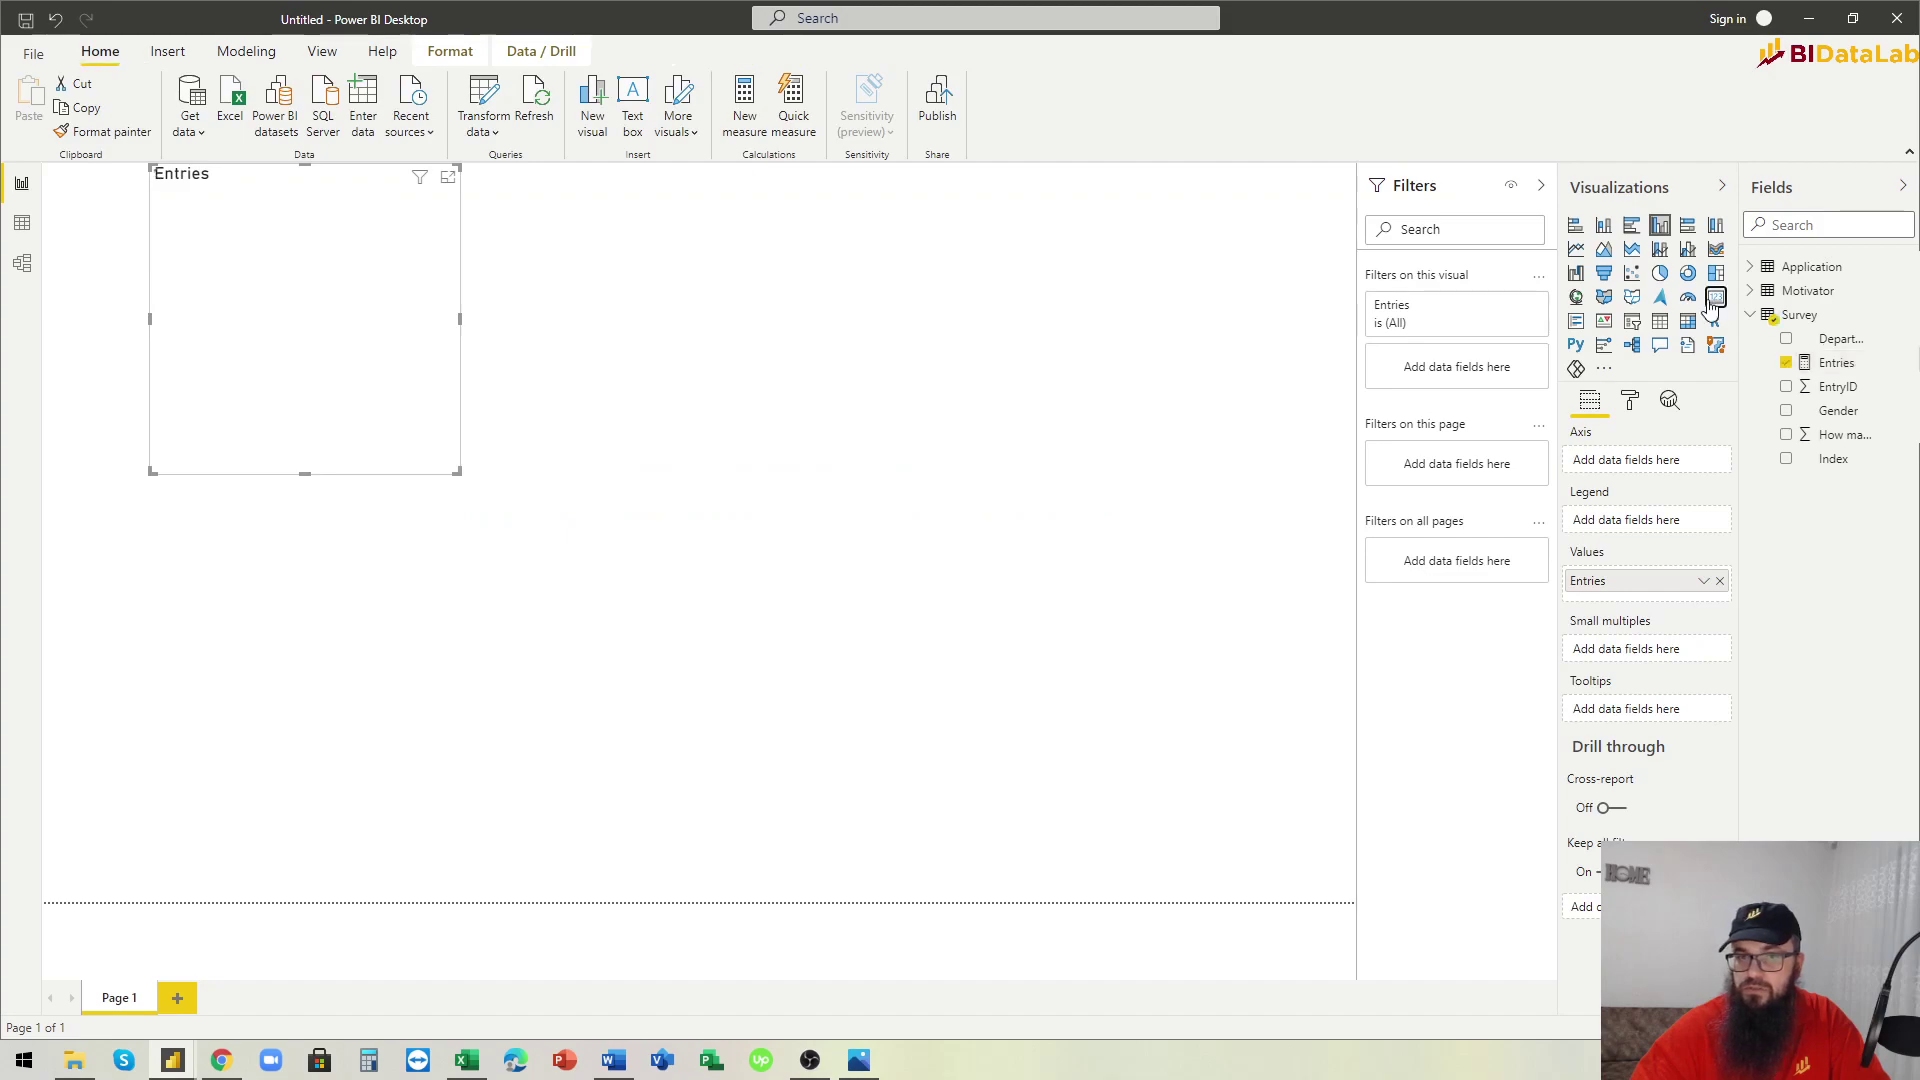
left_click_drag(363, 234, 257, 229)
left_click_drag(376, 488, 317, 381)
Turn on the shadow for the Entries card and reduce the card's height slightly.
left_click(1629, 400)
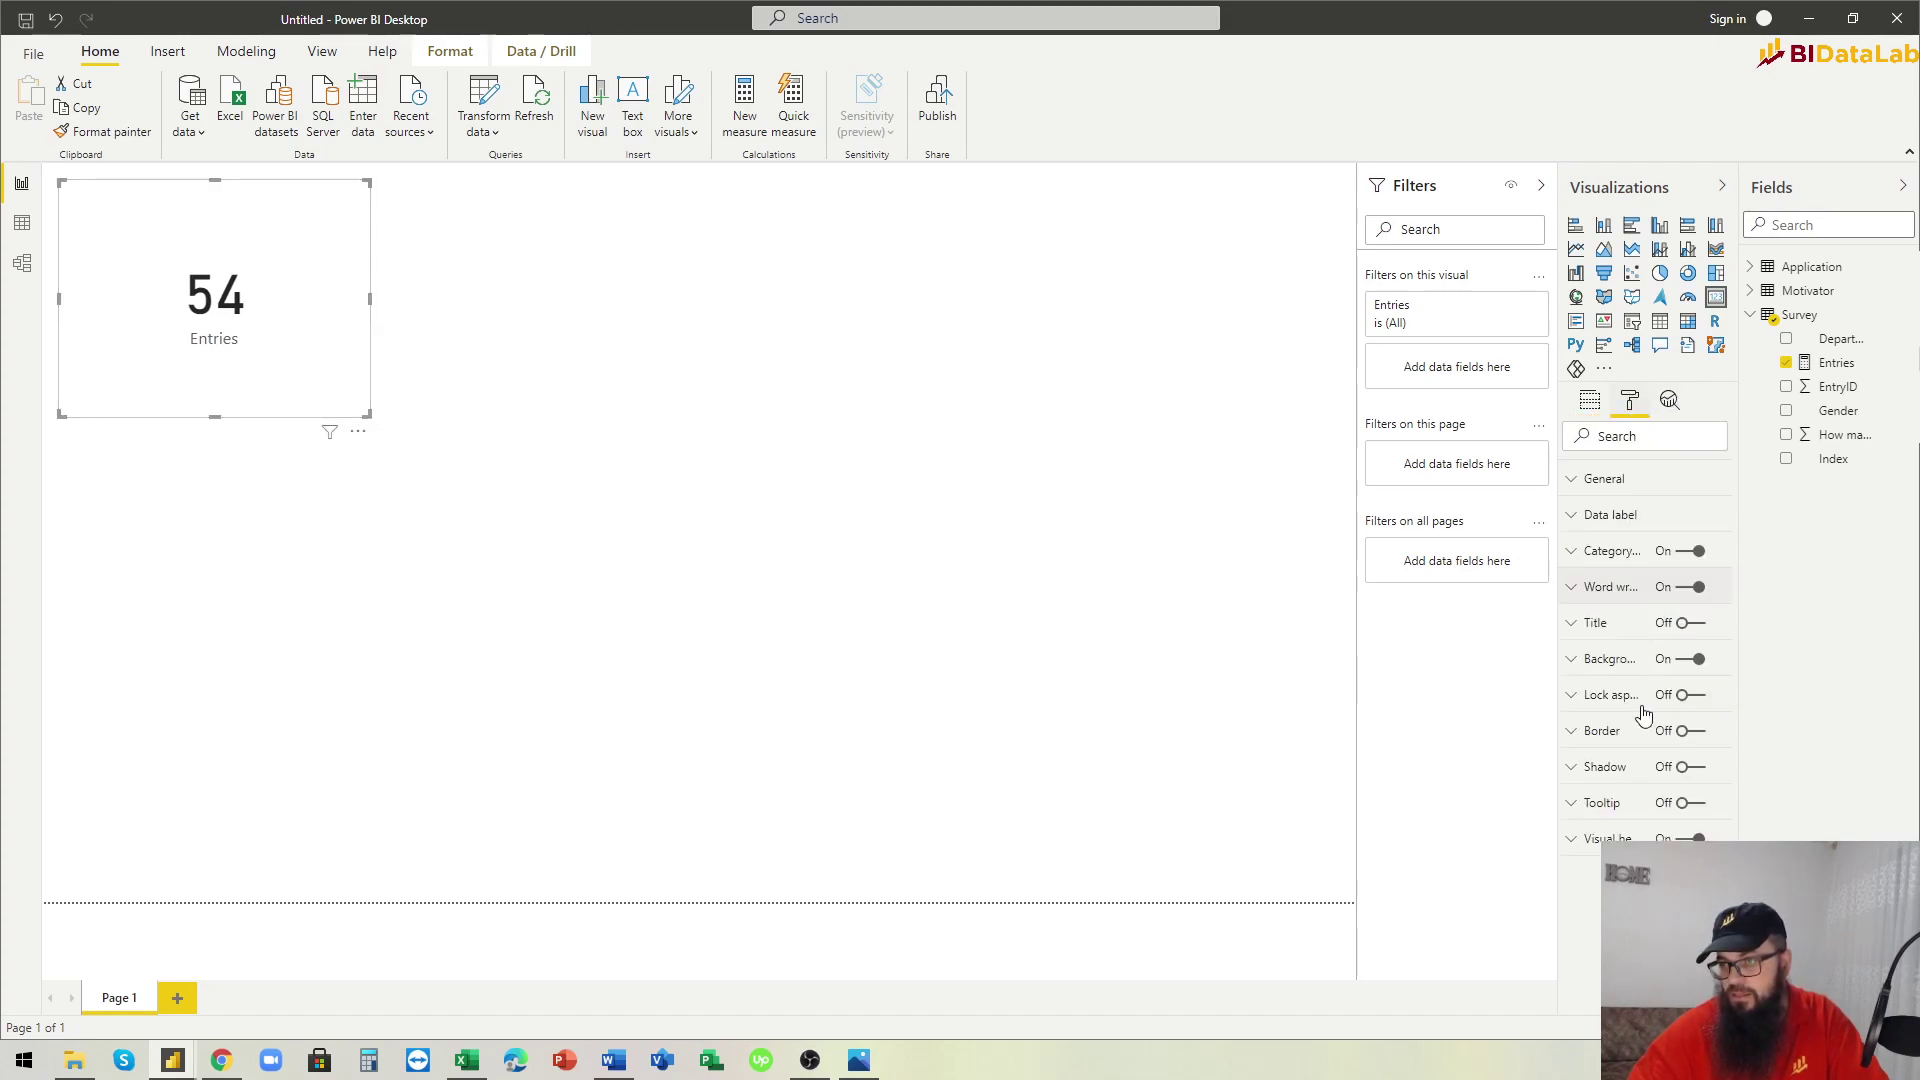
left_click(1686, 770)
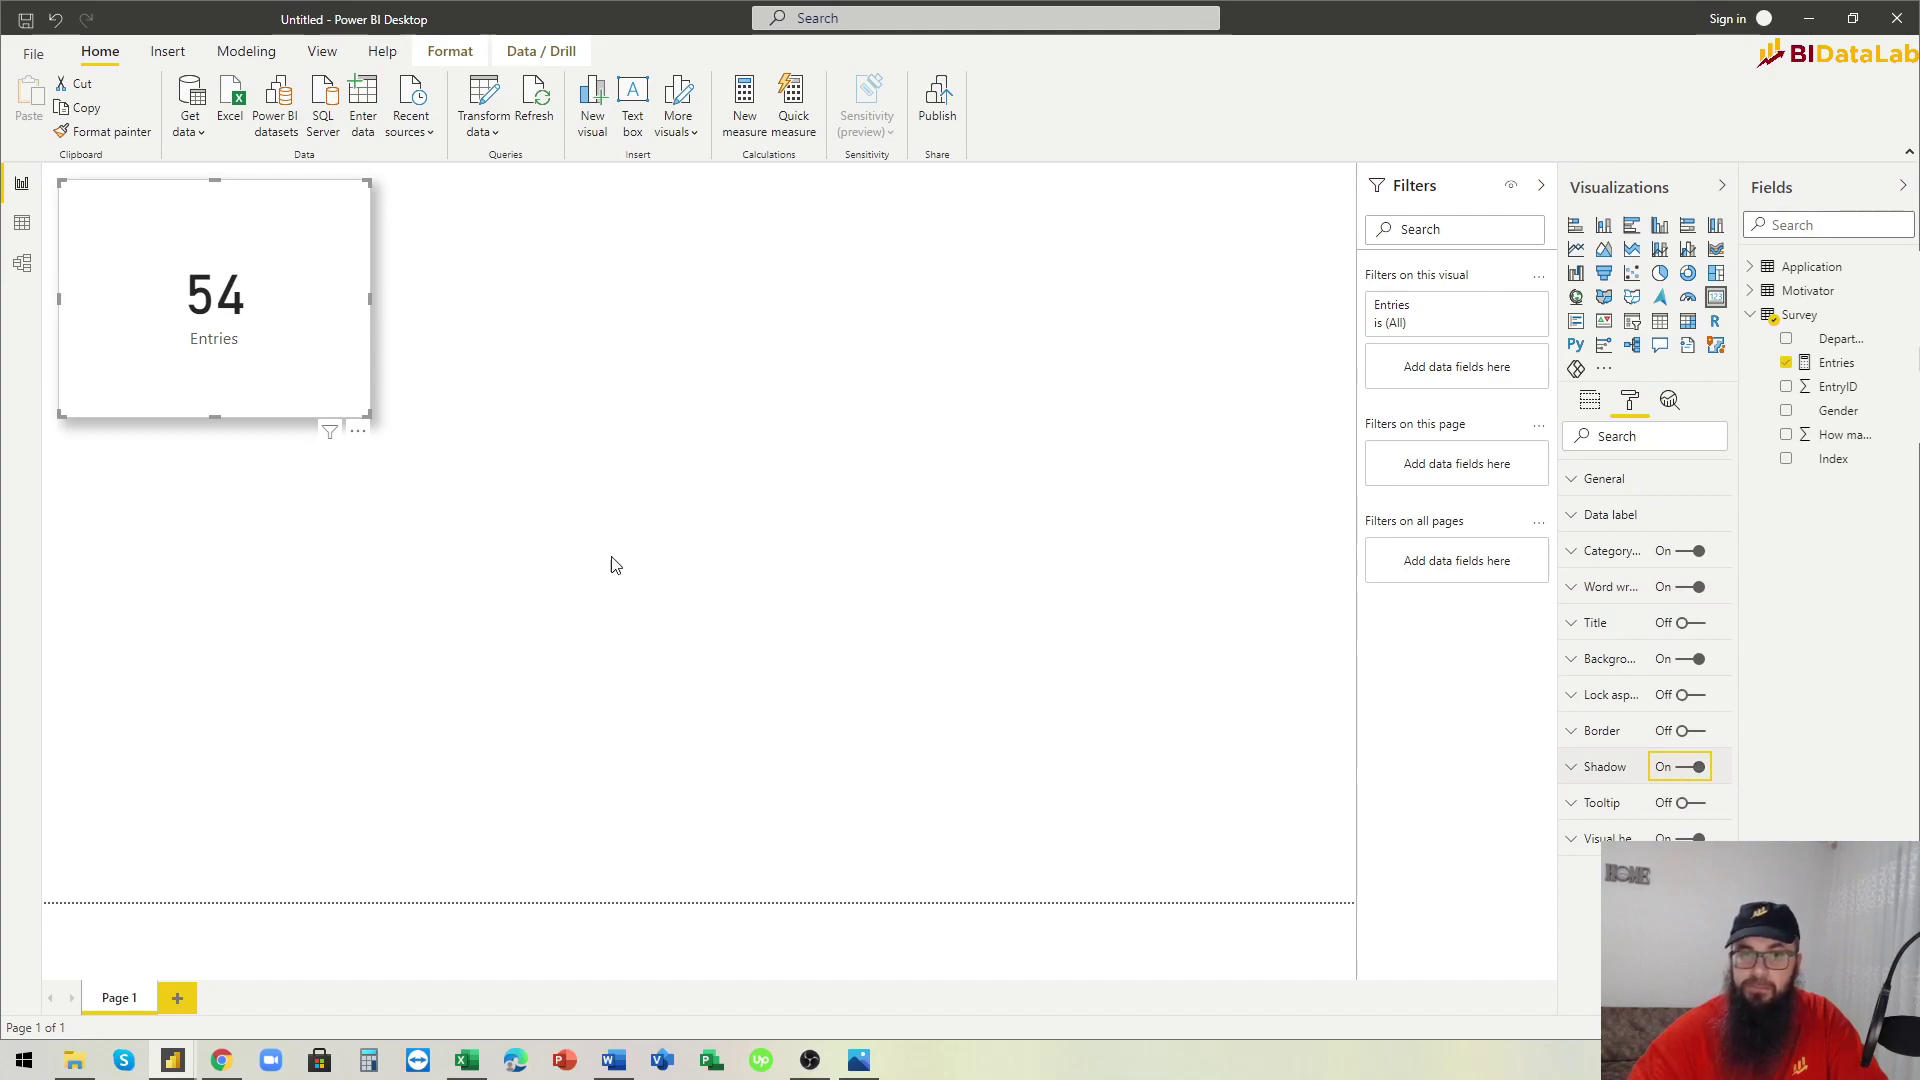
left_click(603, 566)
left_click_drag(214, 417, 225, 386)
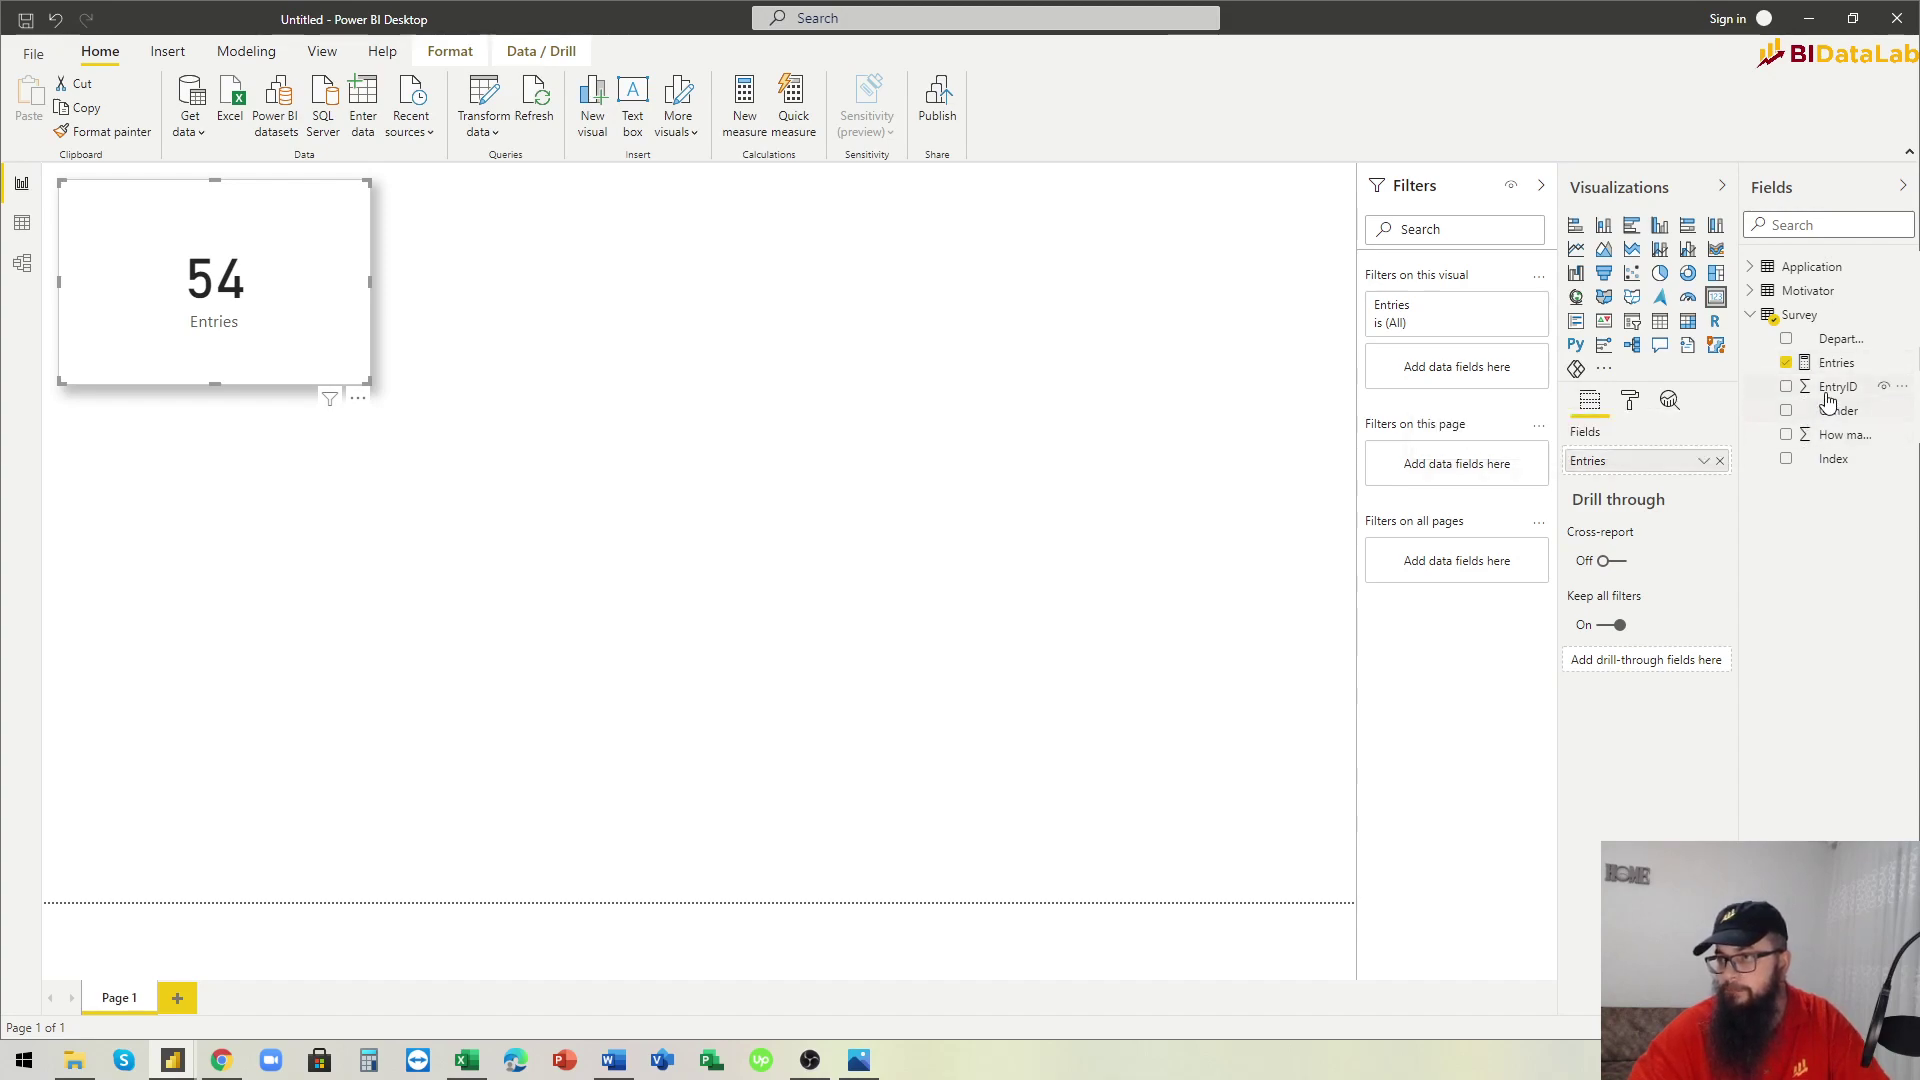
Add a donut chart of Entries by Gender beneath the card, make it slightly taller and move it nearer the card.
left_click(1687, 273)
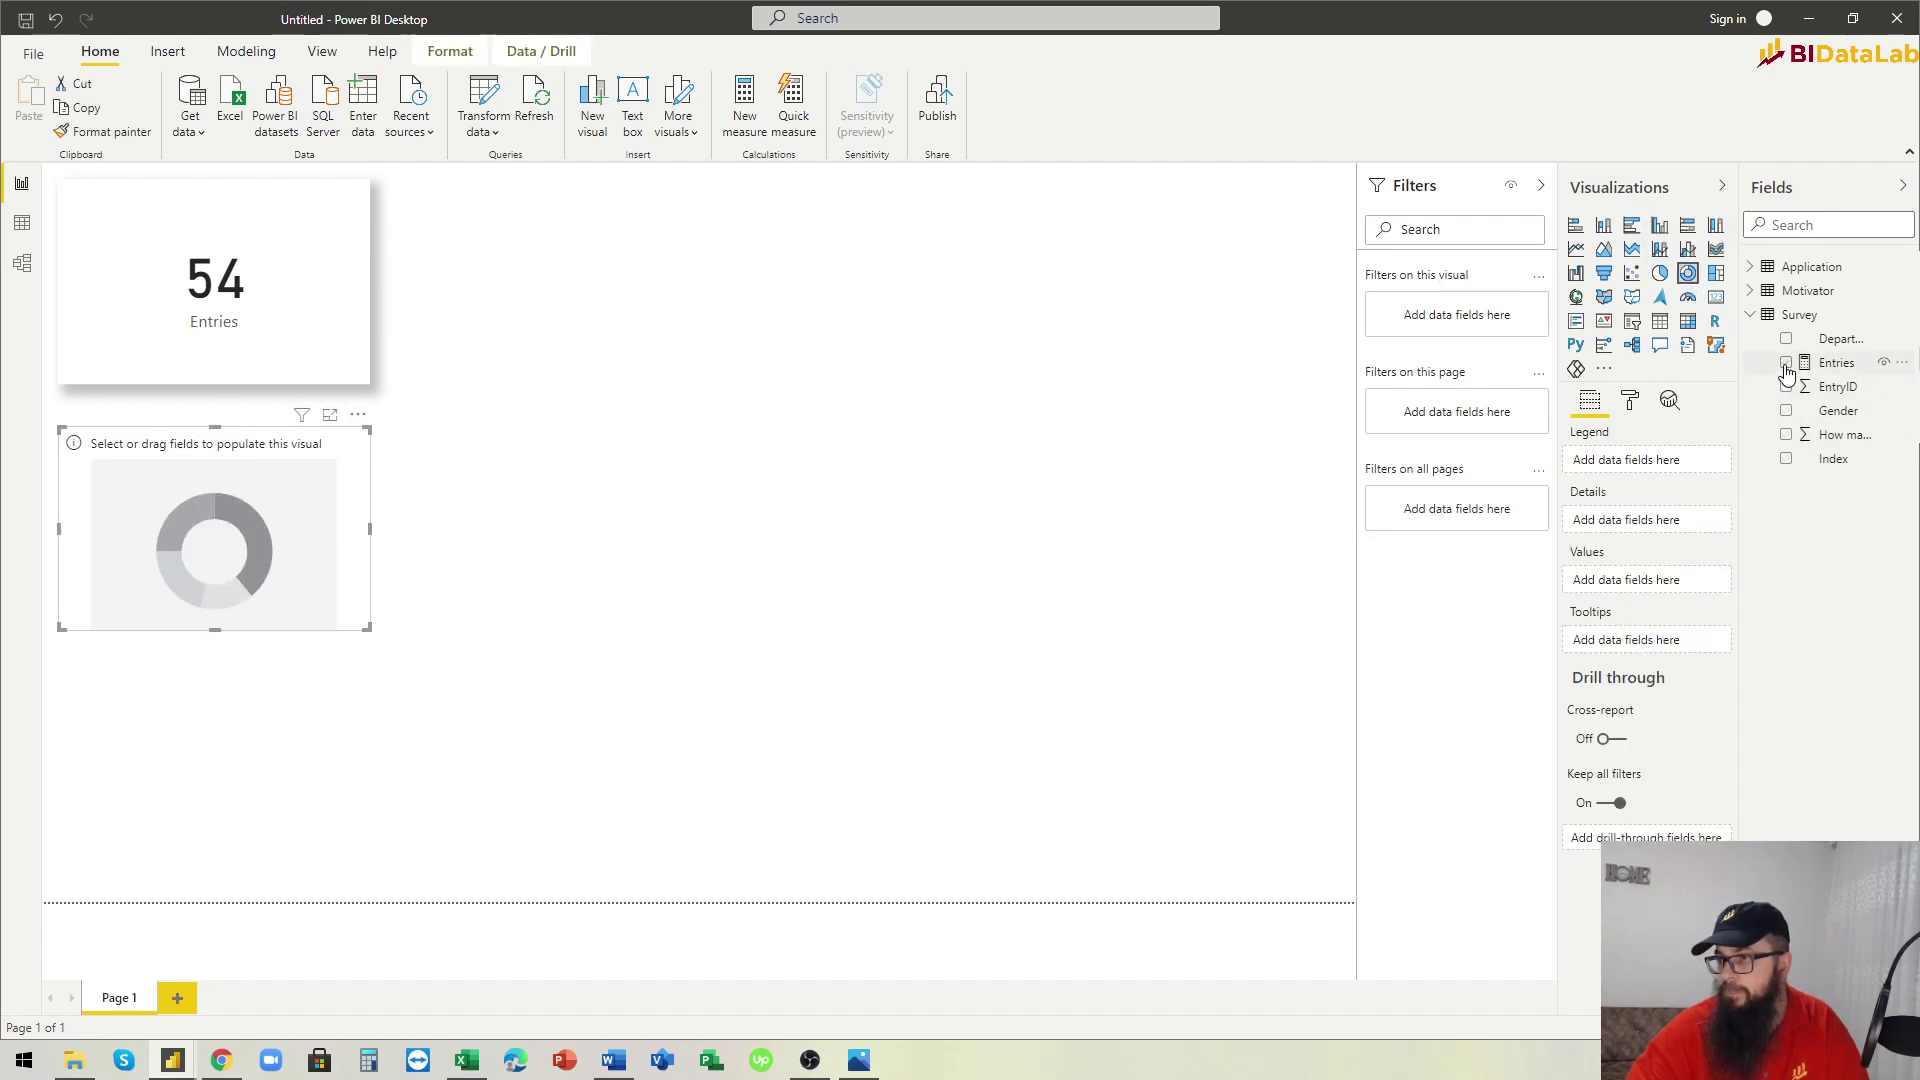
left_click(1786, 364)
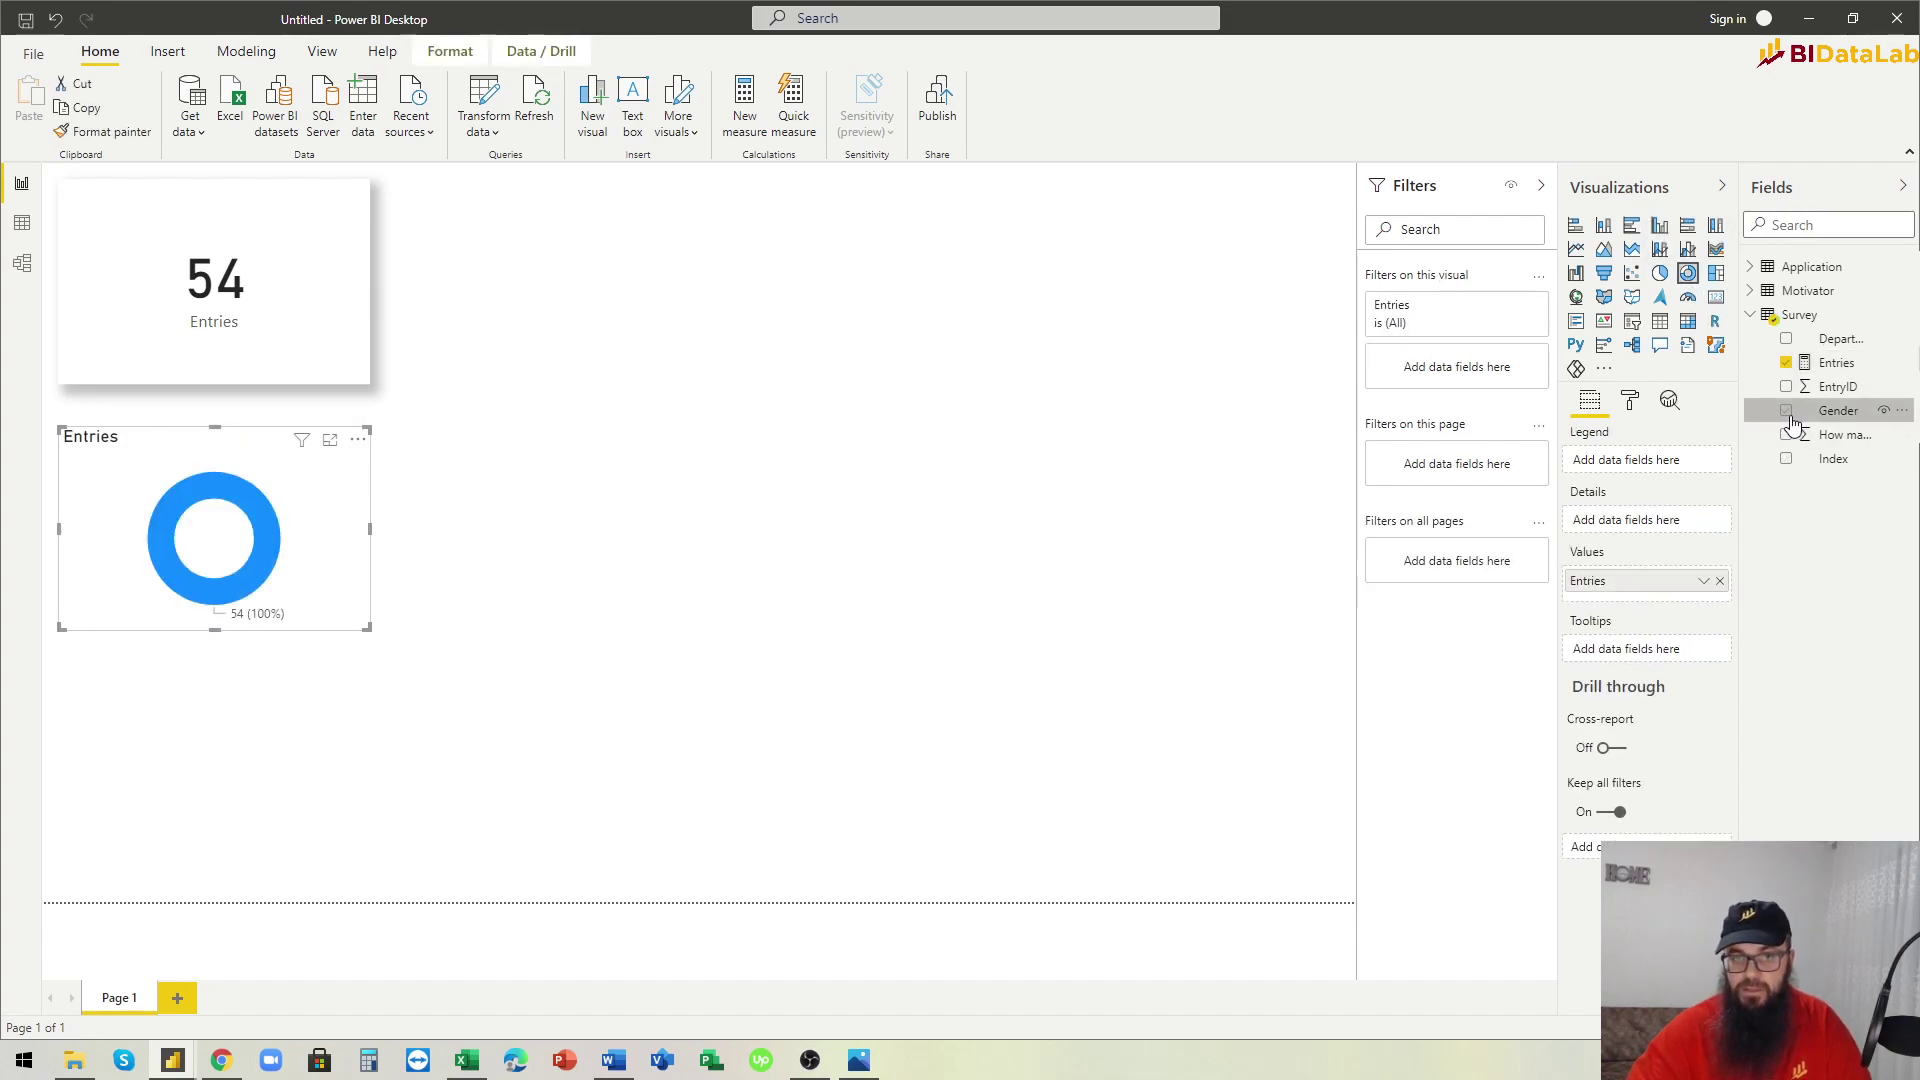
left_click(1785, 412)
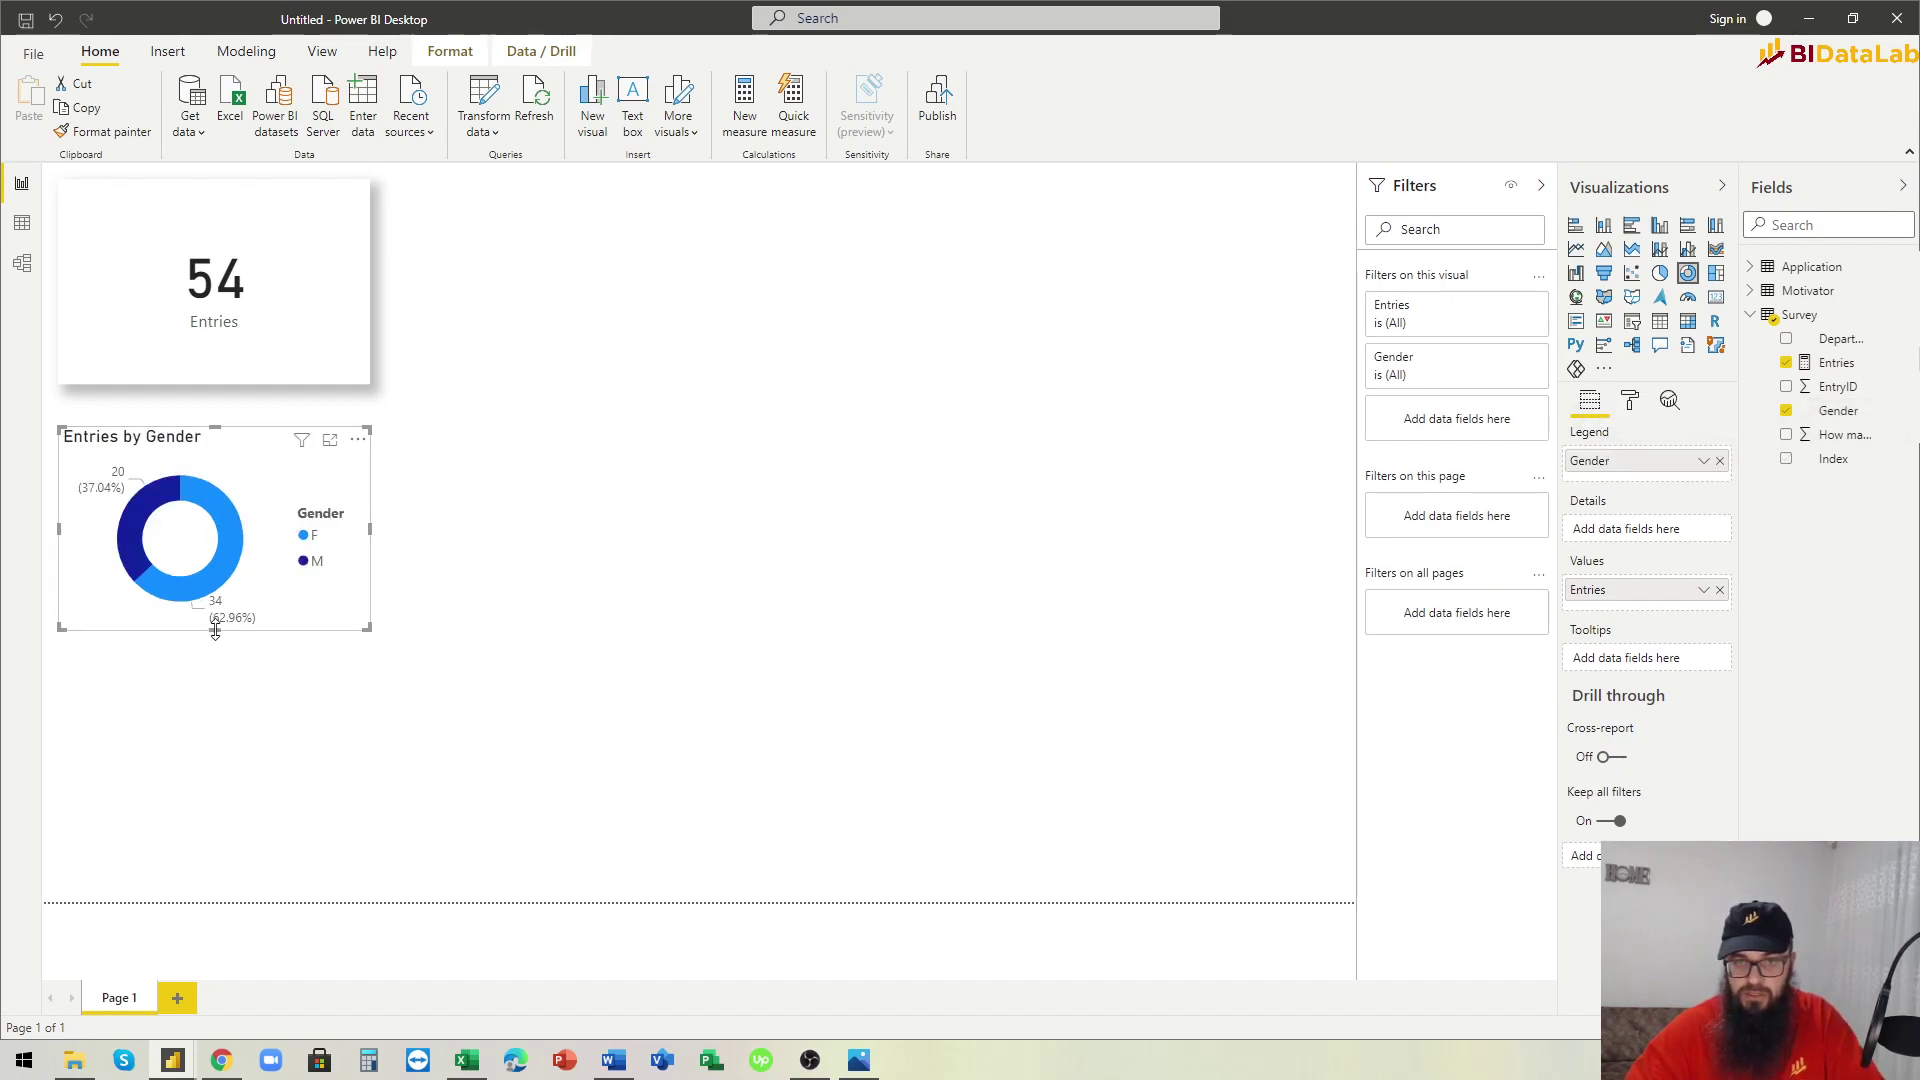
left_click_drag(215, 630, 214, 676)
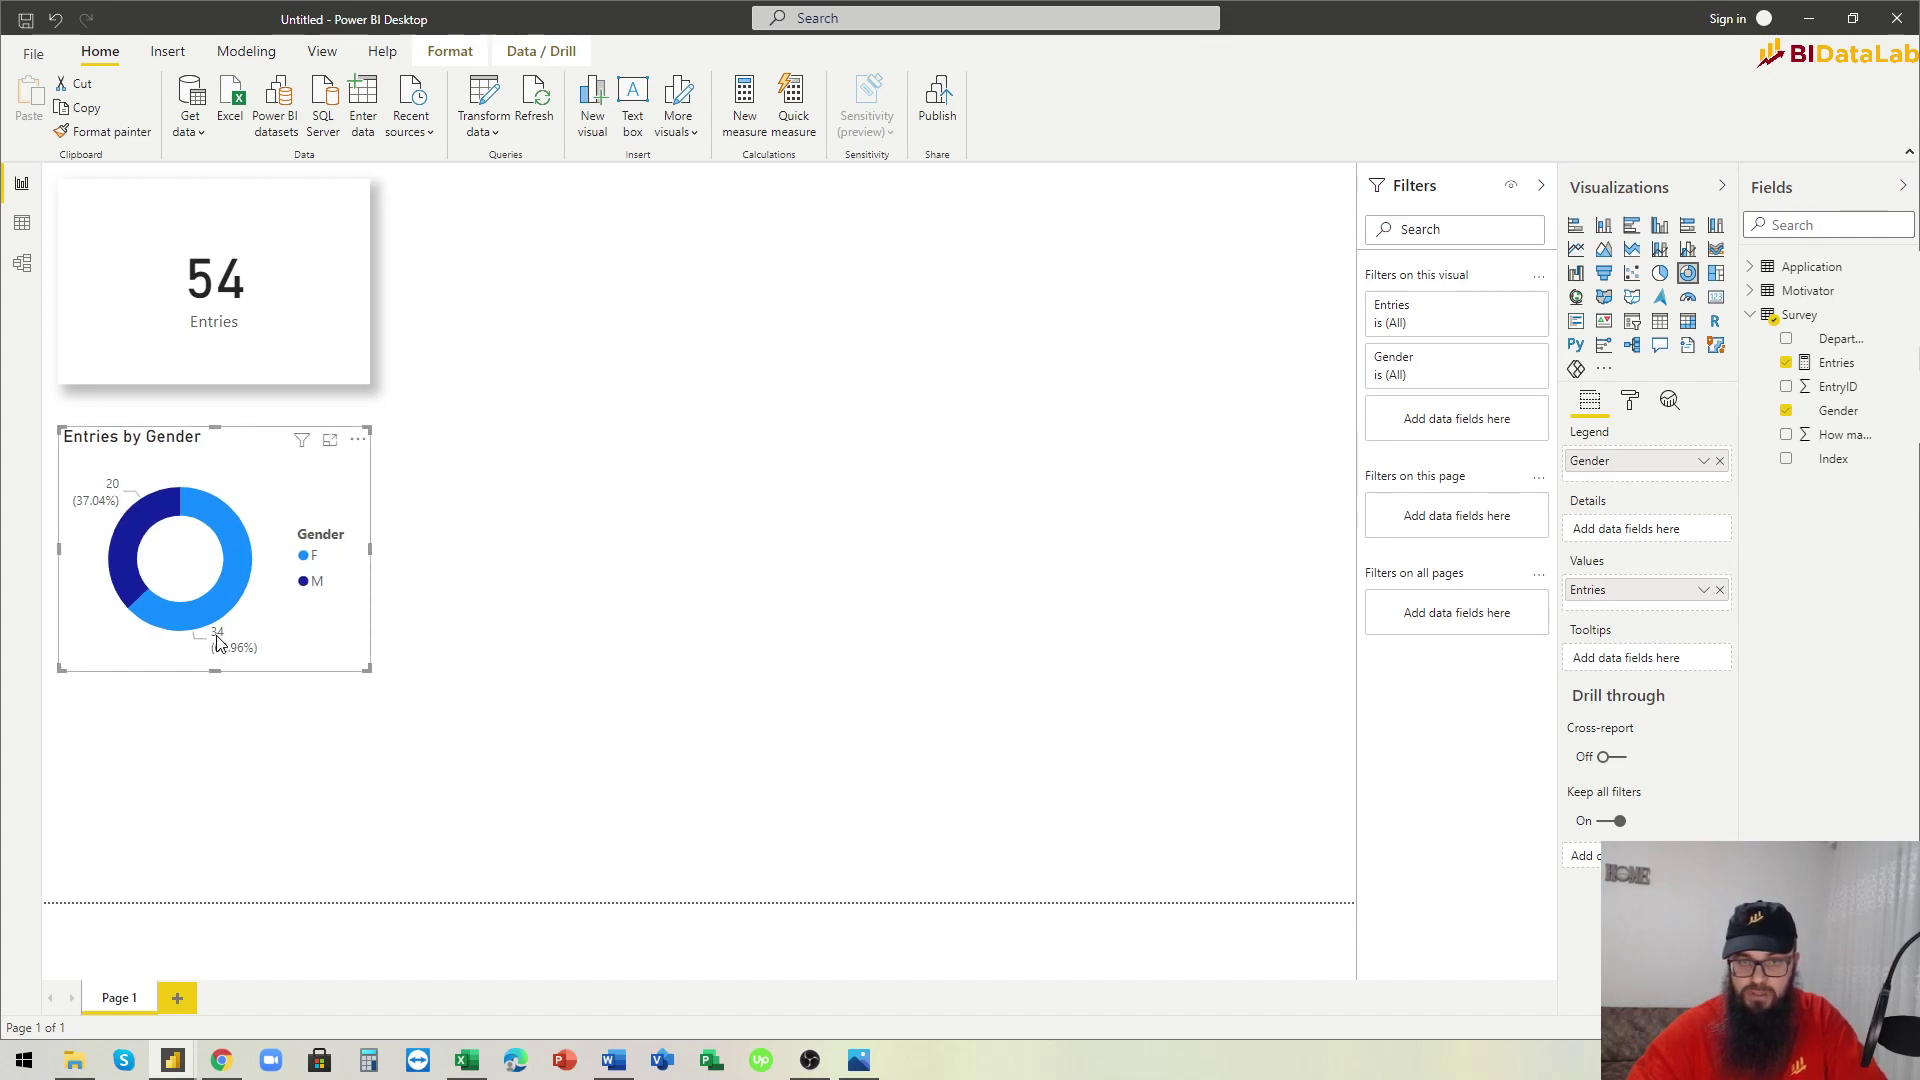
mouse_move(218, 643)
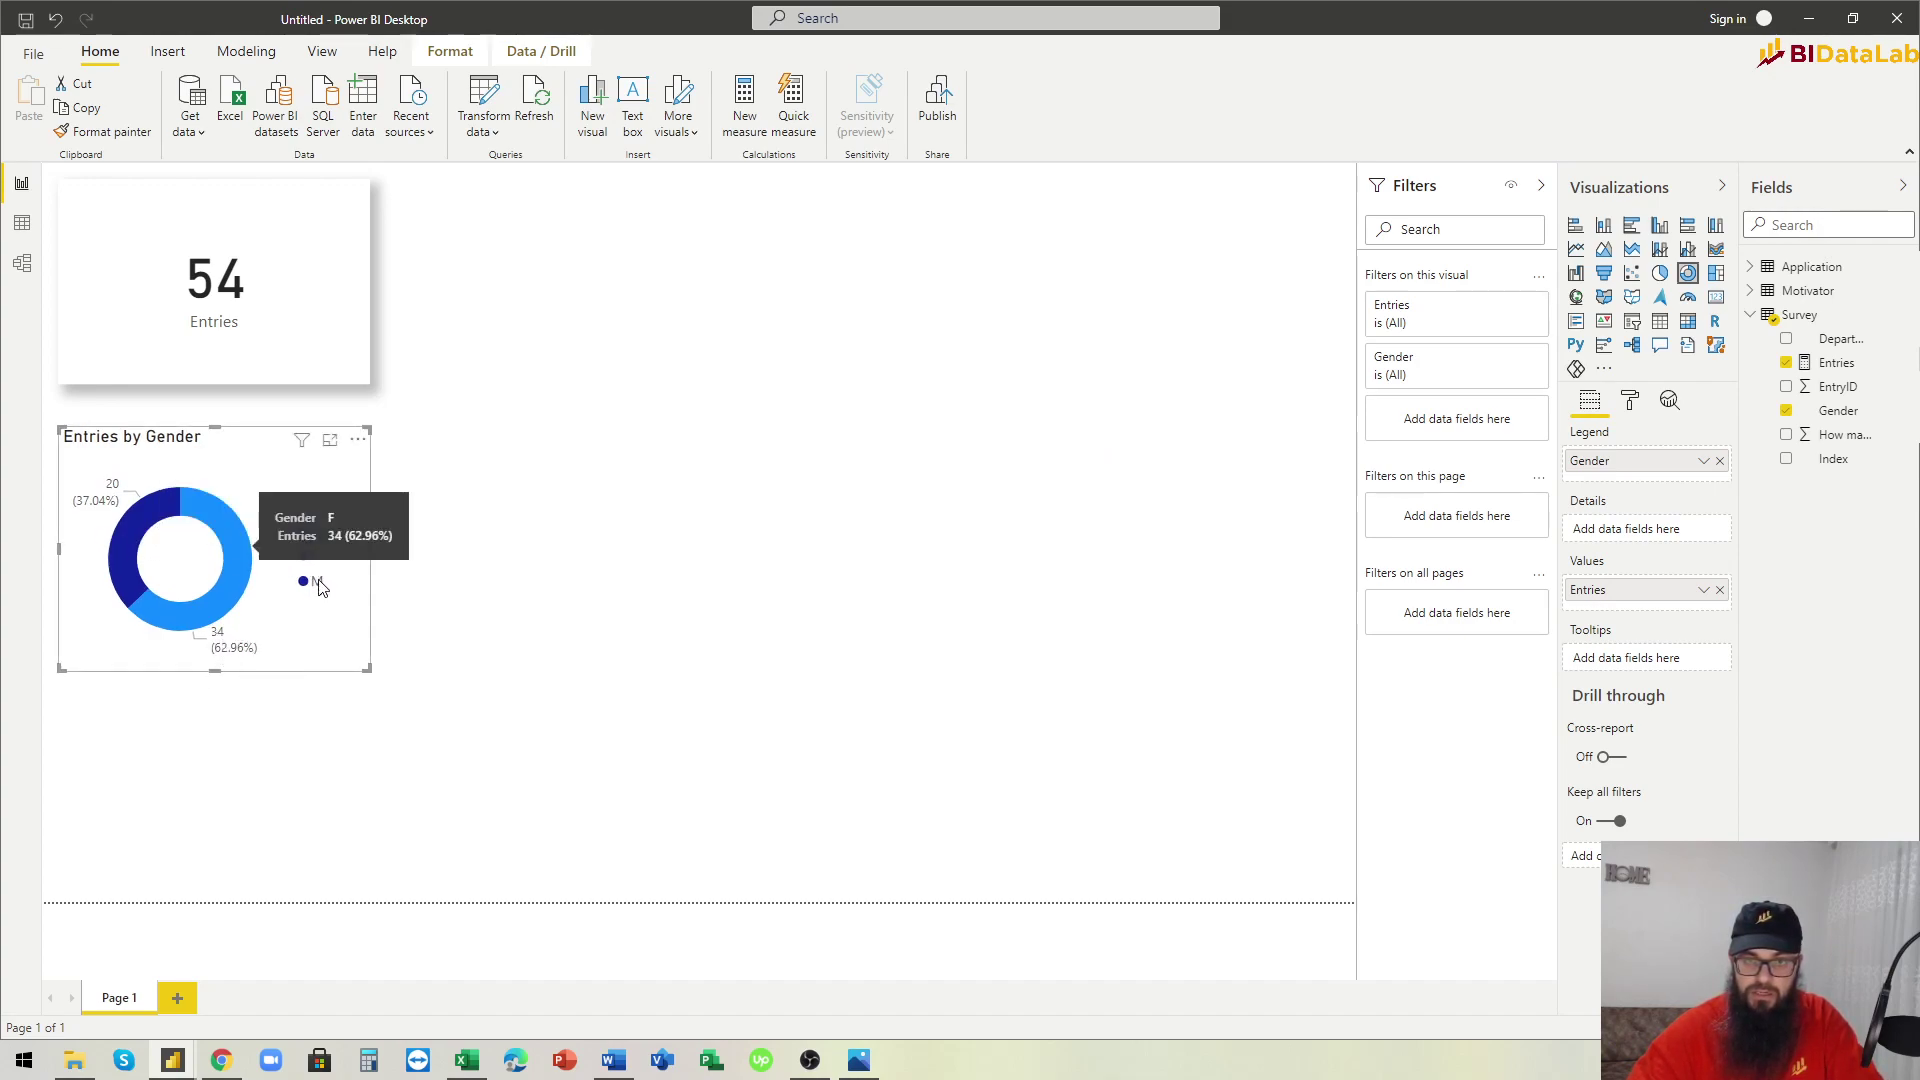
left_click_drag(230, 457, 227, 440)
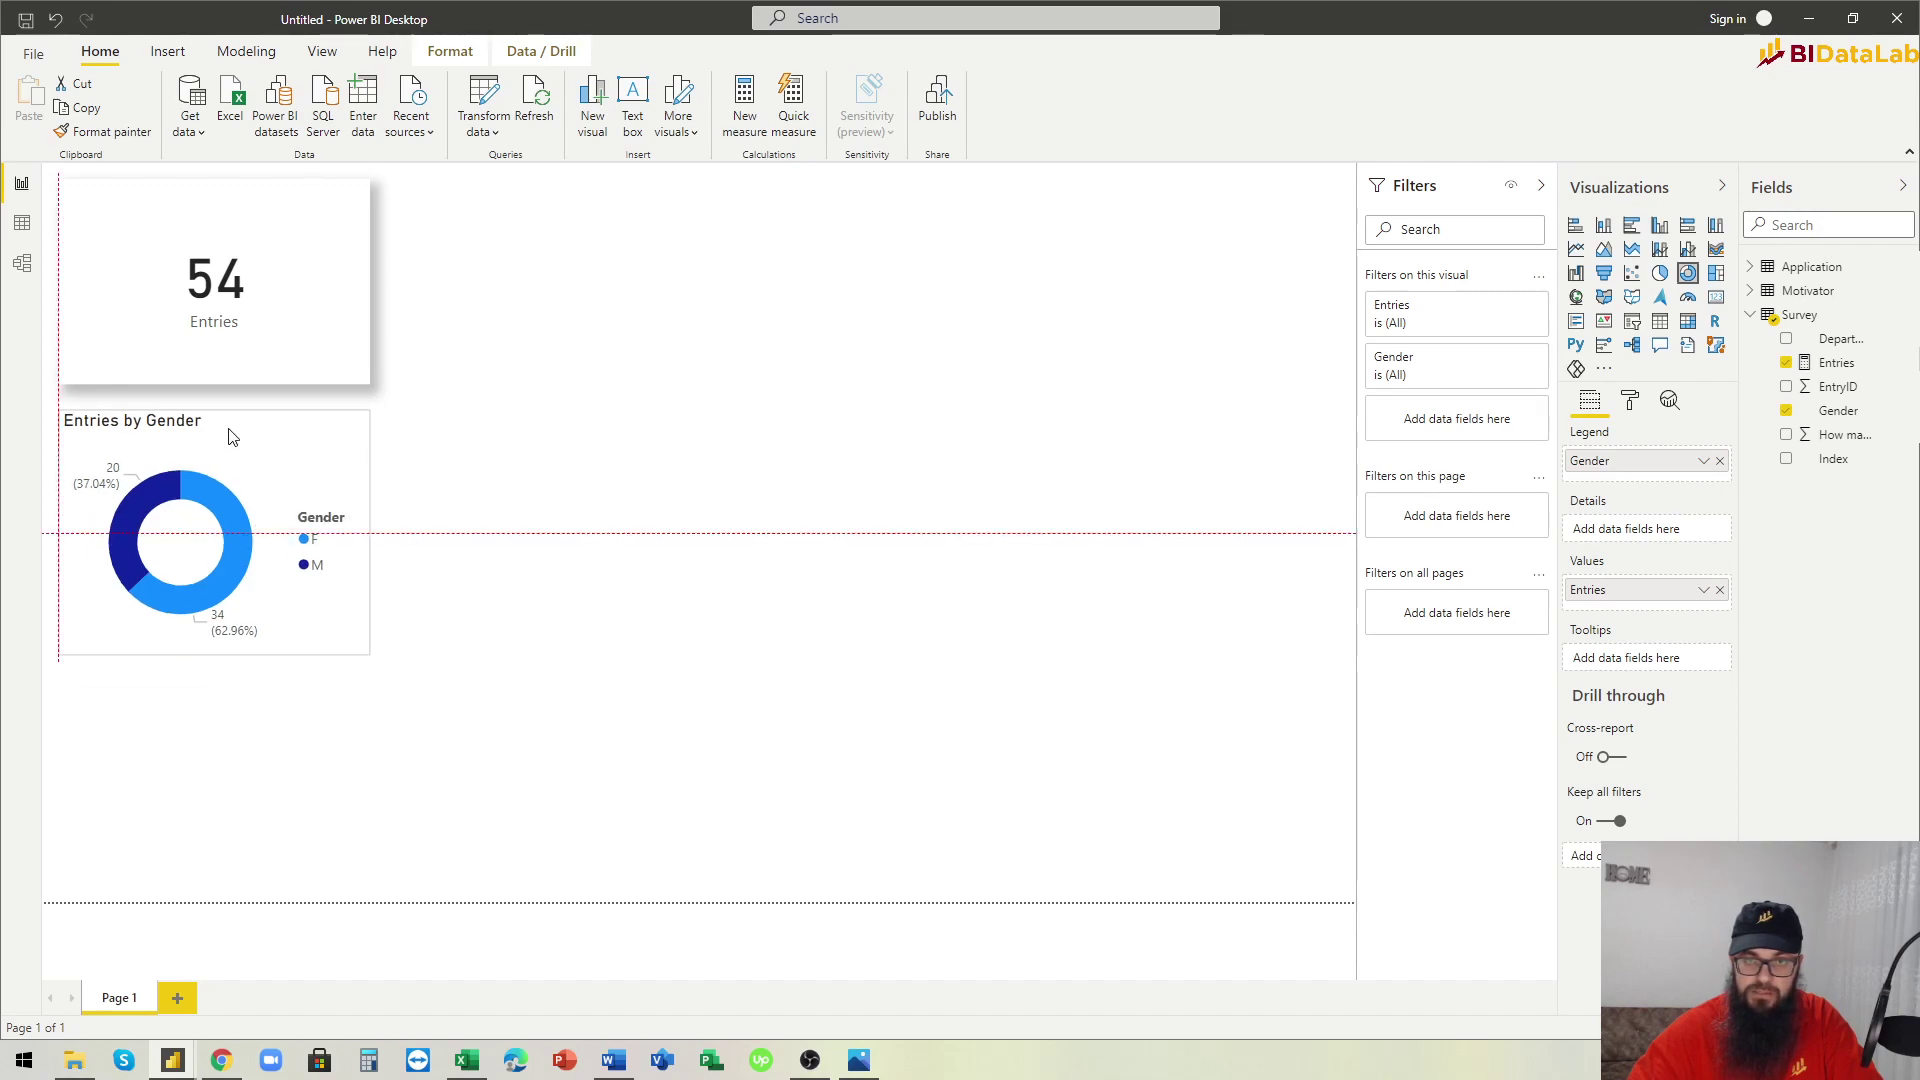
Copy the card's formatting to the gender donut chart with Format painter and move the chart up close beneath the card.
left_click(268, 381)
left_click(127, 133)
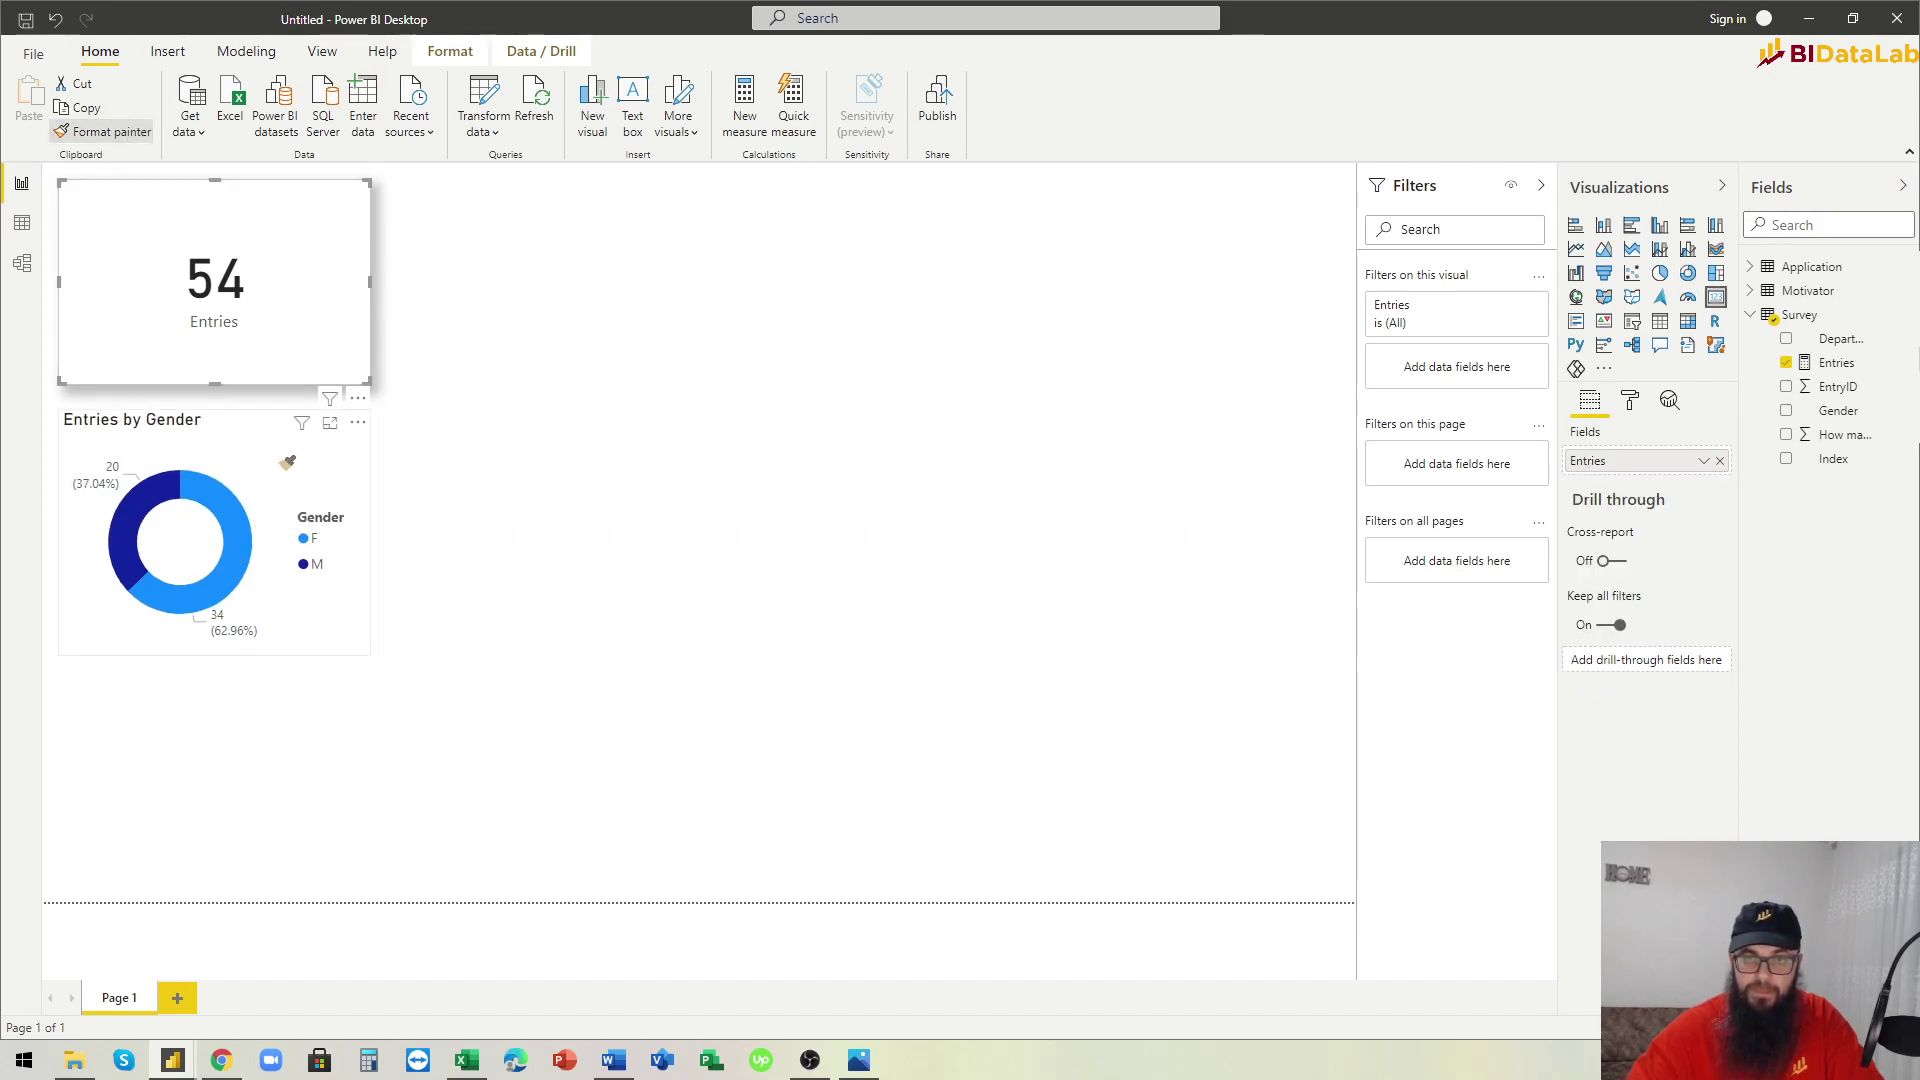
left_click(242, 432)
left_click_drag(240, 420, 240, 412)
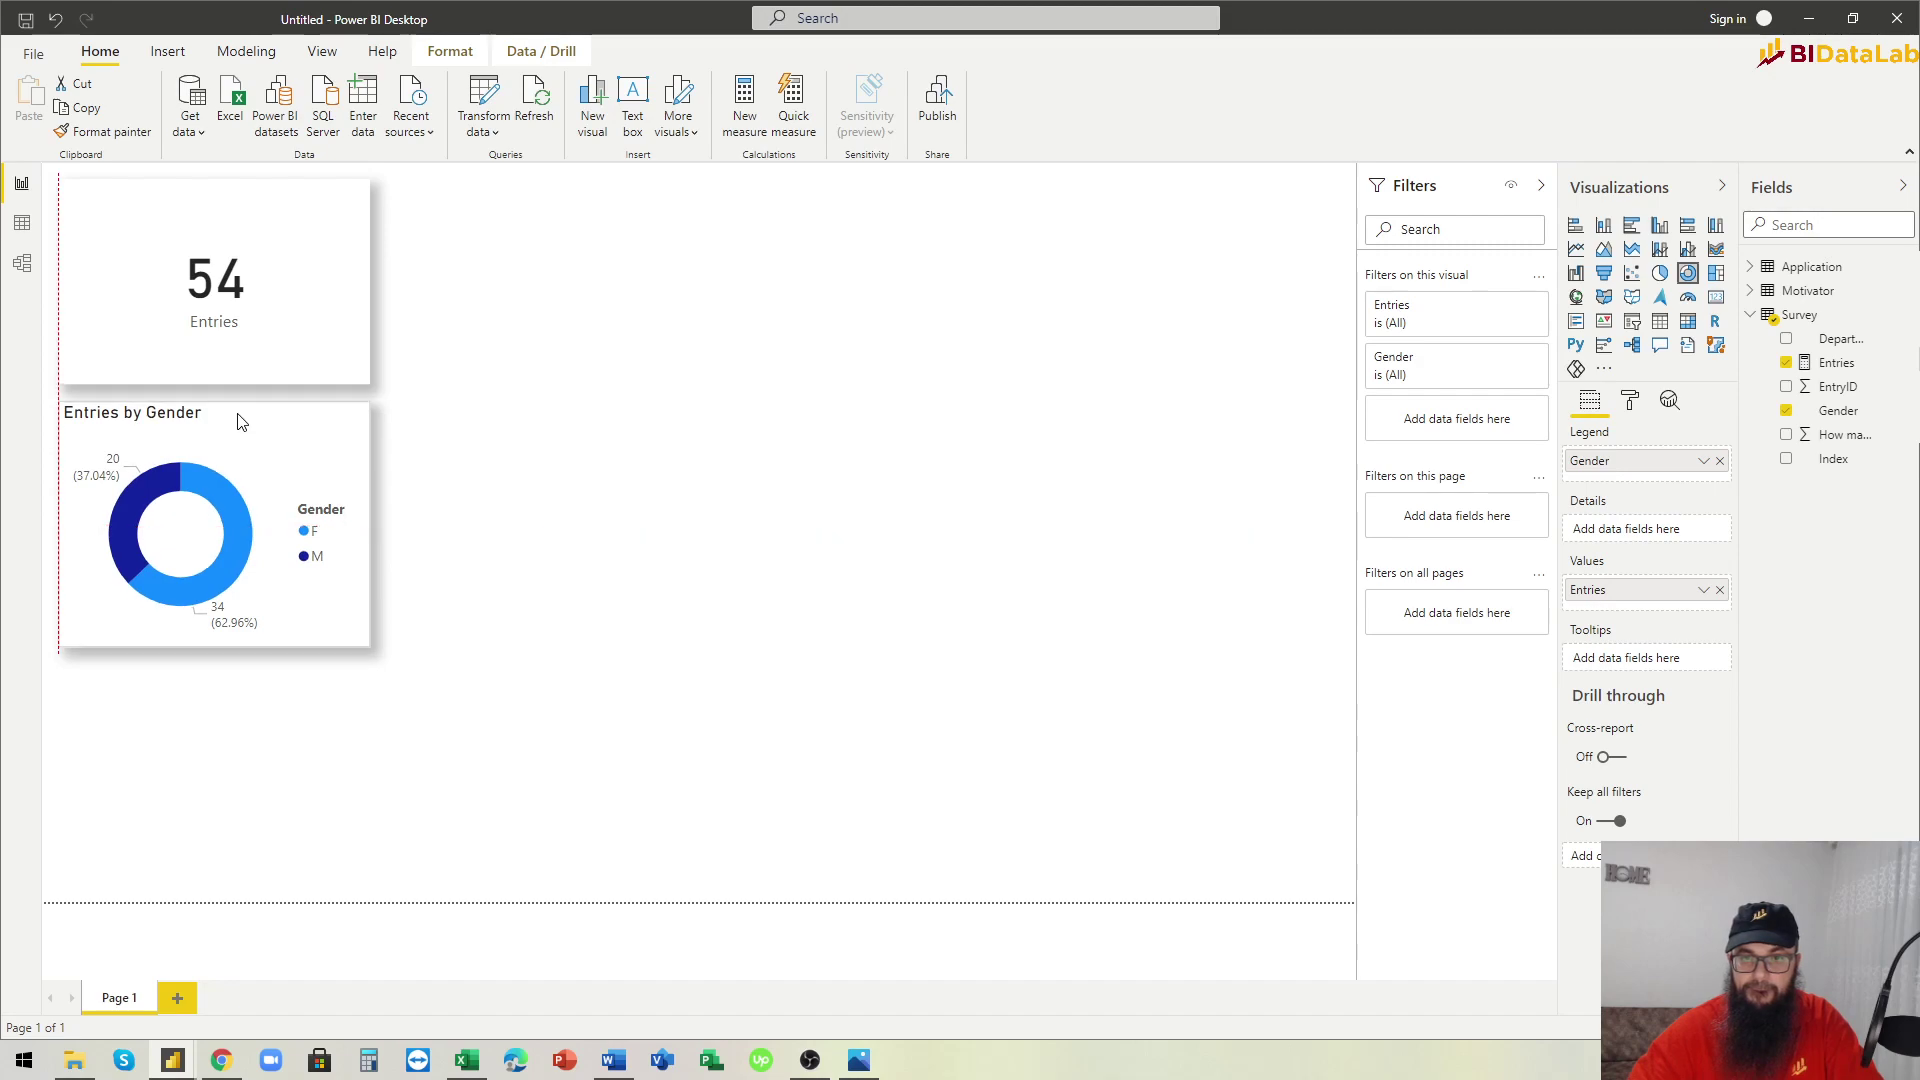
Turn off the gender donut chart's legend and set its label style to All detail labels.
left_click(1630, 403)
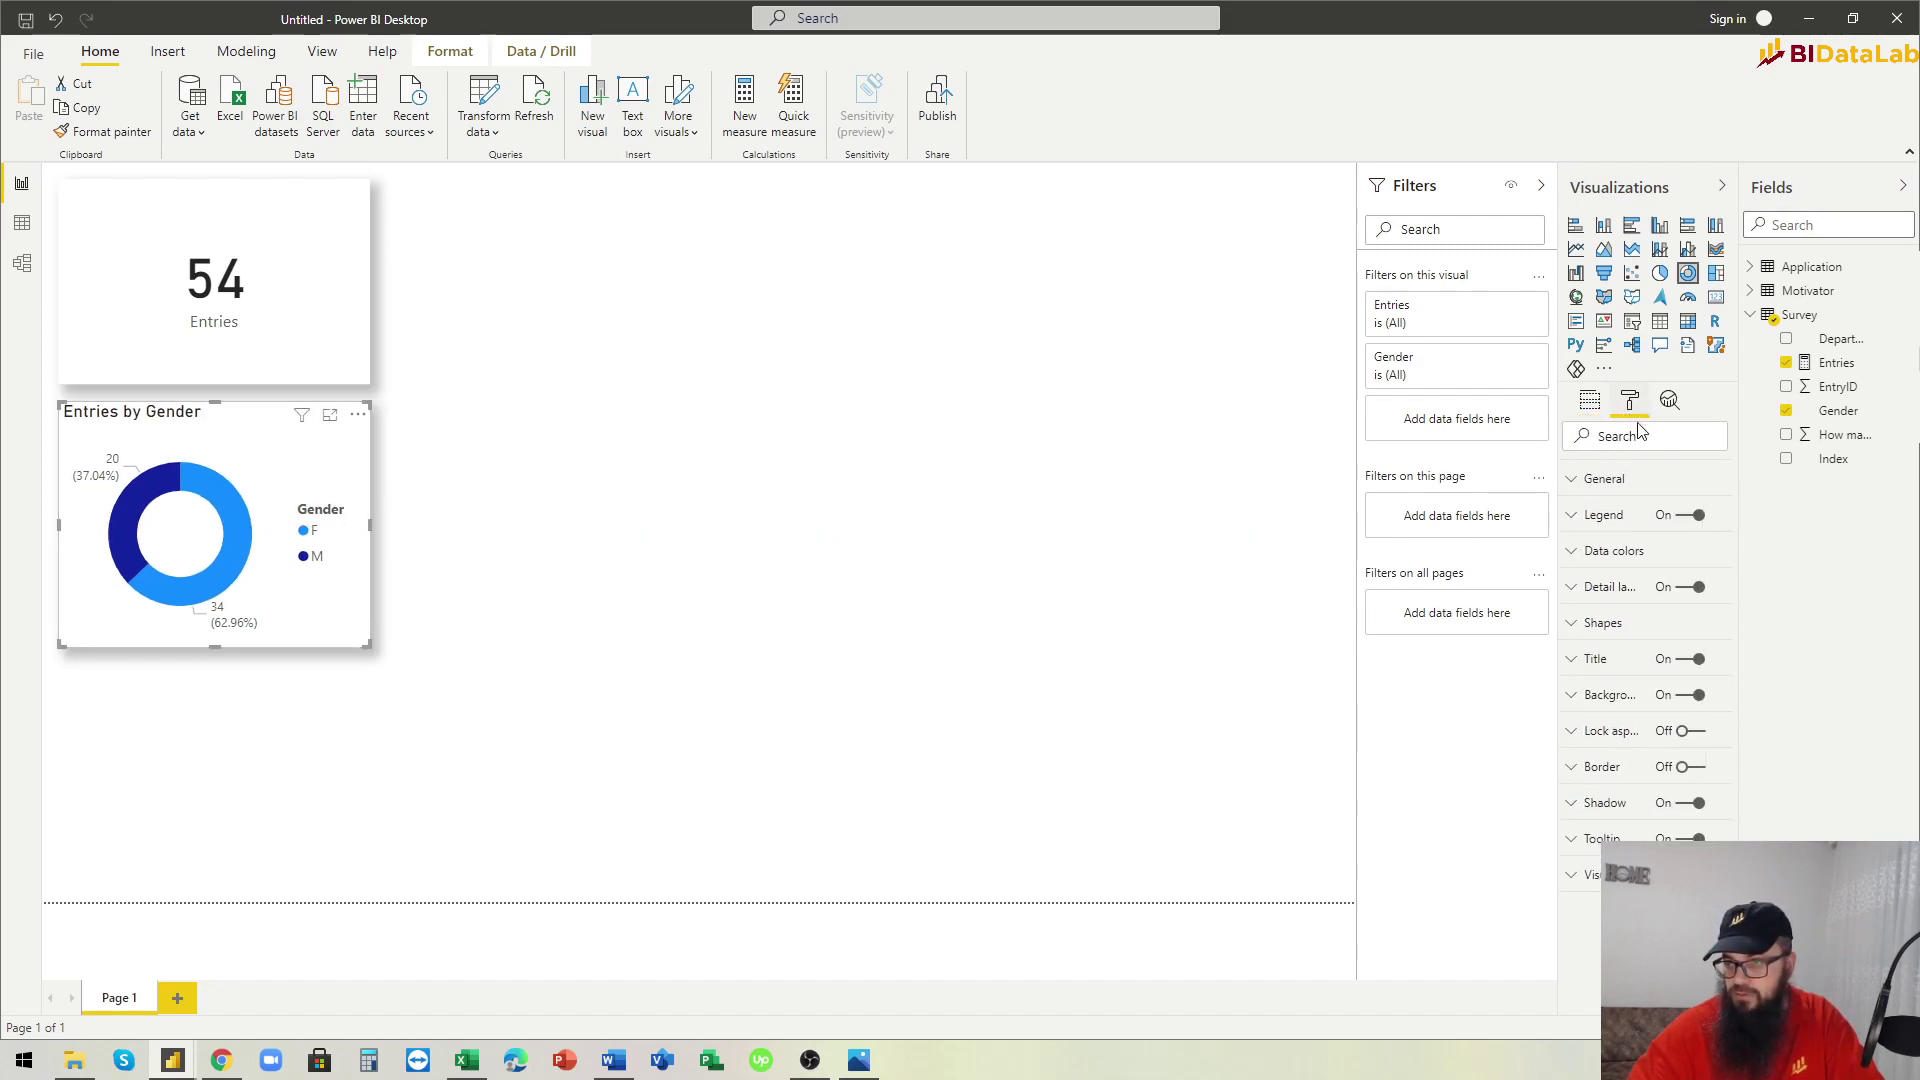
left_click(1690, 515)
left_click(1596, 587)
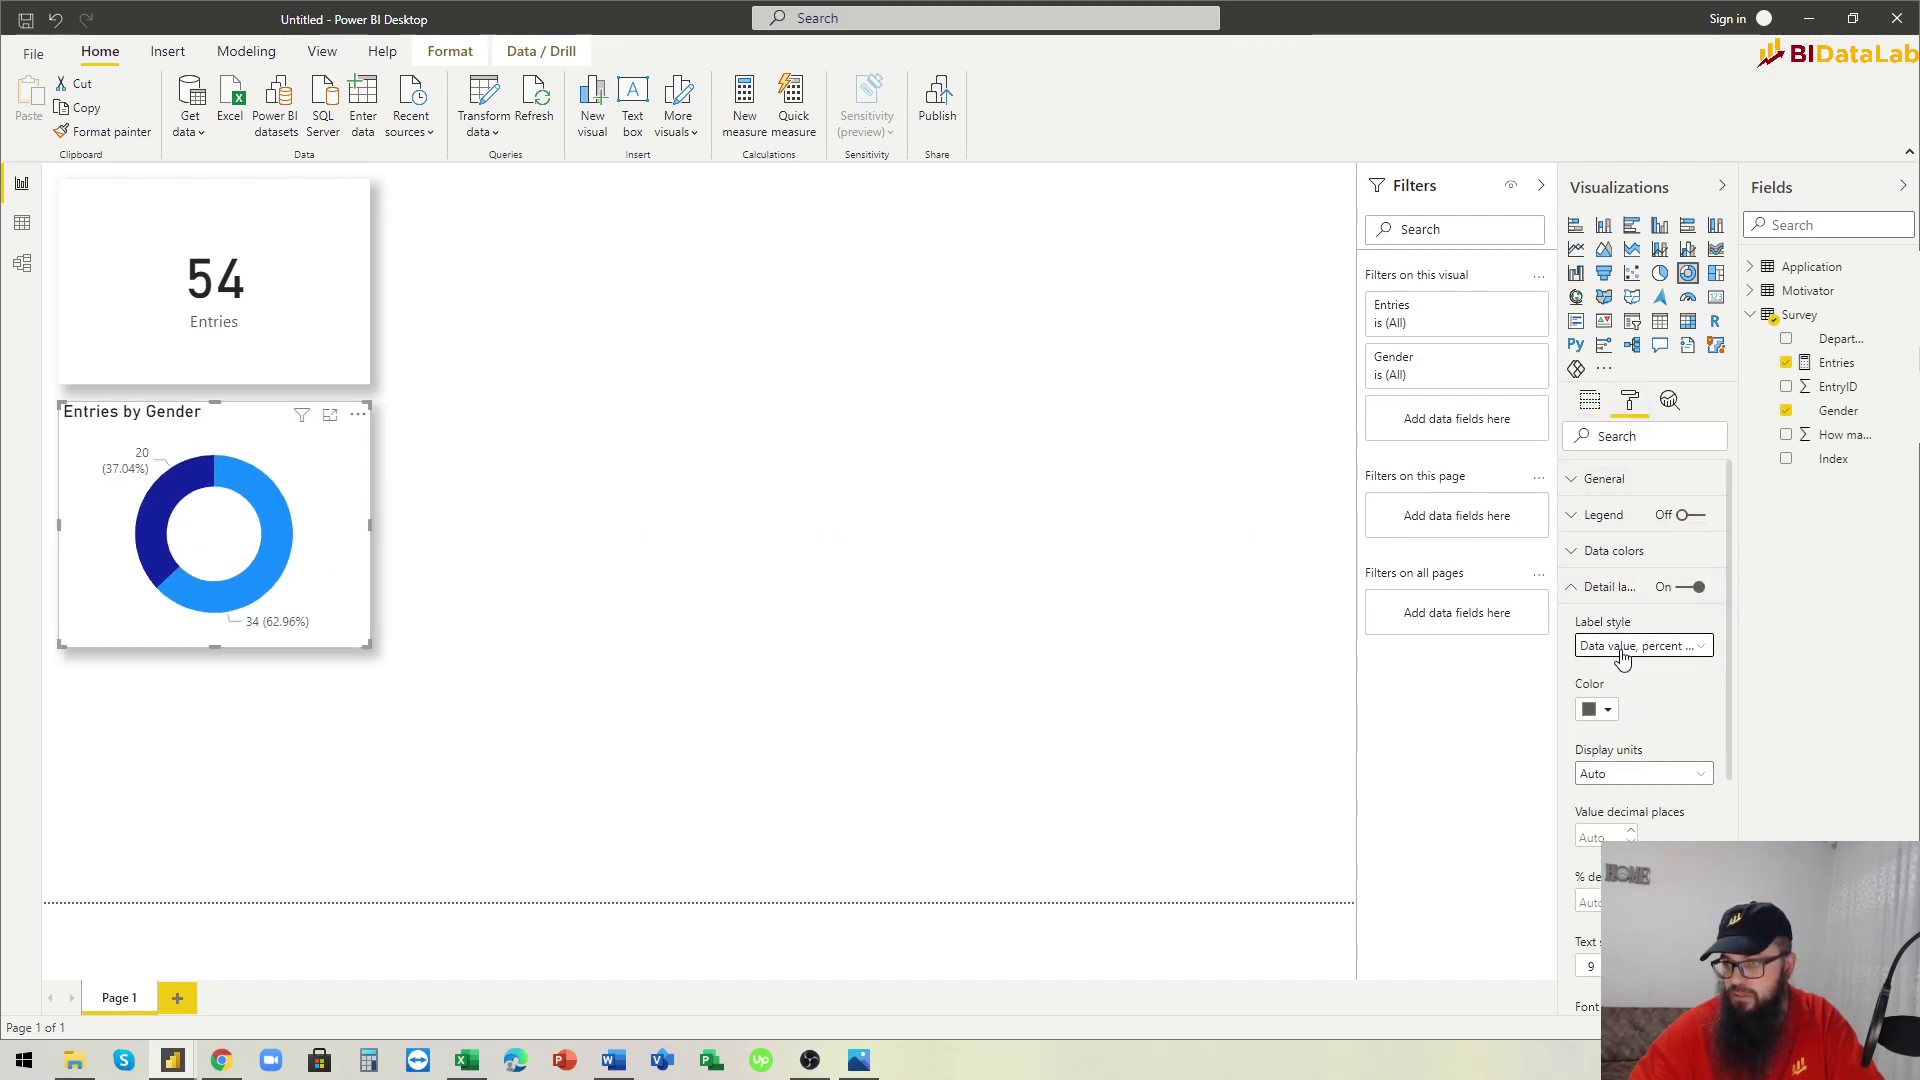
left_click(1632, 645)
left_click(1636, 805)
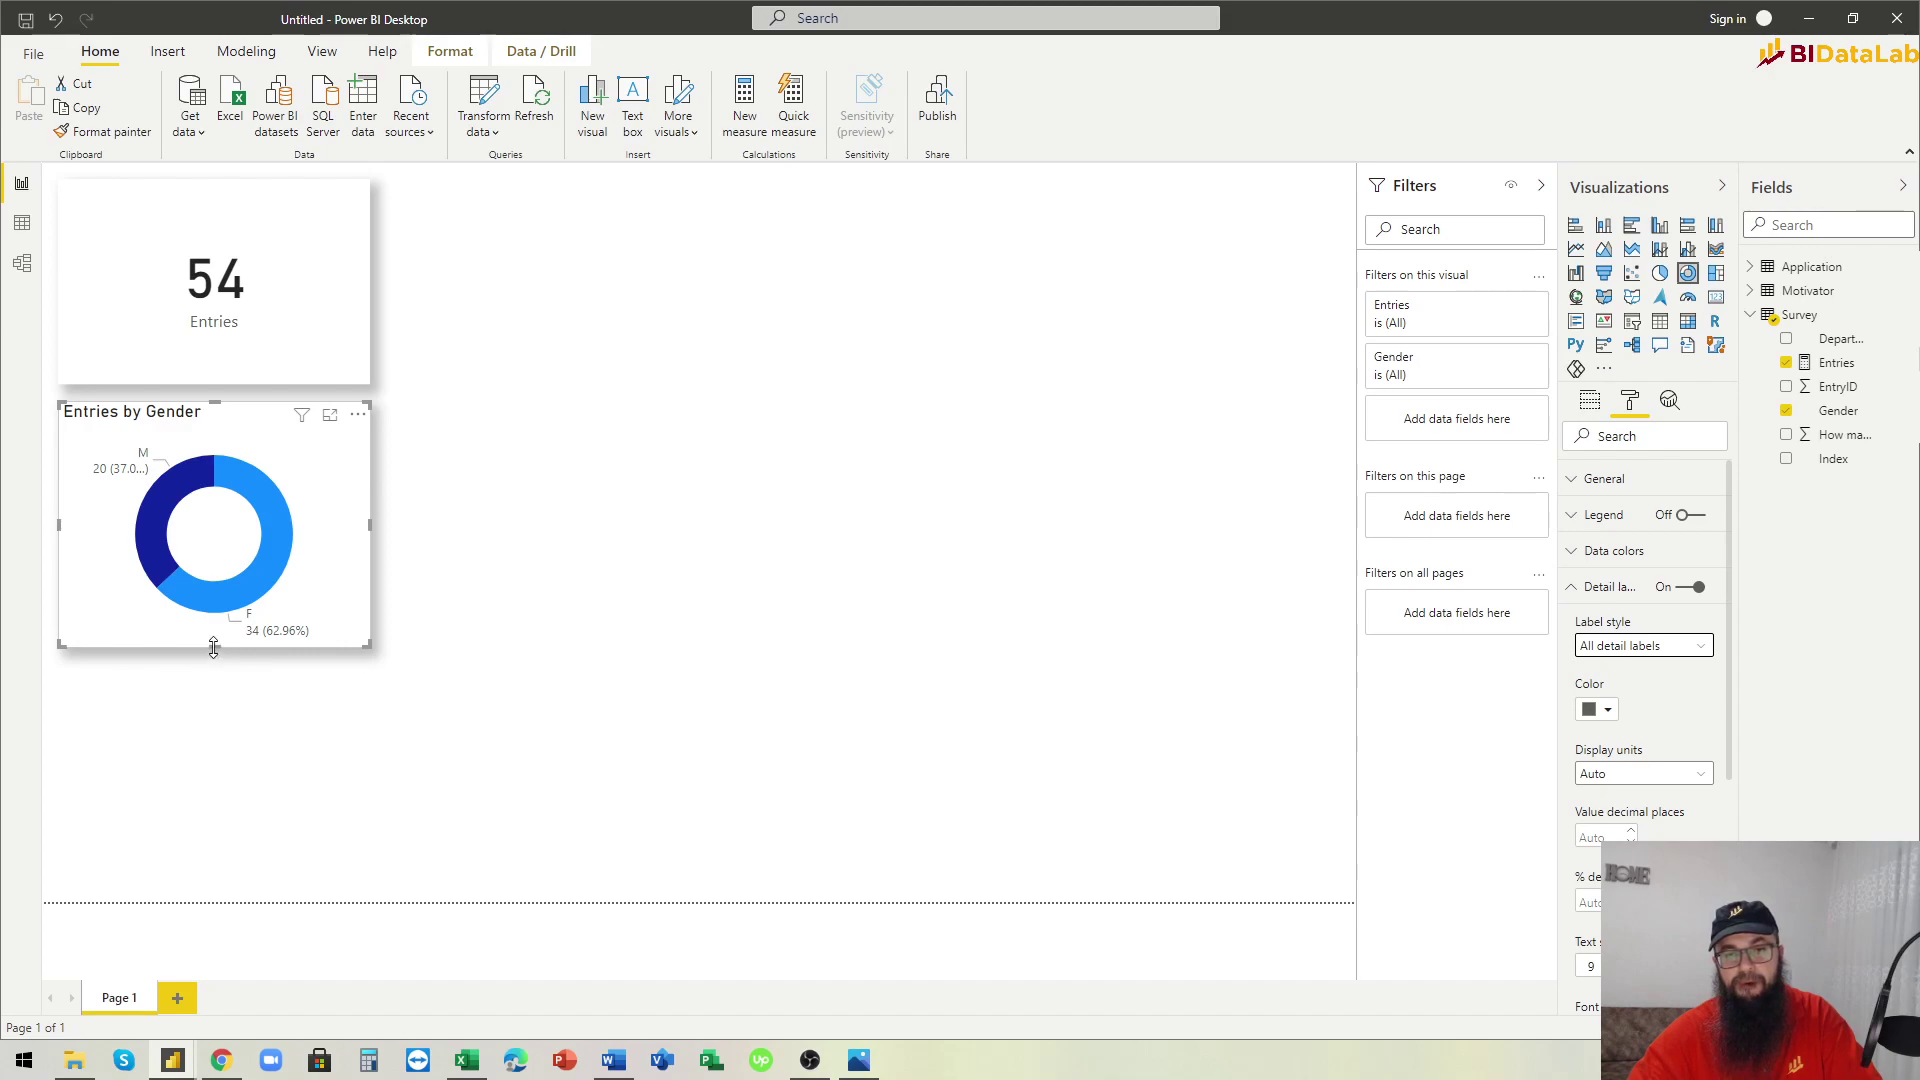
left_click_drag(213, 650, 214, 634)
left_click_drag(213, 645, 213, 647)
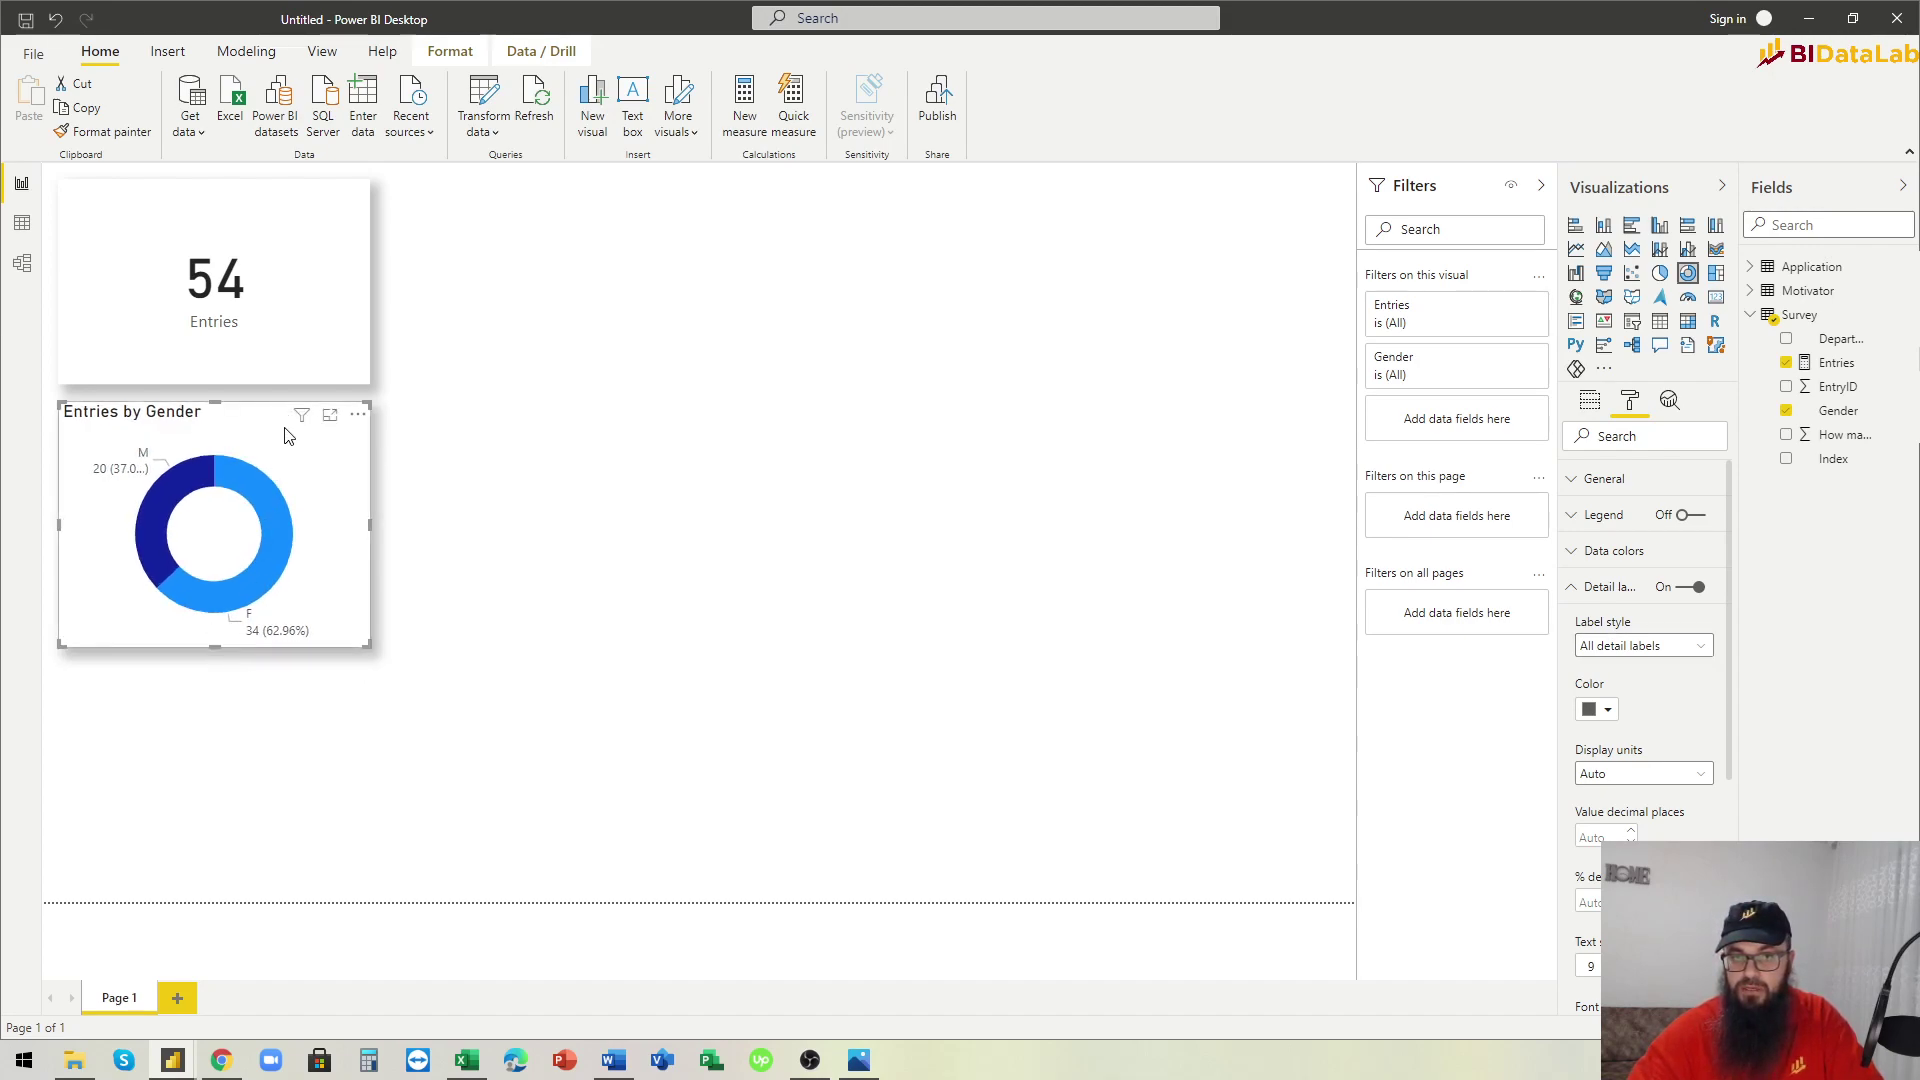
Change the data color of F in the gender donut chart to red.
left_click(1568, 593)
left_click(1570, 553)
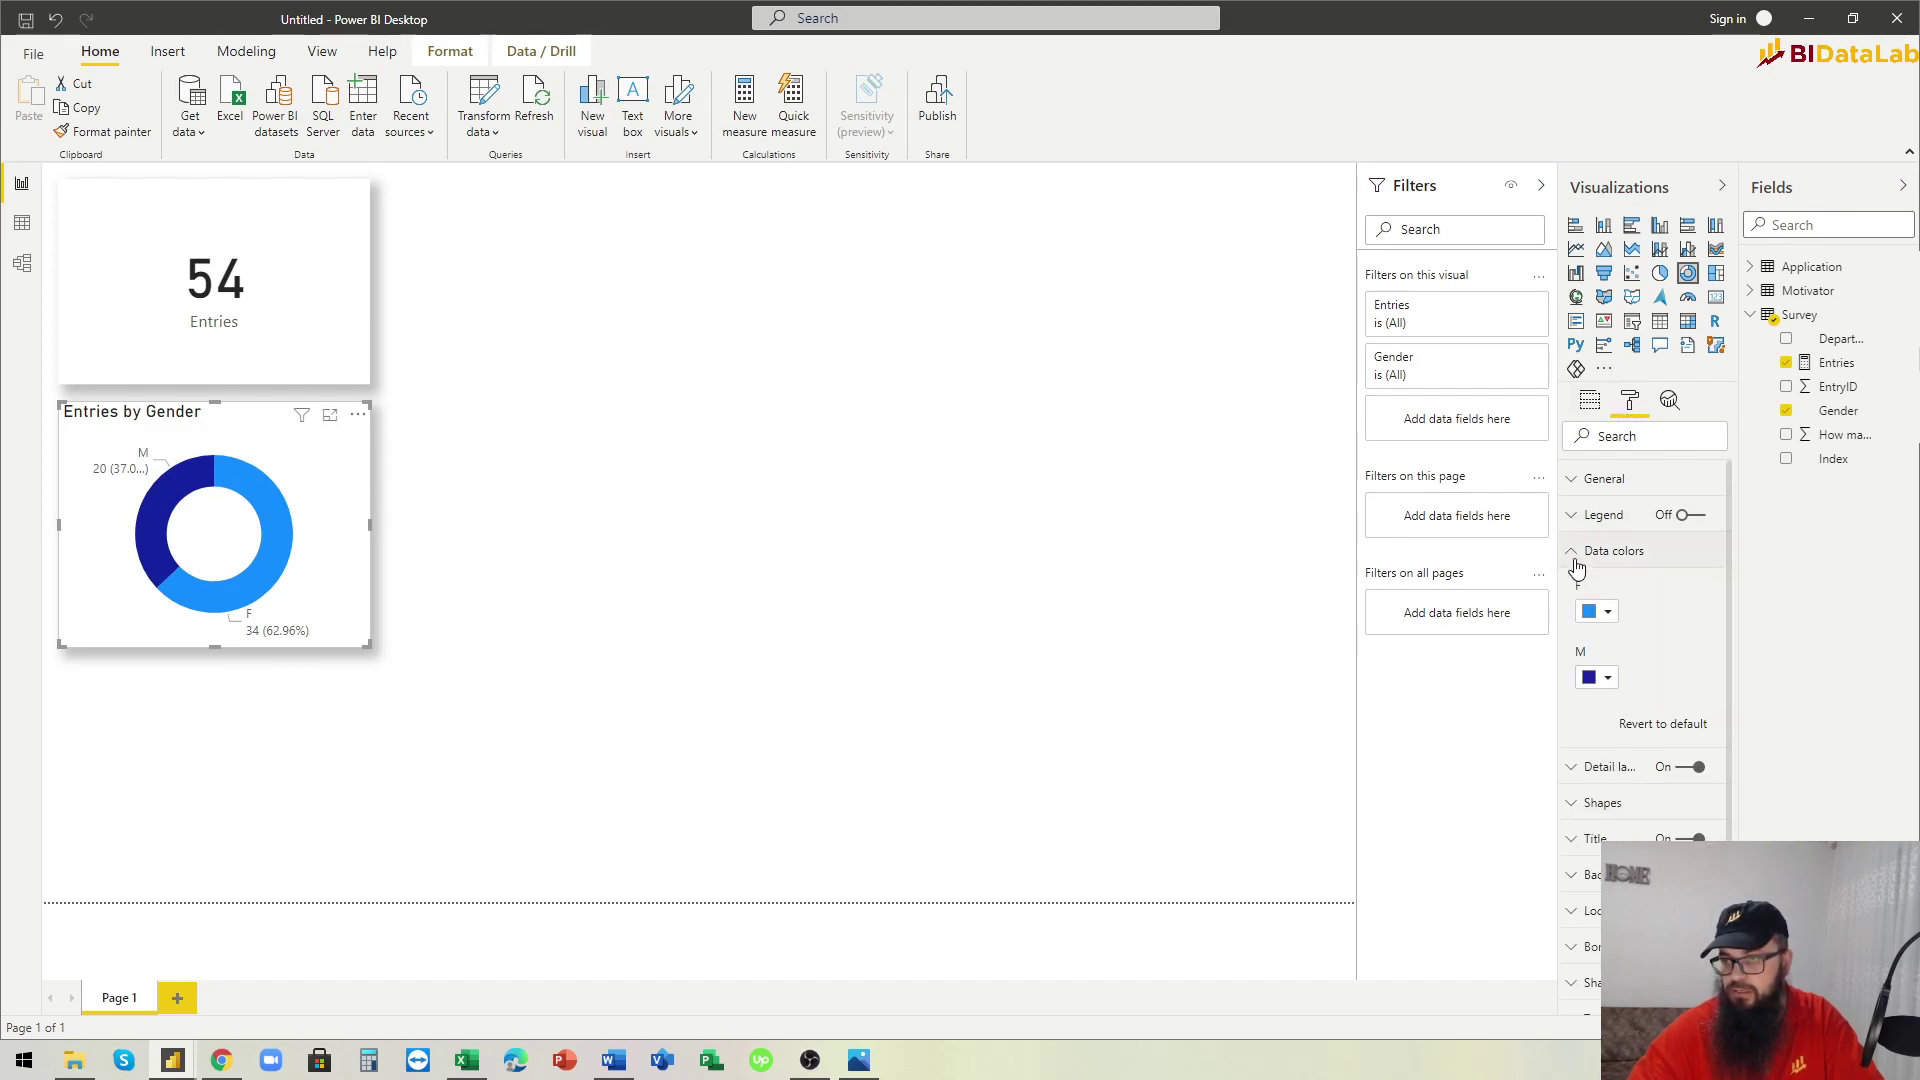
left_click(1603, 620)
left_click(1595, 651)
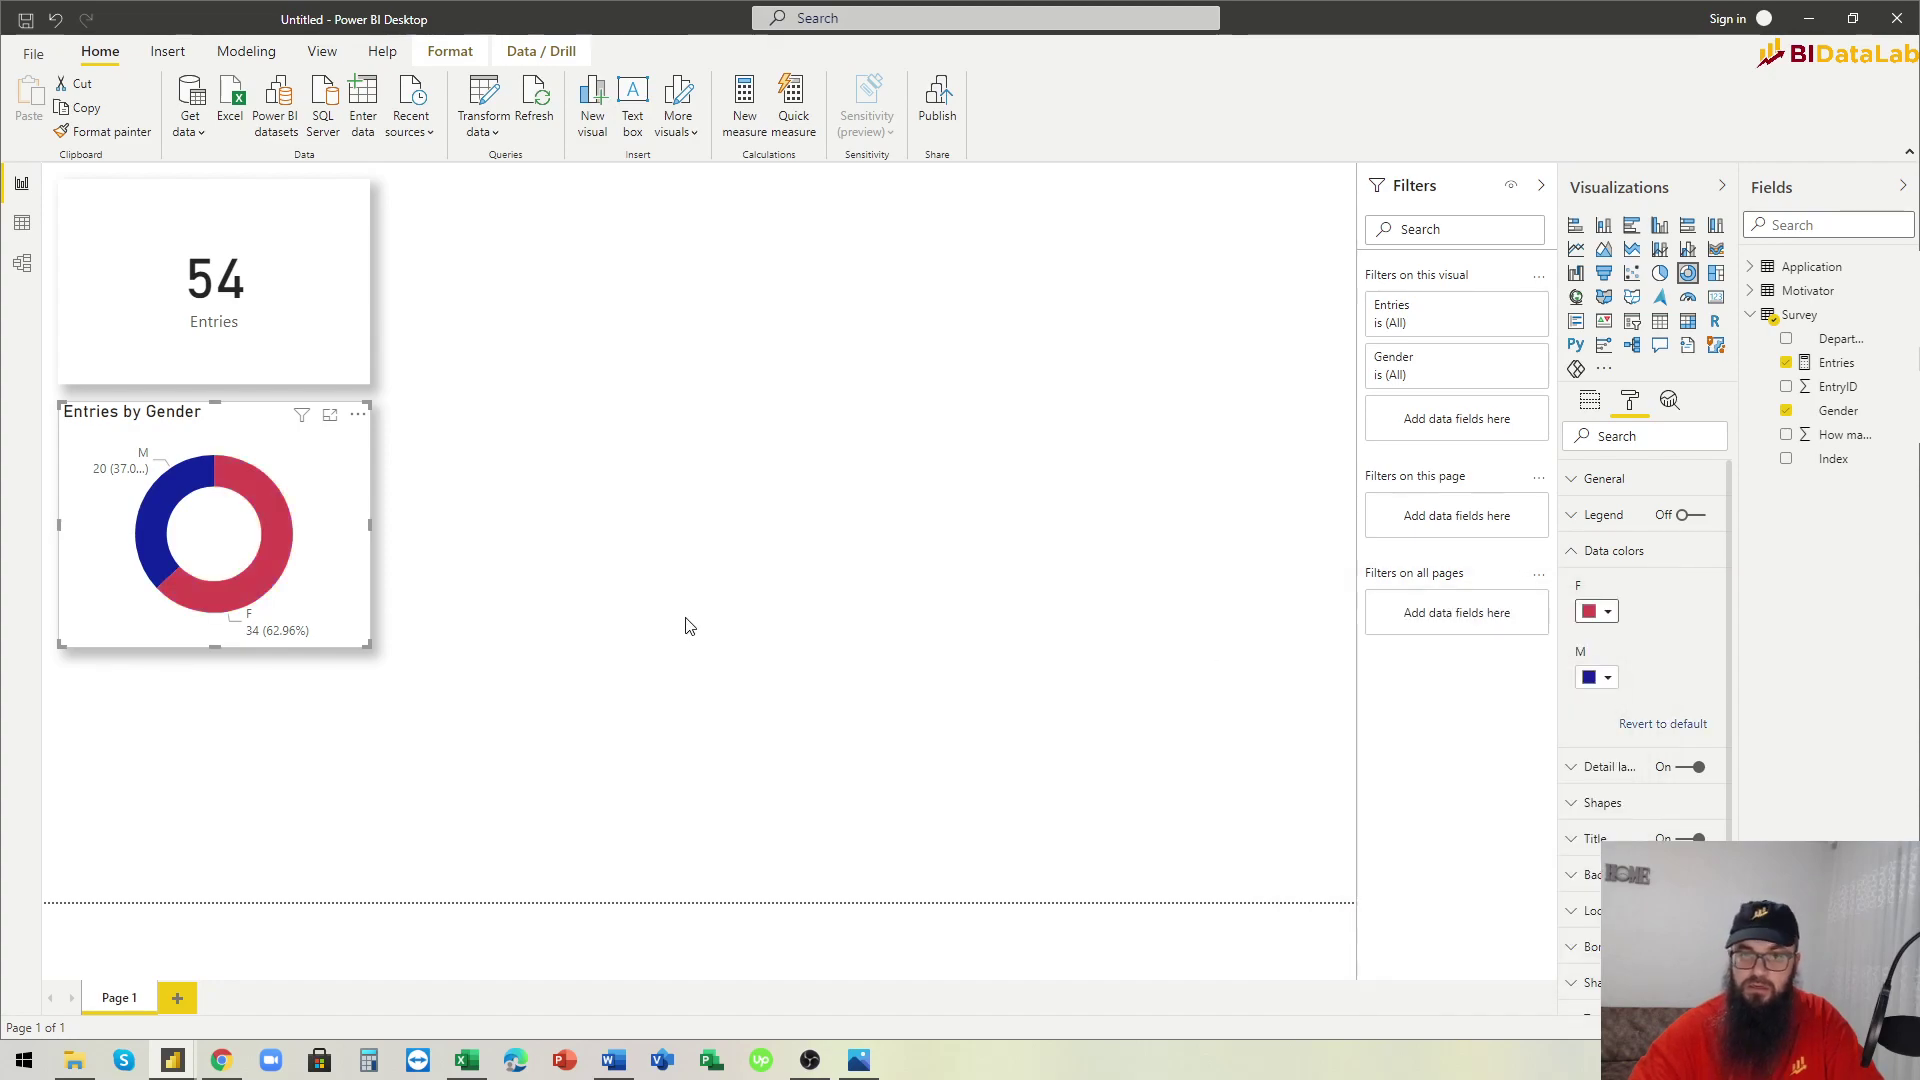
left_click(463, 631)
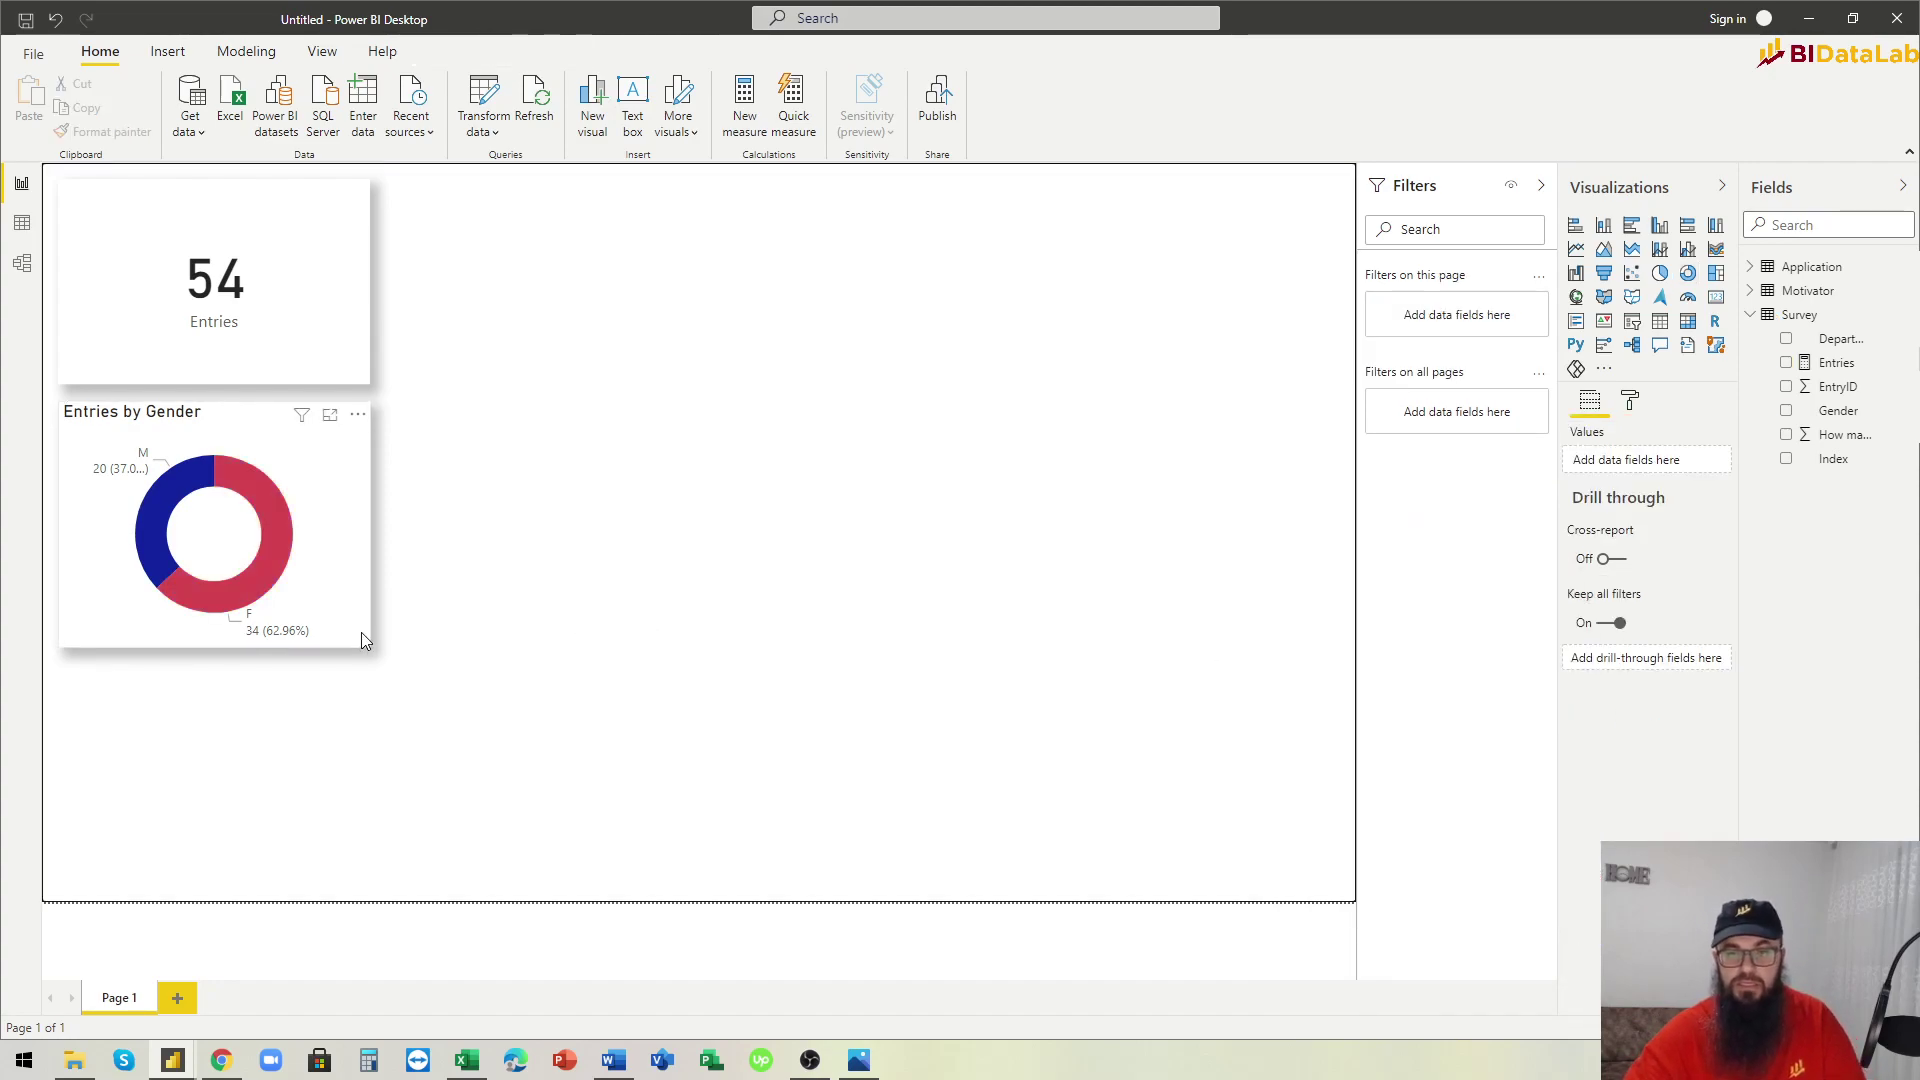
left_click(362, 632)
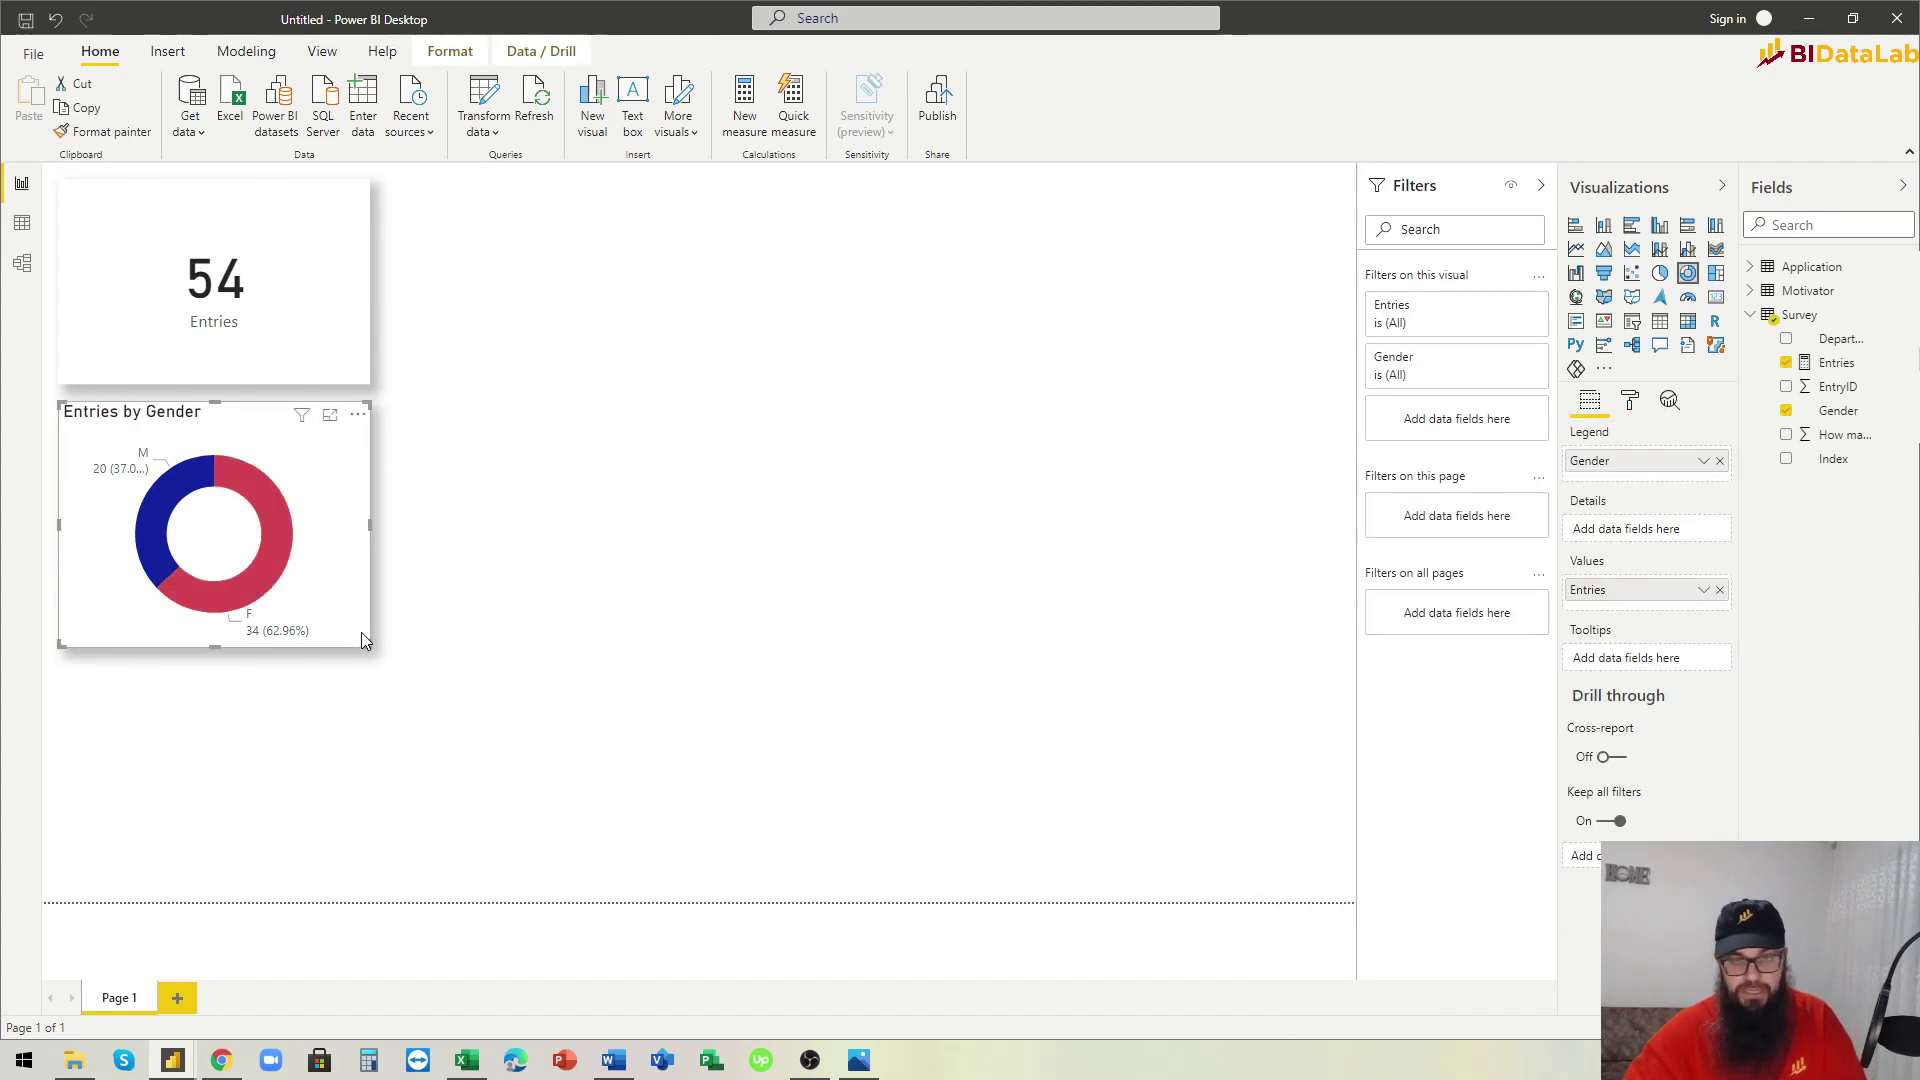
left_click(629, 683)
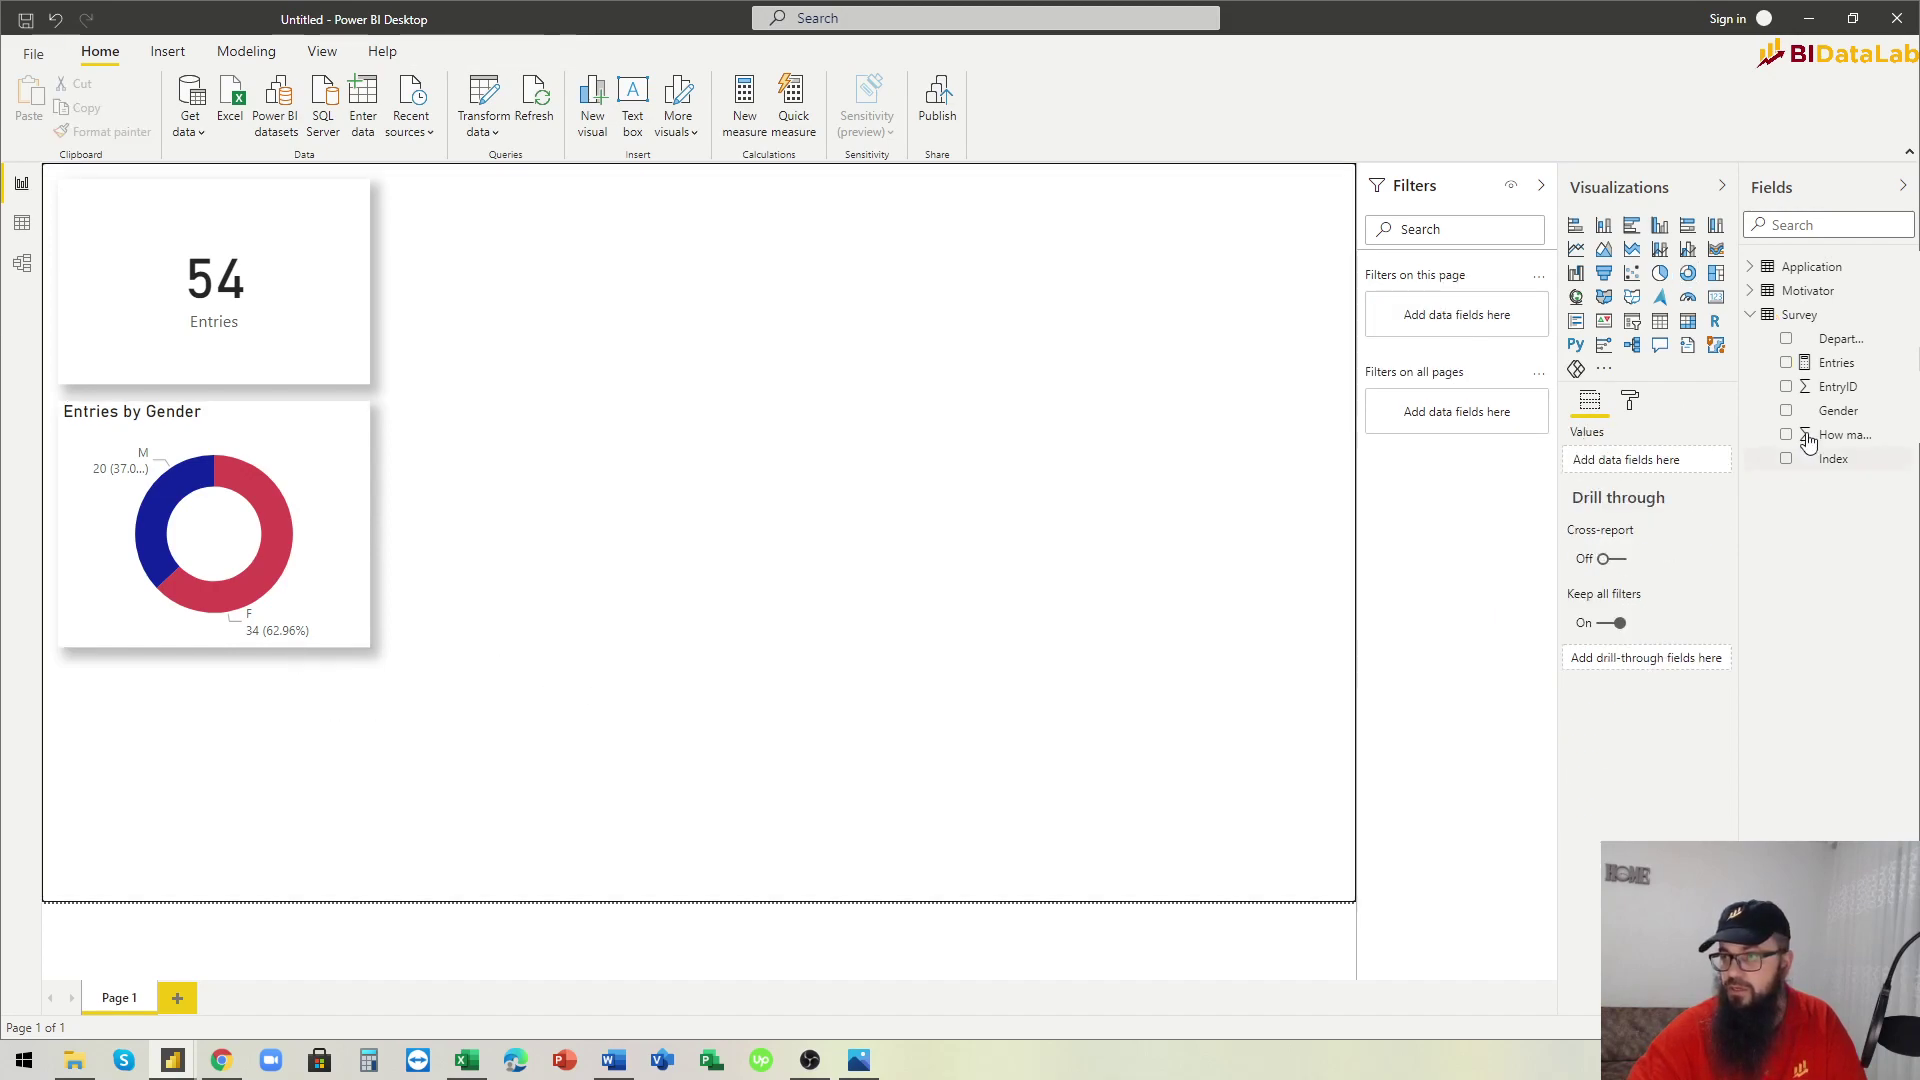
Add a clustered bar chart of Entries by Department beneath the gender donut chart.
left_click(1791, 375)
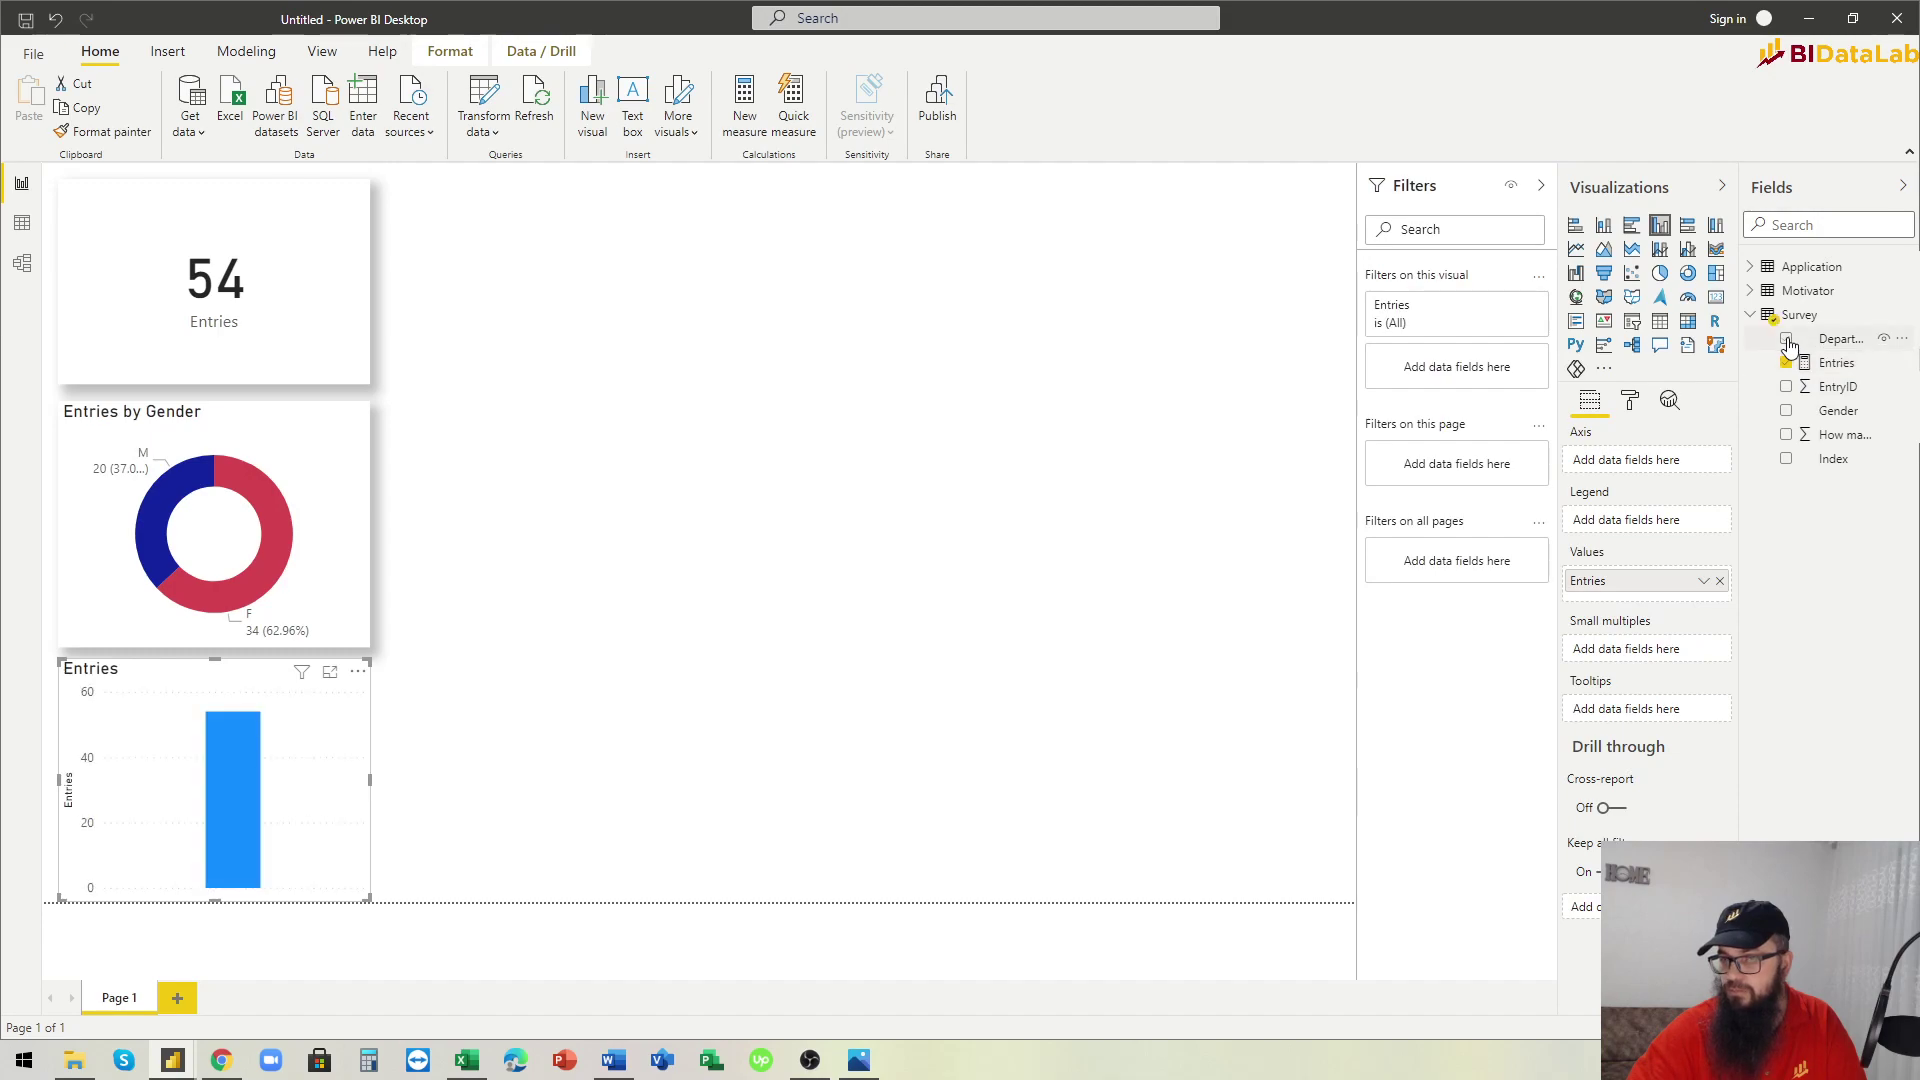
left_click(1787, 339)
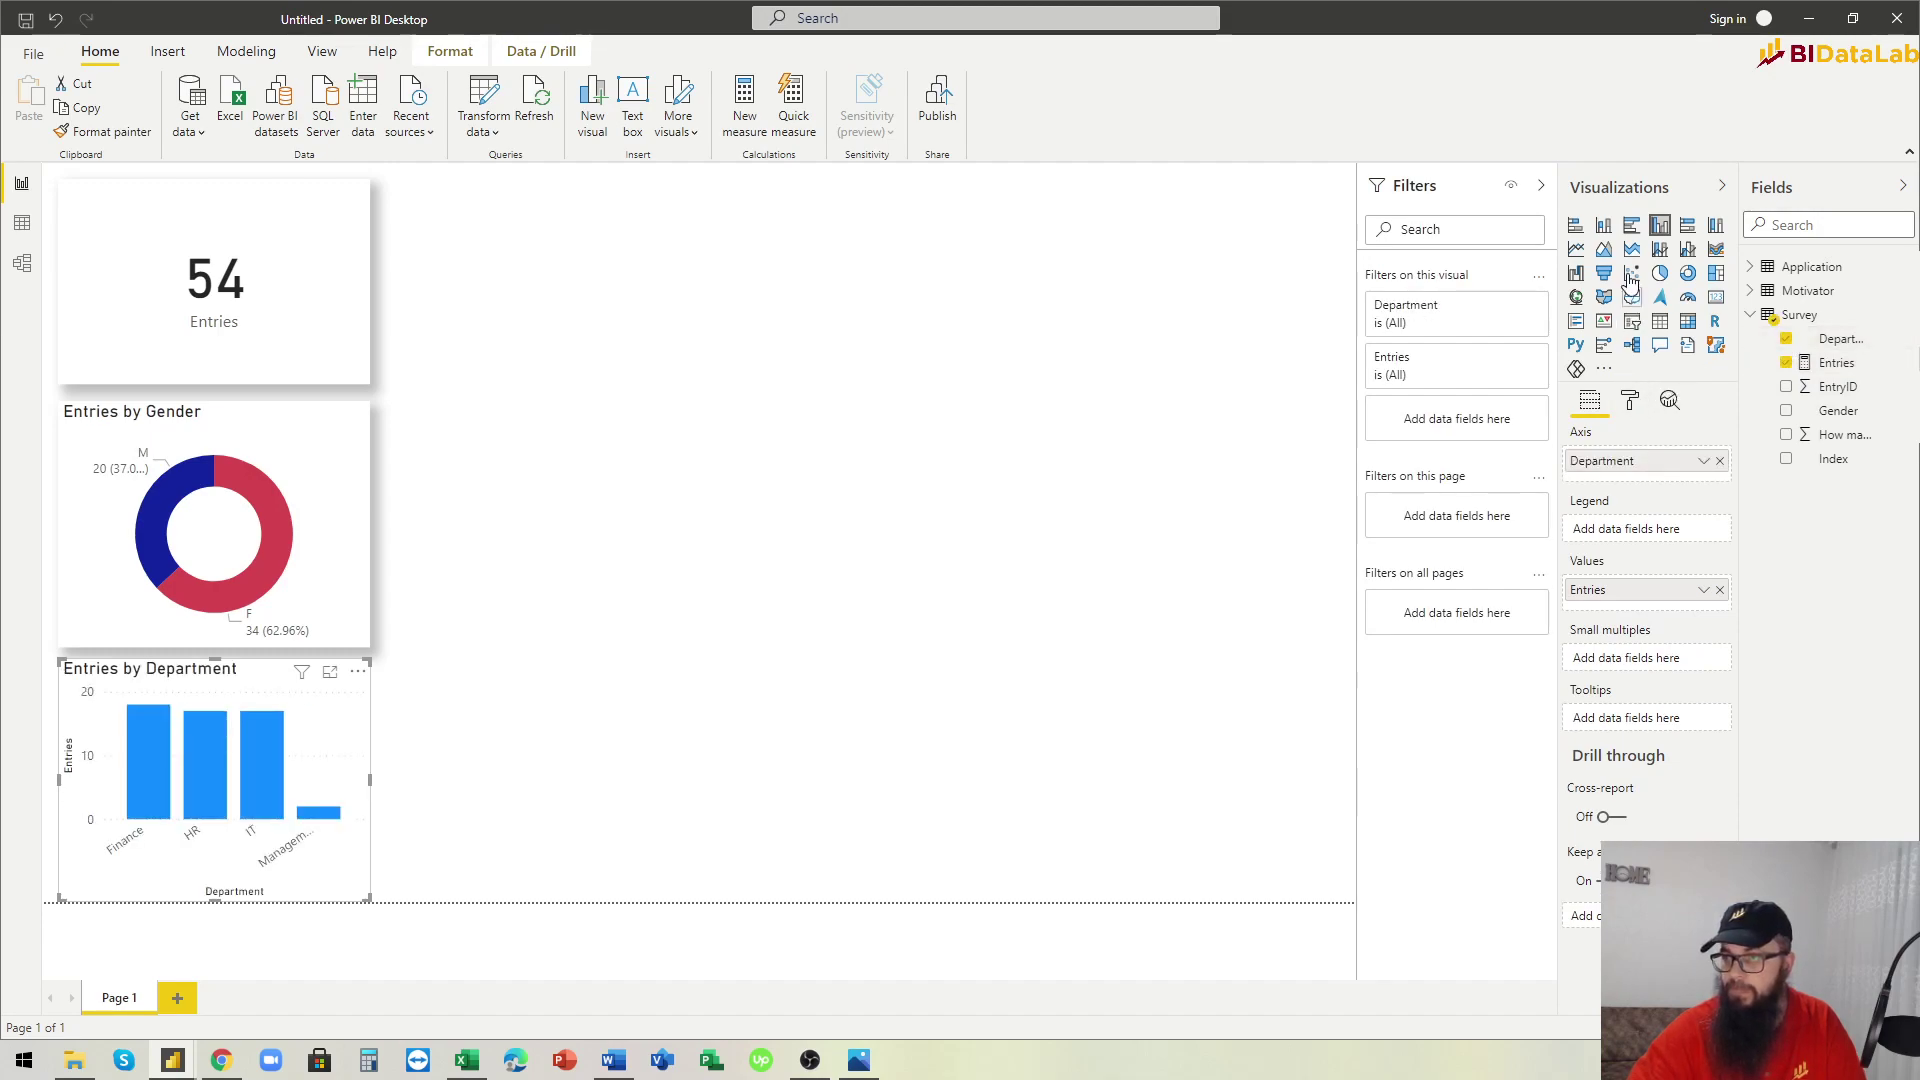
left_click(1630, 228)
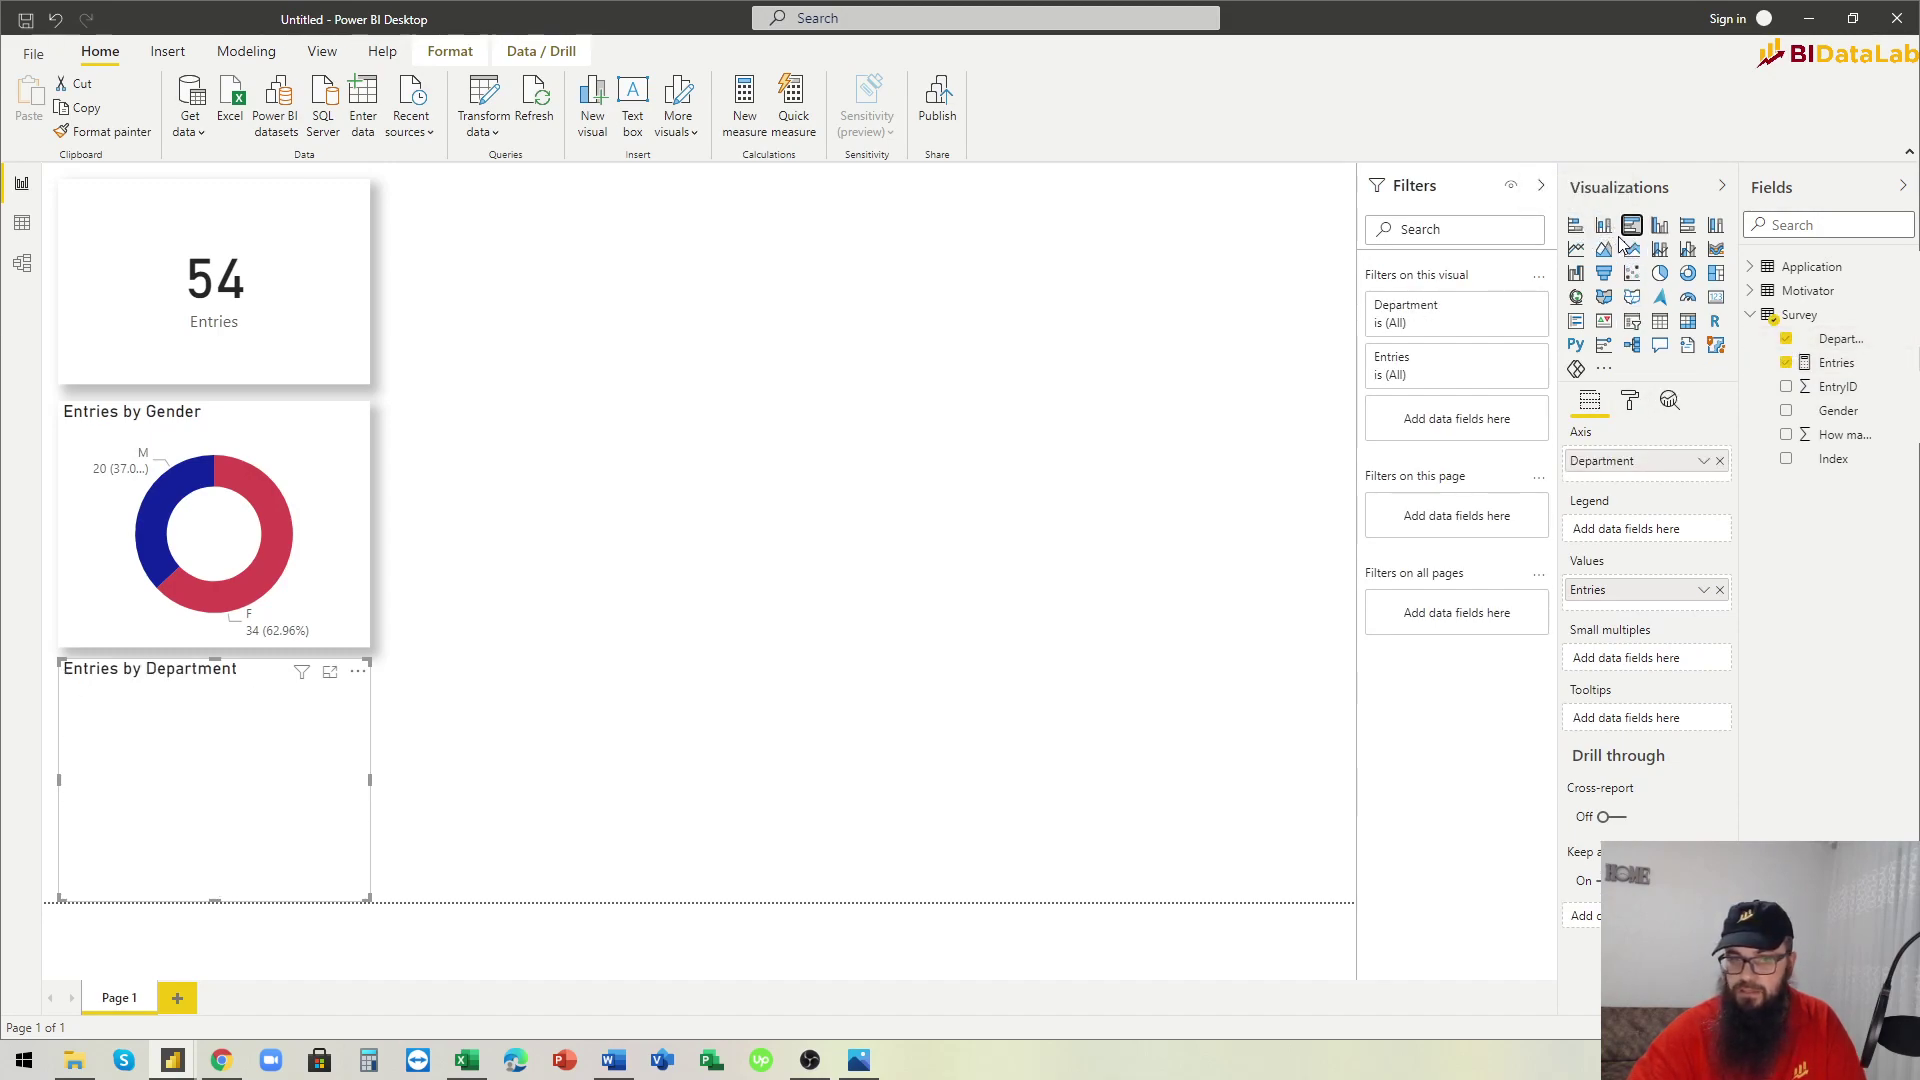
Copy the donut chart's formatting to the department bar chart with Format painter and shorten the bar chart slightly.
left_click(352, 638)
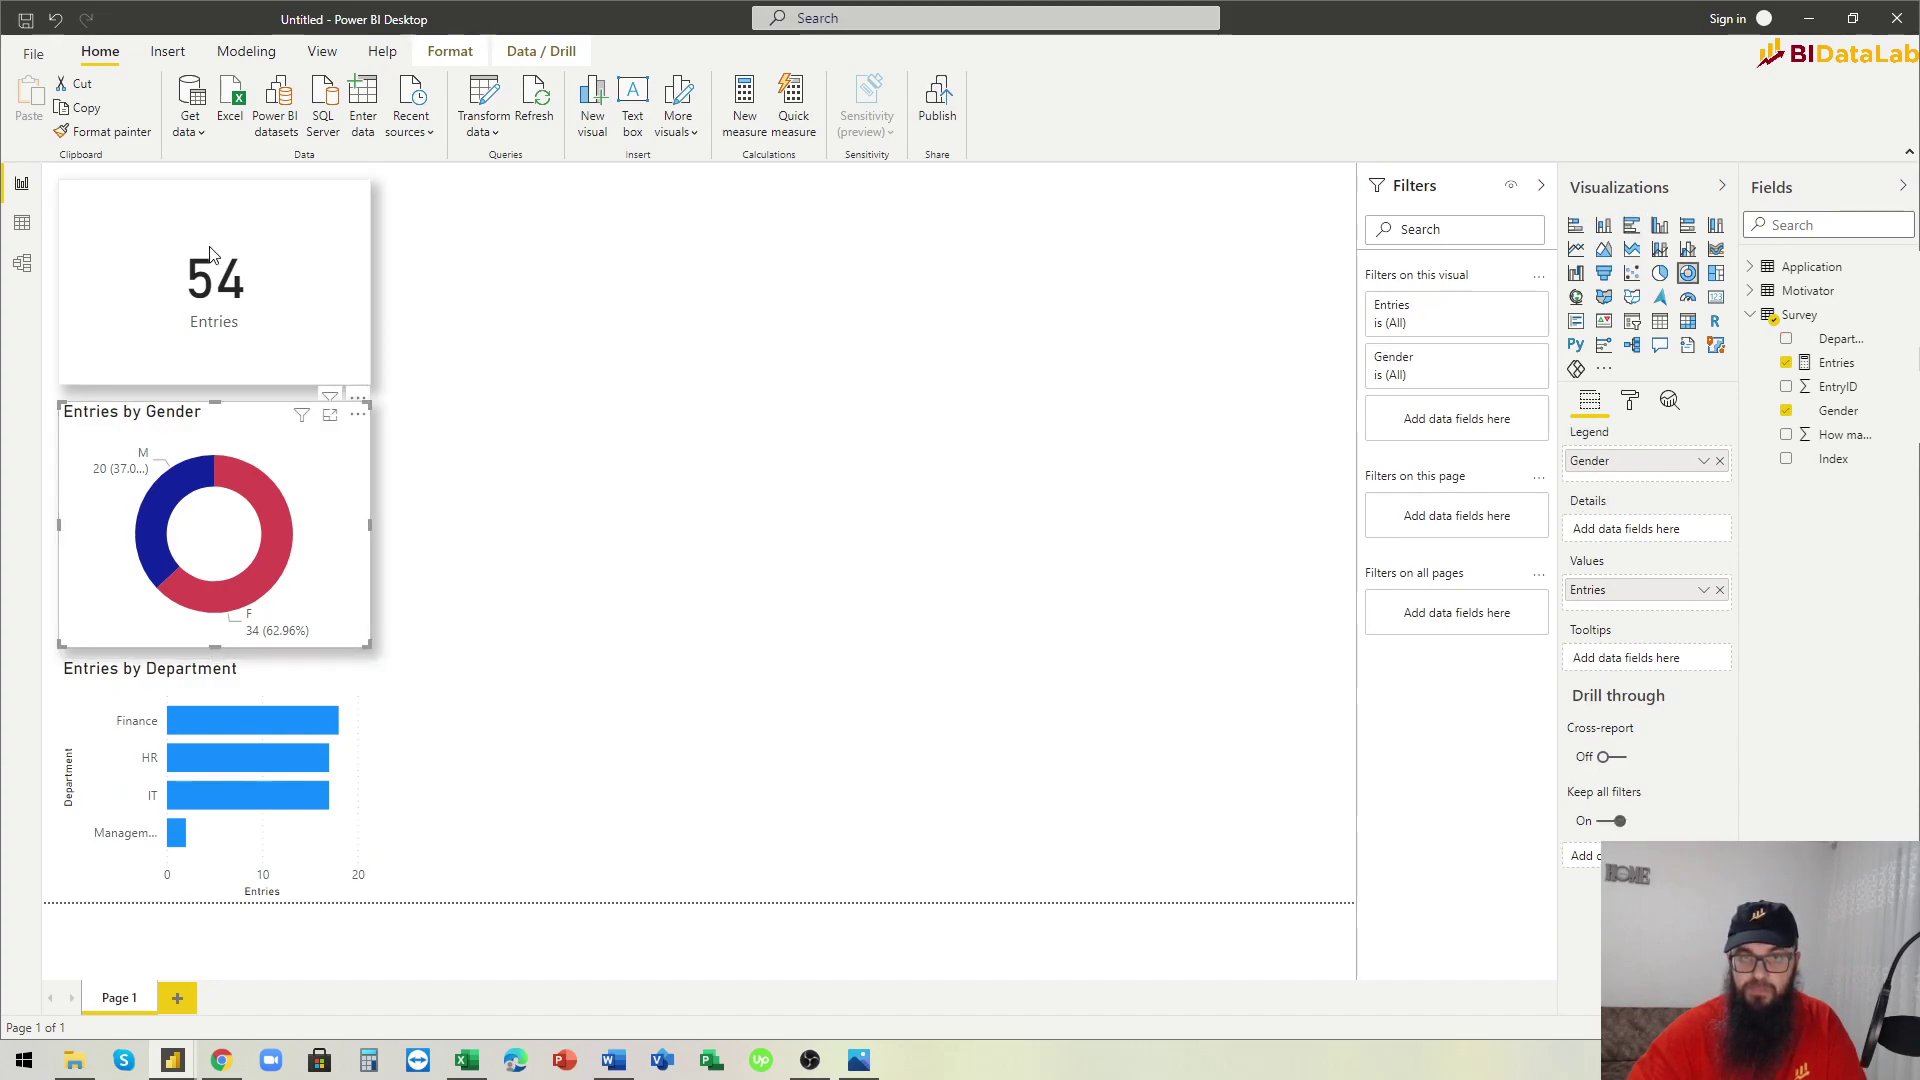
left_click(105, 131)
left_click(367, 777)
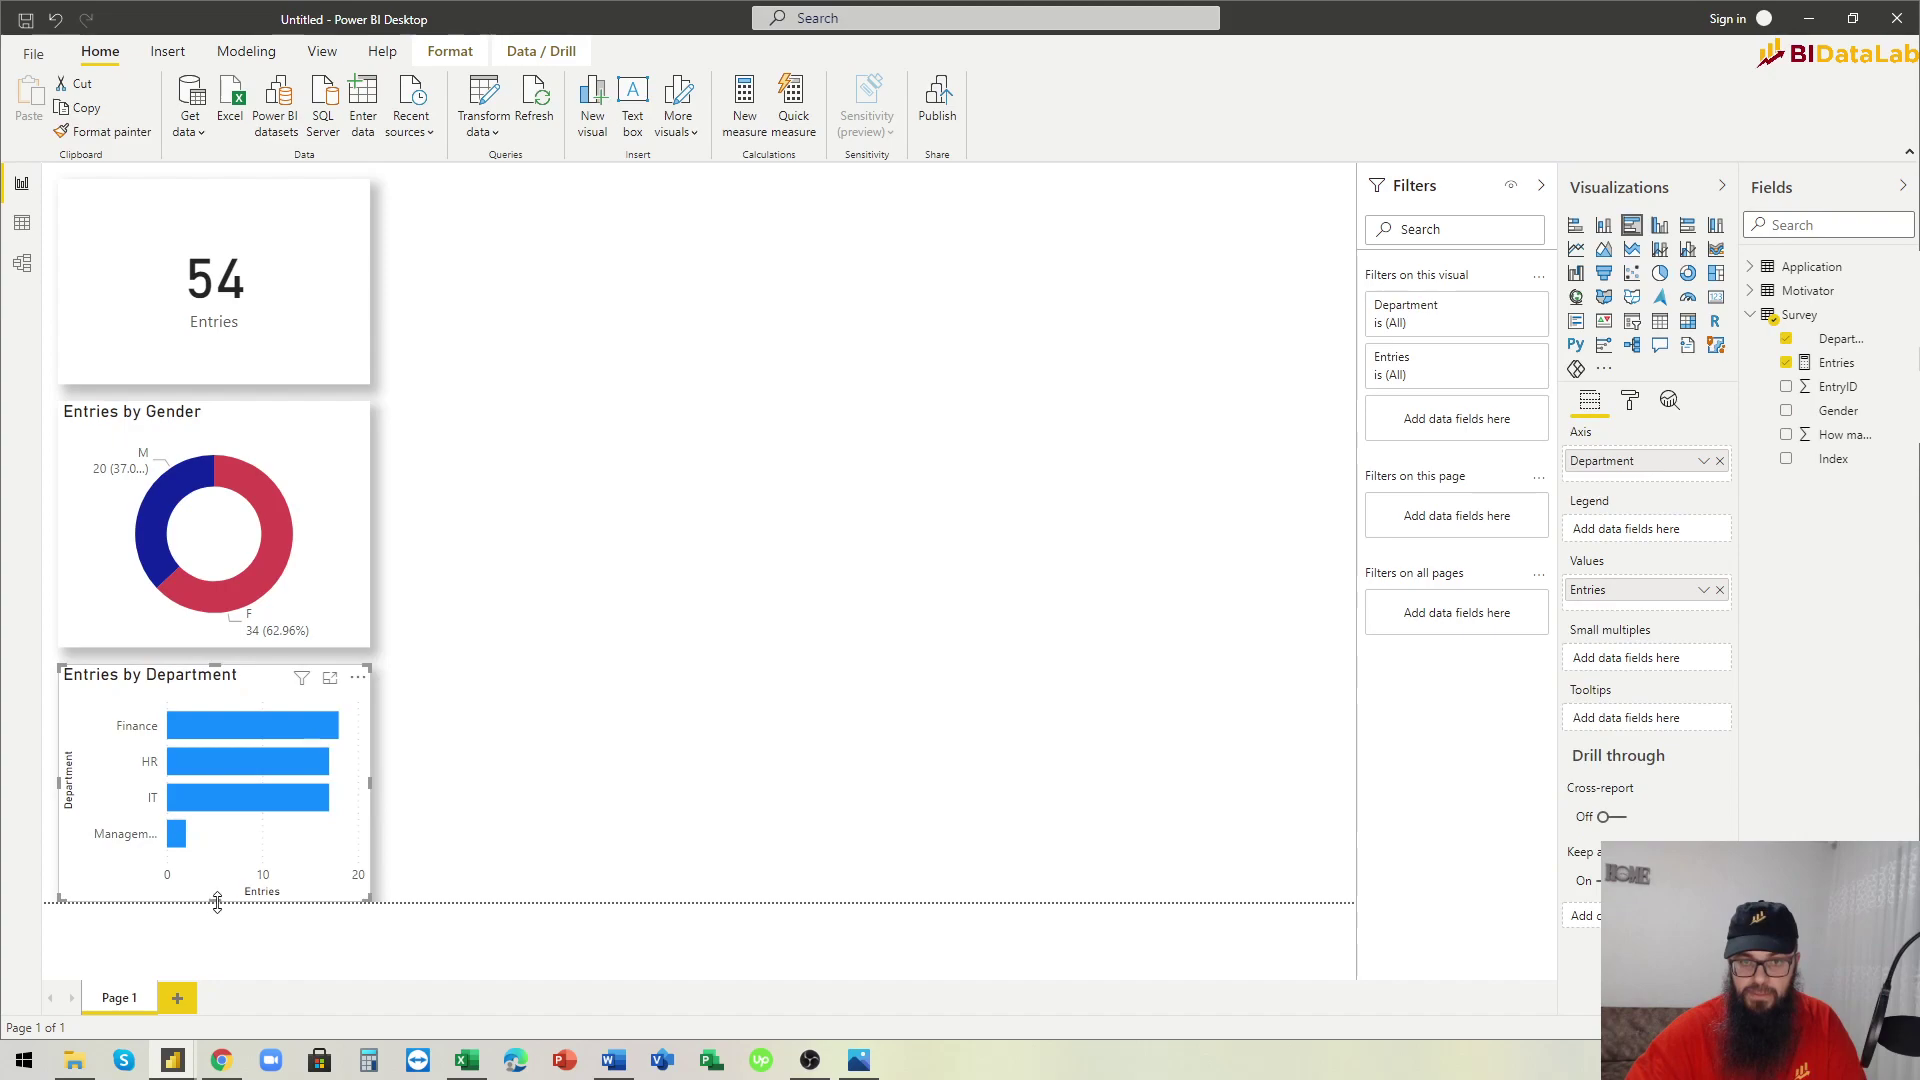
left_click_drag(215, 899, 219, 884)
left_click(575, 843)
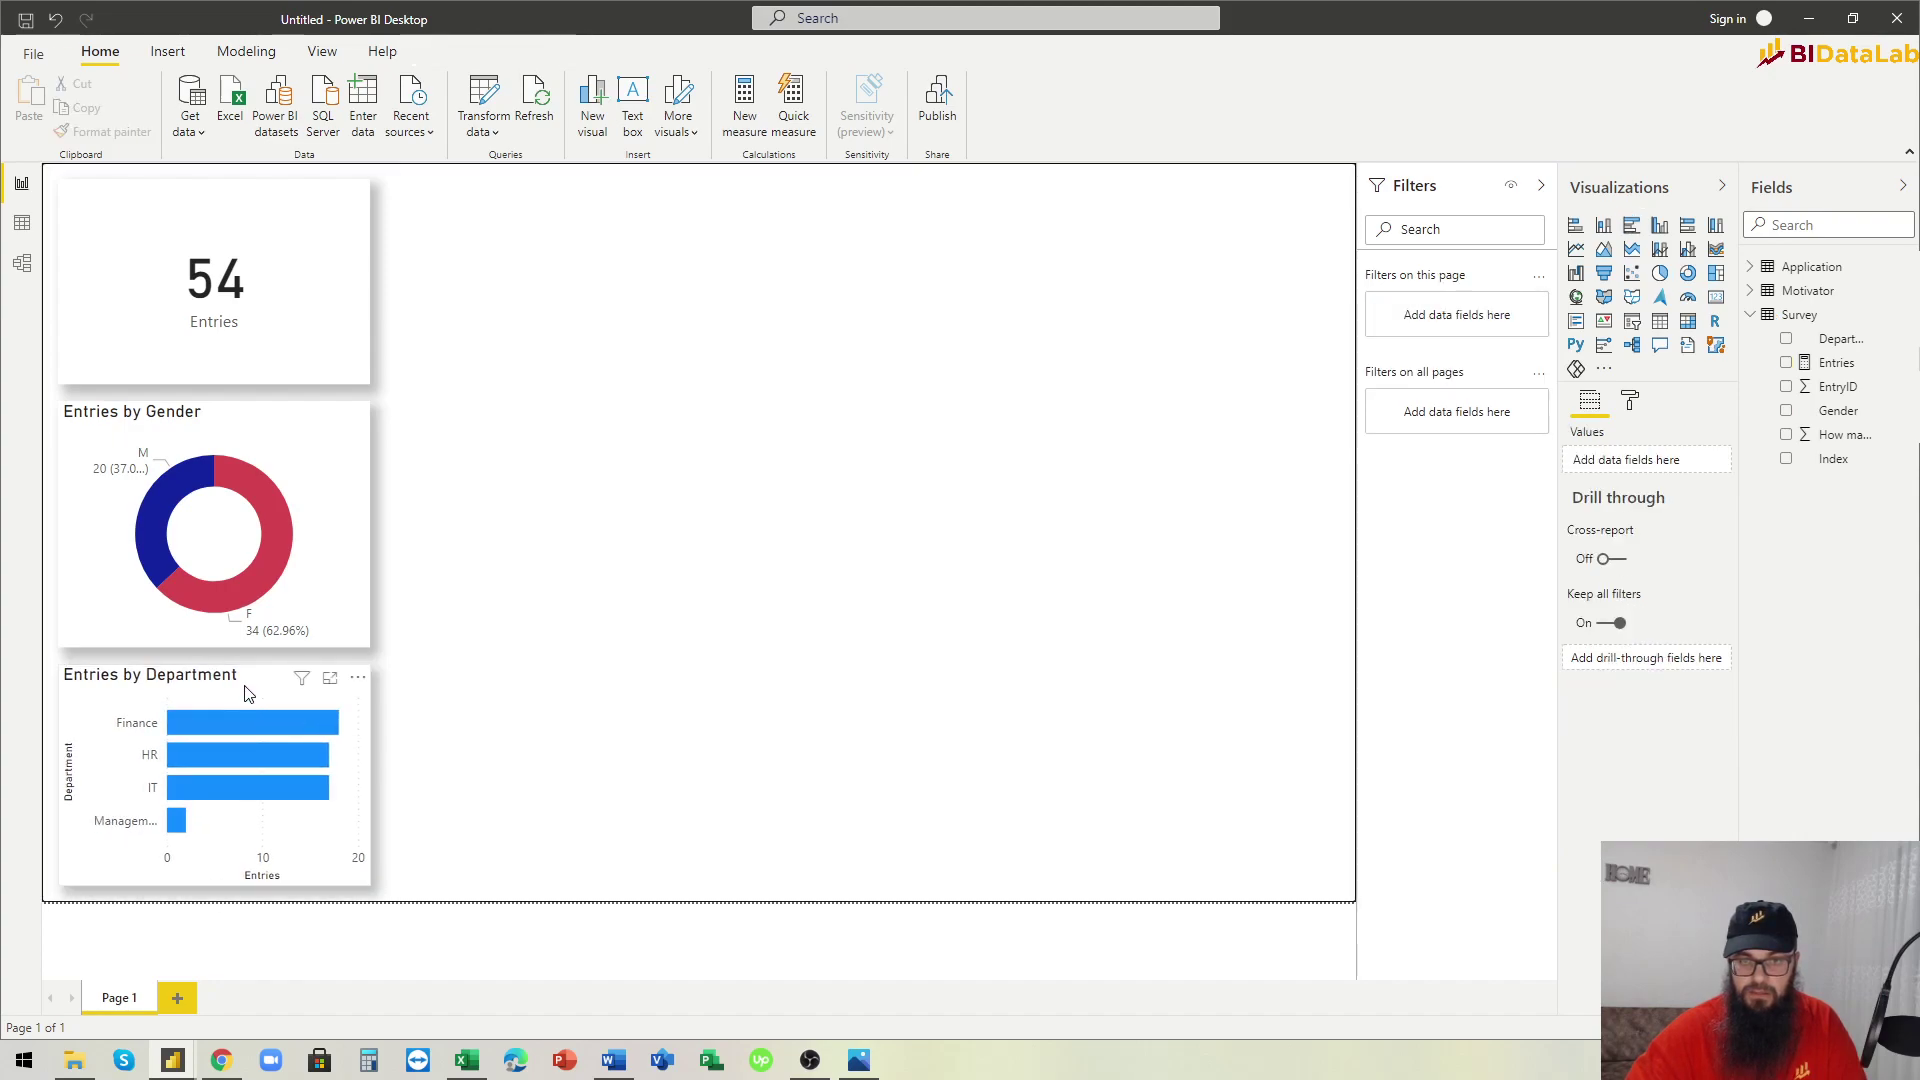
Turn on data labels for the Entries by Department bar chart.
left_click(248, 690)
left_click(1629, 399)
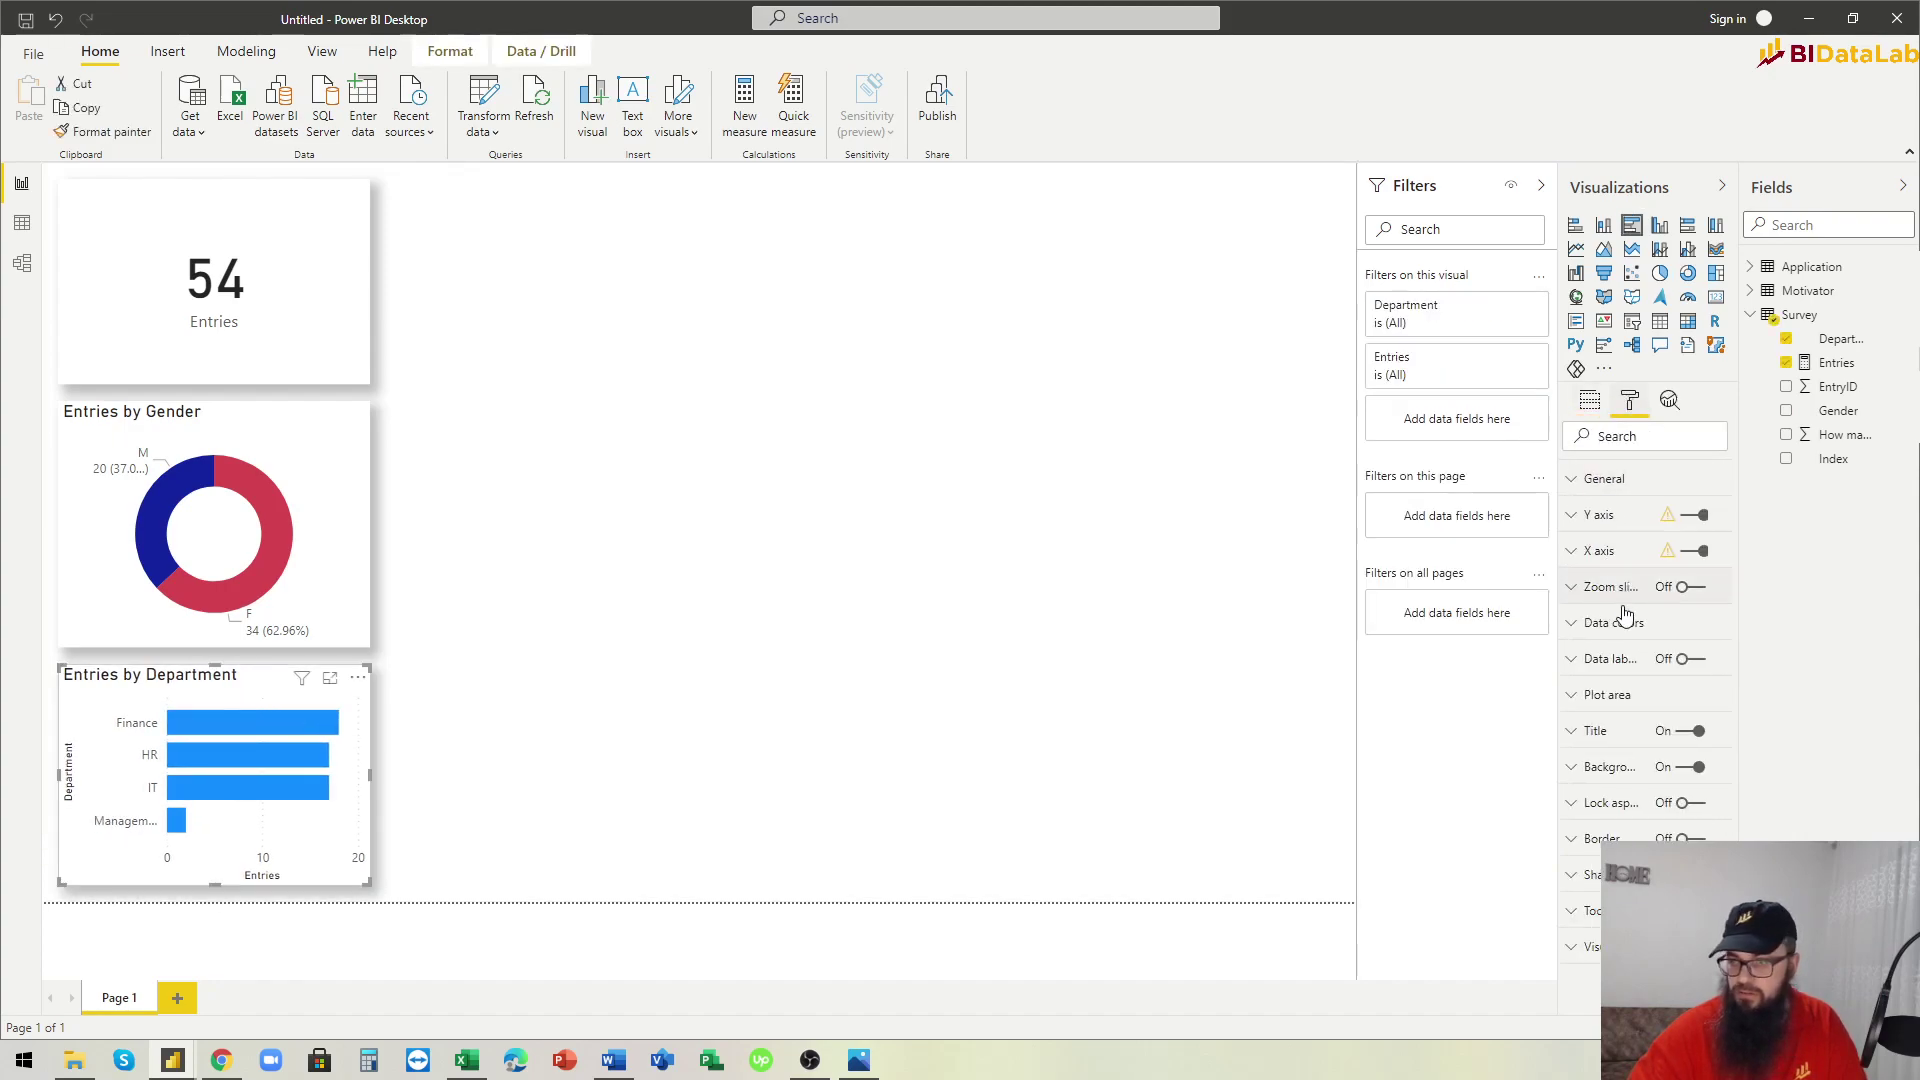
left_click(1689, 659)
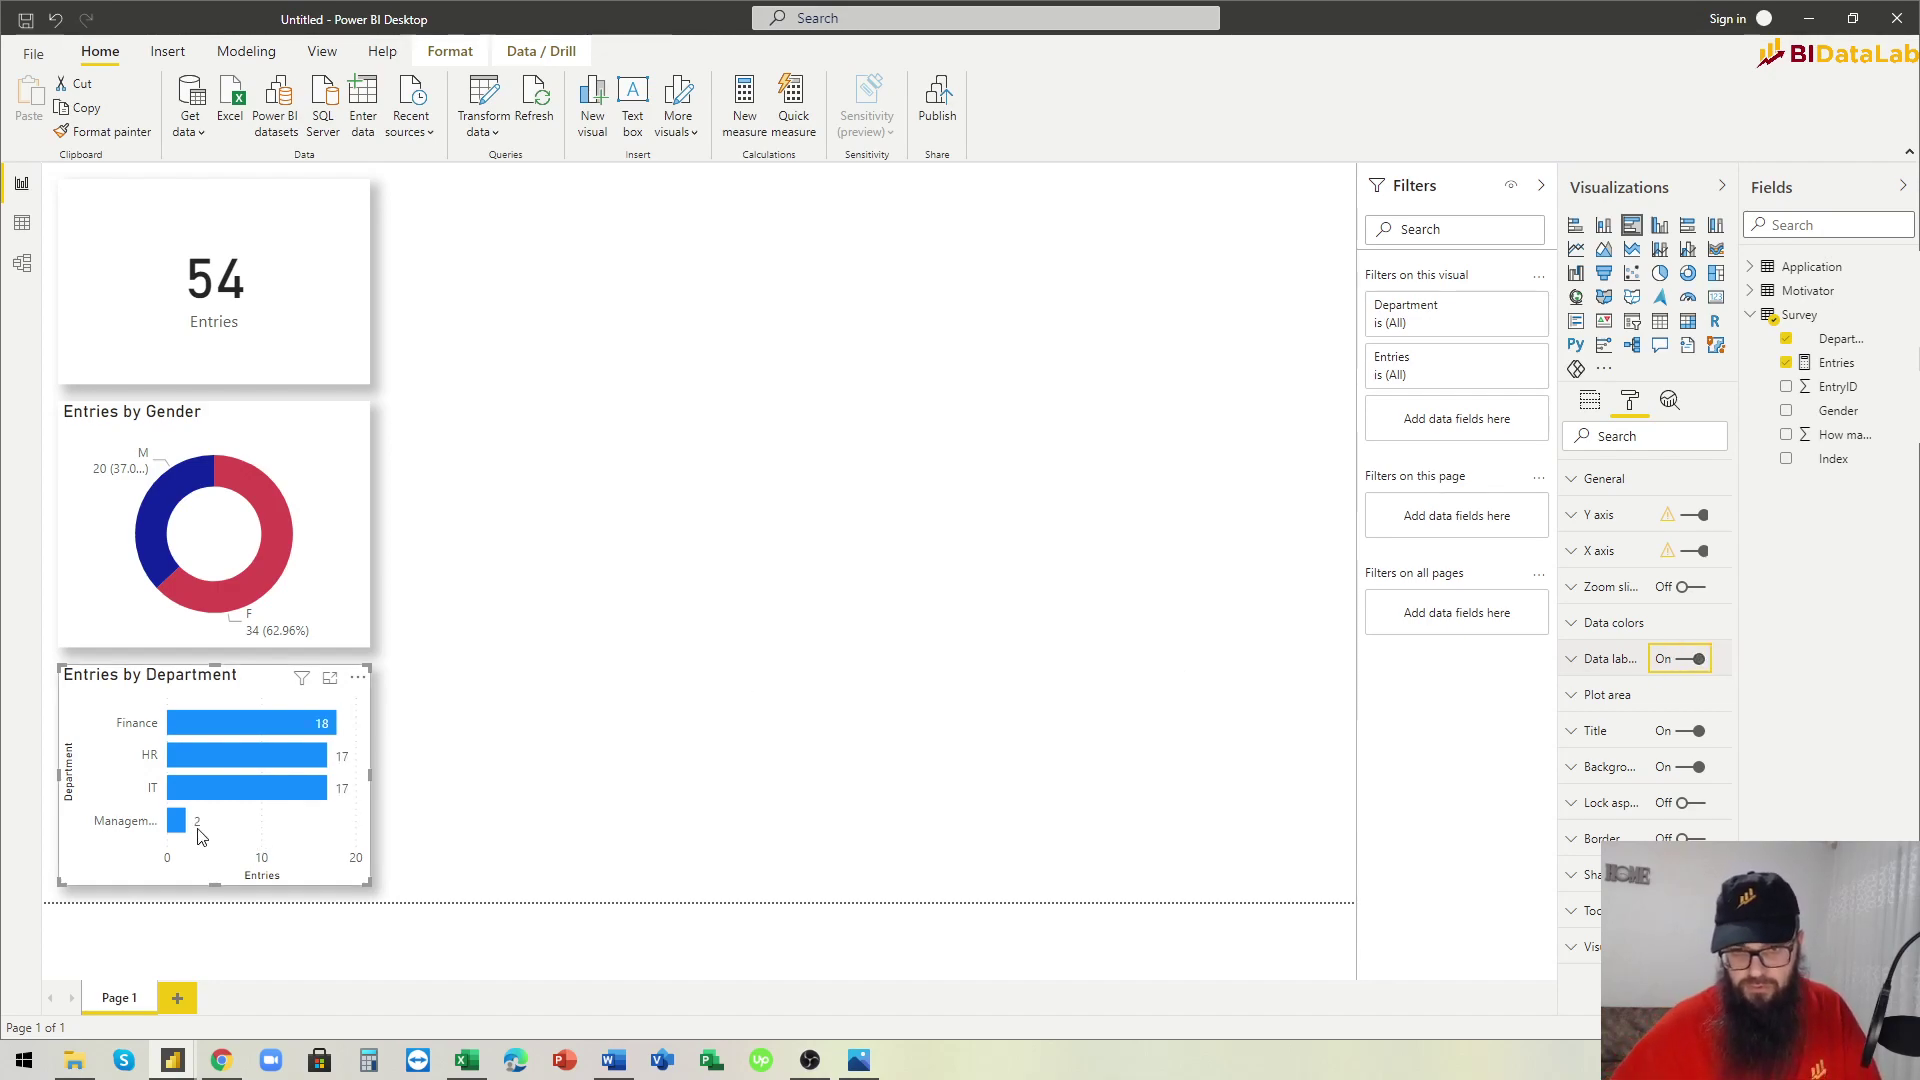
mouse_move(307, 740)
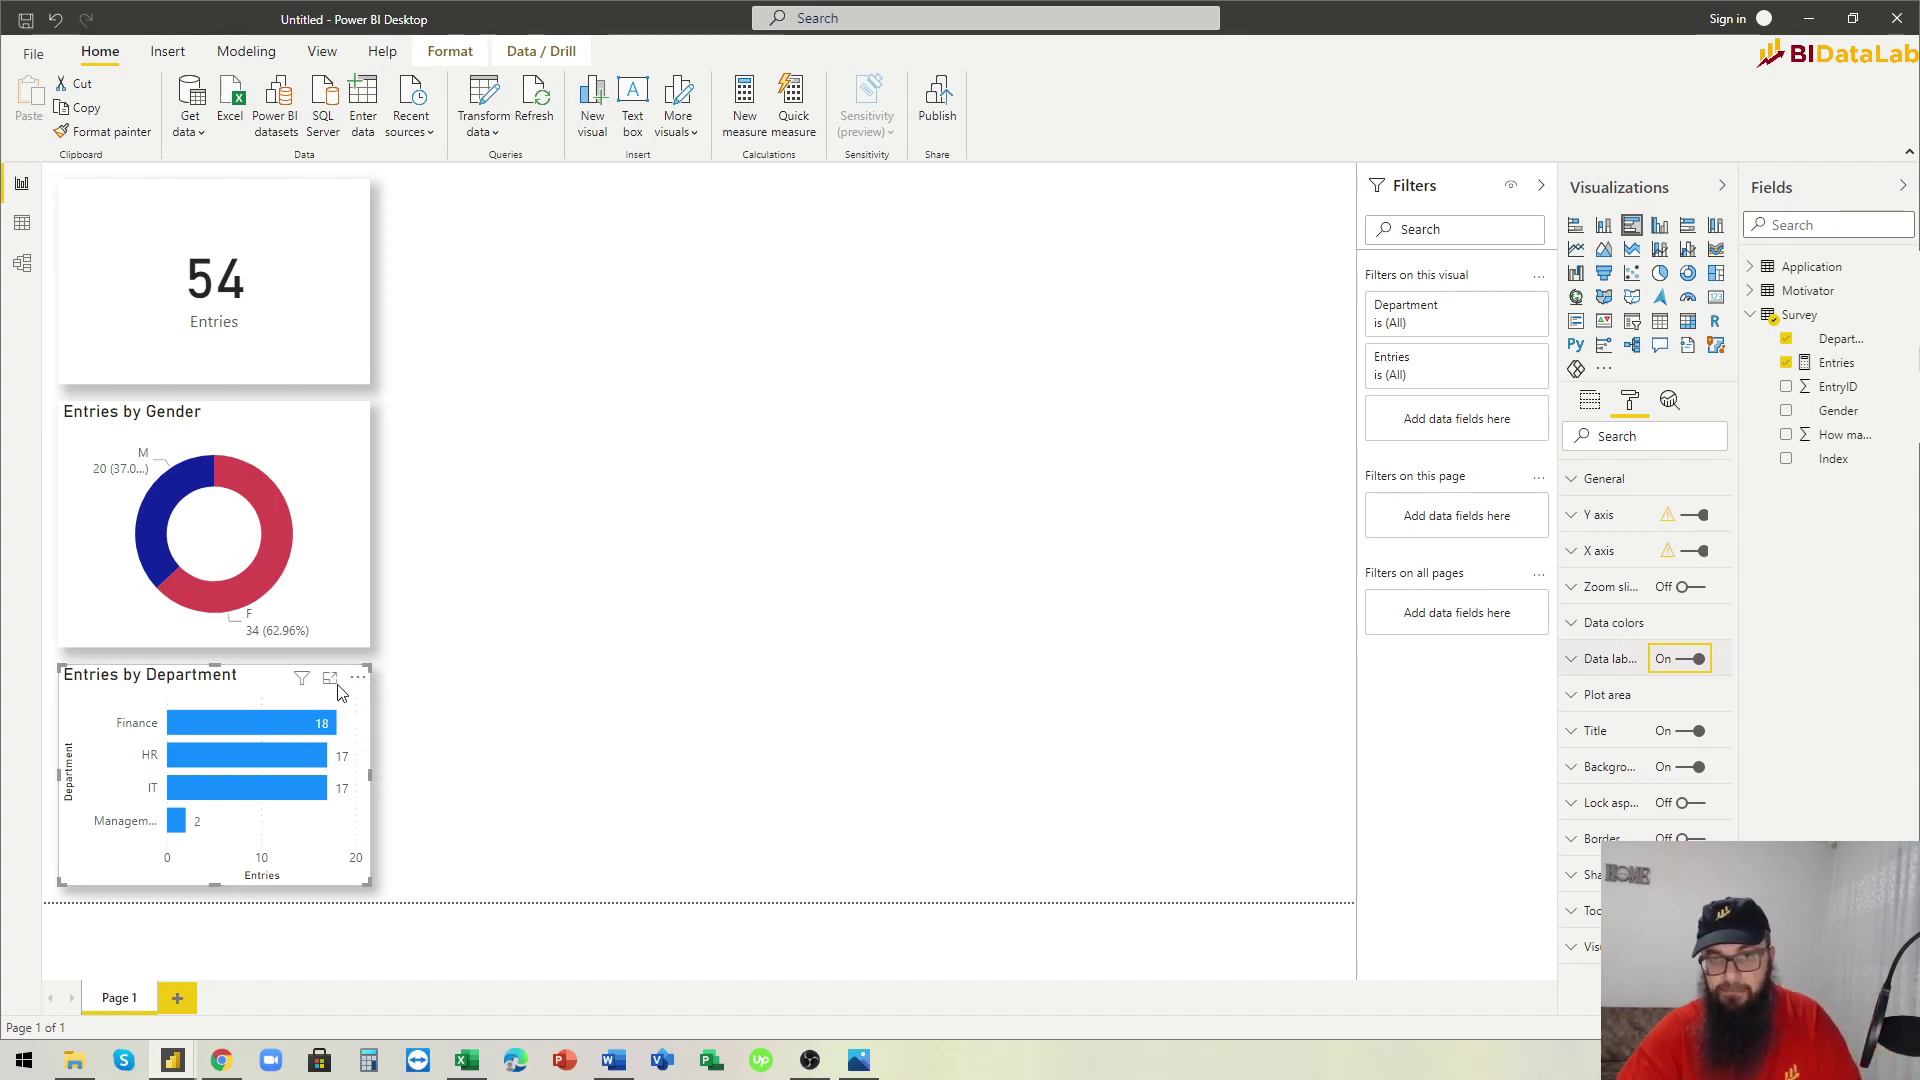
left_click(587, 680)
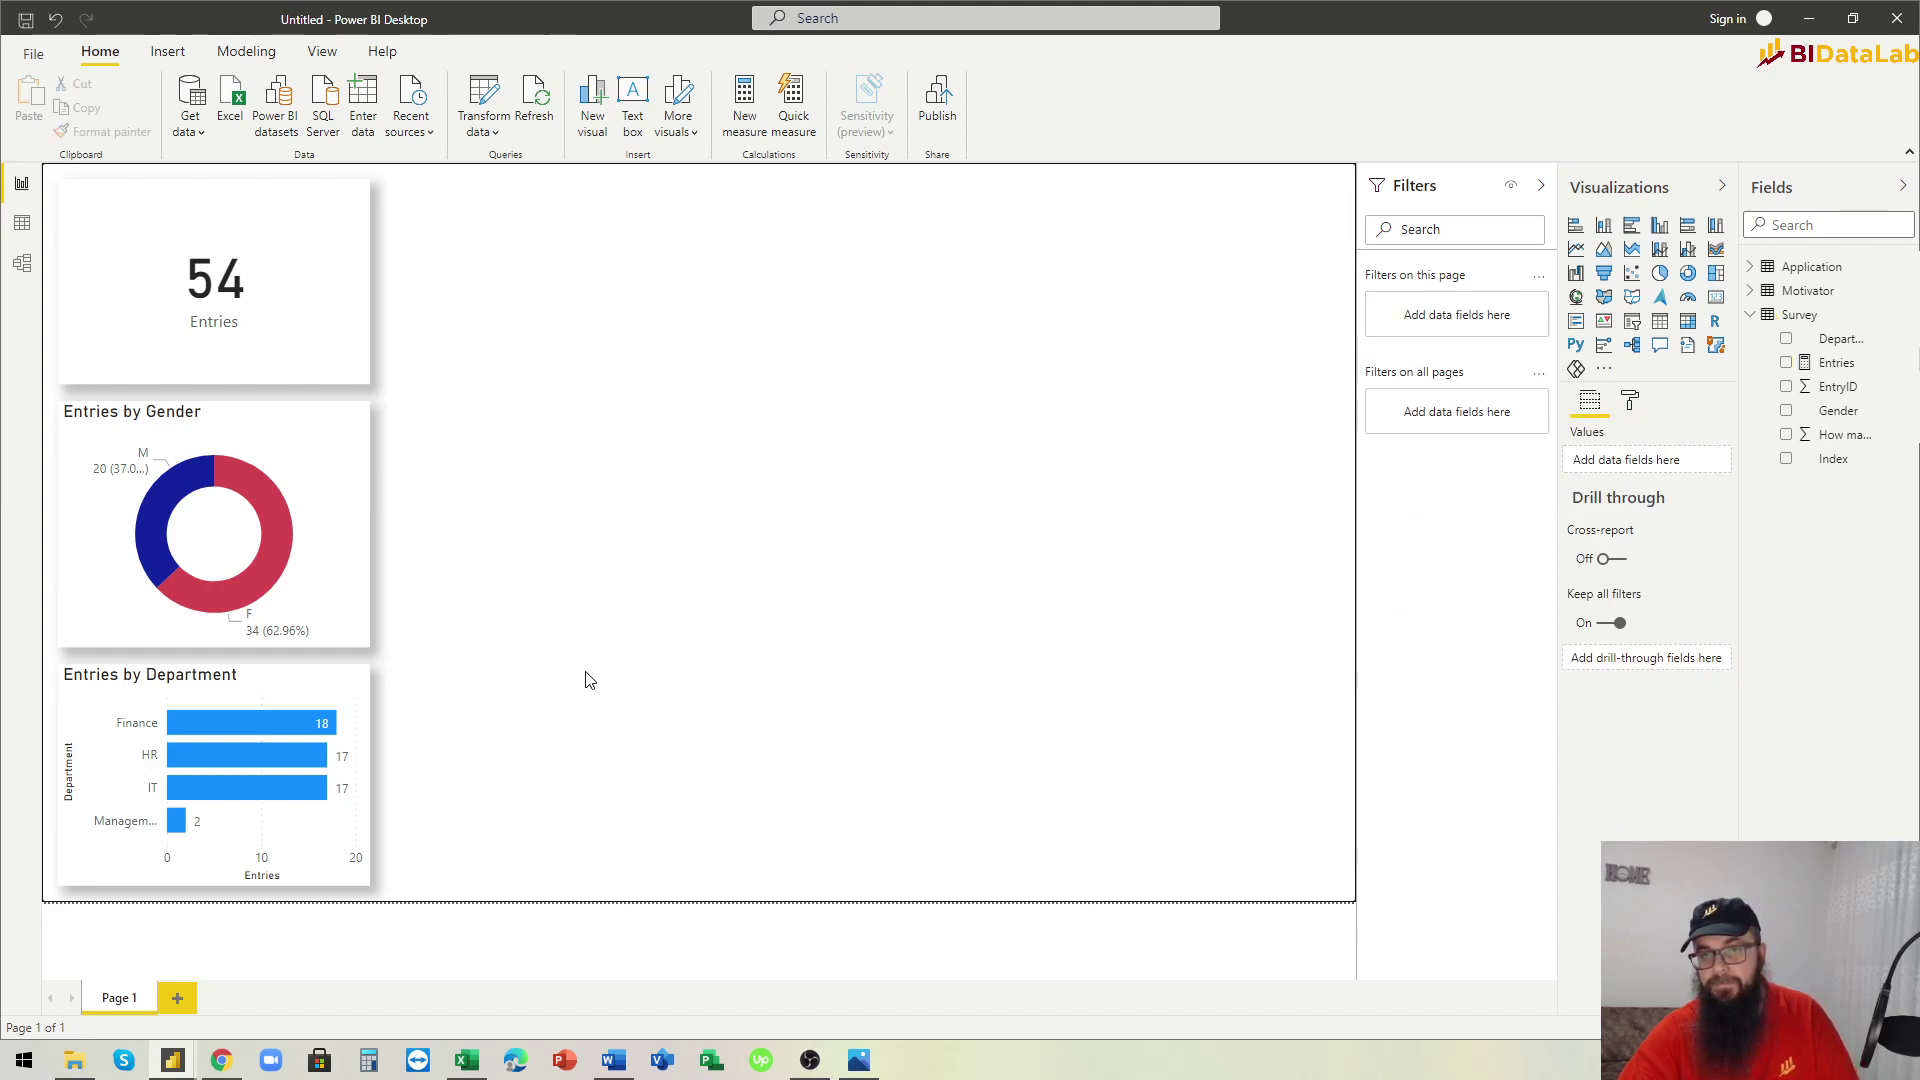
left_click(265, 681)
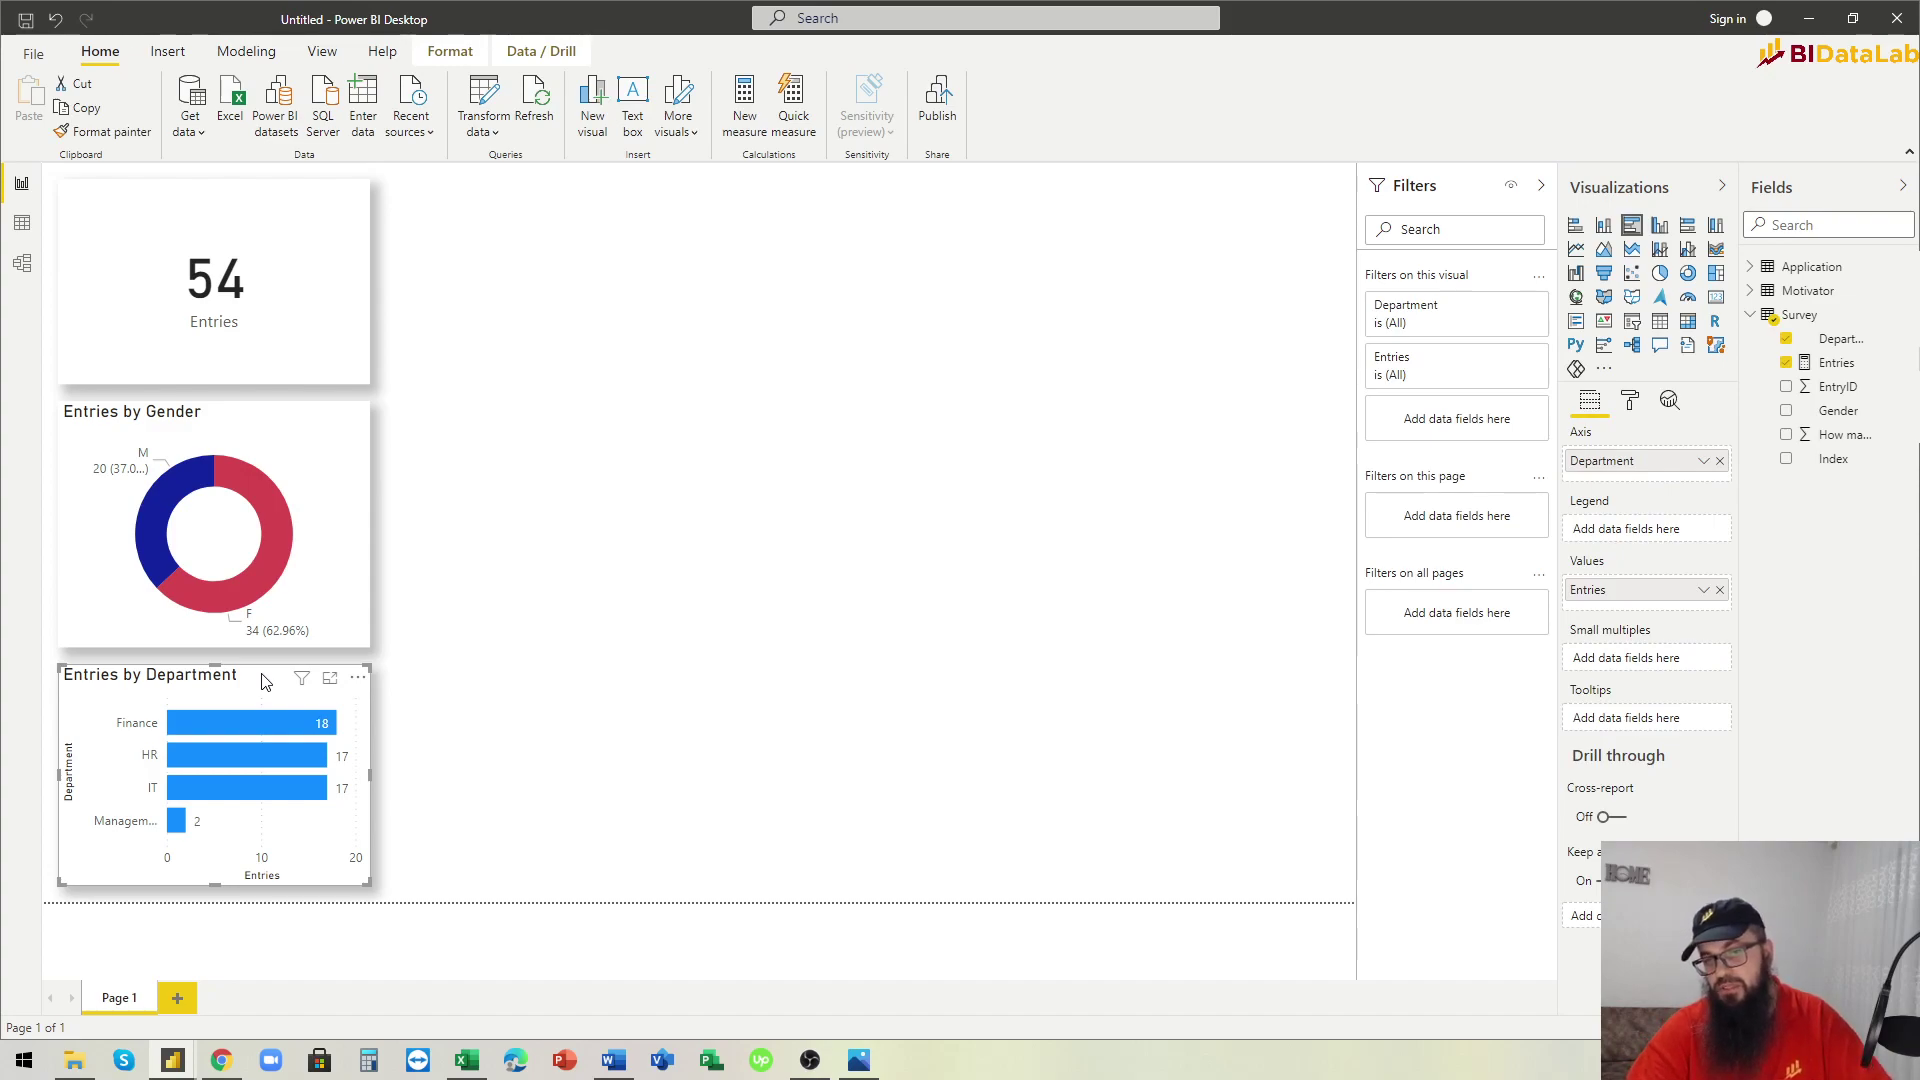
left_click(697, 672)
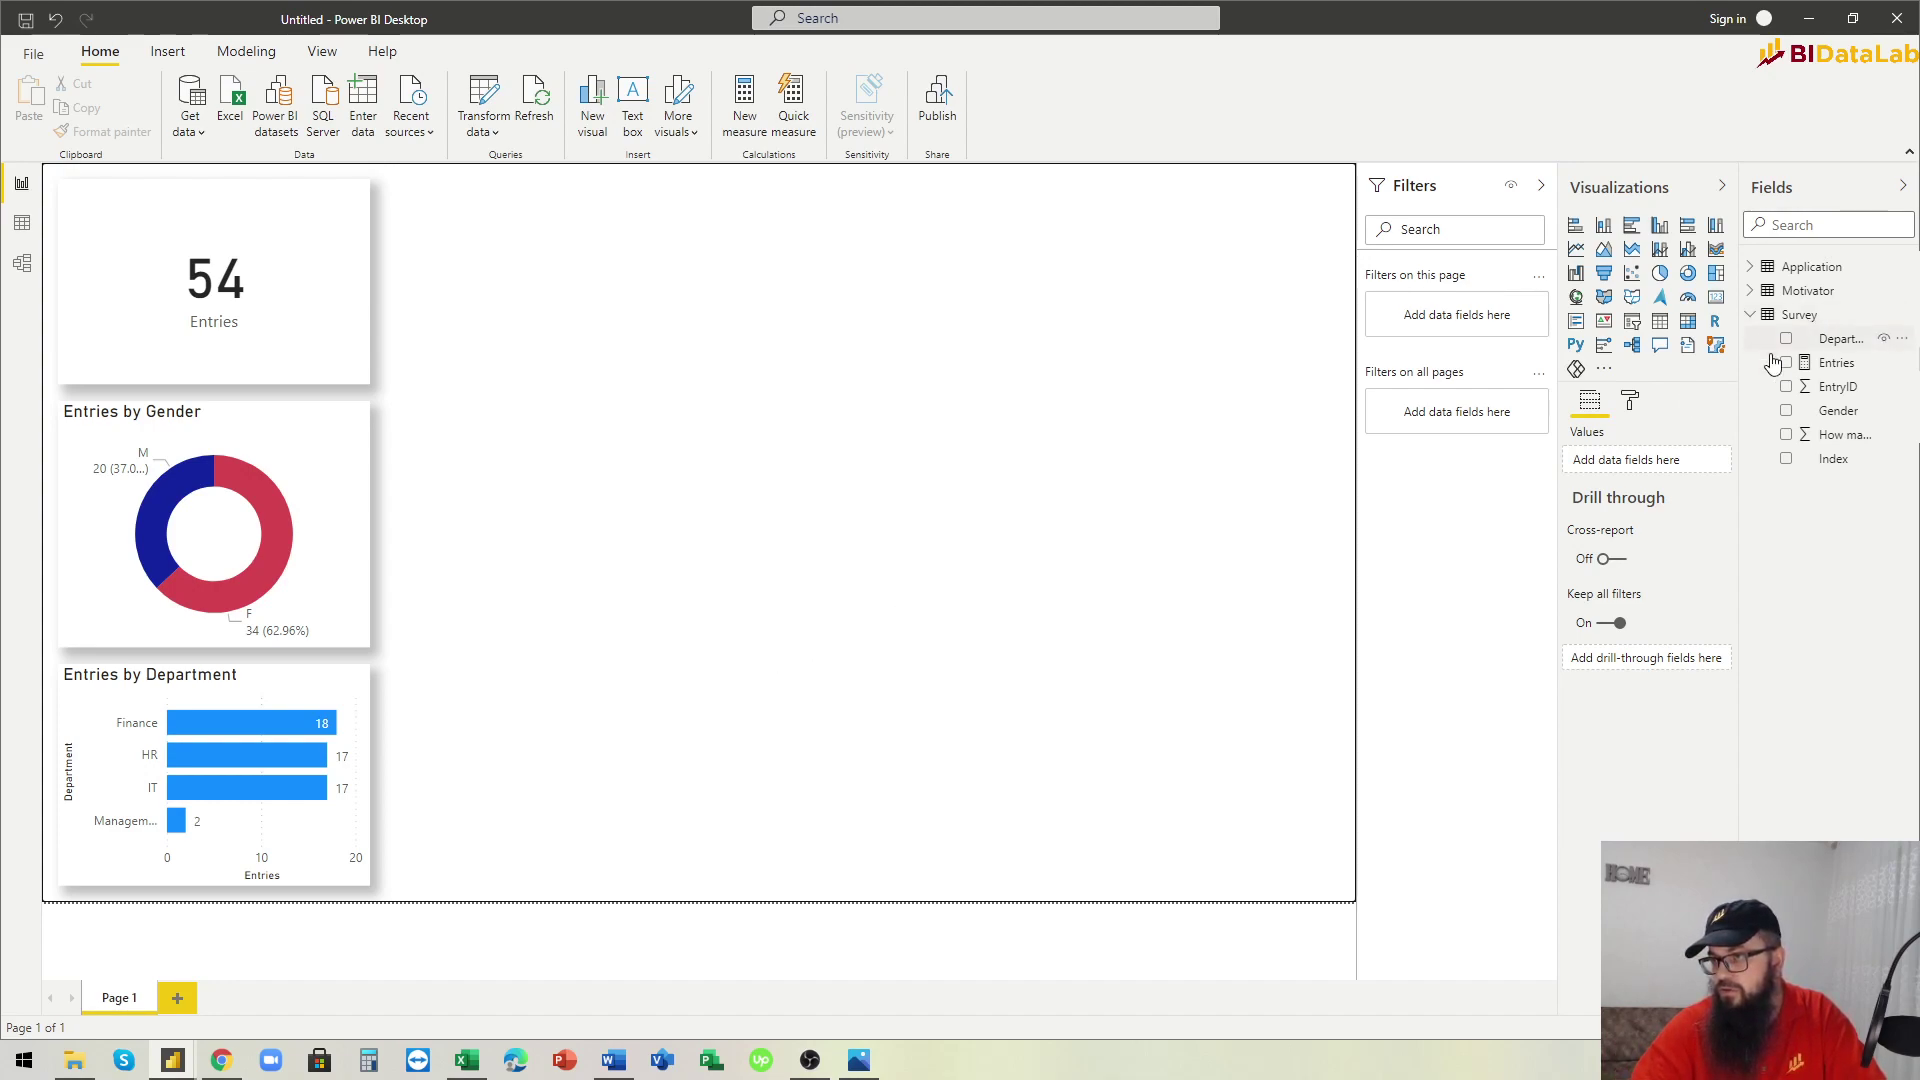
Add a table of Application and Entries beside the entries card and shift it slightly to the right.
left_click(1750, 268)
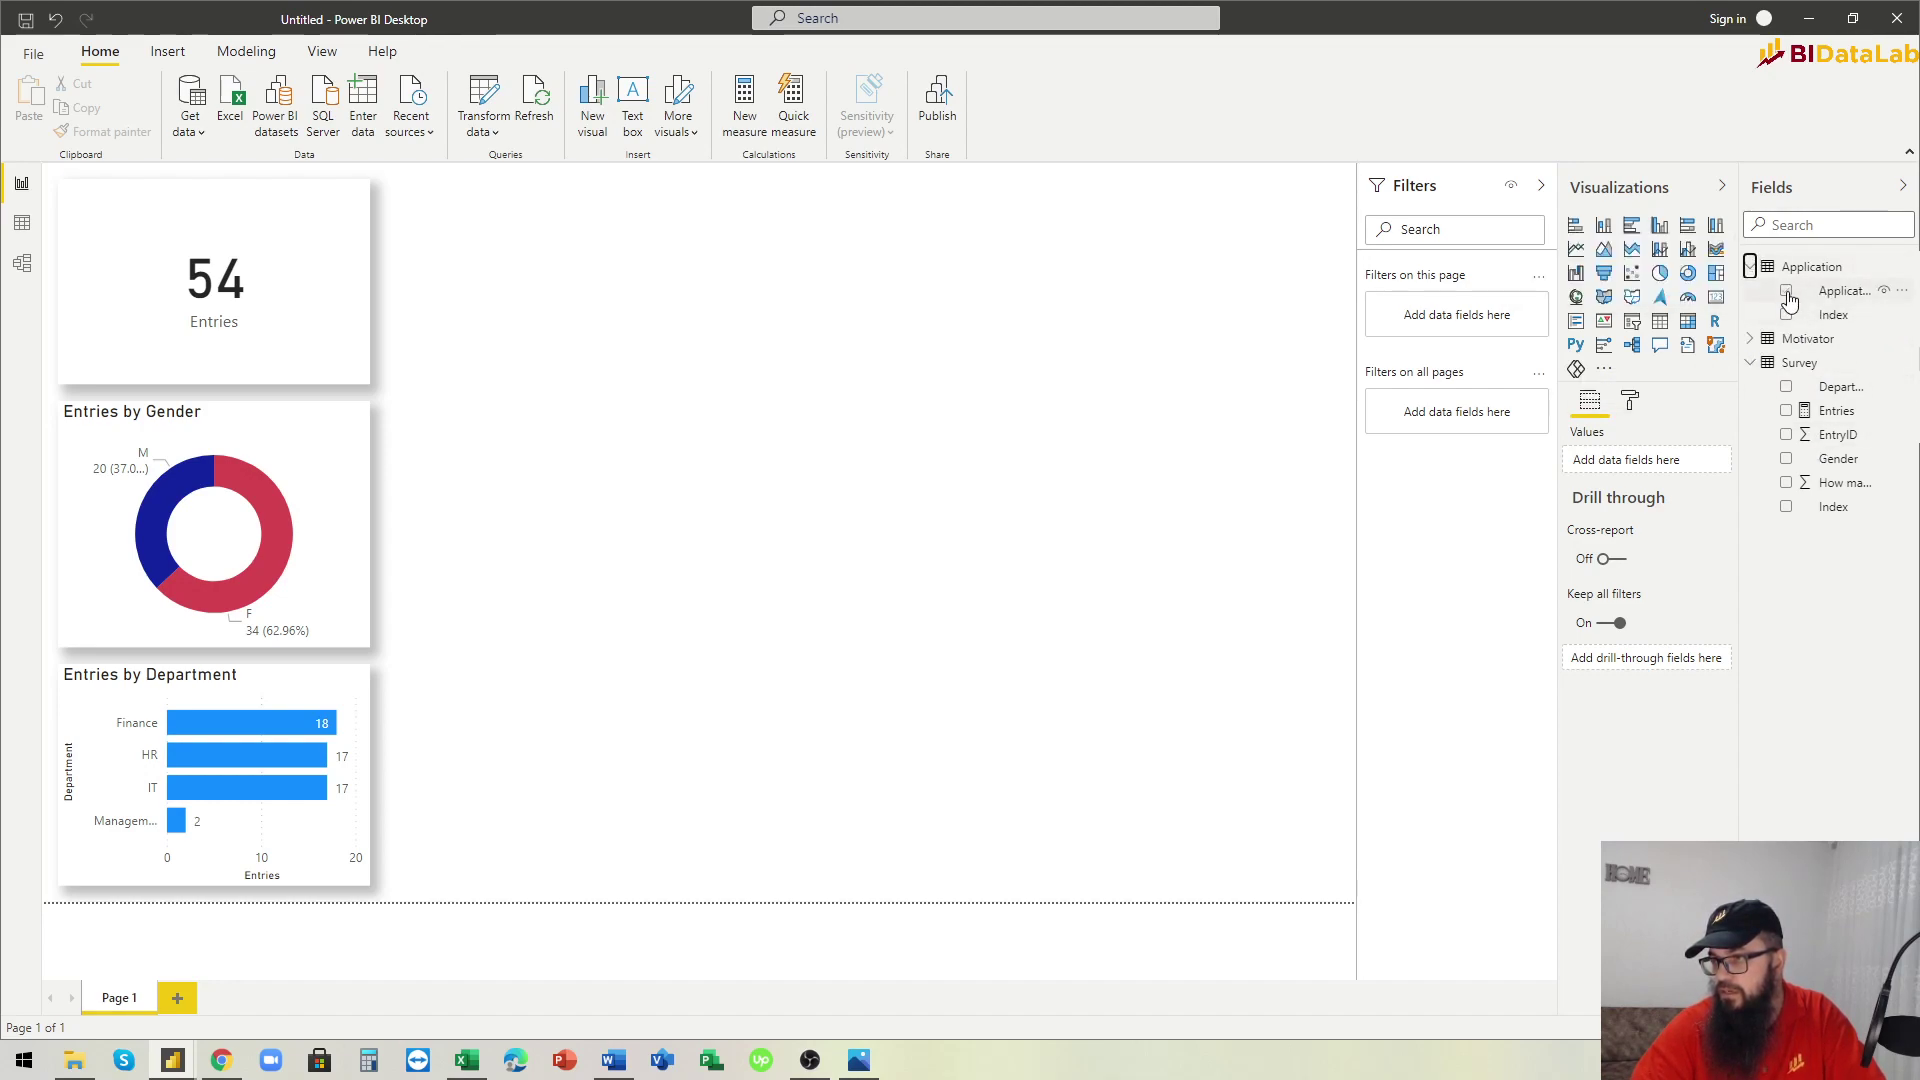
left_click(1787, 296)
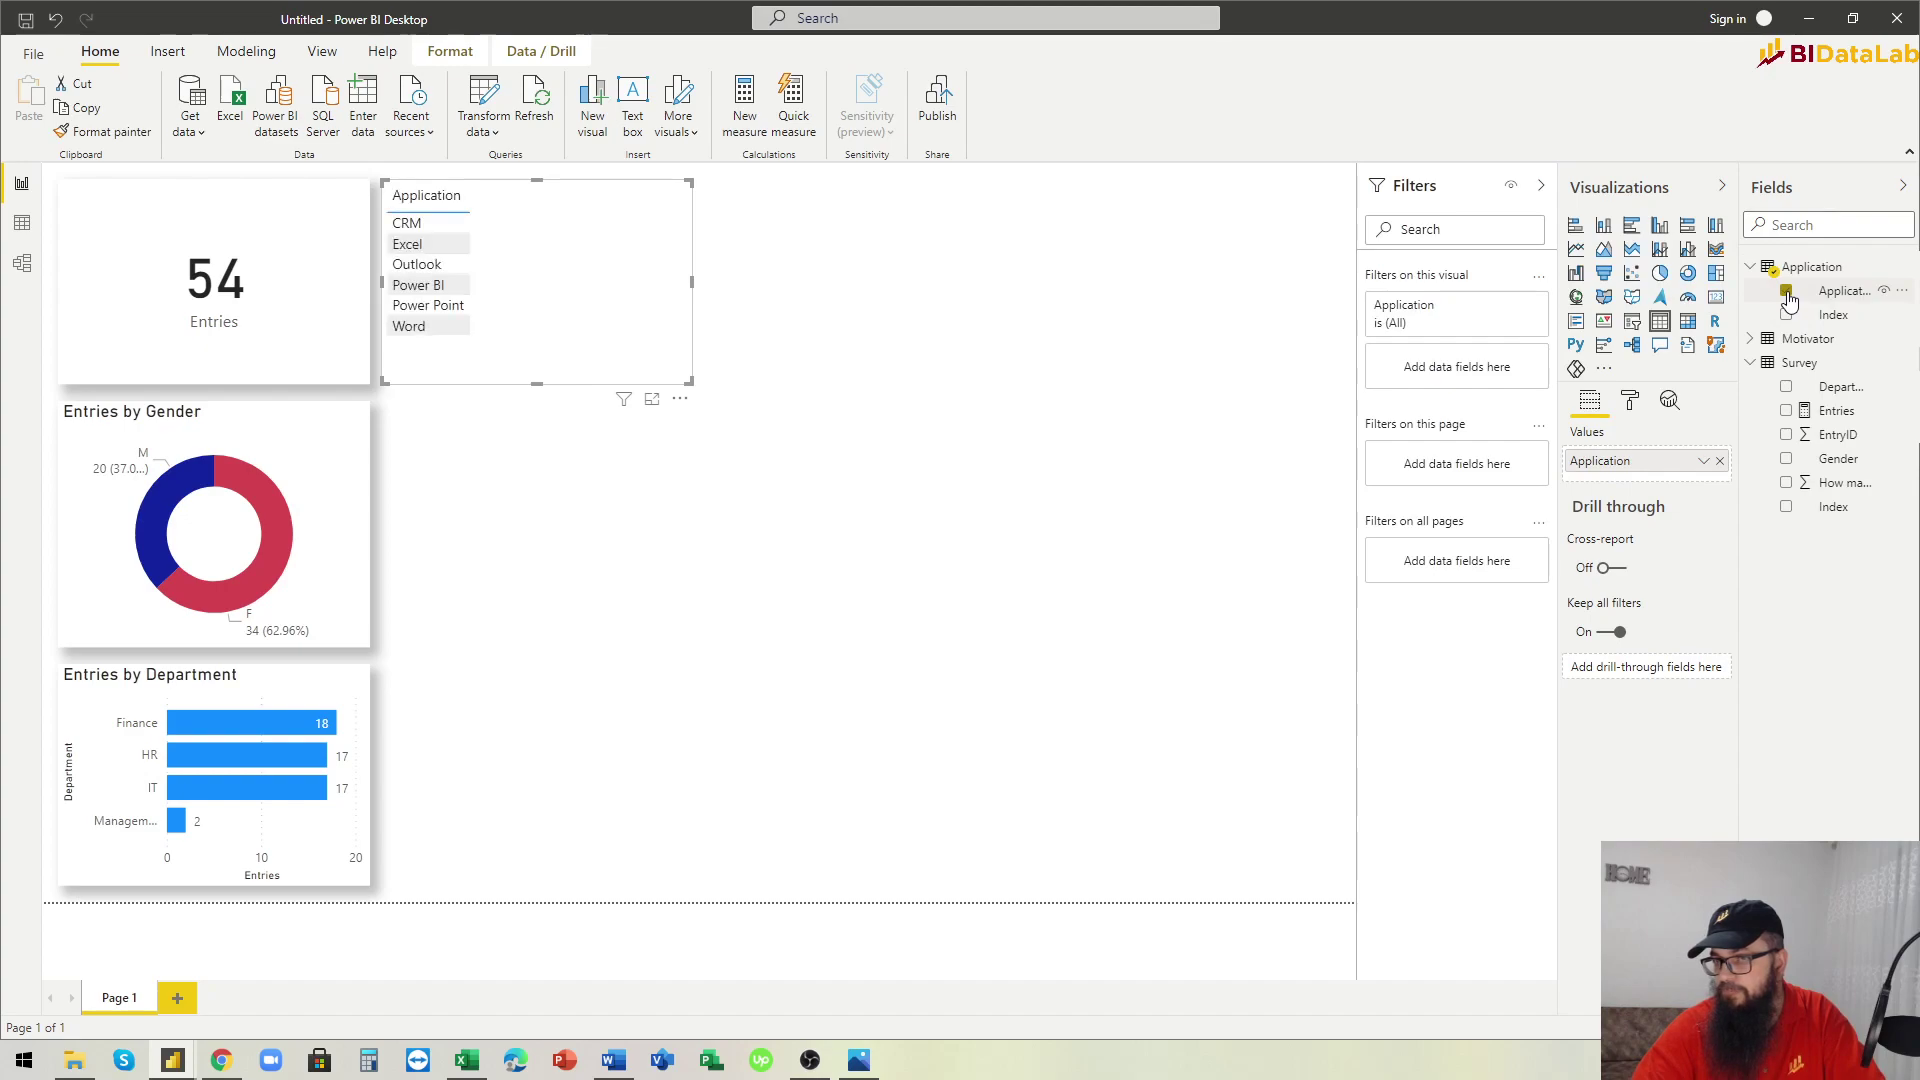
left_click(1787, 412)
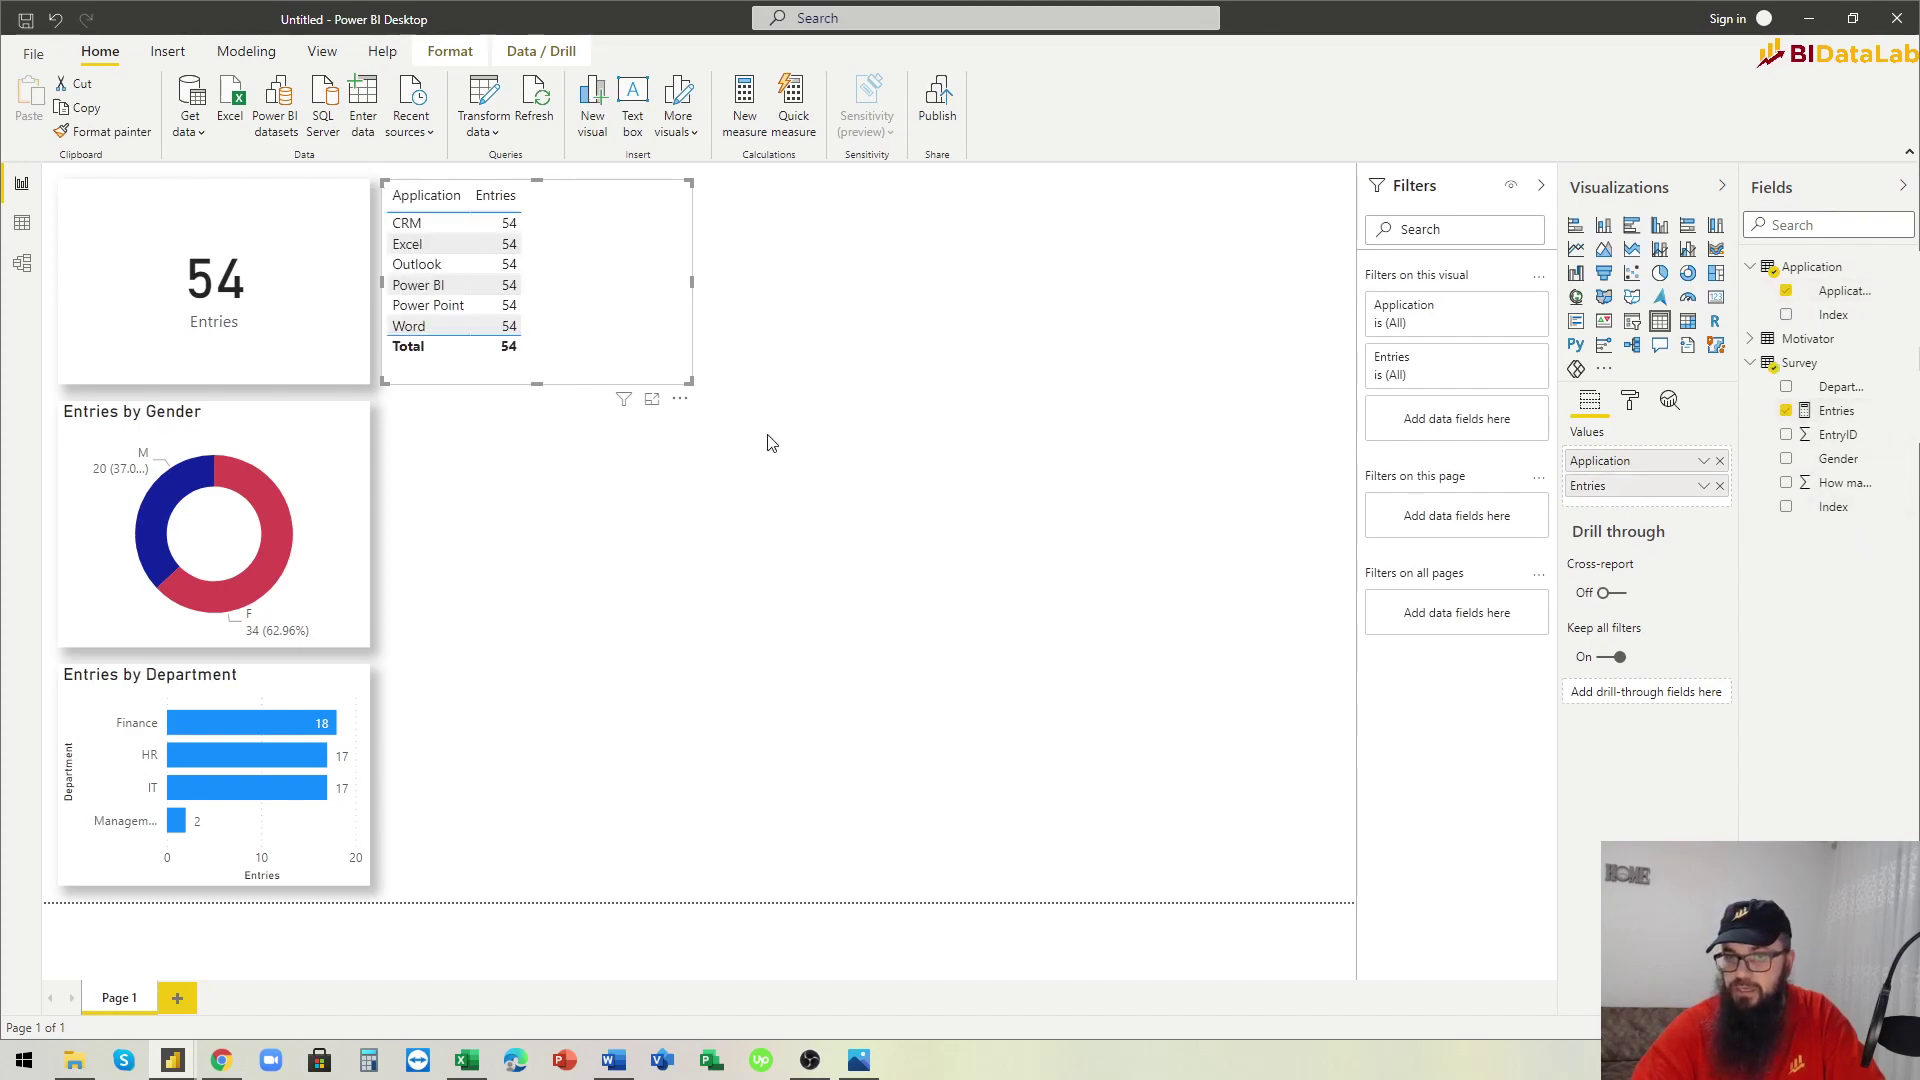
mouse_move(538, 384)
left_mouse_down()
mouse_move(540, 424)
mouse_move(540, 388)
left_mouse_up()
left_click_drag(588, 307, 596, 311)
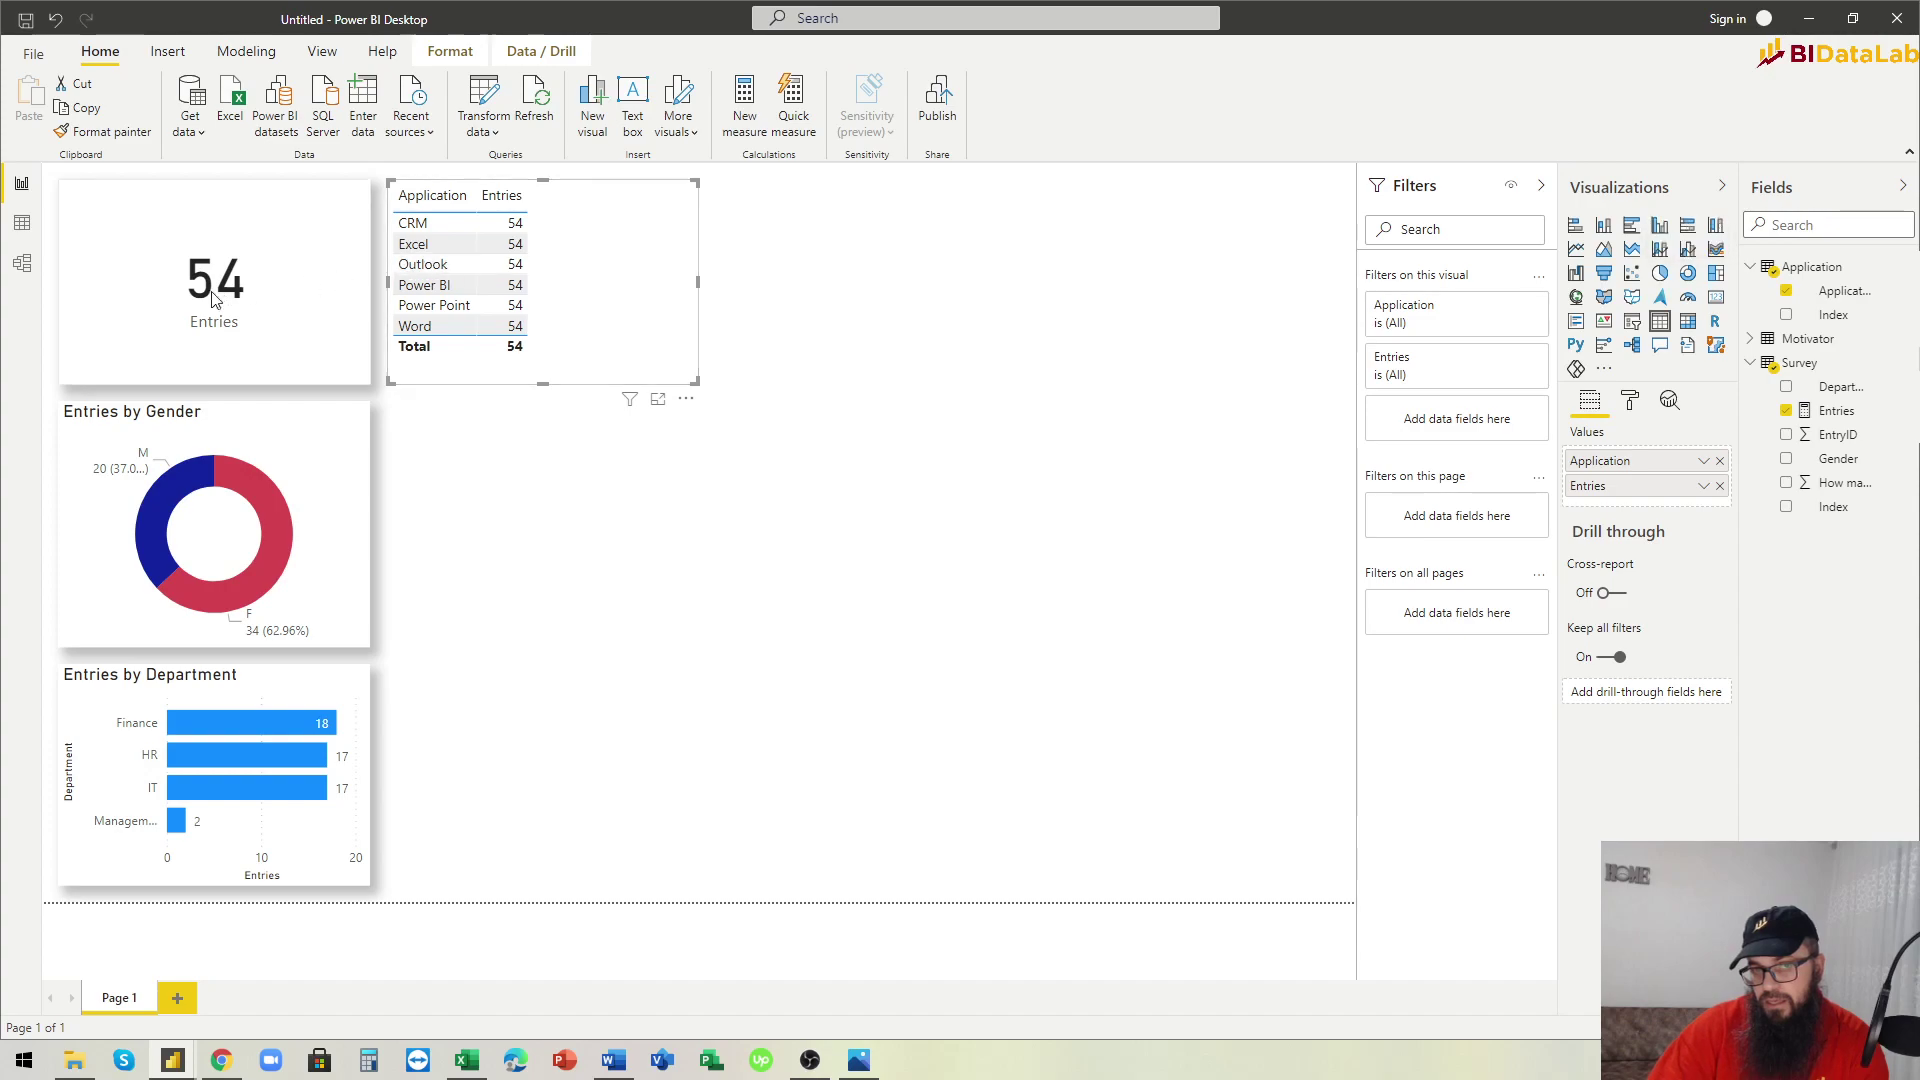
Set the cross filter direction of the relationship between Application and Survey to Both.
left_click(20, 266)
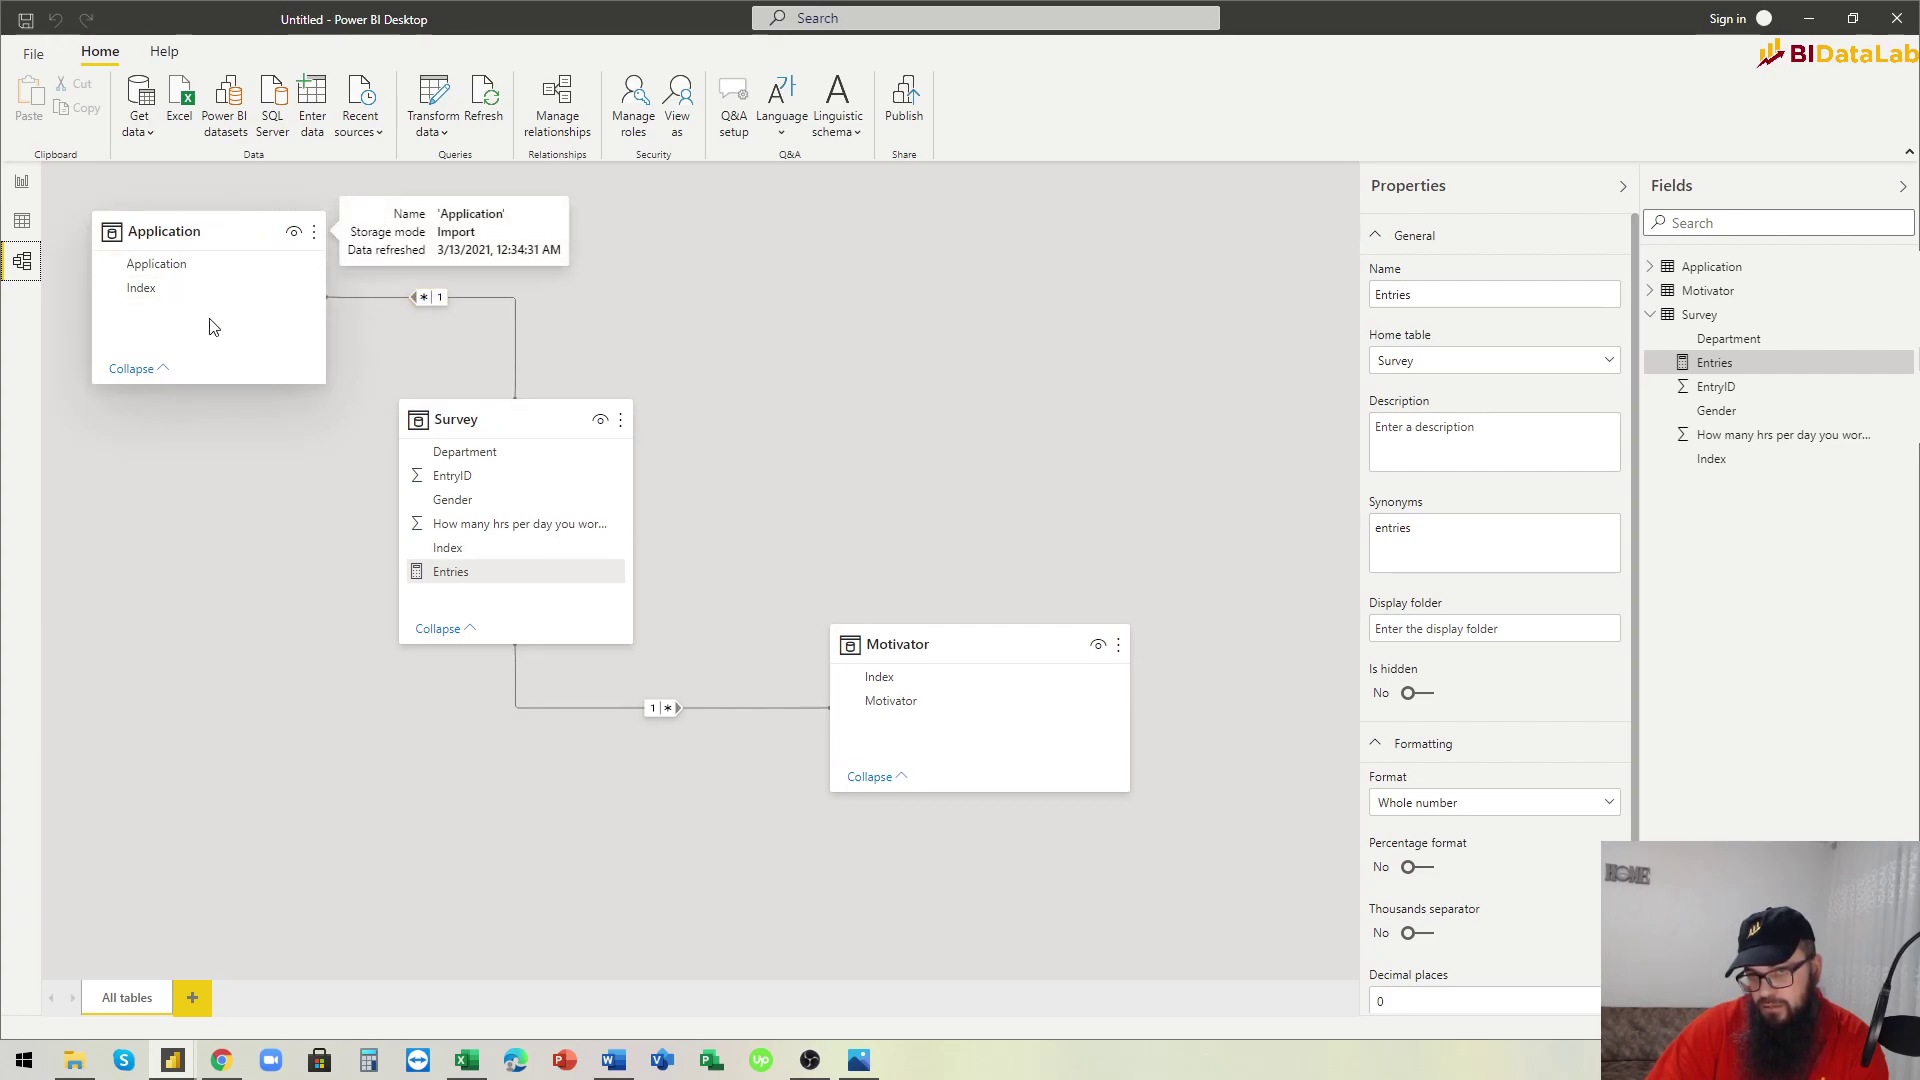
double_click(427, 297)
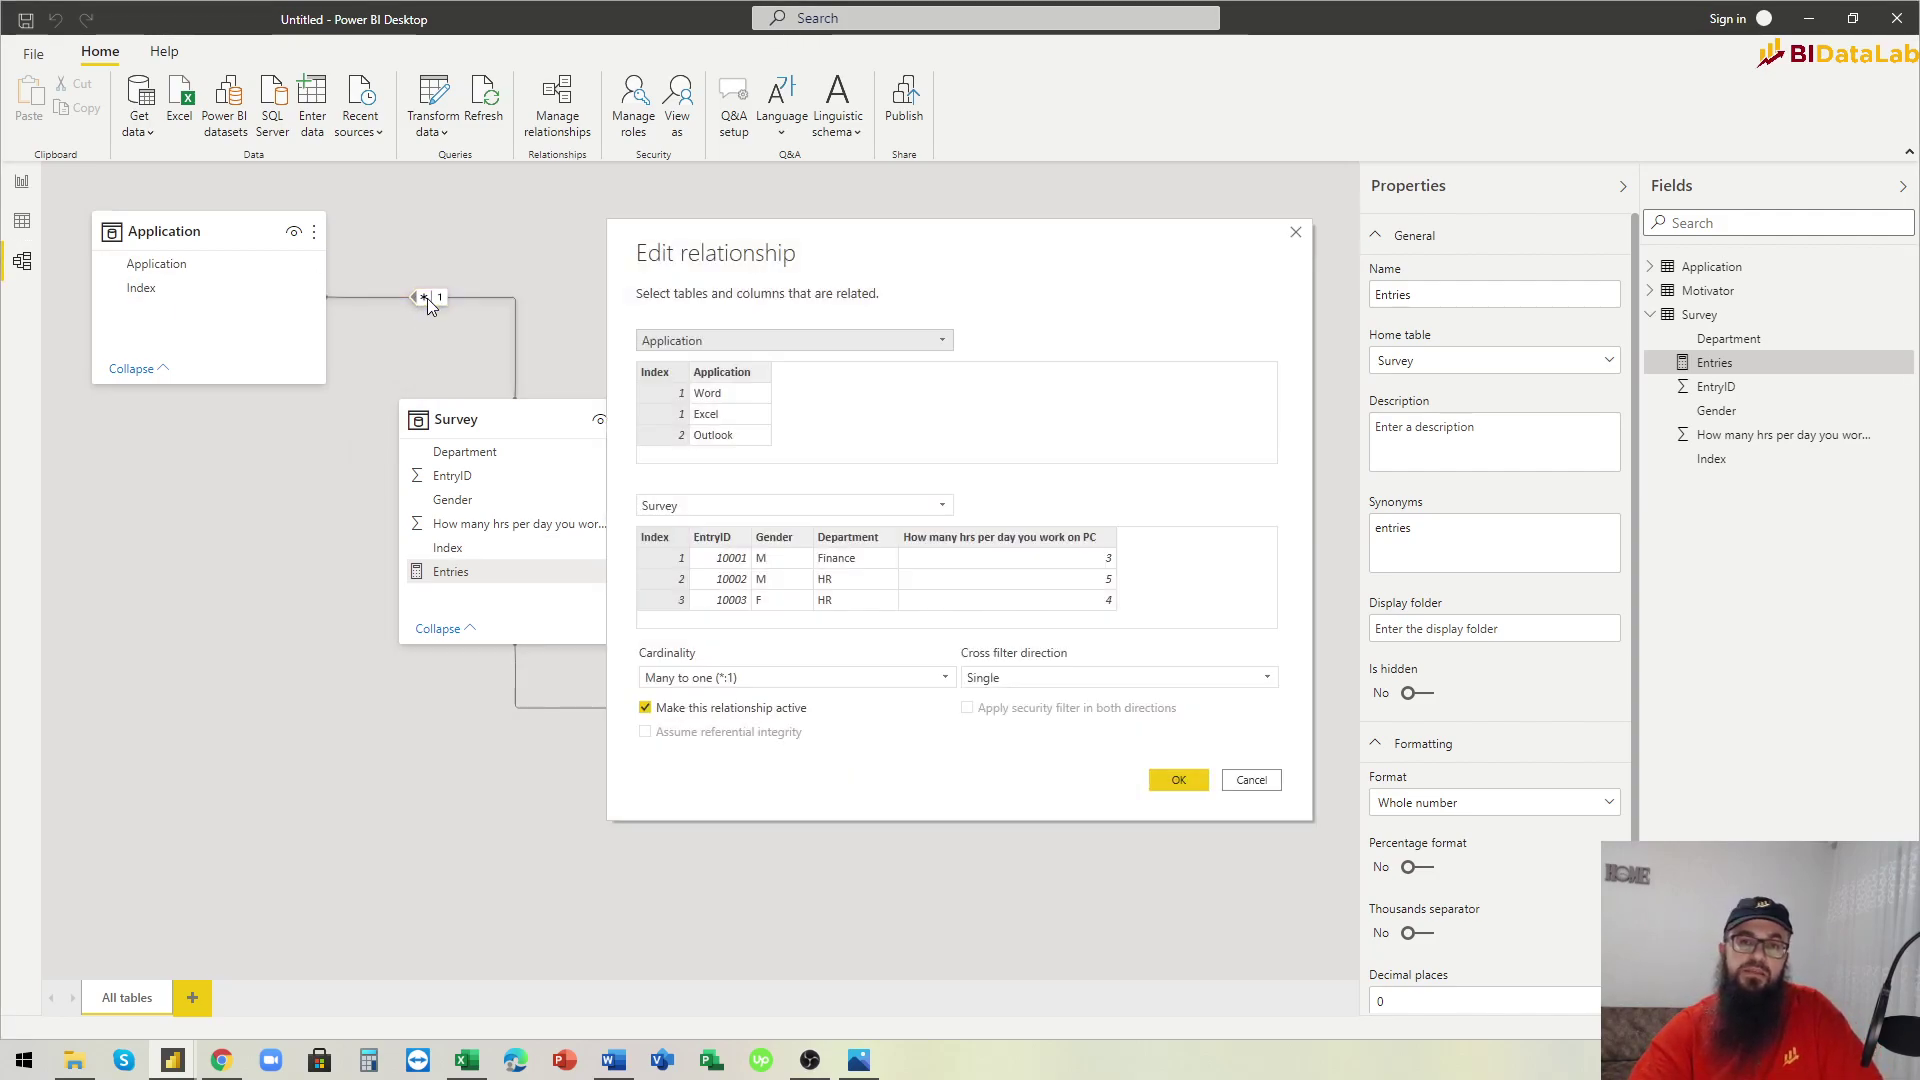
left_click(1038, 680)
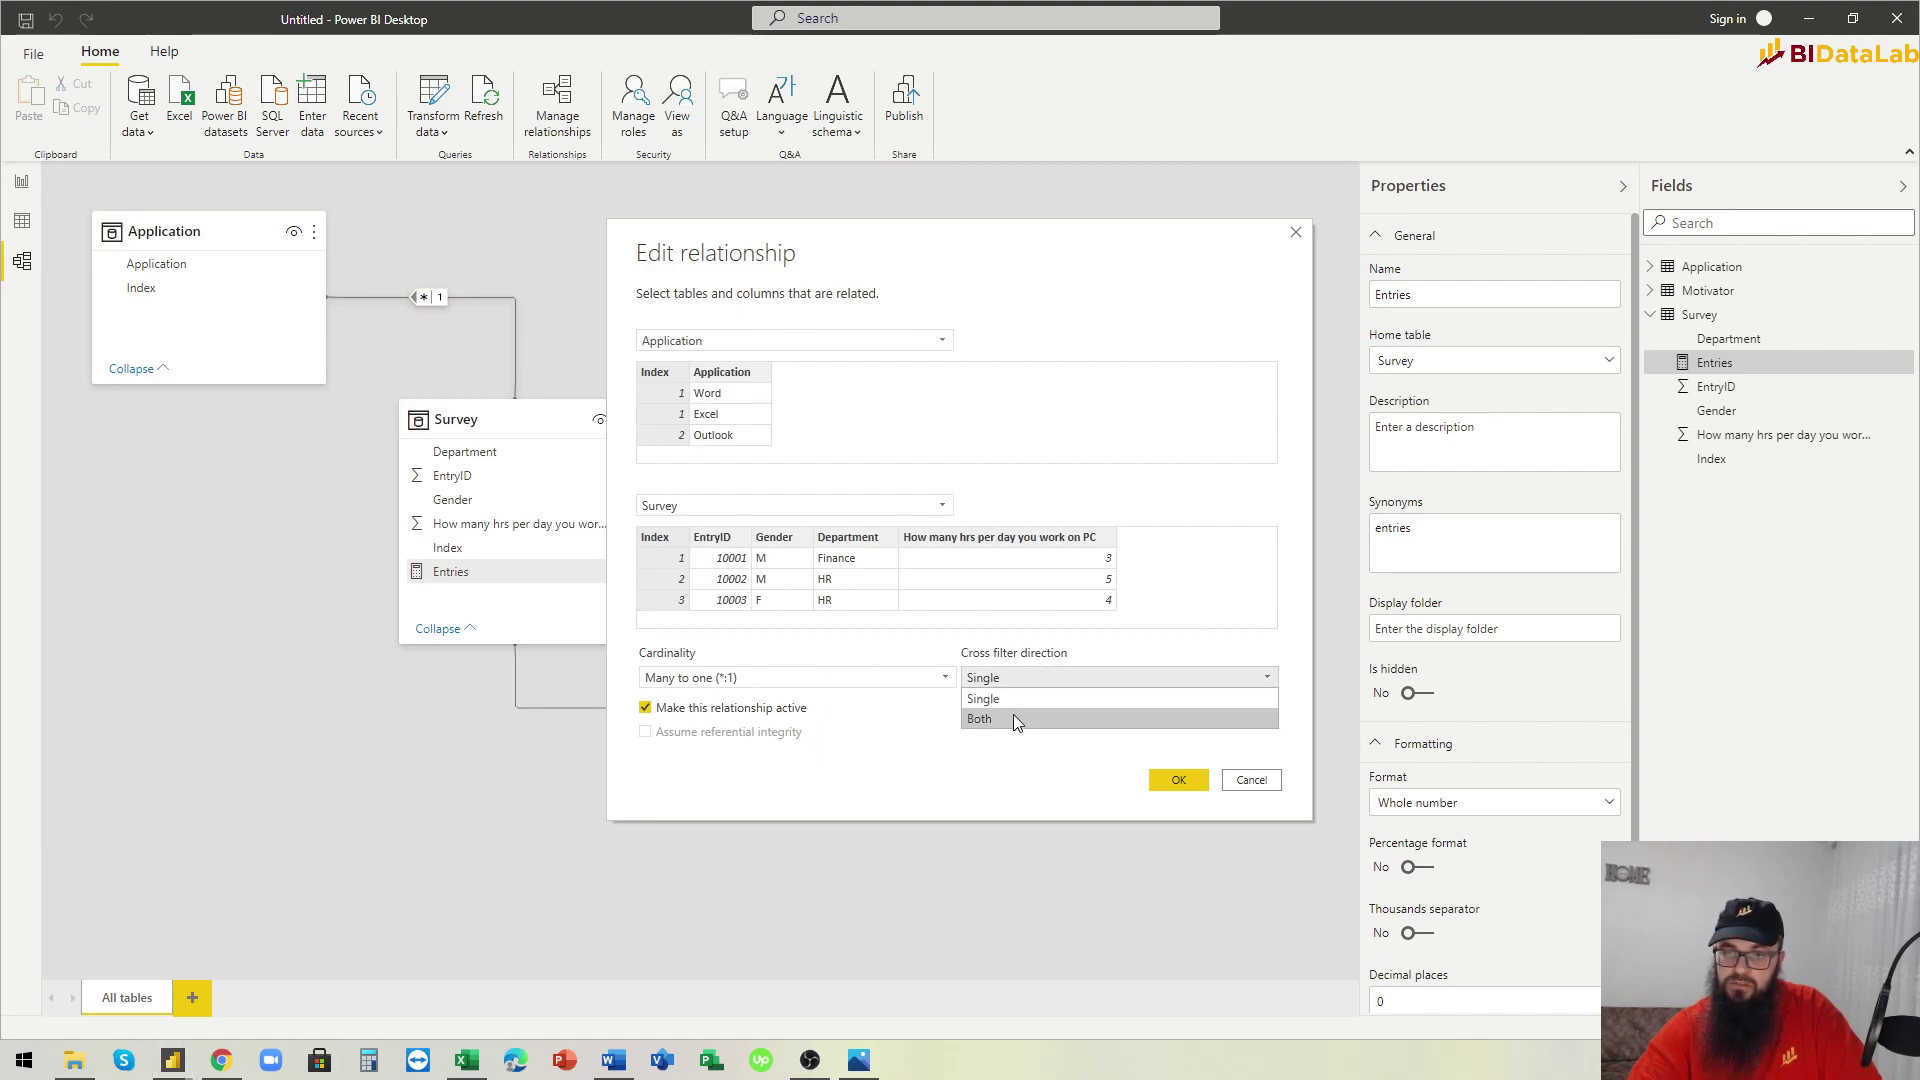
left_click(1012, 718)
left_click(1178, 782)
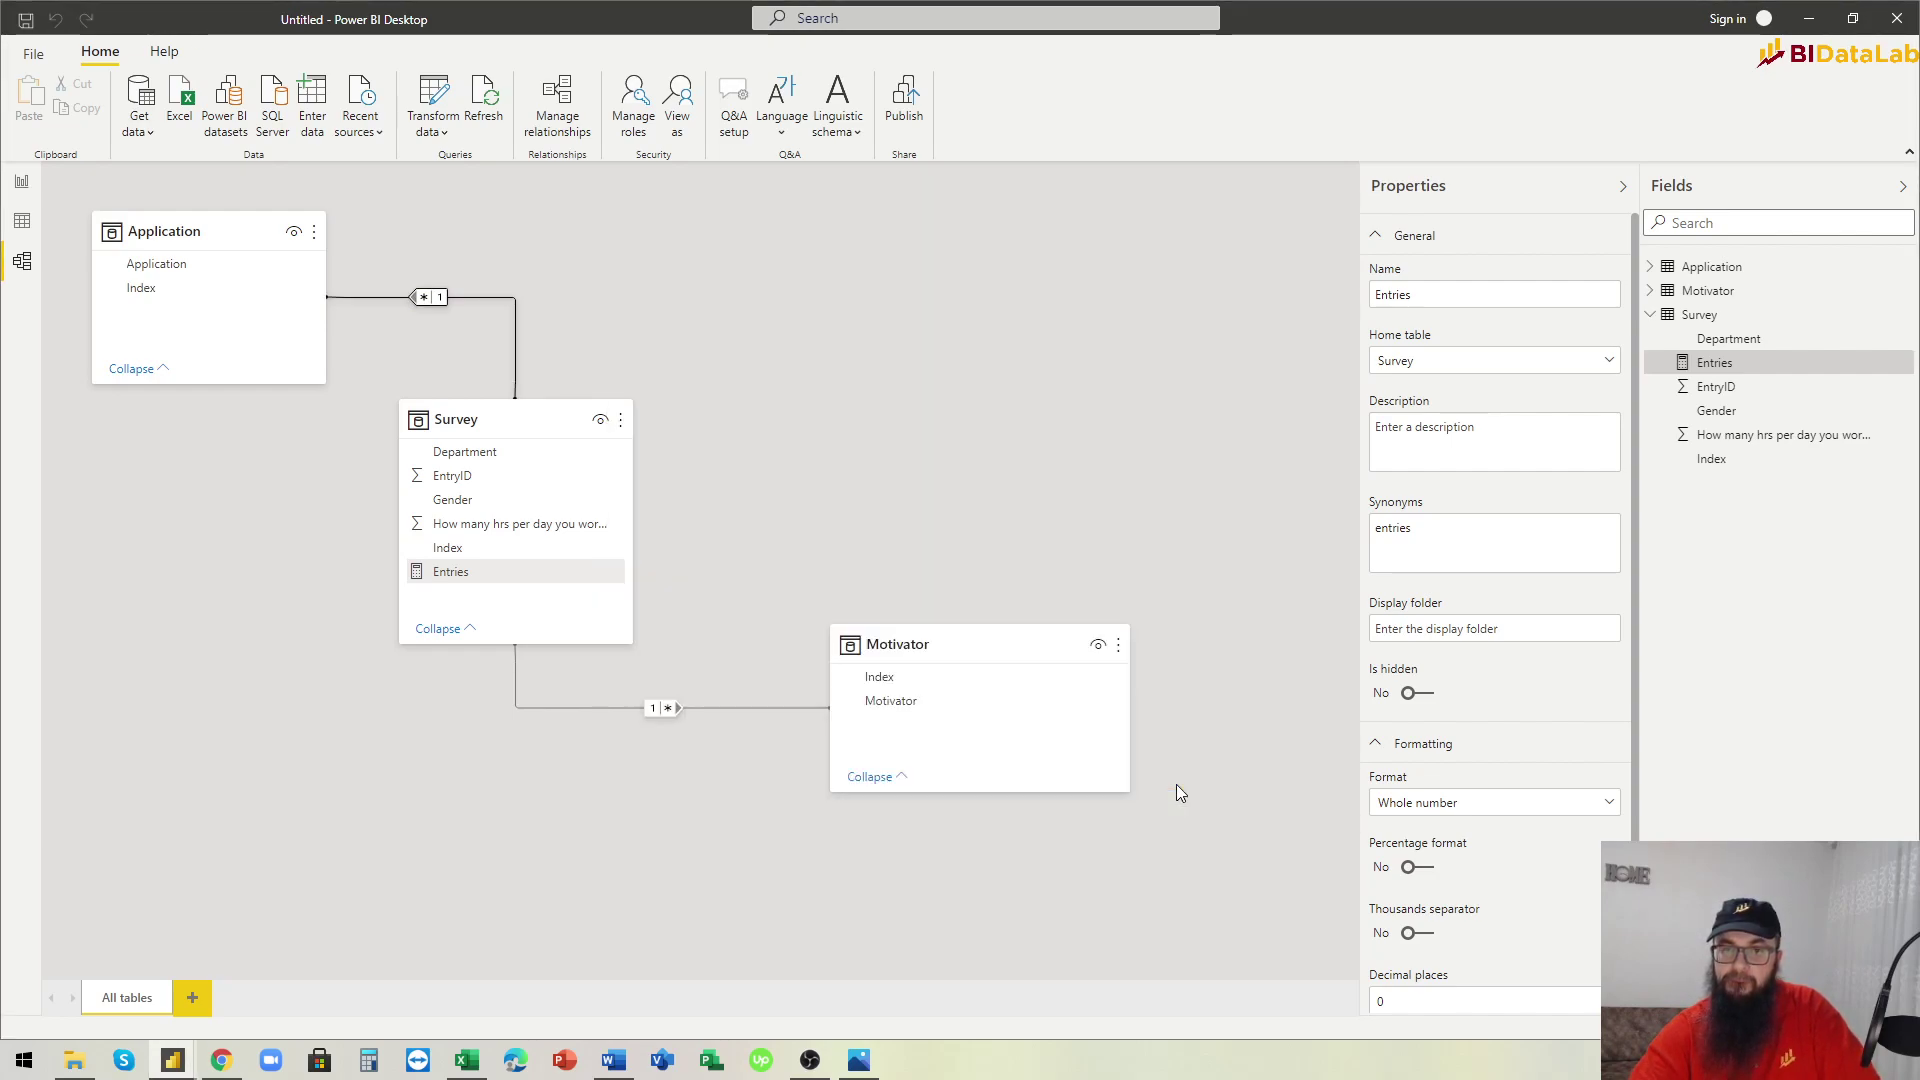
Convert the Application table on the report page to a clustered bar chart and make it much taller.
left_click(21, 185)
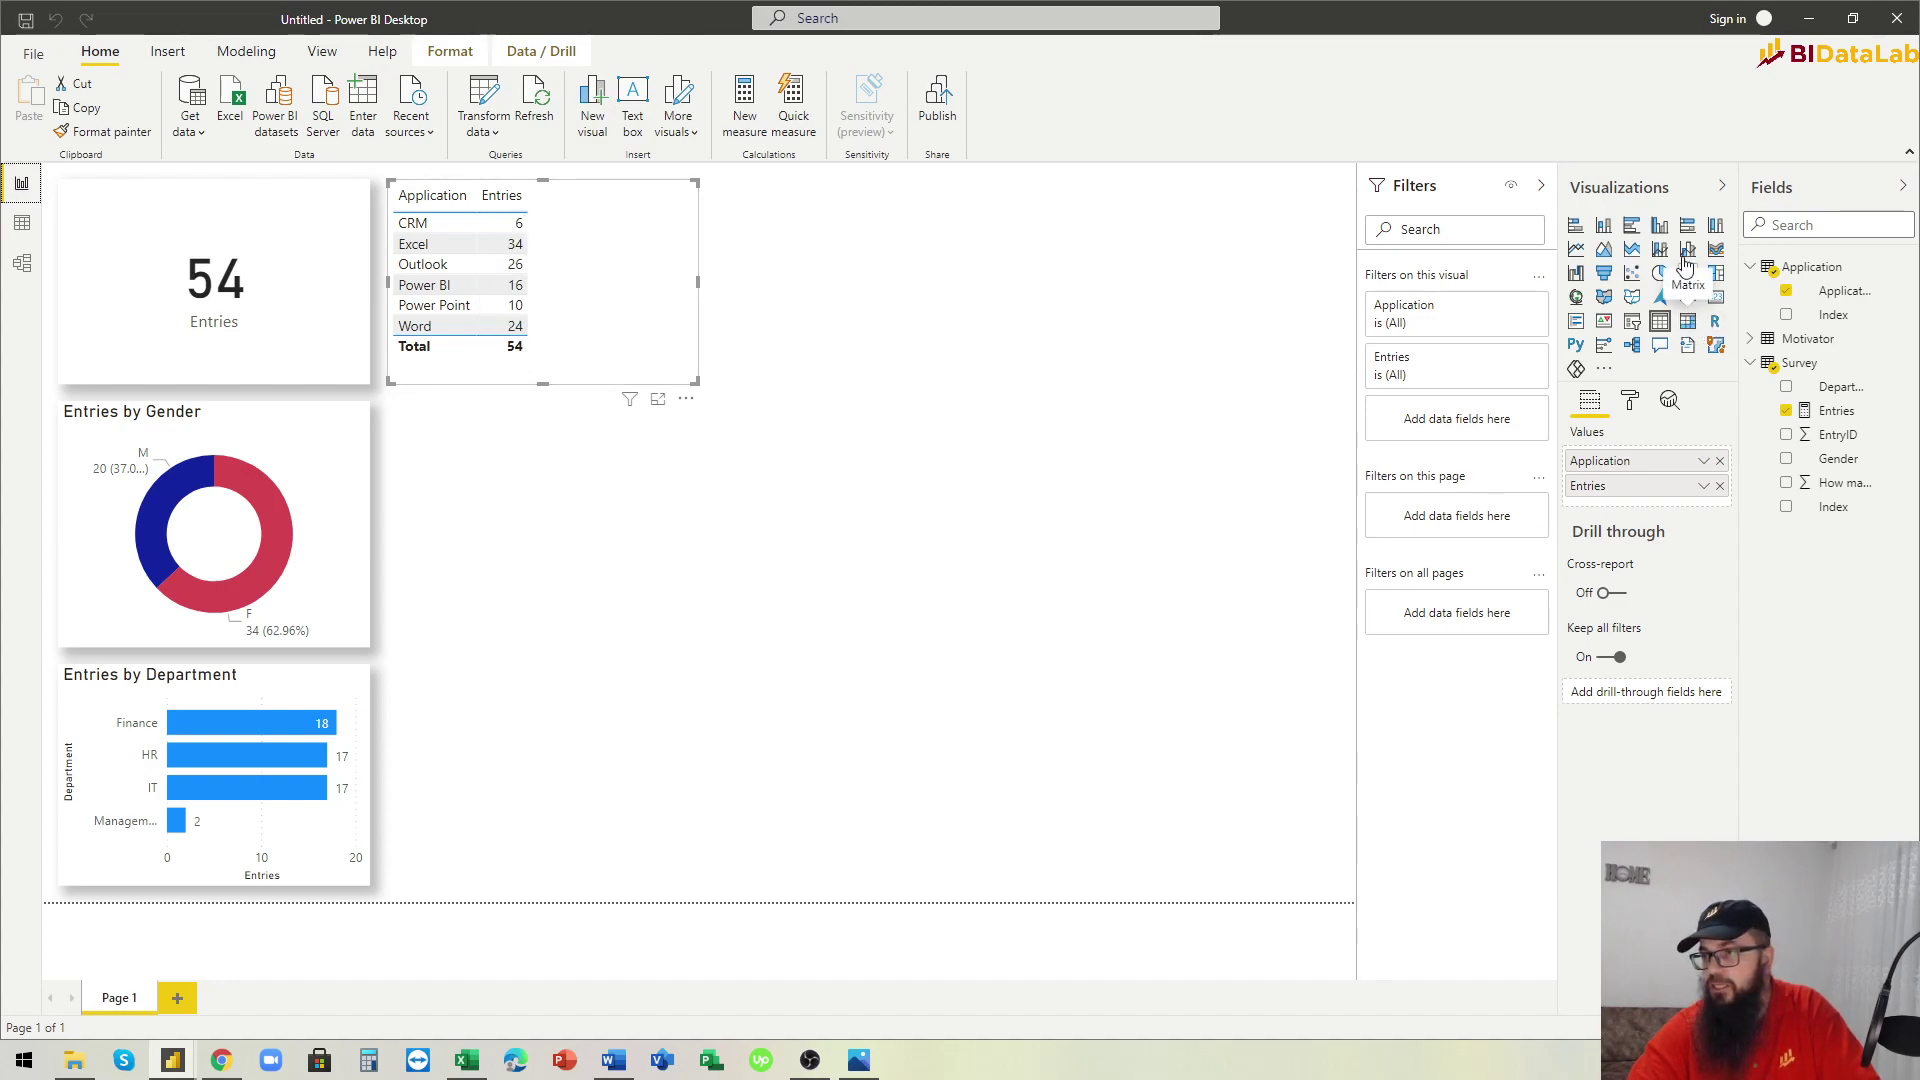
left_click(1631, 226)
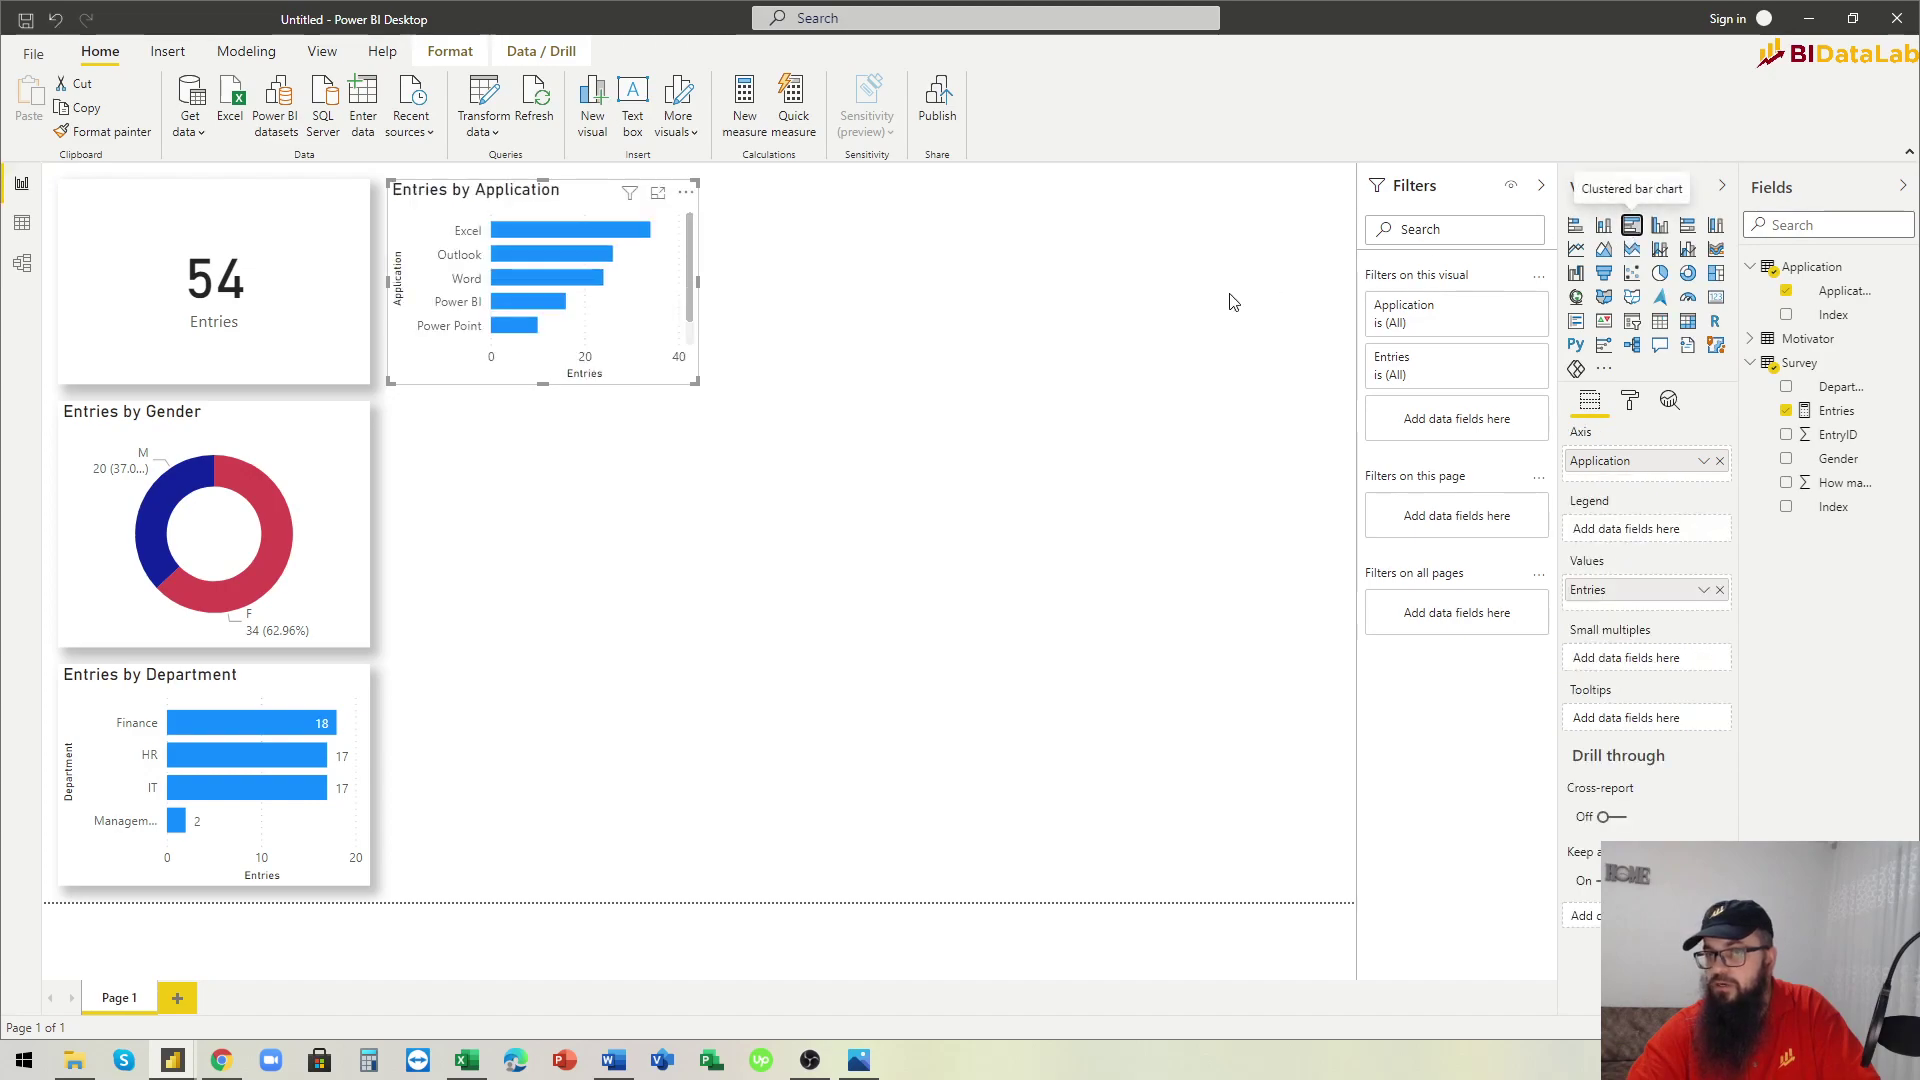
left_click_drag(542, 381, 542, 744)
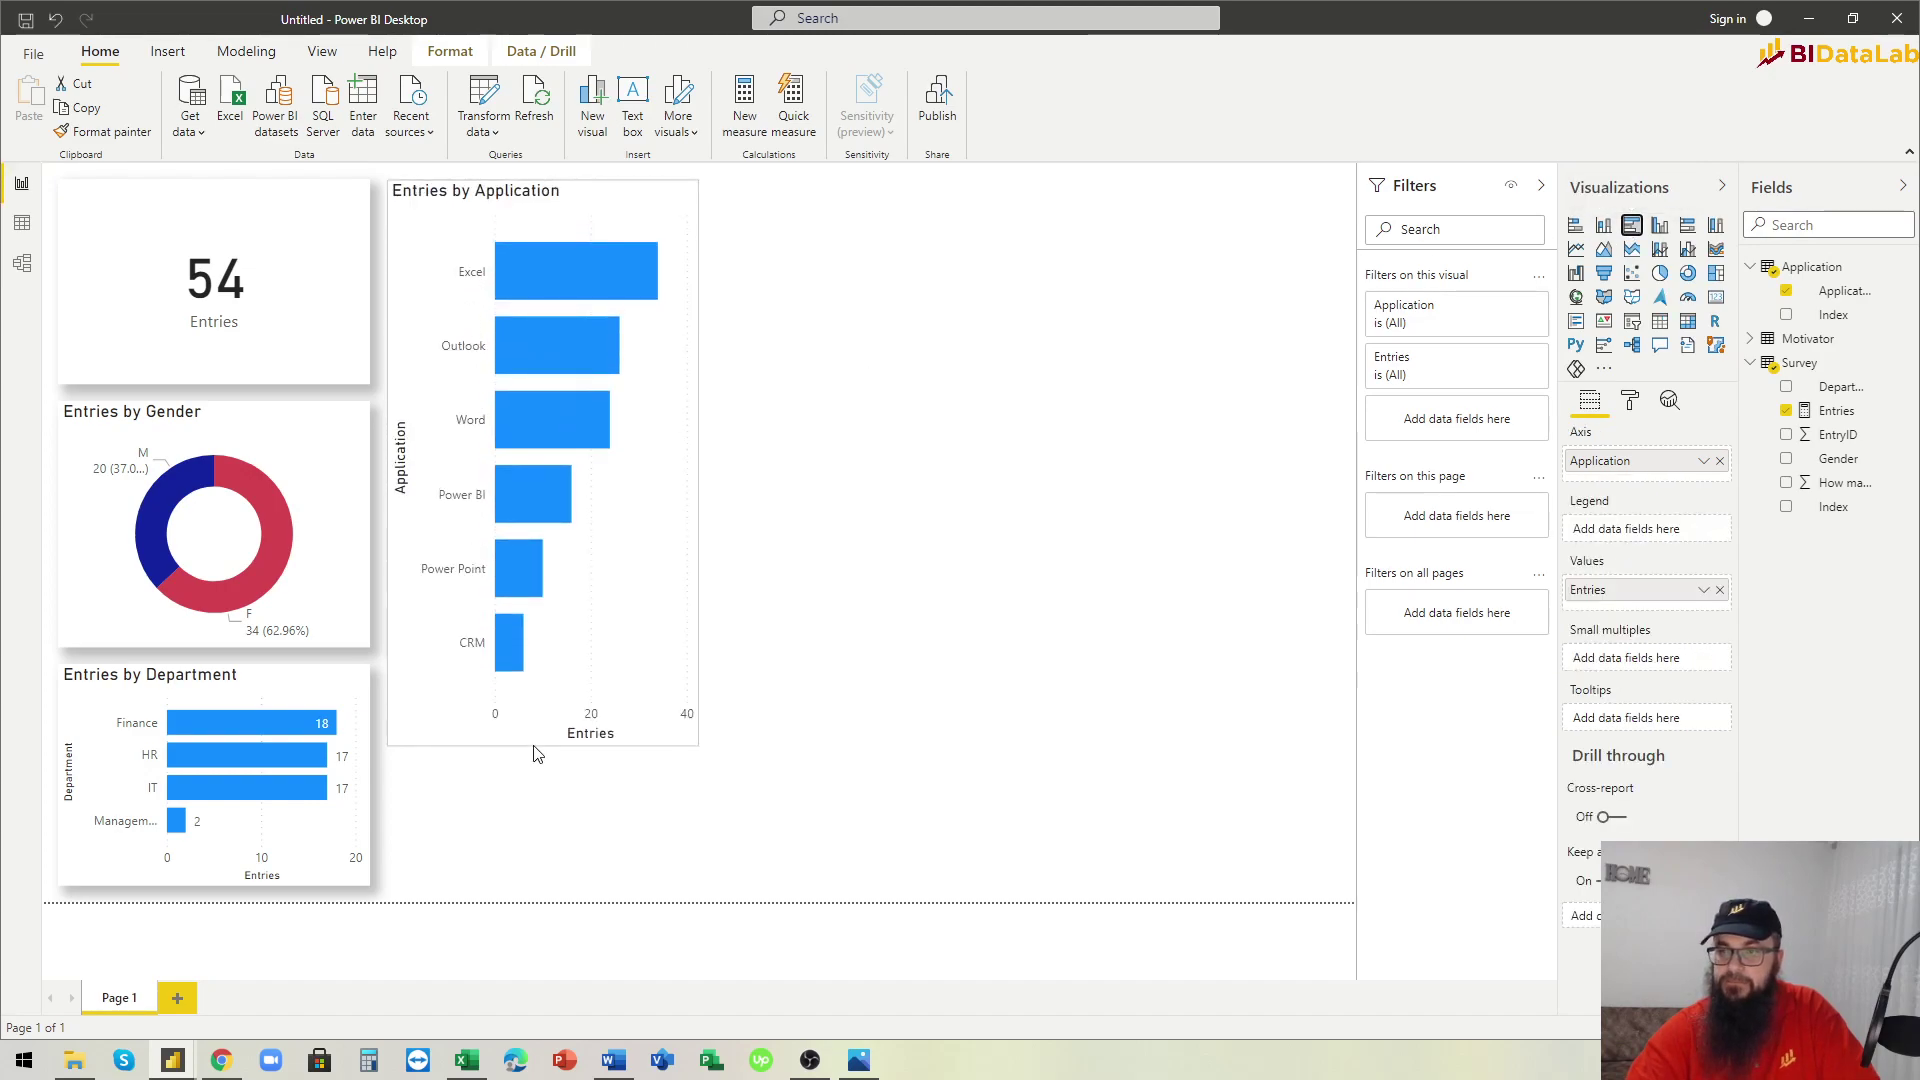
Turn on data labels for the Entries by Application chart and extend it down level with the department chart's lower edge.
left_click(1630, 401)
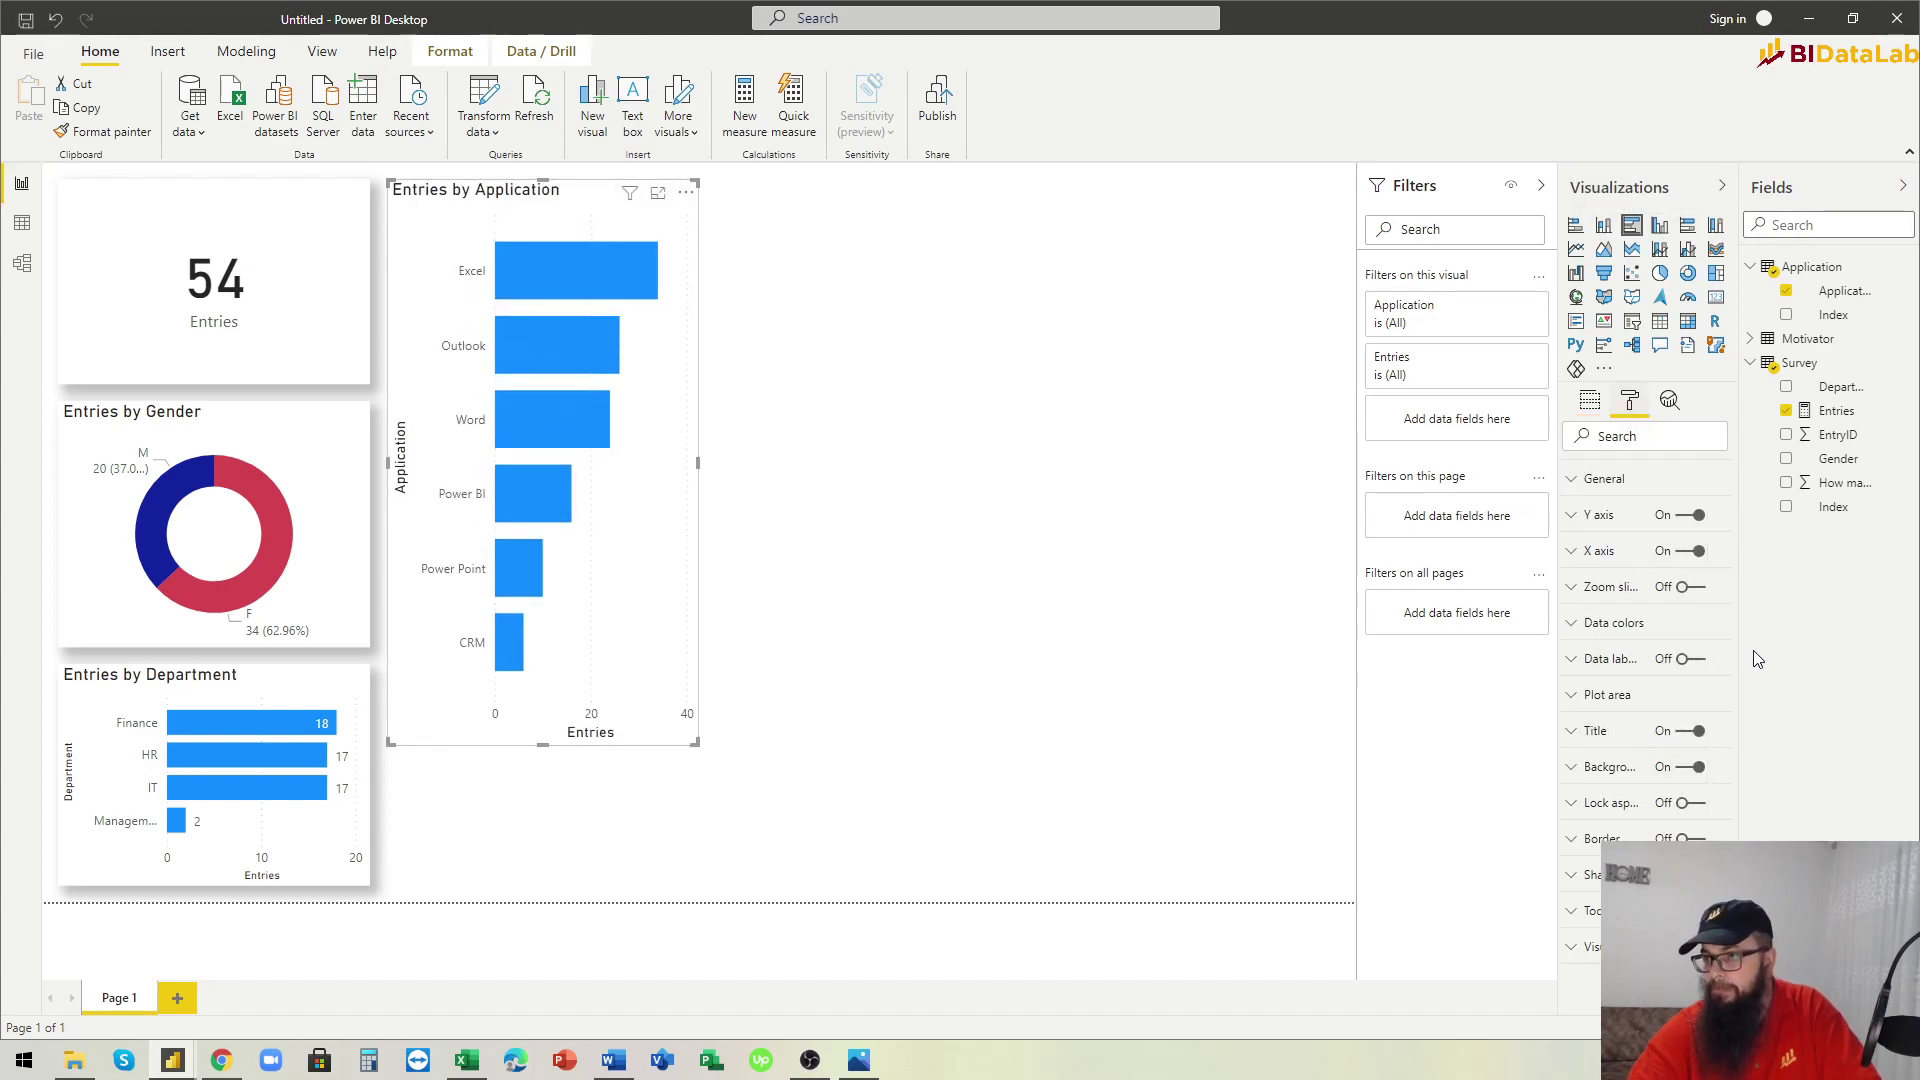
left_click(1688, 659)
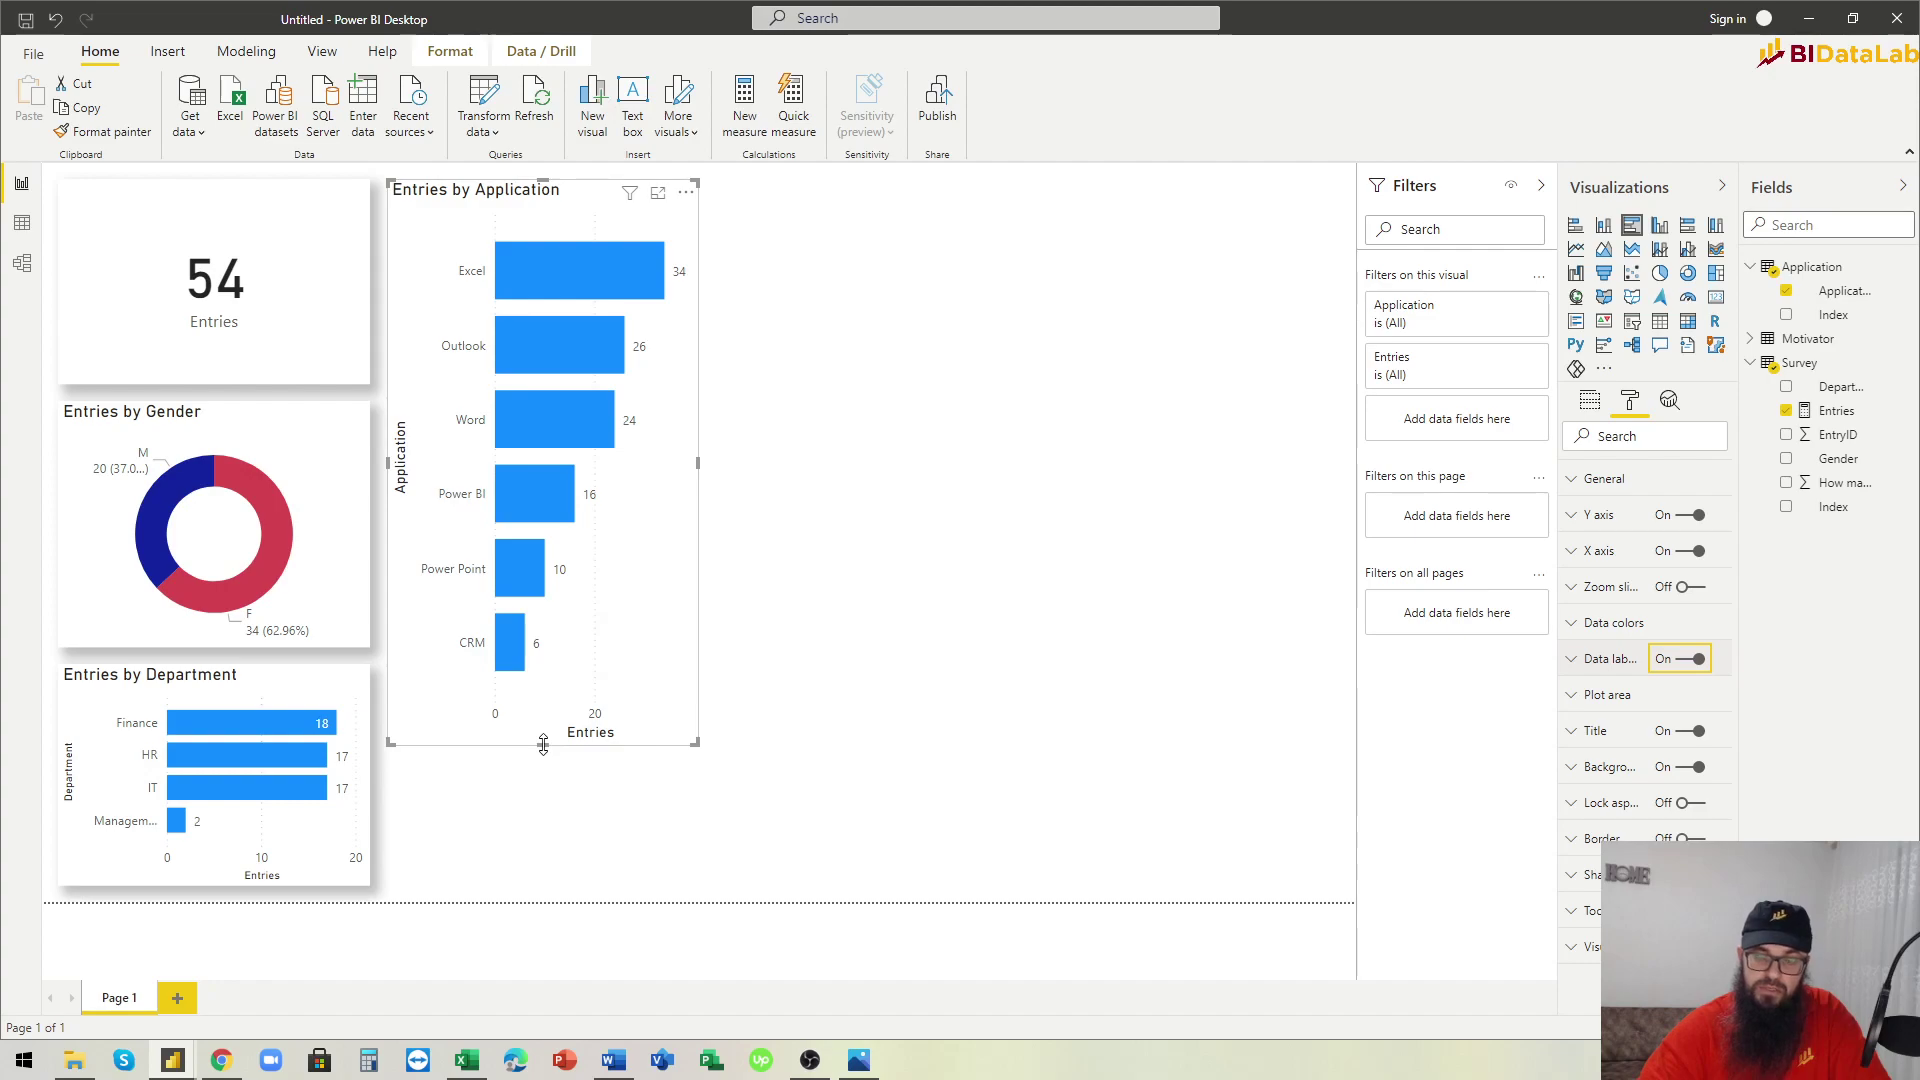
left_click_drag(543, 742, 541, 884)
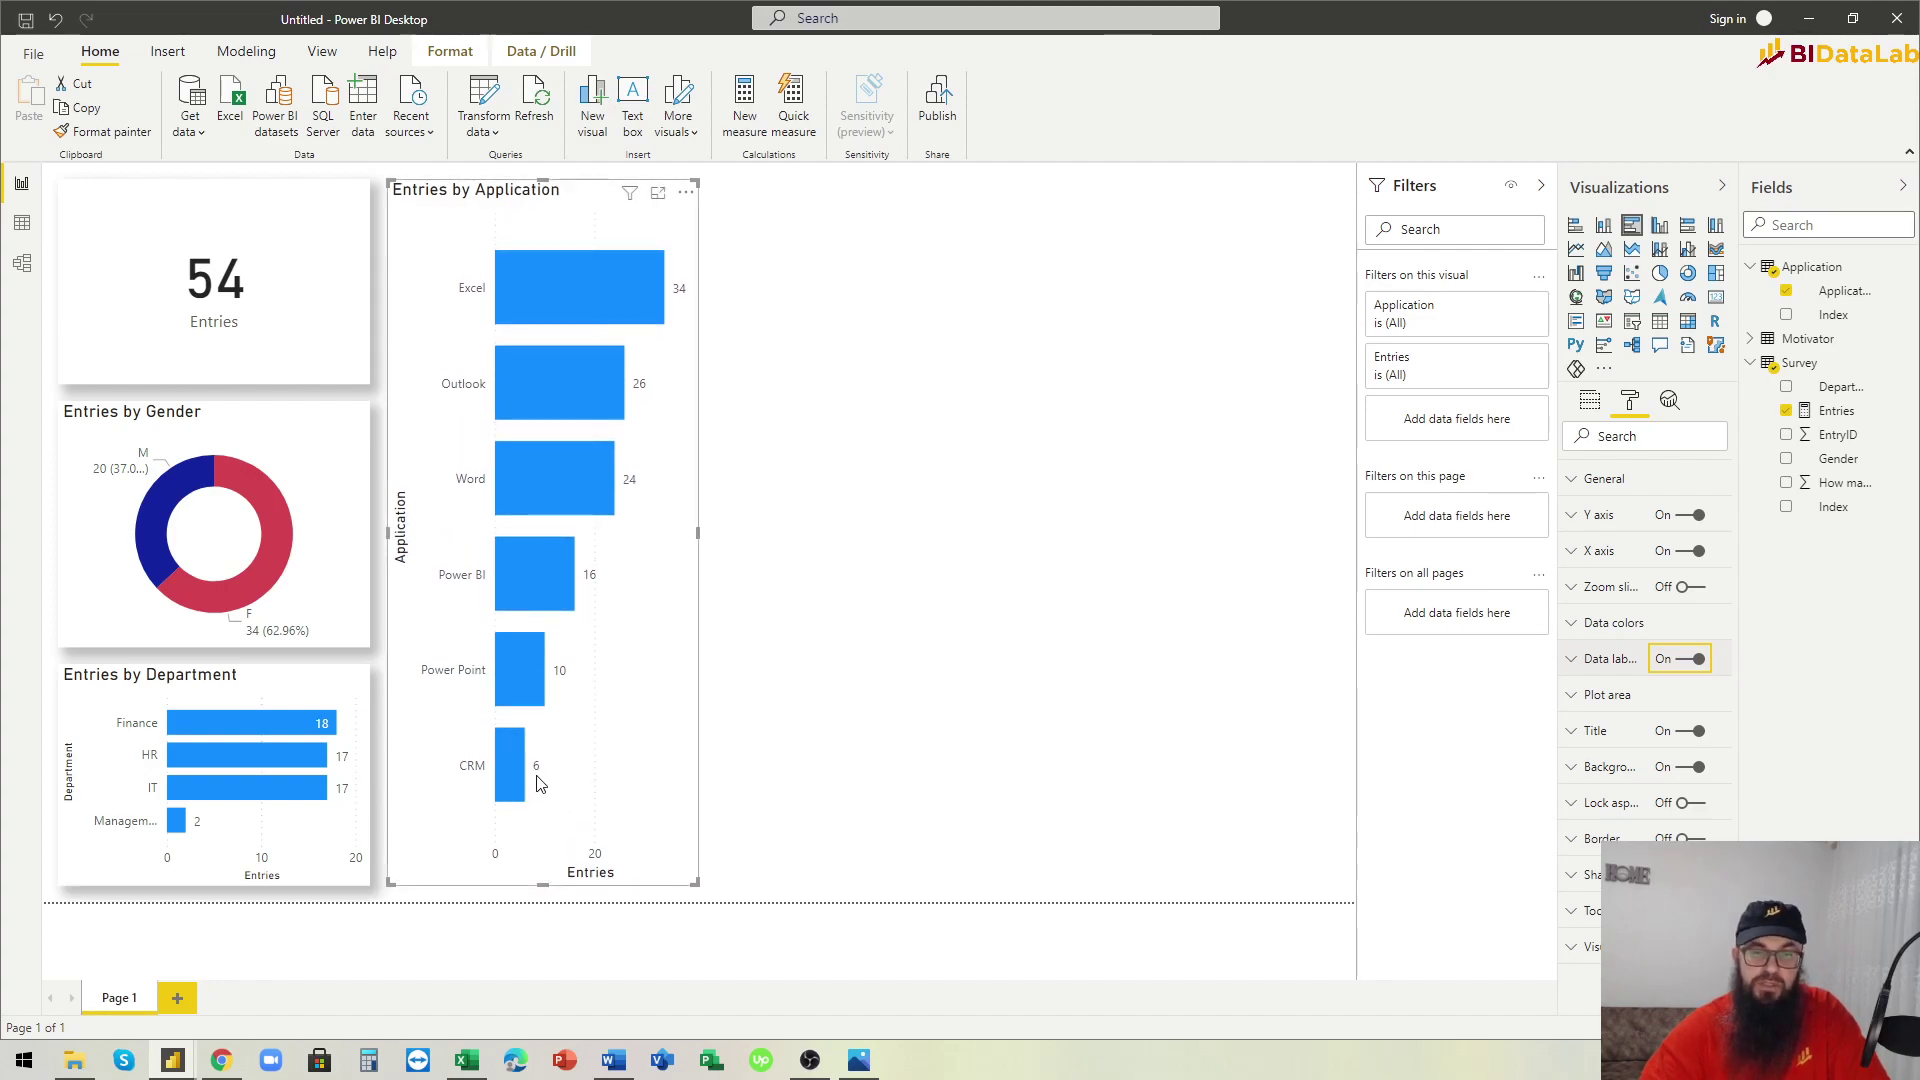
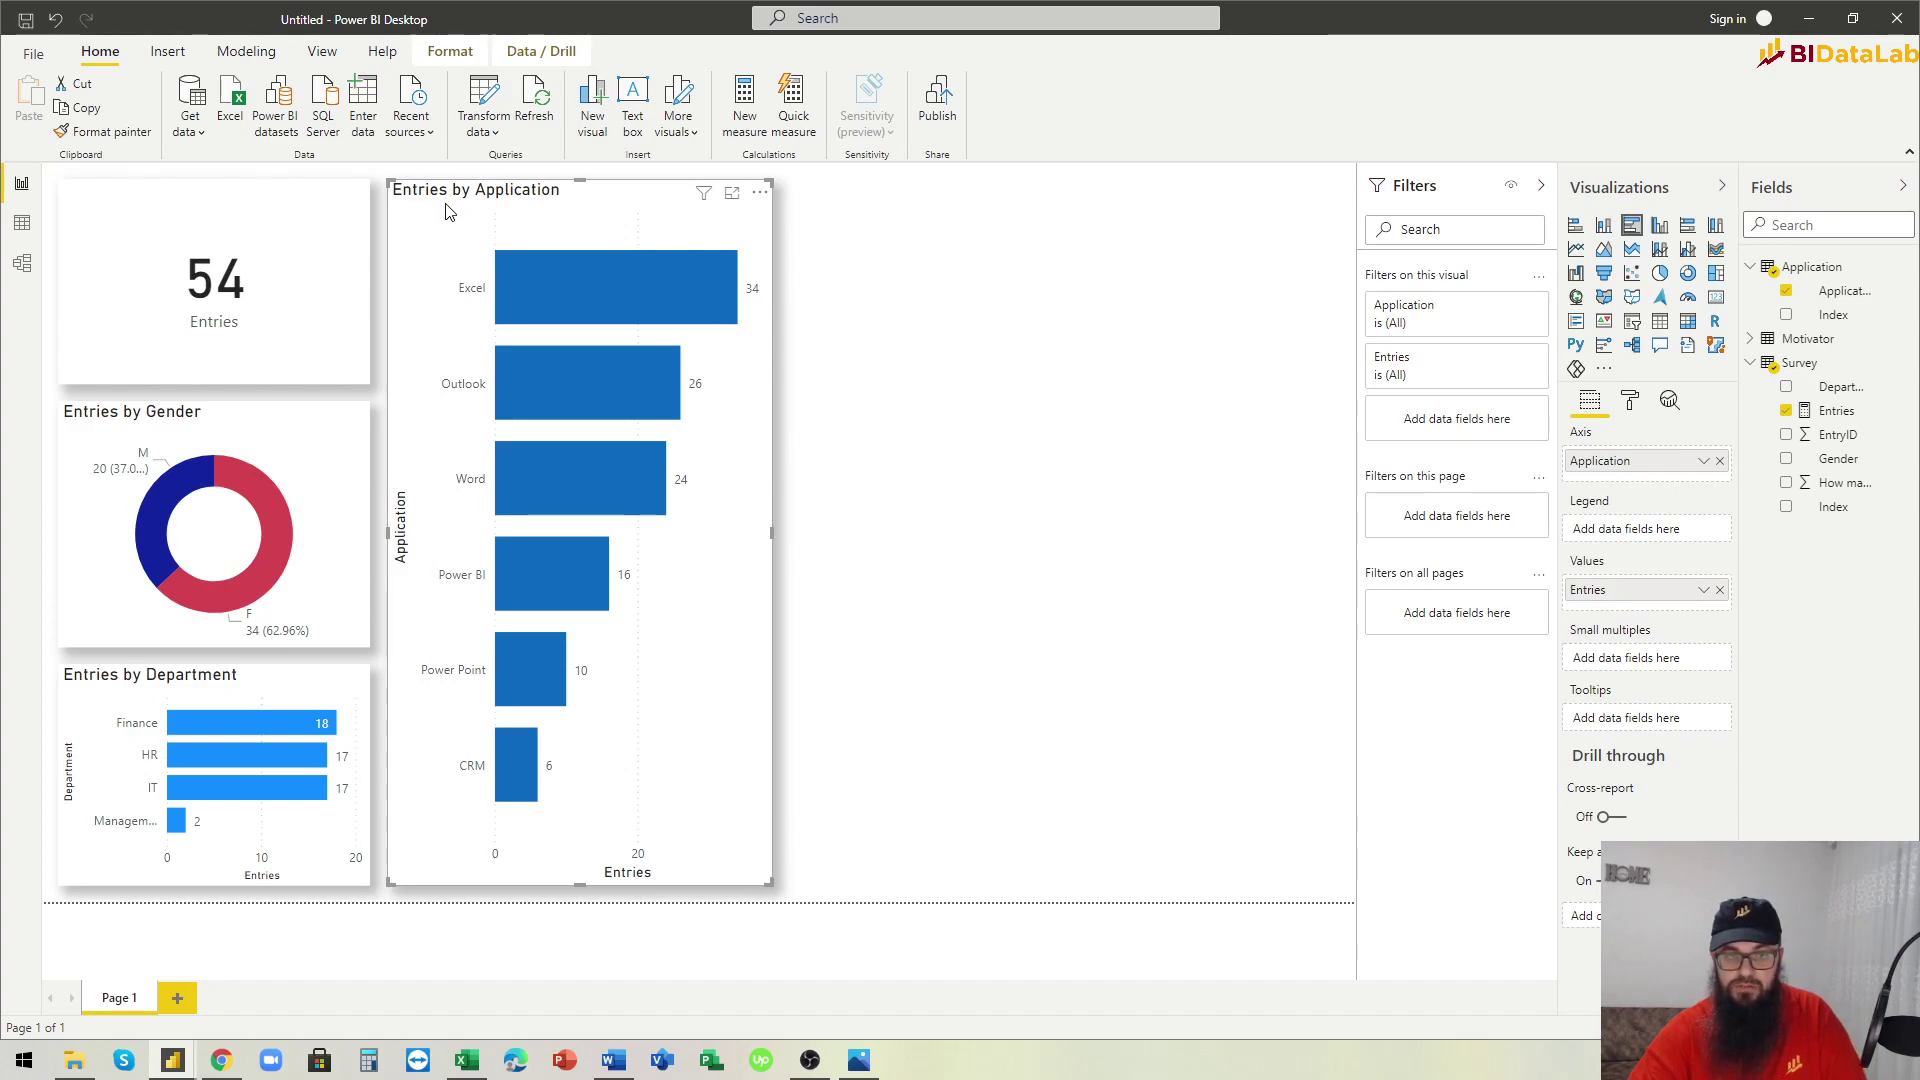
Check the reference dashboard image, then place a copy of the Entries by Application chart beside the original, shorter and wider.
key("alt+Tab")
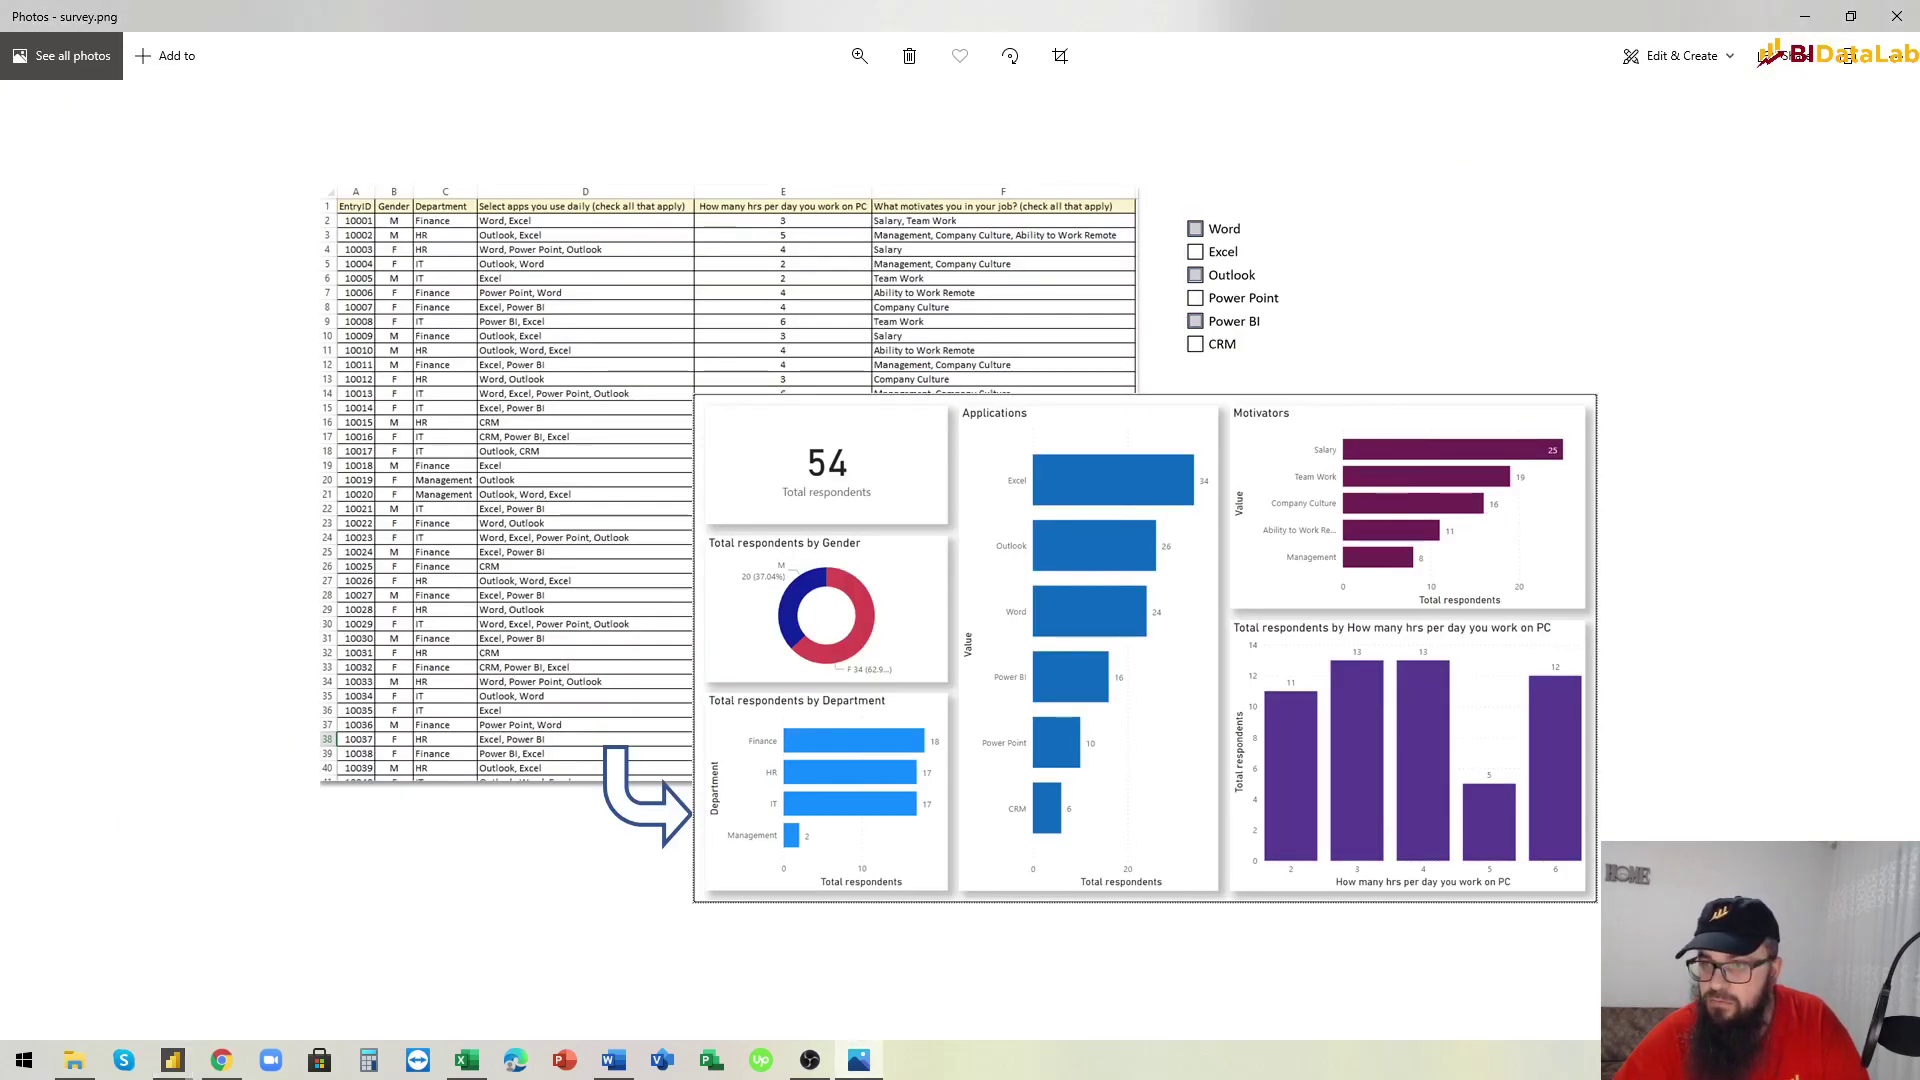
key("alt+Tab")
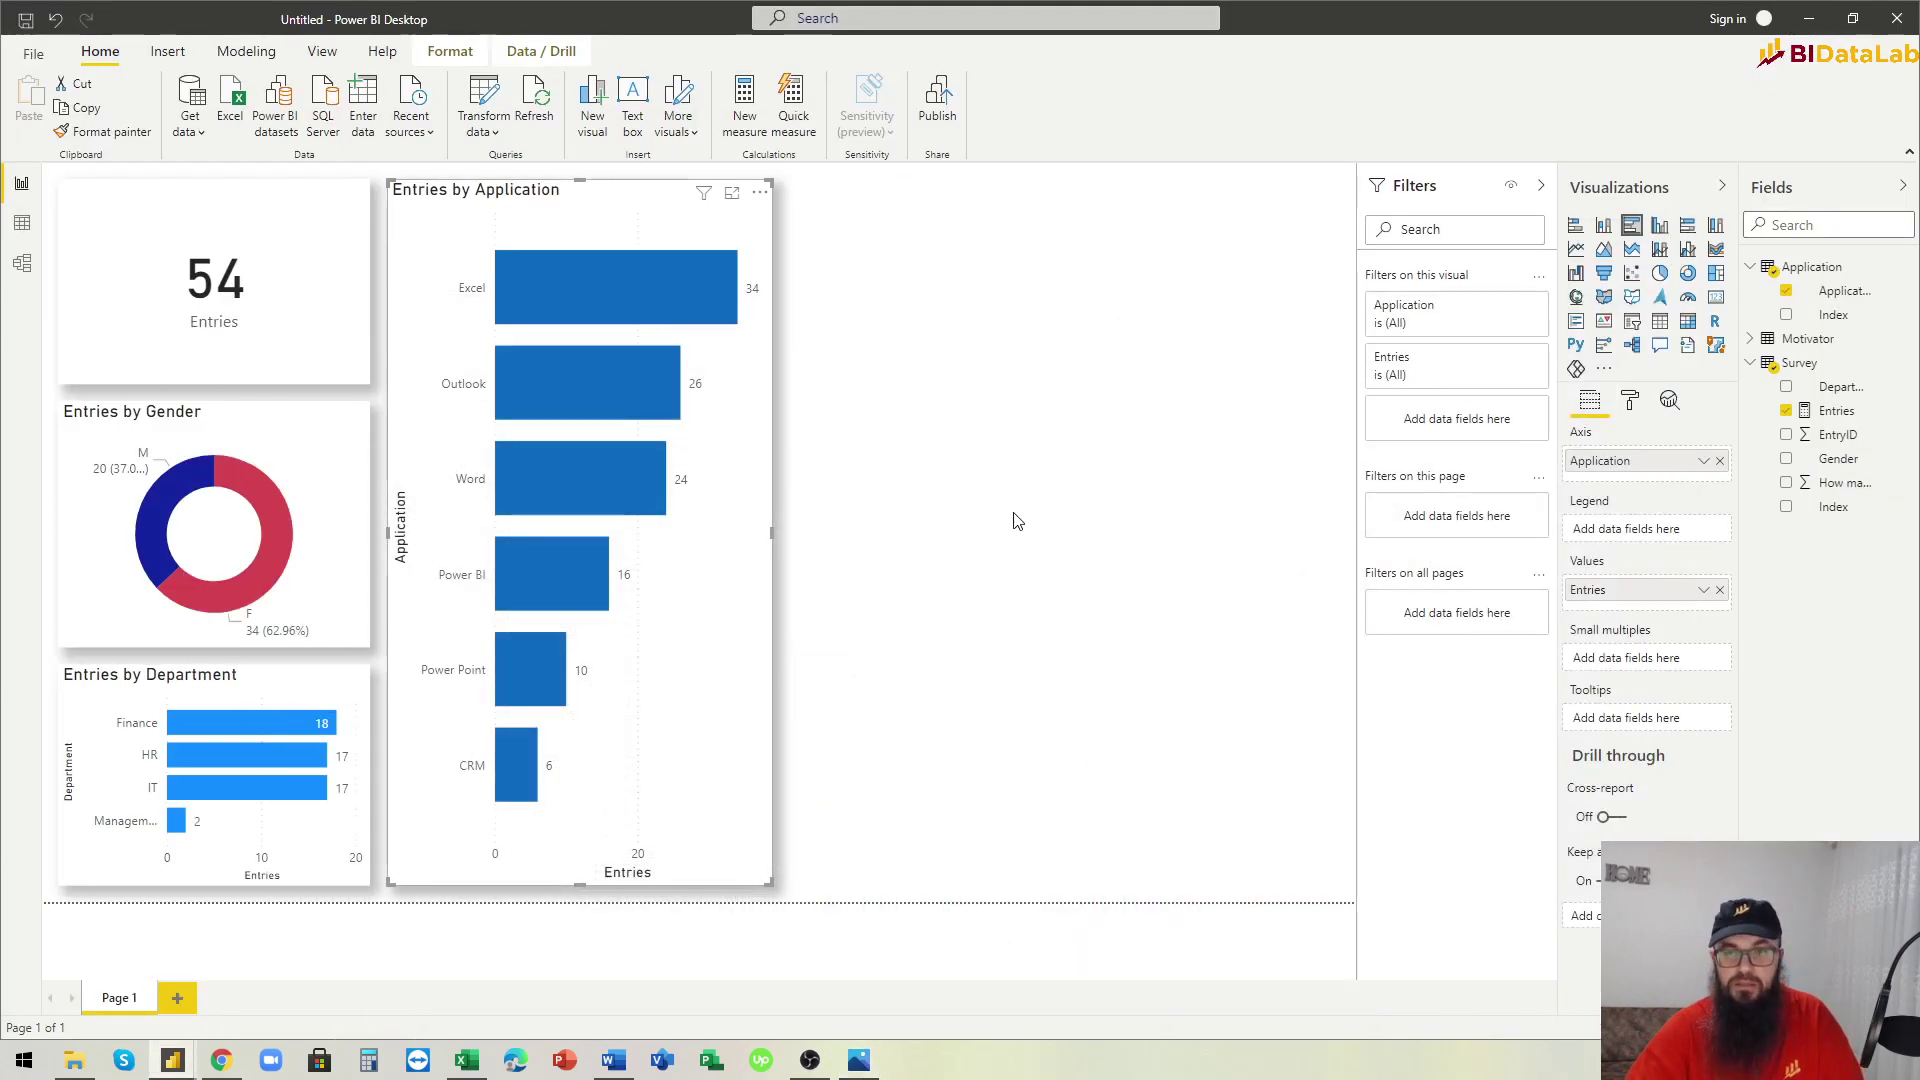
left_click(993, 515)
left_click_drag(607, 207, 989, 217)
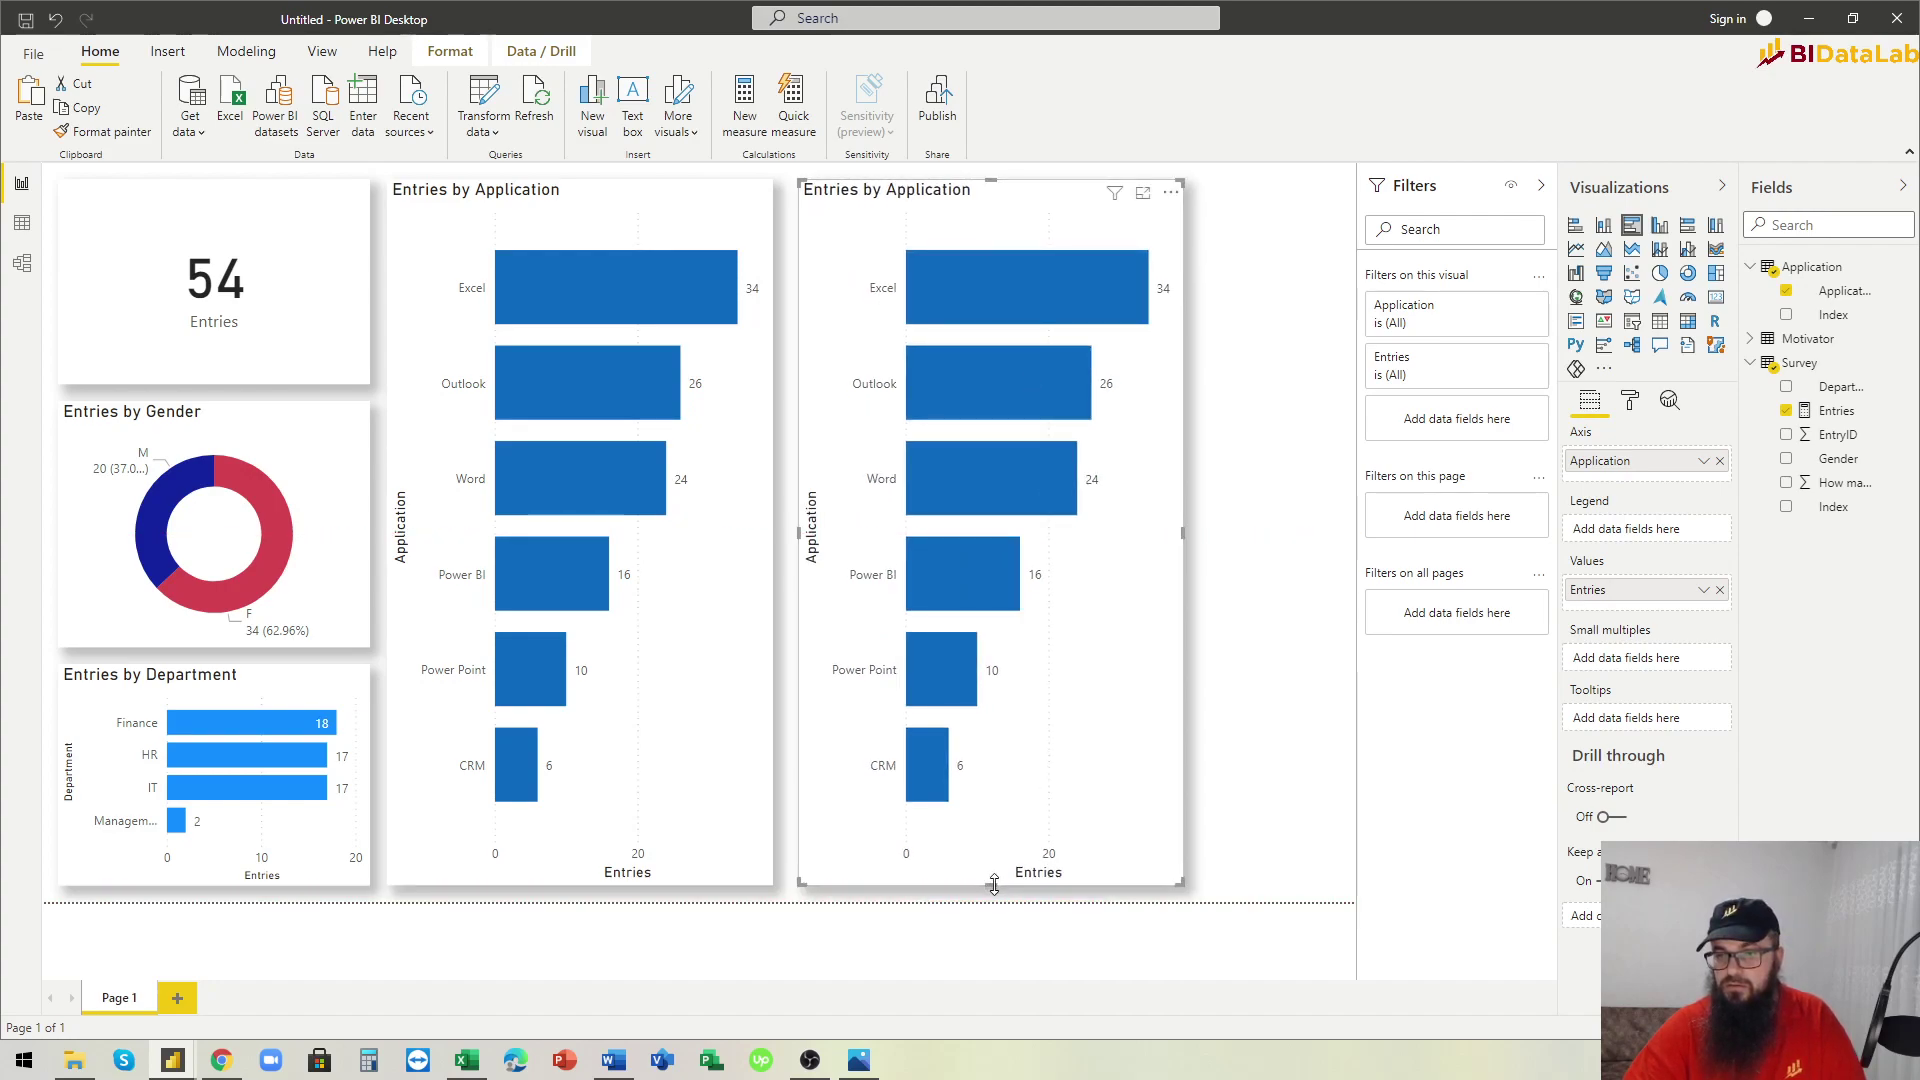
left_click_drag(994, 880, 1029, 433)
left_click_drag(1183, 308, 1323, 320)
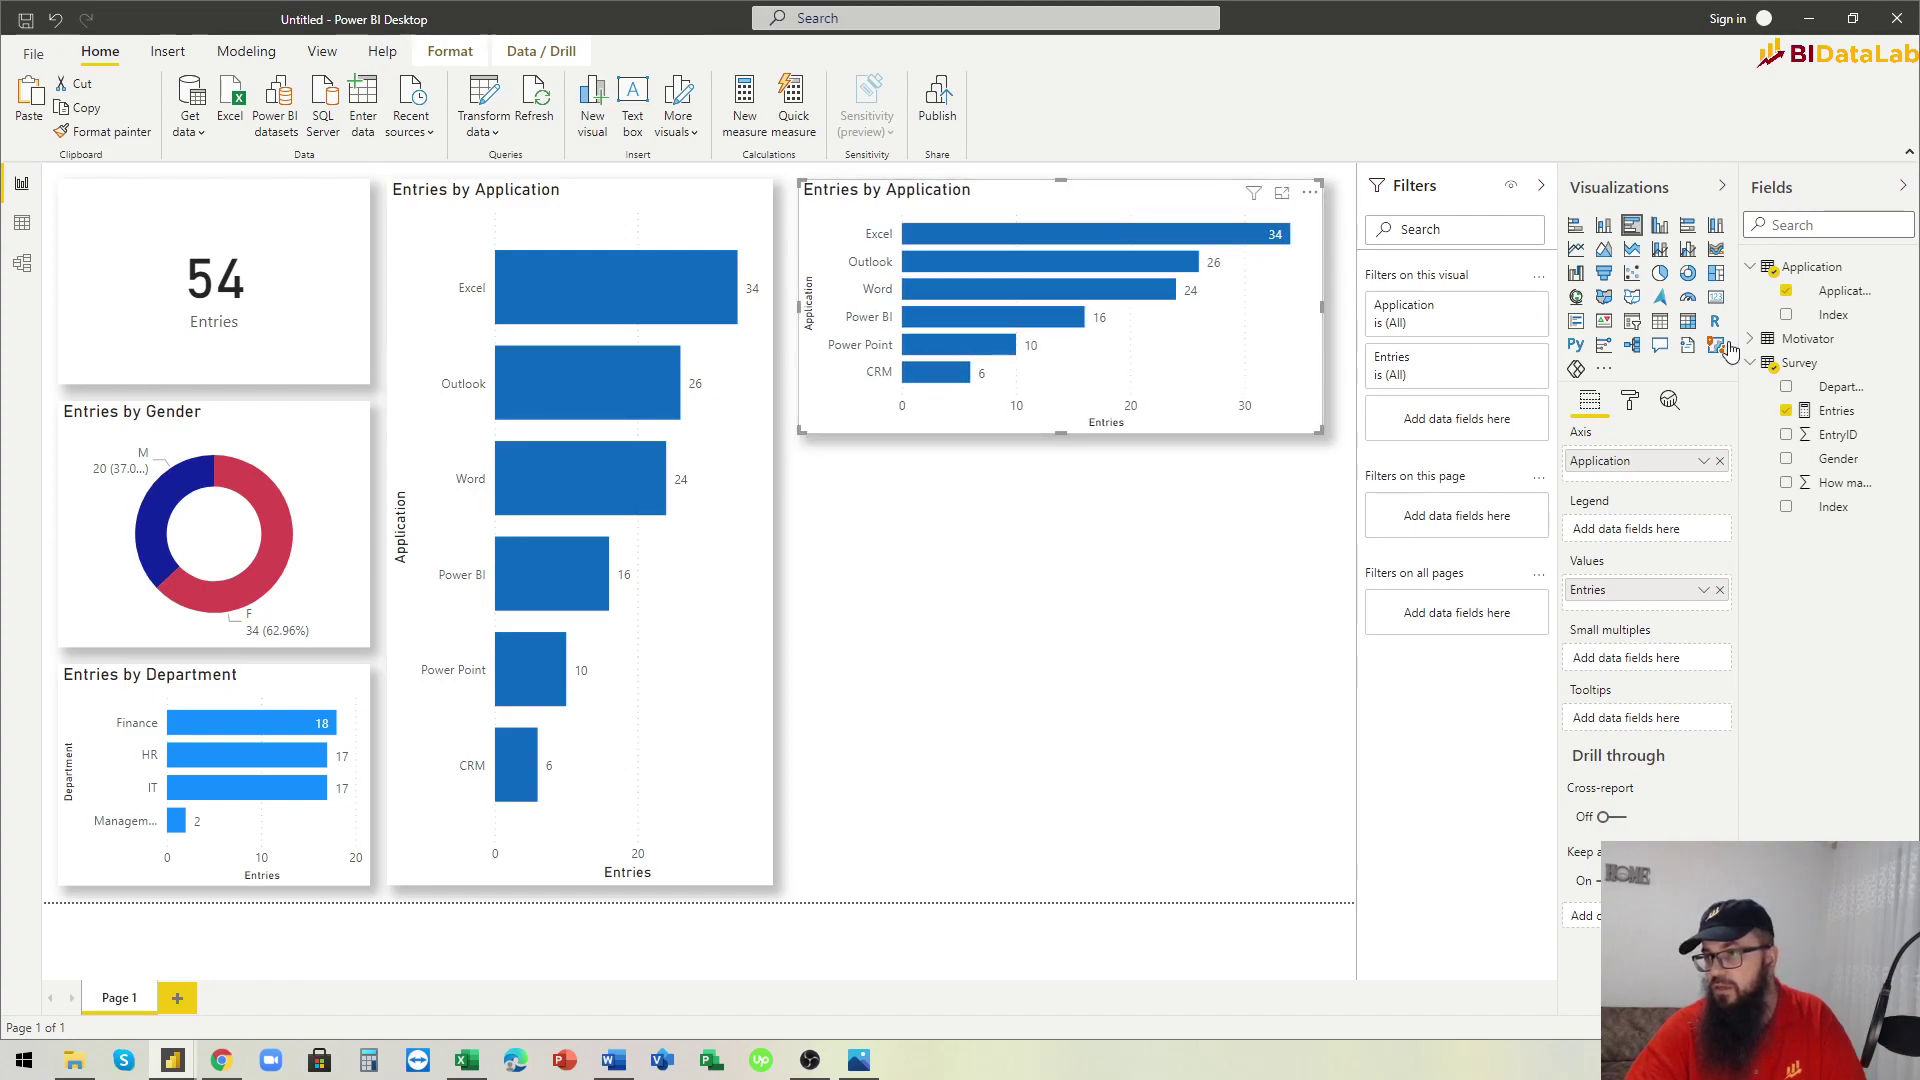
Replace the Application field with Motivator in the copied bar chart.
left_click(1787, 291)
left_click(1750, 341)
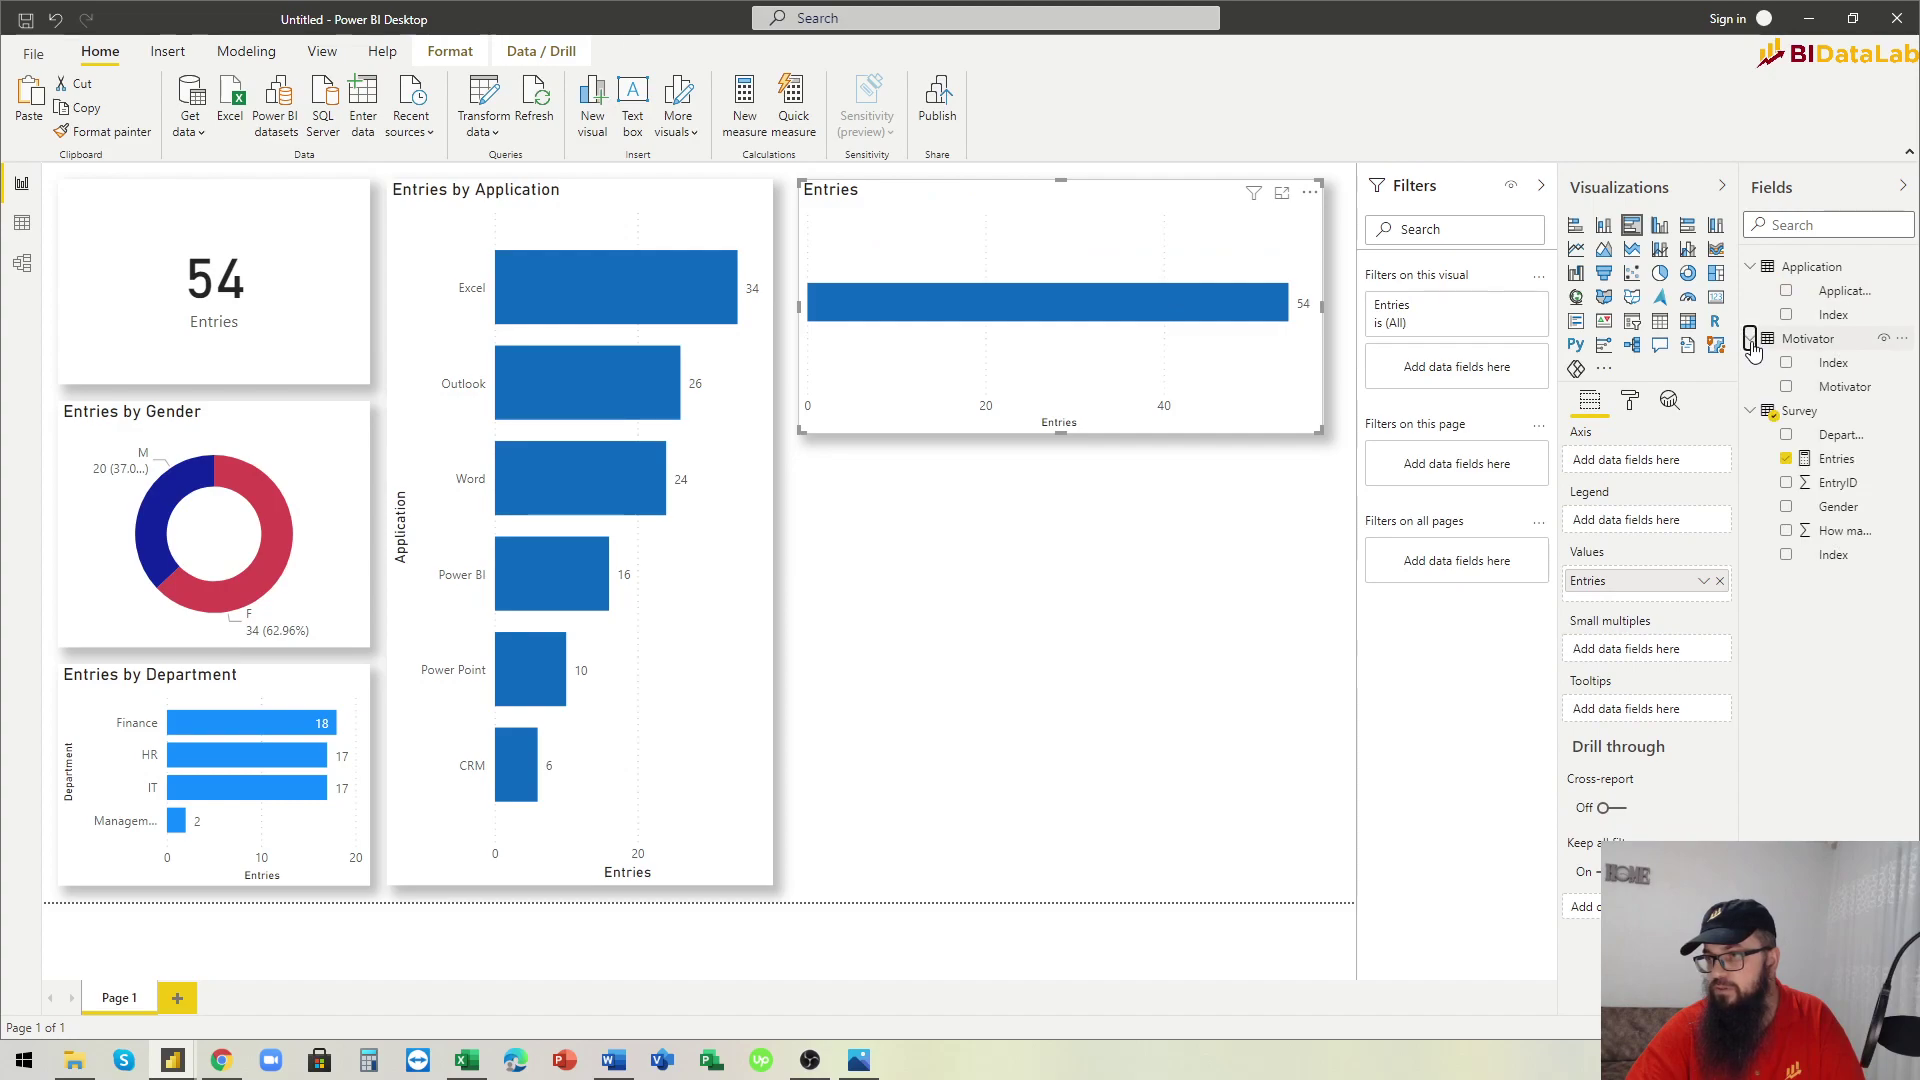
left_click(1786, 388)
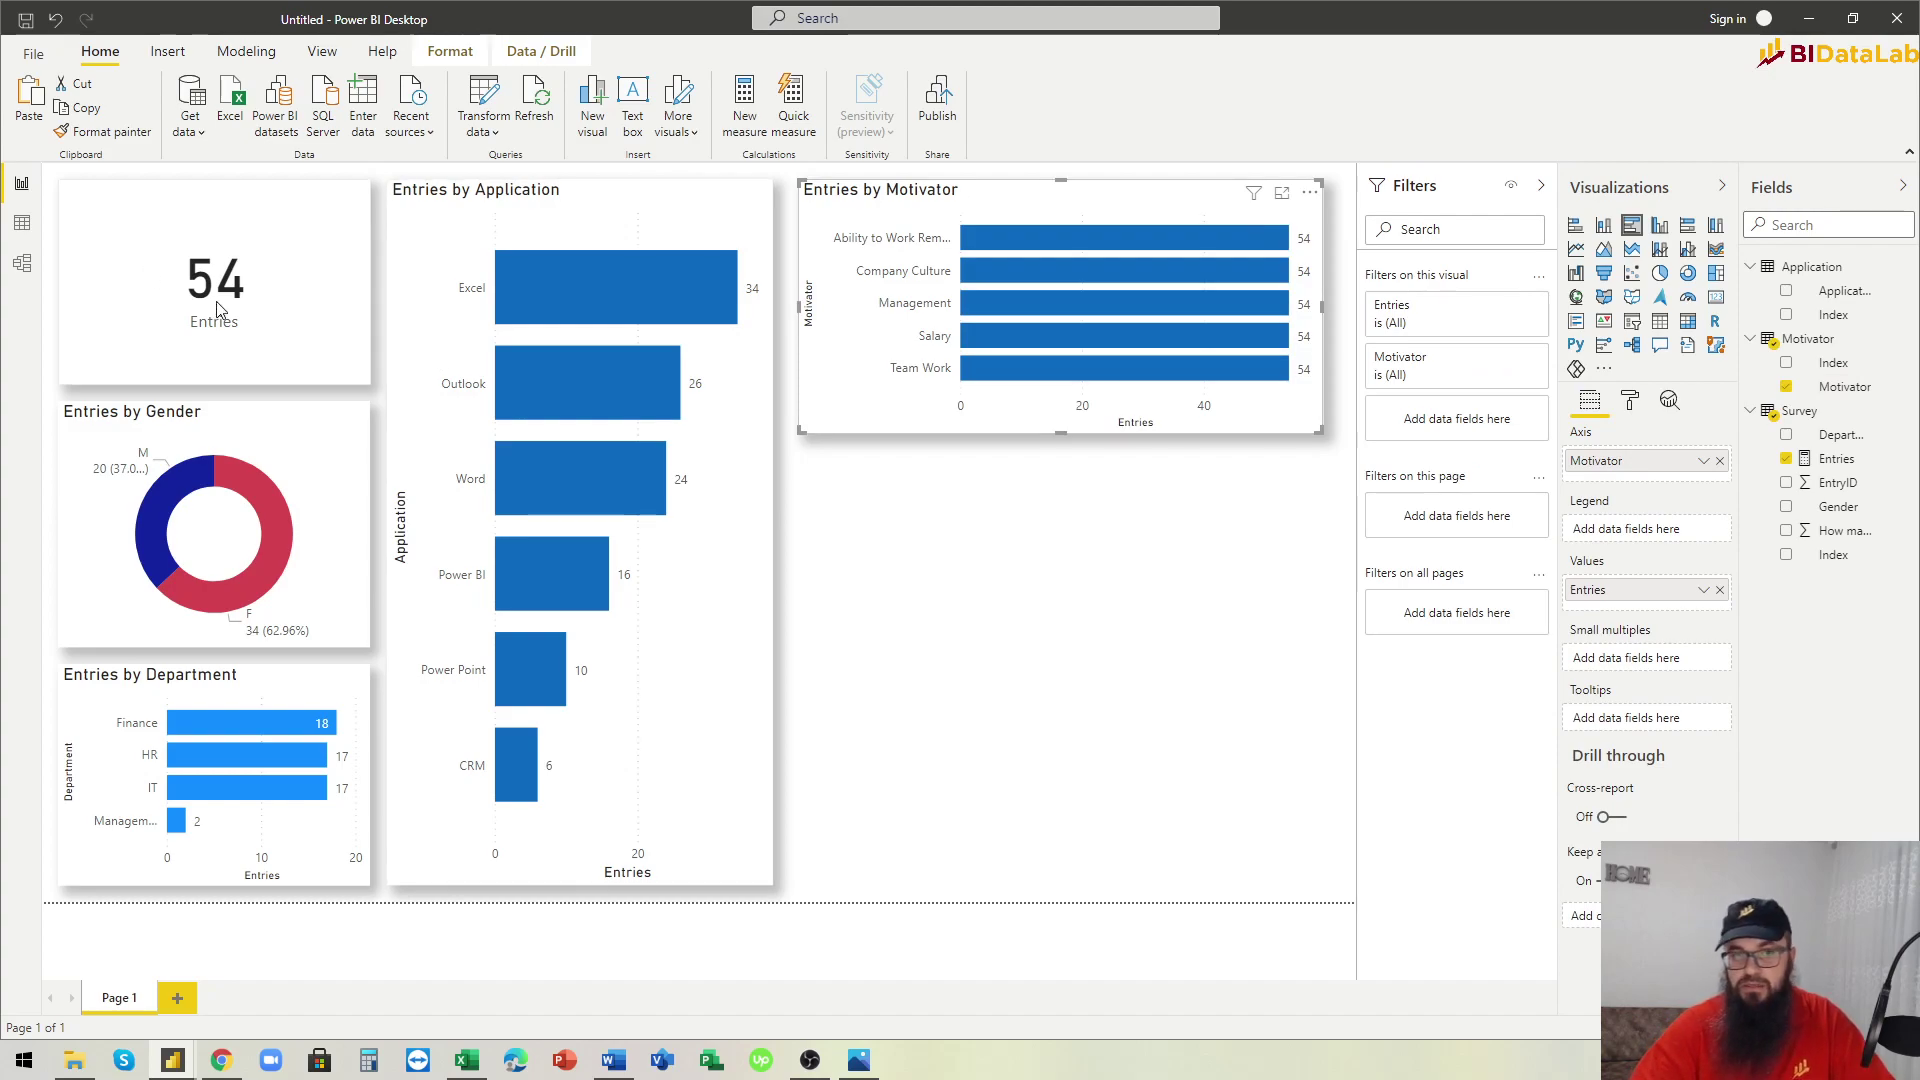
Set the cross filter direction of the relationship between Motivator and Survey to Both and return to the report page.
left_click(22, 262)
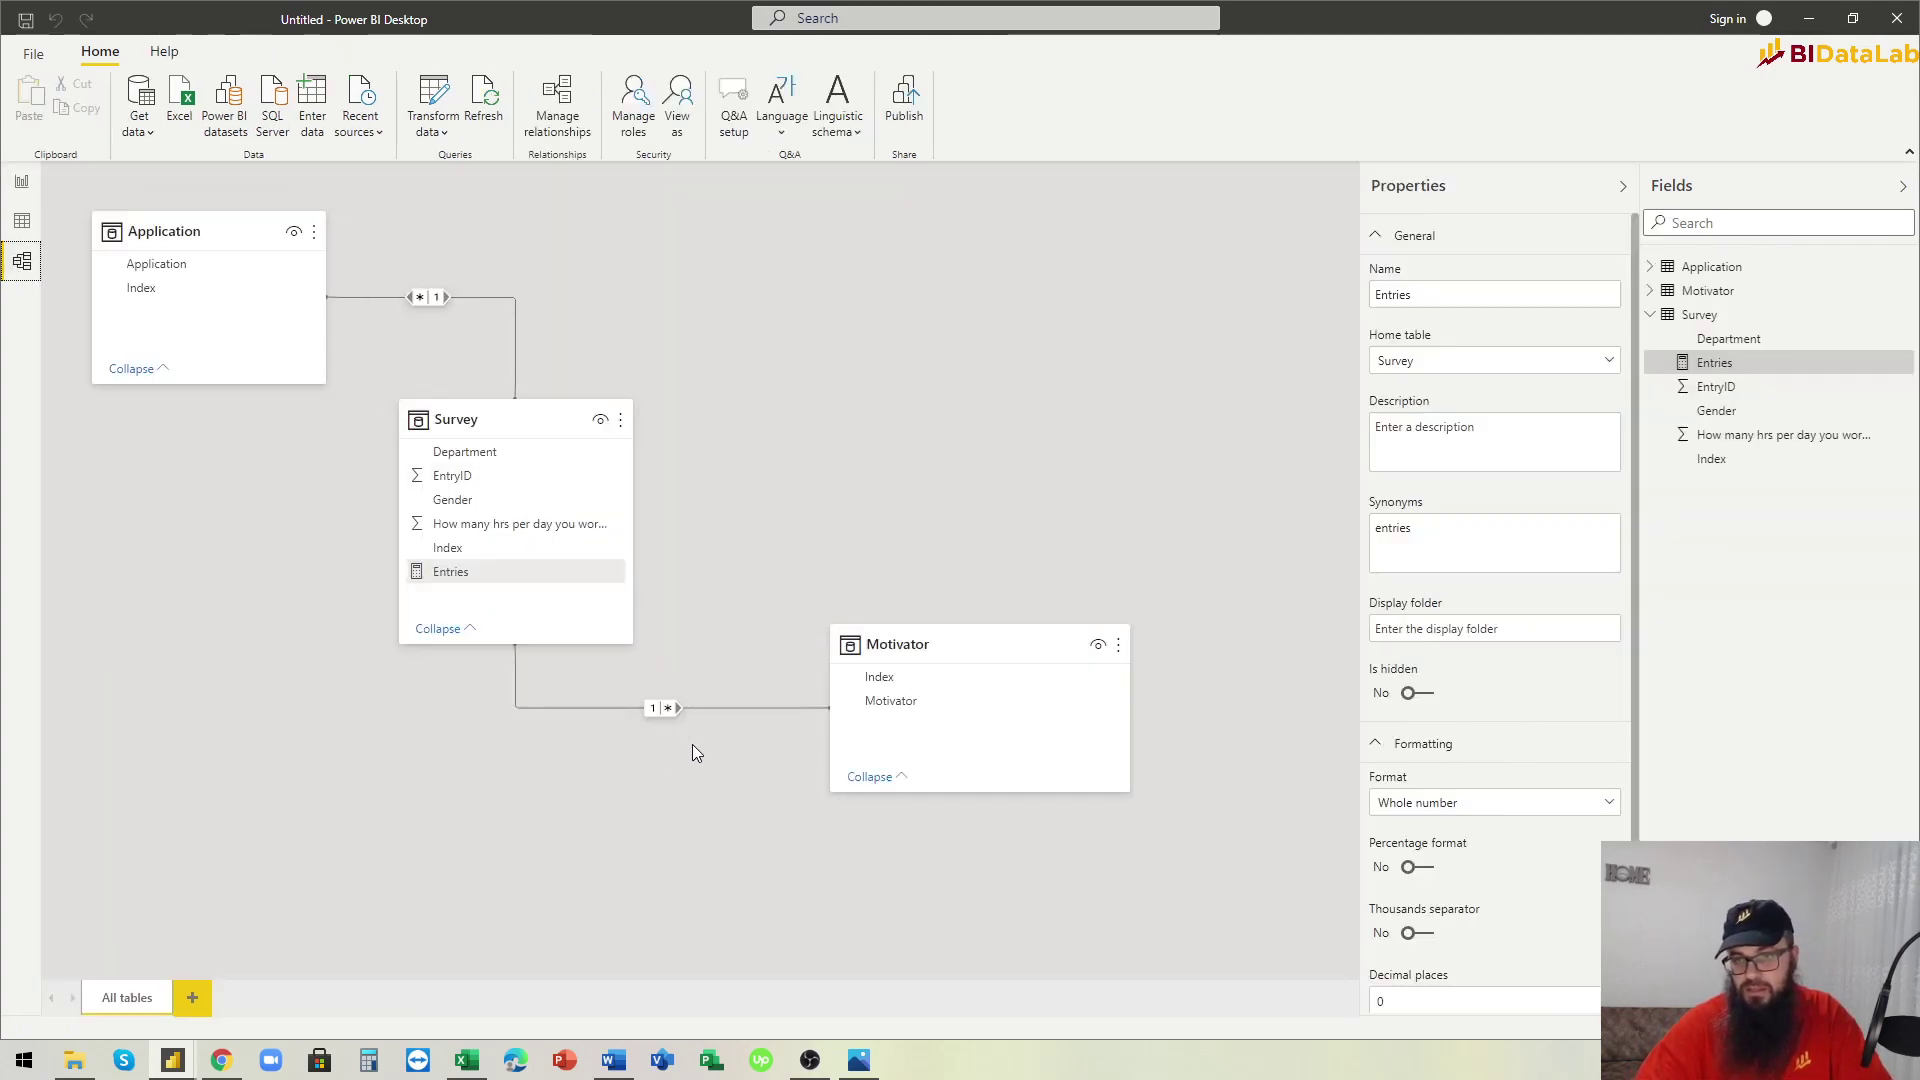
double_click(658, 708)
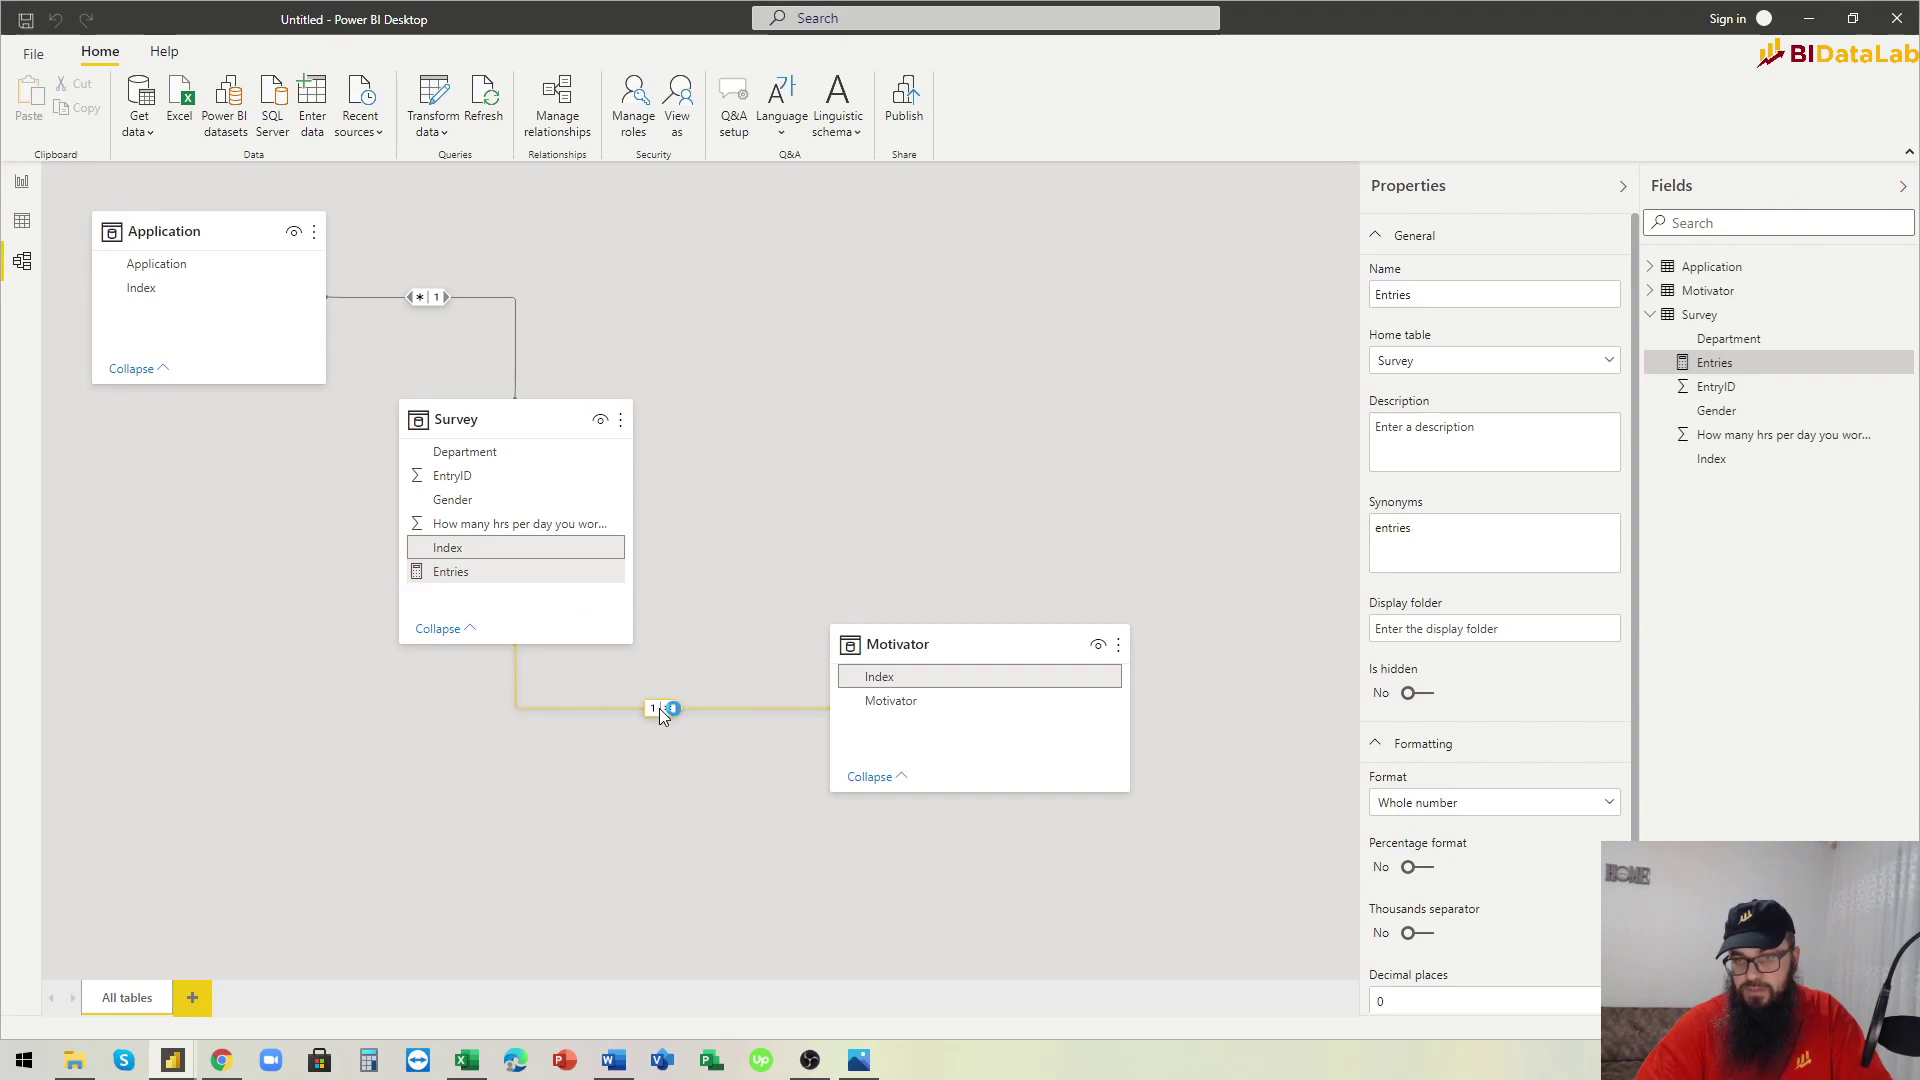
left_click(990, 678)
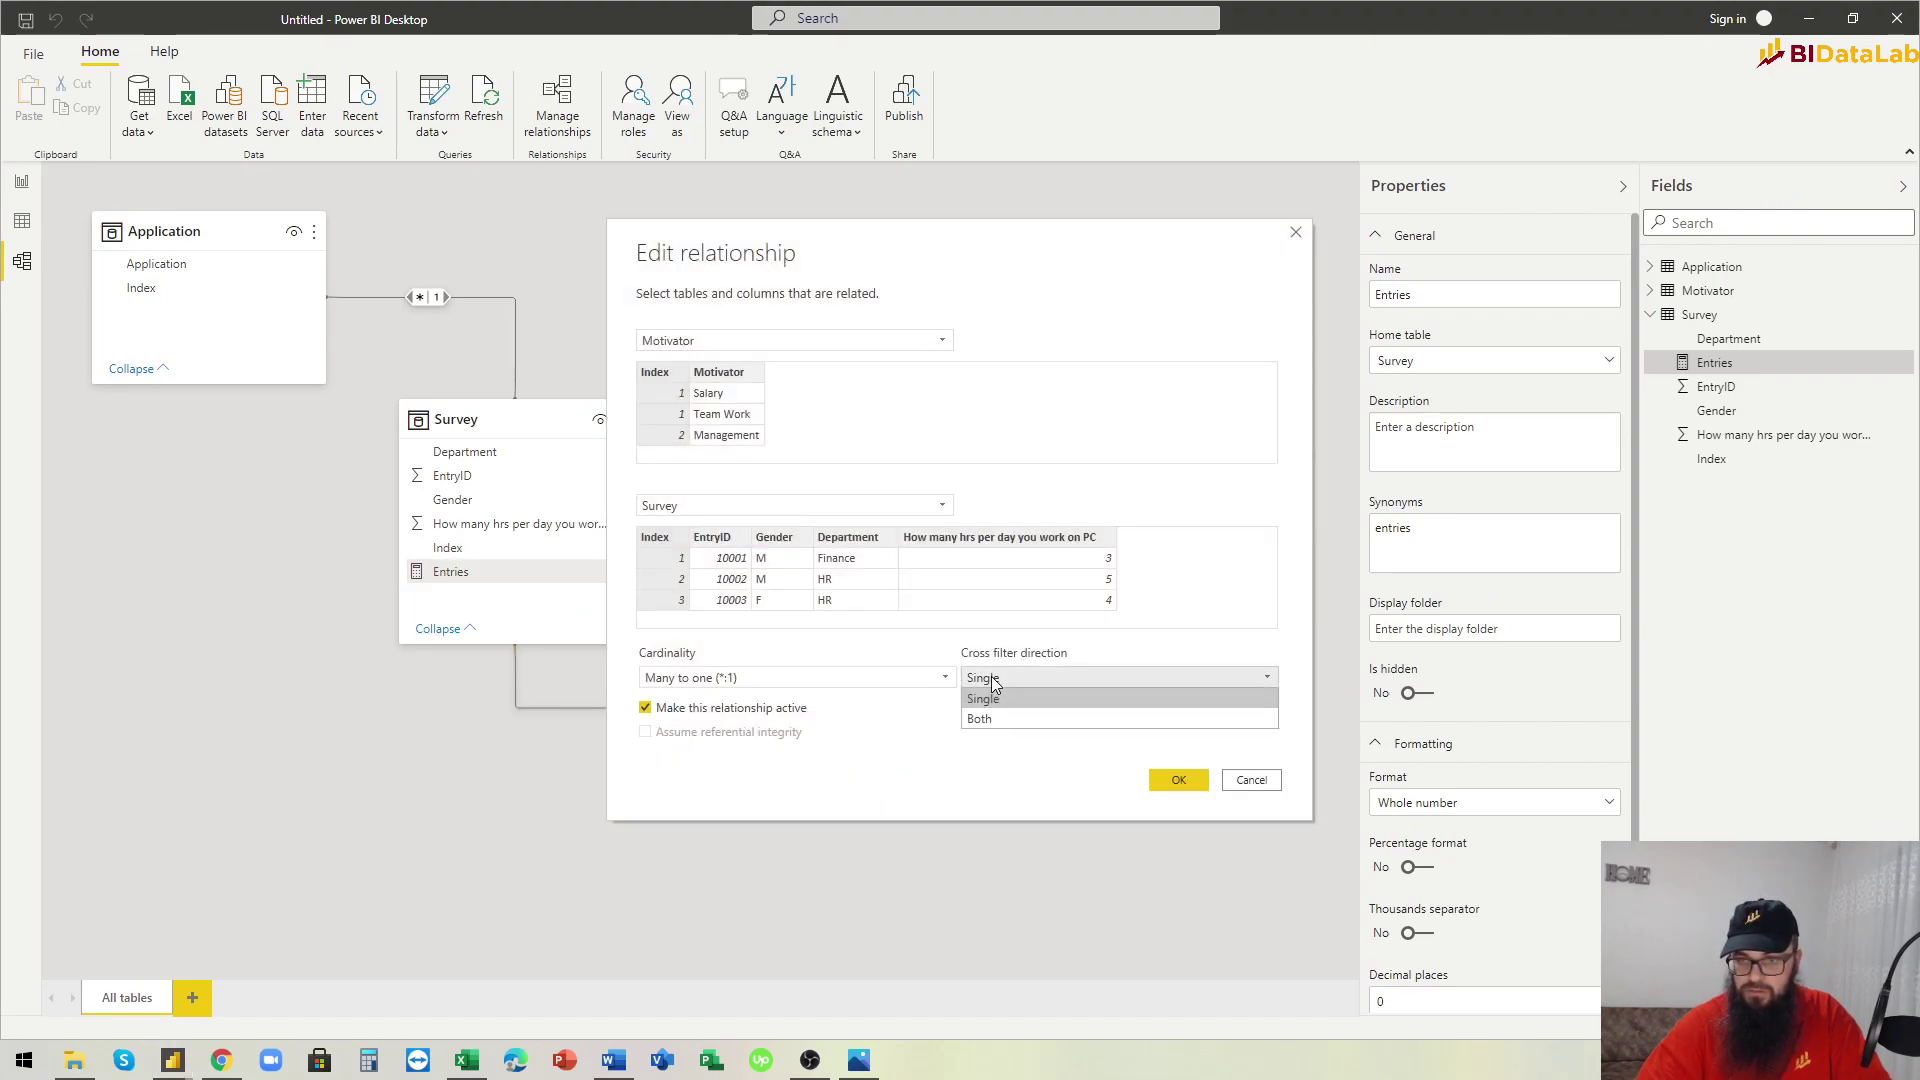
left_click(988, 717)
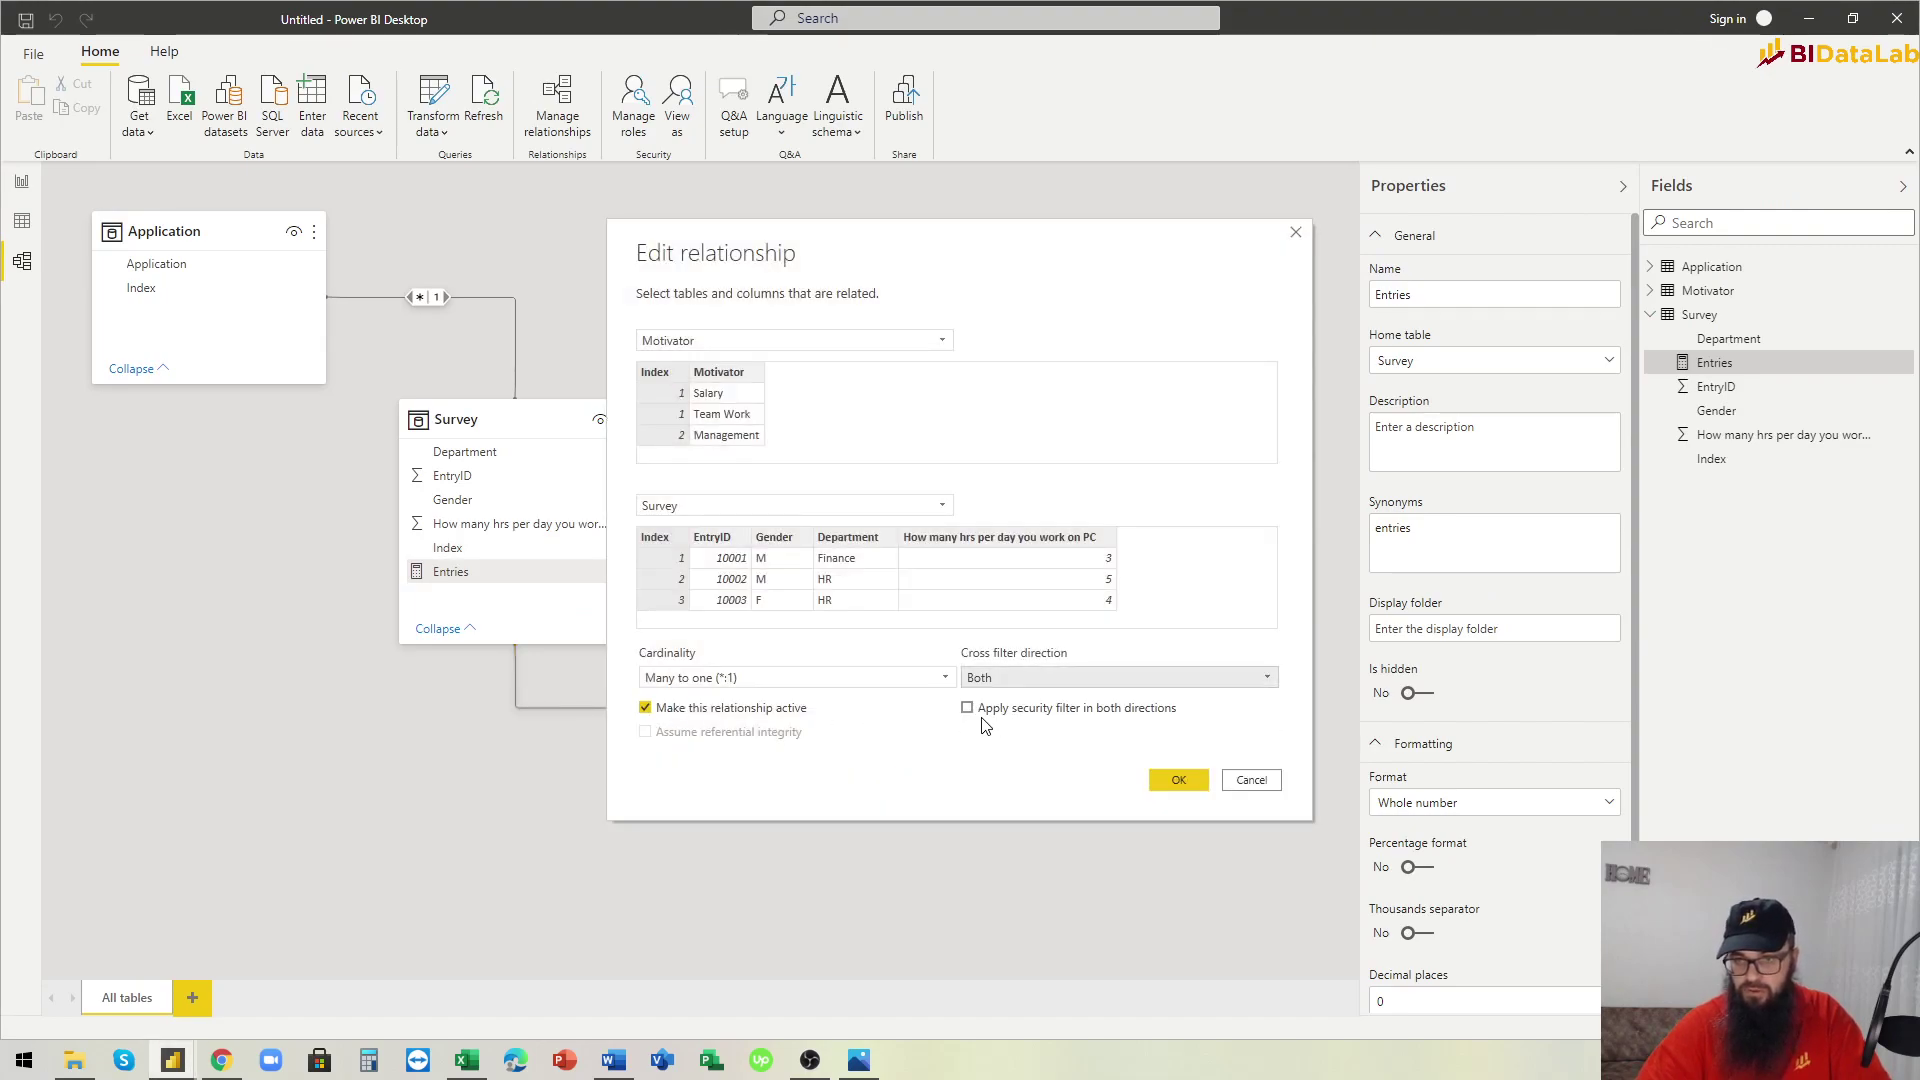
left_click(1189, 788)
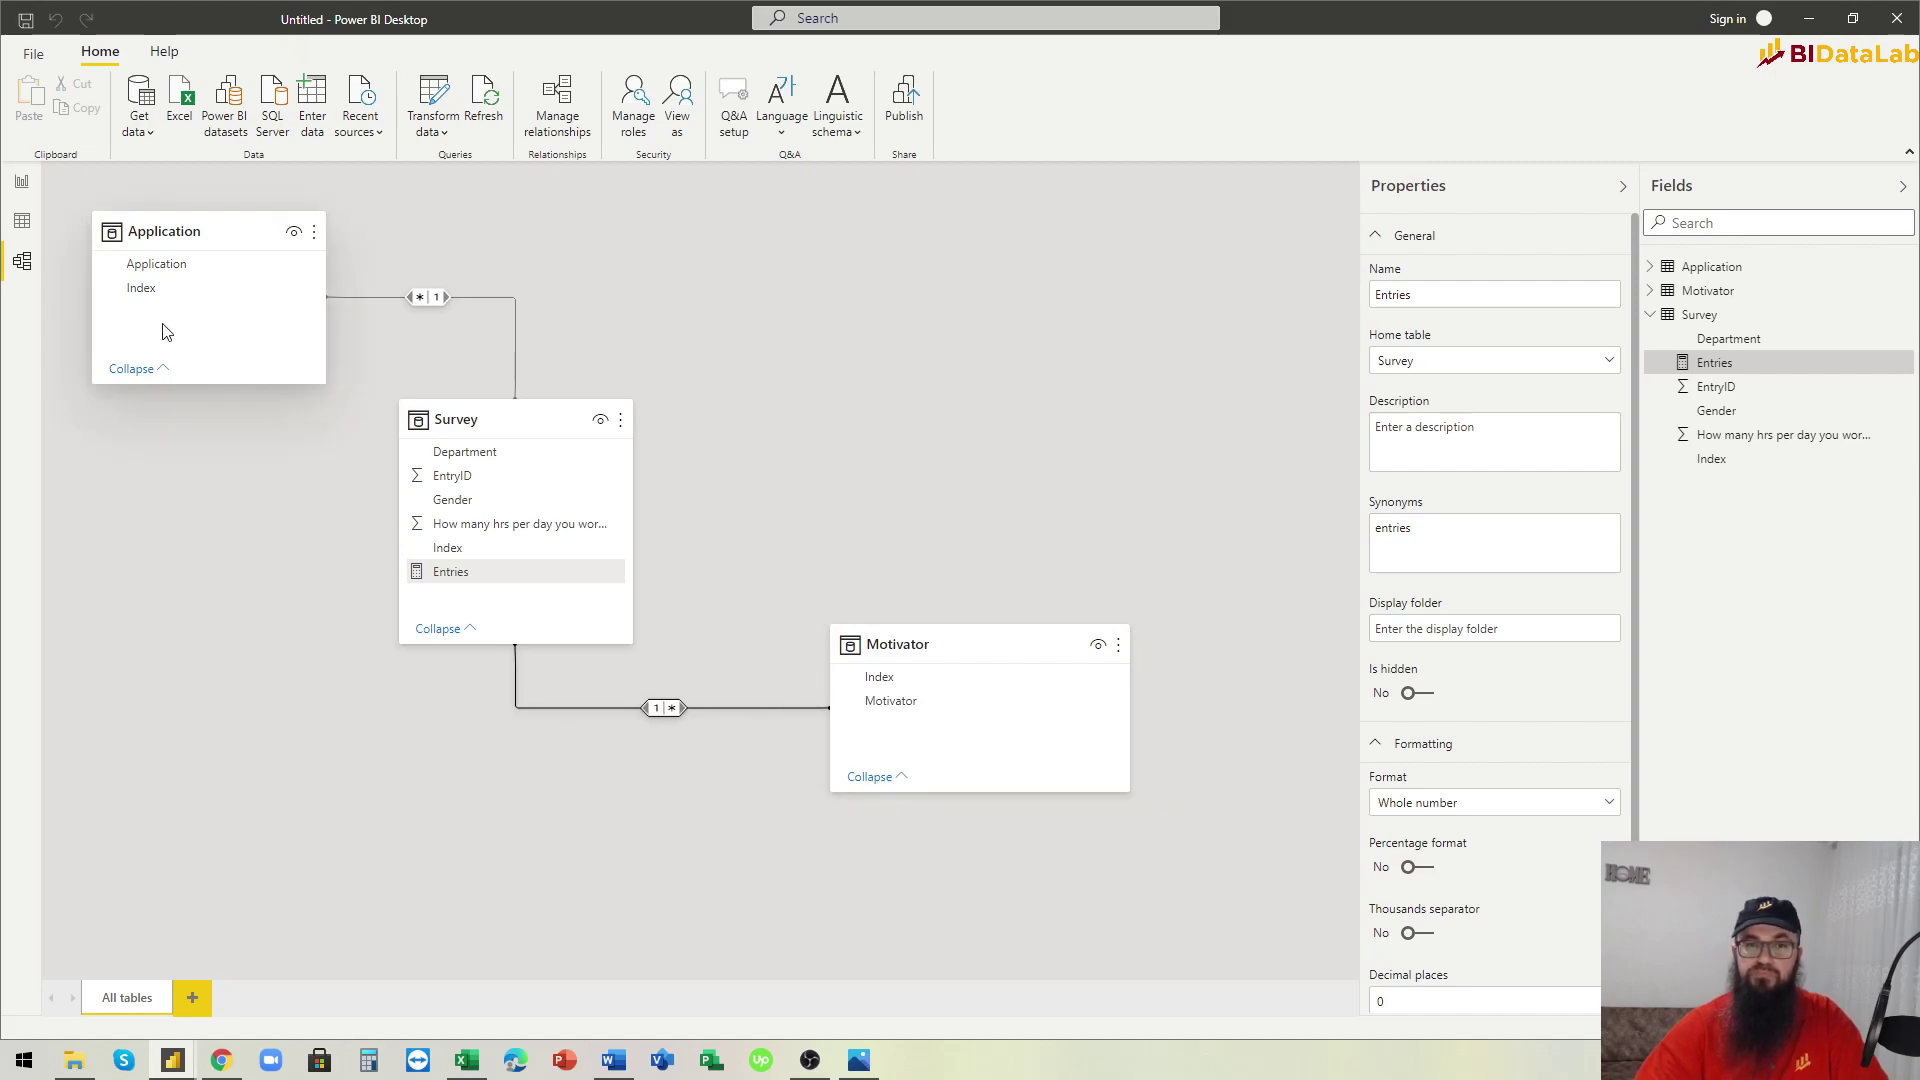
left_click(21, 184)
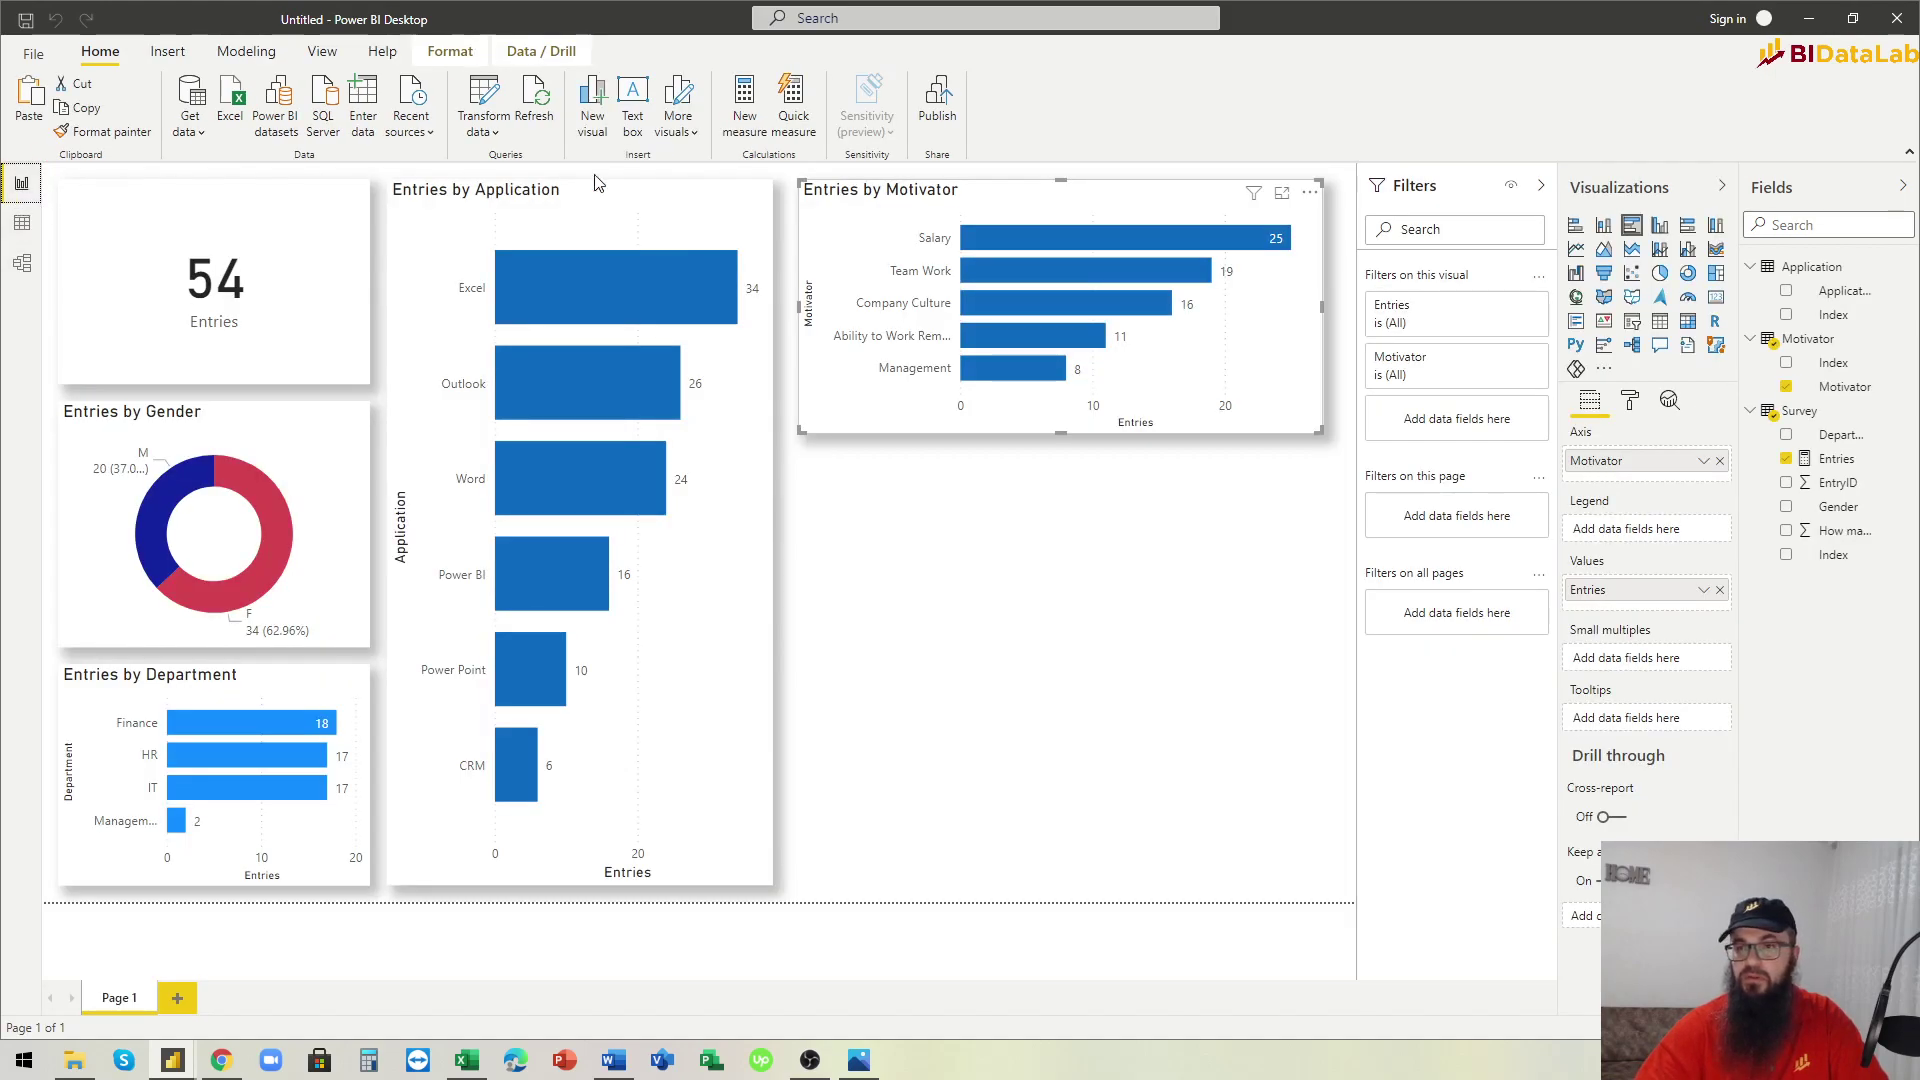
Change the default bar color of the Entries by Motivator chart to dark purple and widen the chart slightly on both sides.
left_click(1631, 403)
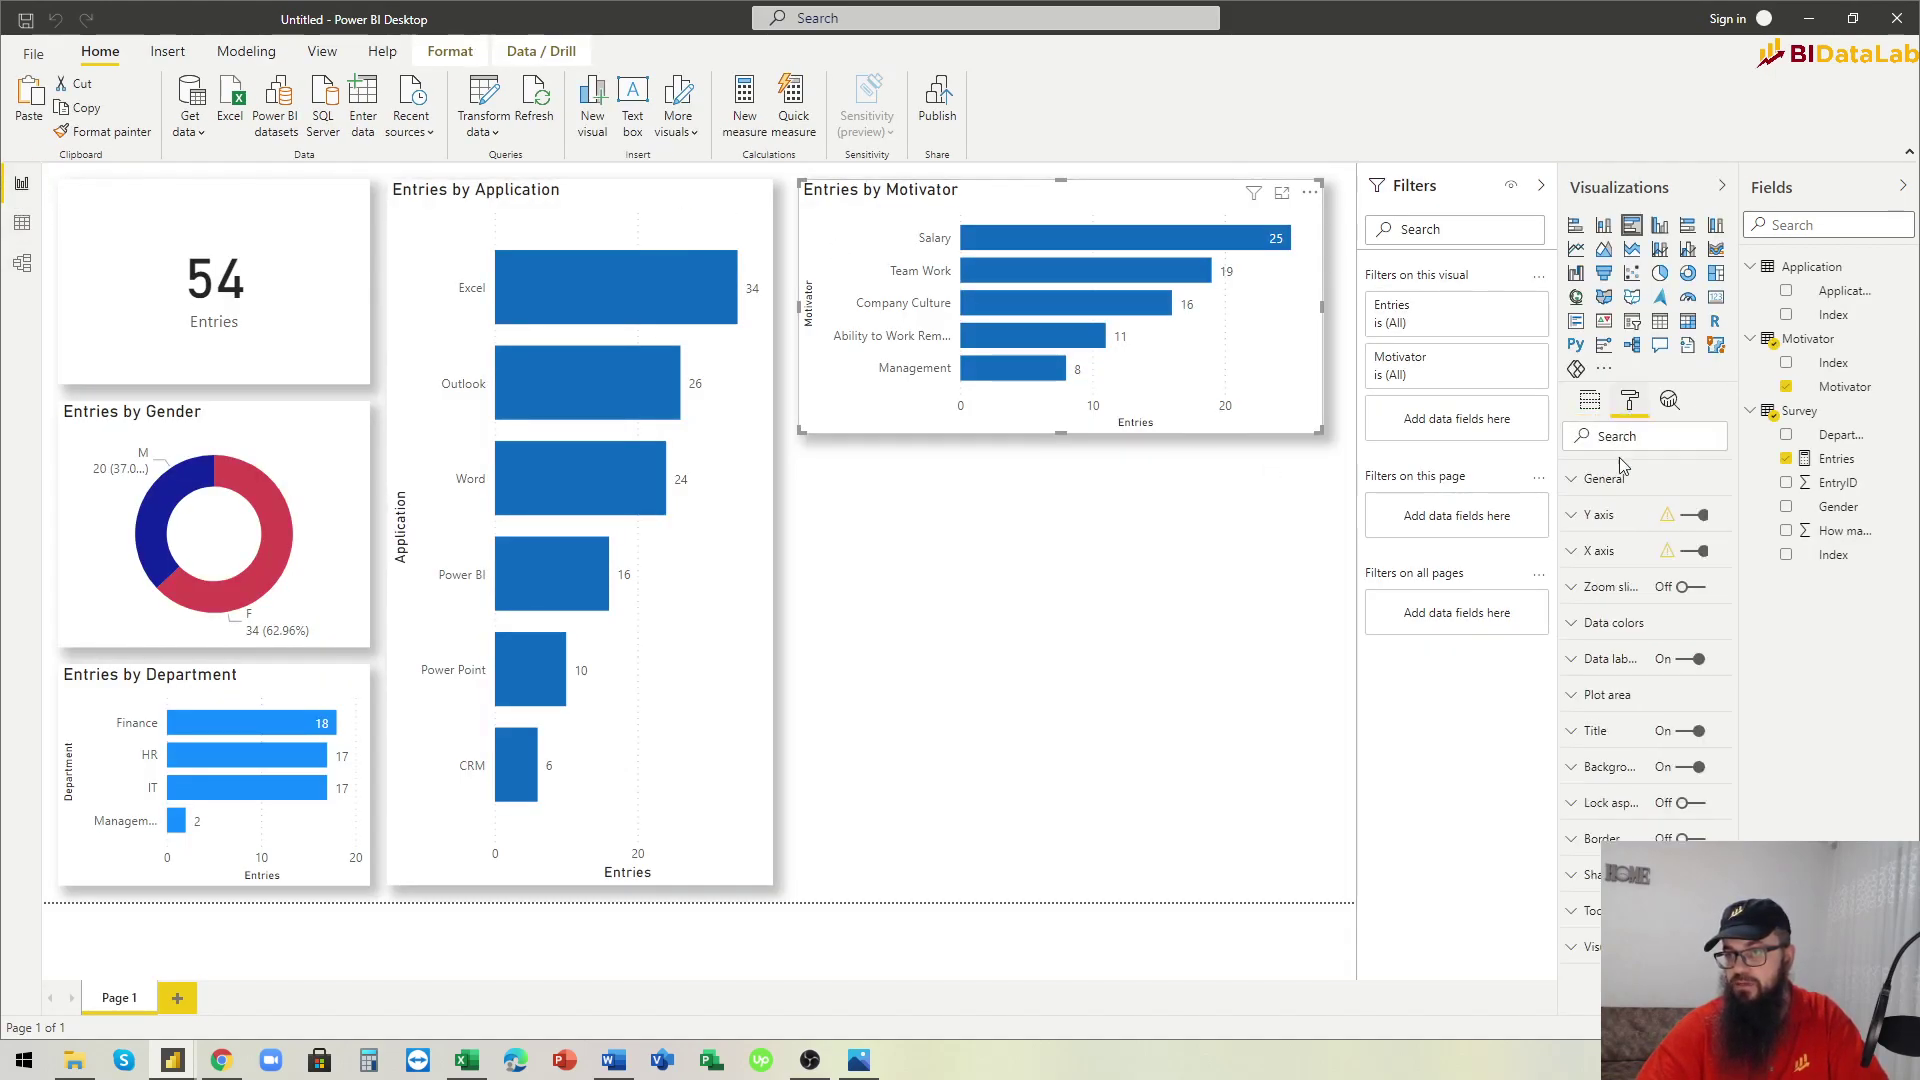
left_click(1613, 623)
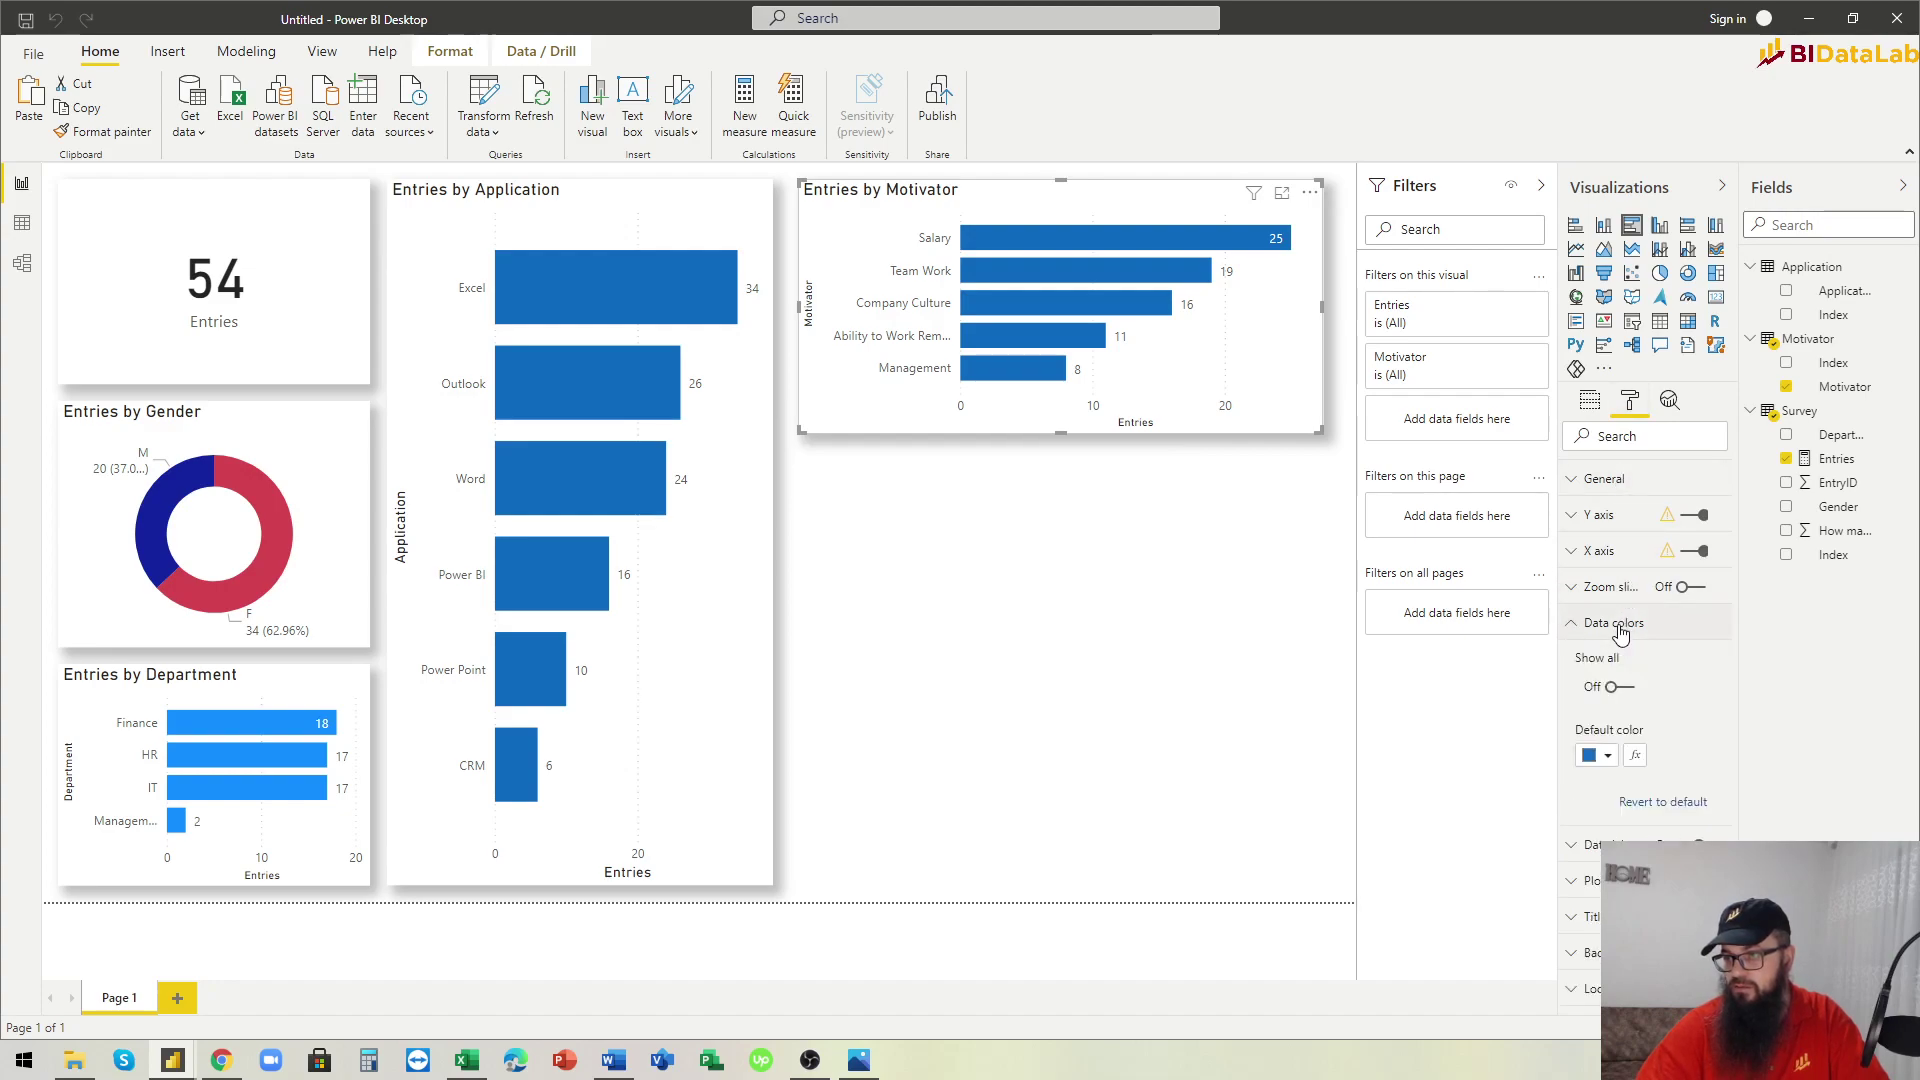
left_click(1608, 758)
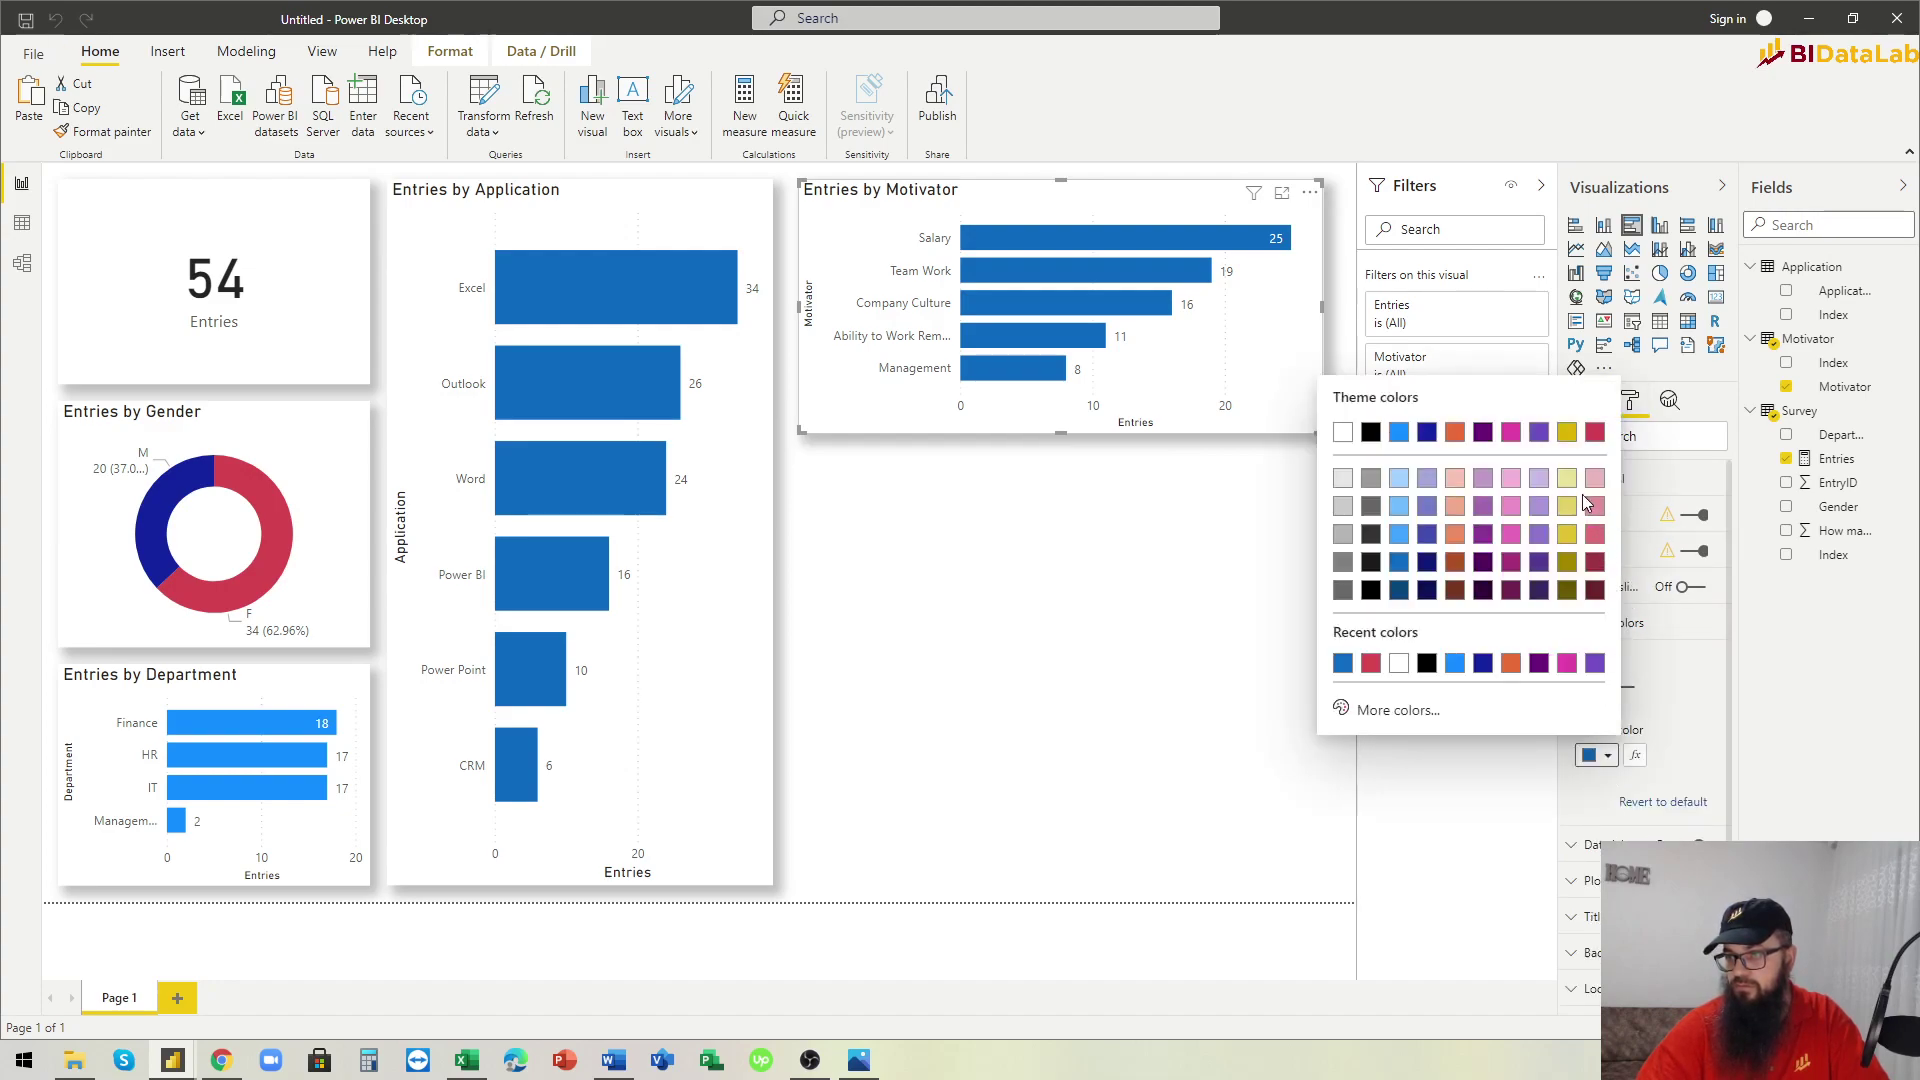
left_click(1040, 532)
left_click(962, 418)
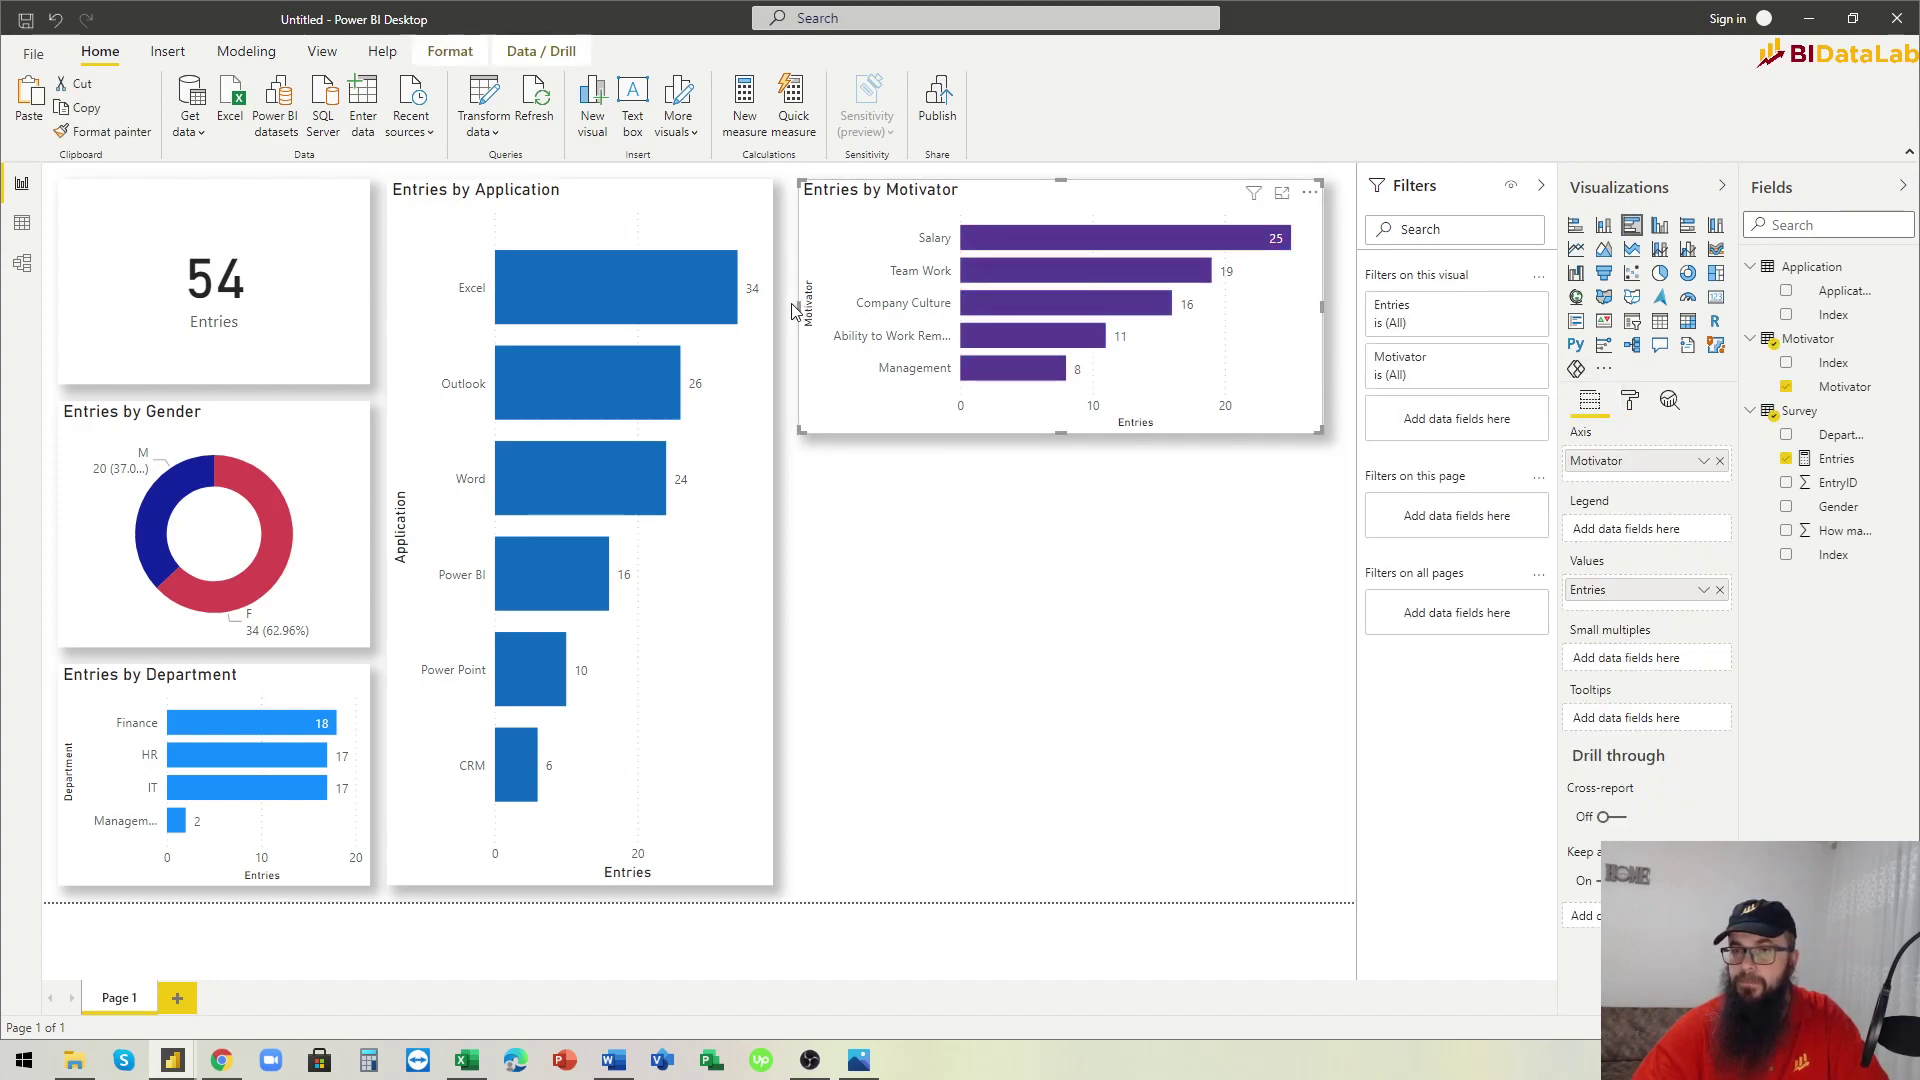
left_click_drag(793, 311, 784, 310)
left_click_drag(1323, 306, 1331, 308)
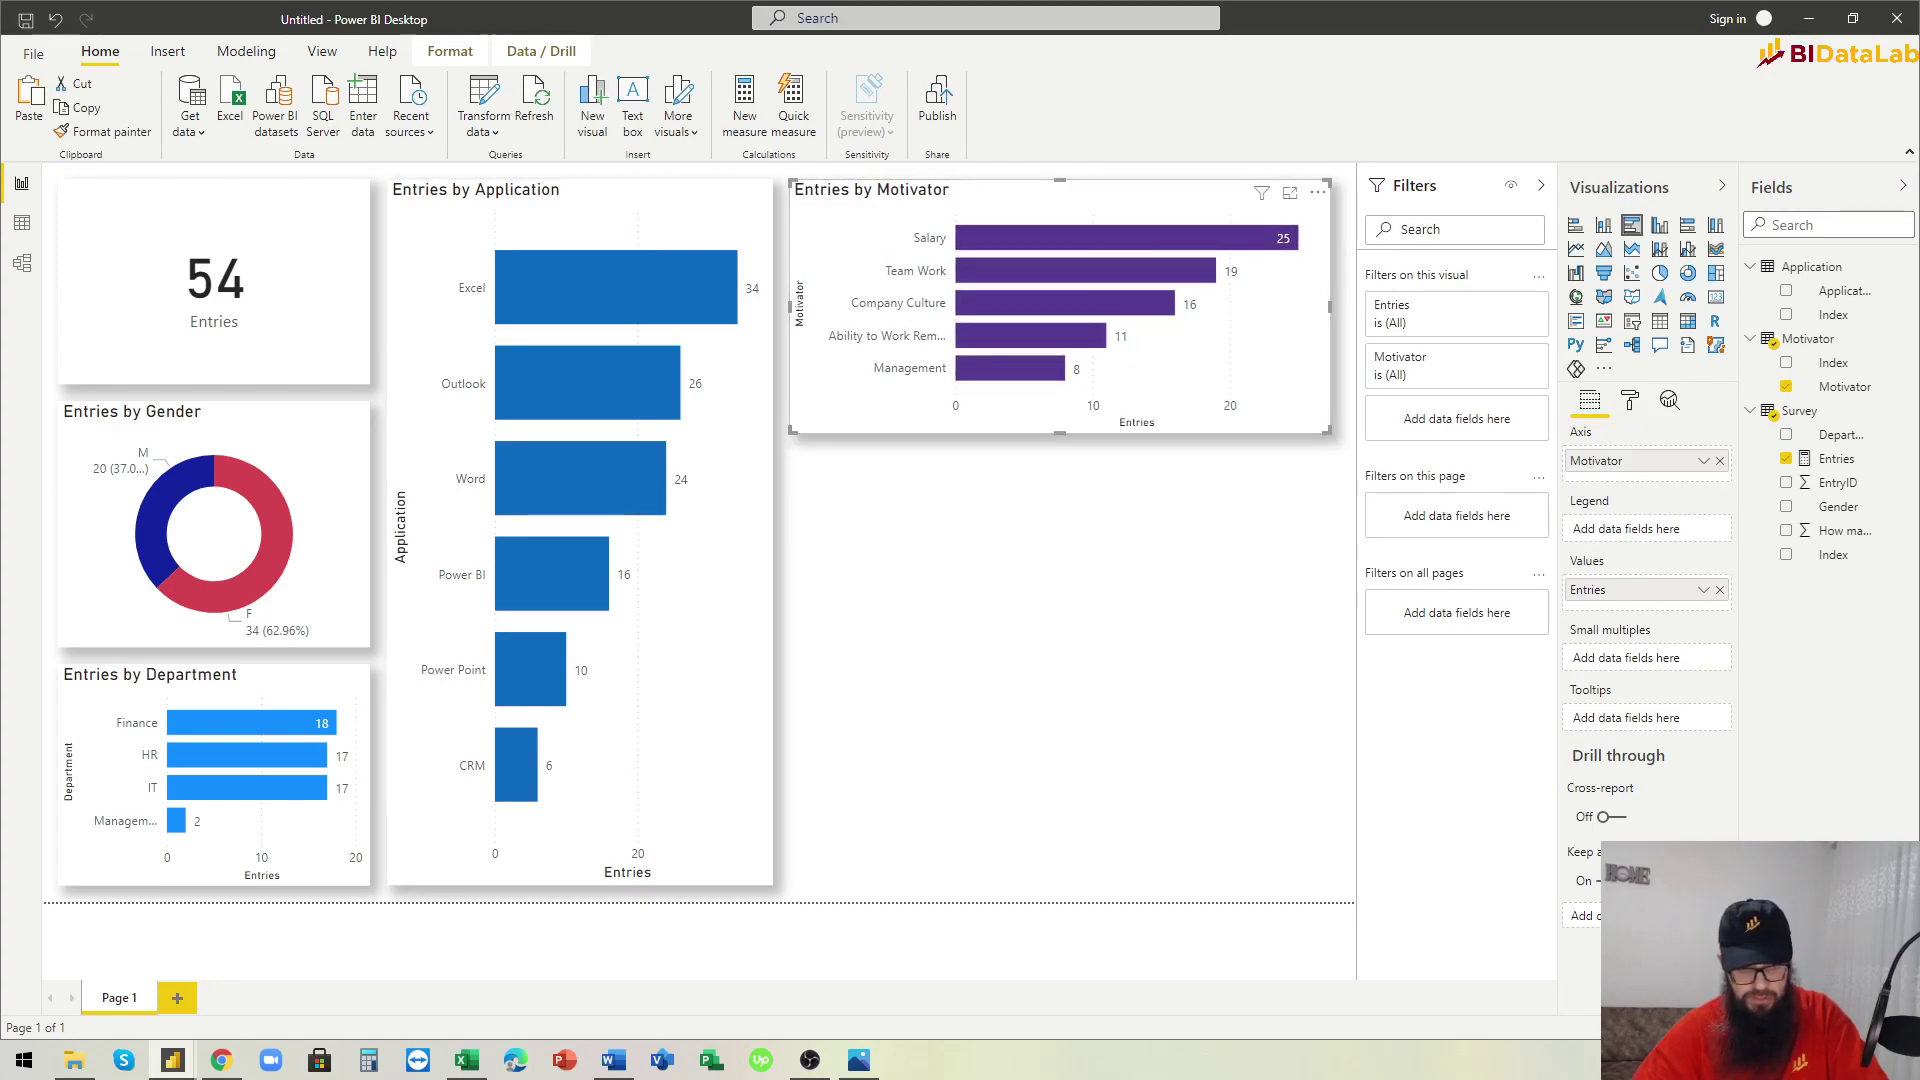
Check the reference dashboard, add a clustered column chart of Entries by How many hrs per day you work on PC below the motivator chart, and slightly lower its upper edge.
key("alt+Tab")
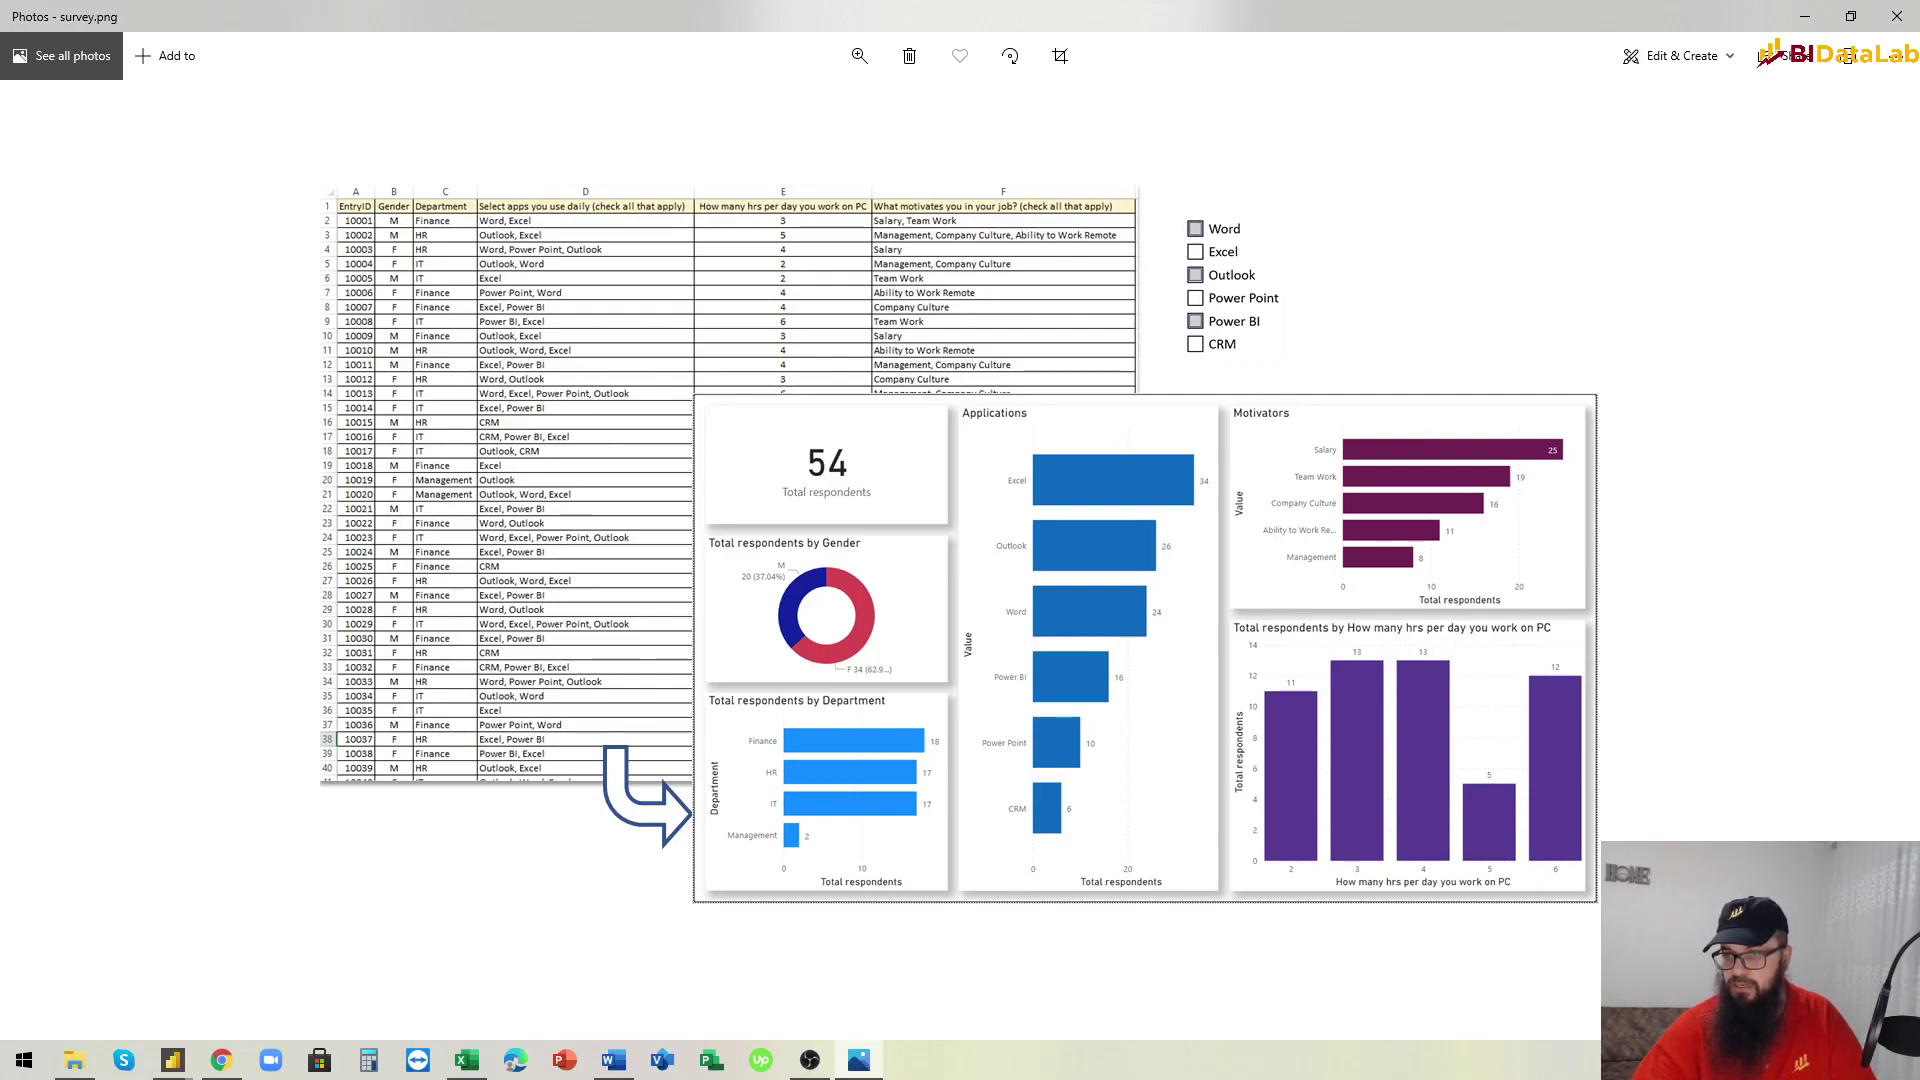
key("alt+Tab")
left_click(845, 700)
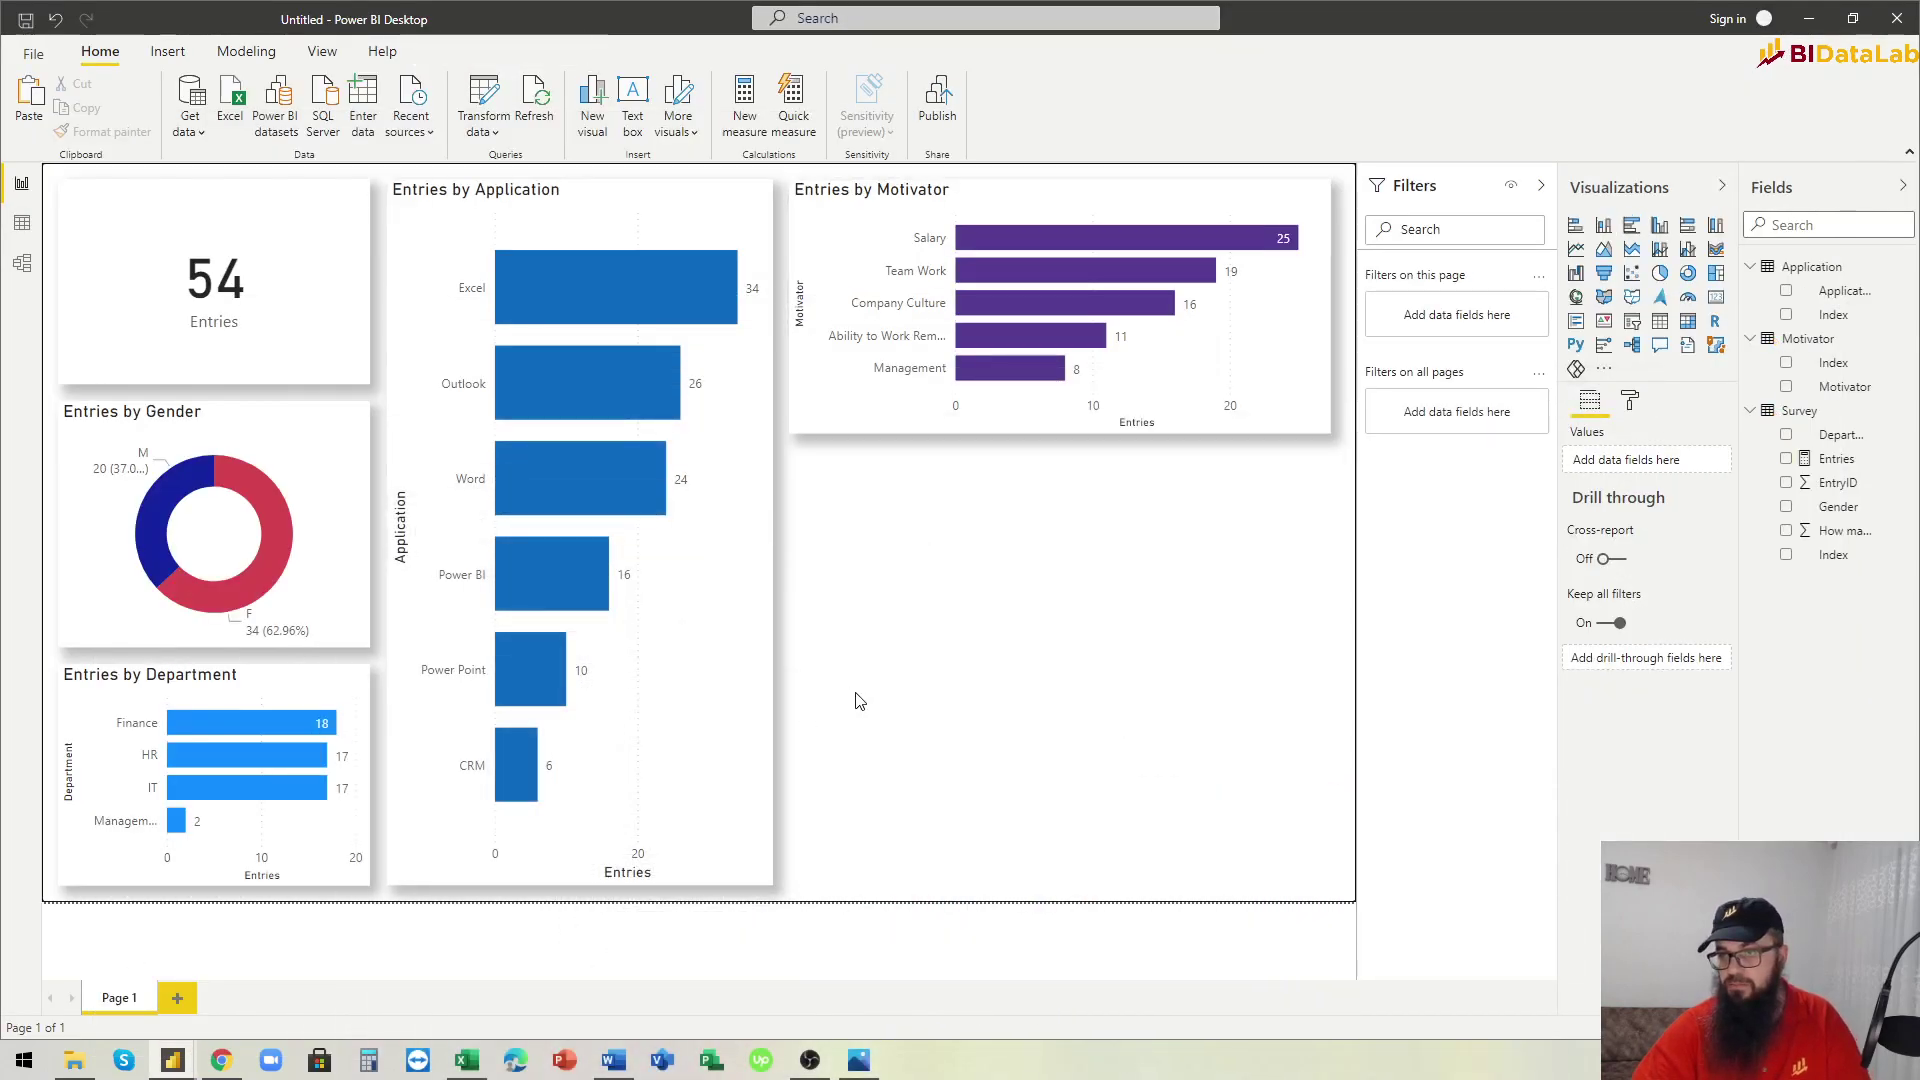
left_click(1659, 228)
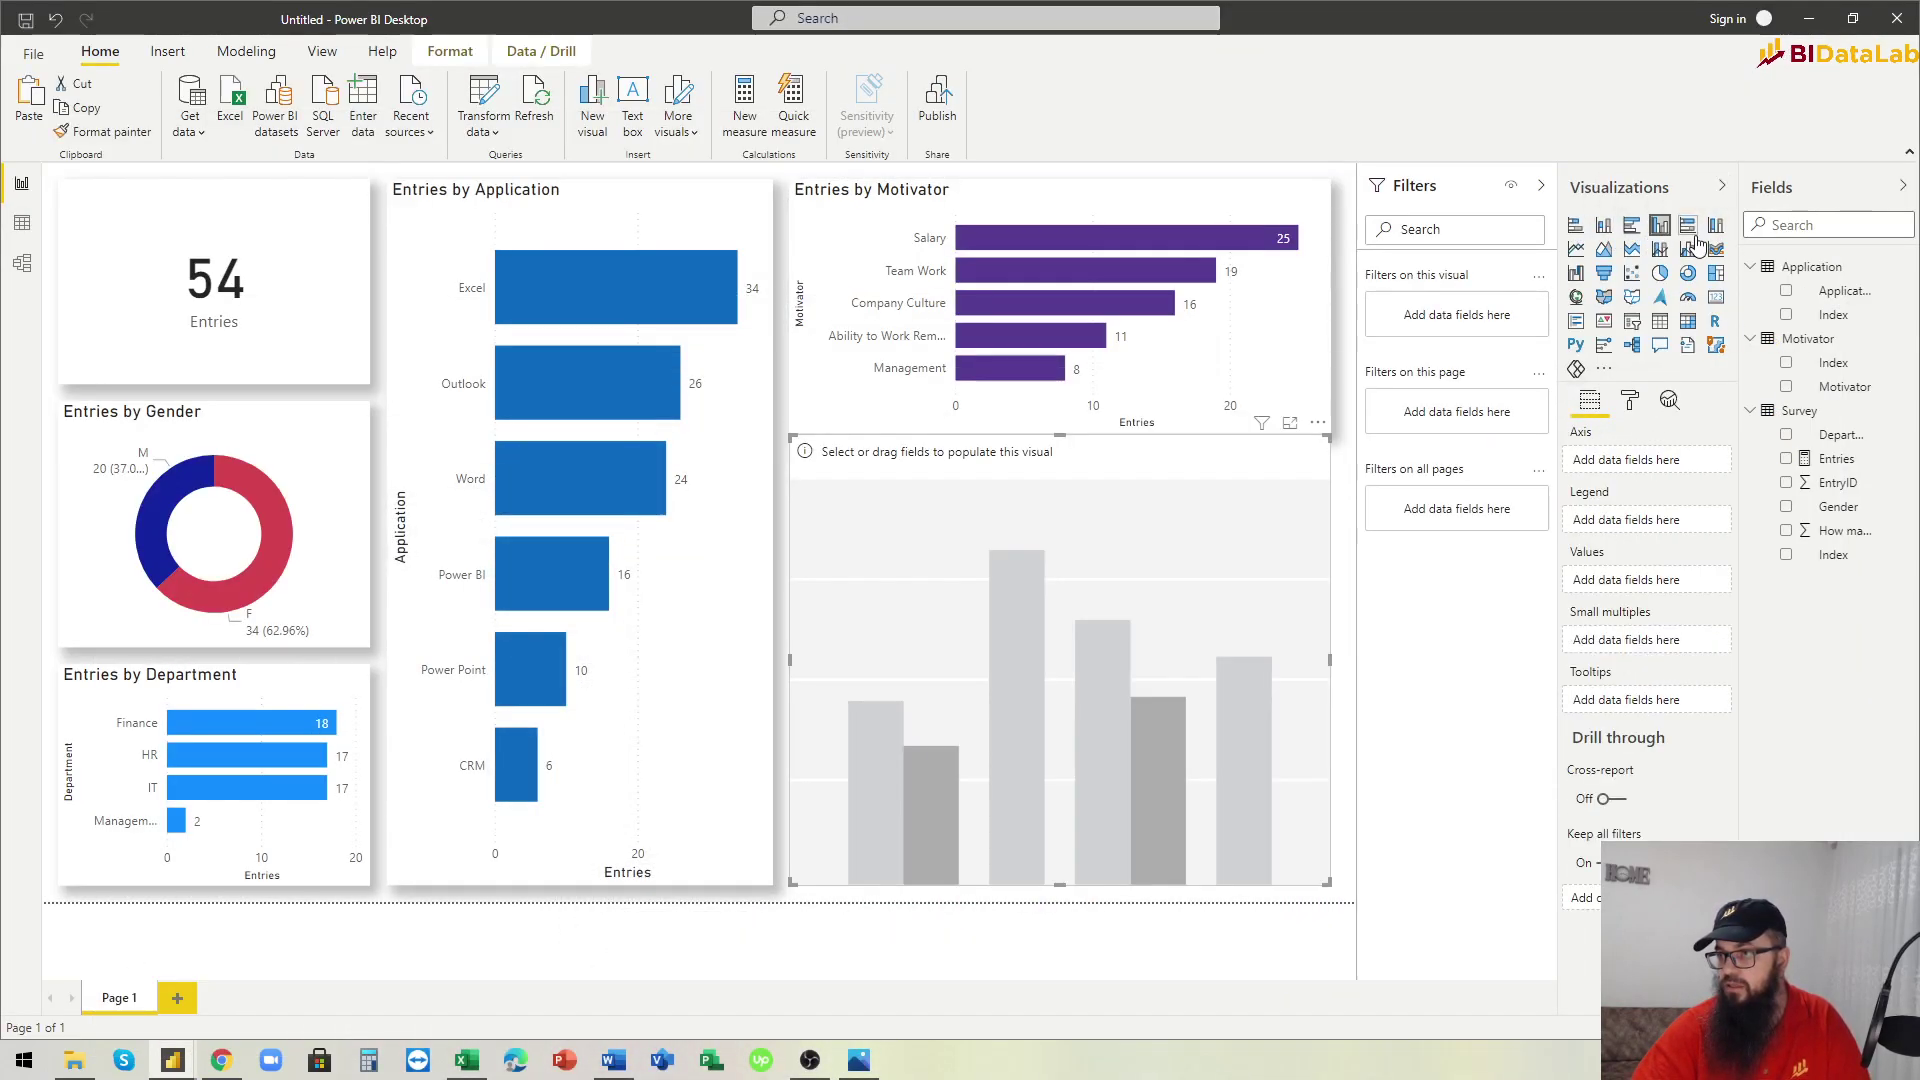
left_click(1786, 459)
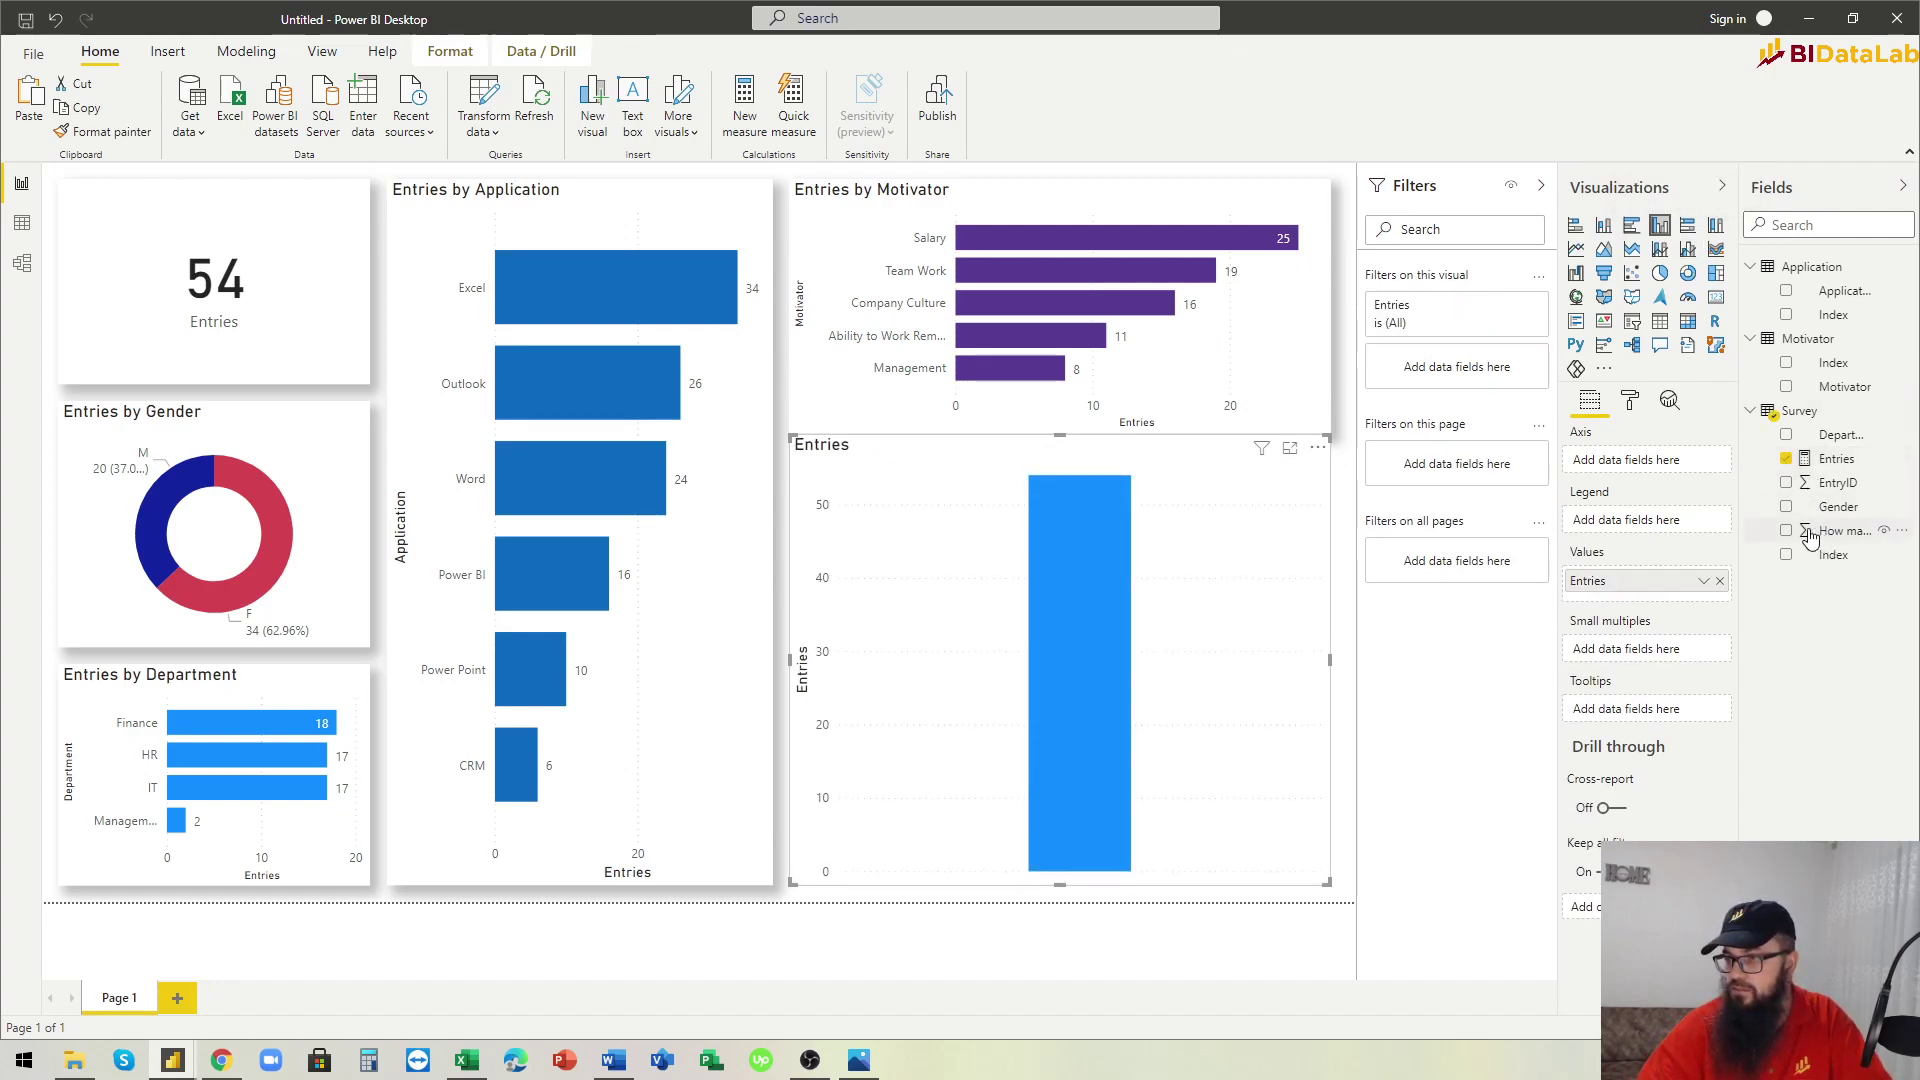
left_click_drag(1840, 531, 1634, 469)
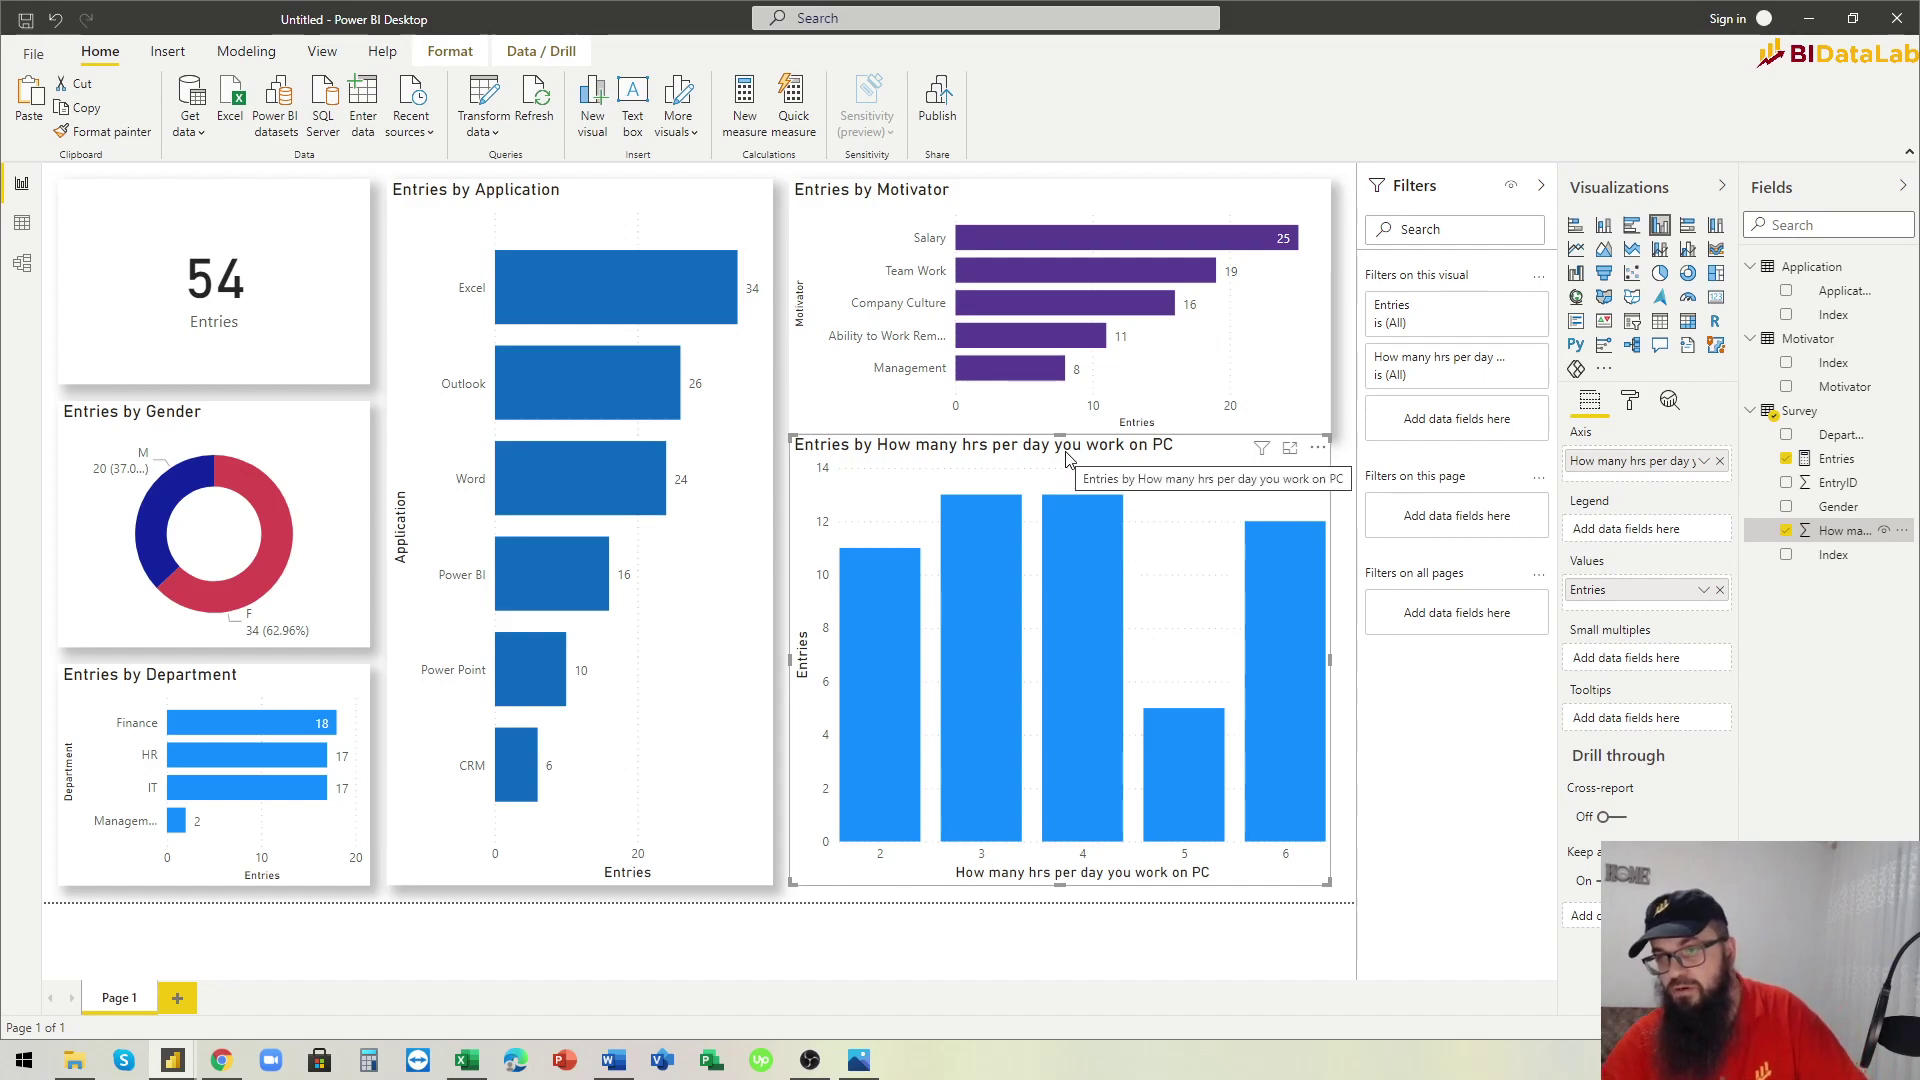
left_click_drag(1061, 437, 1062, 453)
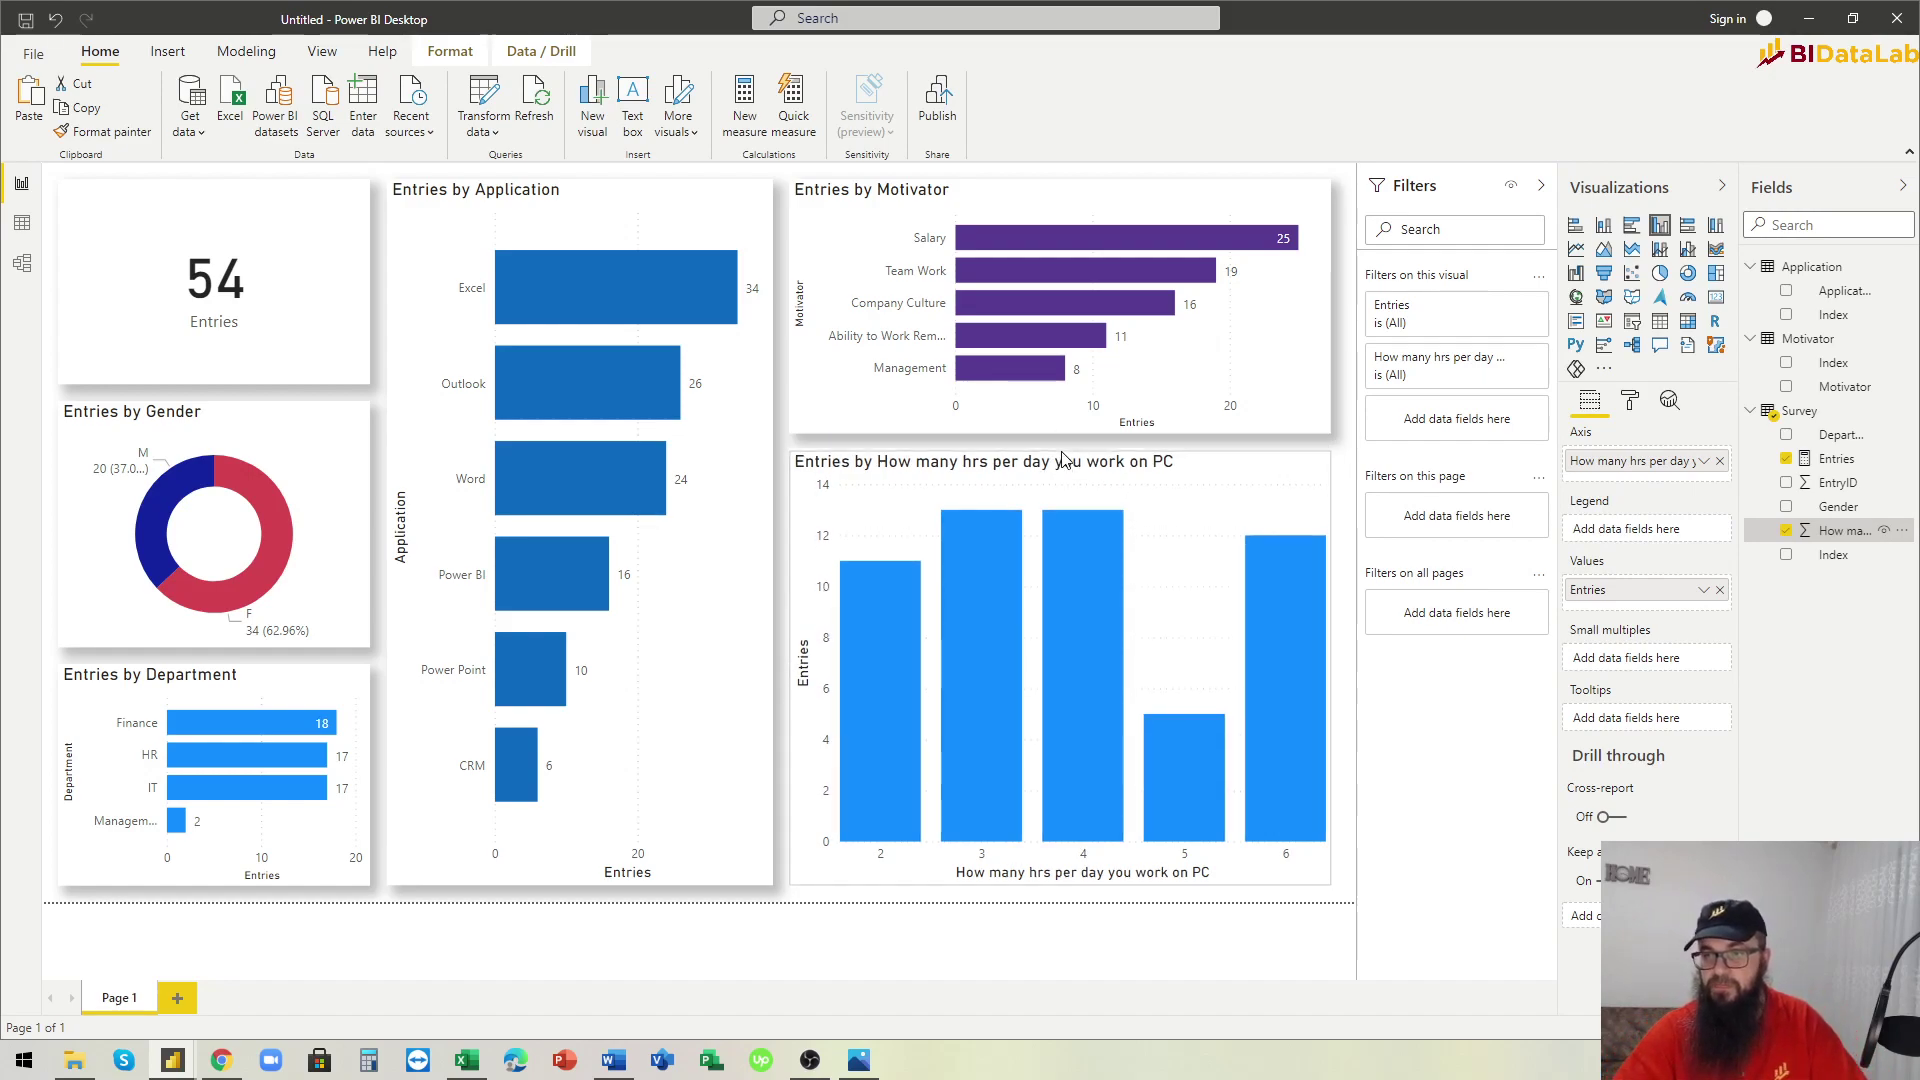
Change the default column color of the PC hours chart to dark orange-brown.
left_click(1629, 400)
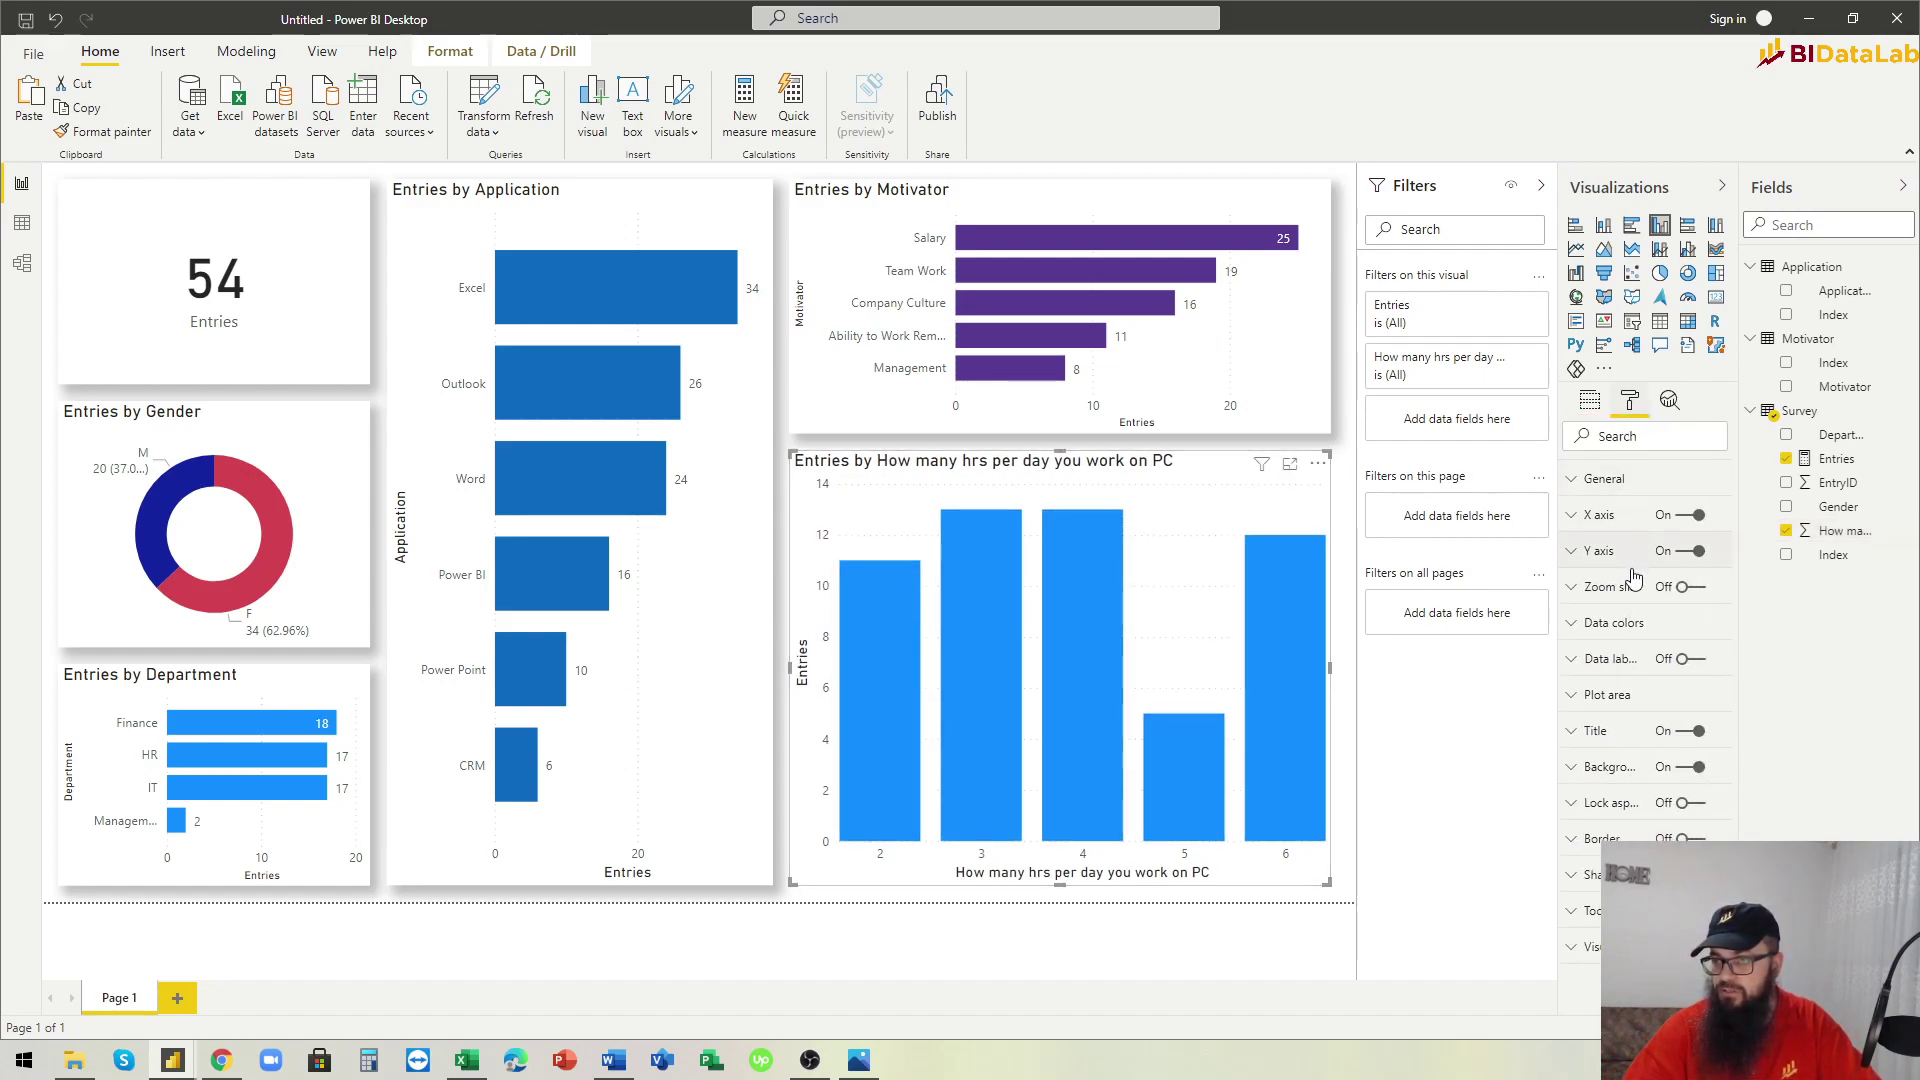
left_click(1619, 624)
left_click(1607, 755)
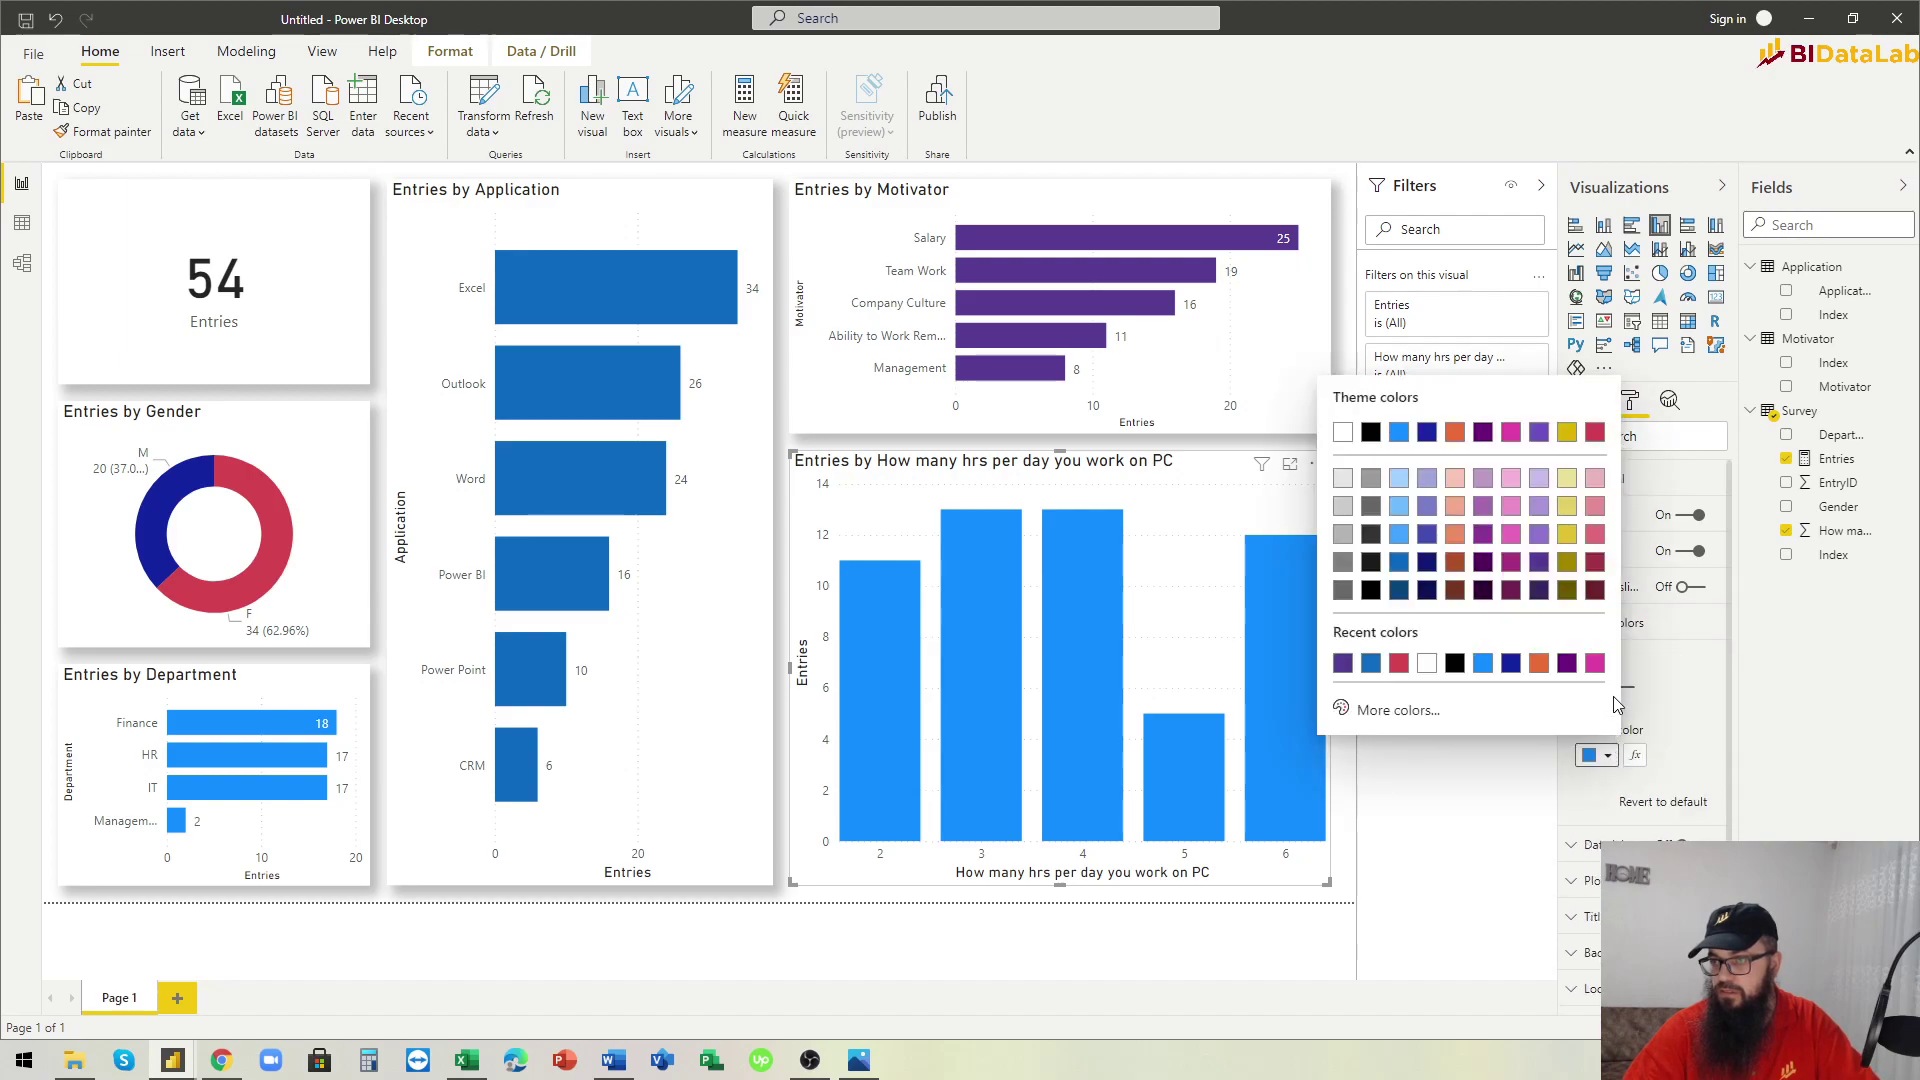
left_click(1455, 561)
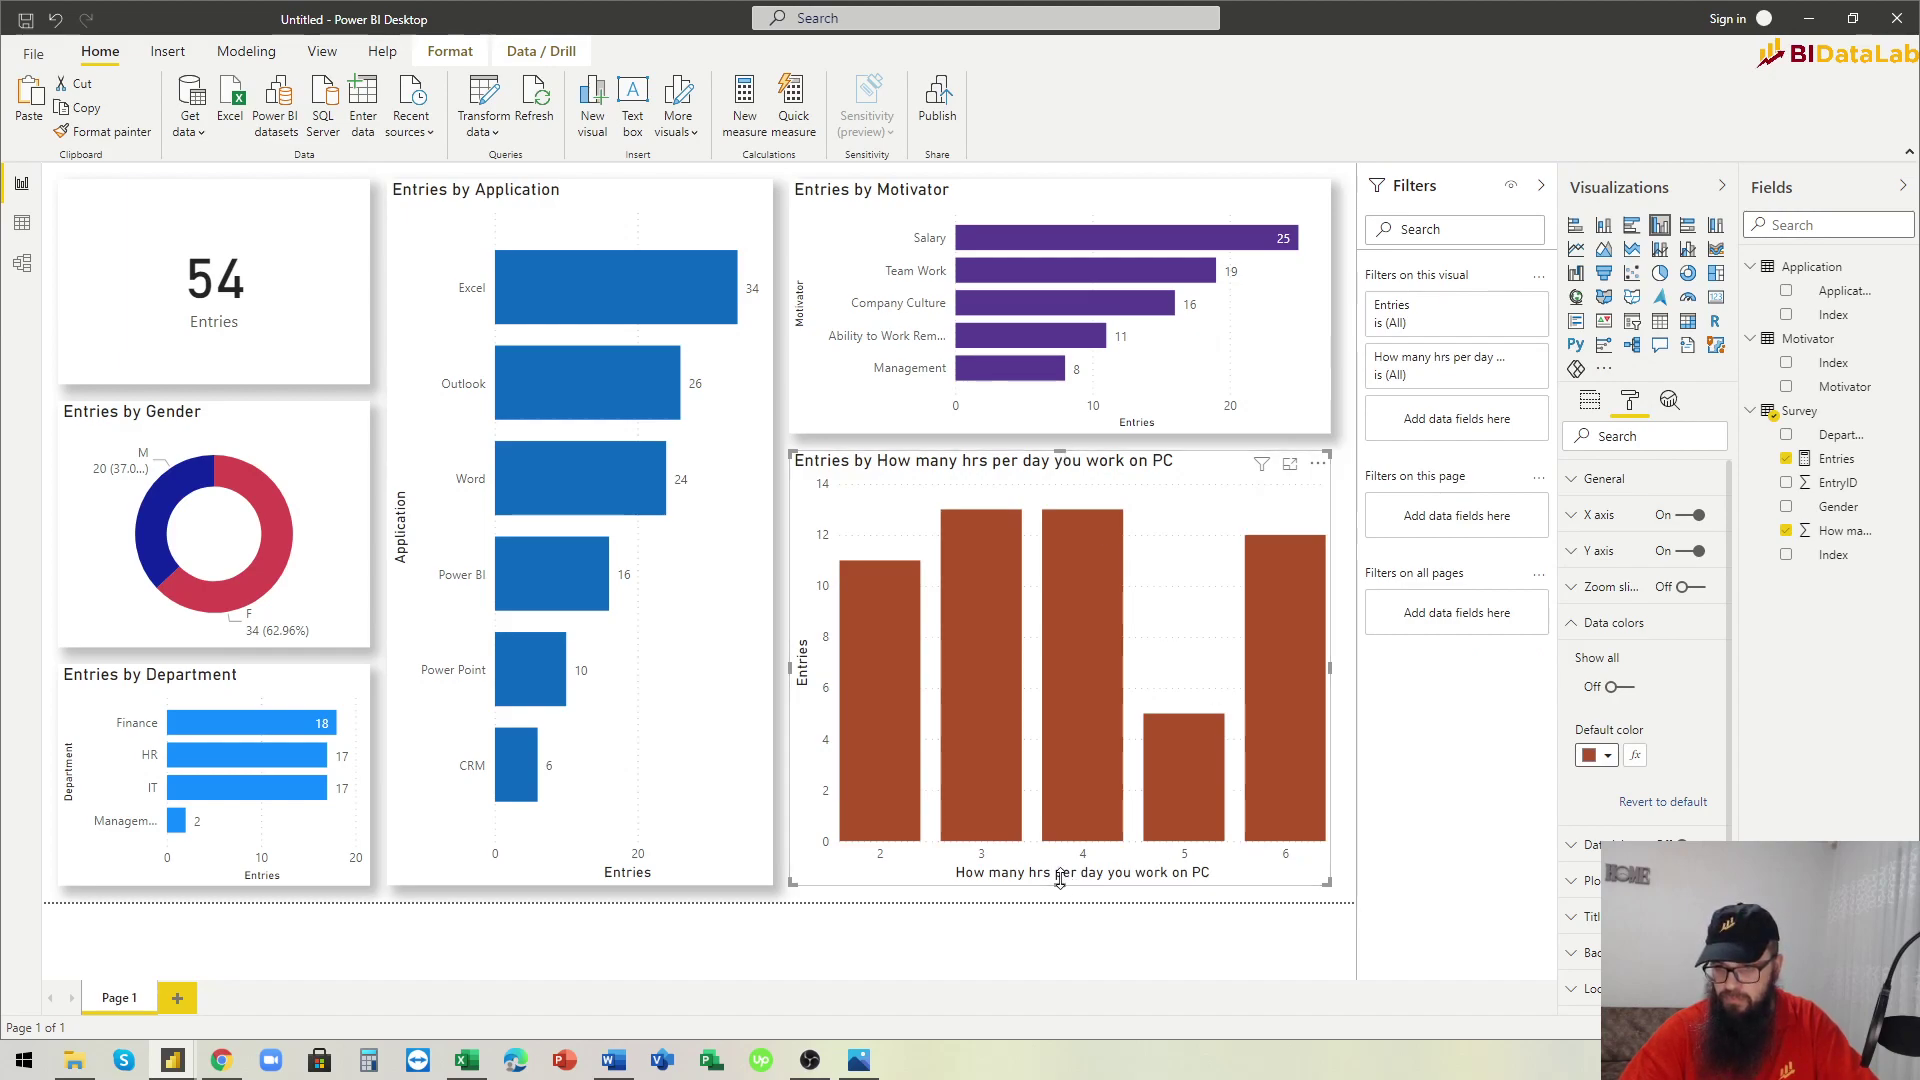
left_click(927, 908)
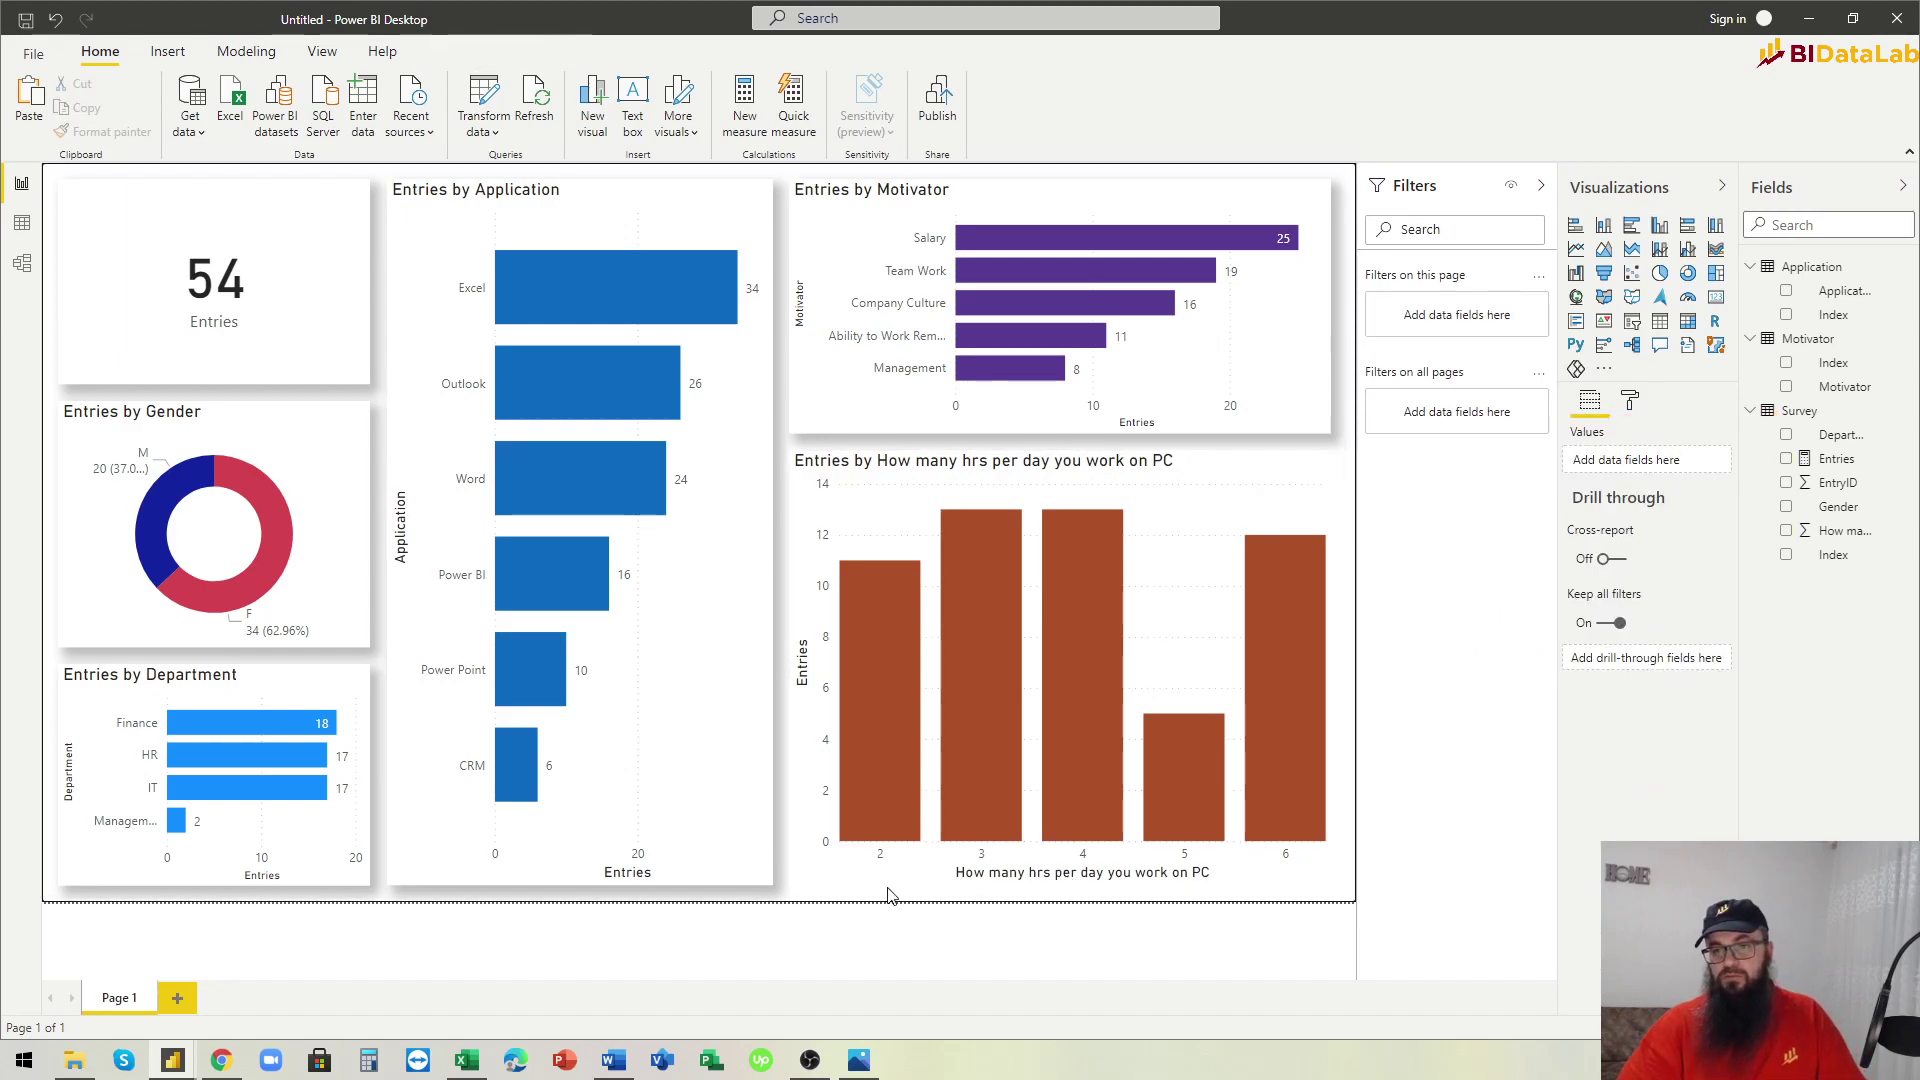
Turn on the shadow for the PC hours column chart to match the other visuals.
left_click(957, 470)
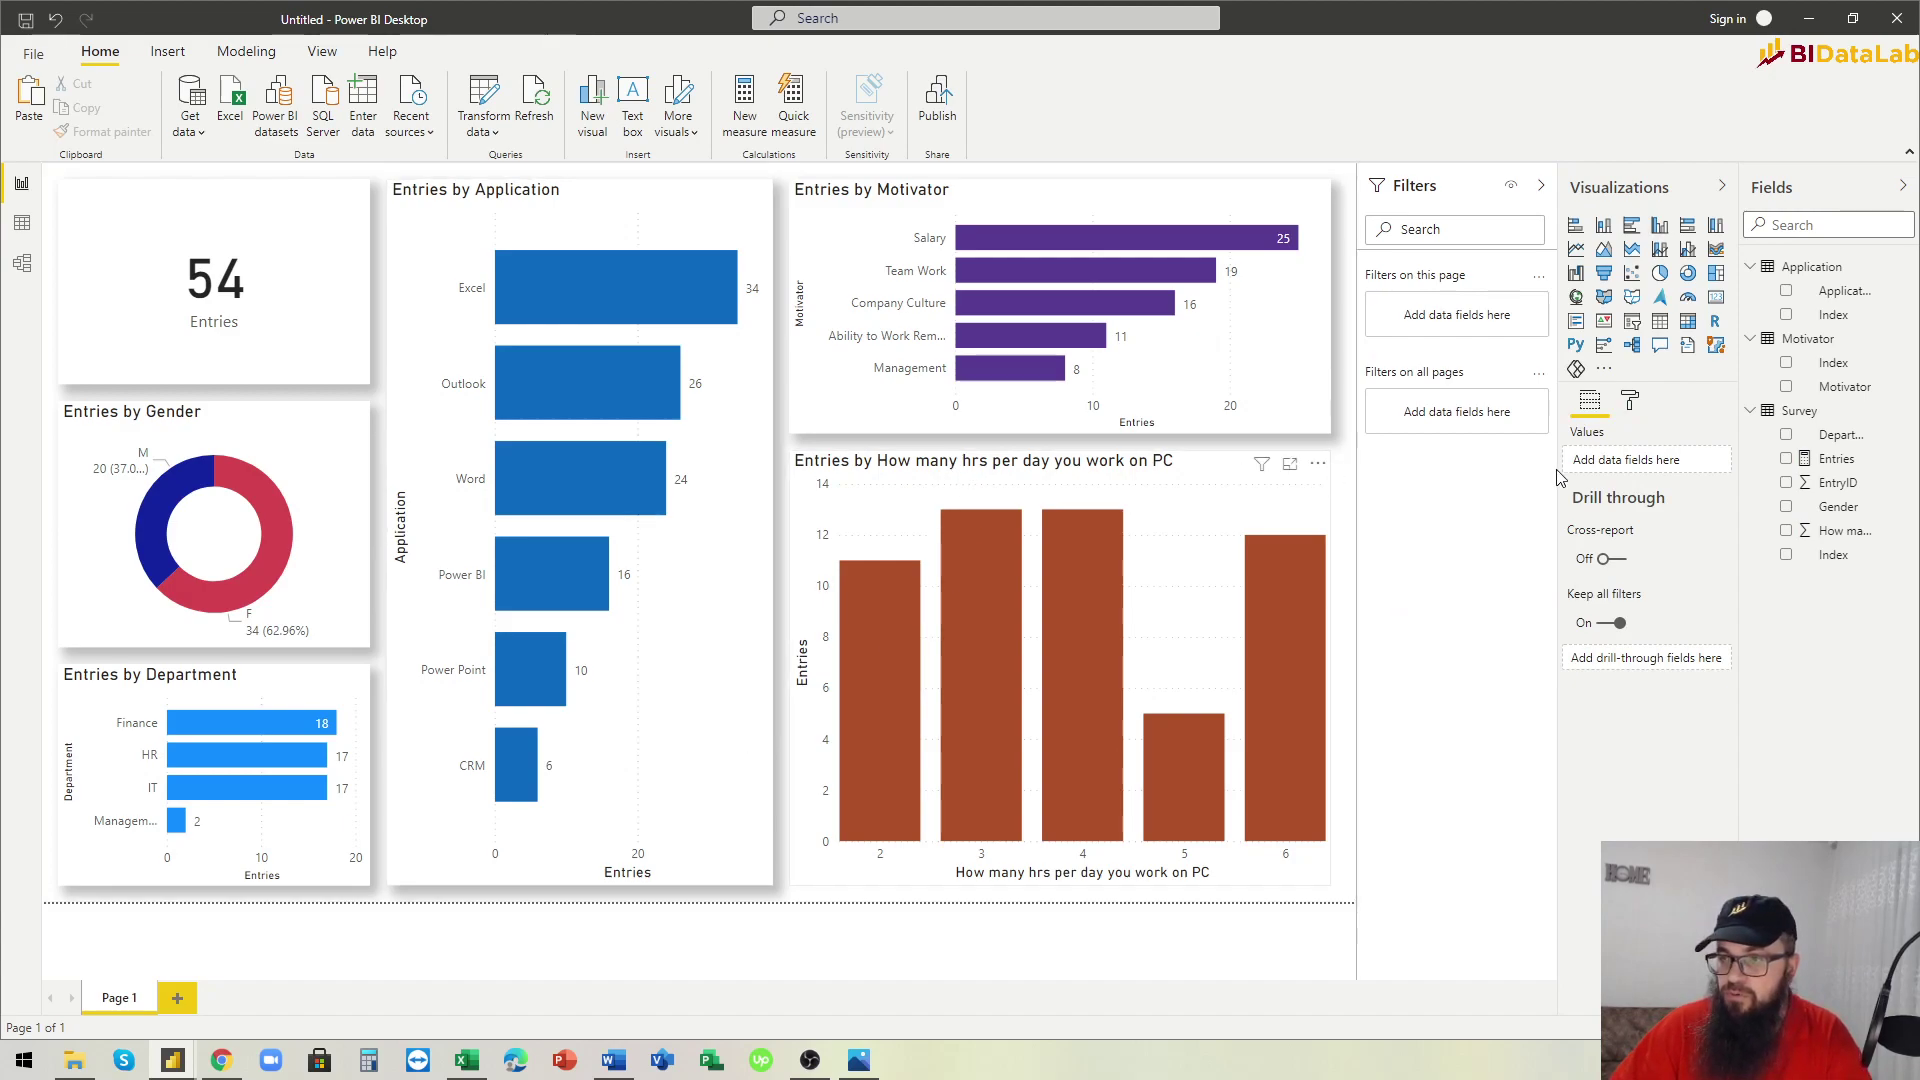
left_click(1629, 401)
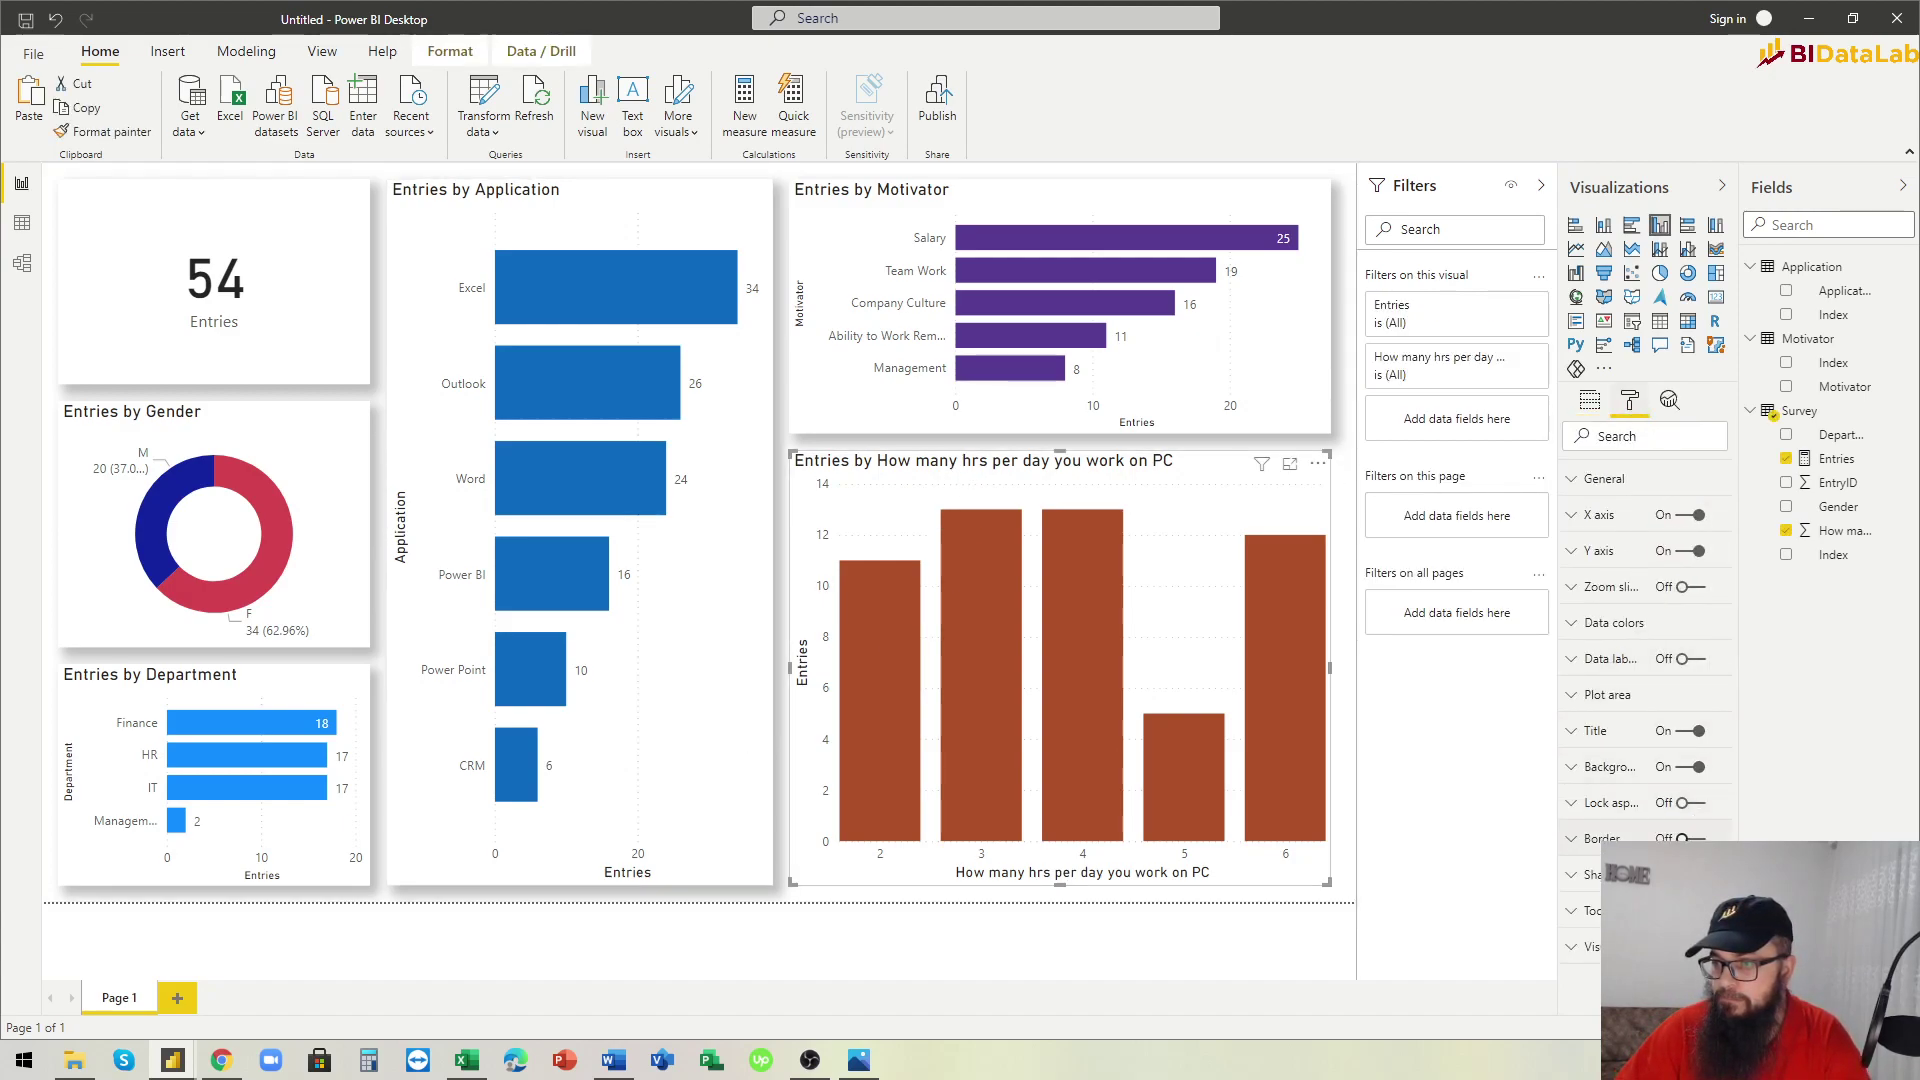
left_click(838, 908)
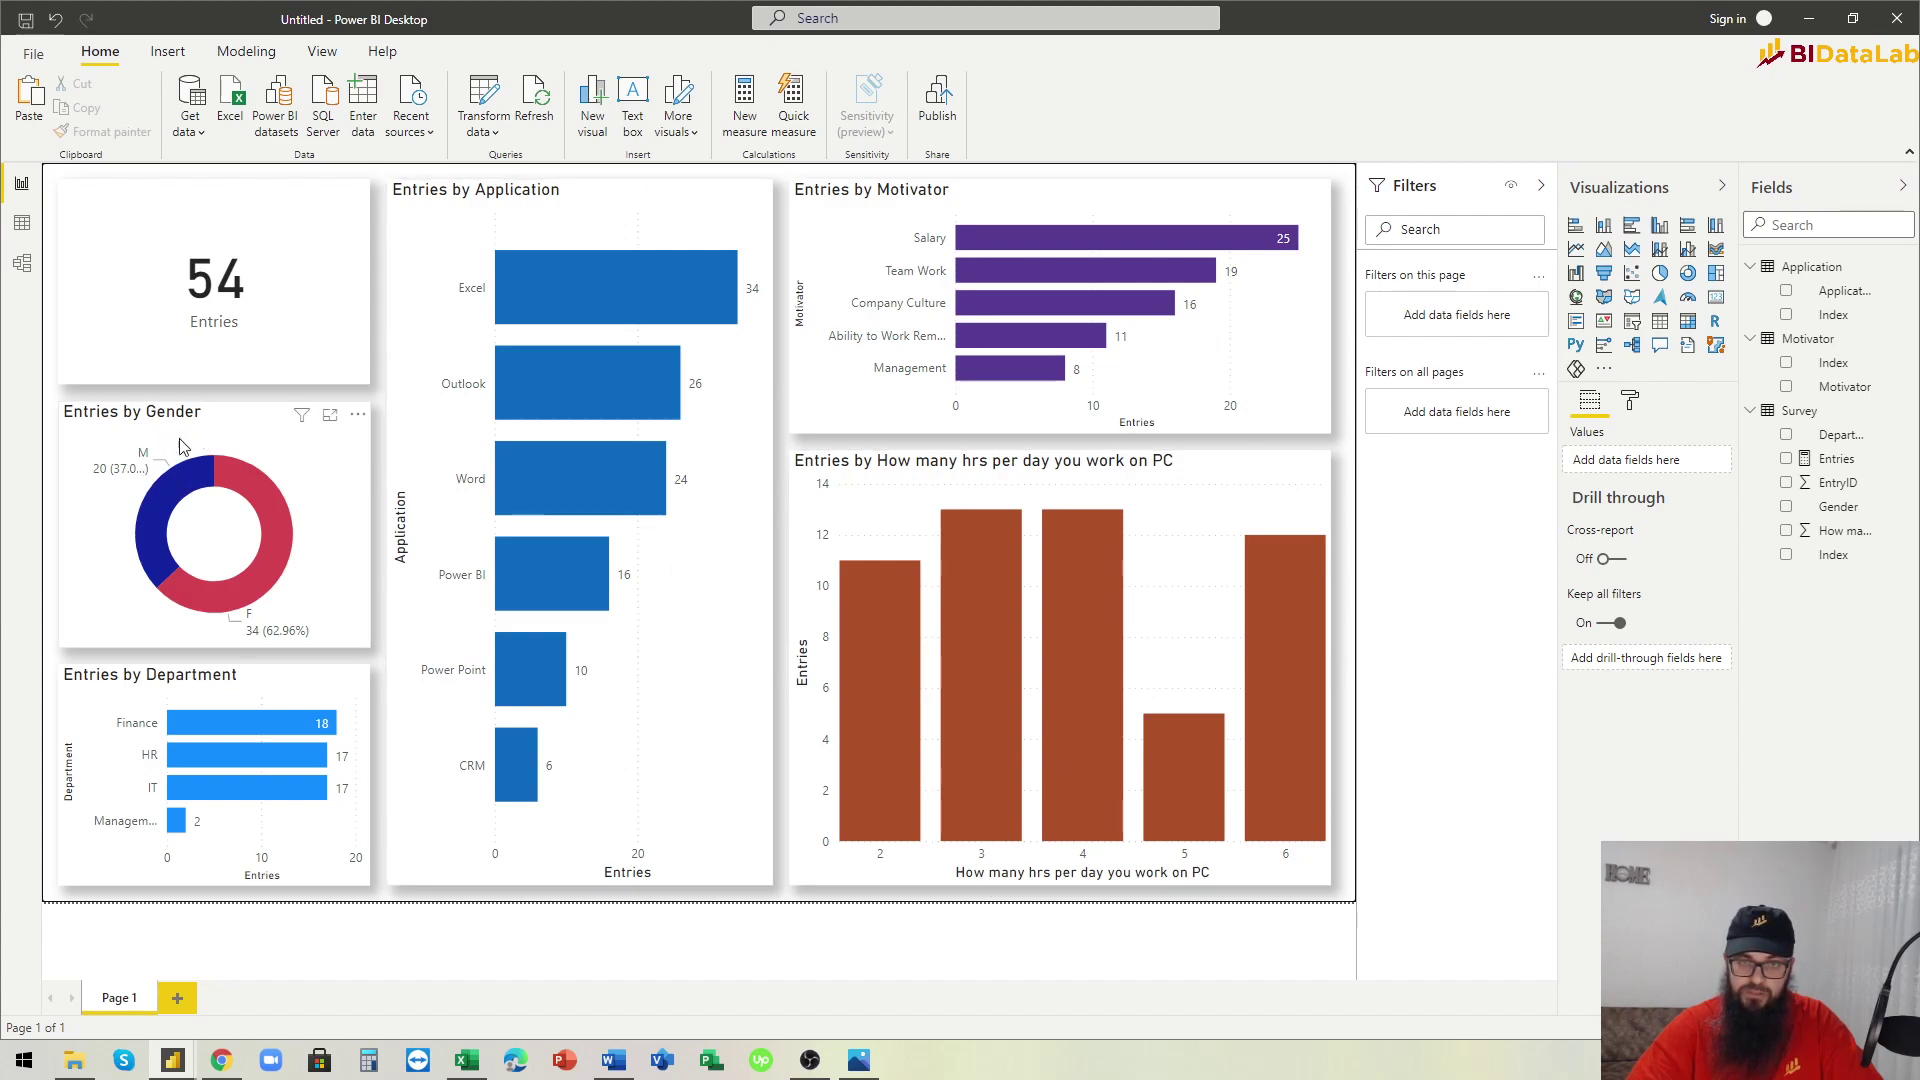
Cross-highlight the report by gender M, examine the Excel, Outlook and Word bars, and clear the selection.
left_click(172, 503)
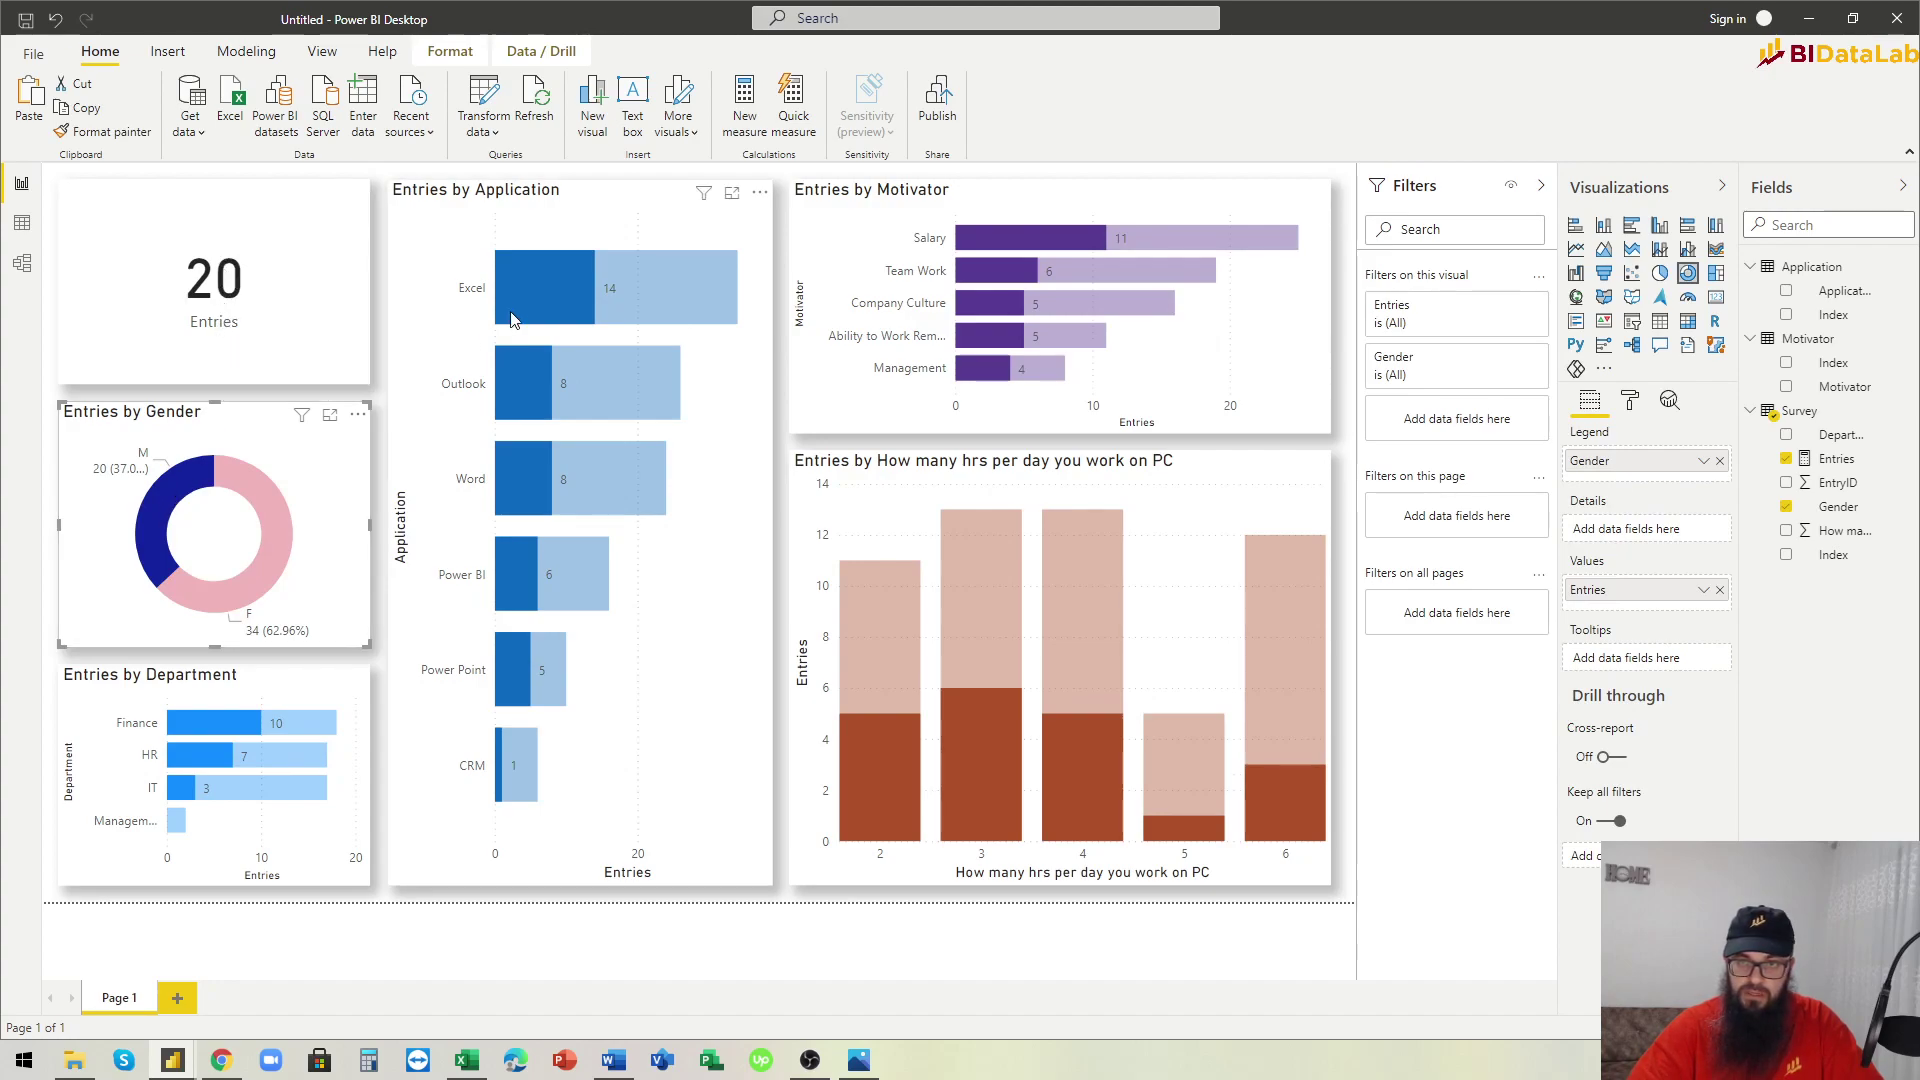
mouse_move(610, 300)
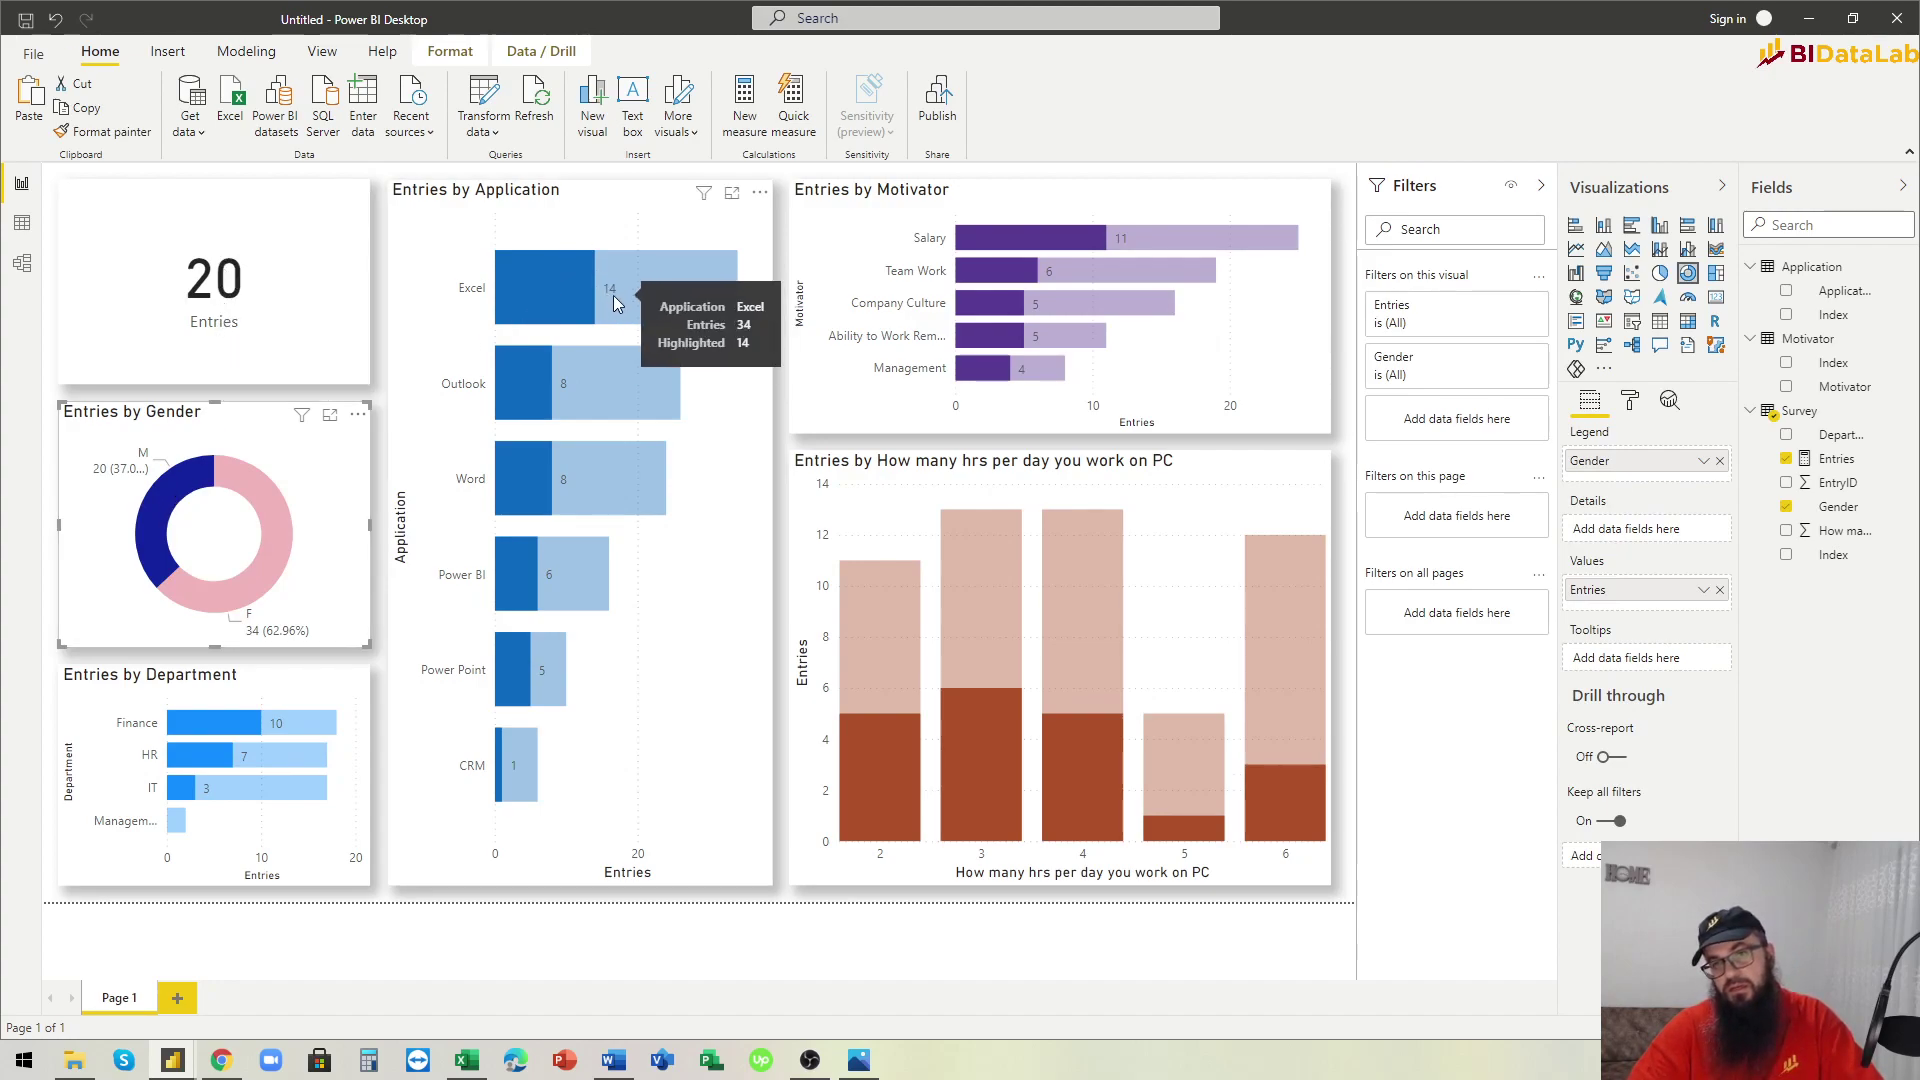
mouse_move(566, 393)
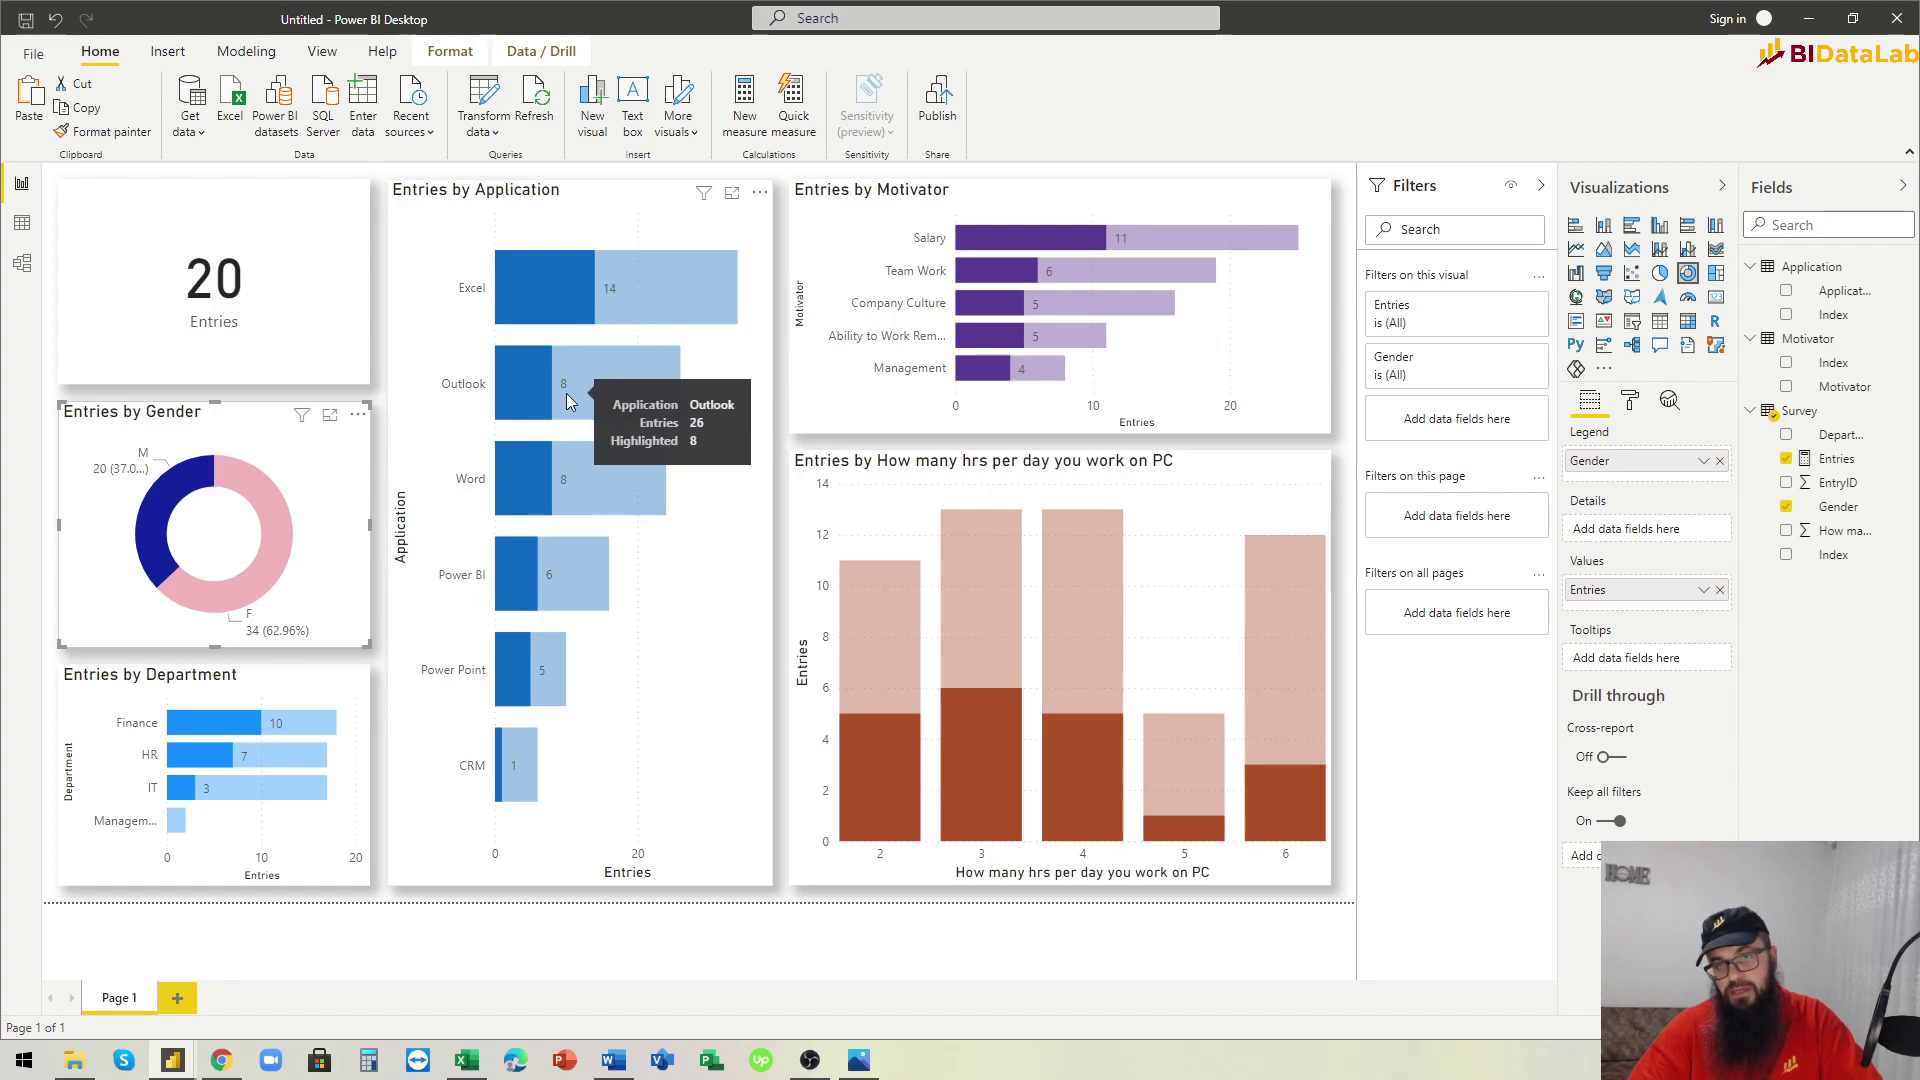
mouse_move(559, 470)
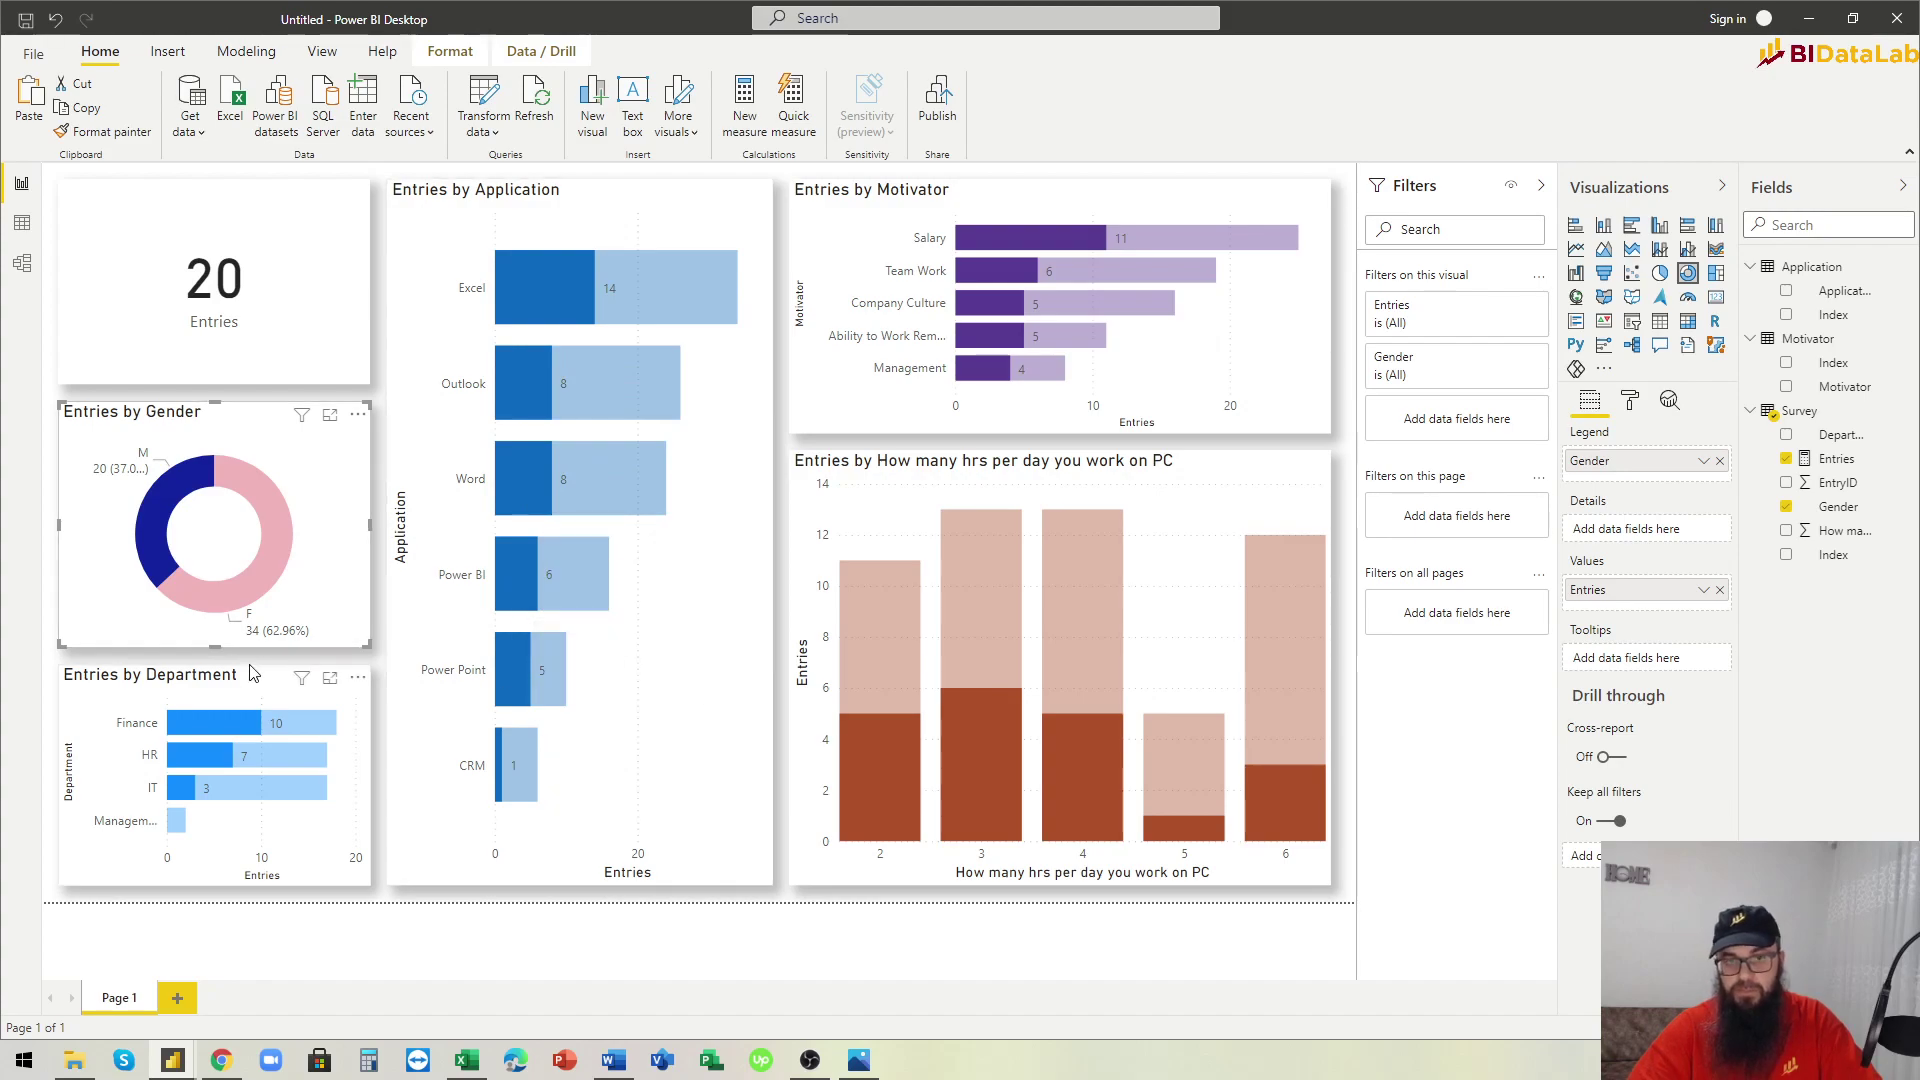
left_click(262, 626)
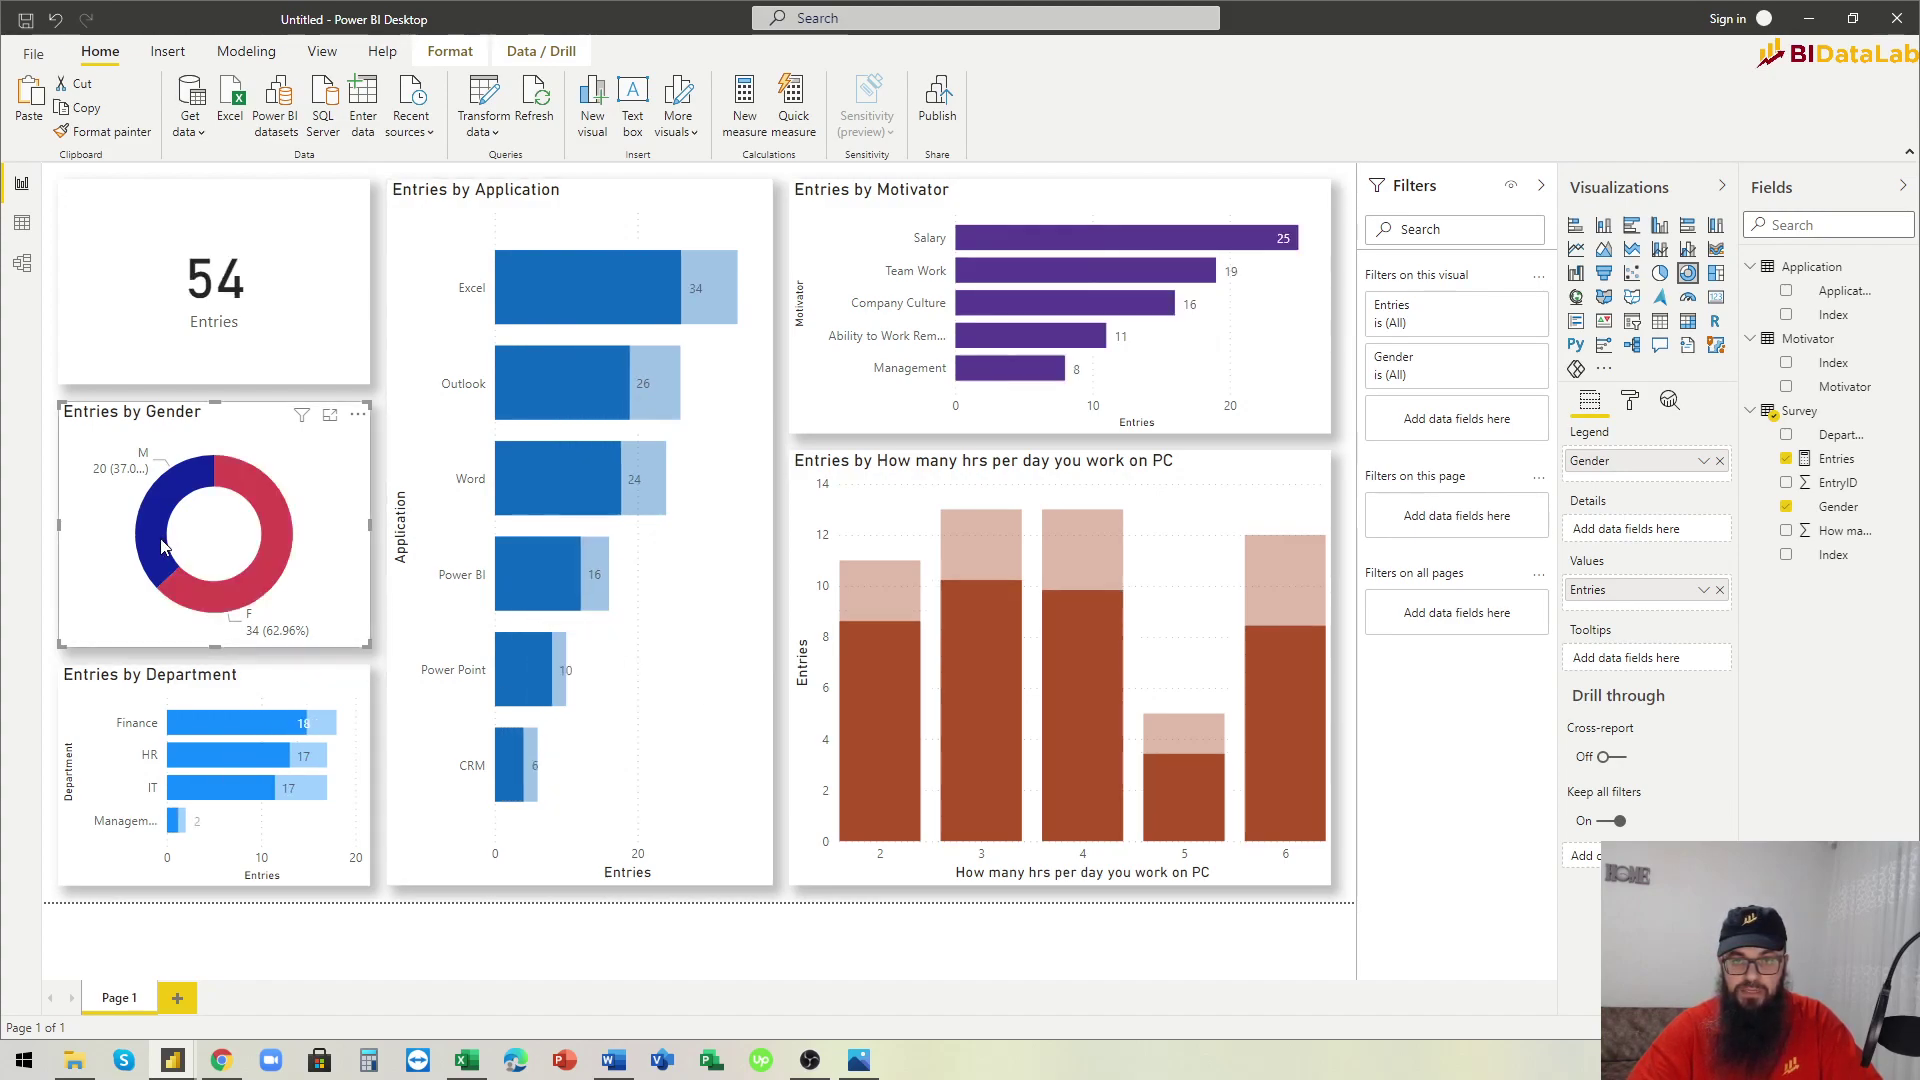
Cross-highlight the report by Outlook and by Power BI, examine the department and motivator charts, and clear the selection.
left_click(585, 396)
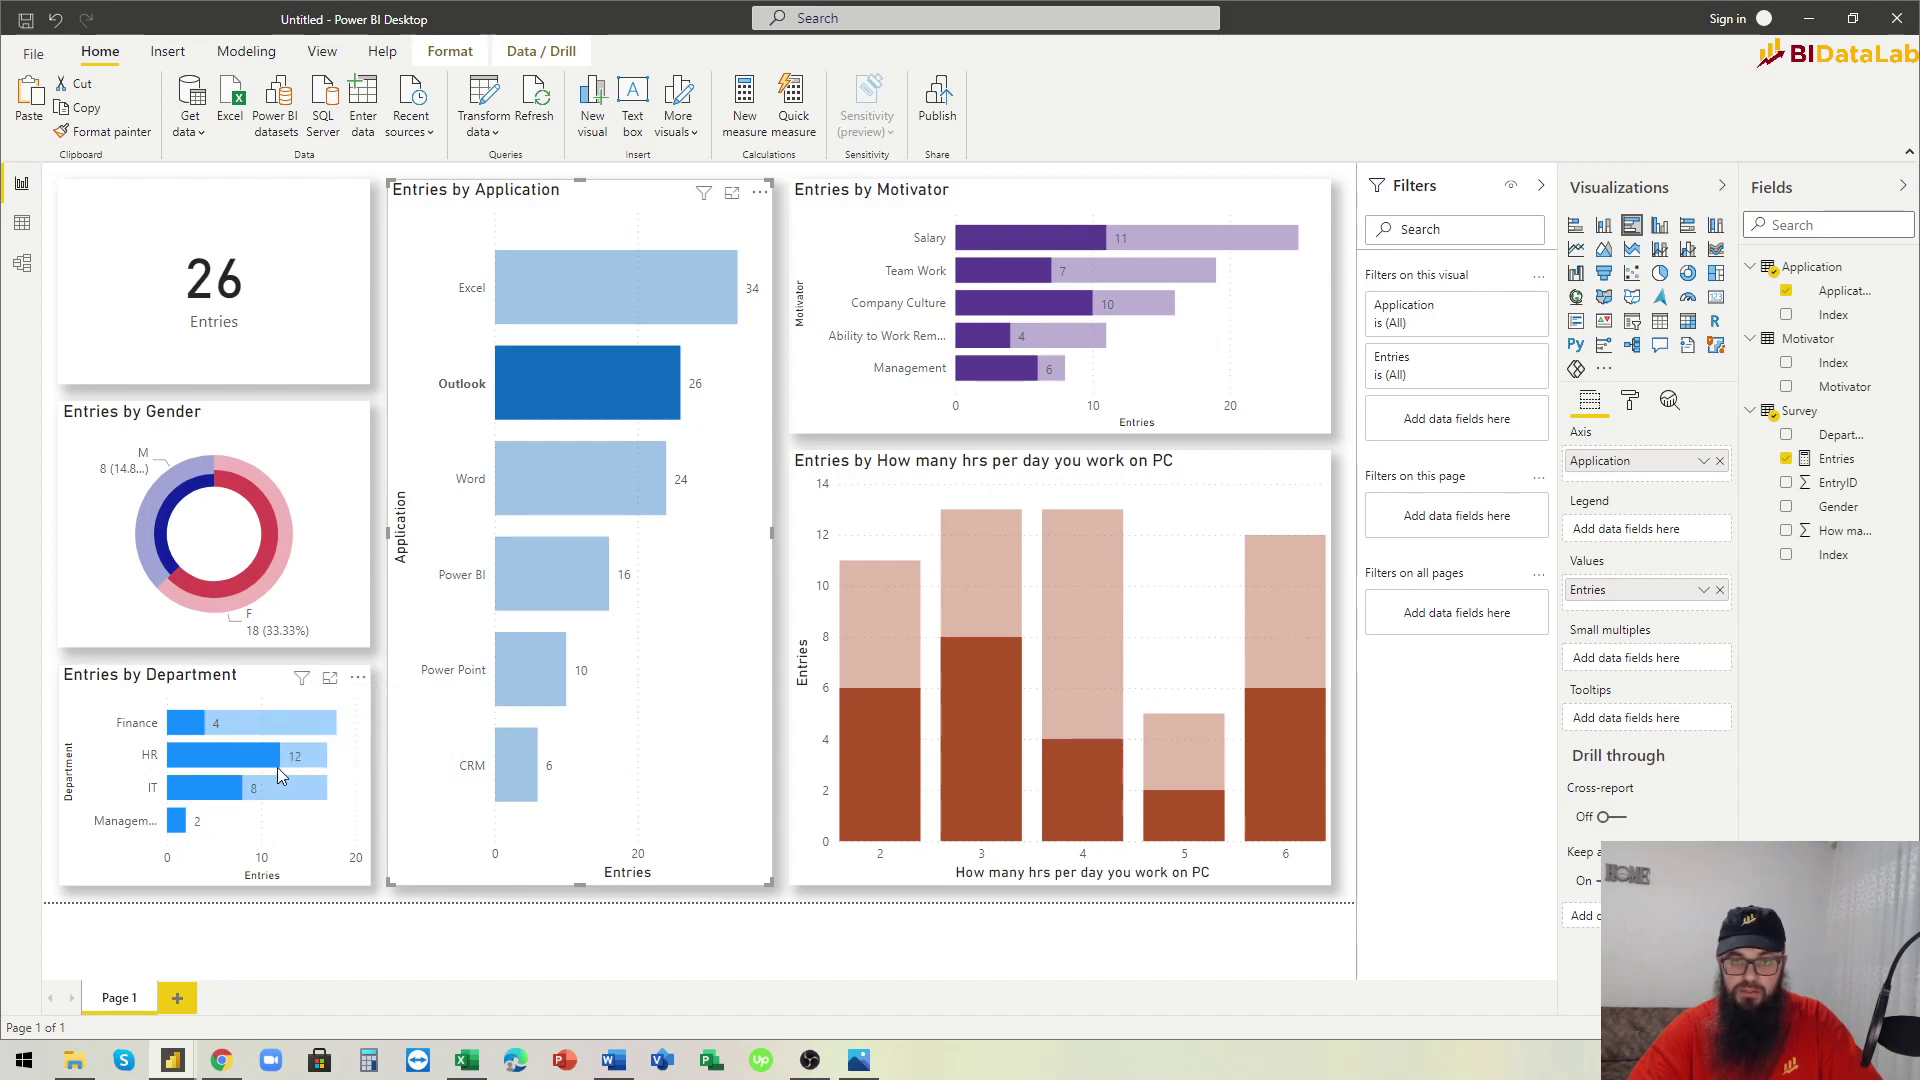
mouse_move(262, 766)
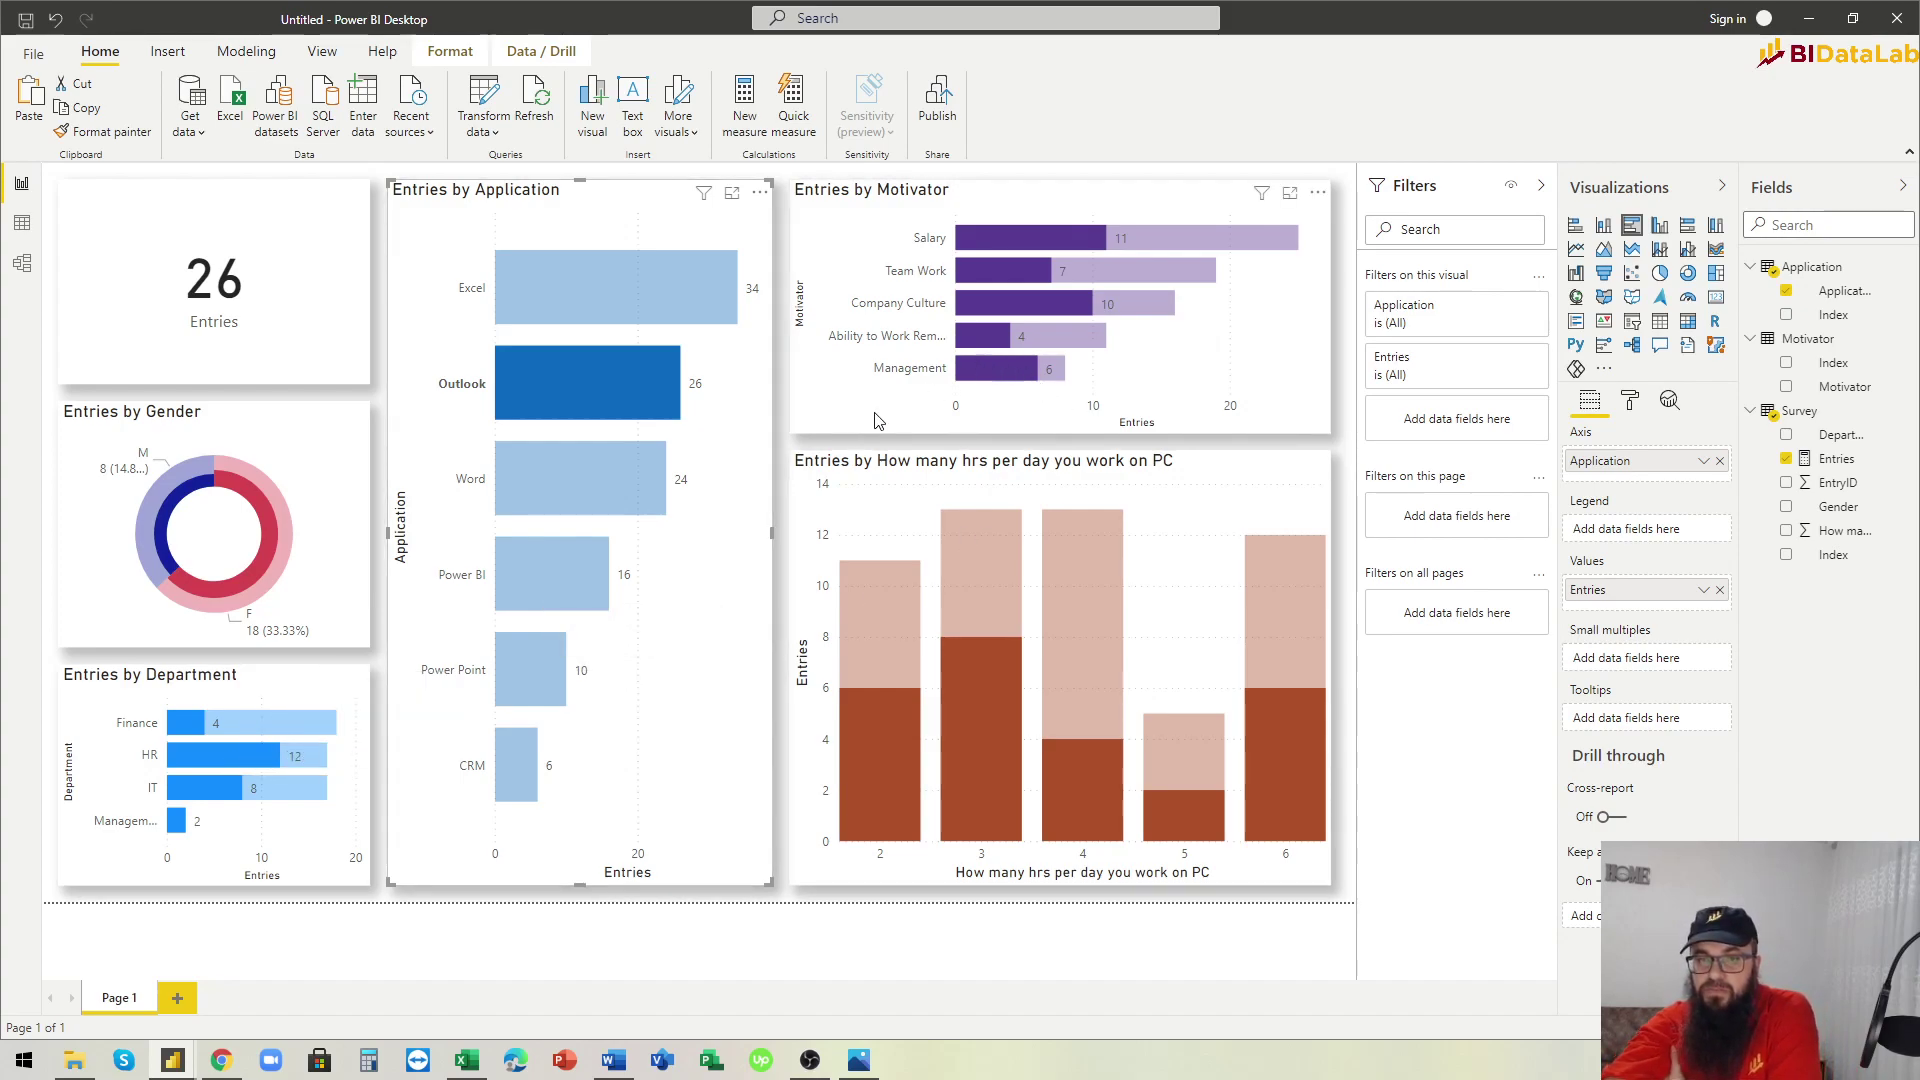
left_click(584, 592)
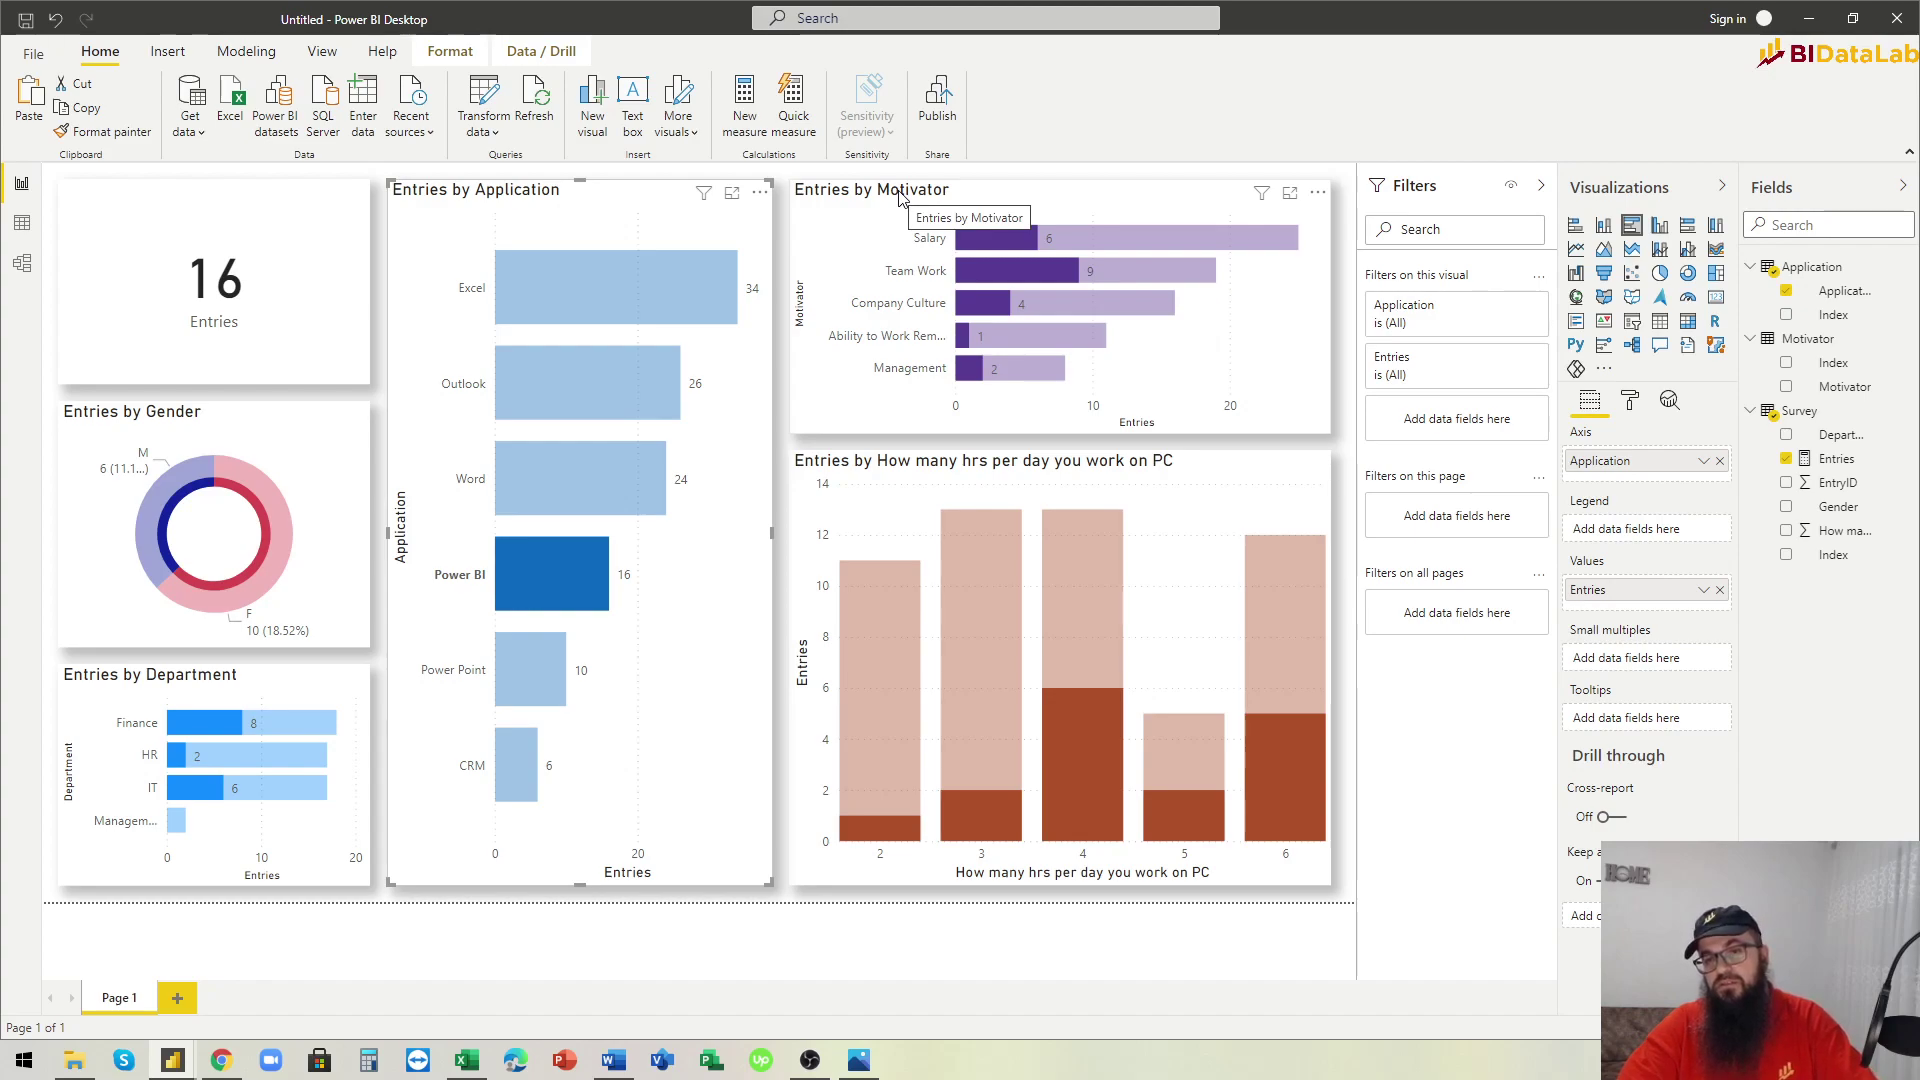
mouse_move(587, 599)
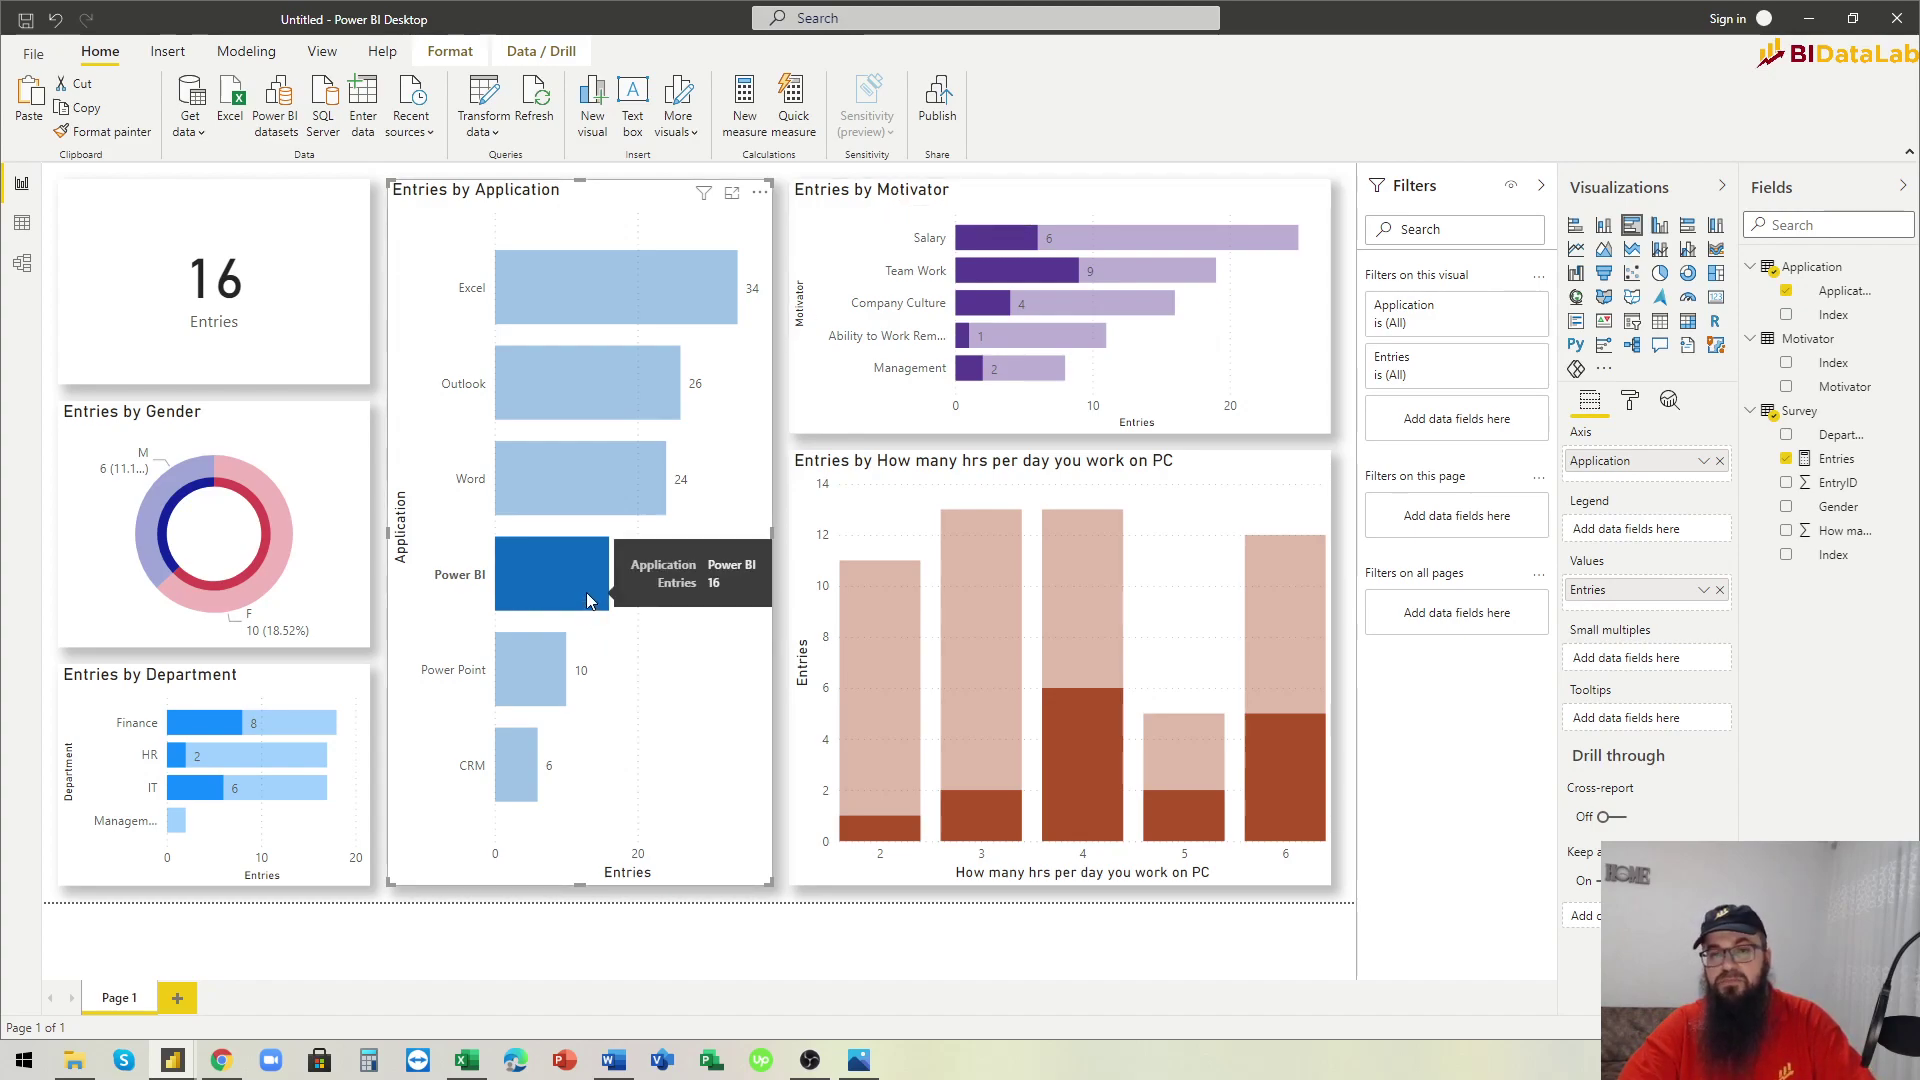
mouse_move(1061, 279)
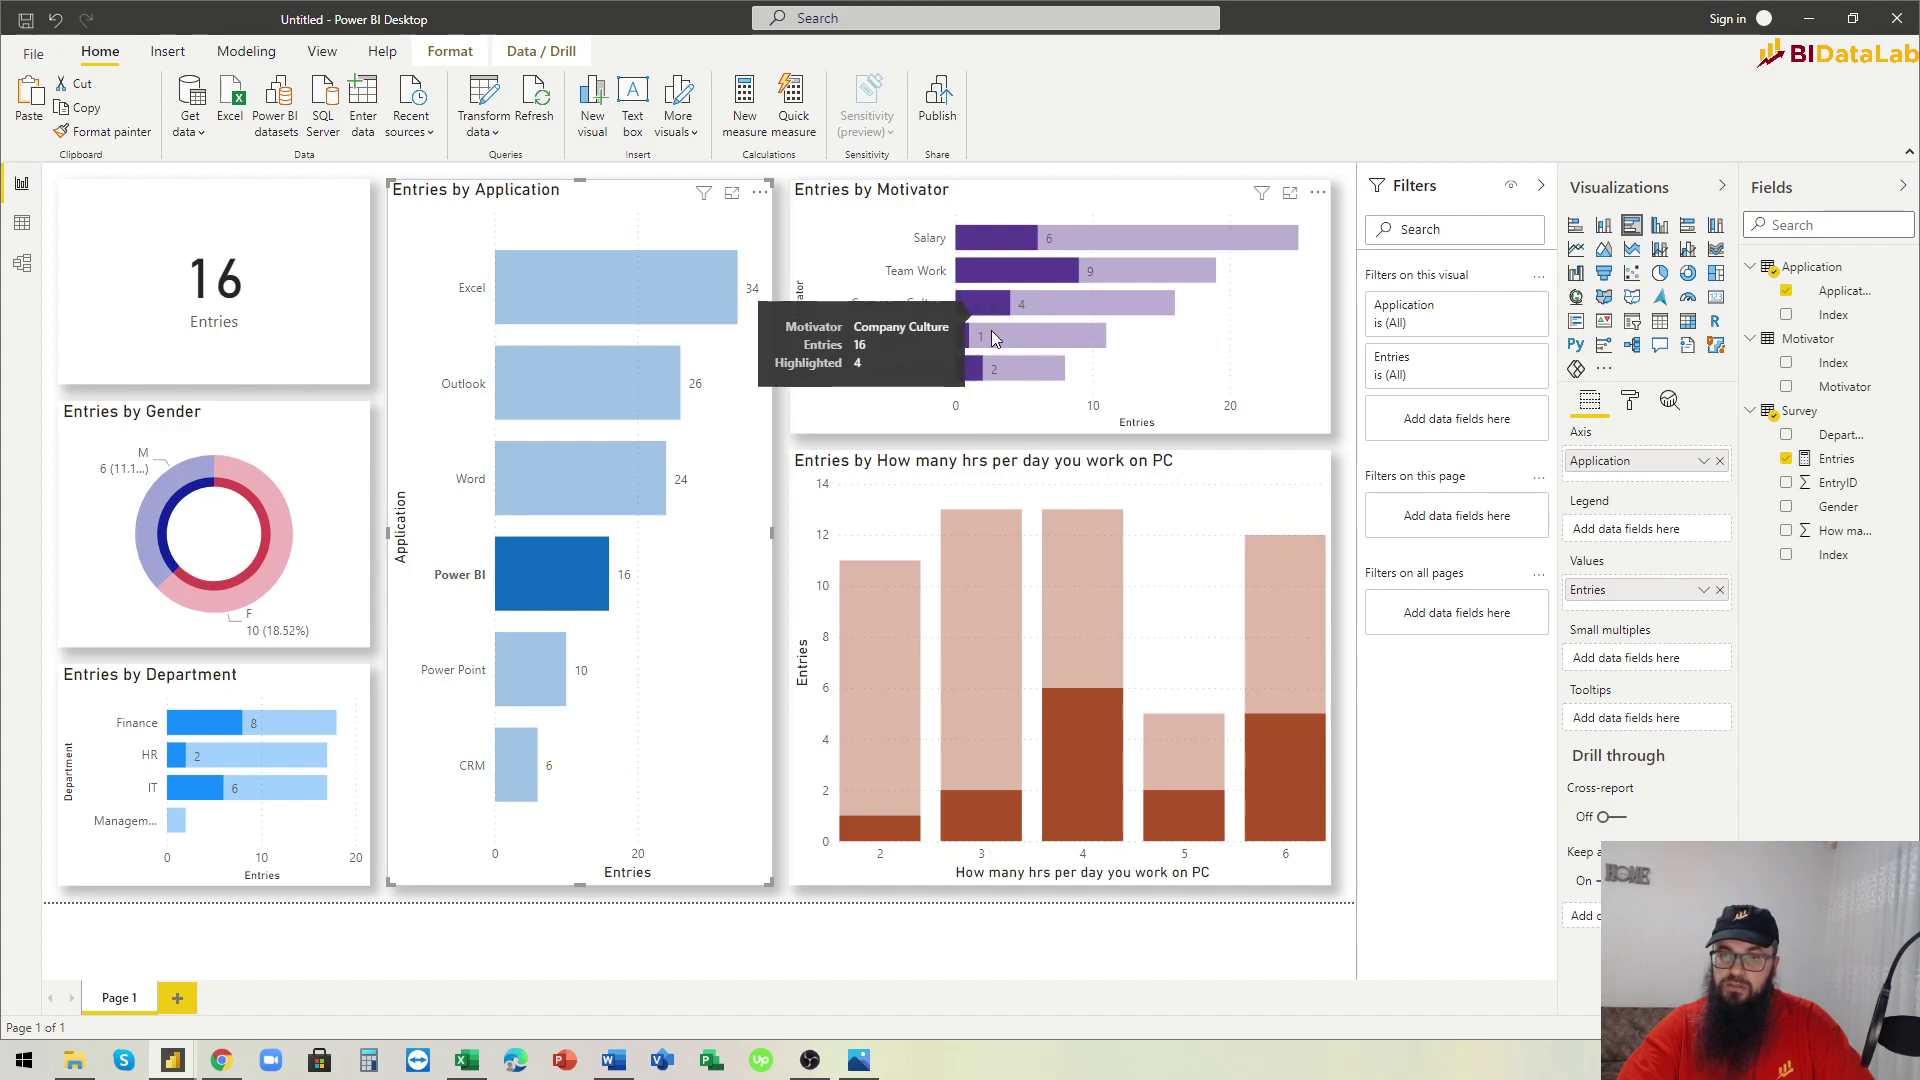
left_click(574, 573)
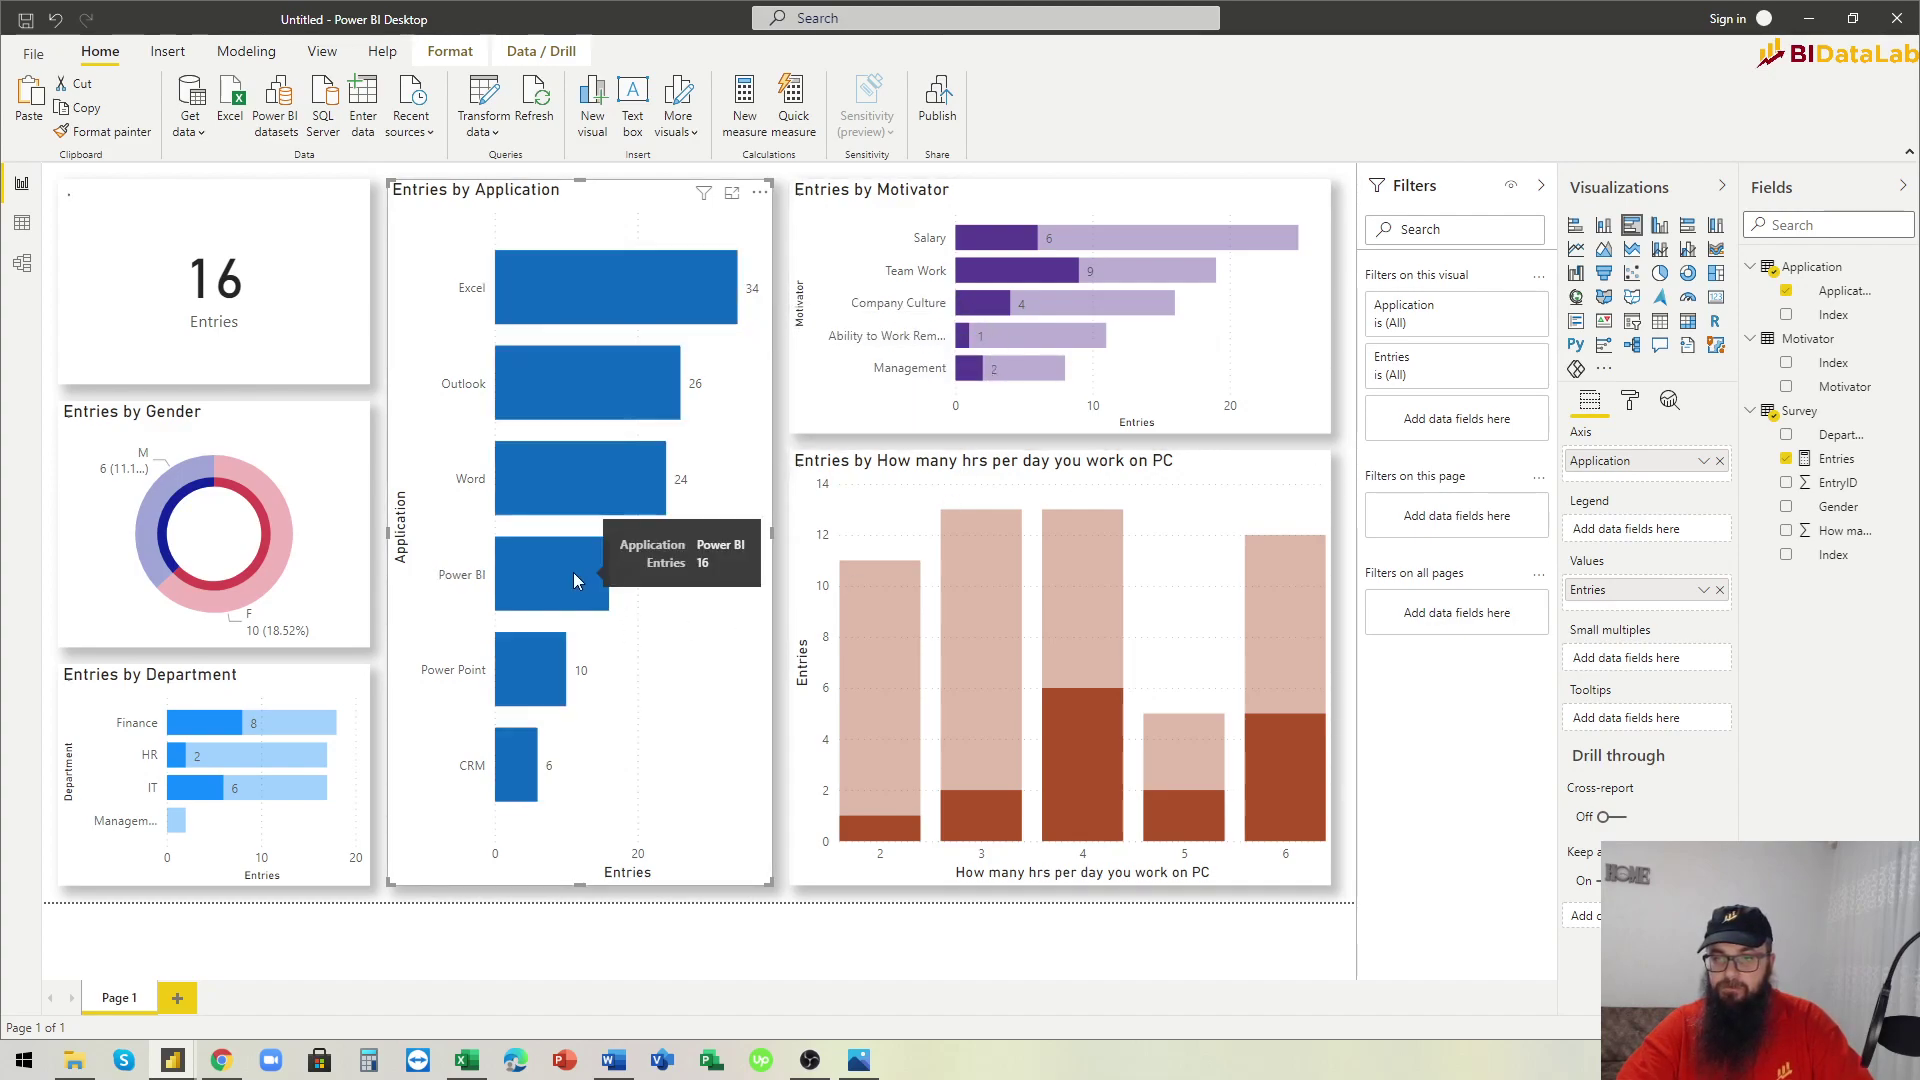
Cross-highlight the report by the 6-hour column of the PC hours chart, examine the application and gender charts, and clear the selection.
mouse_move(995, 716)
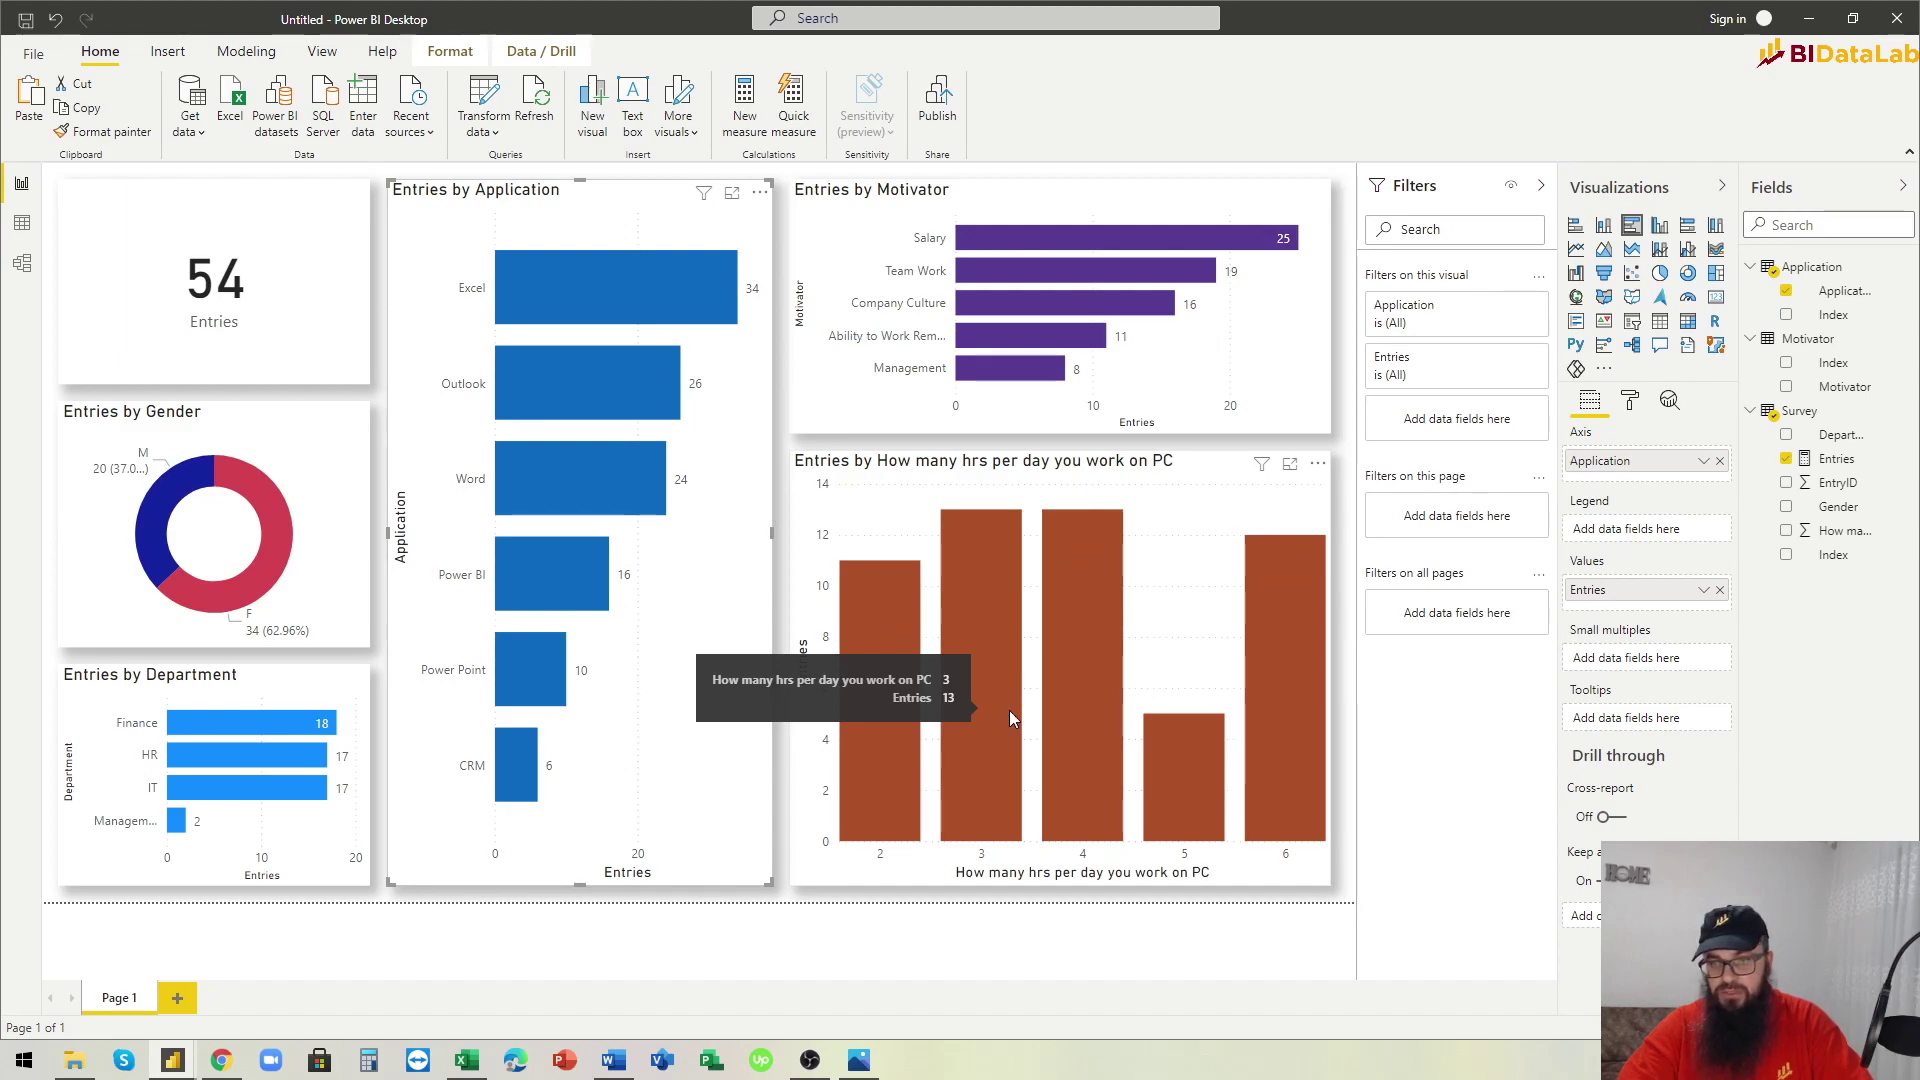
mouse_move(1276, 702)
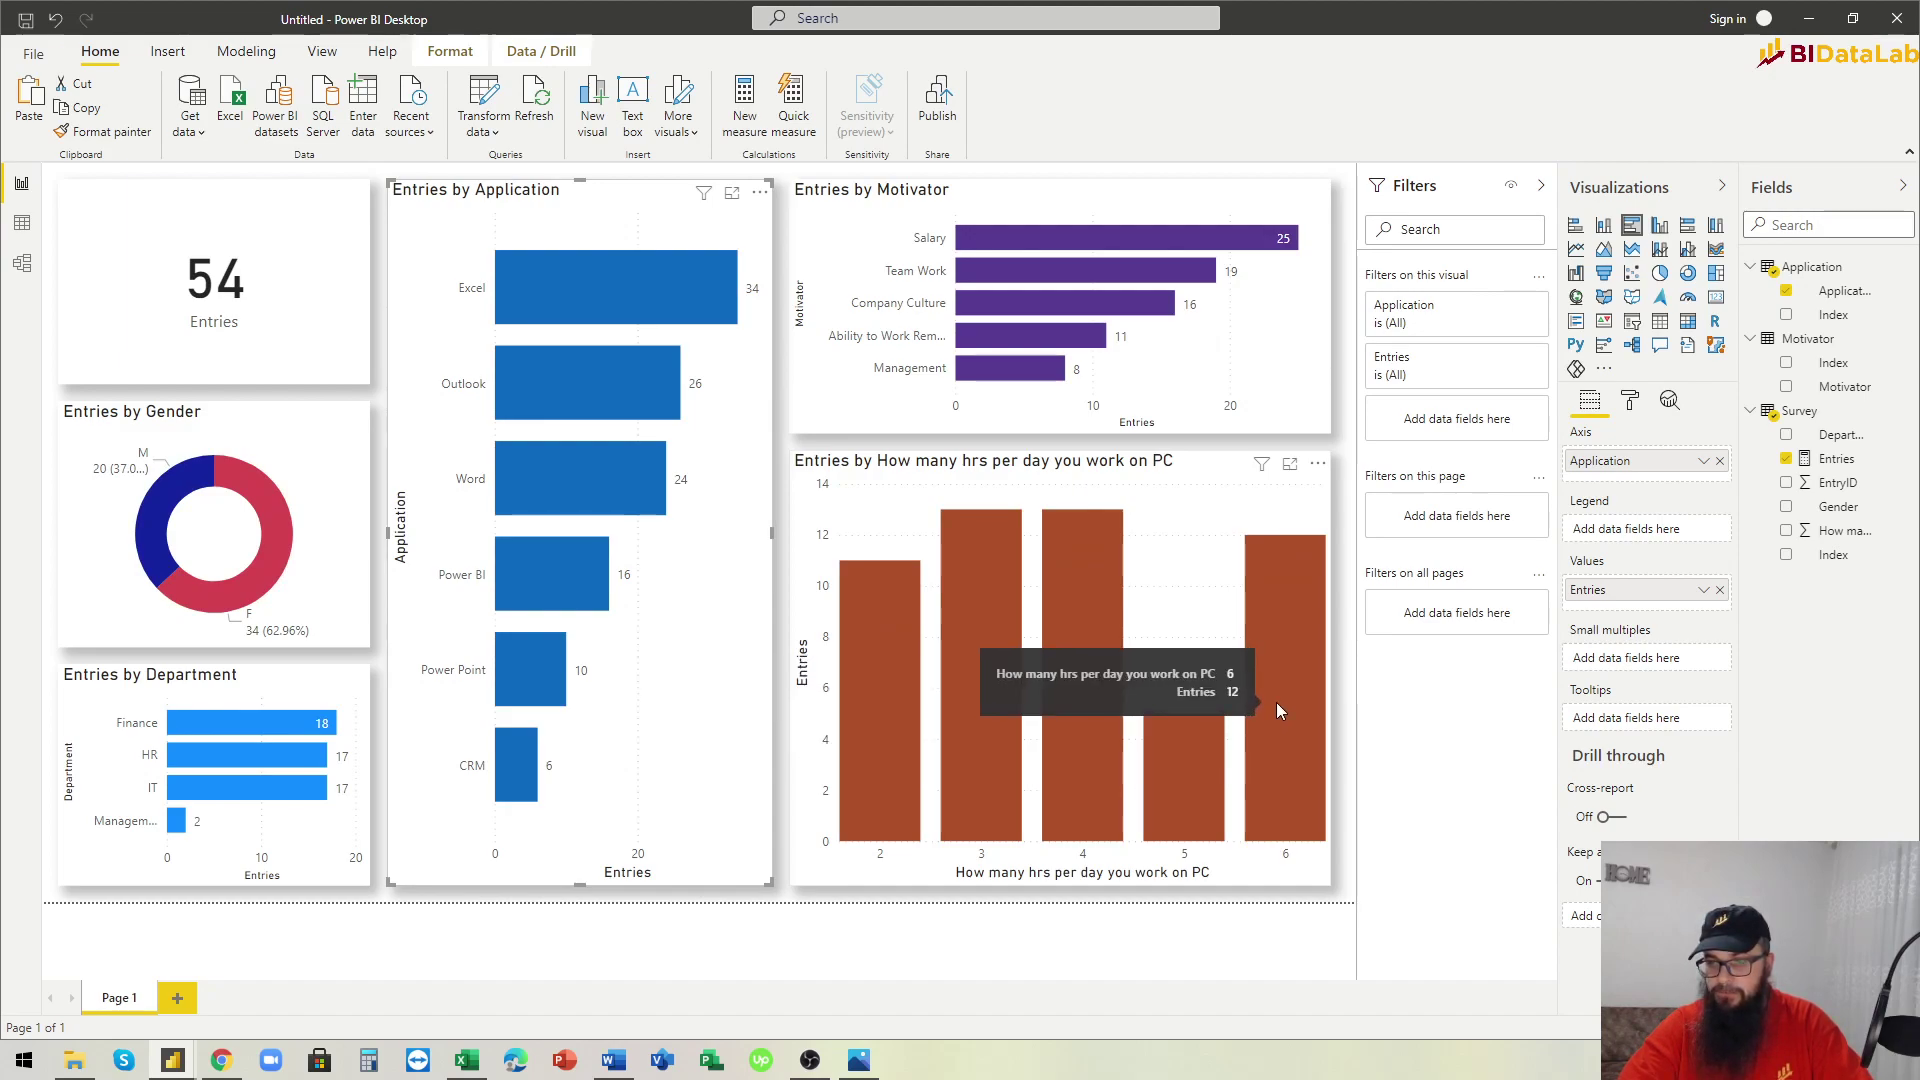
left_click(1276, 702)
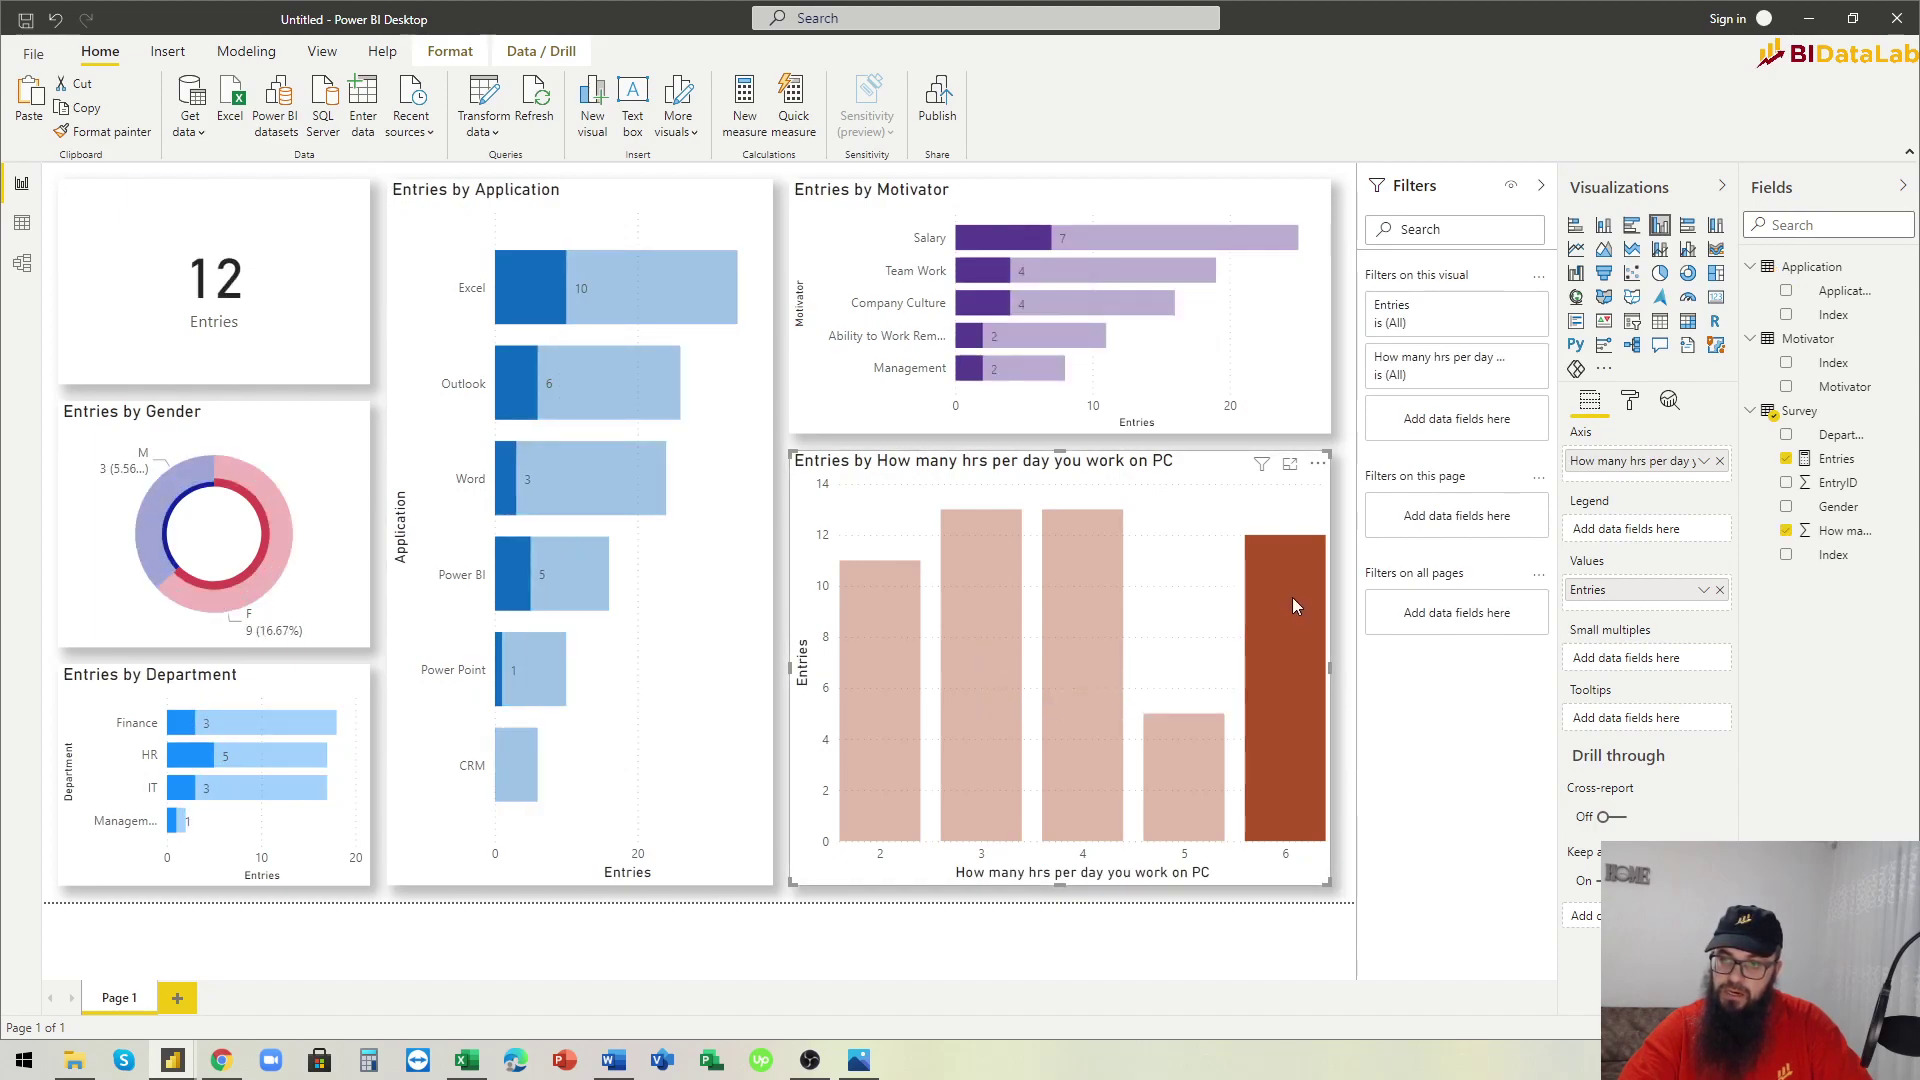
mouse_move(1290, 806)
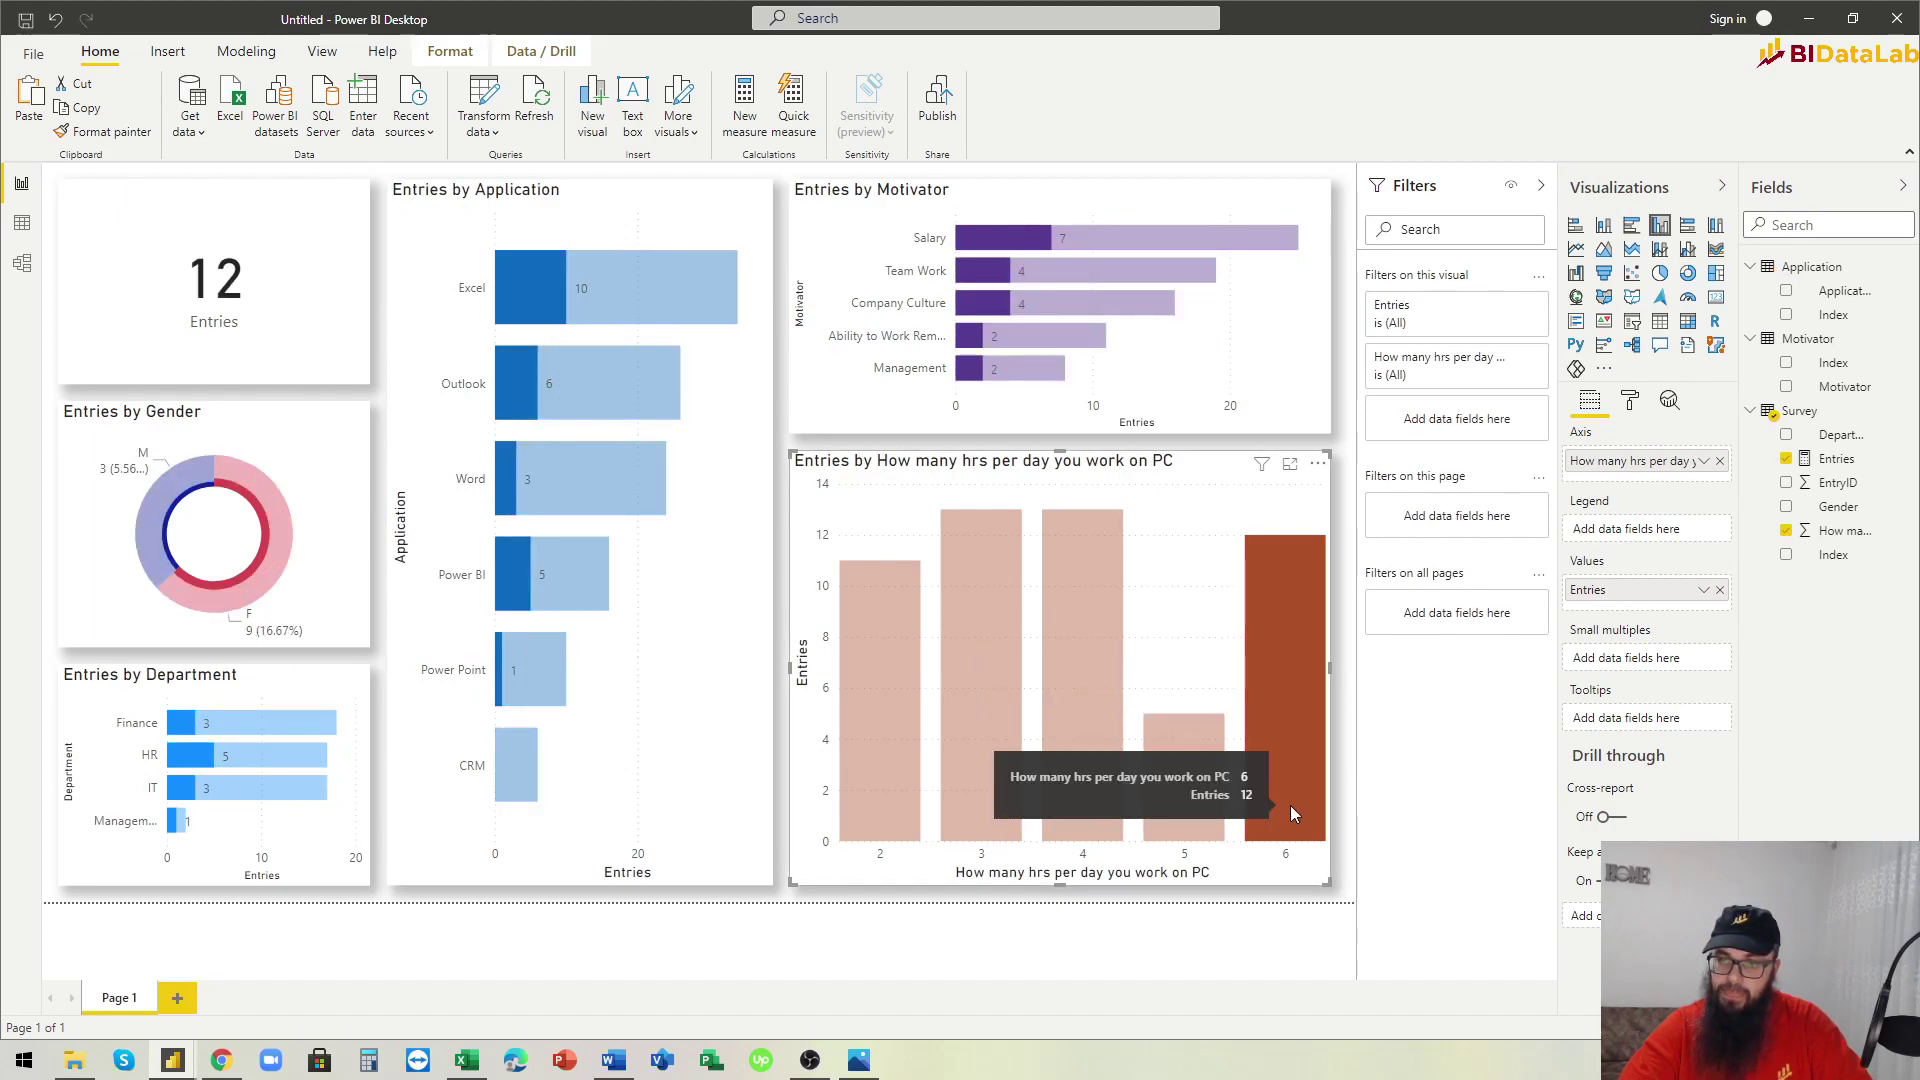
mouse_move(505, 282)
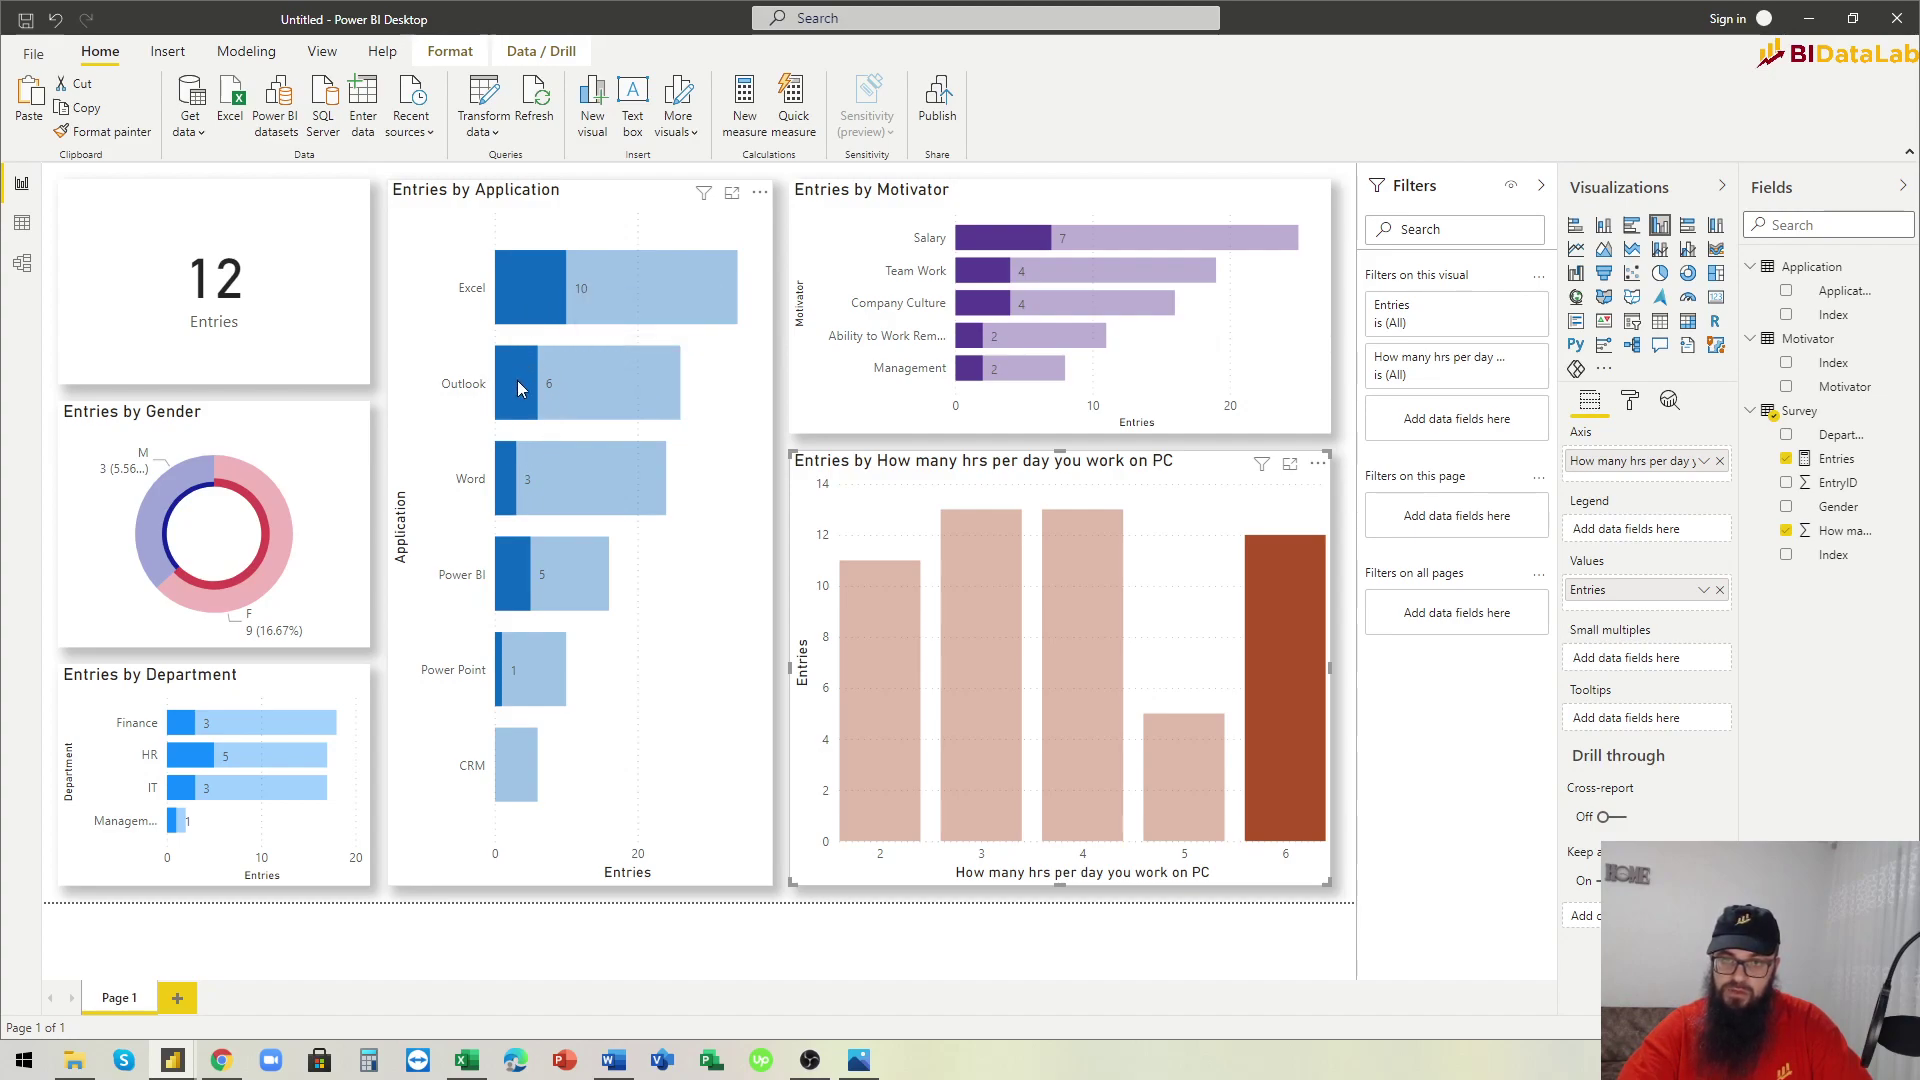
mouse_move(508, 478)
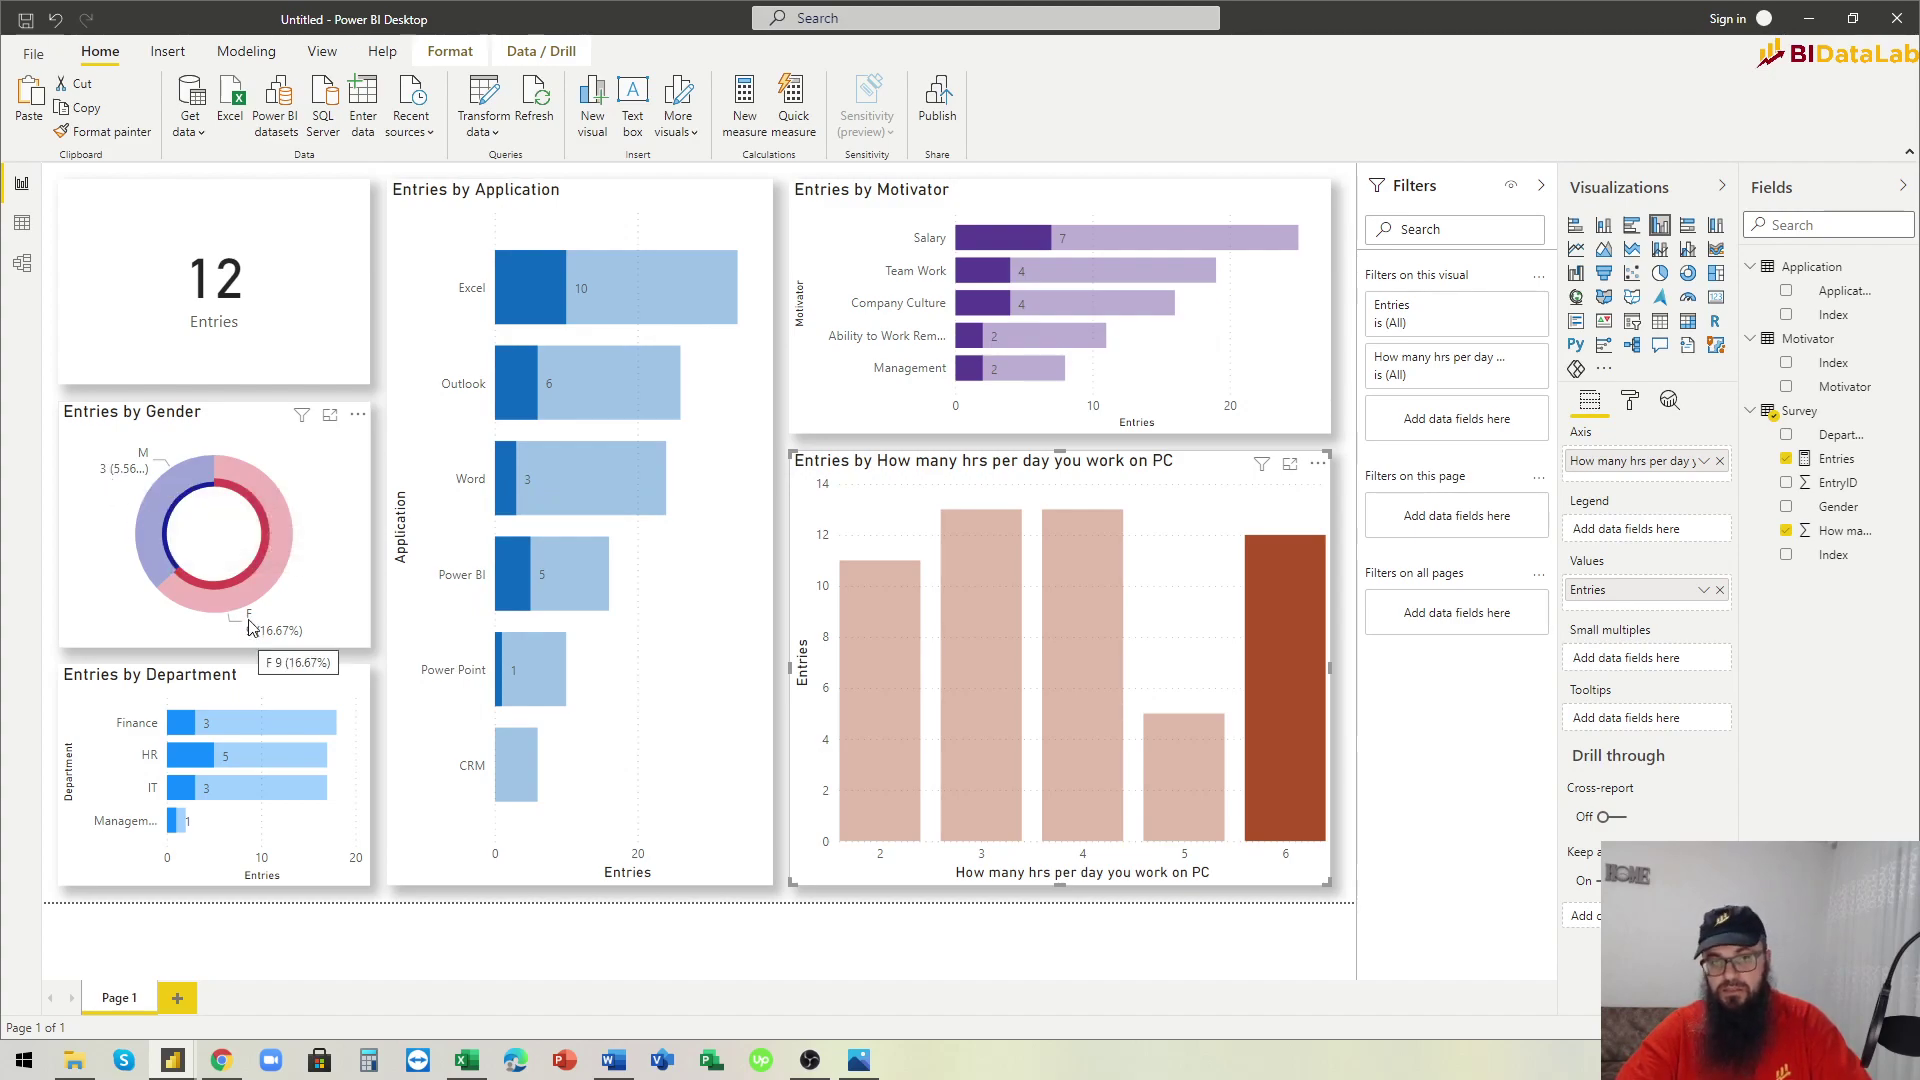
left_click(1304, 776)
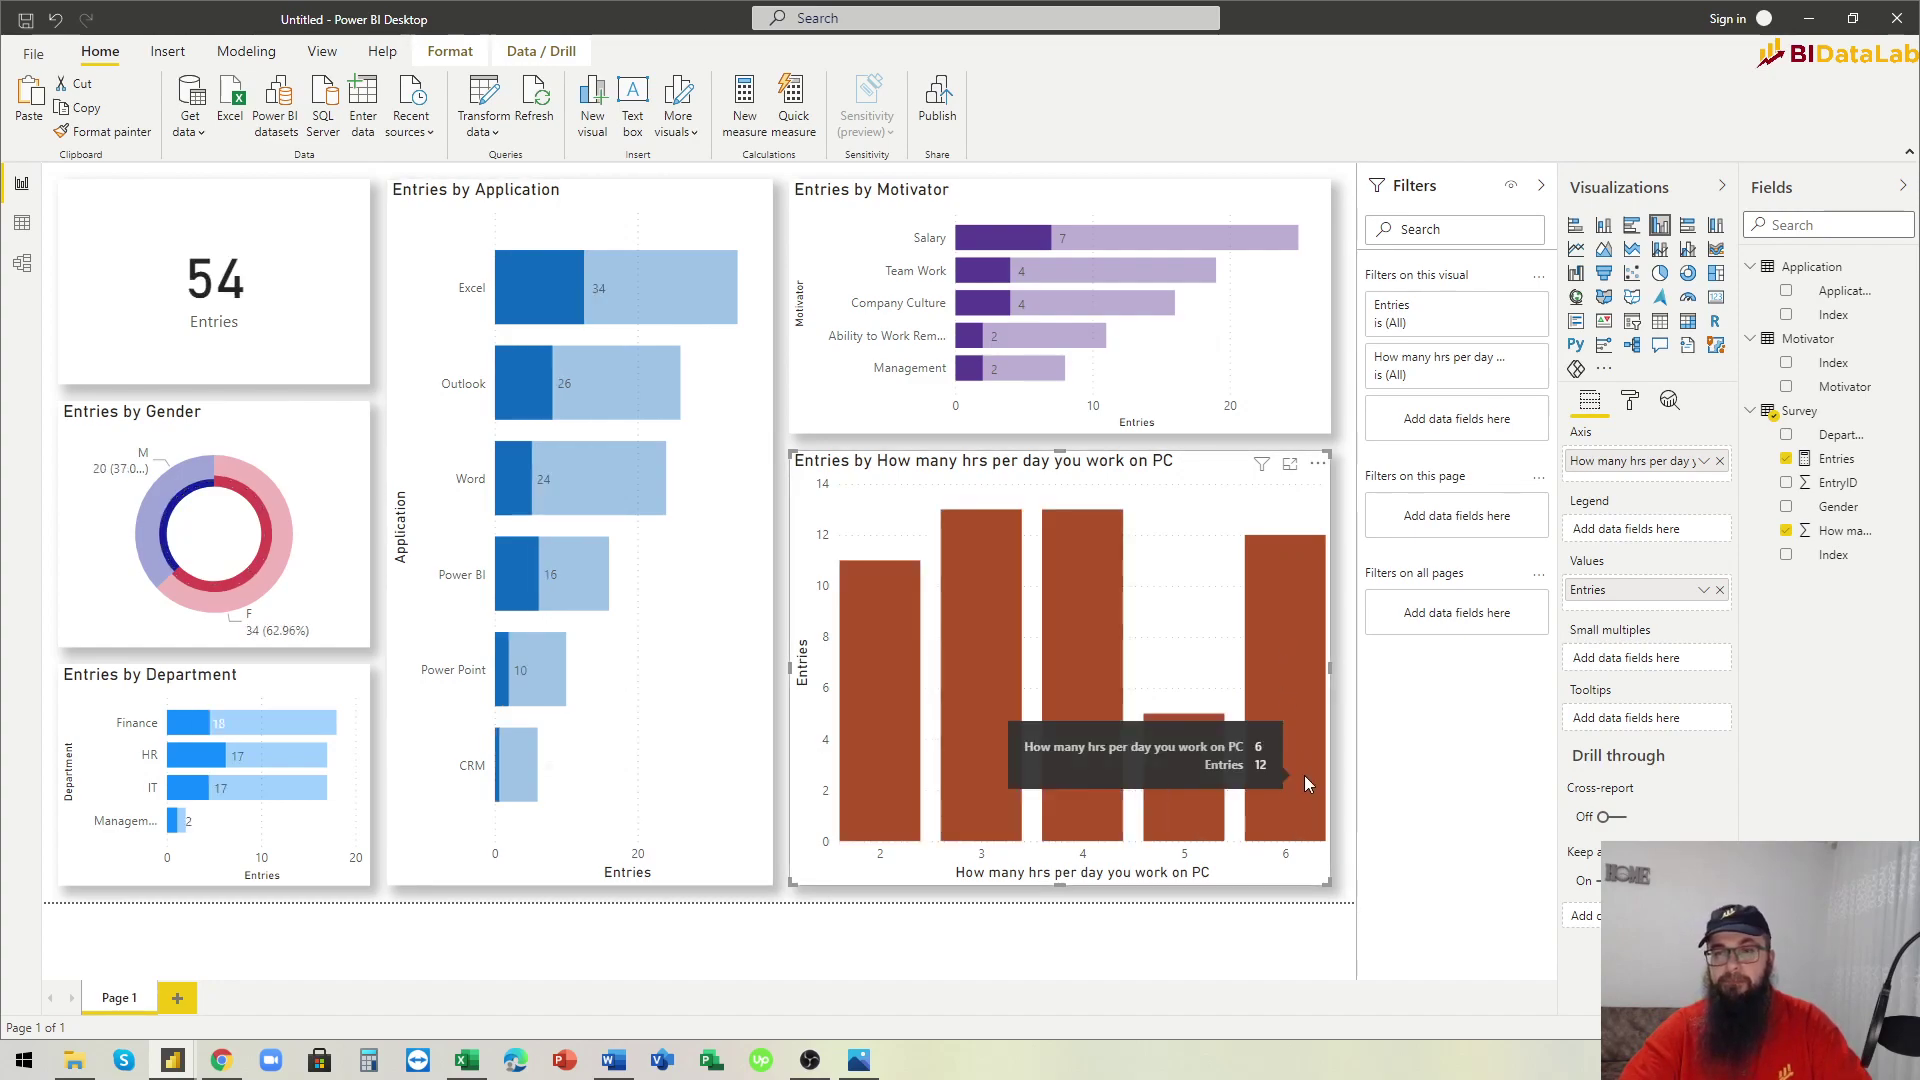
Compare cross-highlighting by Power BI, Word, Outlook and Excel in the application chart, ending on Outlook, and clear the selection.
left_click(558, 565)
left_click(568, 483)
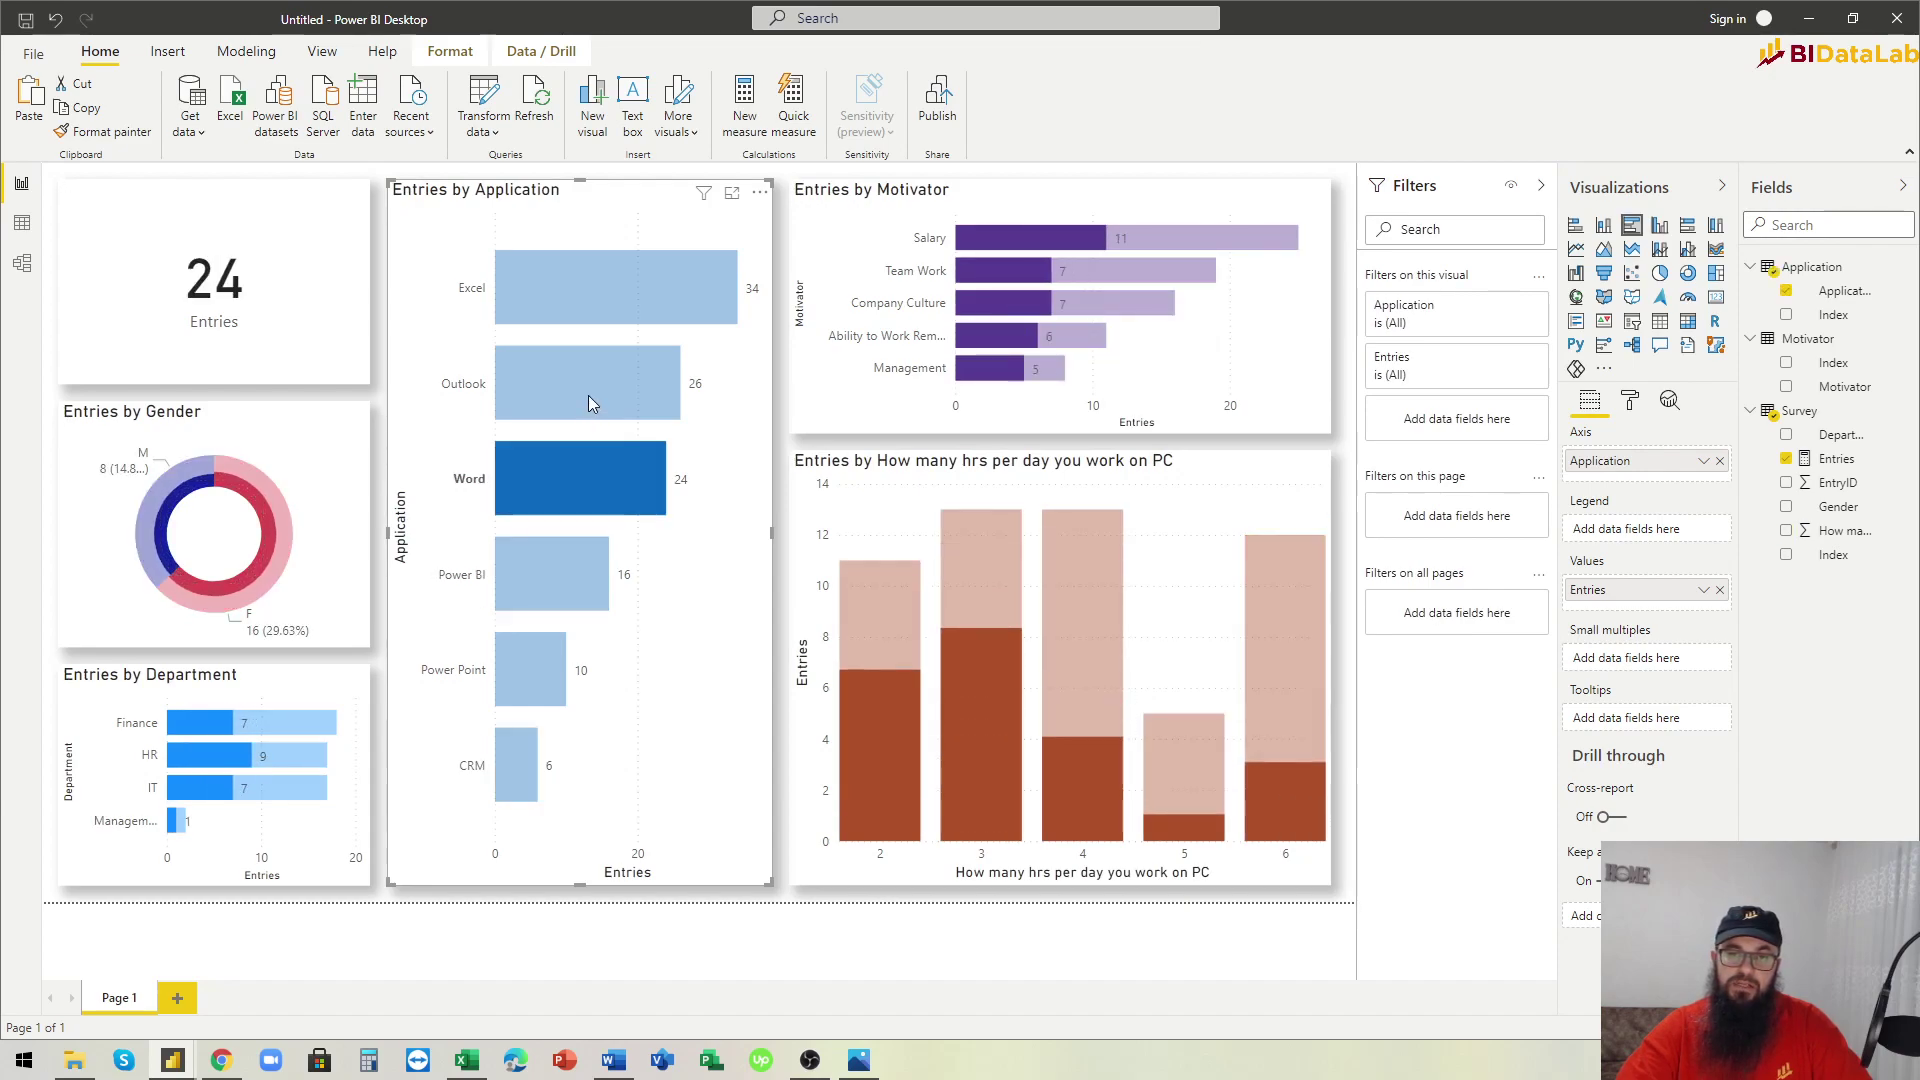
left_click(604, 388)
left_click(605, 300)
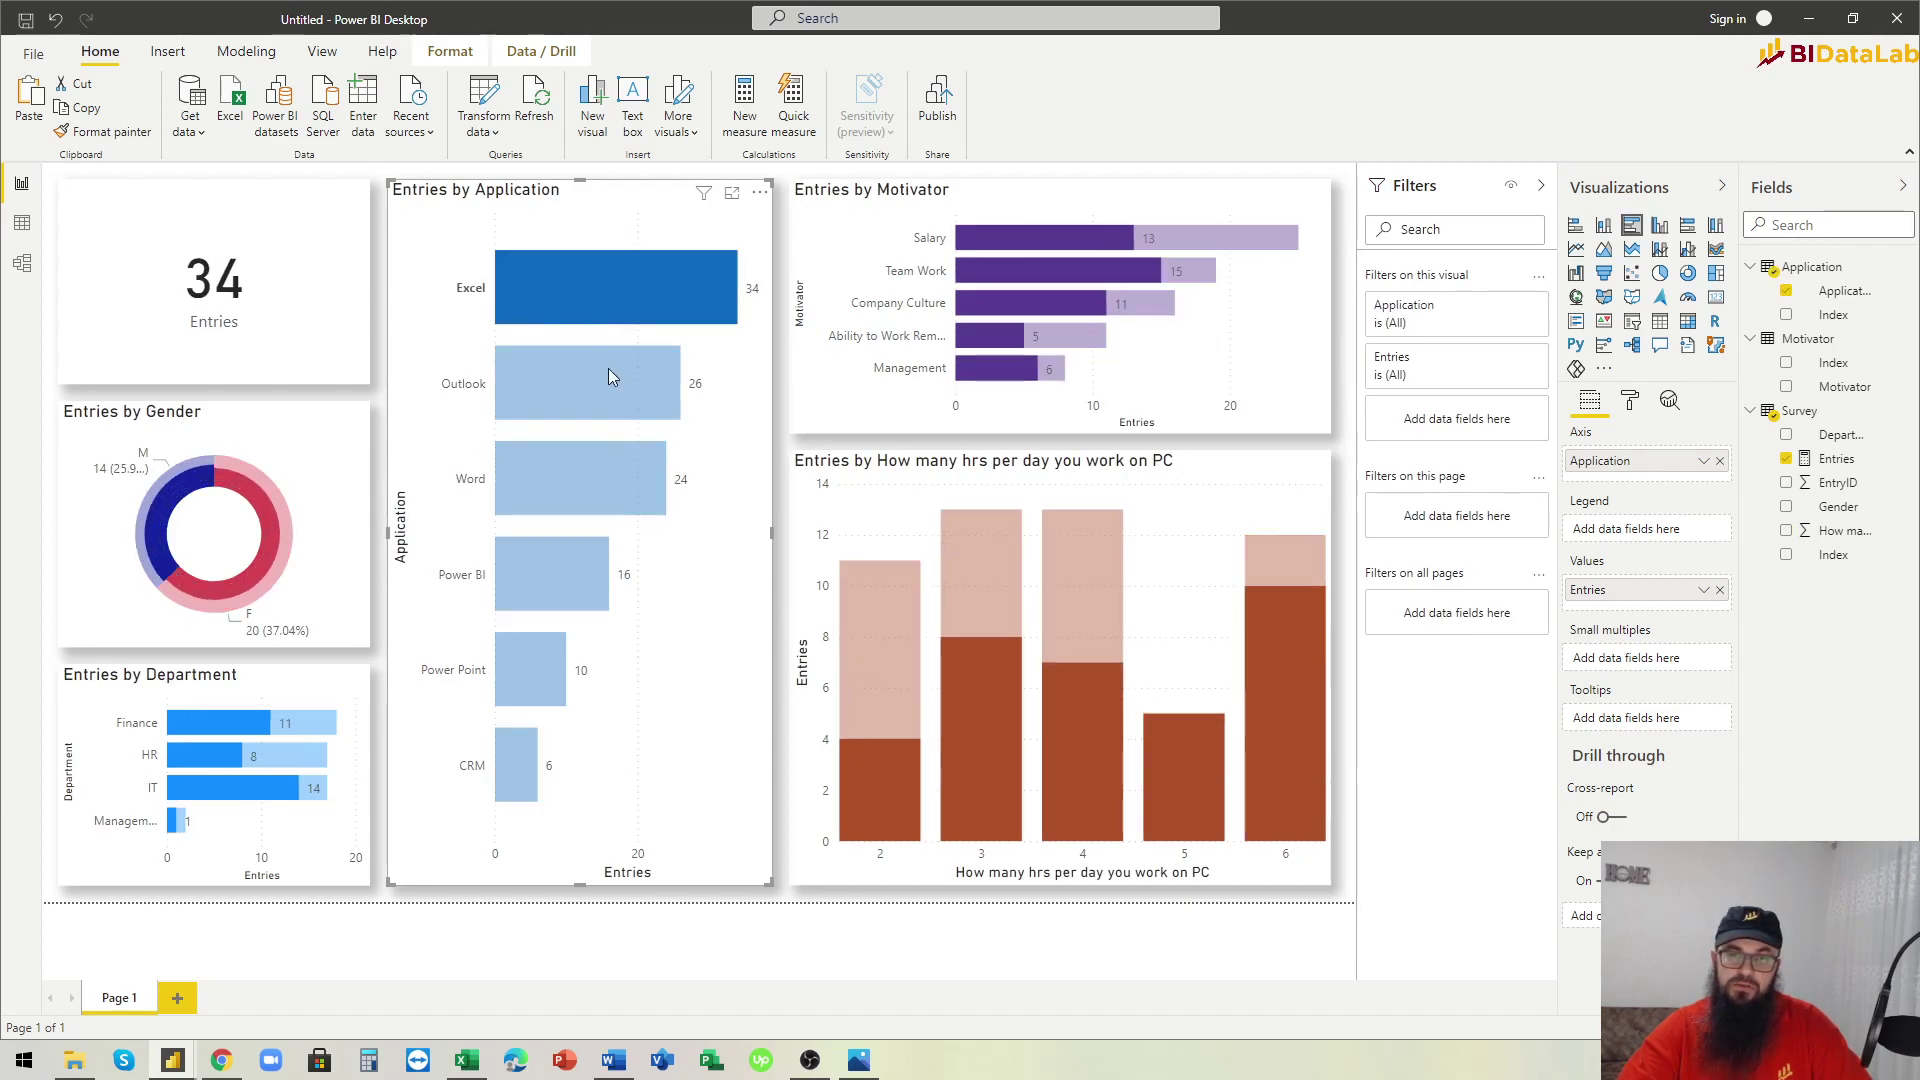
left_click(610, 392)
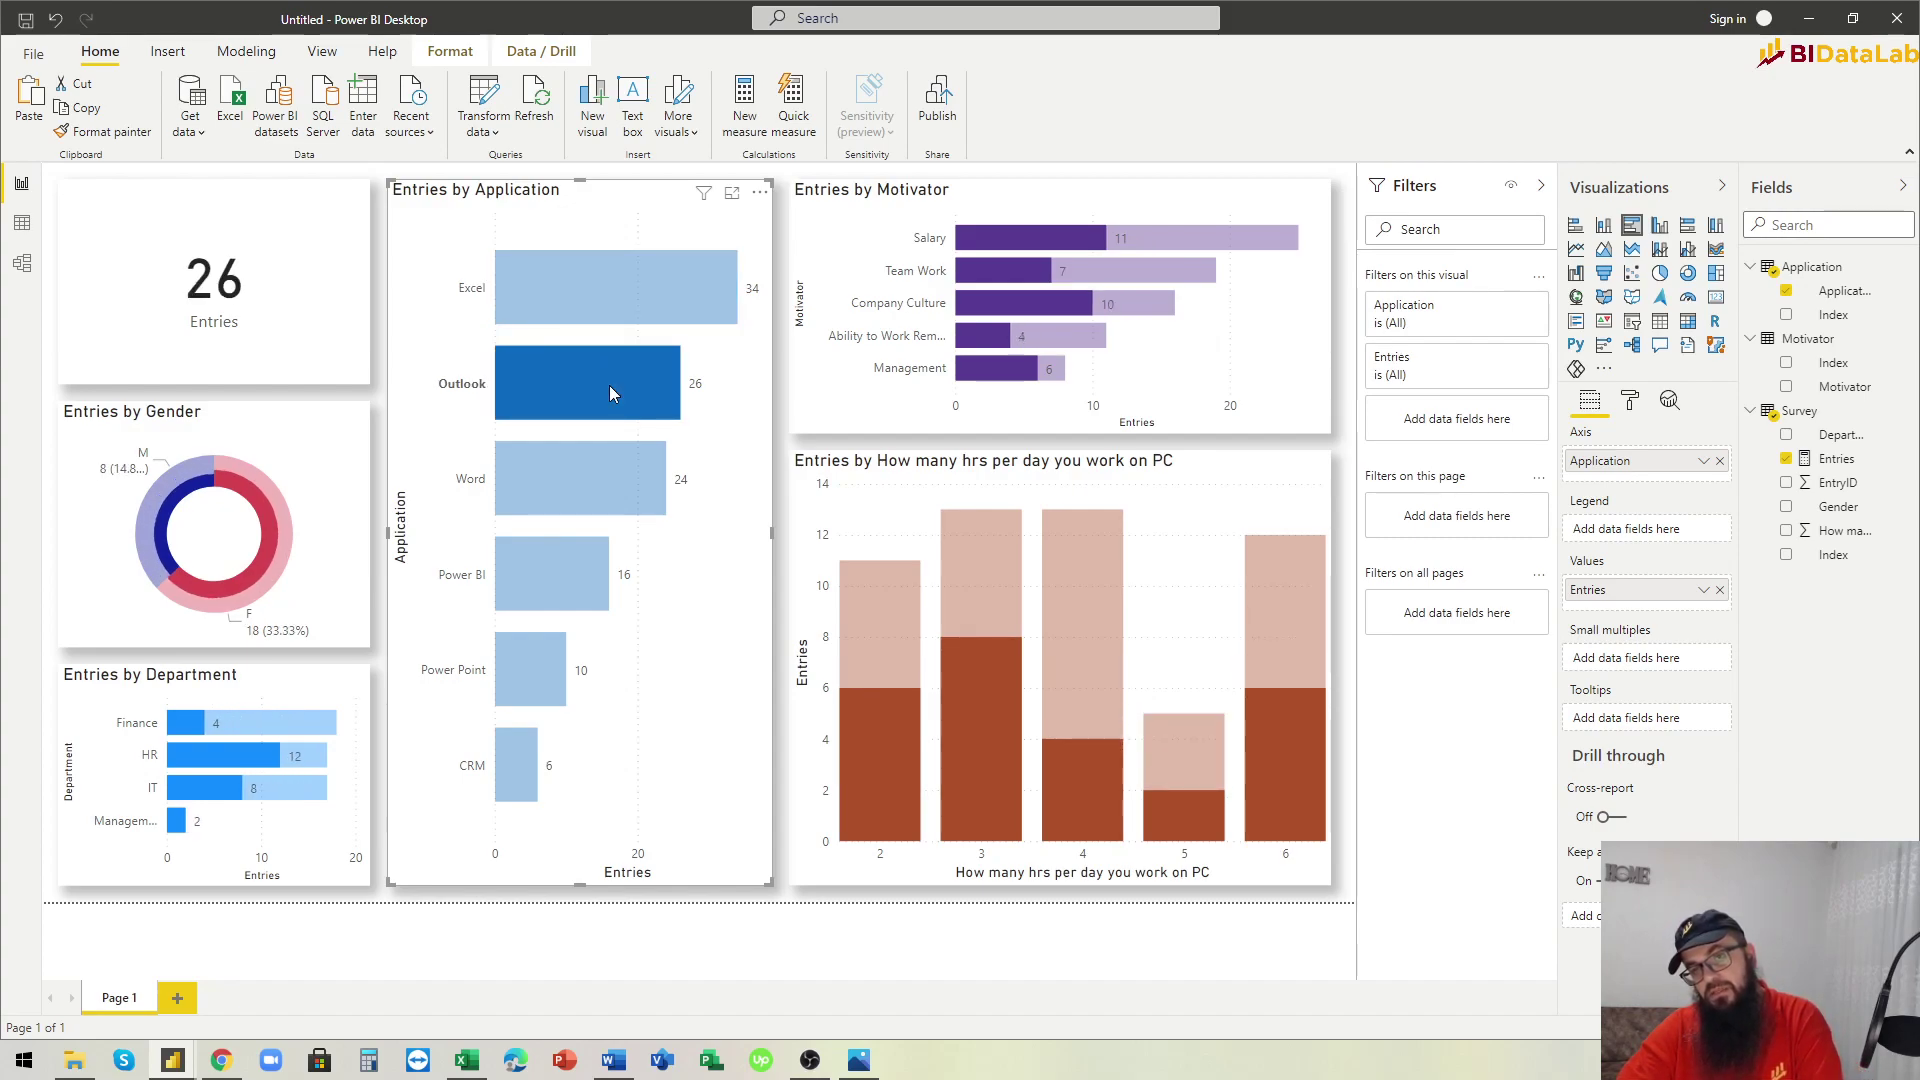
left_click(609, 386)
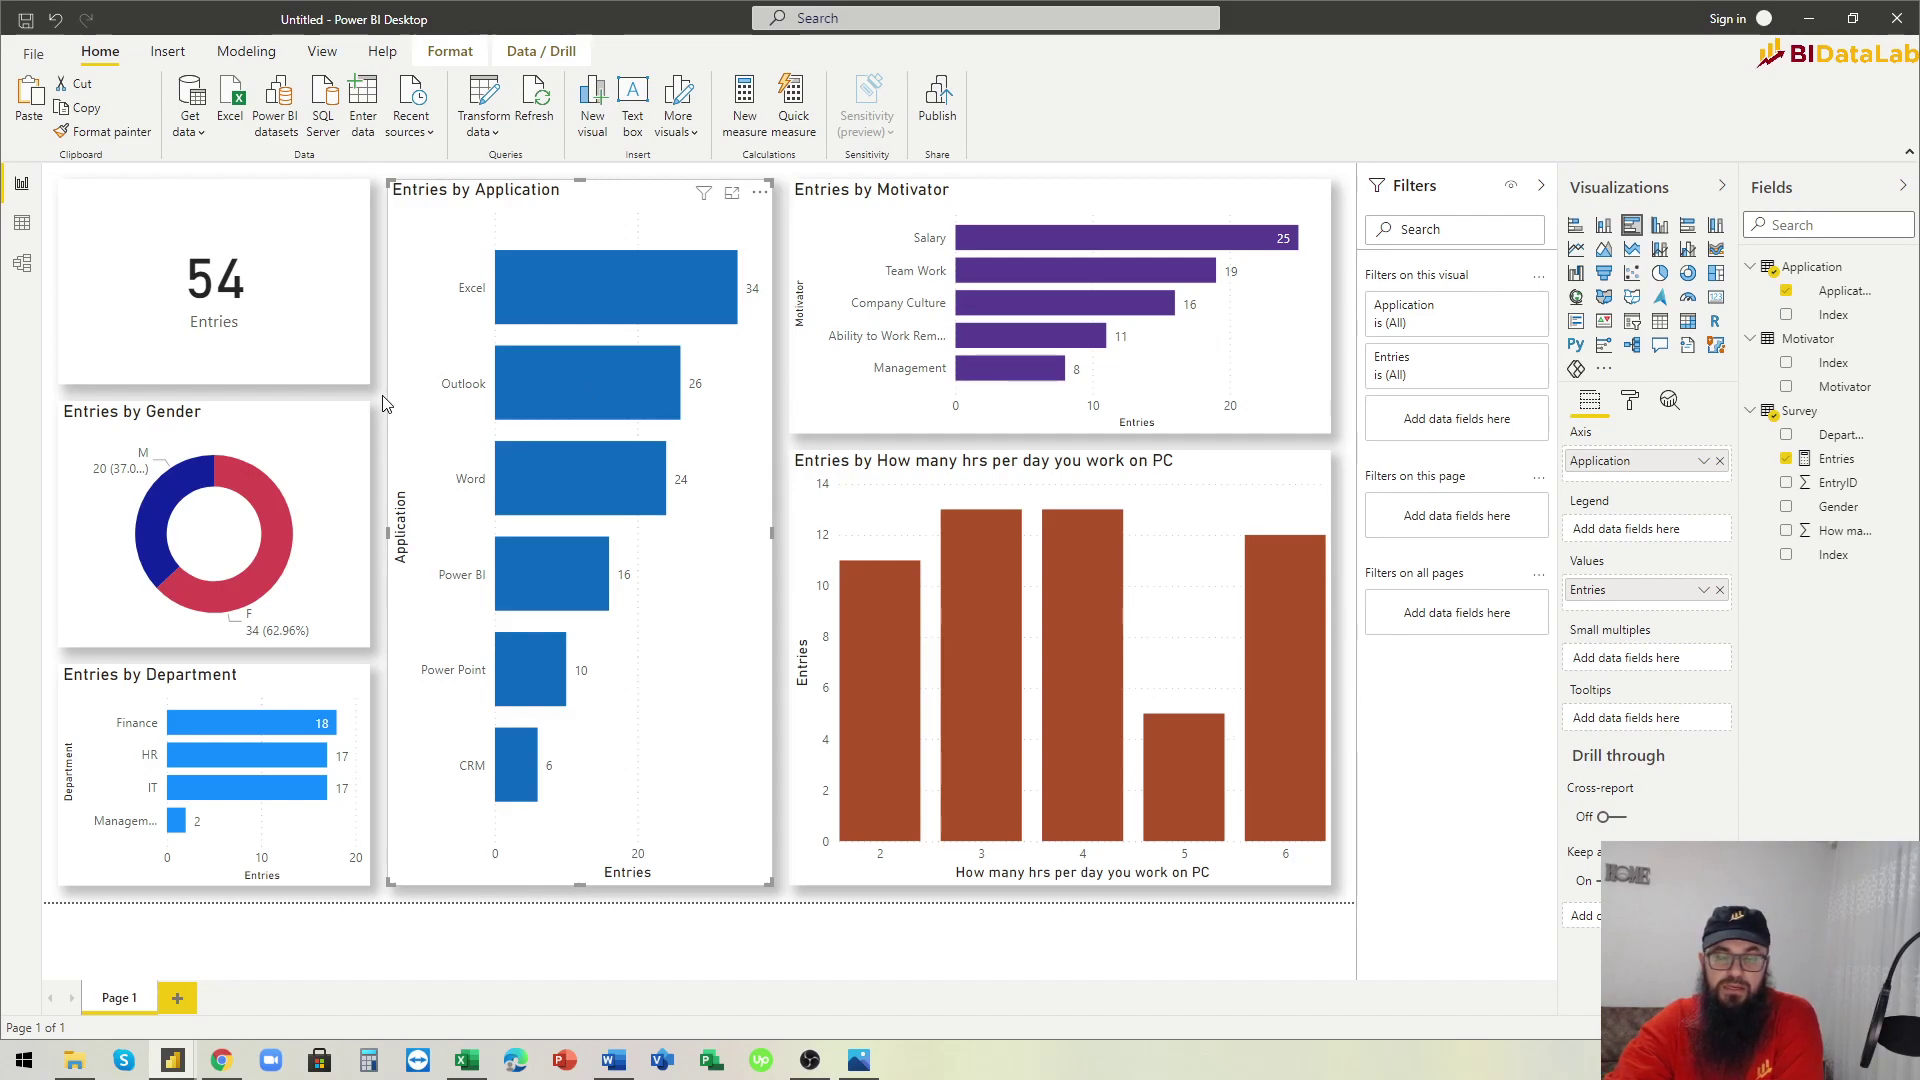
Split the Entries by Application chart by Gender as legend, convert it to a stacked bar chart, and deselect it.
left_click(1629, 402)
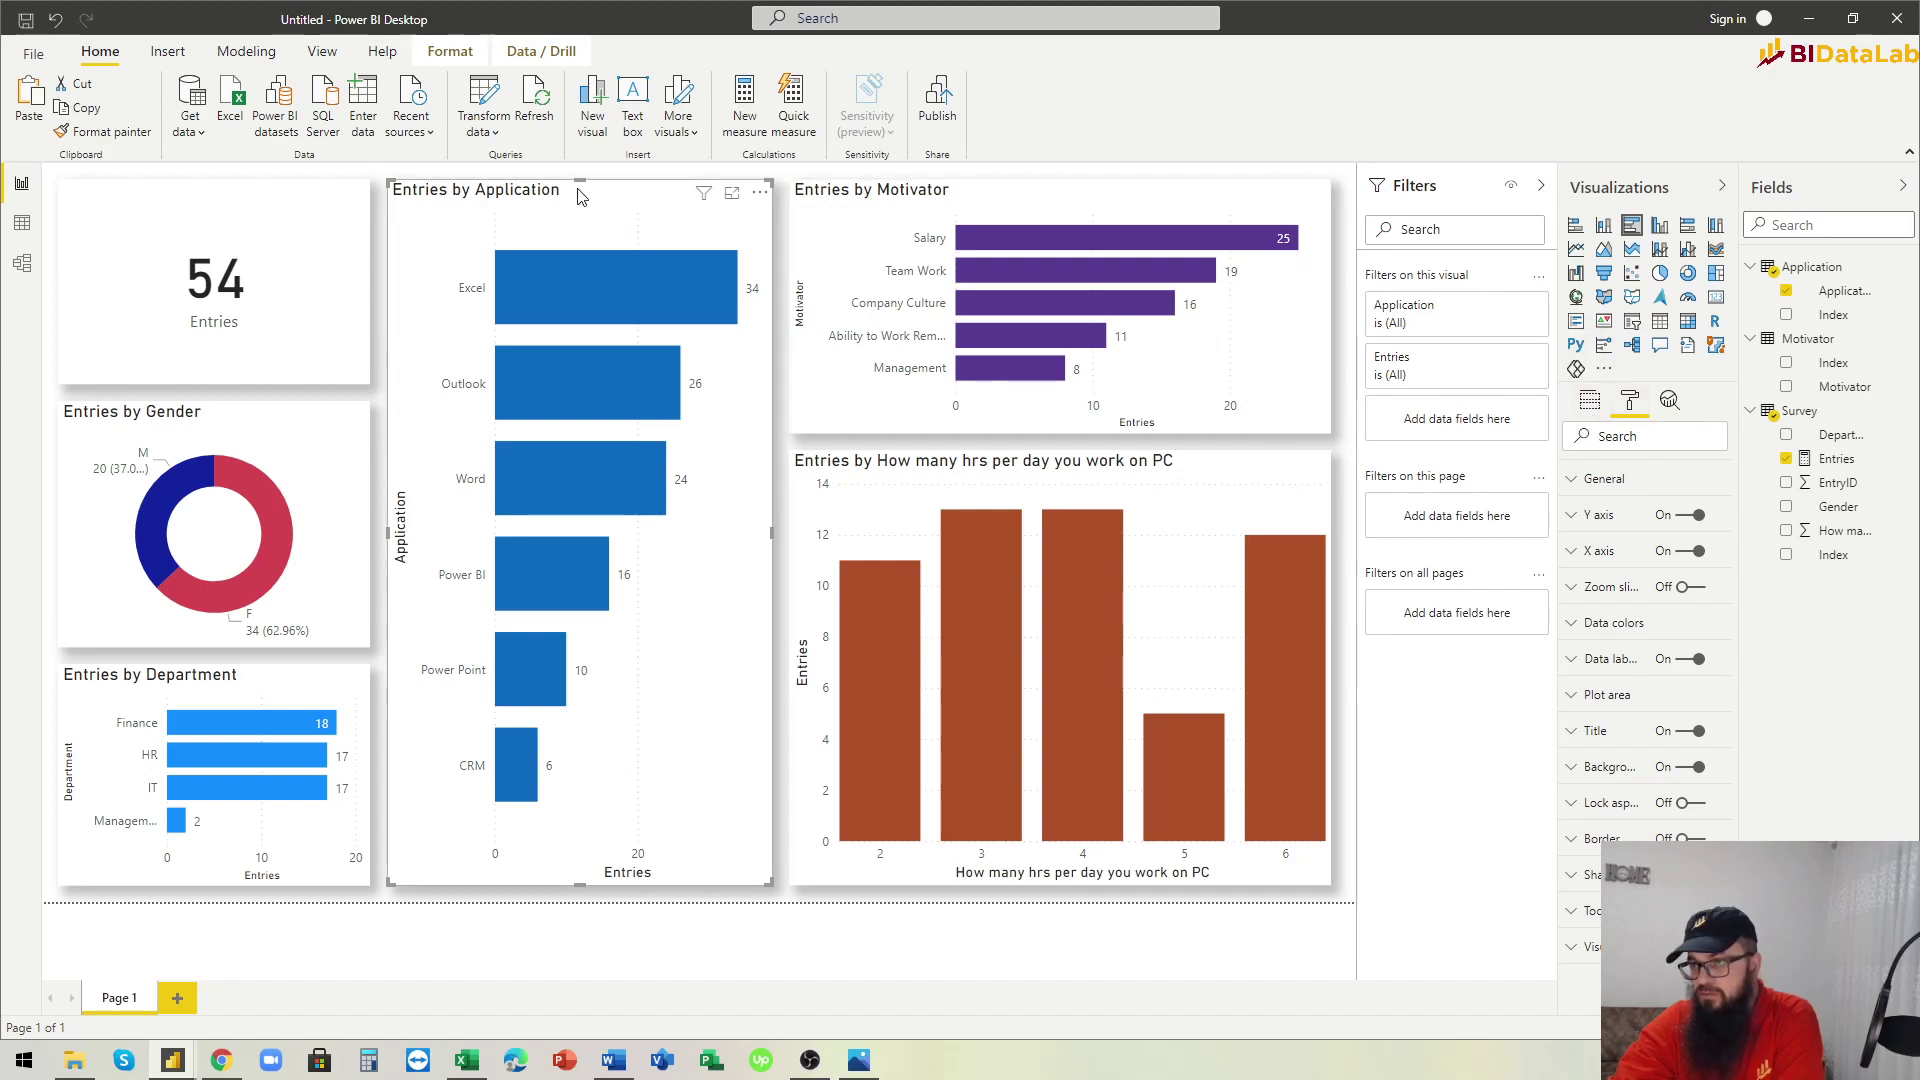
left_click(1588, 402)
left_click(1786, 507)
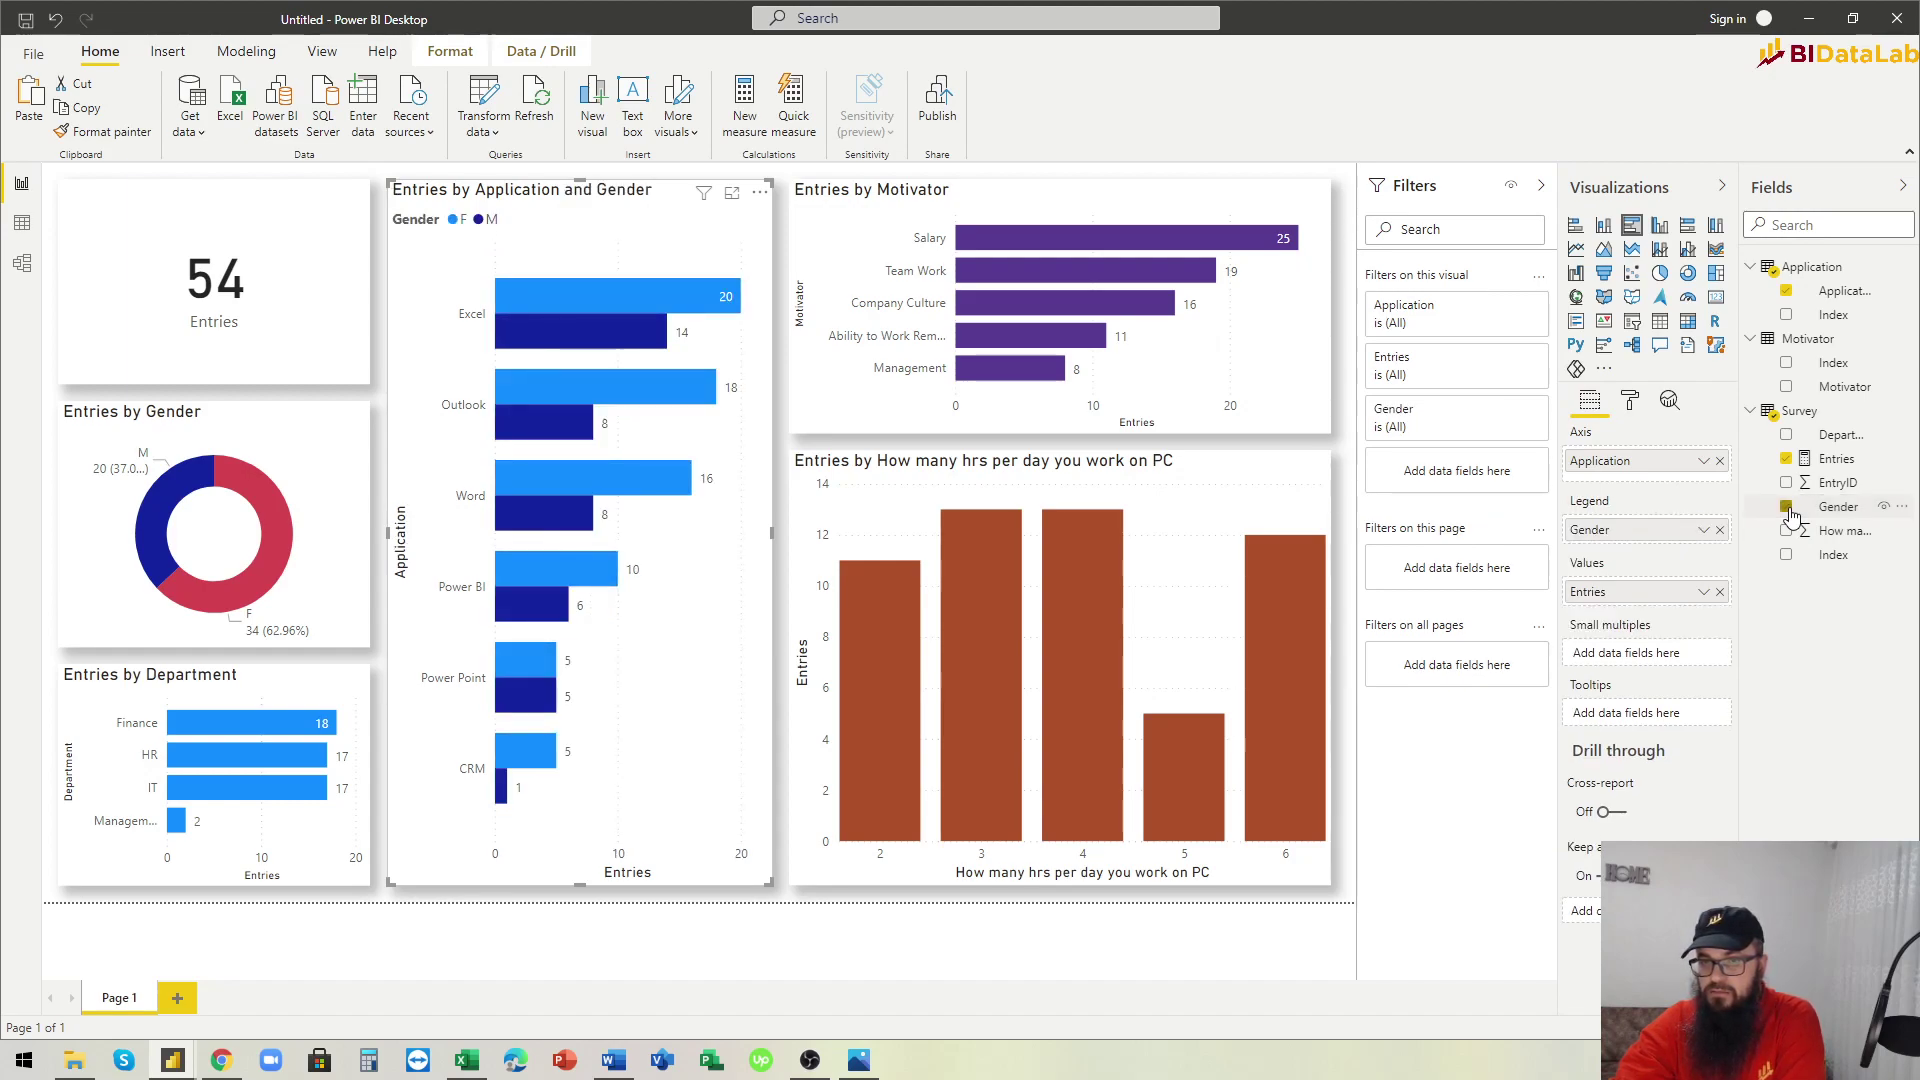
left_click(1576, 226)
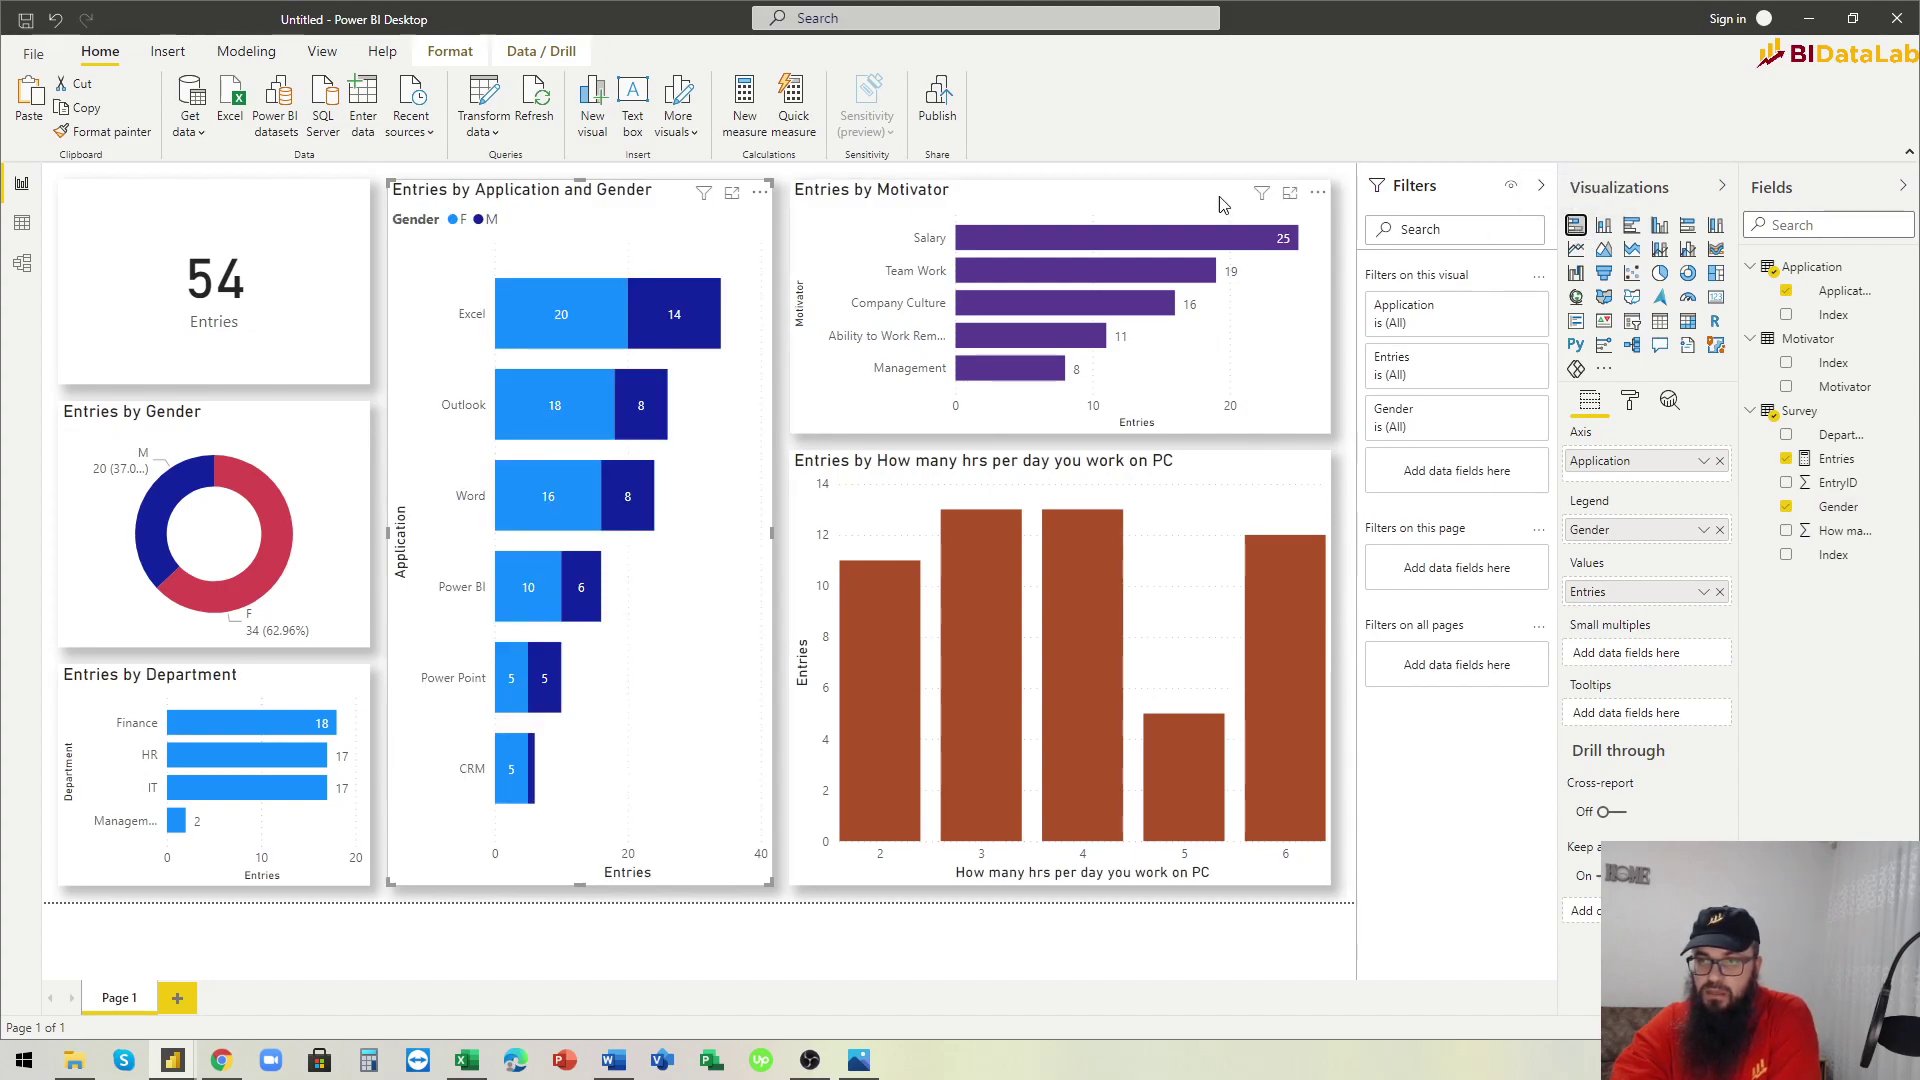
left_click(1150, 177)
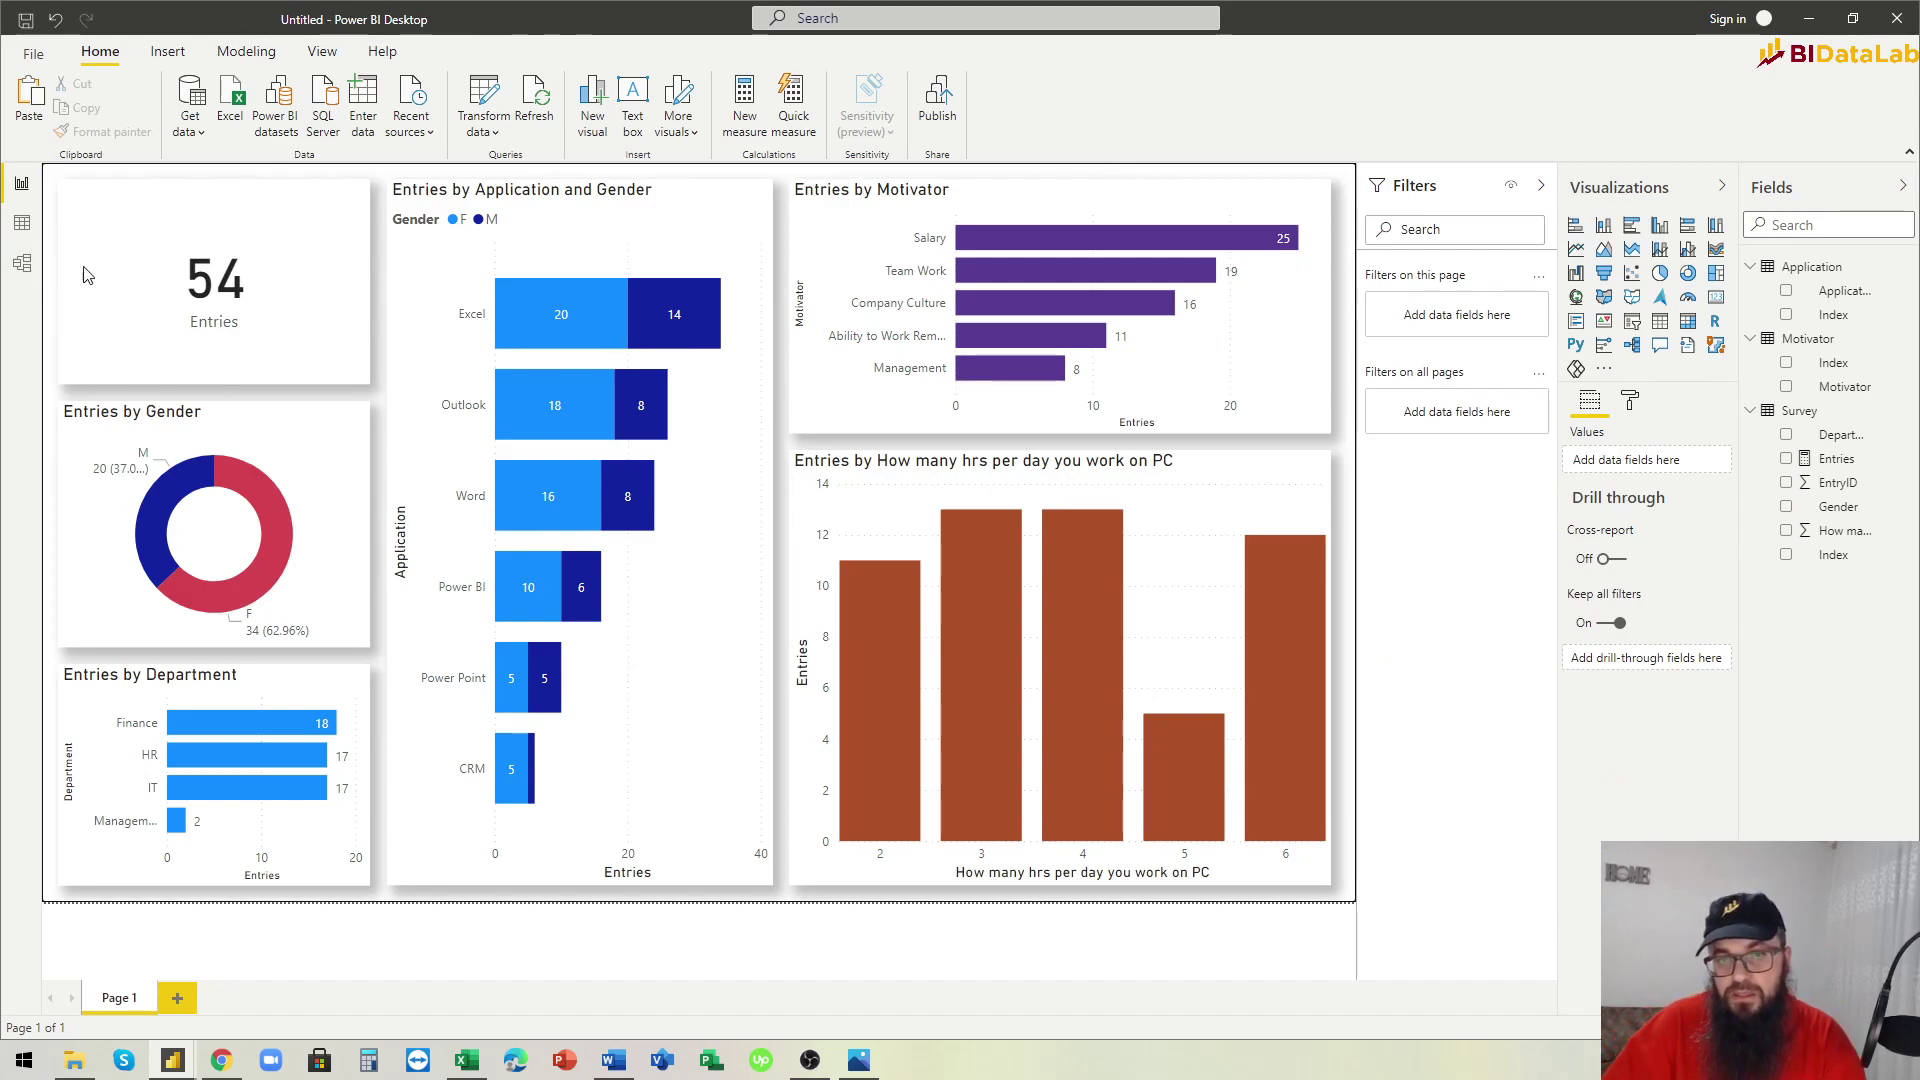
Spread out the Application, Survey and Motivator tables in the model diagram and return to the report page.
left_click(22, 262)
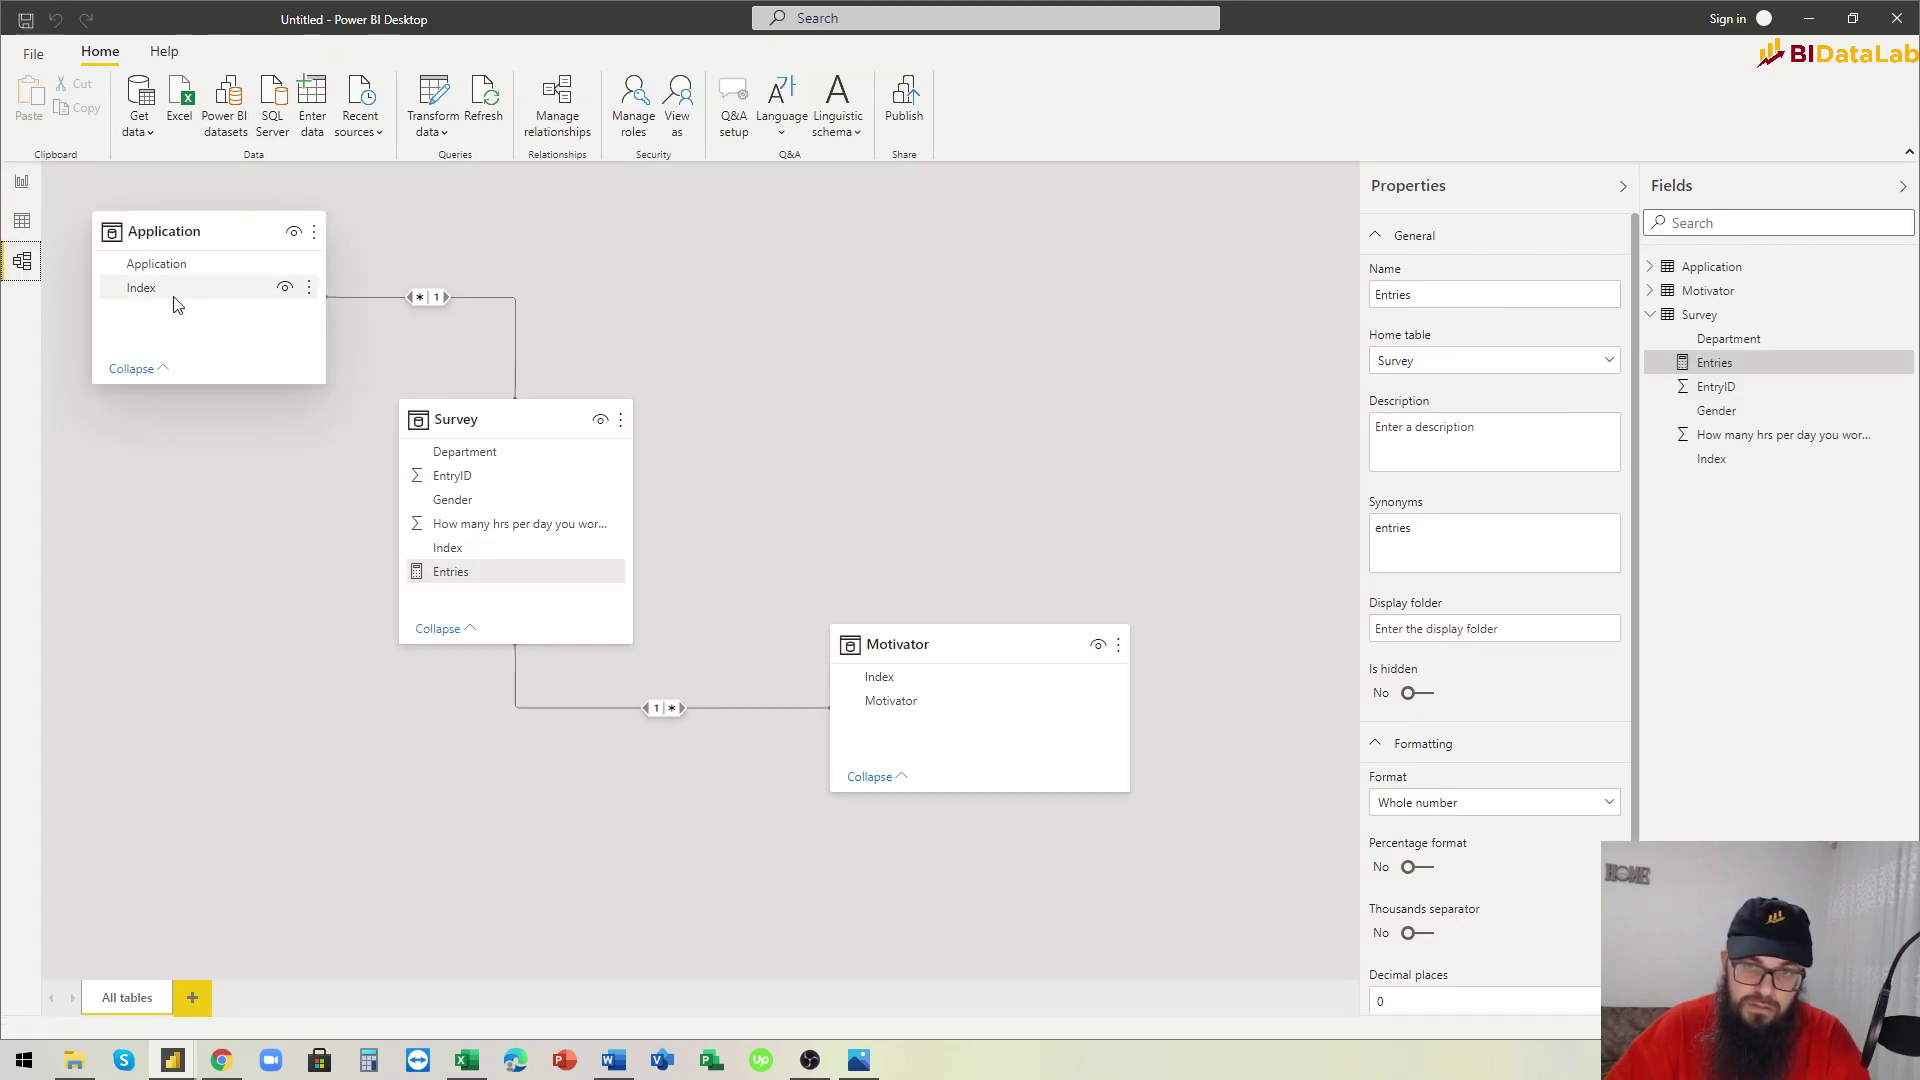
left_click_drag(213, 236, 214, 266)
left_click_drag(497, 424, 628, 410)
left_click_drag(964, 651, 1046, 651)
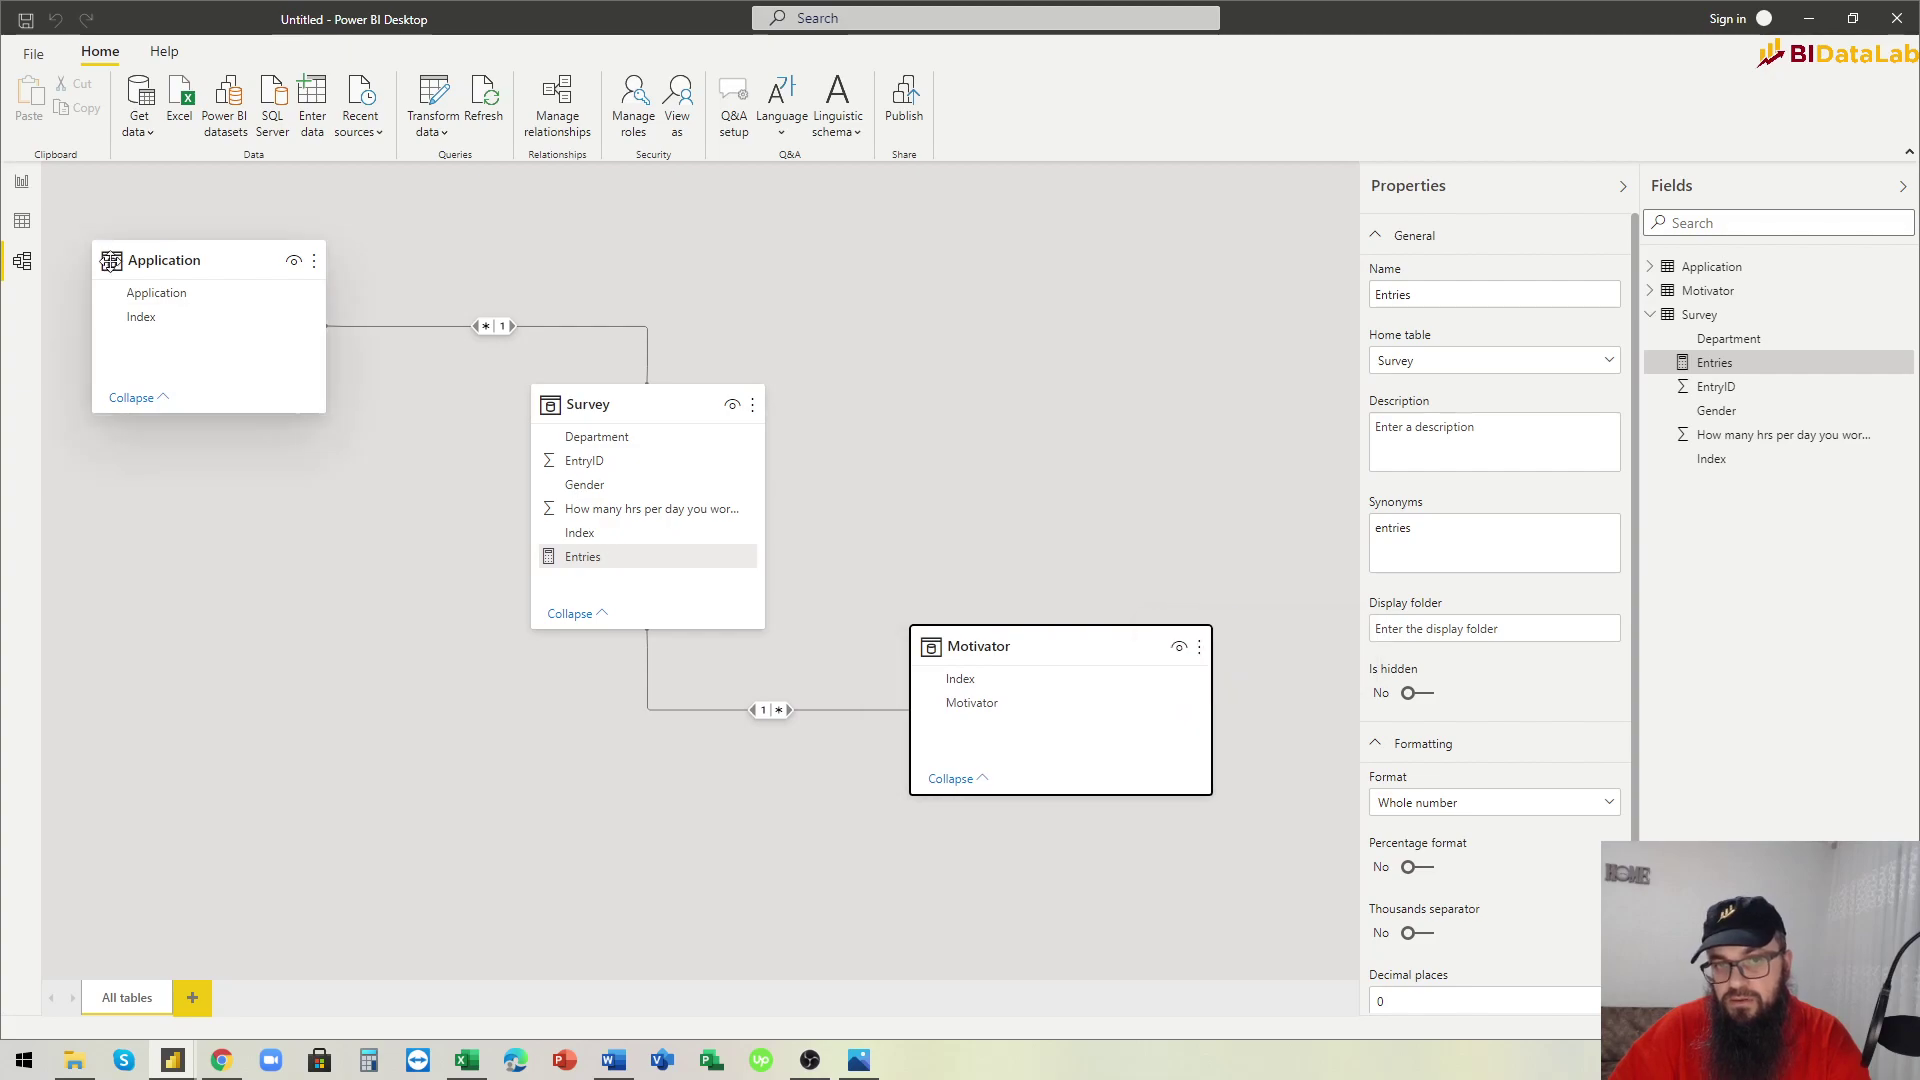
left_click(22, 185)
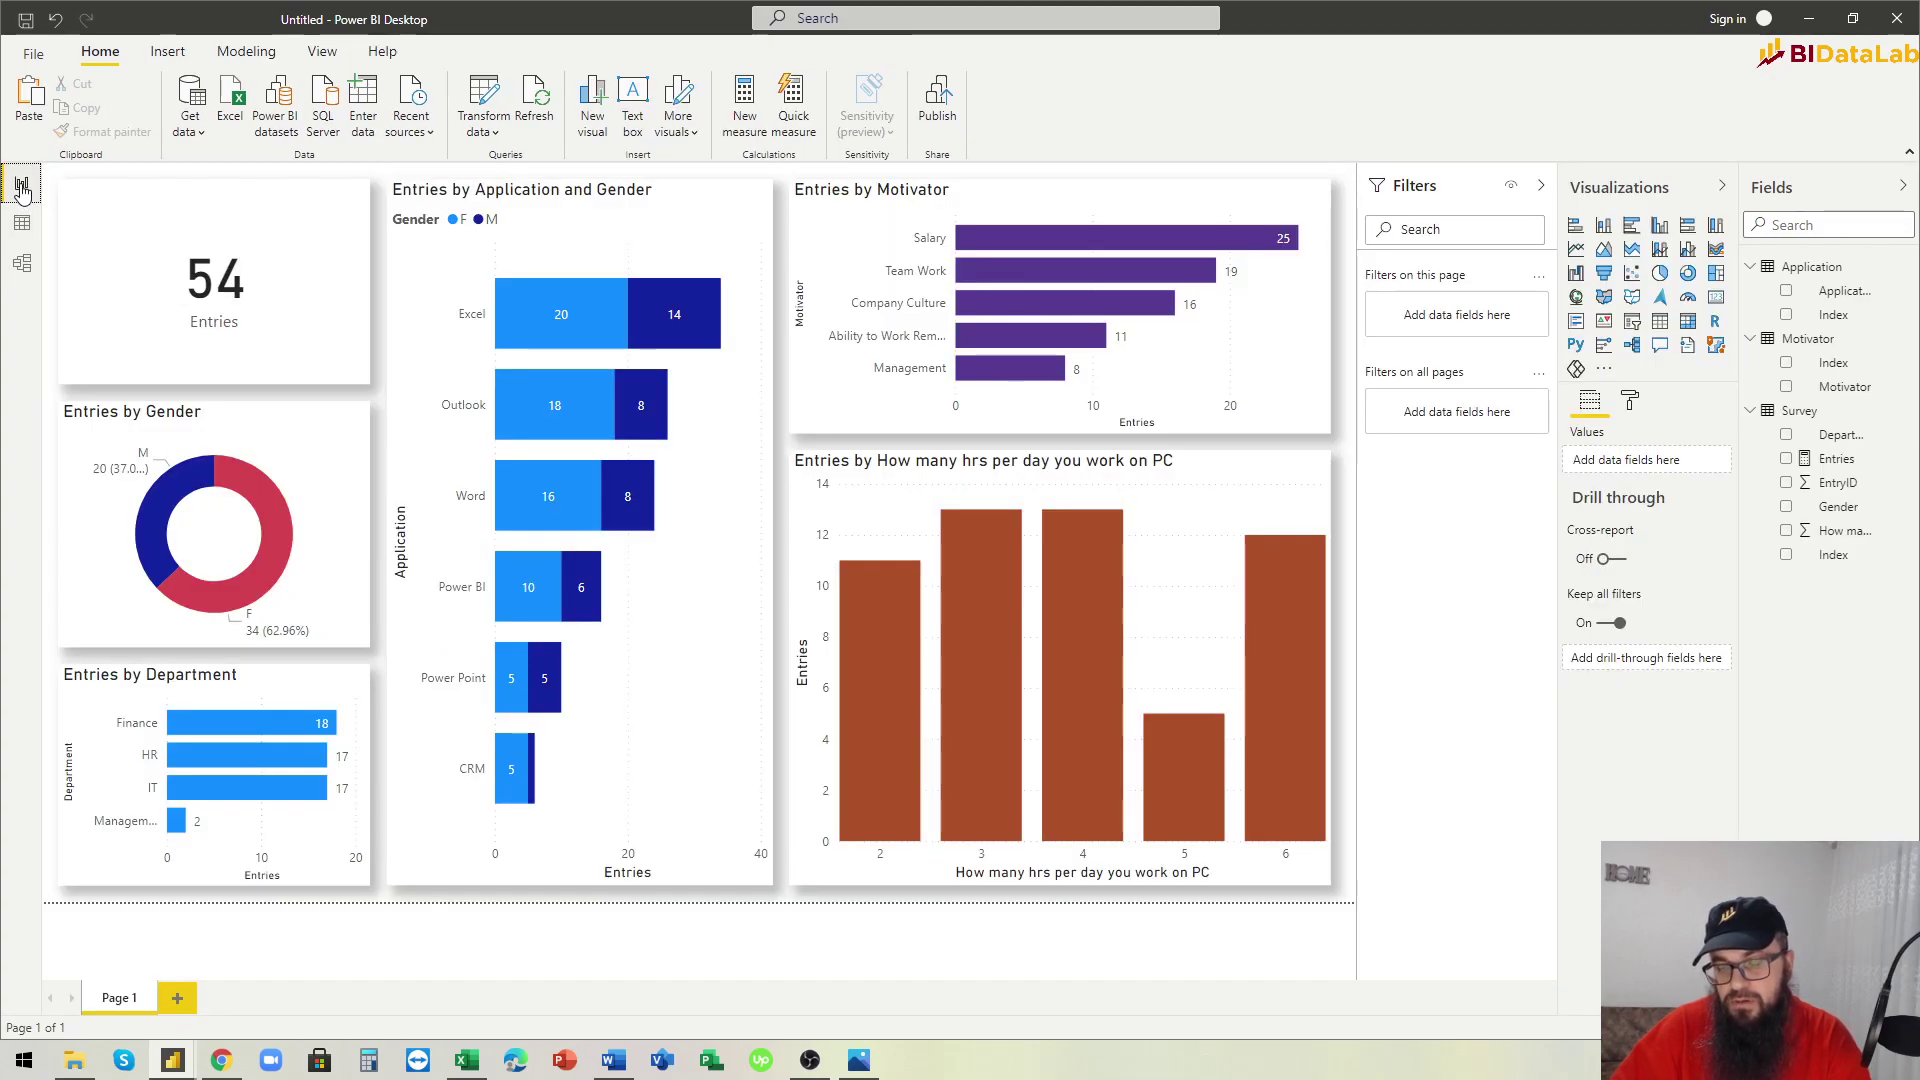